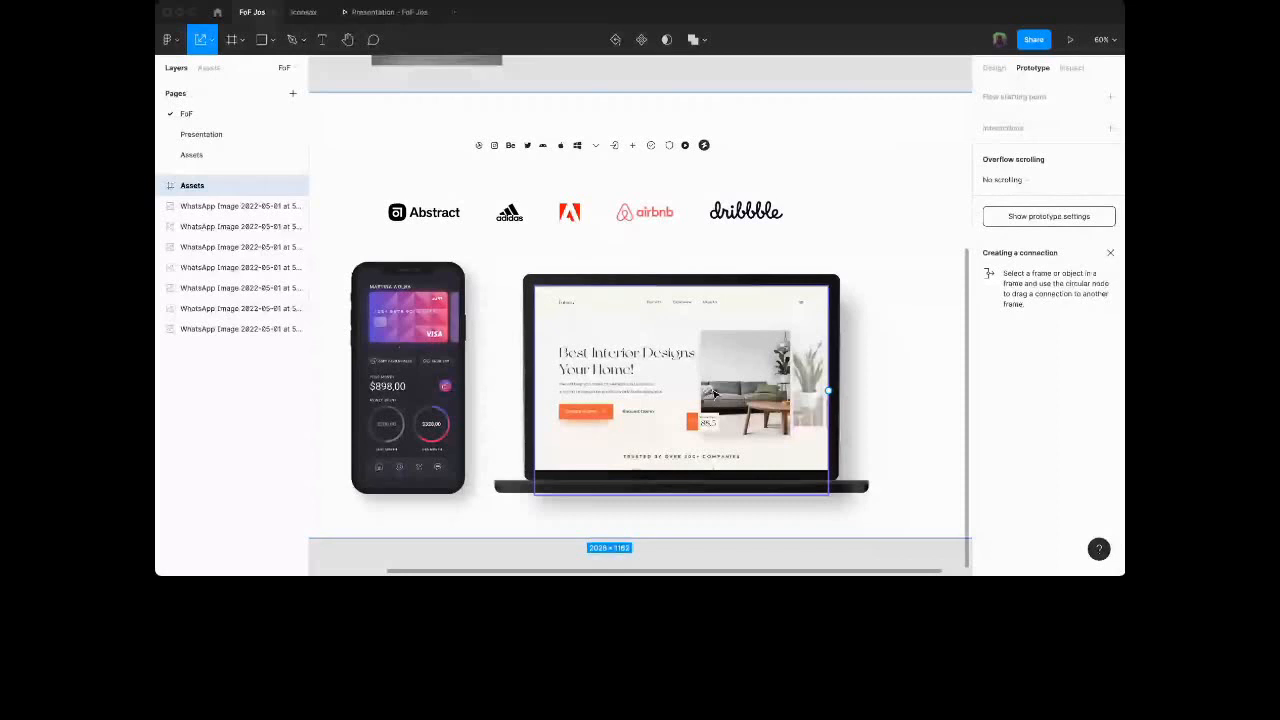
Create a 1440 × 1024 Desktop preset frame on the empty canvas beside the Assets frame and move it farther away from it.
{"action": "scroll", "coordinate": [460, 147], "scroll_direction": "up", "scroll_amount": 10}
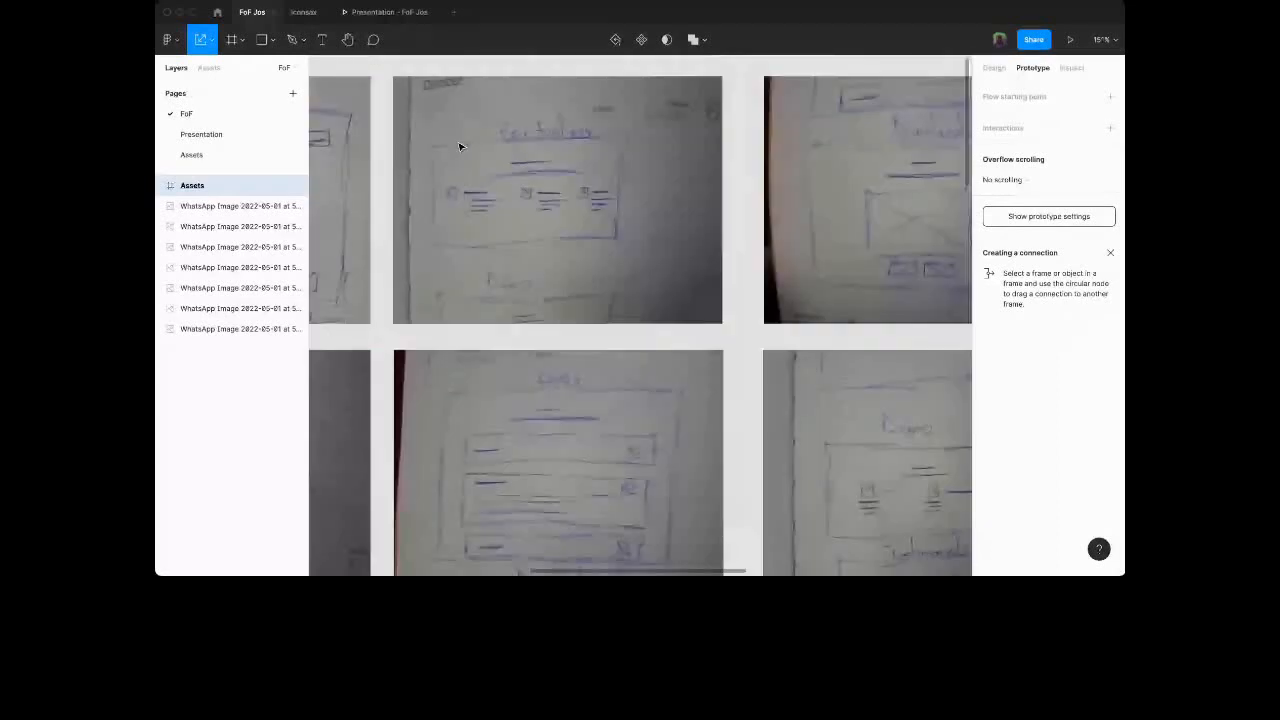
{"action": "scroll", "coordinate": [460, 147], "scroll_direction": "down", "scroll_amount": 5}
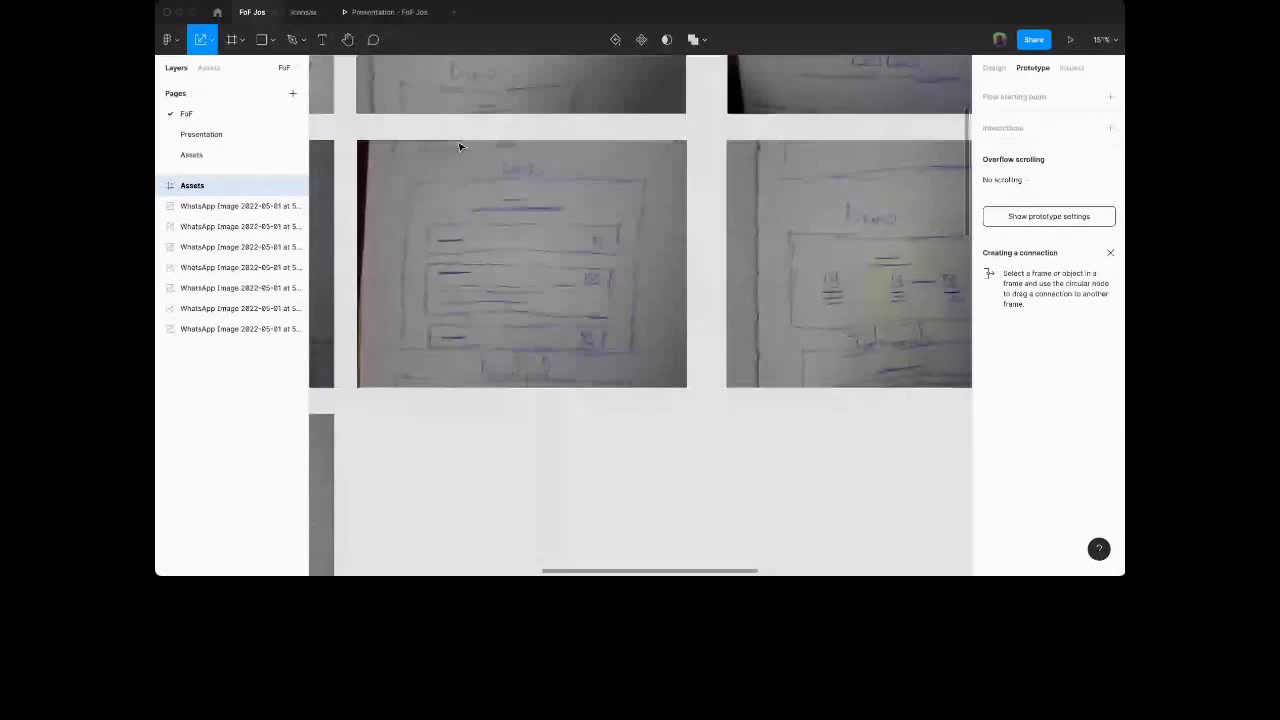
{"action": "scroll", "coordinate": [460, 147], "scroll_direction": "left", "scroll_amount": 5}
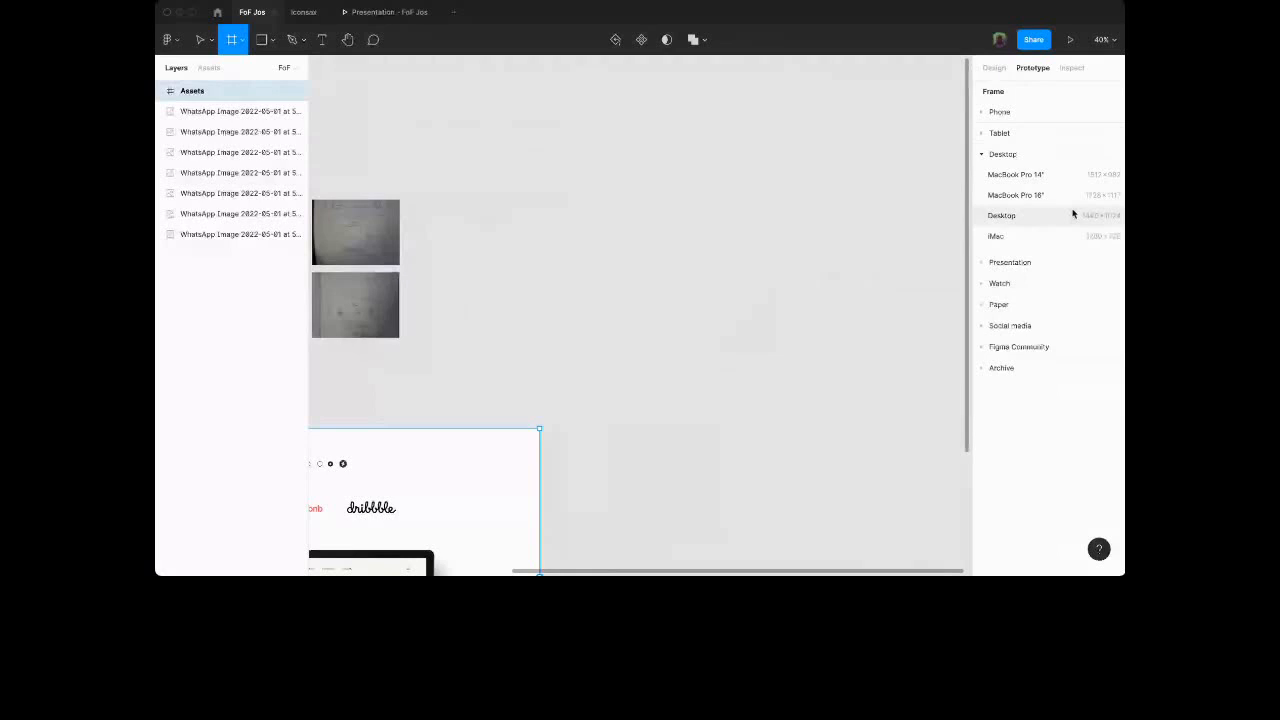
{"action": "left_click", "coordinate": [1073, 215]}
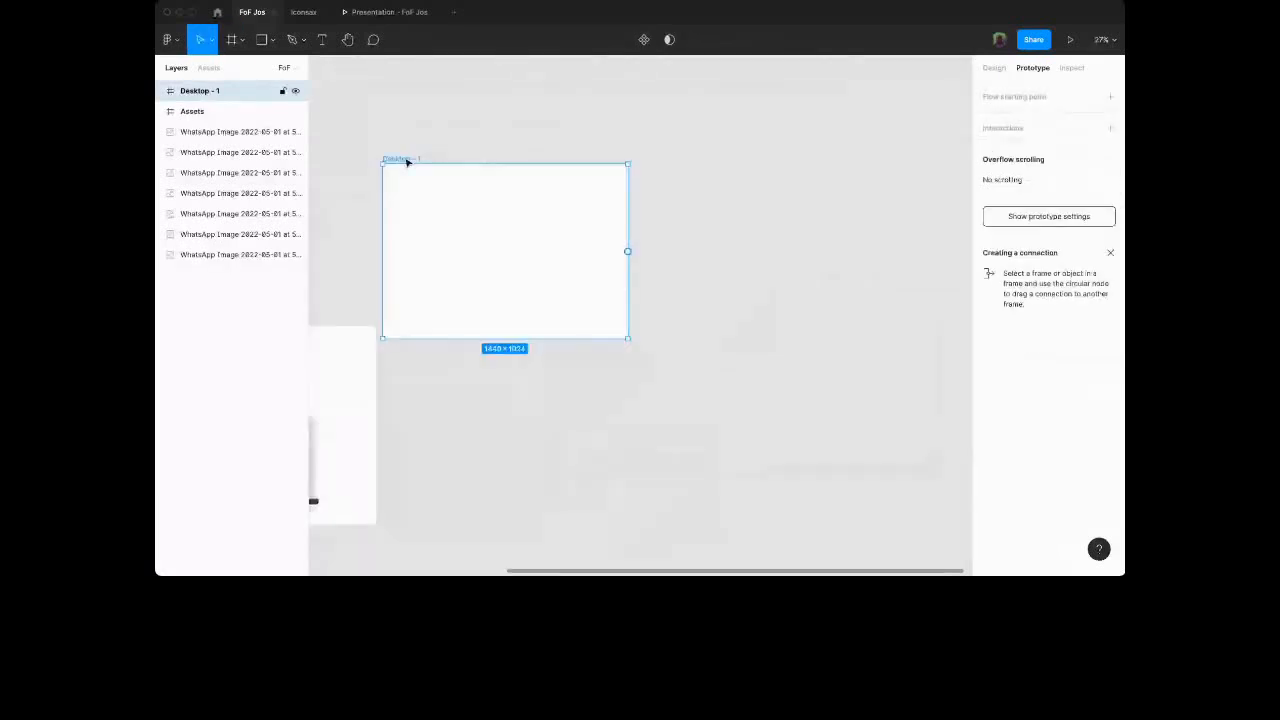
{"action": "left_click_drag", "start_coordinate": [407, 162], "coordinate": [523, 162]}
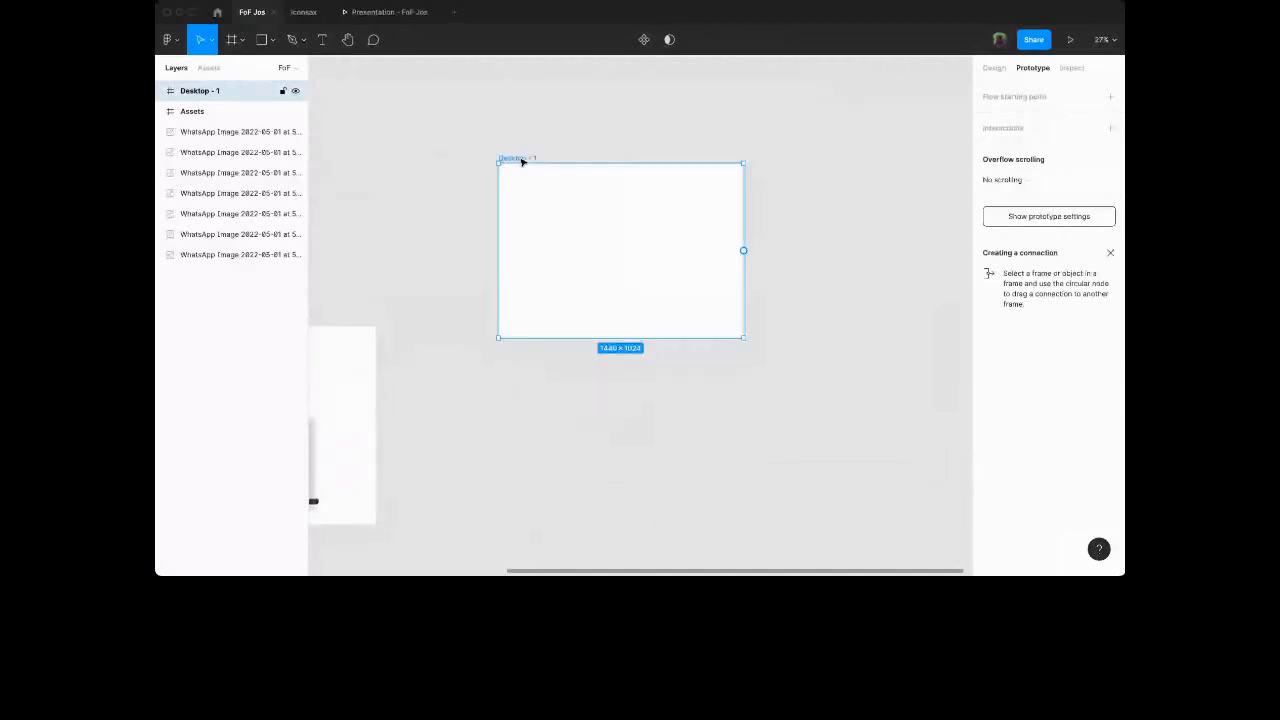
Change the Desktop frame's layout grid to columns with a count of 12.
{"action": "scroll", "coordinate": [668, 305], "scroll_direction": "up", "scroll_amount": 2}
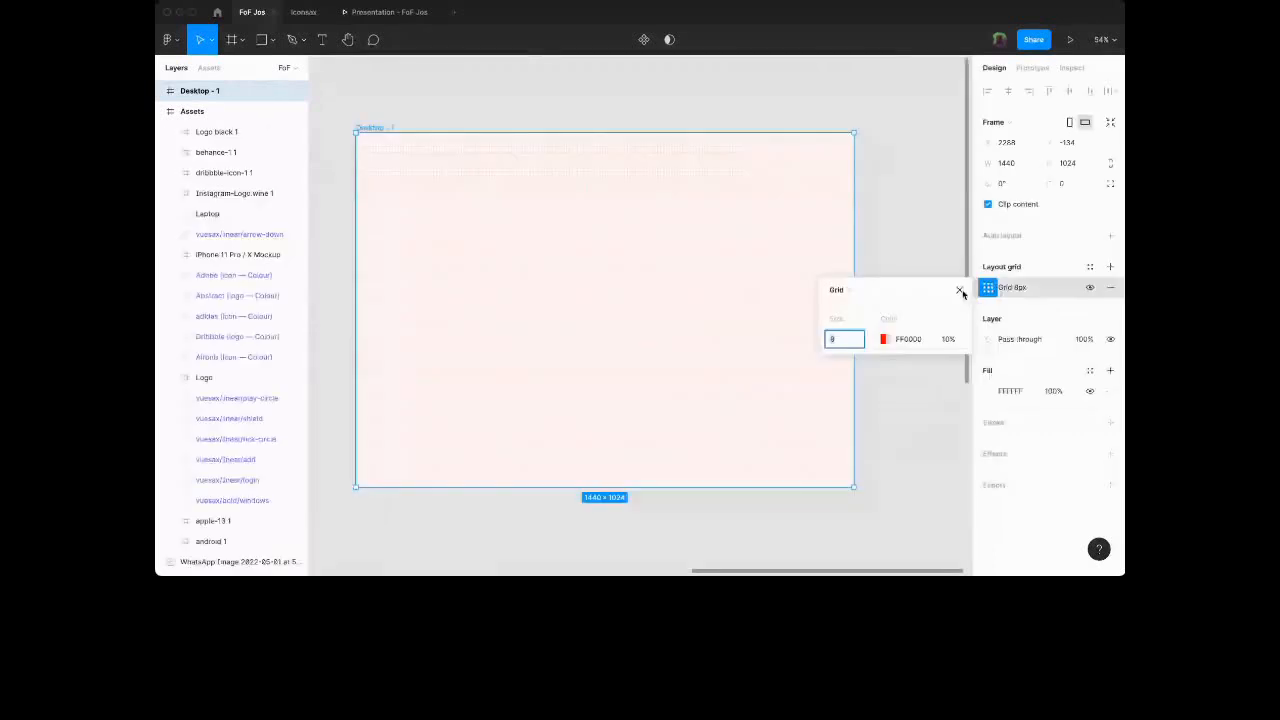
{"action": "left_click", "coordinate": [875, 298]}
{"action": "left_click", "coordinate": [844, 311]}
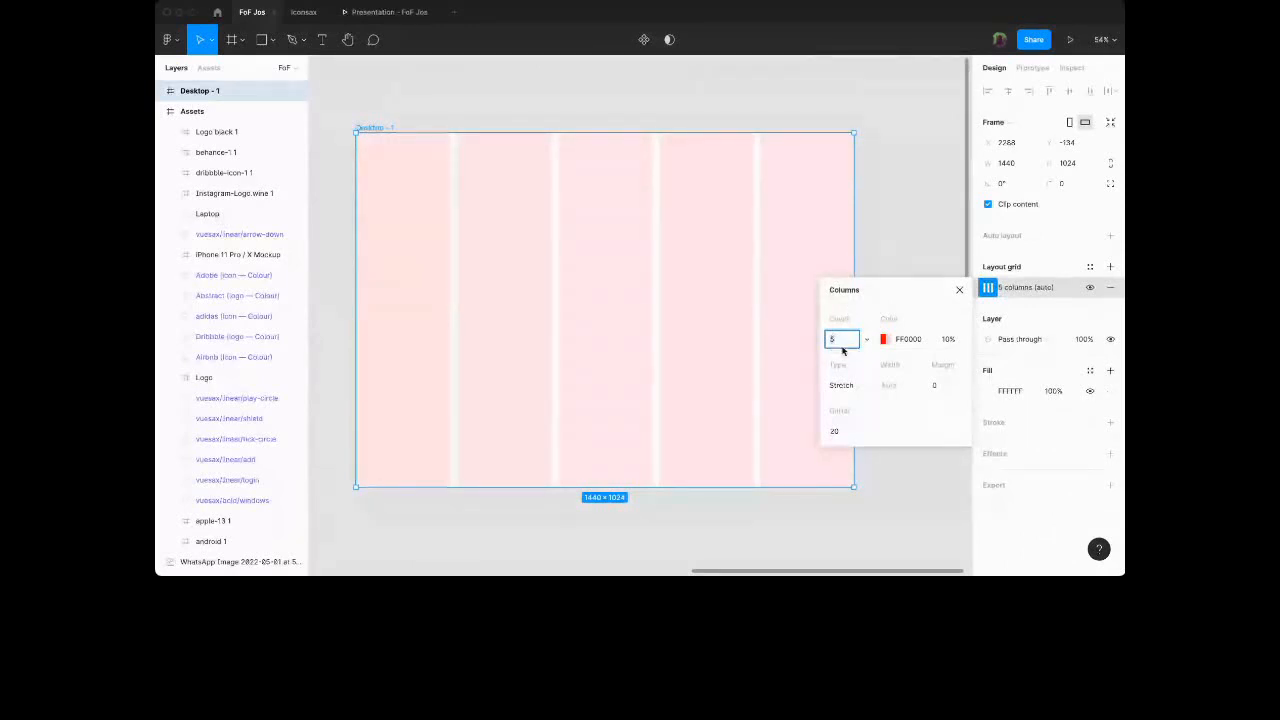
{"action": "key", "text": "BackSpace"}
{"action": "type", "text": "12"}
{"action": "key", "text": "Tab"}
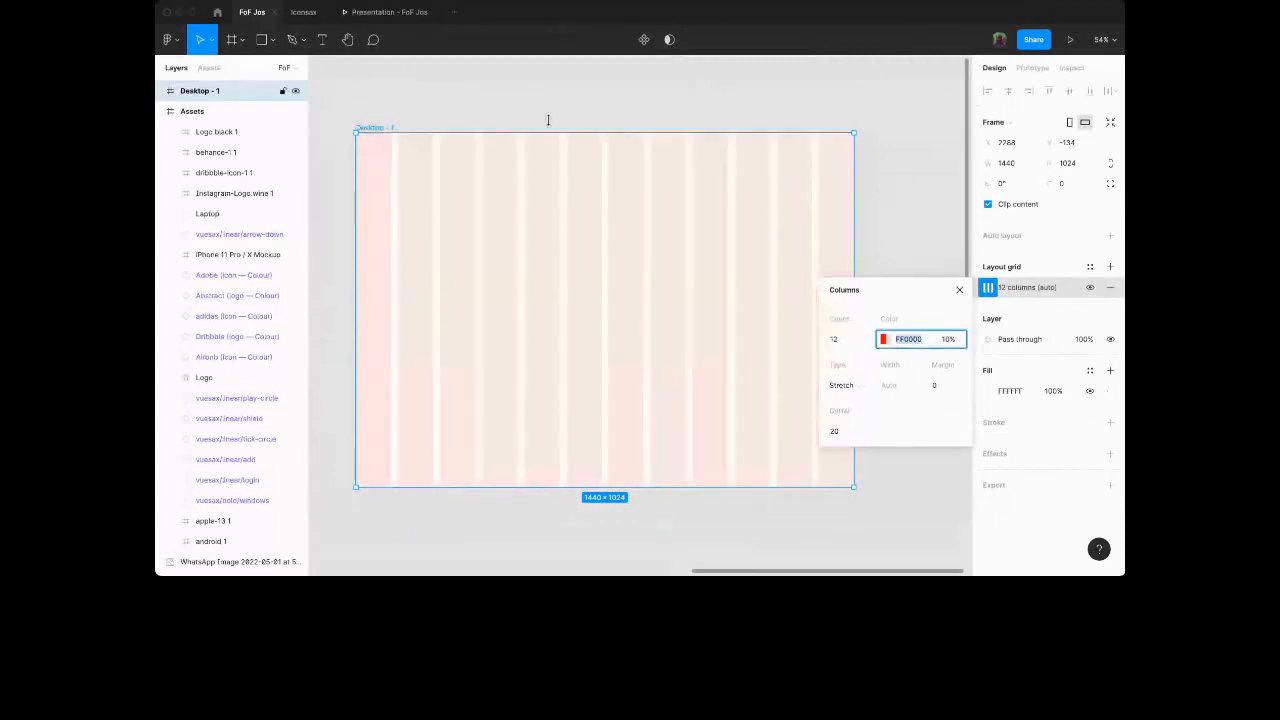
Set the column grid's colour to B8B8B8 and open its margin value for editing.
{"action": "type", "text": "B8B8B8"}
{"action": "left_click", "coordinate": [1005, 383]}
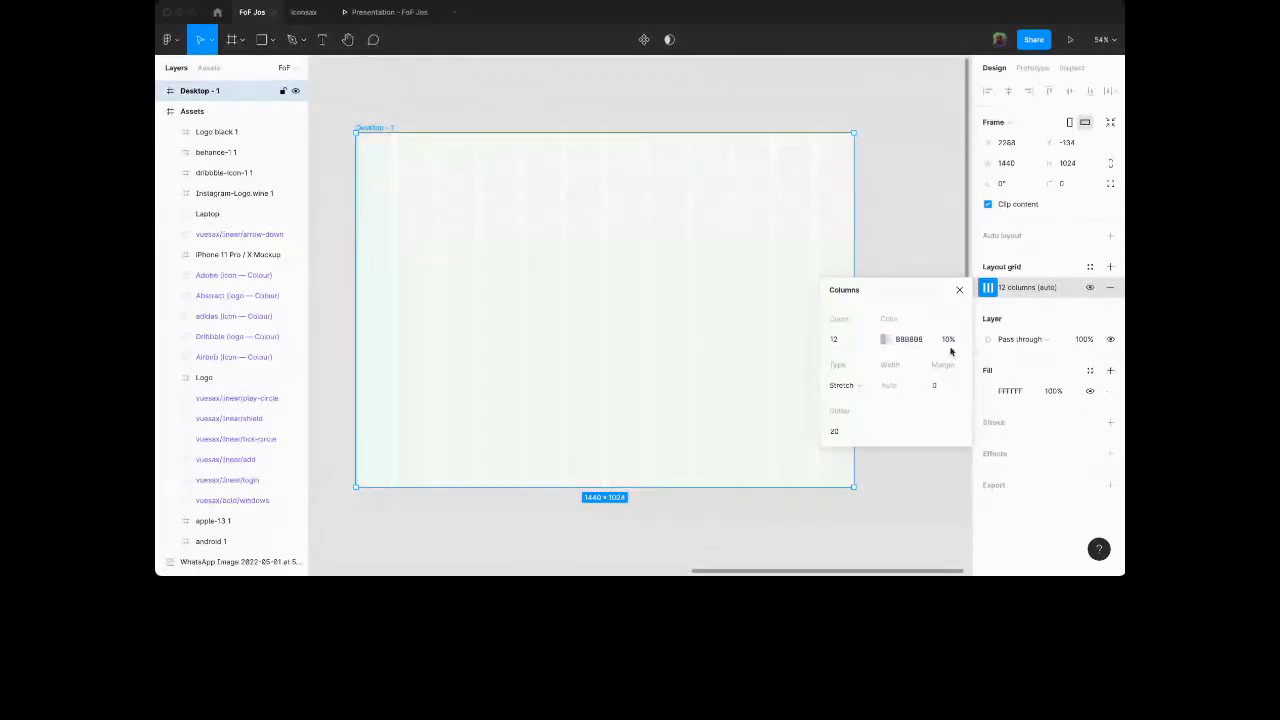
{"action": "left_click", "coordinate": [936, 386]}
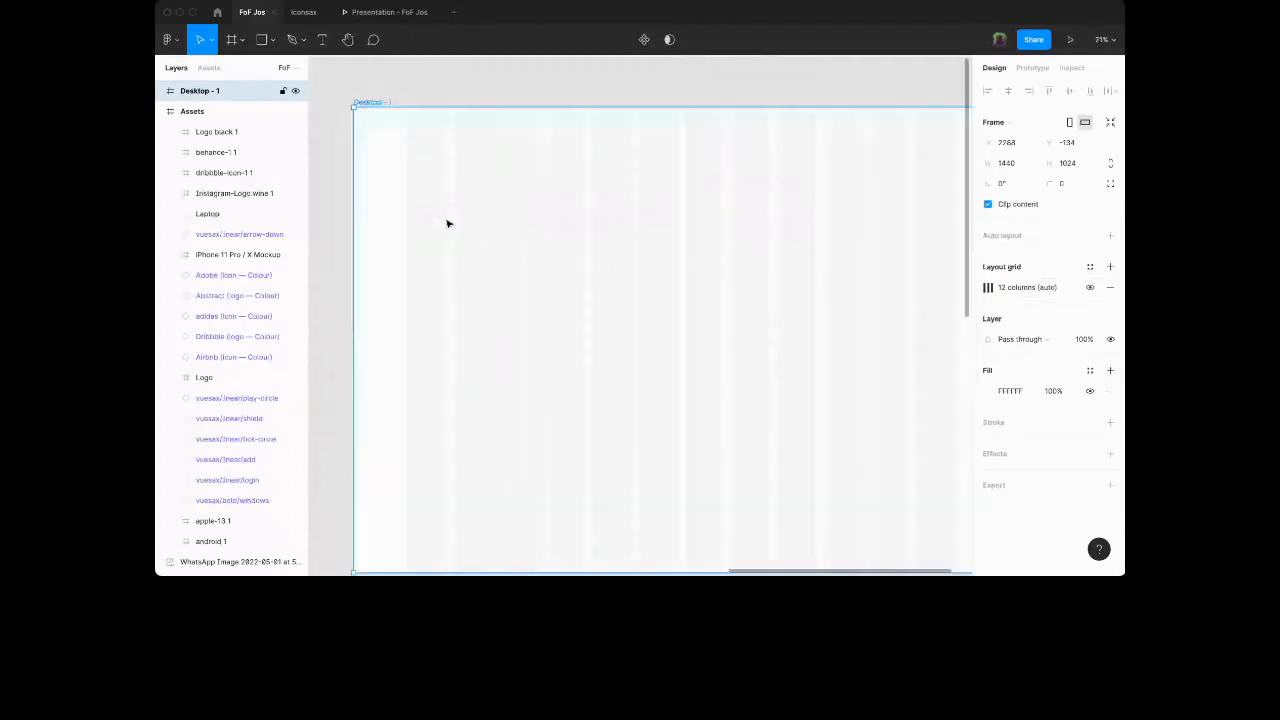
Show the rulers and place a horizontal guide at 72 px in the Desktop frame.
{"action": "key", "text": "shift+r"}
{"action": "scroll", "coordinate": [447, 223], "scroll_direction": "down", "scroll_amount": 5}
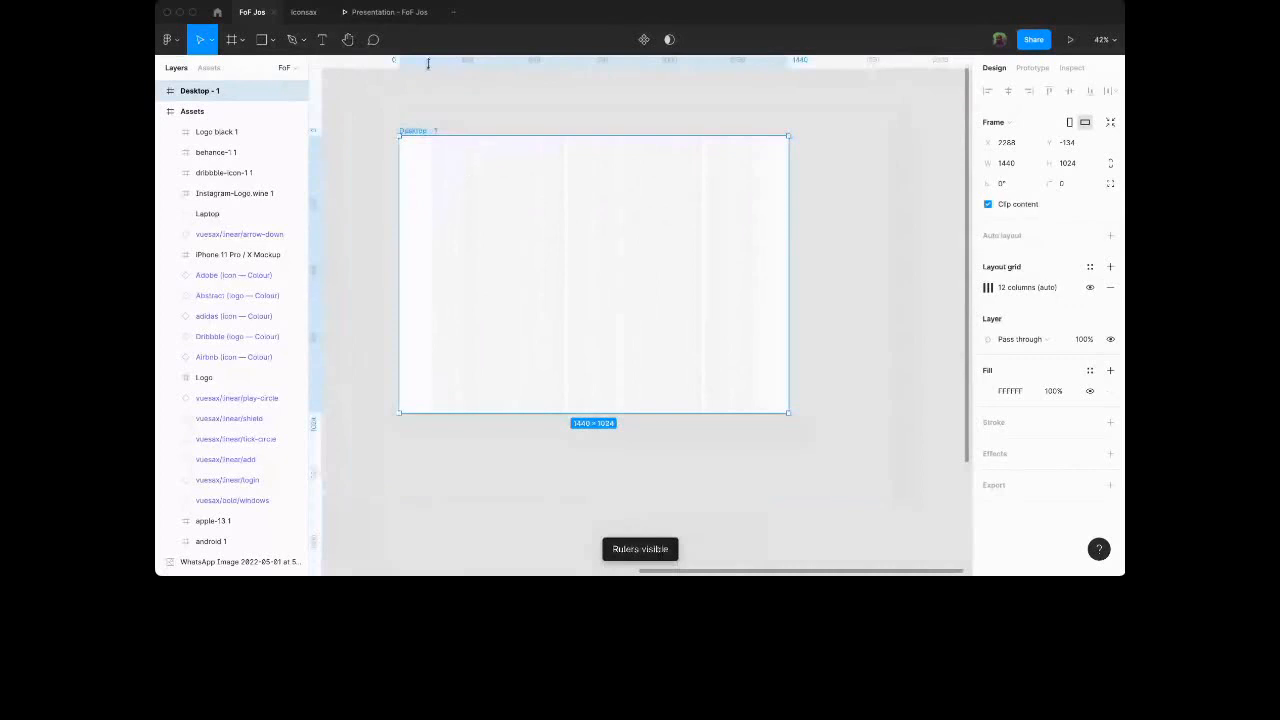
{"action": "left_click_drag", "start_coordinate": [425, 62], "coordinate": [446, 155]}
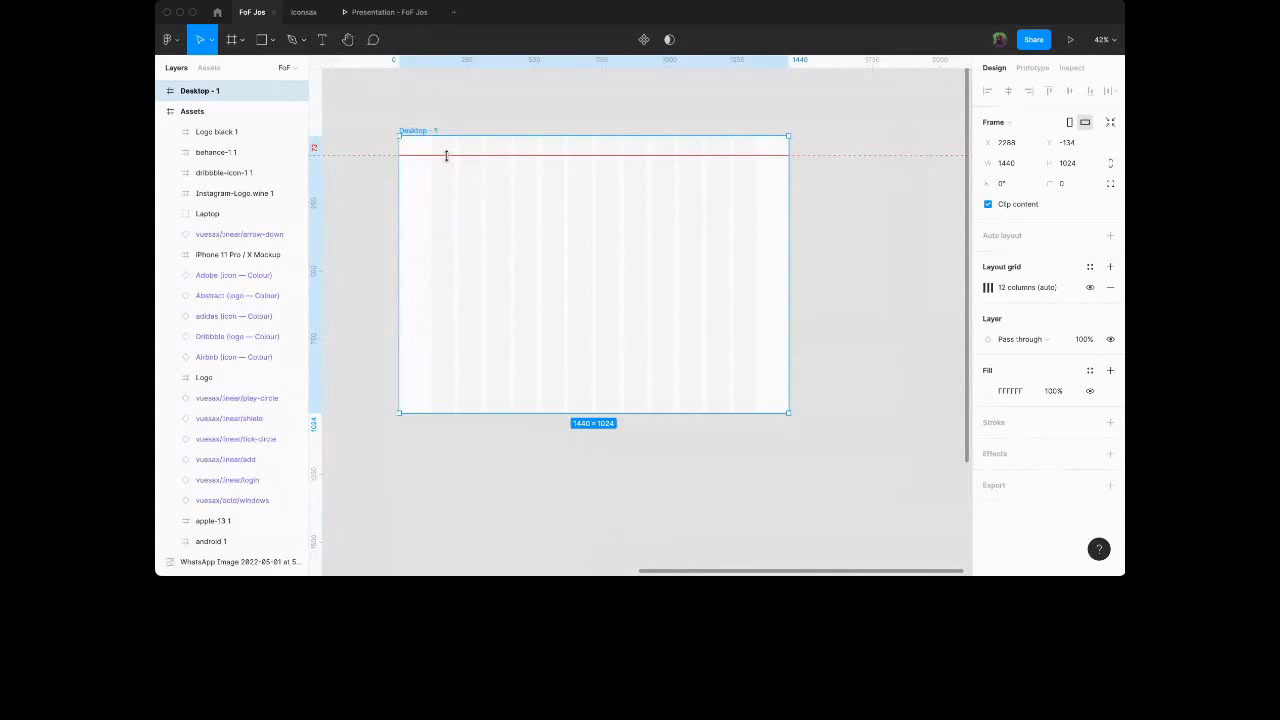
Paste the round lightning logo into the Desktop frame and position it at X 120, Y 72 against the guide.
{"action": "key", "text": "shift+2"}
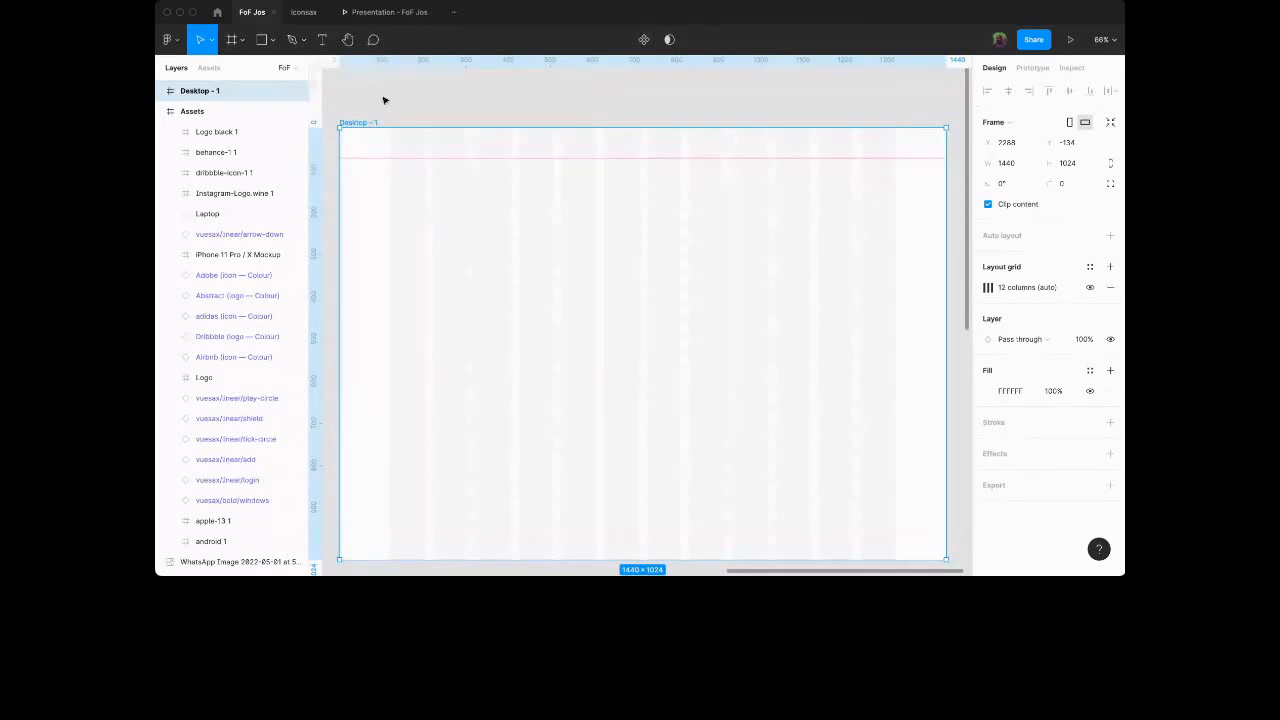
{"action": "key", "text": "ctrl+v"}
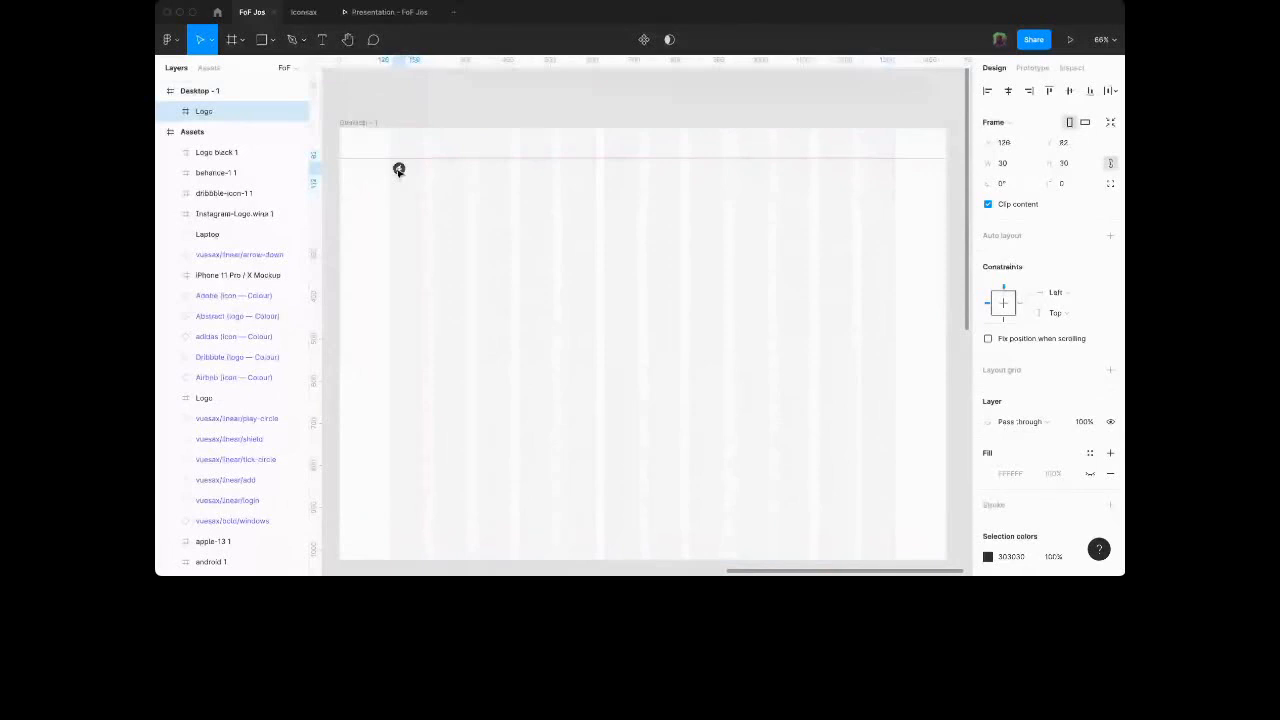
{"action": "key", "text": "shift+2"}
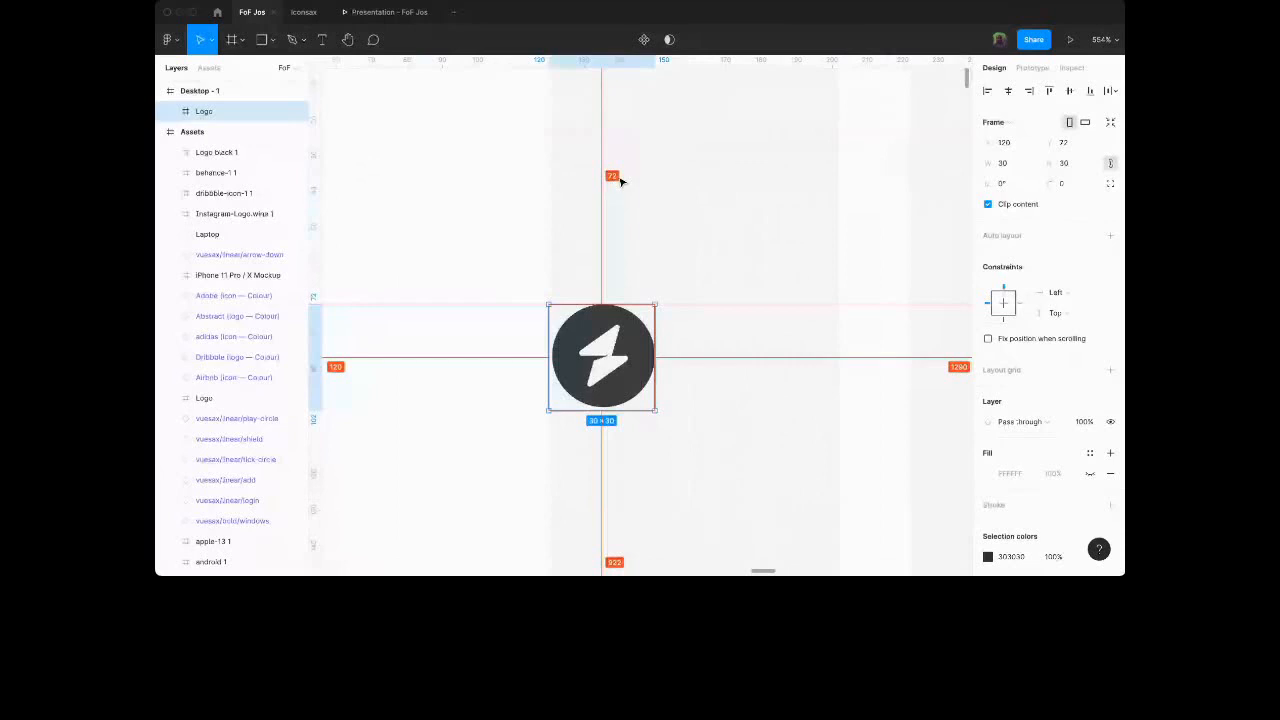
Add a "Home" text layer near the top of the Desktop frame in Axiforma Light.
{"action": "scroll", "coordinate": [715, 467], "scroll_direction": "down", "scroll_amount": 5}
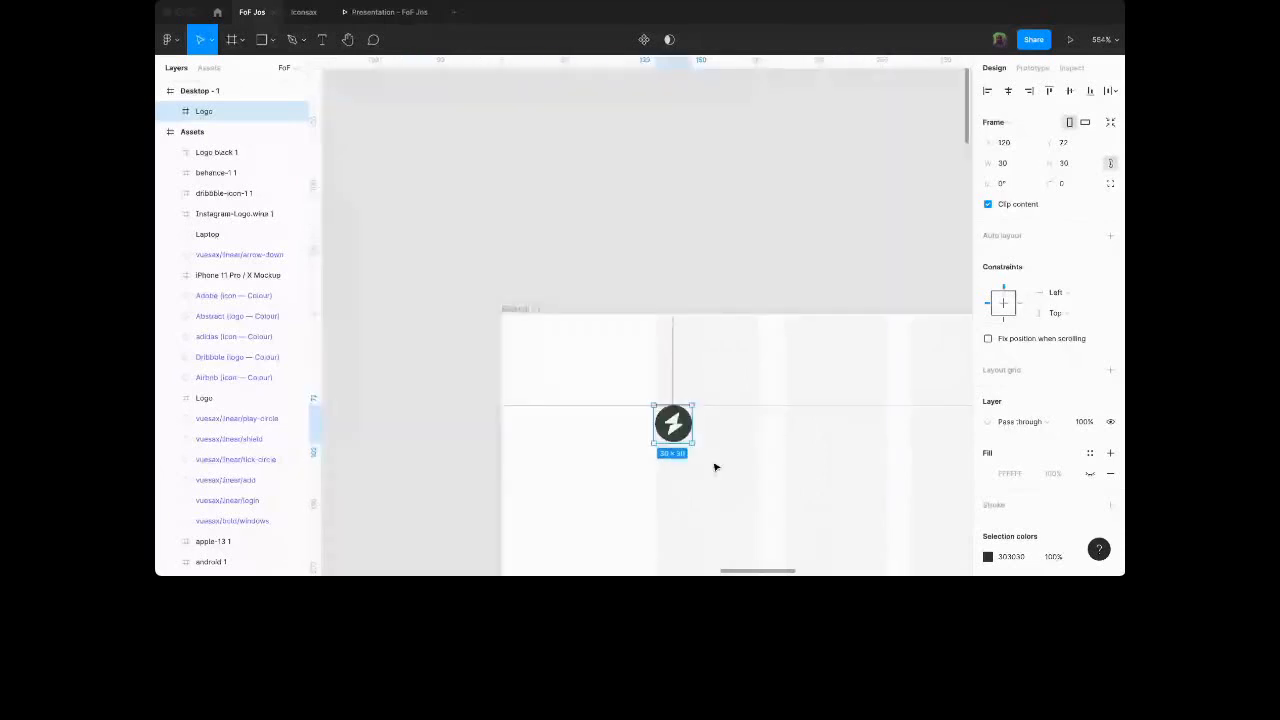
{"action": "scroll", "coordinate": [715, 467], "scroll_direction": "down", "scroll_amount": 10}
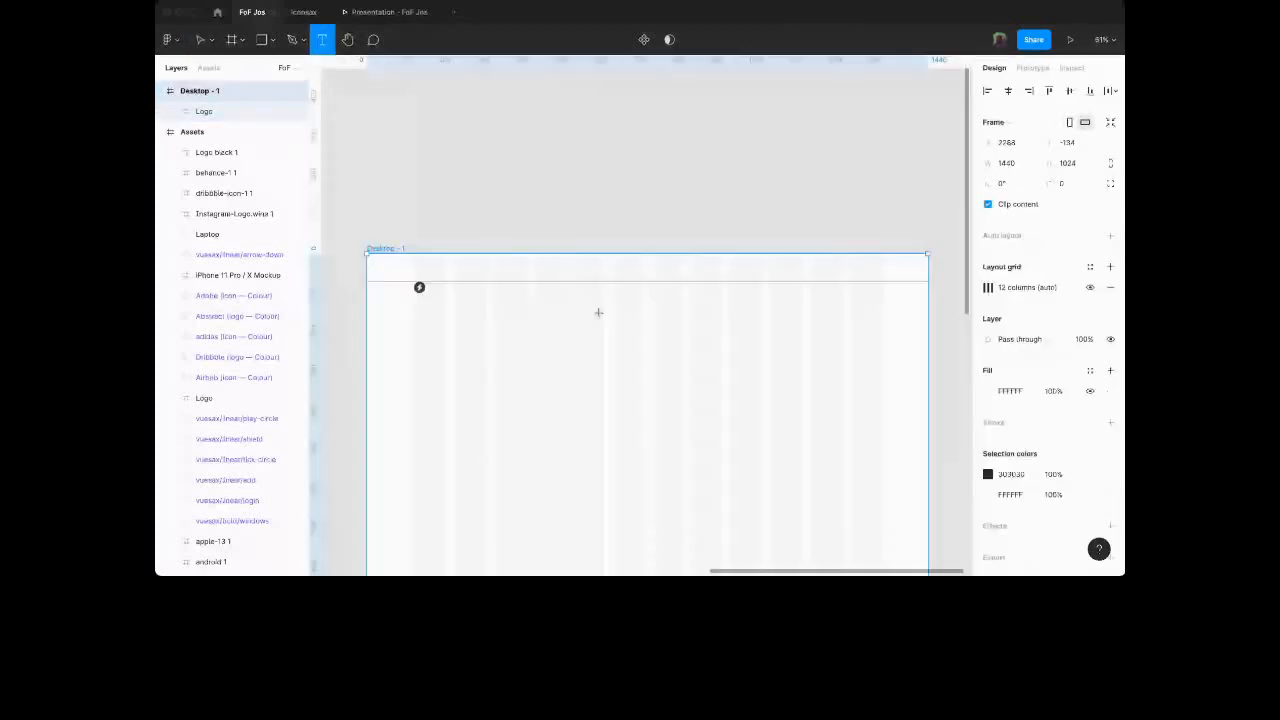
{"action": "left_click", "coordinate": [598, 313]}
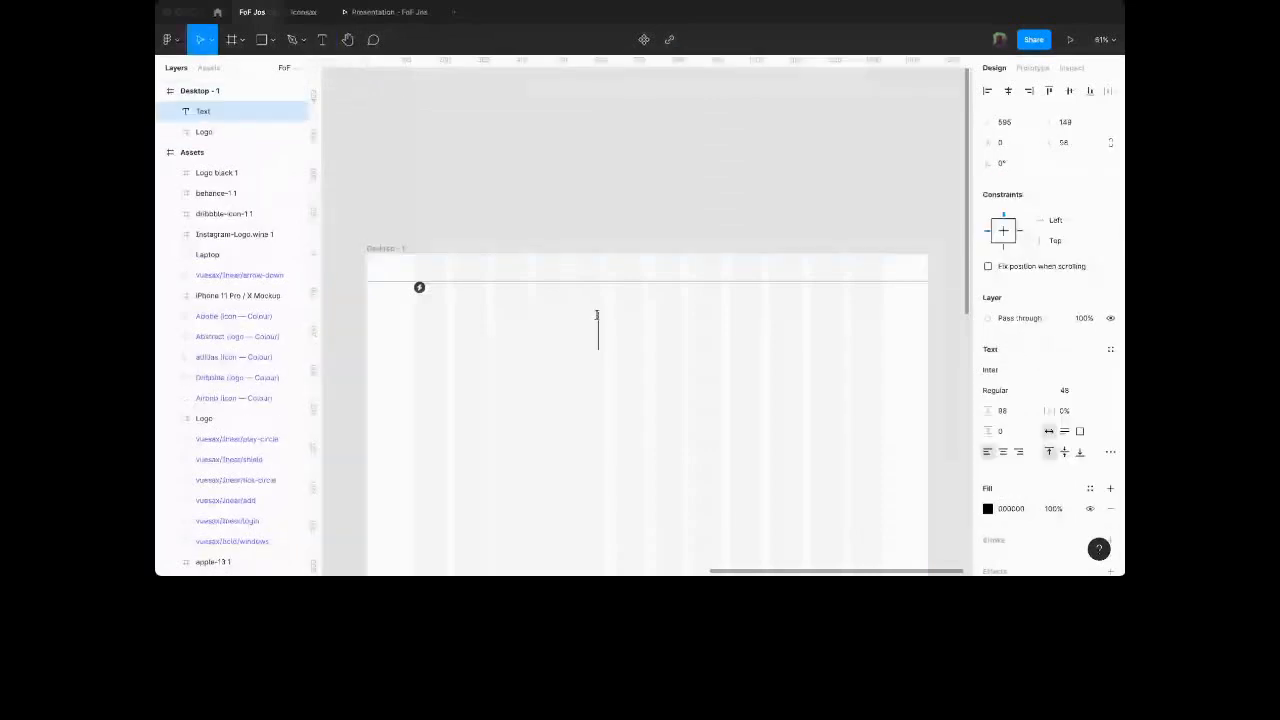
{"action": "type", "text": "Home"}
{"action": "left_click", "coordinate": [1074, 392]}
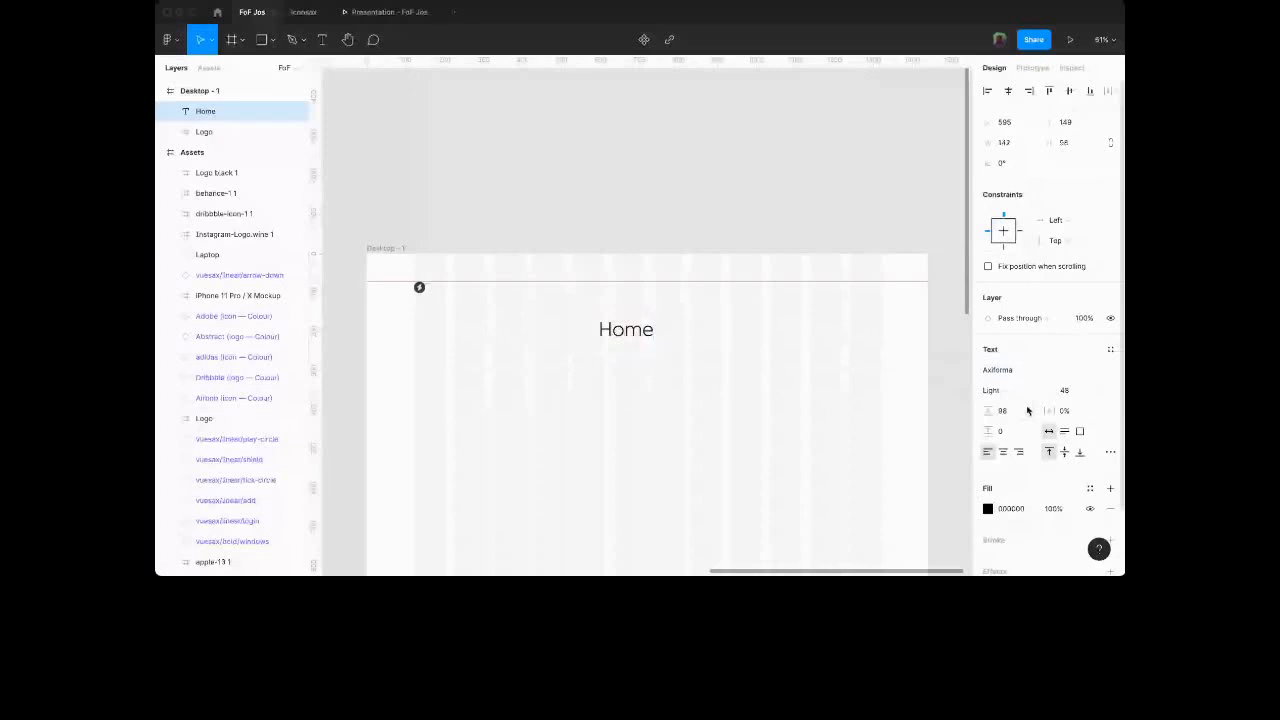
Set the Home text's font size to 20 and reset its line height to Auto.
{"action": "left_click", "coordinate": [1066, 391]}
{"action": "type", "text": "20"}
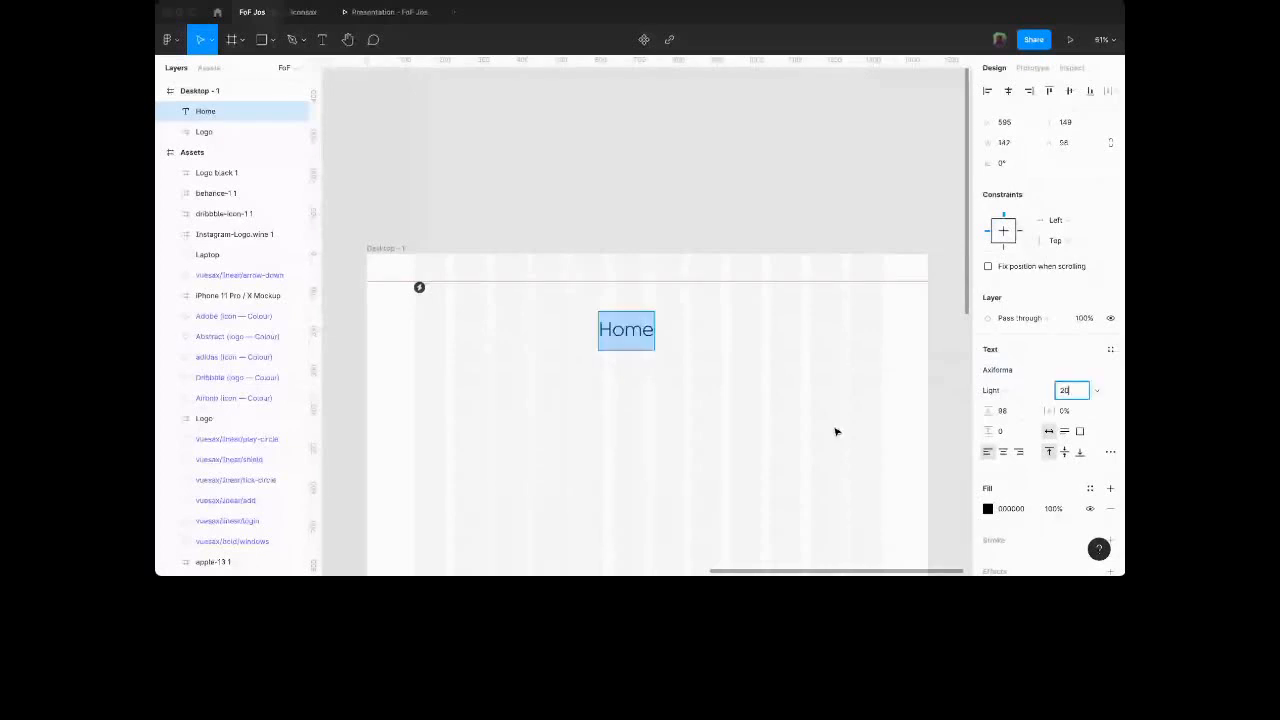
{"action": "key", "text": "Return"}
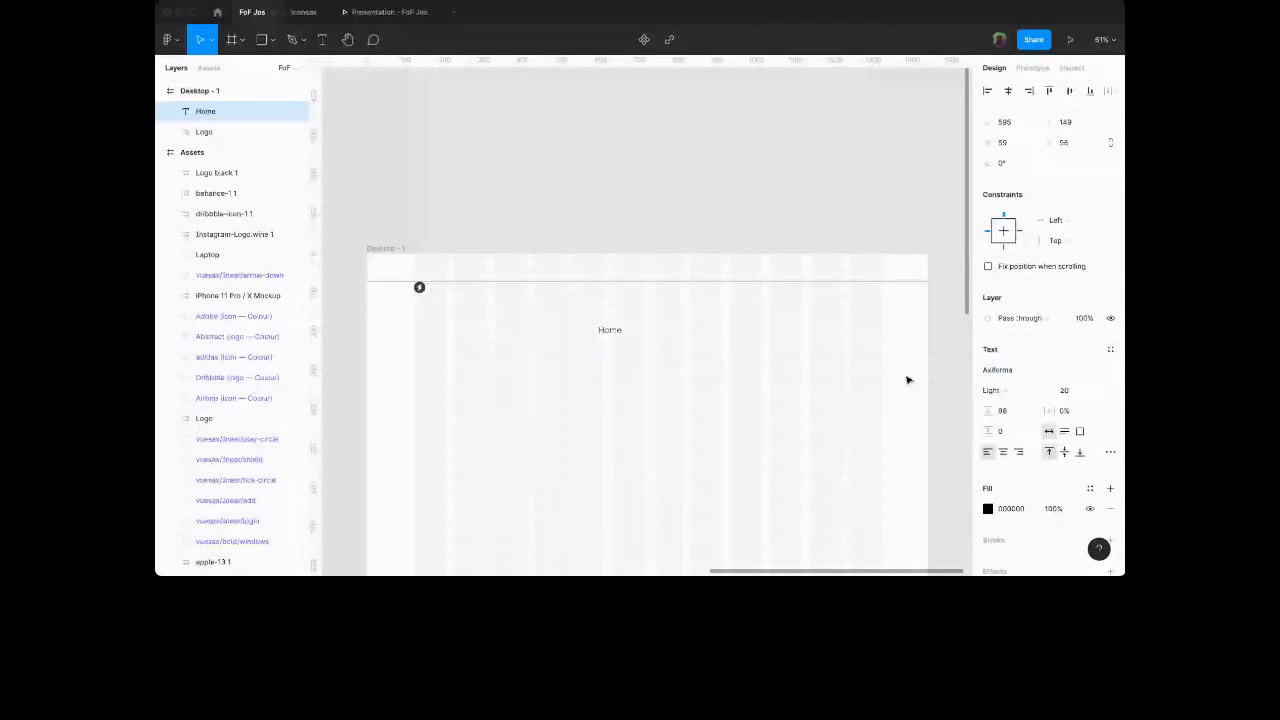
{"action": "scroll", "coordinate": [620, 352], "scroll_direction": "up", "scroll_amount": 2}
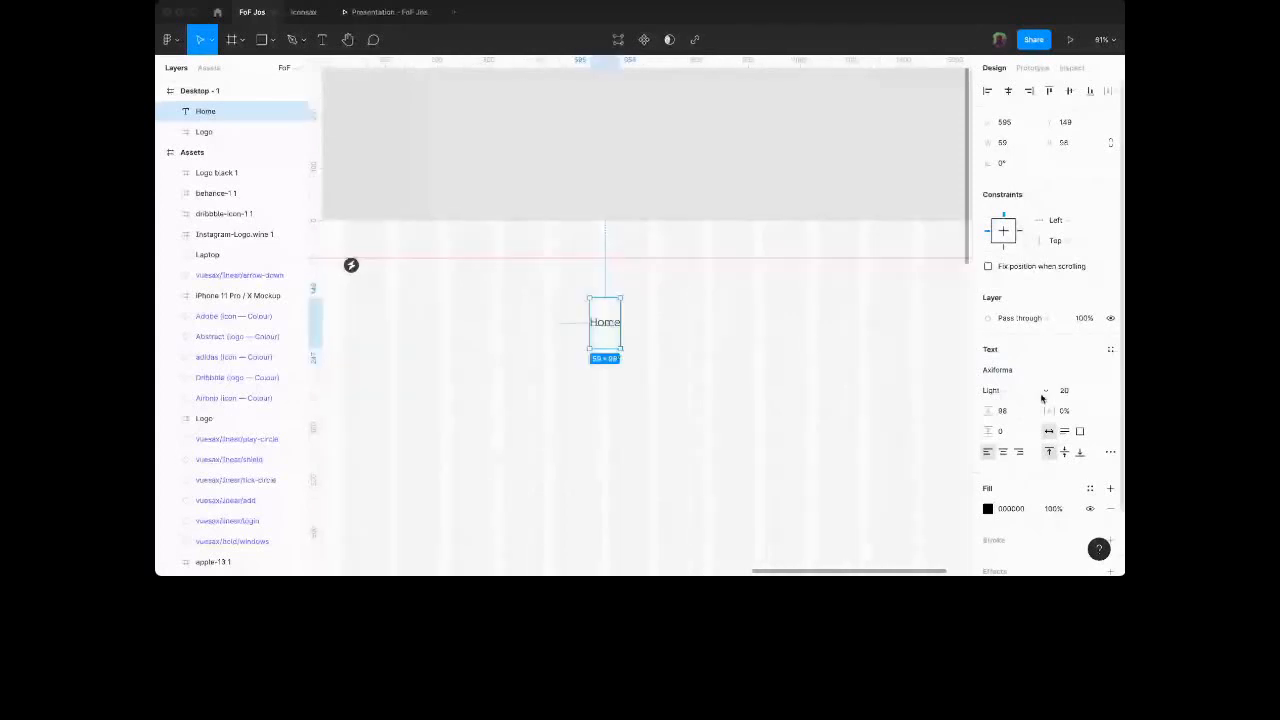
{"action": "left_click", "coordinate": [1009, 412]}
{"action": "key", "text": "BackSpace"}
{"action": "key", "text": "Return"}
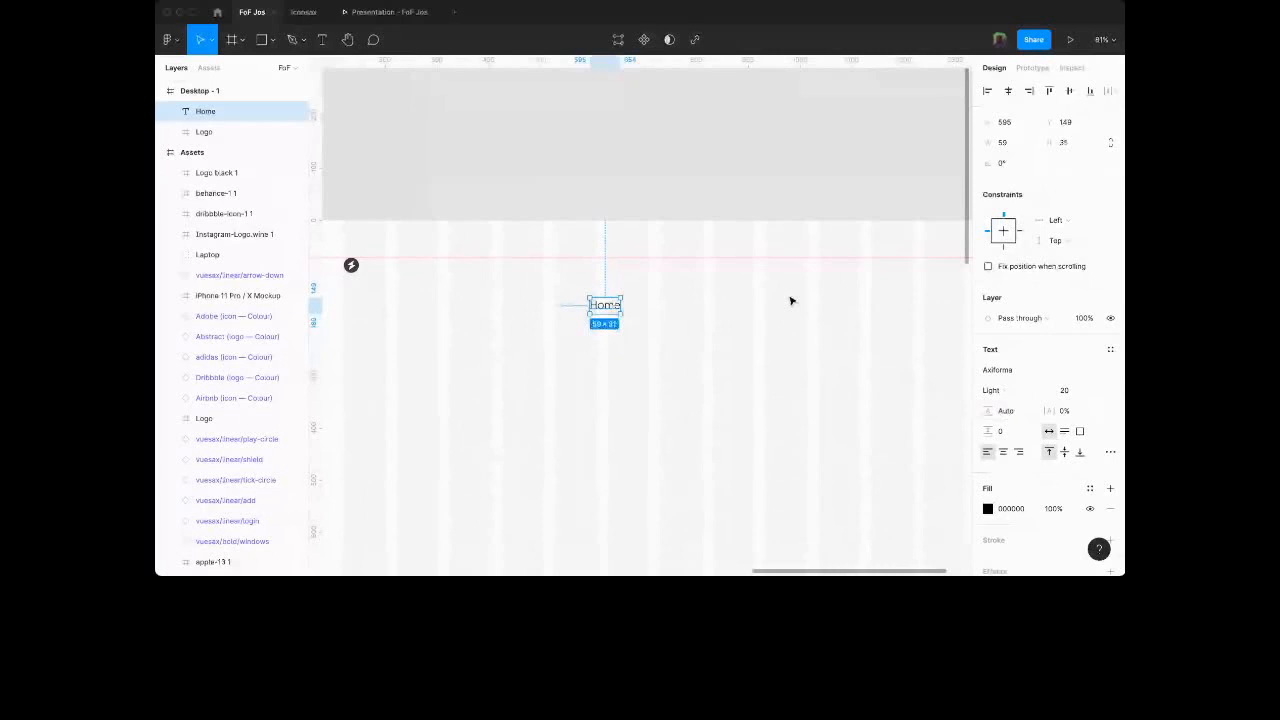
Enlarge the Home text to size 24 and align it with the guide at X 537, Y 72.
{"action": "scroll", "coordinate": [791, 301], "scroll_direction": "up", "scroll_amount": 1}
{"action": "left_click_drag", "start_coordinate": [616, 353], "coordinate": [603, 323]}
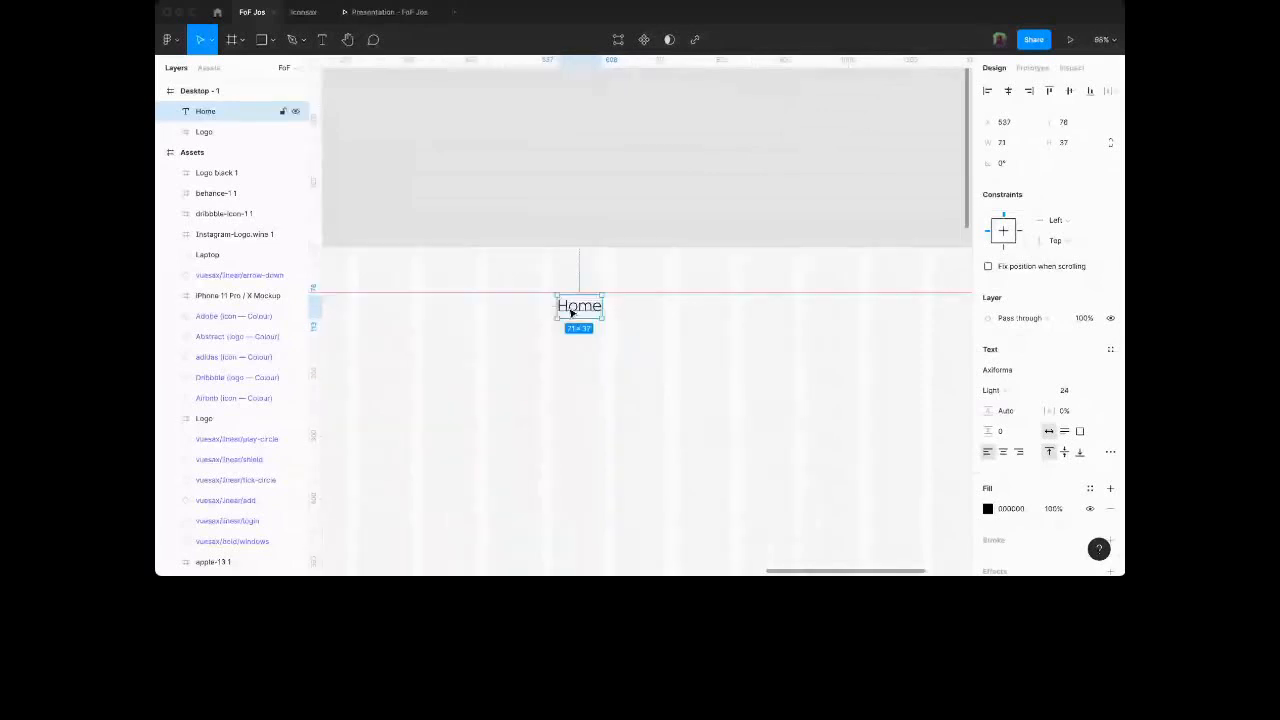
{"action": "left_click_drag", "start_coordinate": [572, 313], "coordinate": [582, 308]}
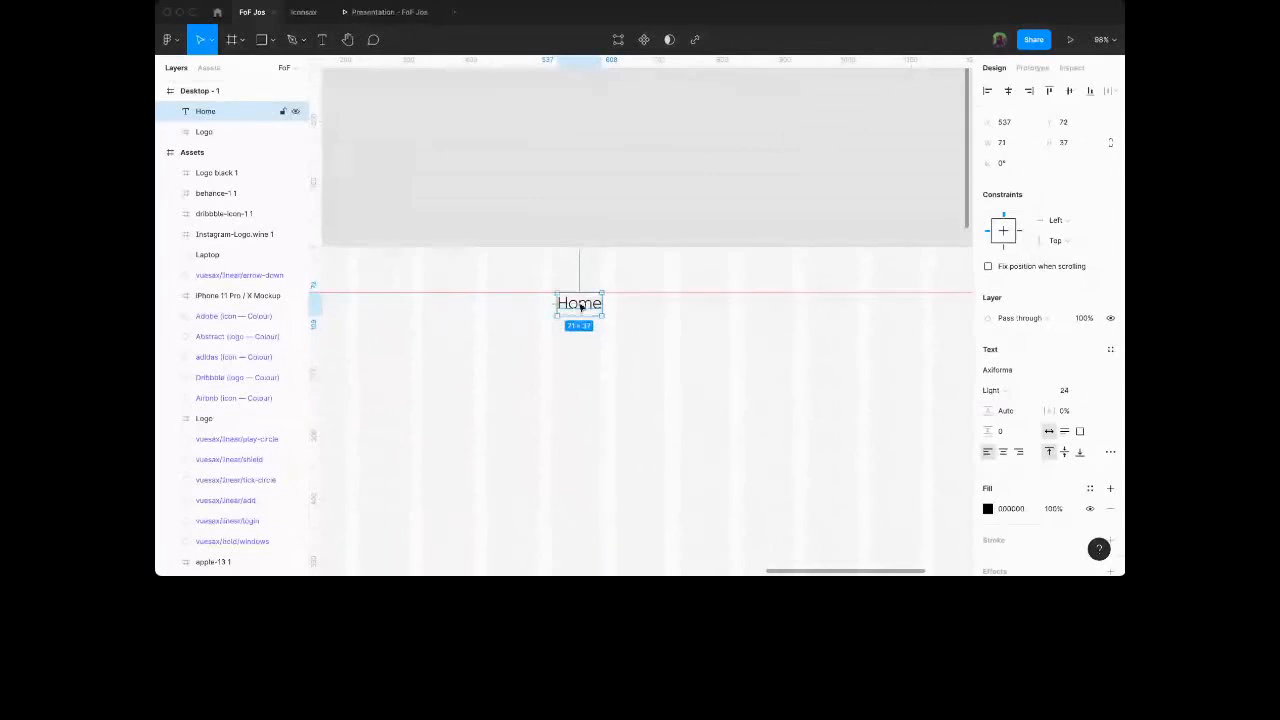
Duplicate the Home text beside the original on the same line and change the copy's text to "Features".
{"action": "left_click_drag", "start_coordinate": [581, 307], "coordinate": [681, 310]}
{"action": "double_click", "coordinate": [681, 310]}
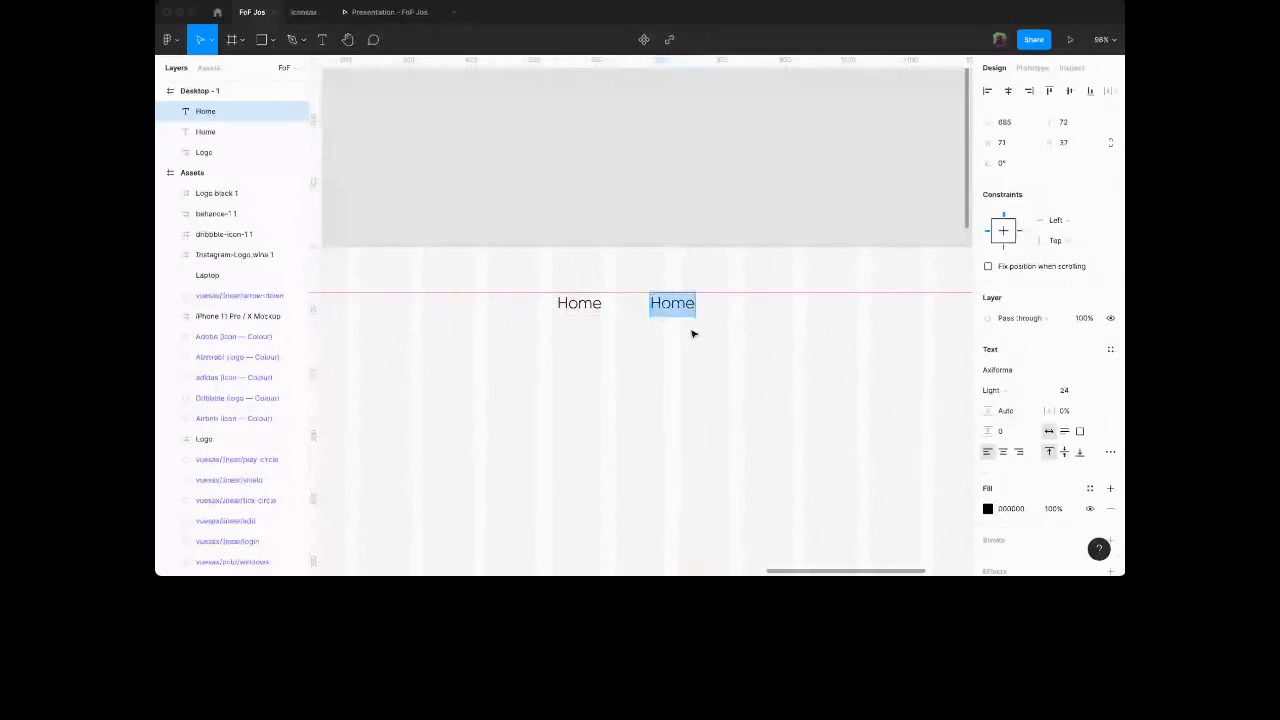
{"action": "type", "text": "Fea"}
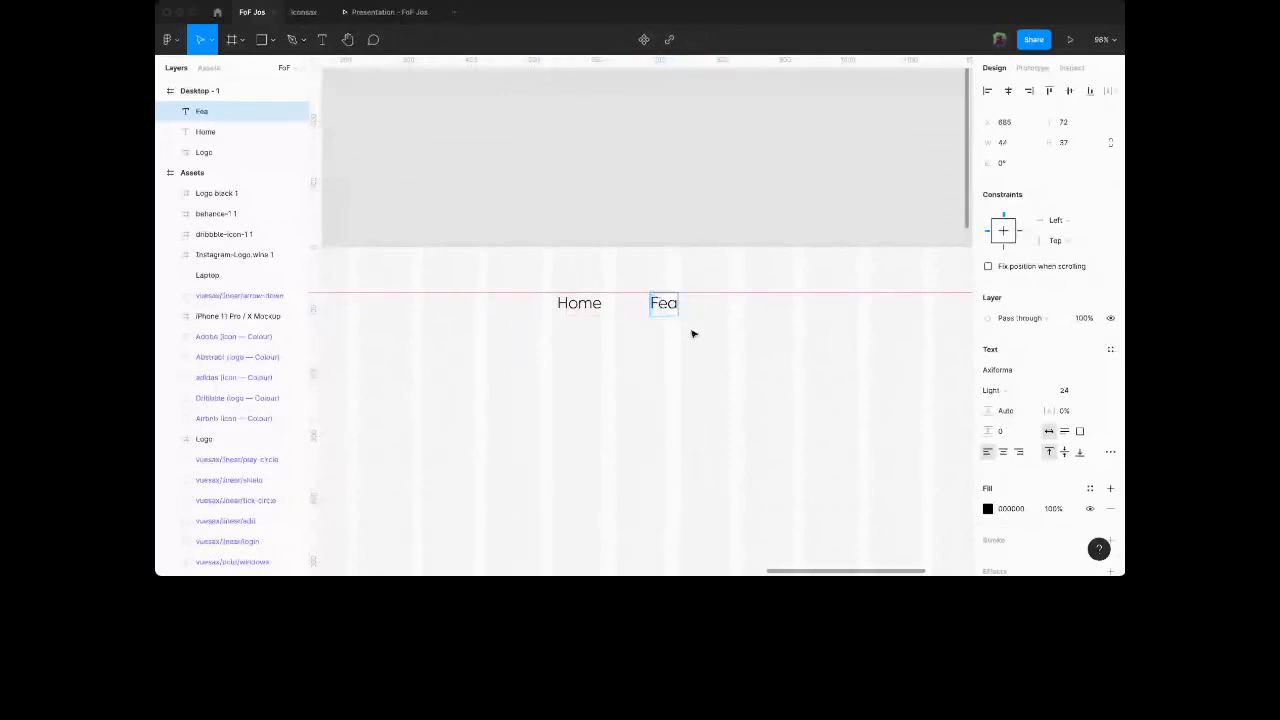
{"action": "type", "text": "uture"}
{"action": "key", "text": "BackSpace"}
{"action": "key", "text": "BackSpace"}
{"action": "key", "text": "BackSpace"}
{"action": "key", "text": "BackSpace"}
{"action": "key", "text": "BackSpace"}
{"action": "key", "text": "BackSpace"}
{"action": "type", "text": "tur"}
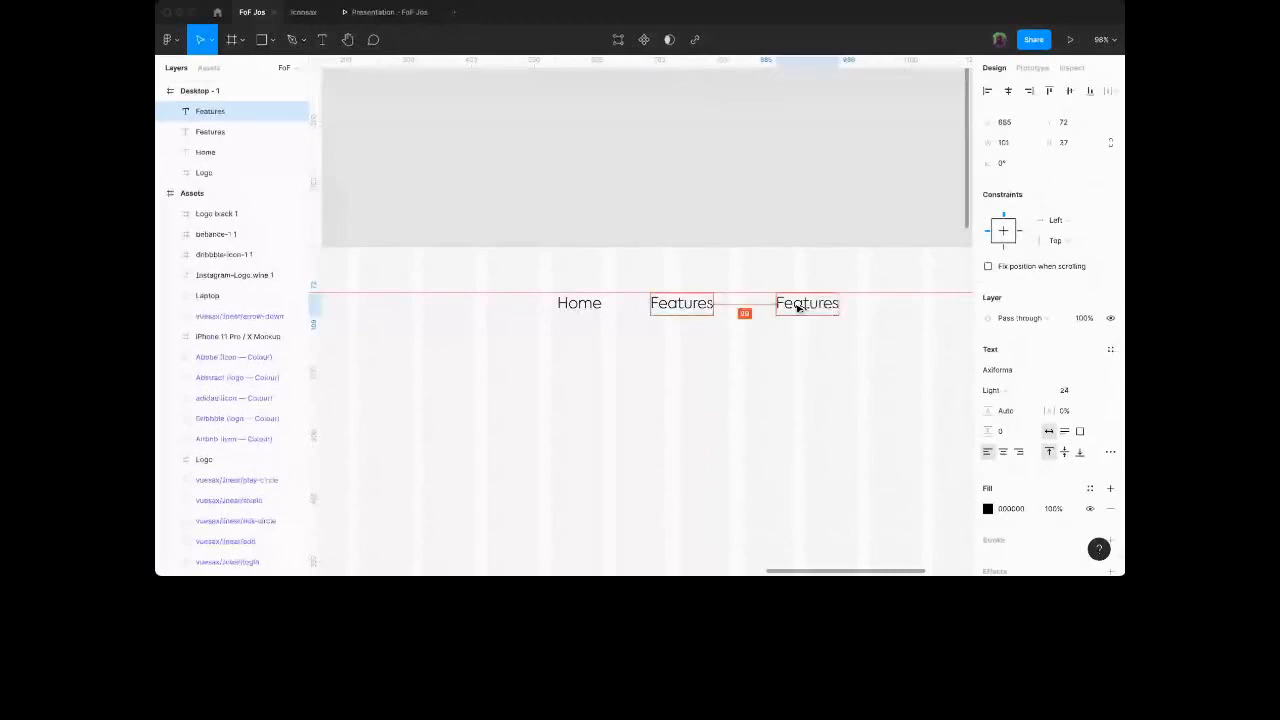
Place a copy of Features after it as "How it Works", with 56 px spacing between the two texts.
{"action": "left_click_drag", "start_coordinate": [797, 297], "coordinate": [787, 297]}
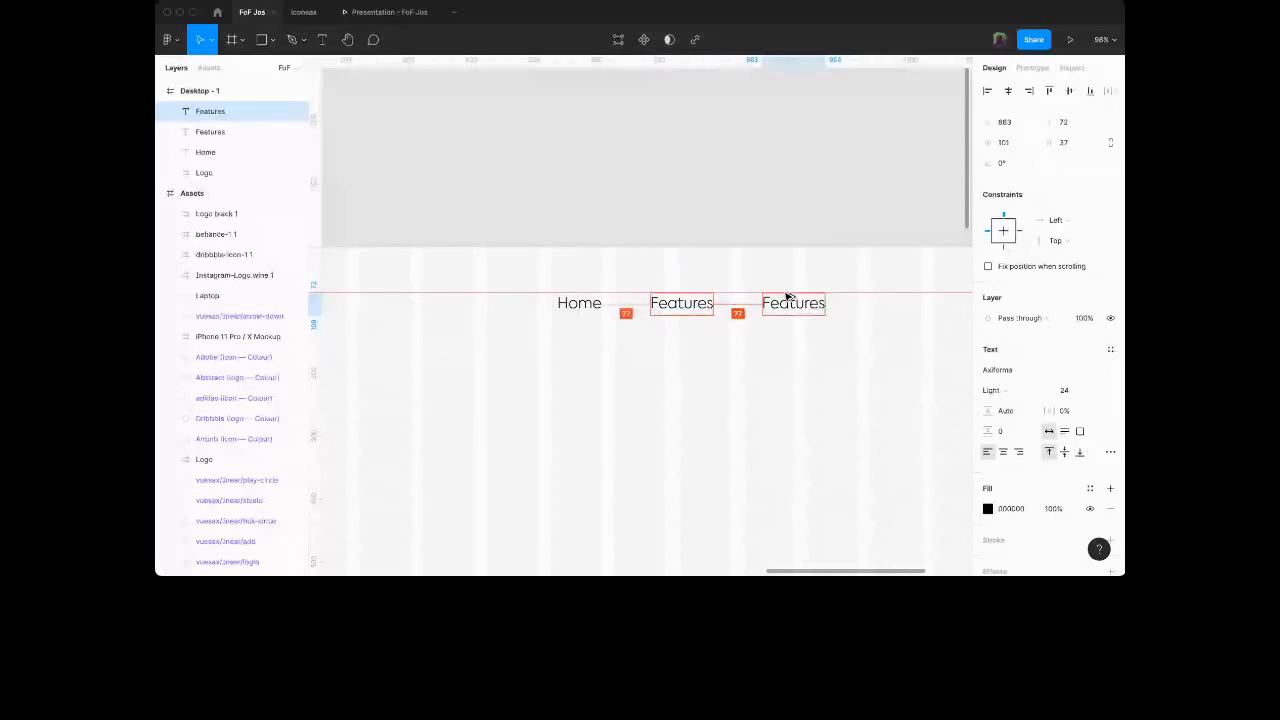
{"action": "double_click", "coordinate": [787, 303]}
{"action": "type", "text": "How it Works"}
{"action": "key", "text": "Escape"}
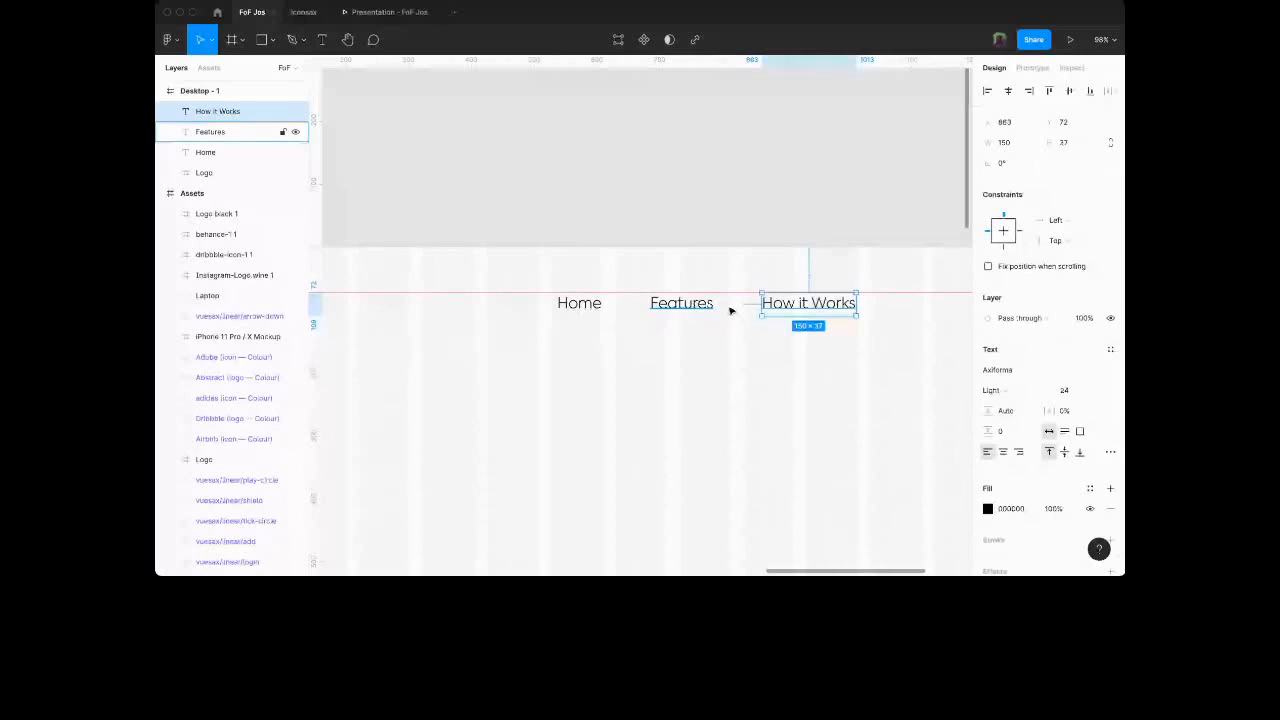
{"action": "left_click_drag", "start_coordinate": [819, 311], "coordinate": [806, 311]}
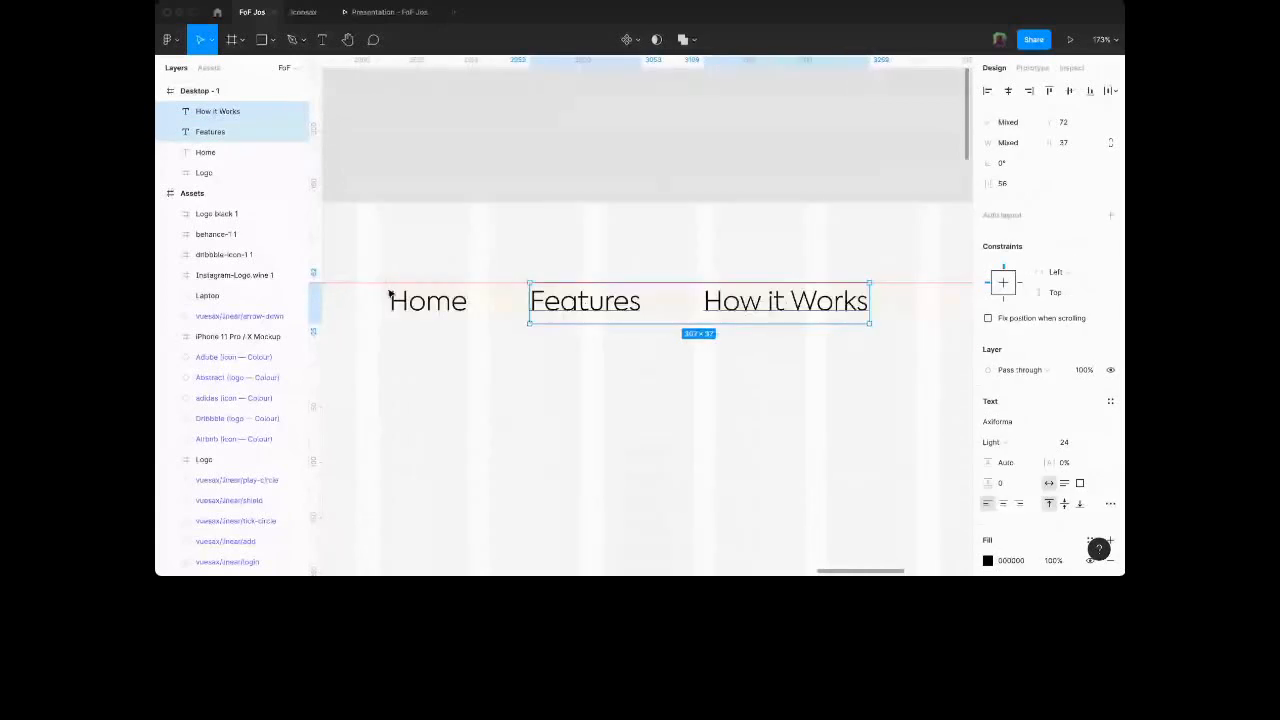
Make the Home navigation text Bold and set its fill colour to 282828.
{"action": "left_click", "coordinate": [523, 400]}
{"action": "scroll", "coordinate": [523, 400], "scroll_direction": "down", "scroll_amount": 1}
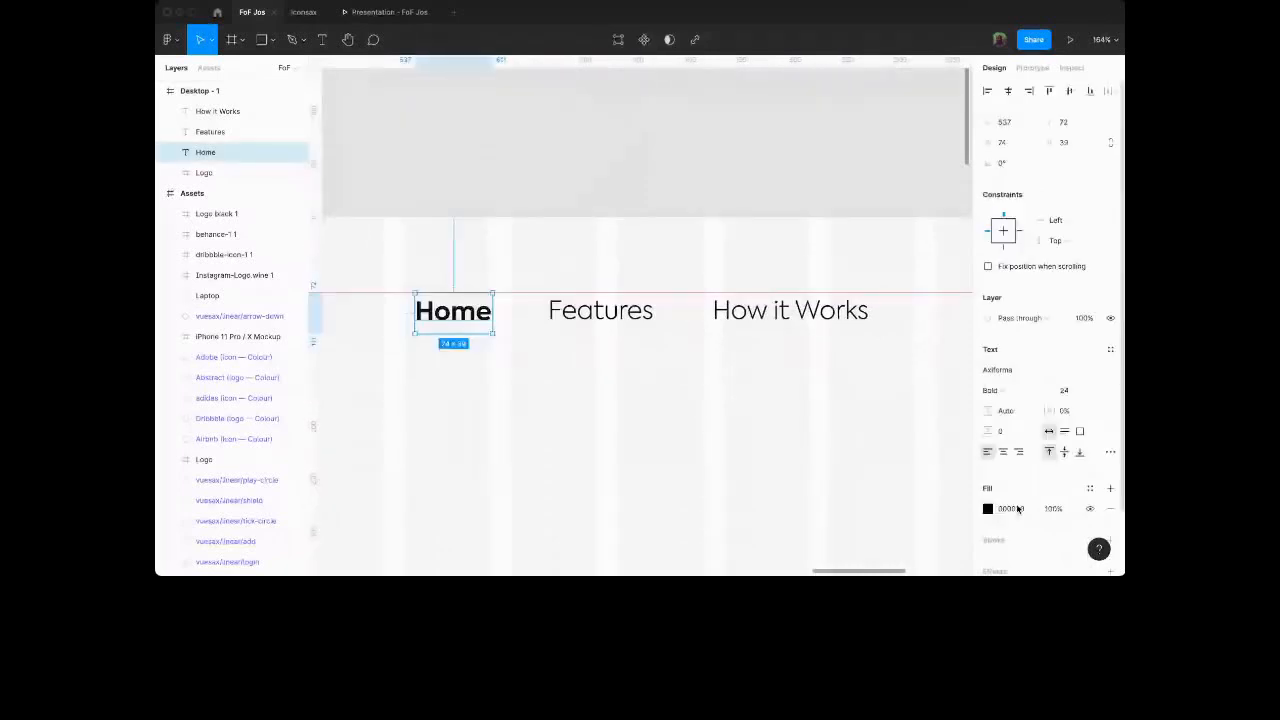
{"action": "left_click", "coordinate": [1010, 508]}
{"action": "type", "text": "2828"}
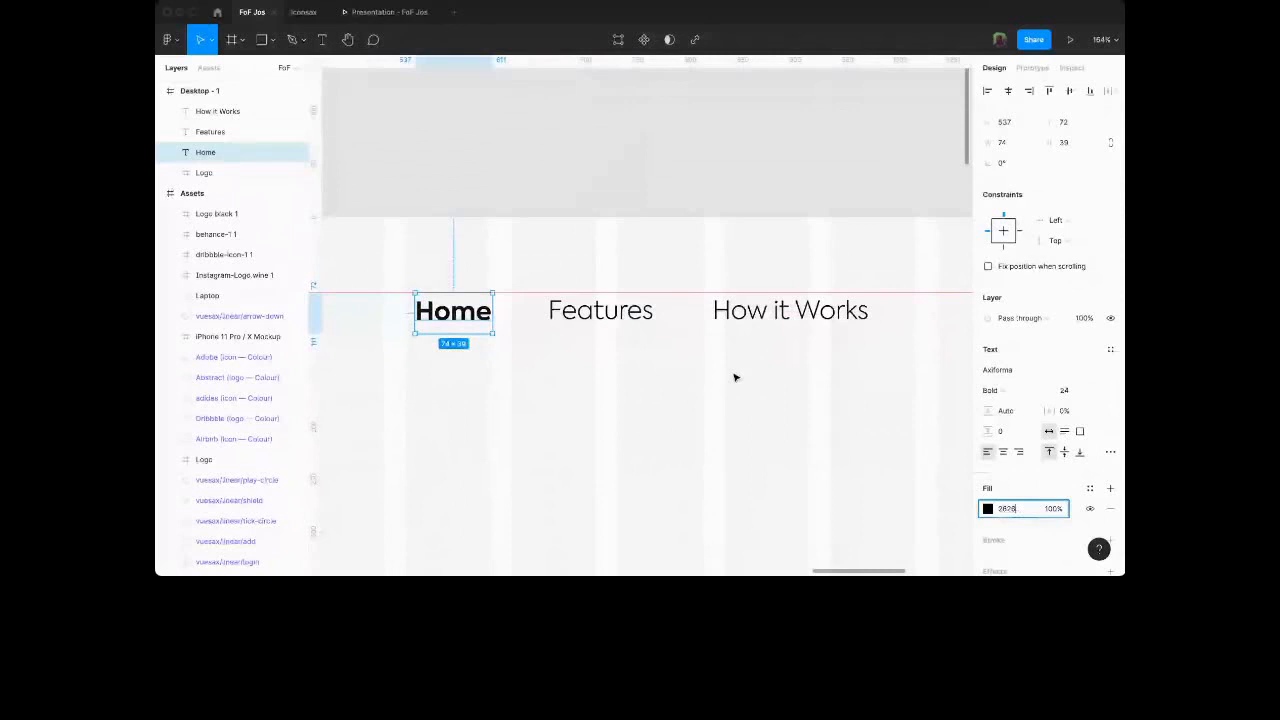
{"action": "key", "text": "Return"}
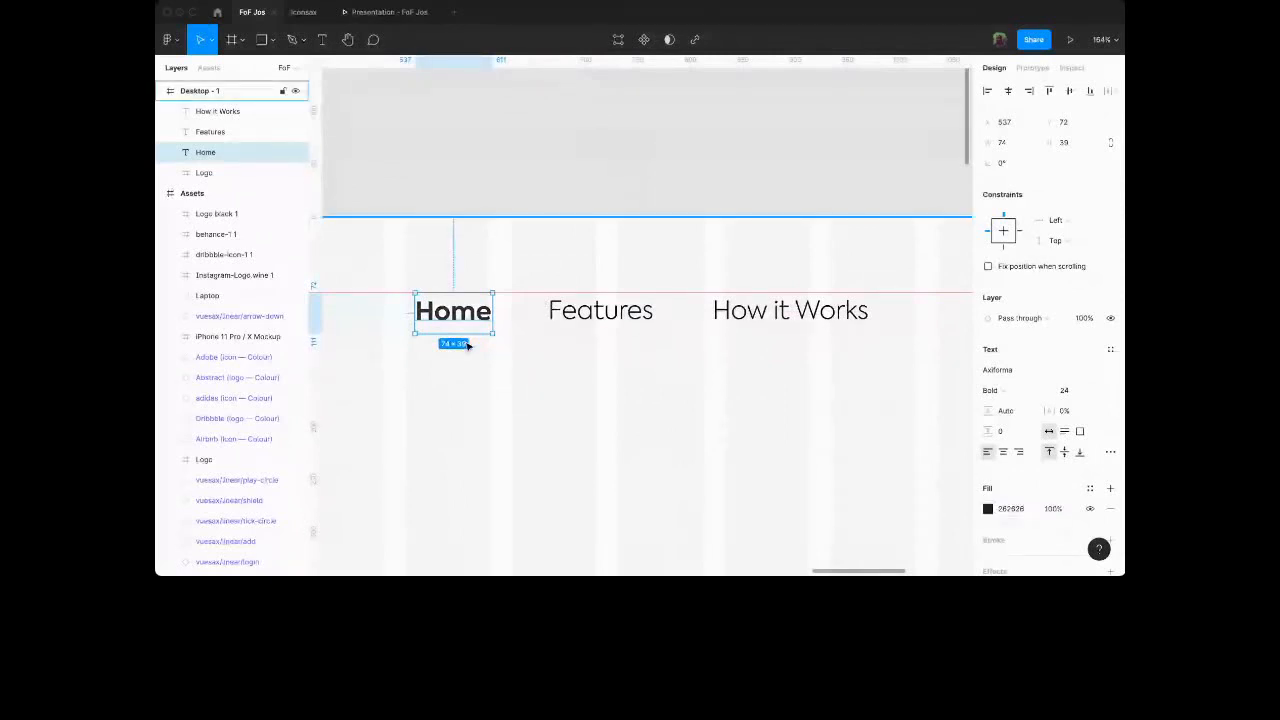
{"action": "key", "text": "Return"}
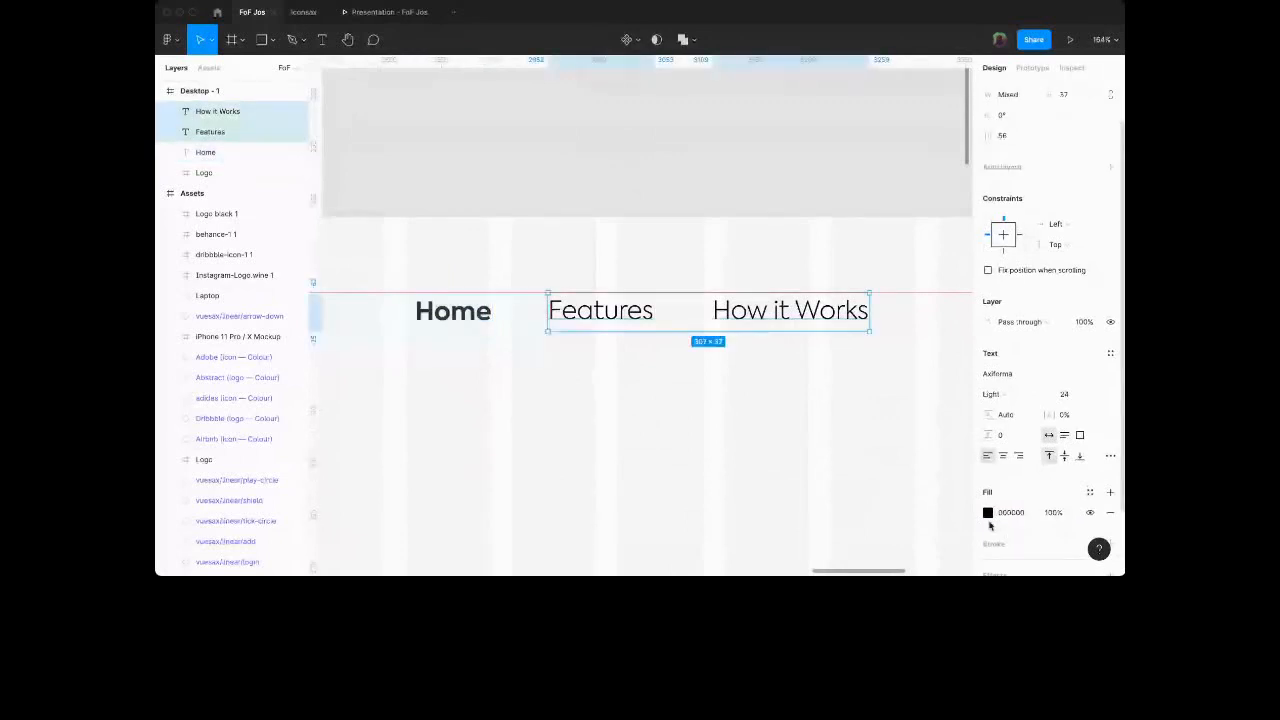
Change the fill colour of the Features and How it Works navigation texts to grey A0A0A0.
{"action": "left_click", "coordinate": [988, 513]}
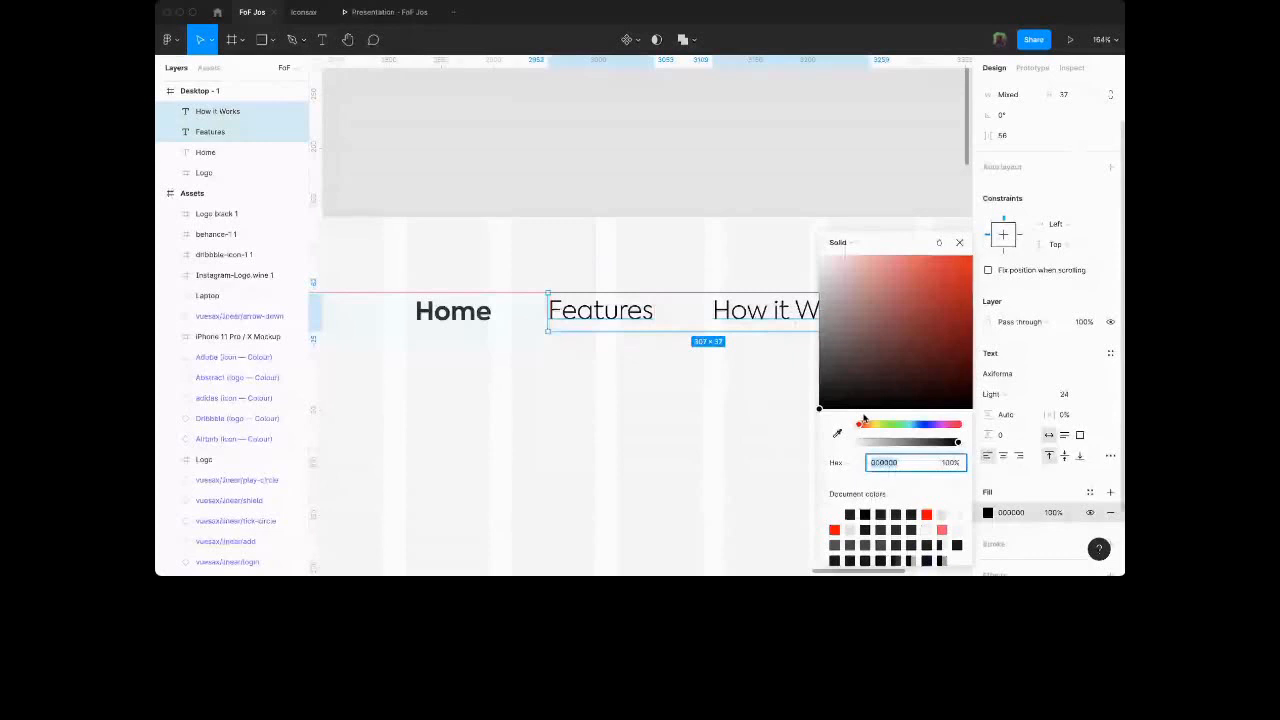
{"action": "left_click", "coordinate": [818, 316]}
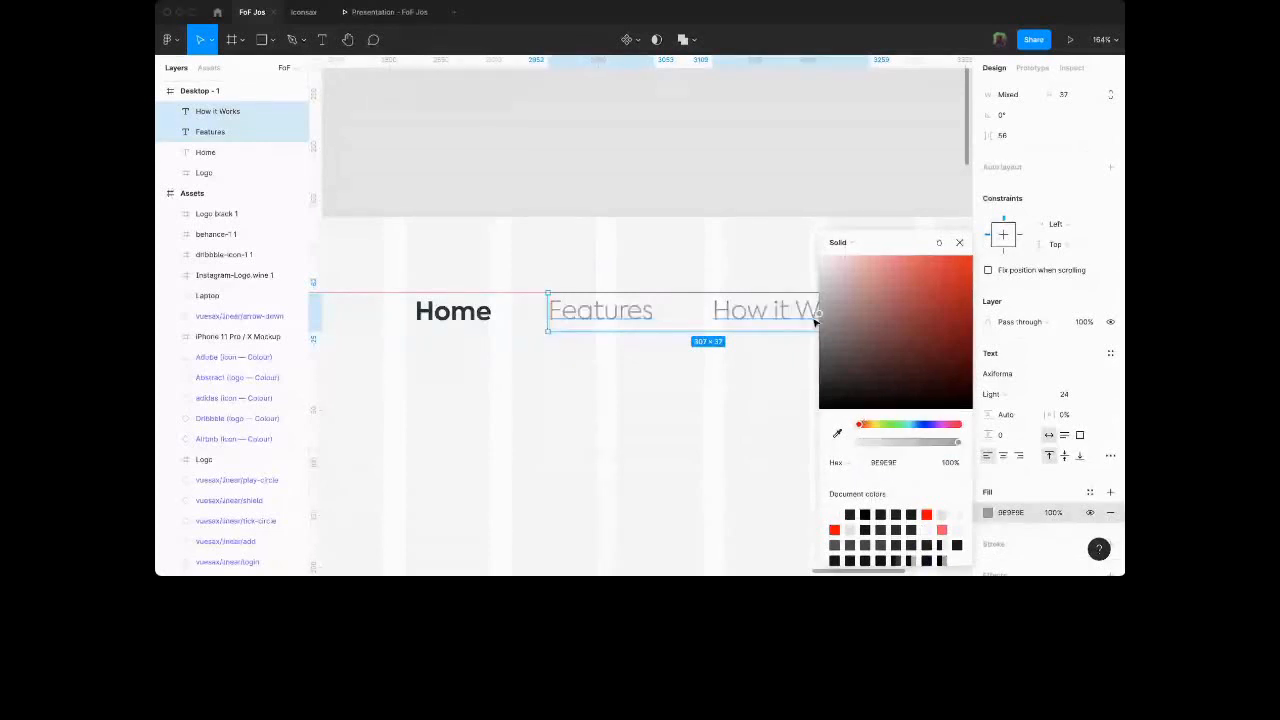
{"action": "left_click_drag", "start_coordinate": [816, 320], "coordinate": [818, 320]}
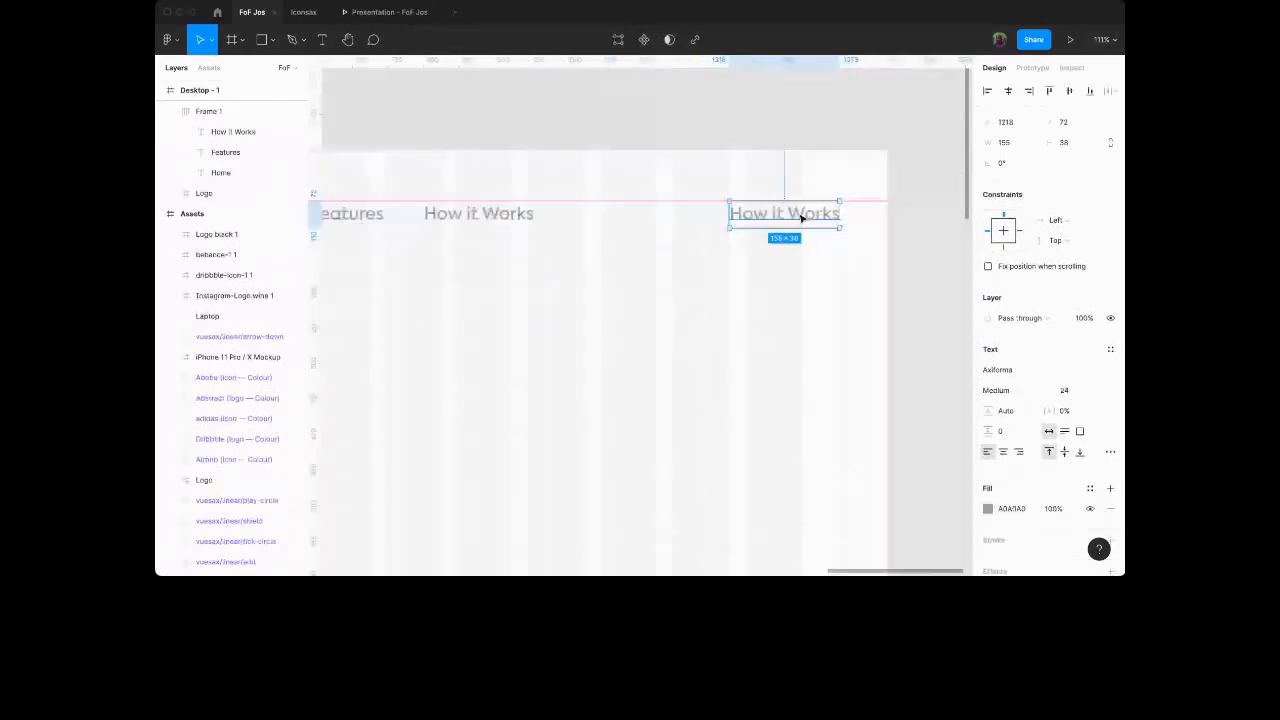
Move the separate How it Works copy to X 1188, Y 74 and set its text size to 16.
{"action": "left_click_drag", "start_coordinate": [801, 218], "coordinate": [760, 222]}
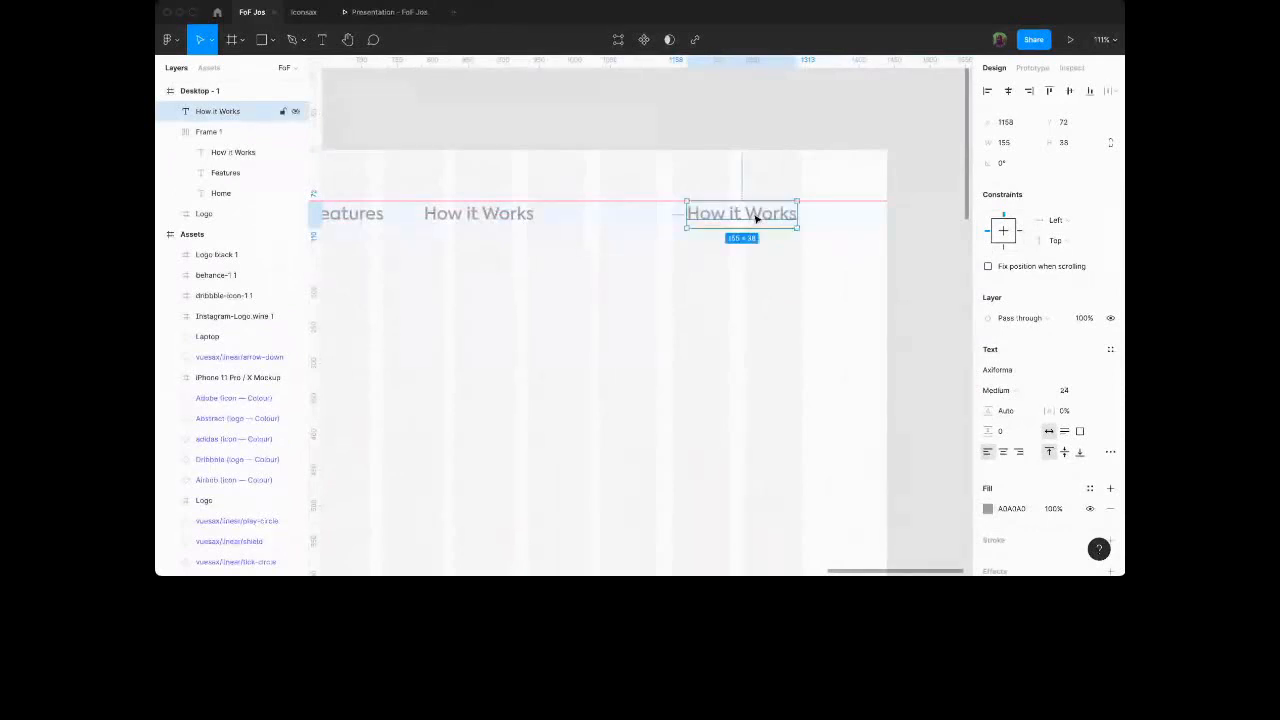
{"action": "left_click", "coordinate": [1066, 390]}
{"action": "type", "text": "16"}
{"action": "key", "text": "Return"}
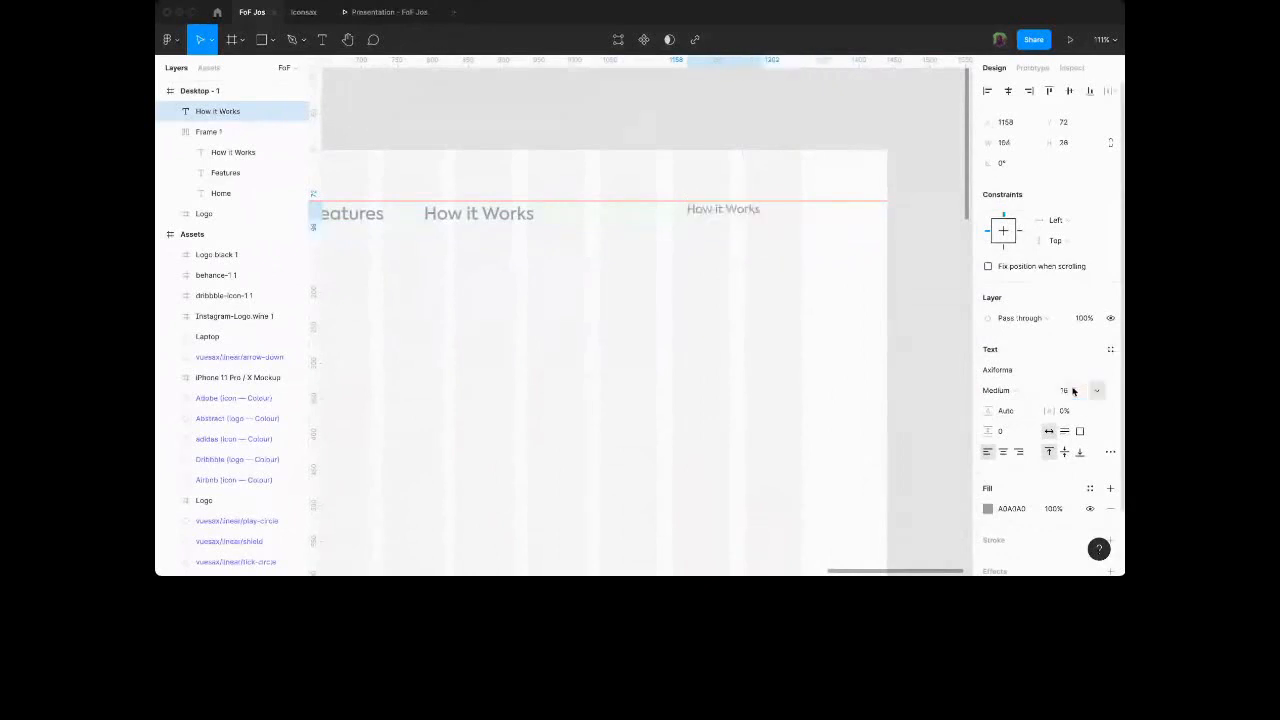
{"action": "left_click_drag", "start_coordinate": [741, 216], "coordinate": [762, 218]}
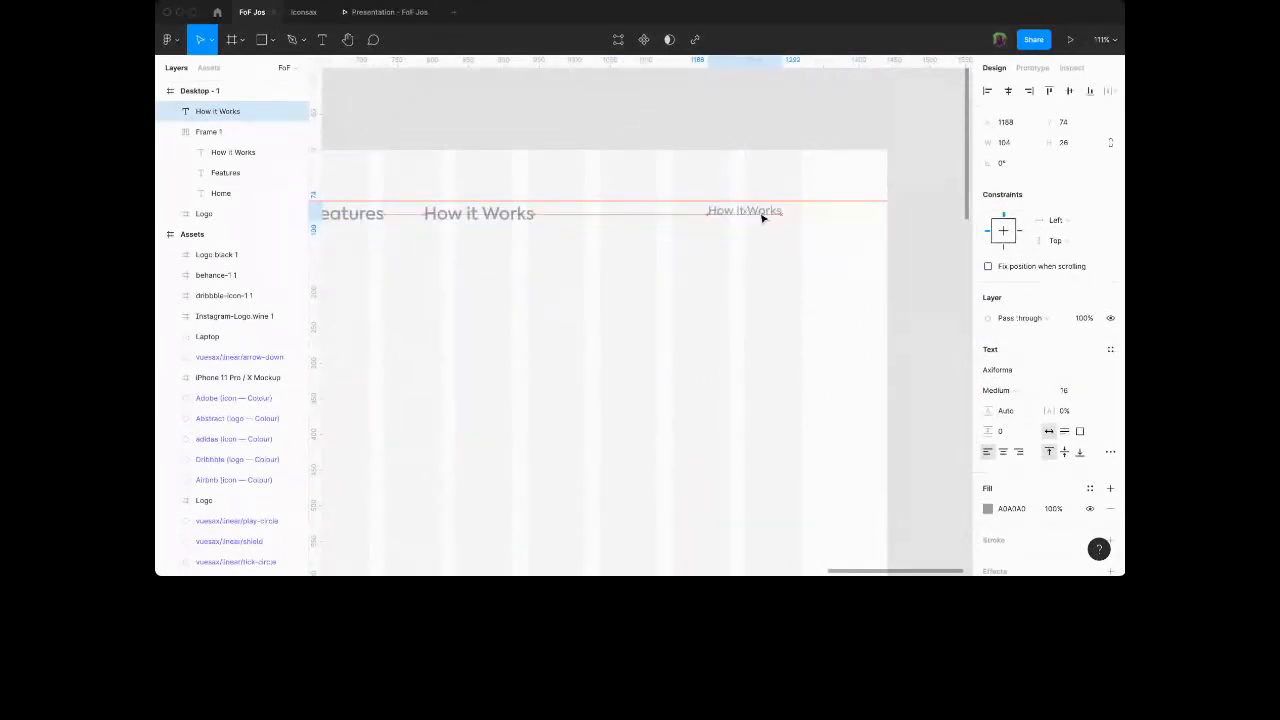
Wrap the small How it Works text in auto layout with its padding settings opened, and hide the rulers.
{"action": "key", "text": "shift+a"}
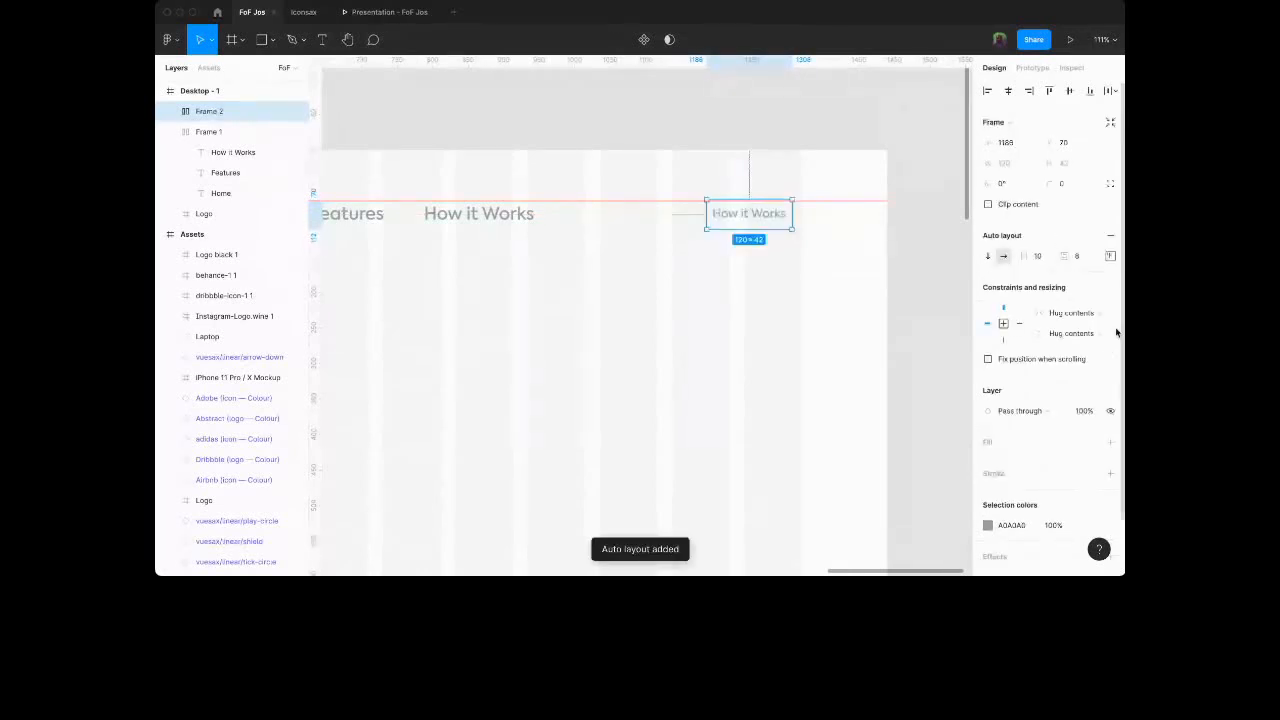
{"action": "left_click", "coordinate": [1110, 256]}
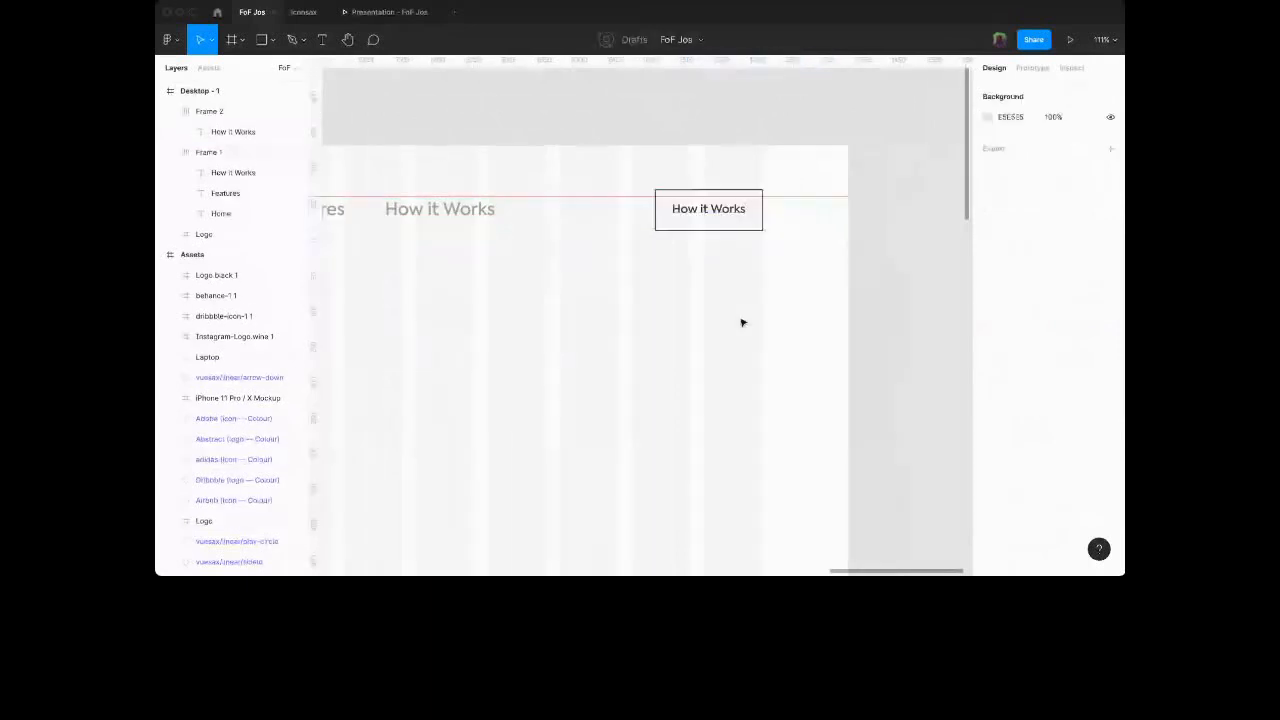
{"action": "scroll", "coordinate": [744, 326], "scroll_direction": "up", "scroll_amount": 1}
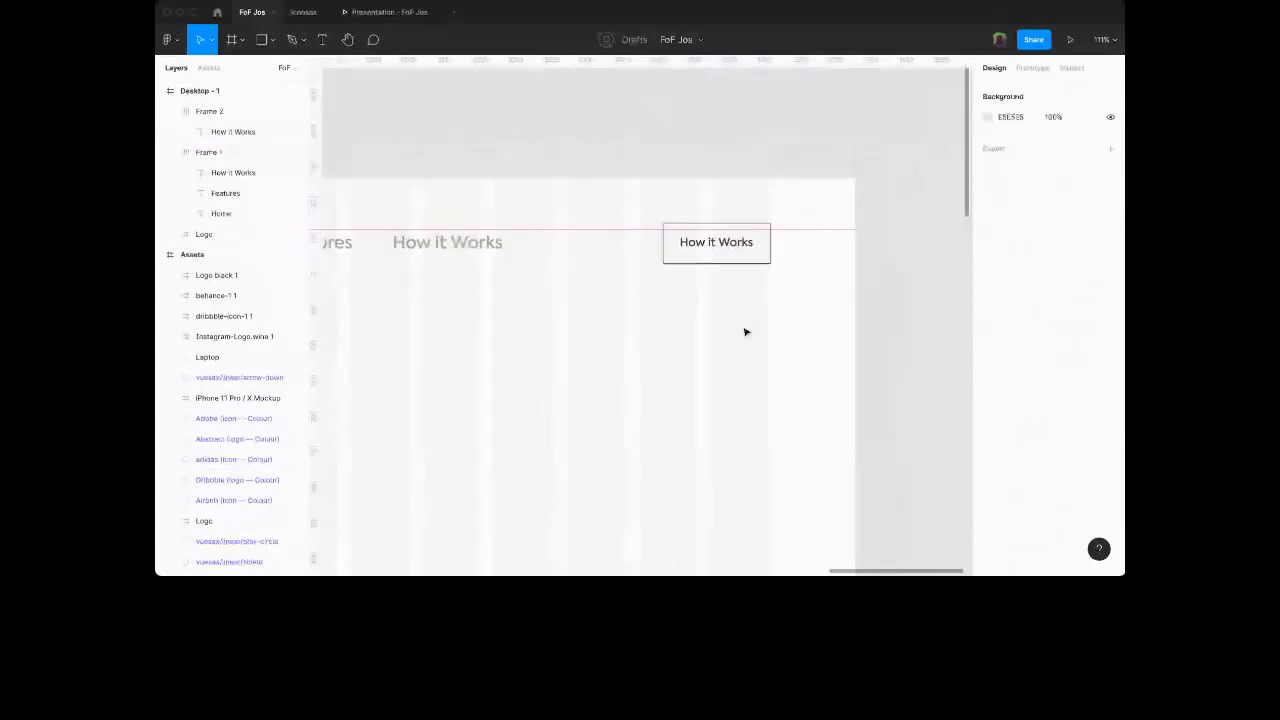
{"action": "key", "text": "shift+r"}
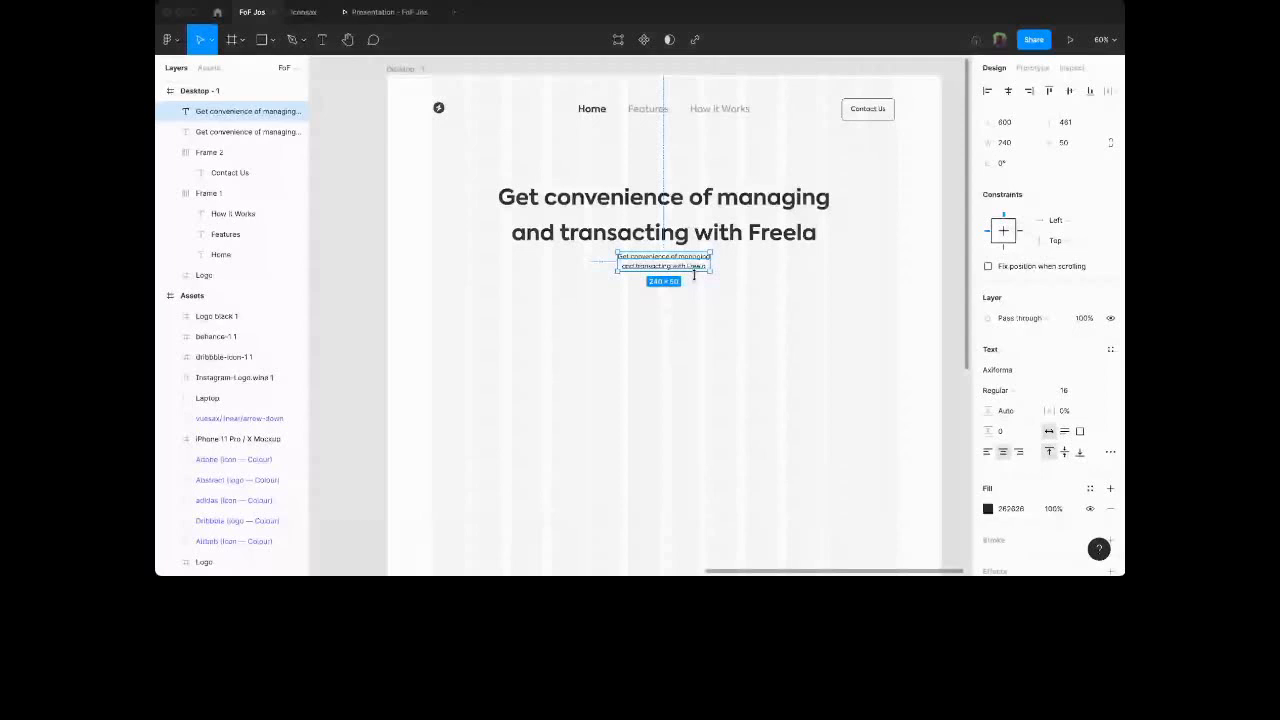
Replace the small text under the headline with placeholder text generated by the Lorem Ipsum plugin.
{"action": "double_click", "coordinate": [662, 270]}
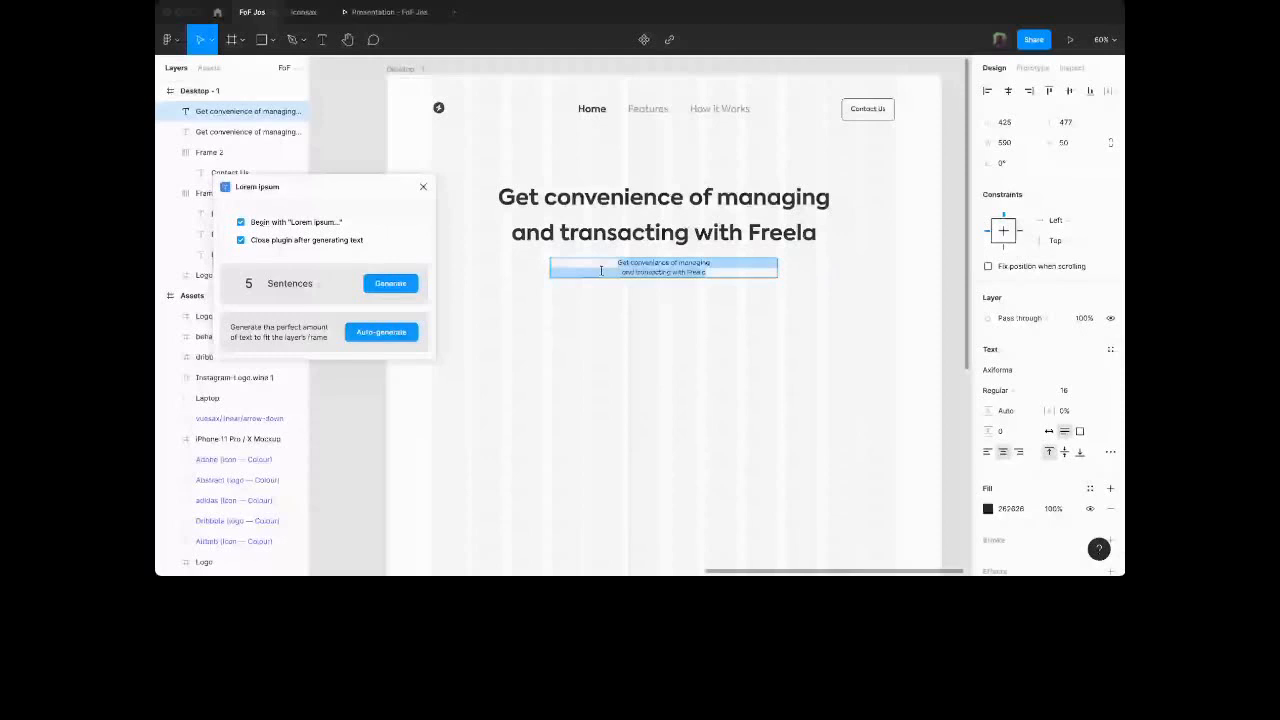
{"action": "right_click", "coordinate": [706, 206]}
{"action": "mouse_move", "coordinate": [770, 474]}
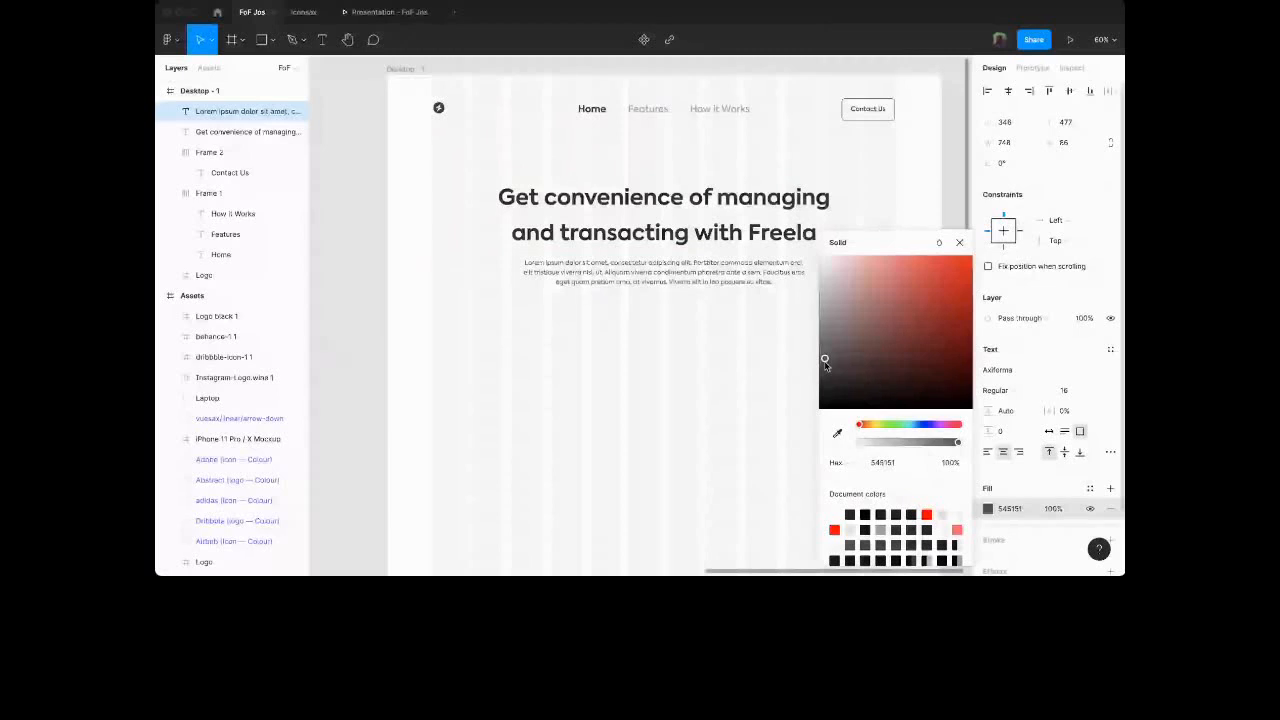
Increase the line height of the Lorem ipsum paragraph to 30, and raise it further to 33.
{"action": "left_click", "coordinate": [1013, 404]}
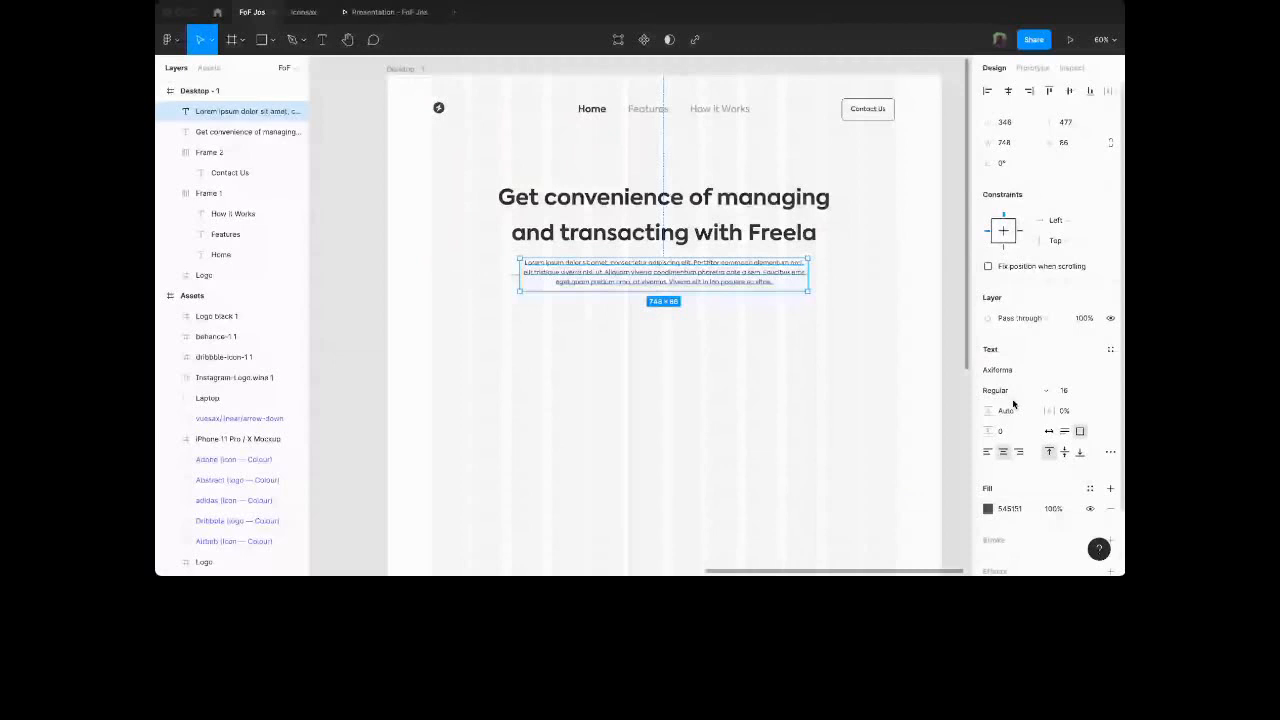
{"action": "left_click", "coordinate": [1008, 411]}
{"action": "type", "text": "30"}
{"action": "key", "text": "Return"}
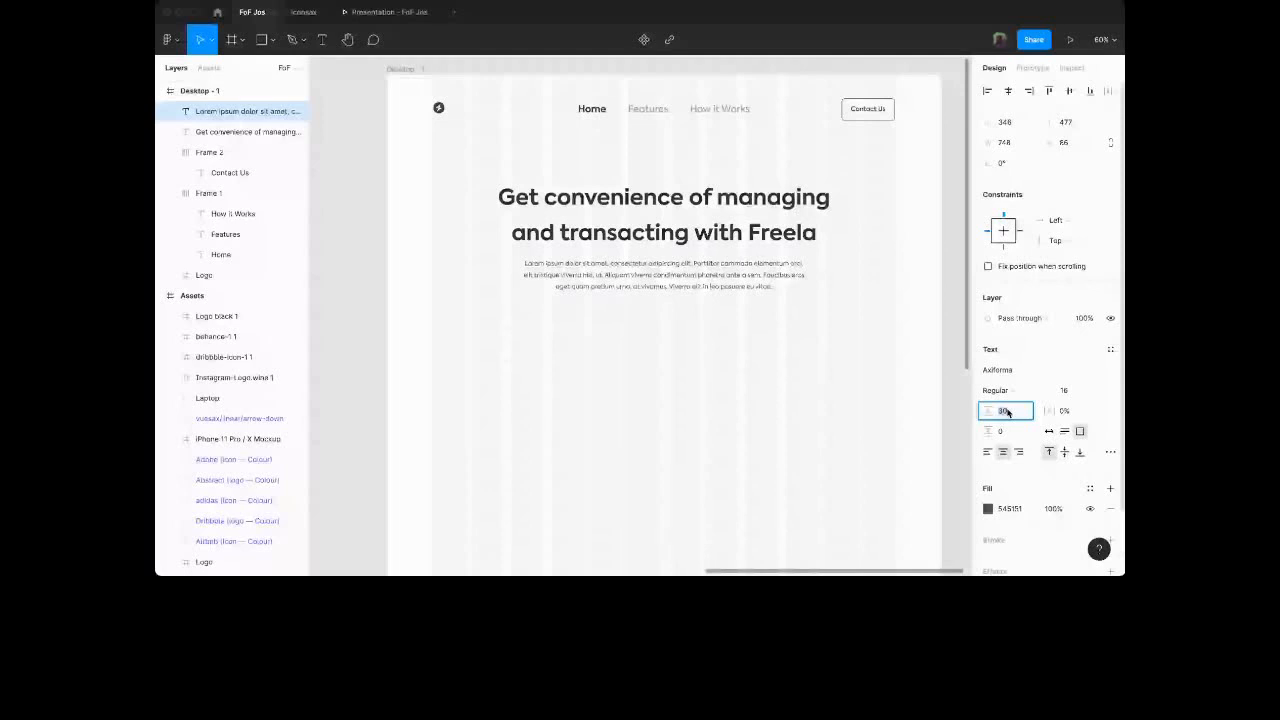
{"action": "type", "text": "33"}
{"action": "key", "text": "Return"}
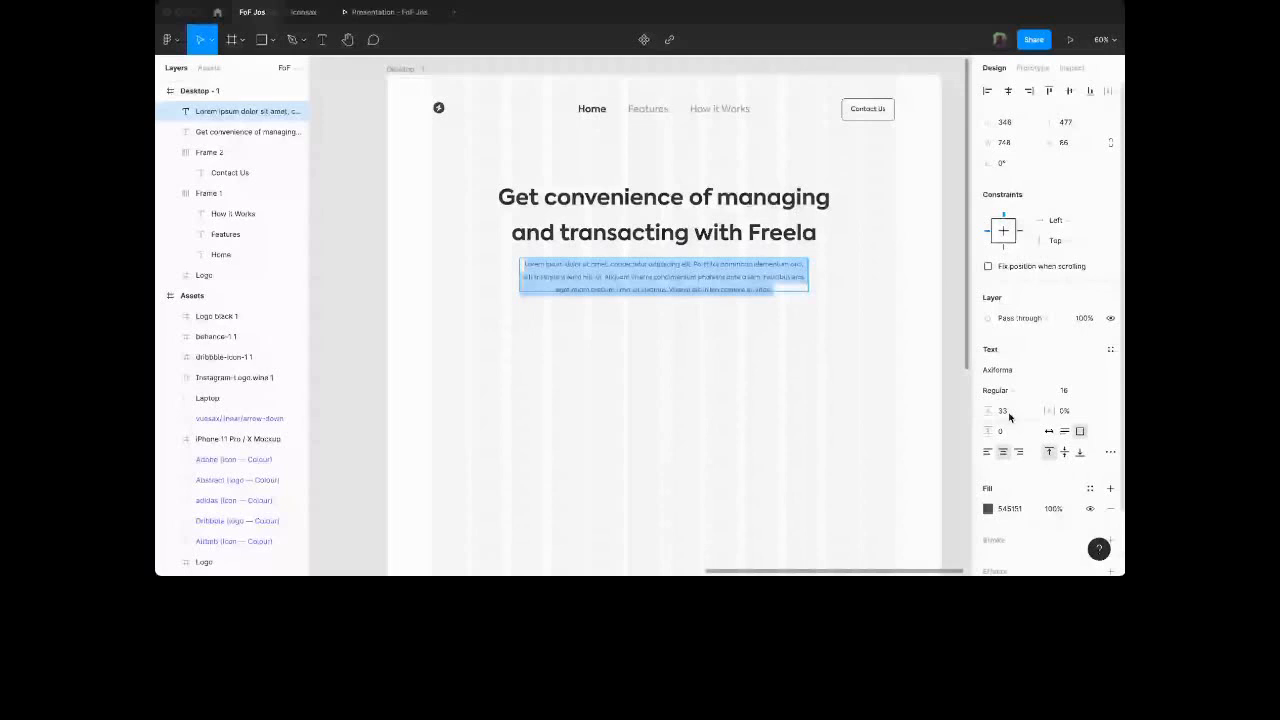
{"action": "left_click", "coordinate": [790, 338]}
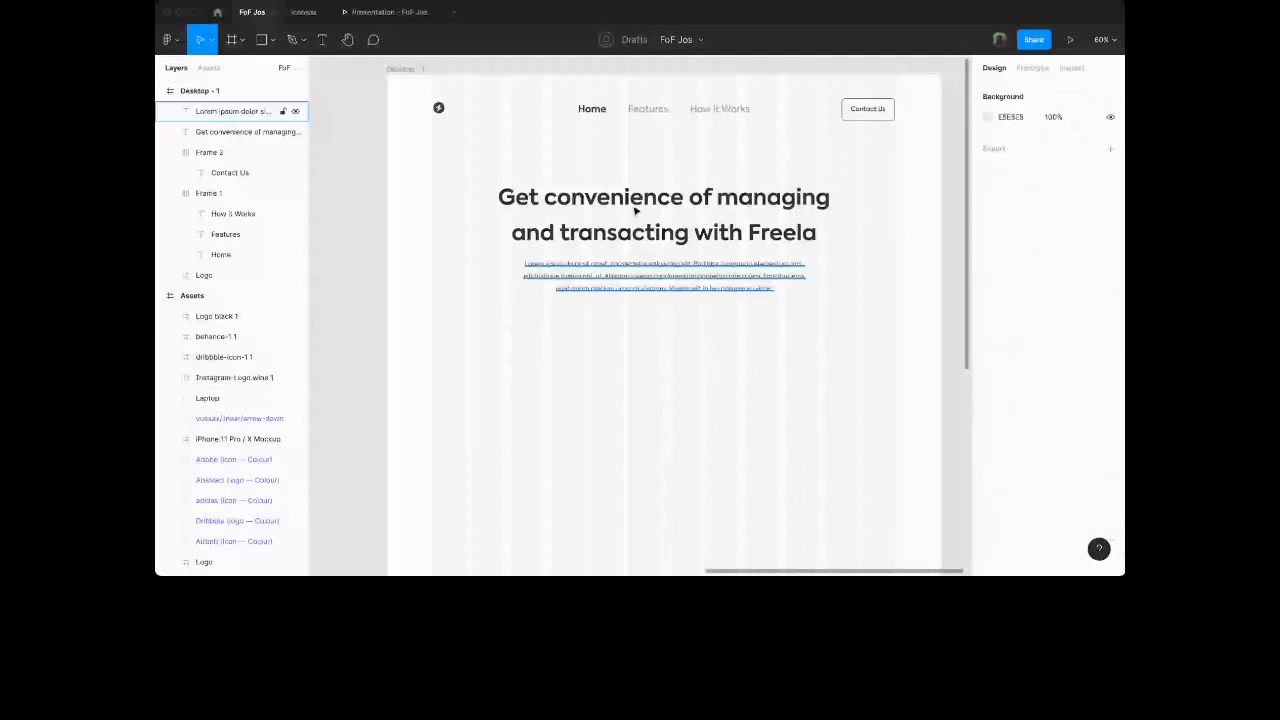
Measure the spacing between the headline and the Lorem ipsum paragraph.
{"action": "left_click", "coordinate": [605, 265]}
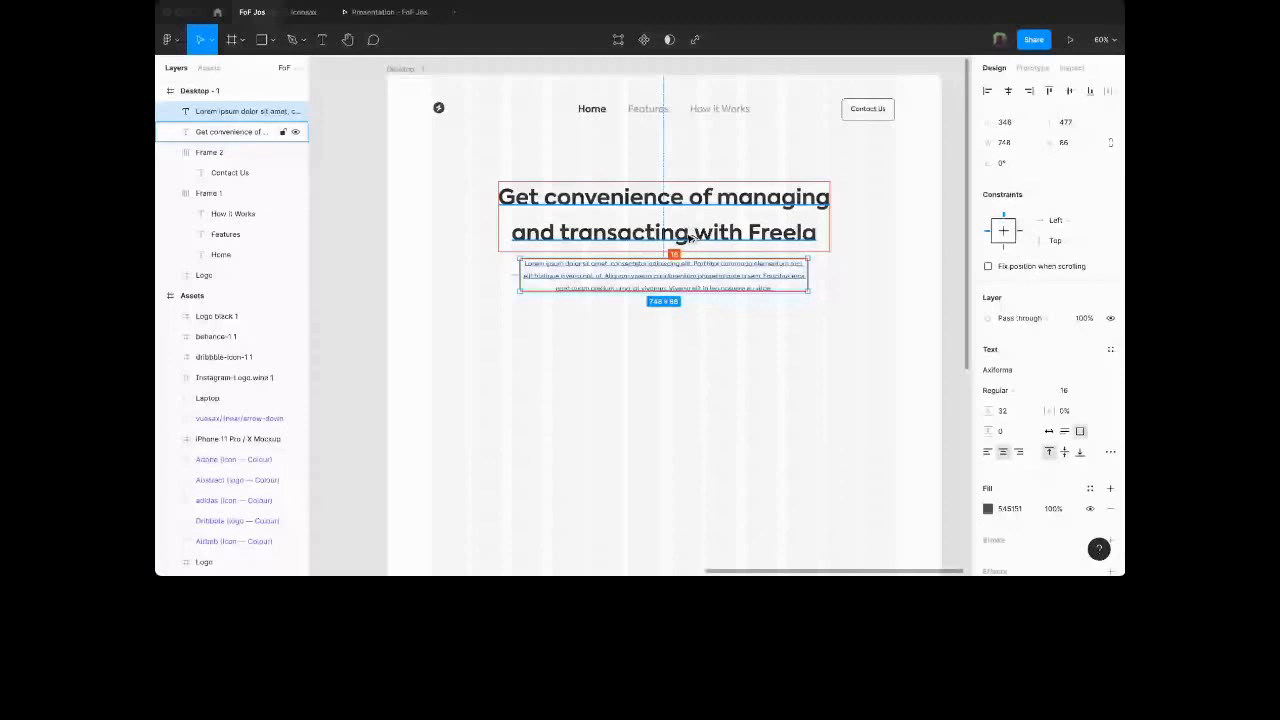
{"action": "scroll", "coordinate": [688, 237], "scroll_direction": "down", "scroll_amount": 1}
{"action": "left_click", "coordinate": [875, 85]}
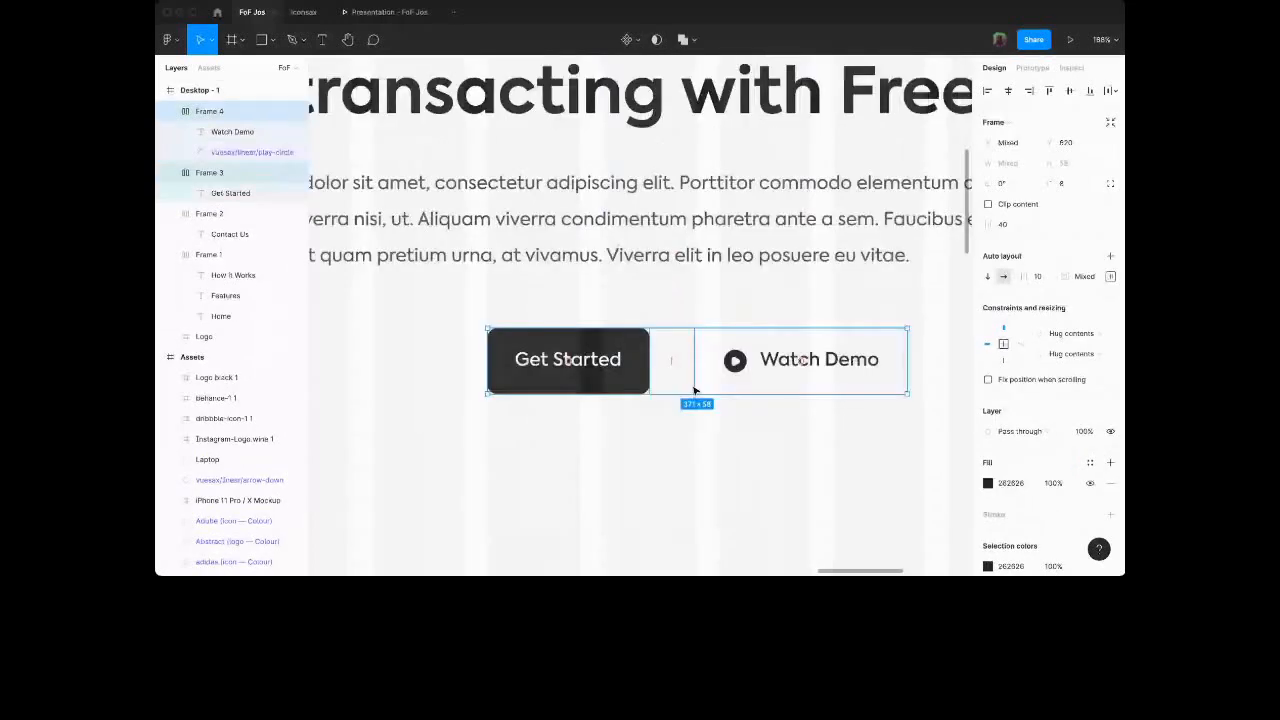
Move the Get Started and Watch Demo buttons up to Y 611, 48 px below the paragraph.
{"action": "scroll", "coordinate": [695, 390], "scroll_direction": "down", "scroll_amount": 5}
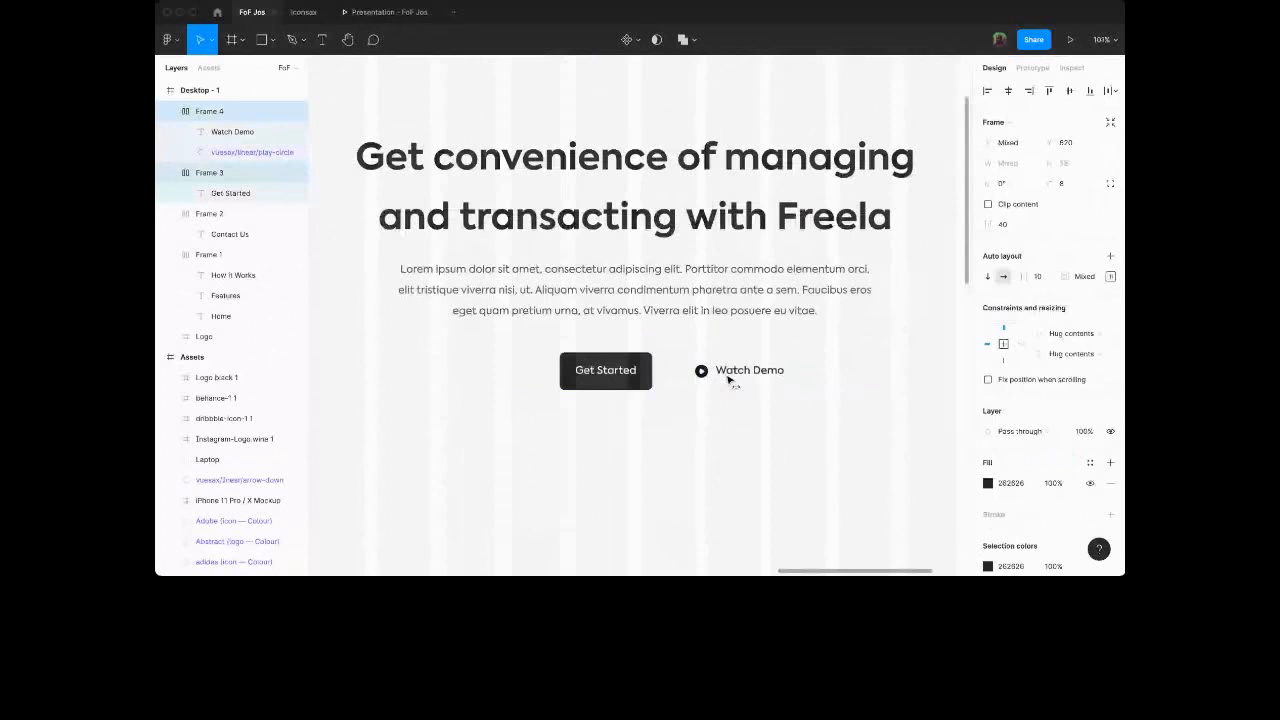
{"action": "scroll", "coordinate": [720, 430], "scroll_direction": "down", "scroll_amount": 1}
{"action": "left_click", "coordinate": [726, 450]}
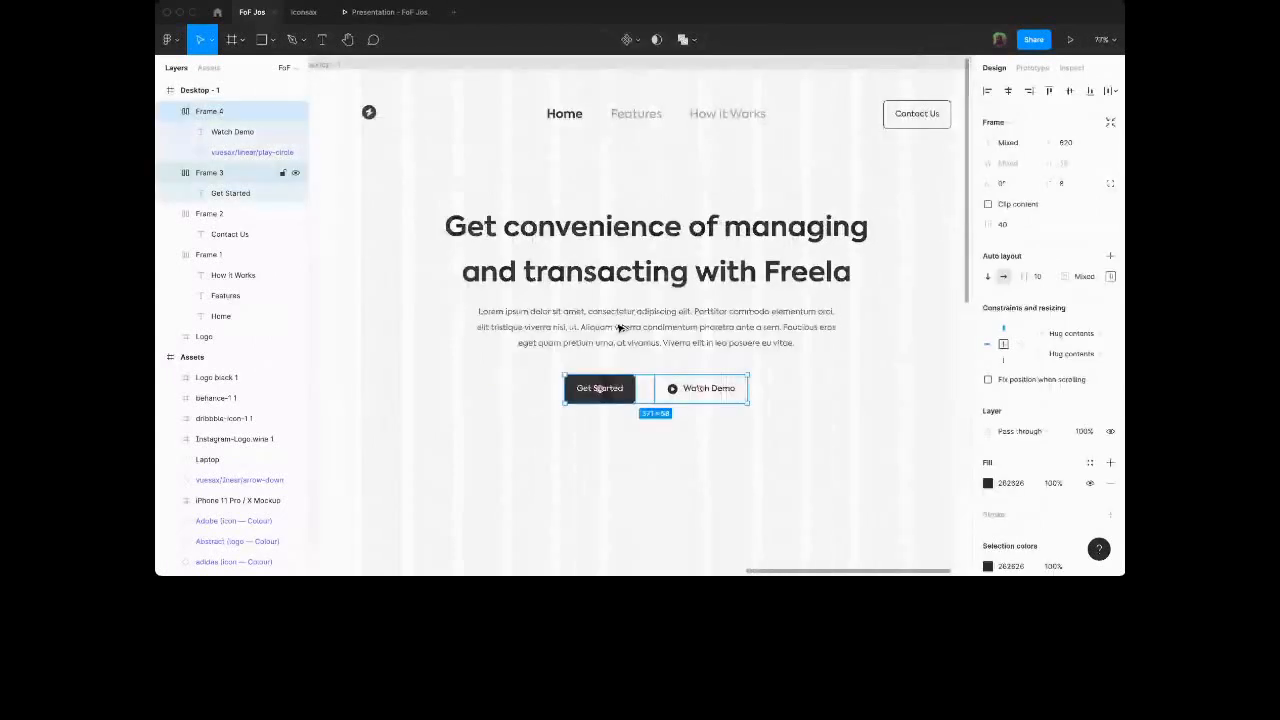
{"action": "key", "text": "shift+Up"}
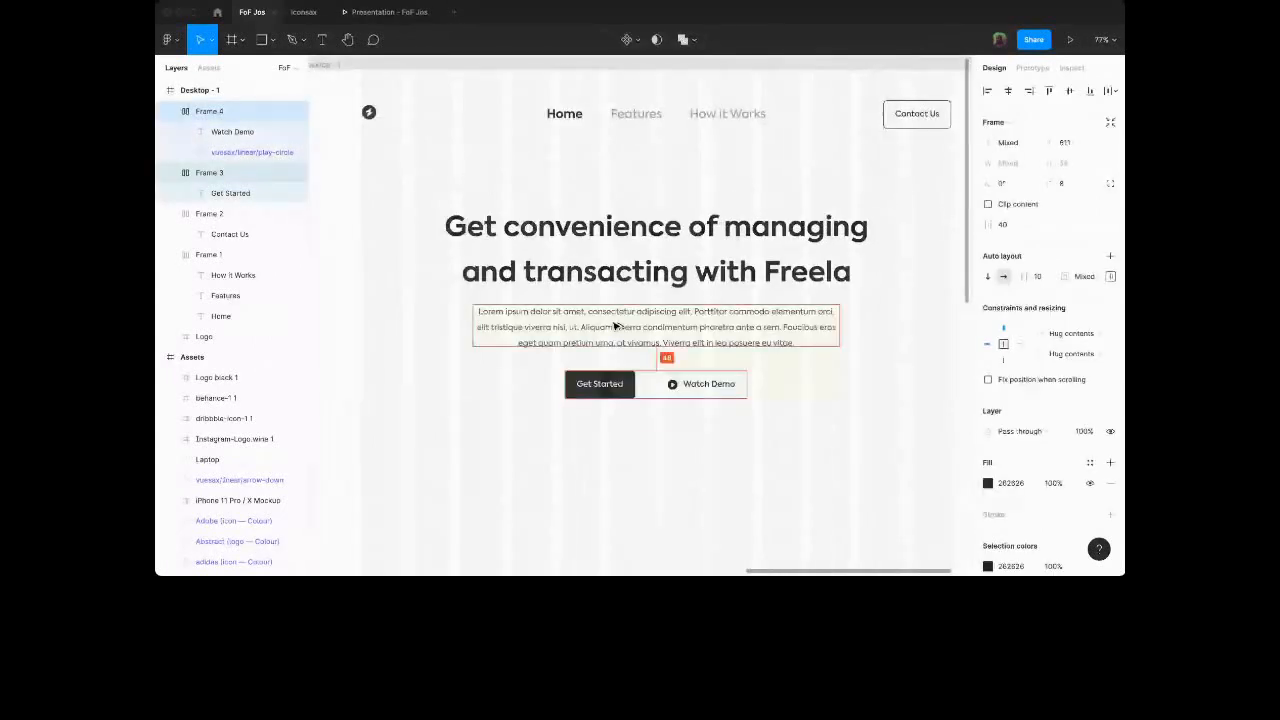
{"action": "left_click", "coordinate": [771, 517]}
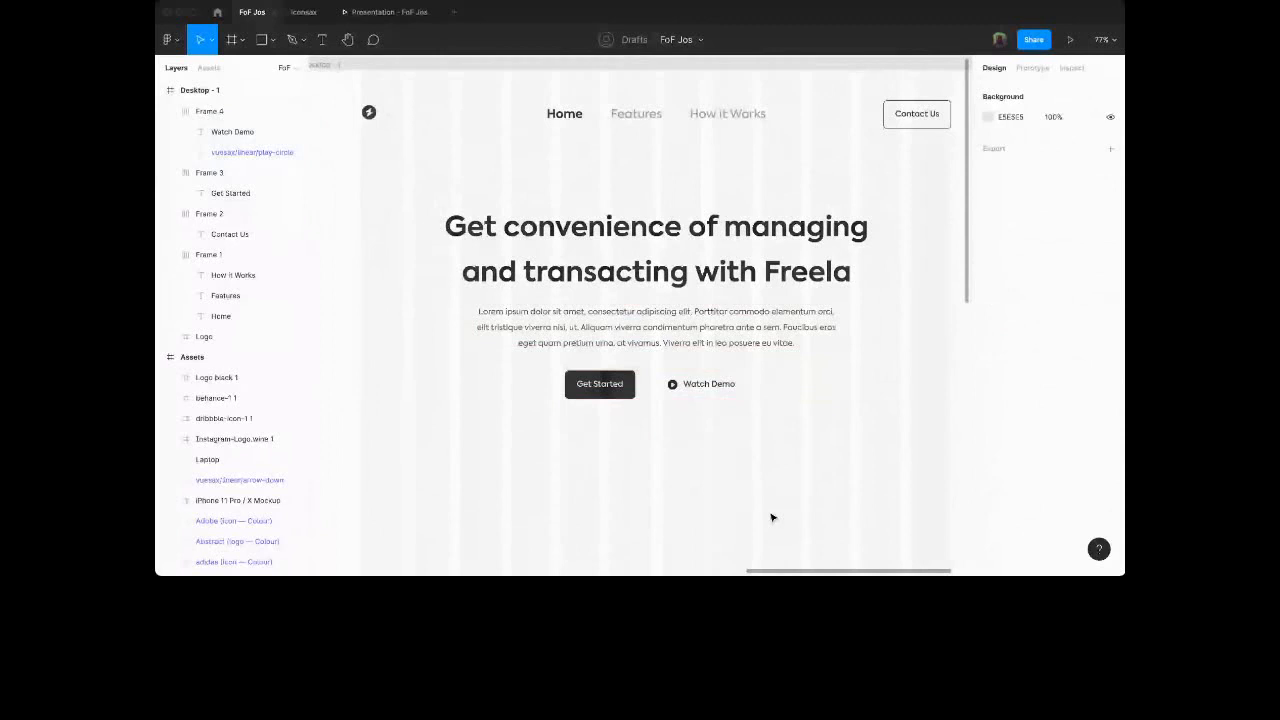
Move the headline, paragraph and both buttons up together, closer to the header navigation.
{"action": "scroll", "coordinate": [771, 517], "scroll_direction": "down", "scroll_amount": 1}
{"action": "left_click", "coordinate": [608, 341]}
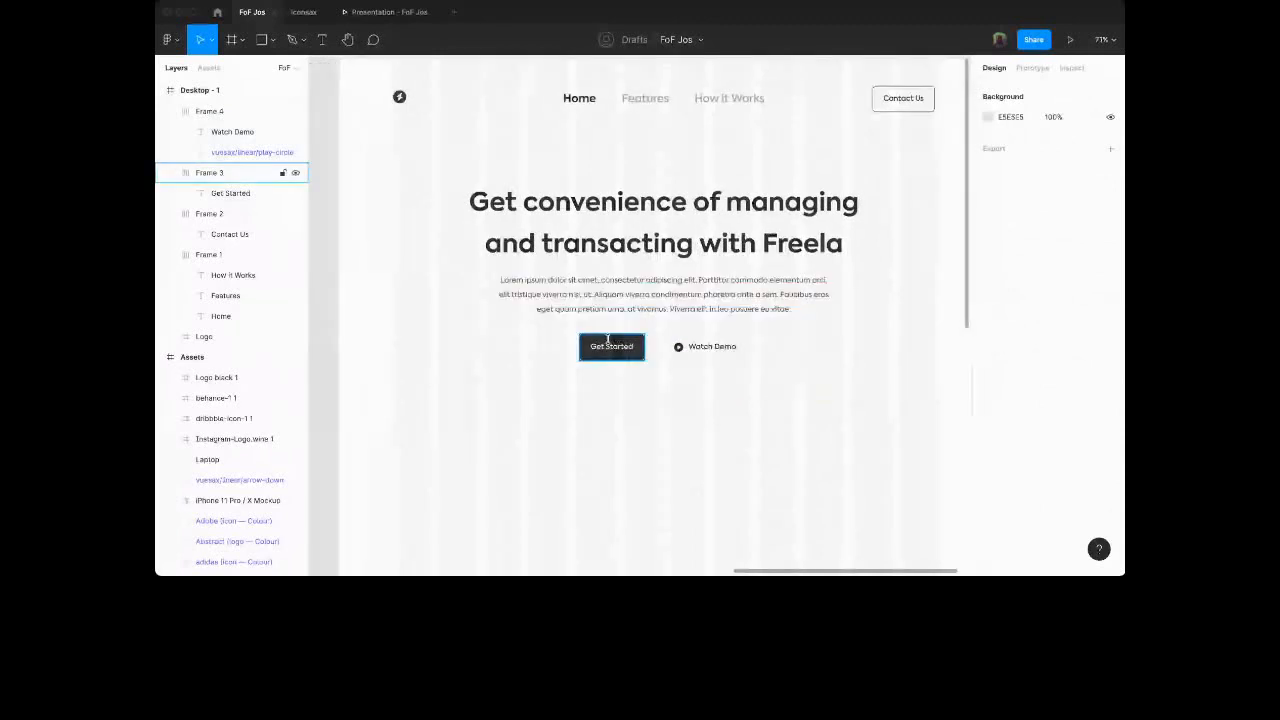
{"action": "left_click_drag", "start_coordinate": [608, 341], "coordinate": [688, 238]}
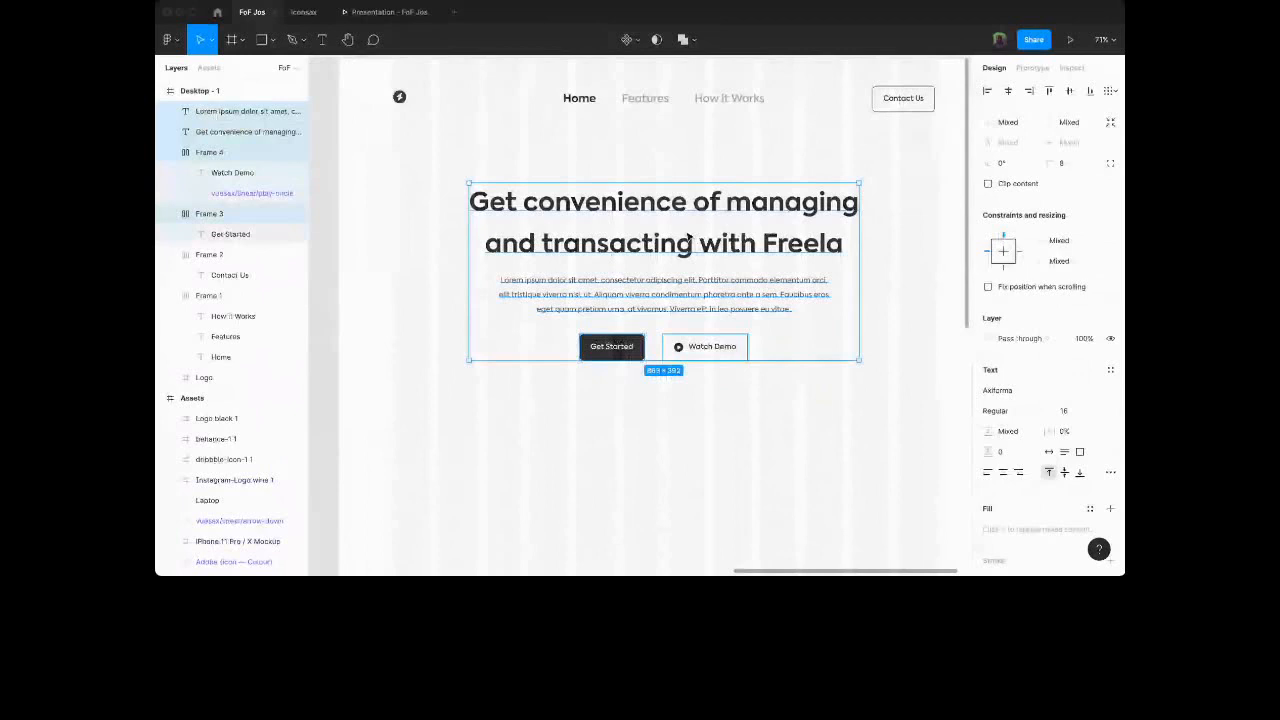
{"action": "left_click_drag", "start_coordinate": [688, 238], "coordinate": [663, 111]}
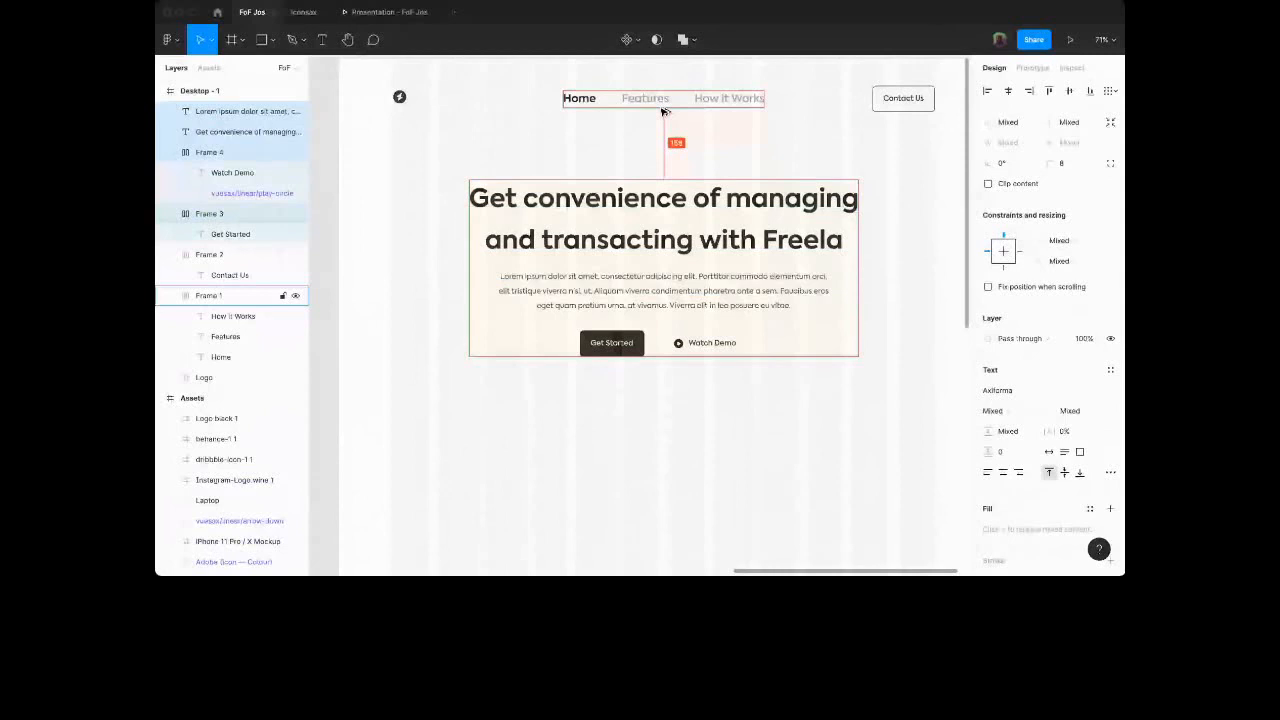
{"action": "left_click", "coordinate": [723, 333]}
{"action": "scroll", "coordinate": [723, 333], "scroll_direction": "down", "scroll_amount": 1}
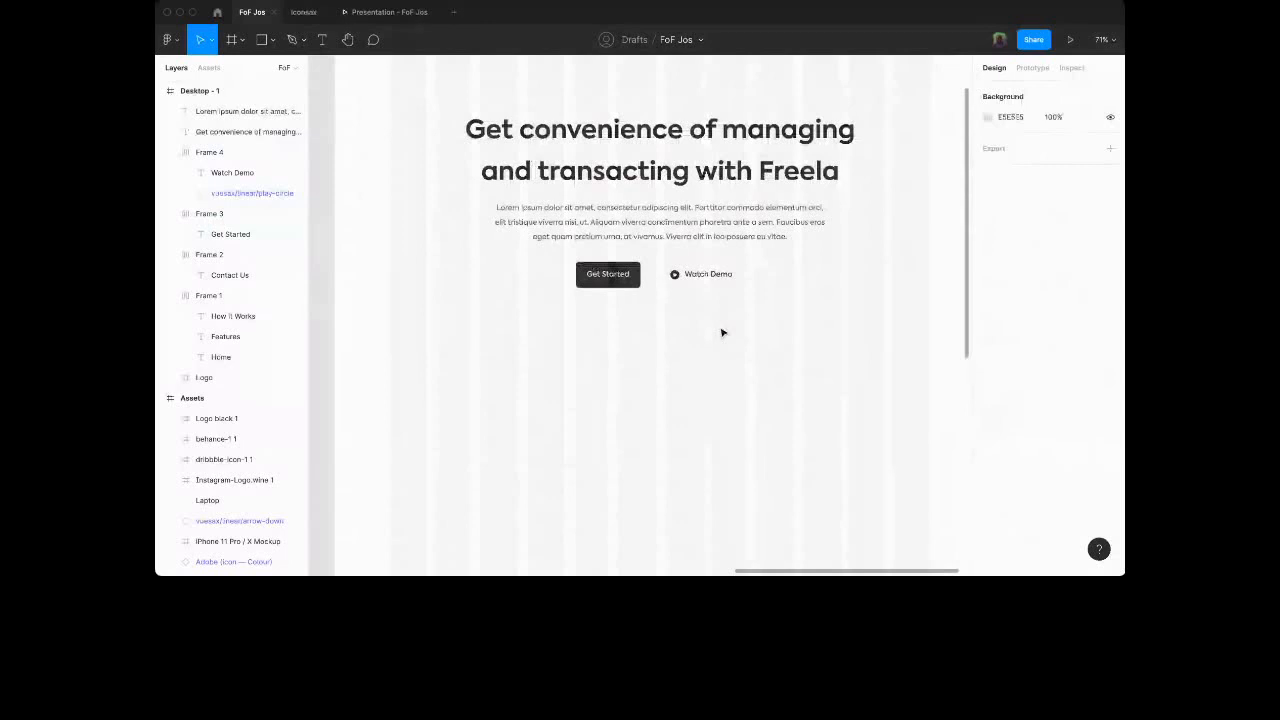
Add a text below the buttons reading "Over 21K companines around the world trusts us wholeheartedly".
{"action": "key", "text": "super+v"}
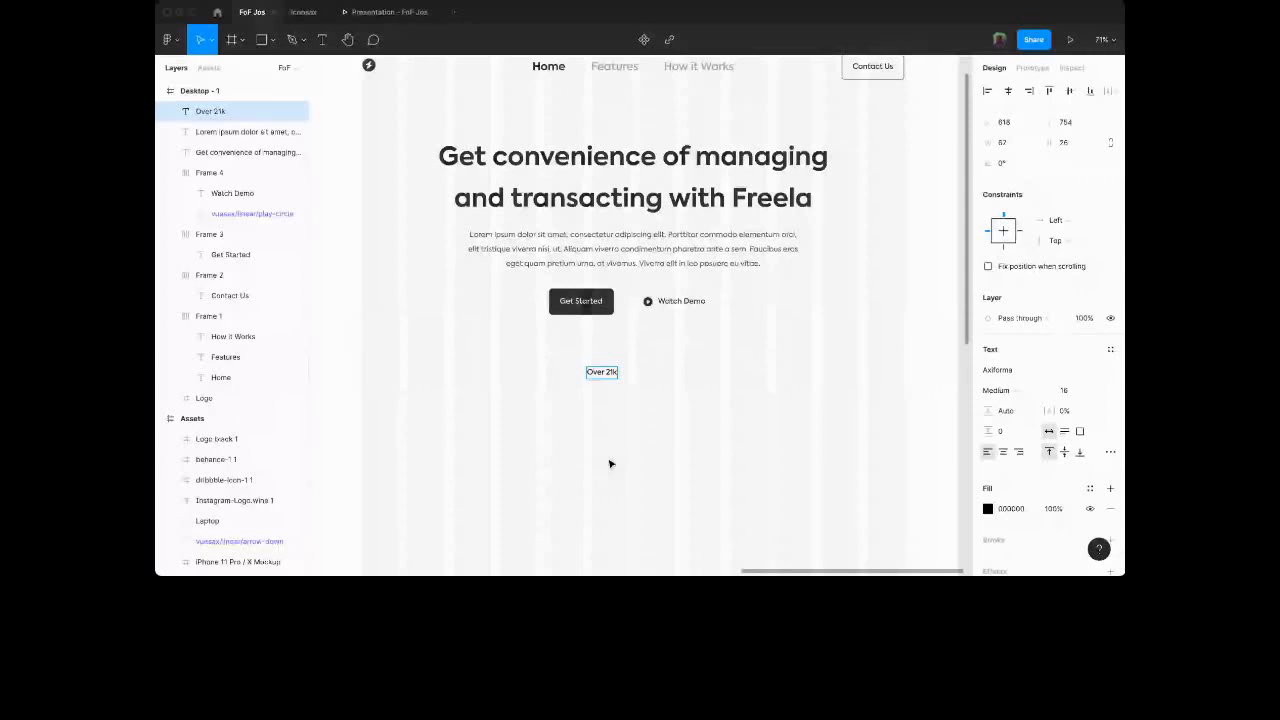
{"action": "type", "text": "companines around the world trusts us"}
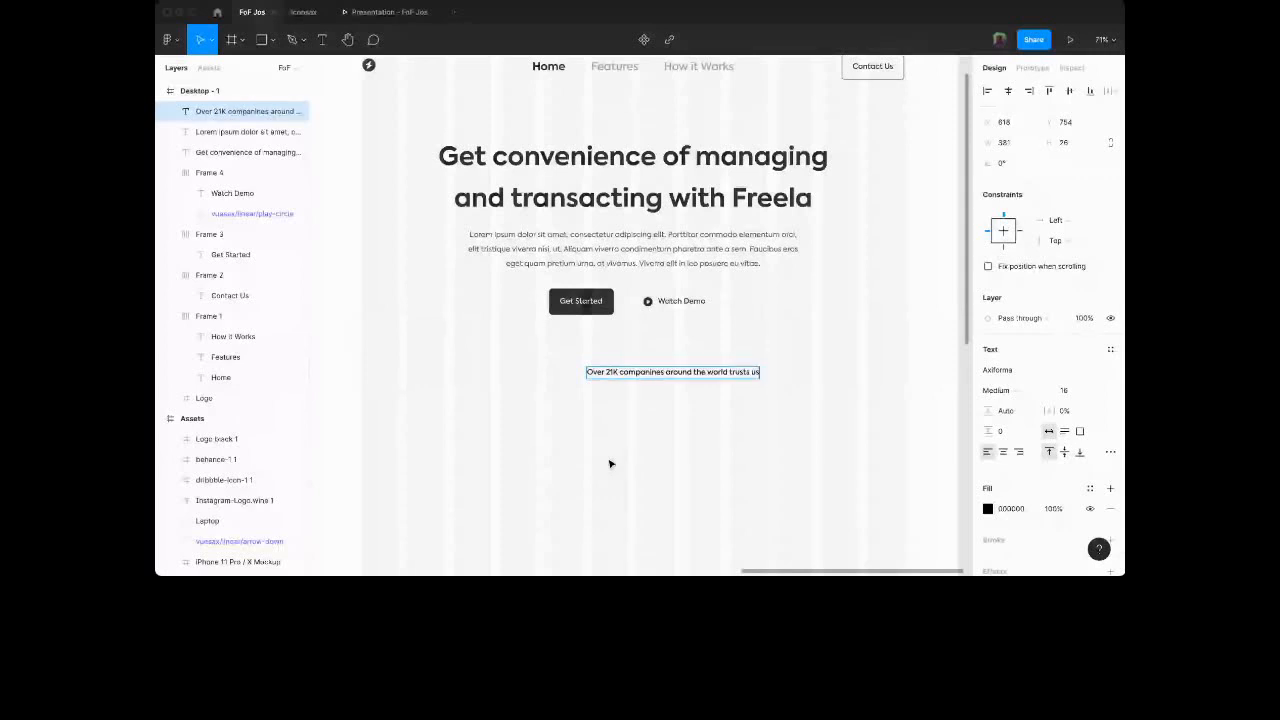
{"action": "type", "text": "wholeheartedly"}
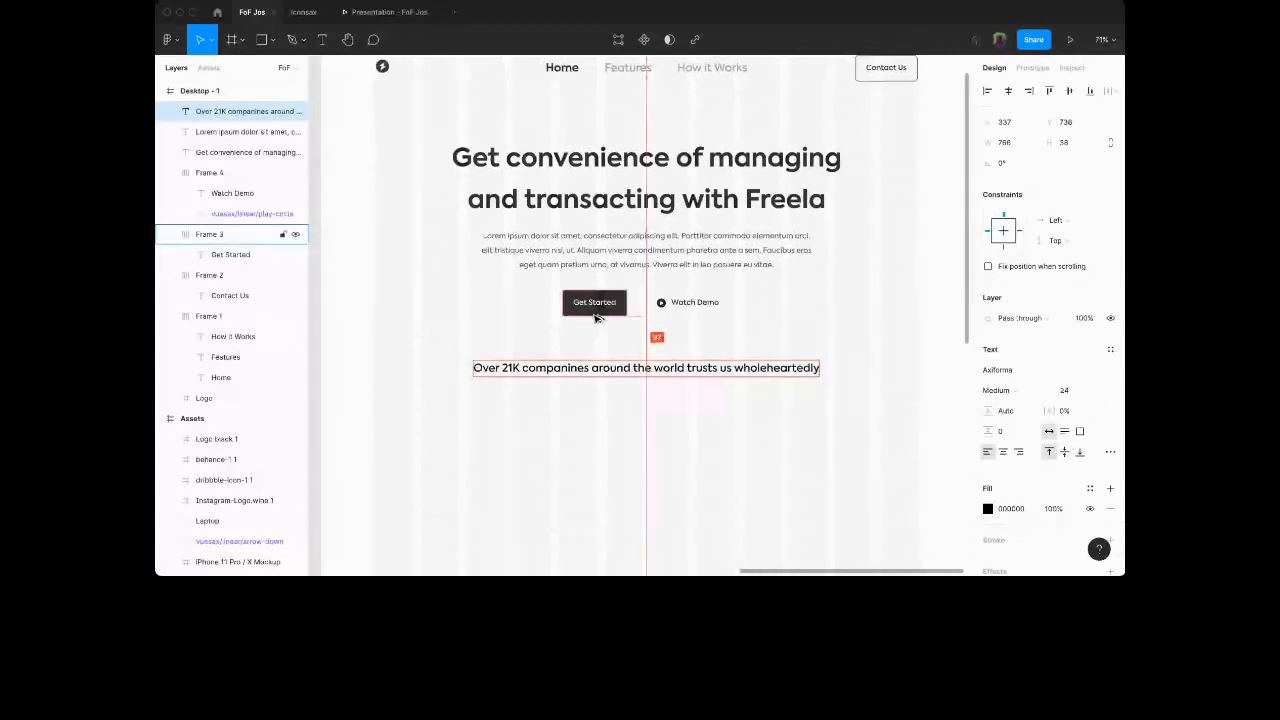
Move the "Over 21K companines" text down to Y 791, 152 px below the Get Started button.
{"action": "key", "text": "shift+Down"}
{"action": "key", "text": "shift+Down"}
{"action": "key", "text": "shift+Down"}
{"action": "key", "text": "shift+Down"}
{"action": "key", "text": "shift+Down"}
{"action": "key", "text": "shift+Down"}
{"action": "key", "text": "shift+Down"}
{"action": "key", "text": "shift+Down"}
{"action": "key", "text": "shift+Down"}
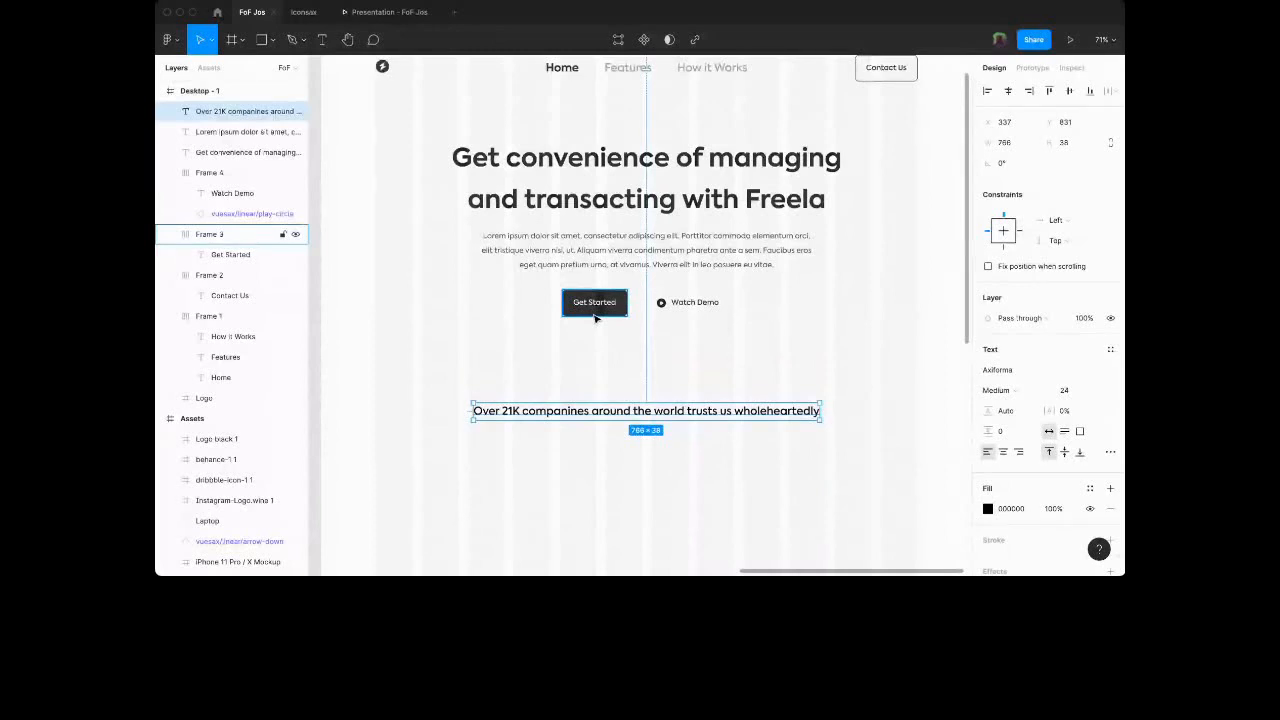
{"action": "key", "text": "alt"}
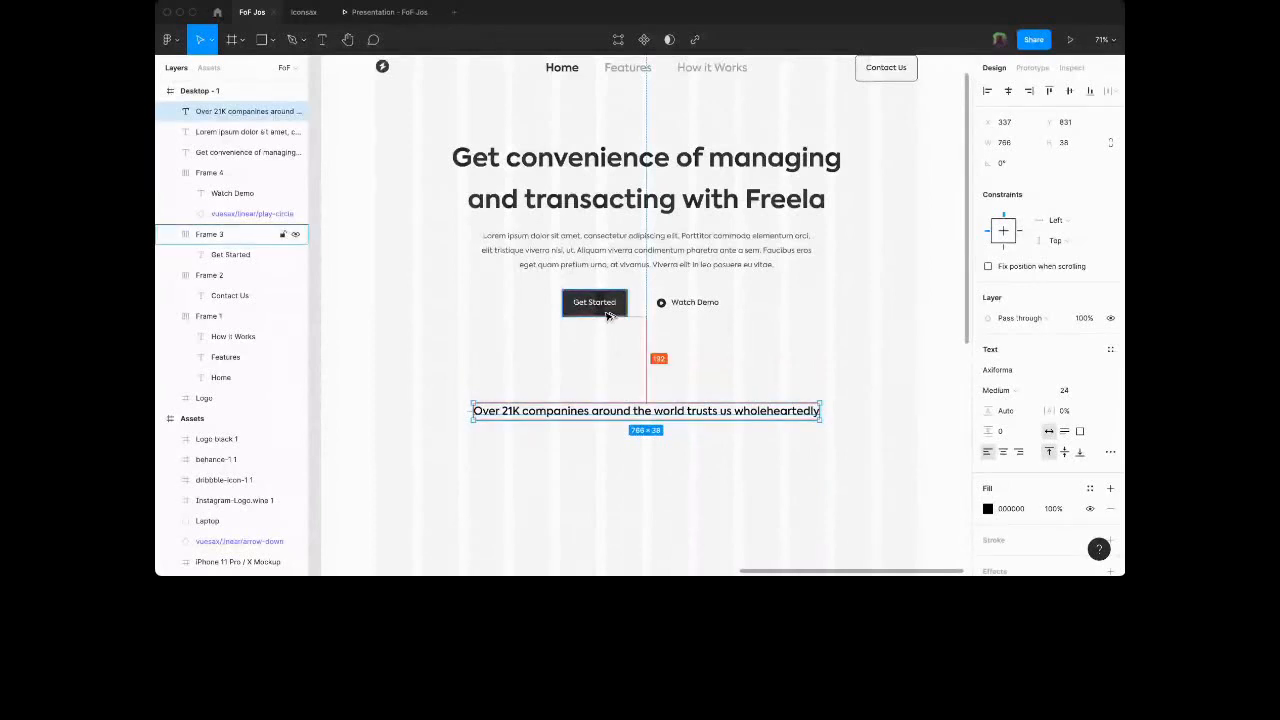
{"action": "key", "text": "shift+Up"}
{"action": "key", "text": "shift+Up"}
{"action": "key", "text": "shift+Up"}
{"action": "key", "text": "shift+Up"}
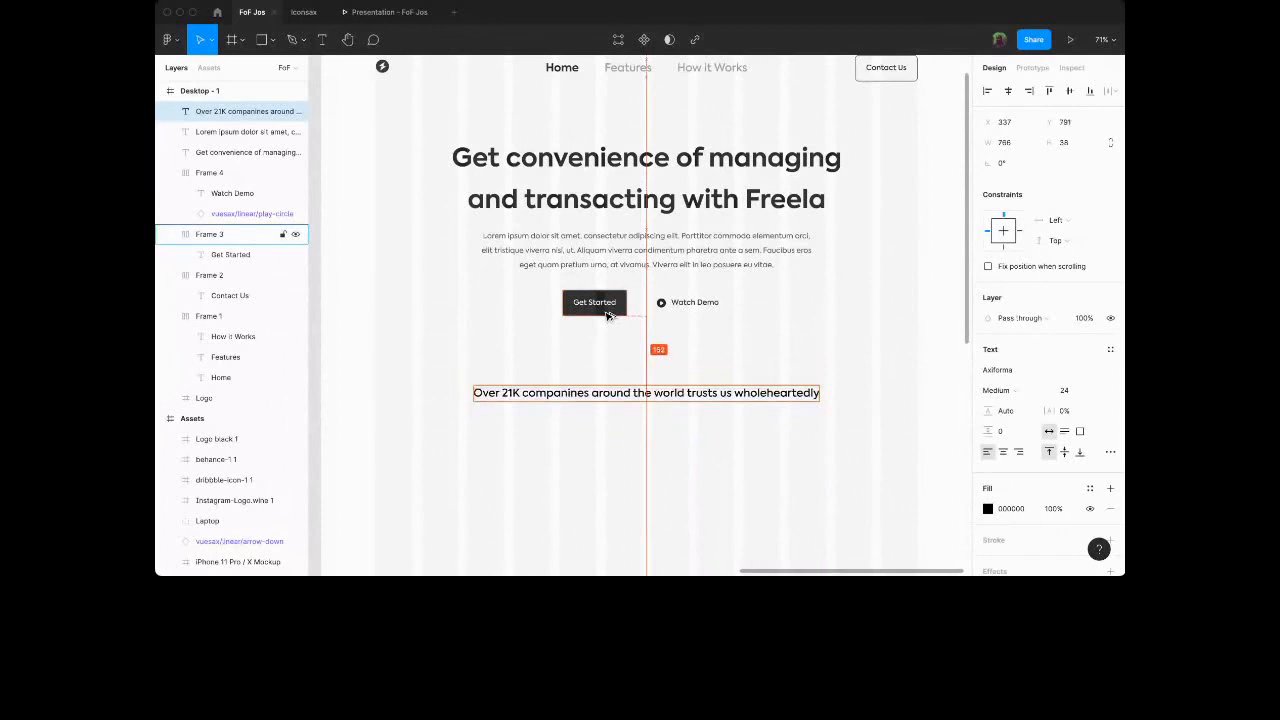
{"action": "key", "text": "Escape"}
Copy the Abstract, Adidas, Adobe, Airbnb and Dribbble logos from Assets to below the "Over 21K companines" text and apply auto layout to the row.
{"action": "scroll", "coordinate": [724, 405], "scroll_direction": "down", "scroll_amount": 3, "text": "ctrl"}
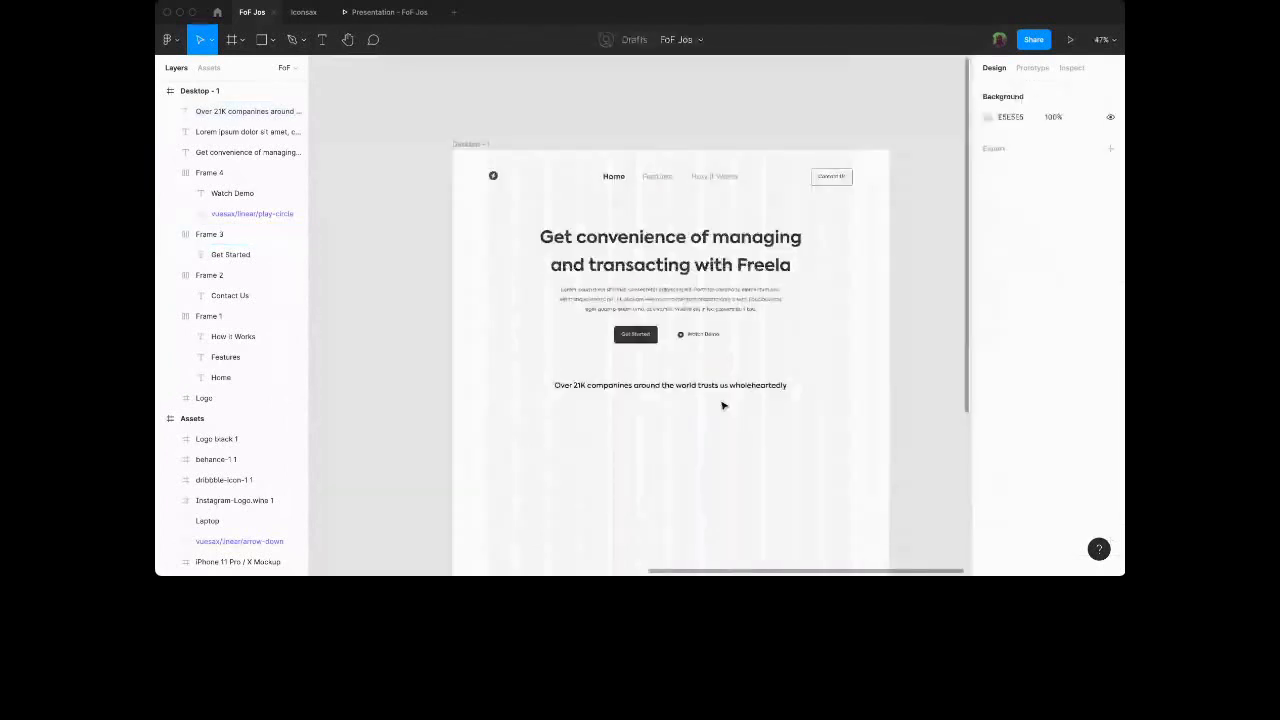
{"action": "scroll", "coordinate": [724, 405], "scroll_direction": "down", "scroll_amount": 2}
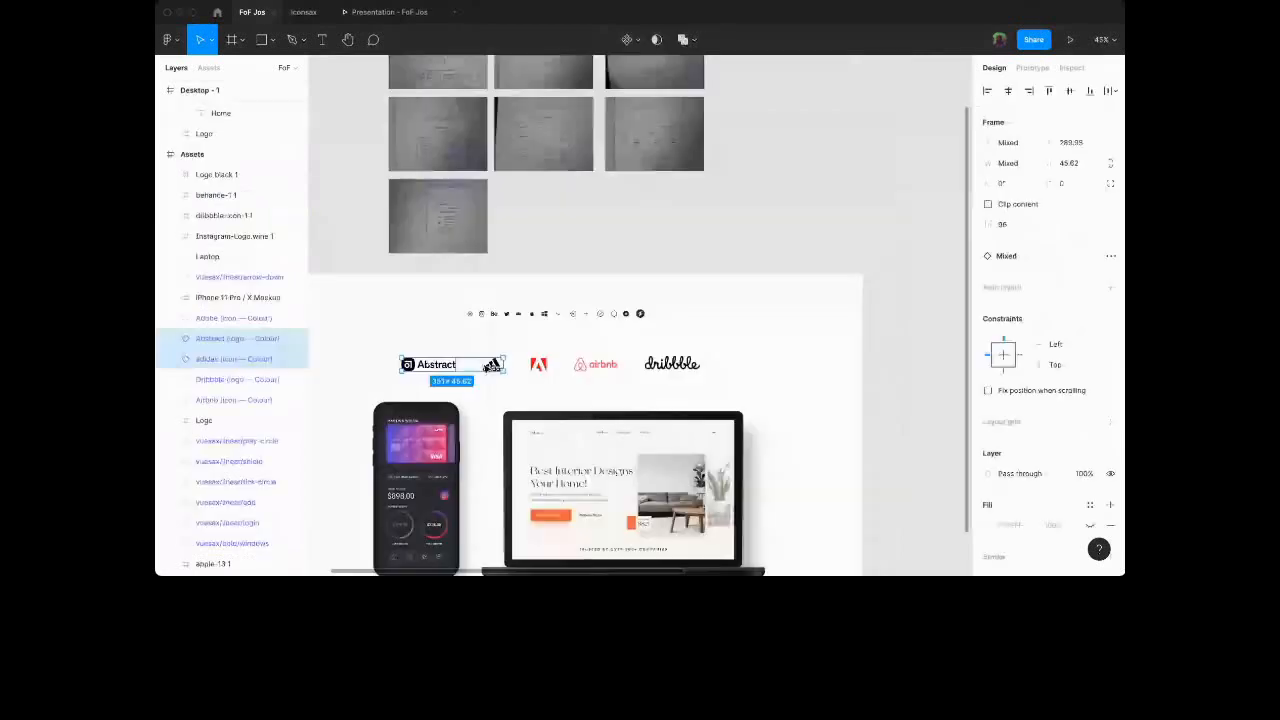
{"action": "left_click", "coordinate": [538, 365], "text": "shift"}
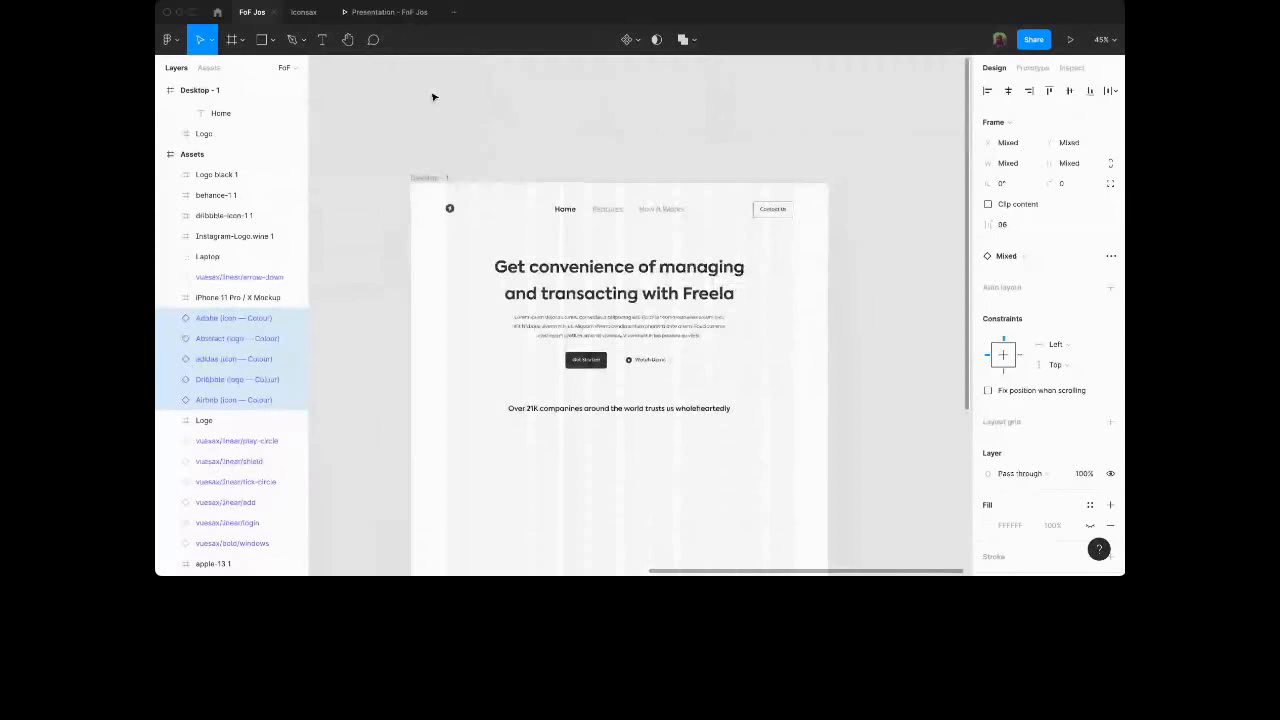
{"action": "left_click_drag", "start_coordinate": [433, 97], "coordinate": [680, 437]}
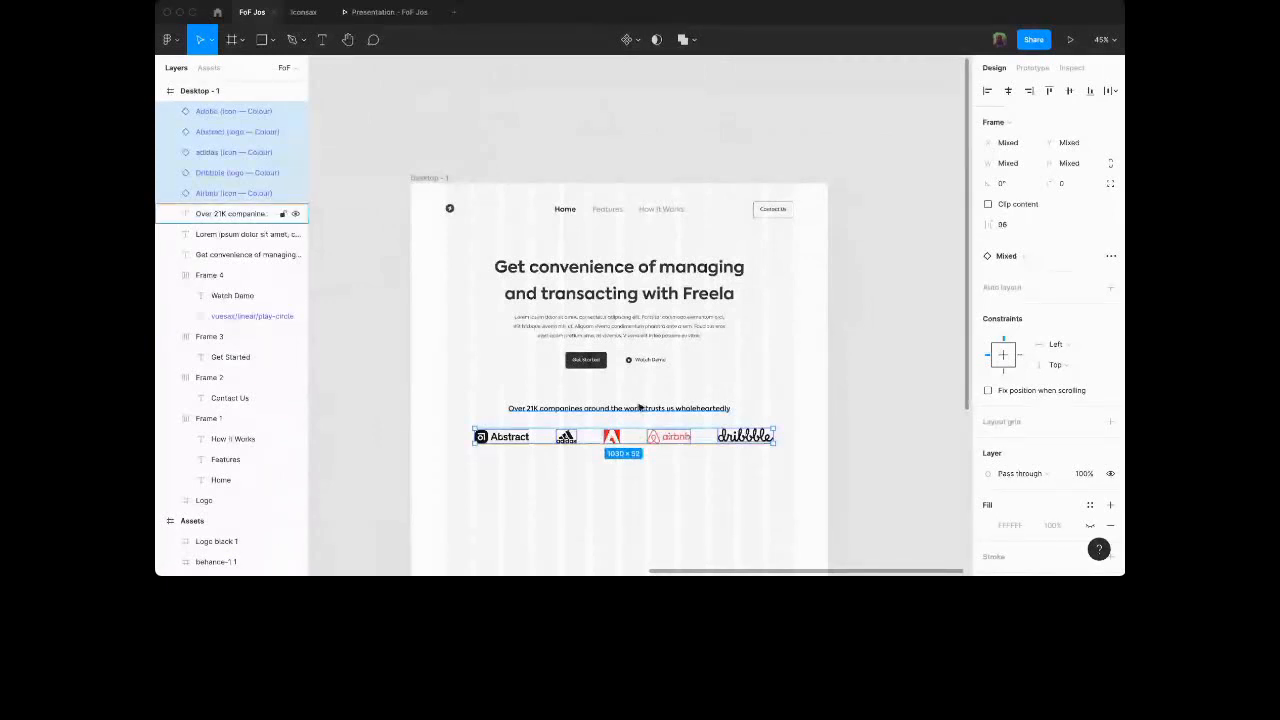
{"action": "key", "text": "shift+Up"}
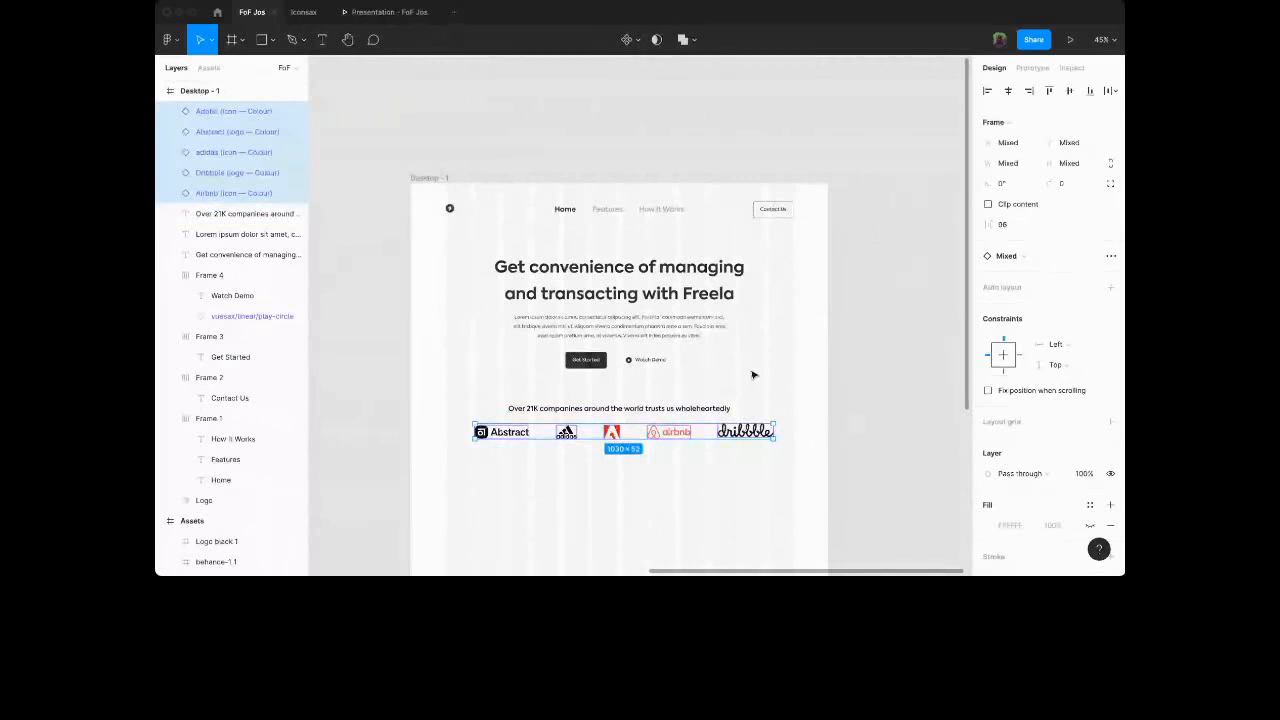
{"action": "key", "text": "shift+a"}
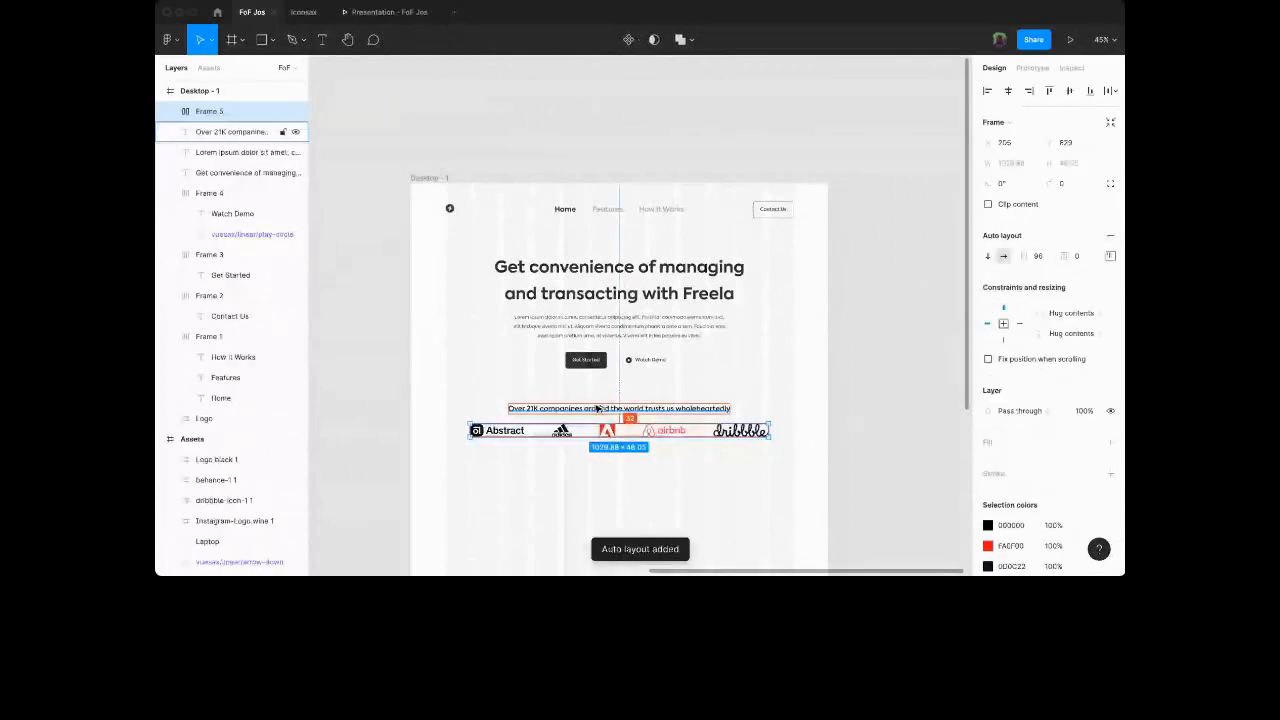
Search the Better Logos plugin for brand logos with "airt" and "A", and close the plugin.
{"action": "scroll", "coordinate": [597, 408], "scroll_direction": "up", "scroll_amount": 1}
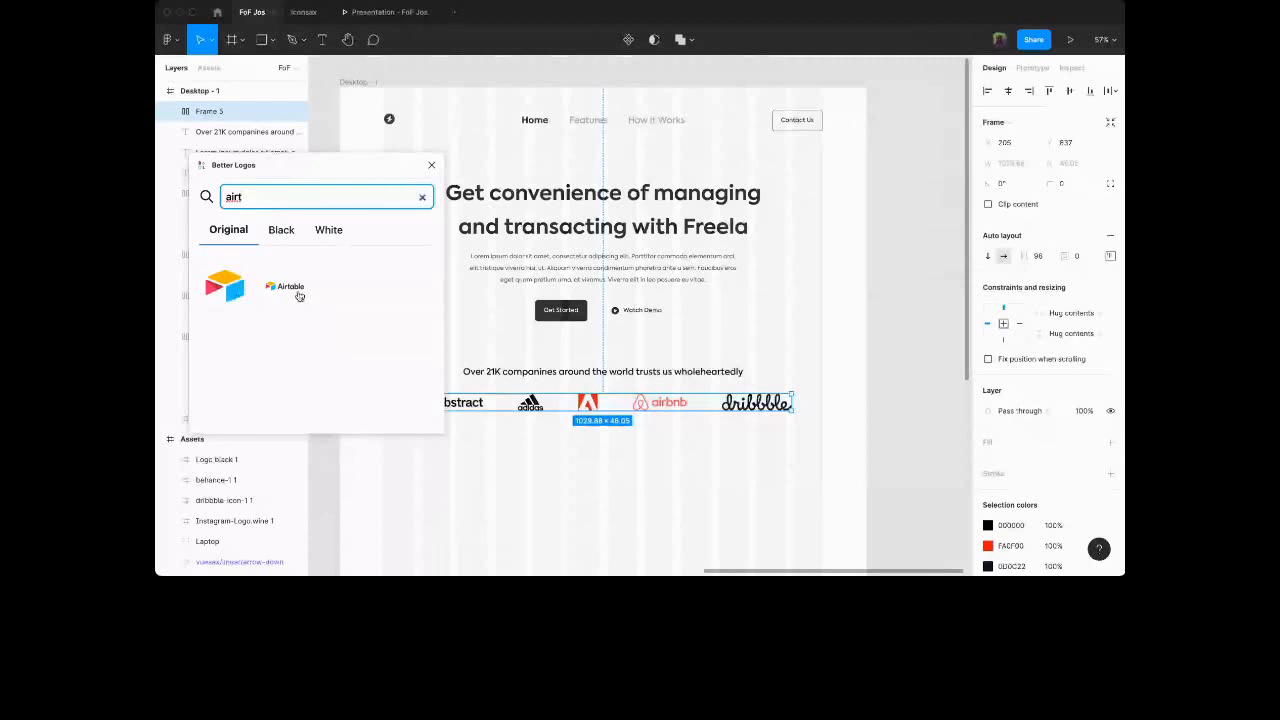
{"action": "key", "text": "BackSpace"}
{"action": "key", "text": "BackSpace"}
{"action": "key", "text": "BackSpace"}
{"action": "key", "text": "BackSpace"}
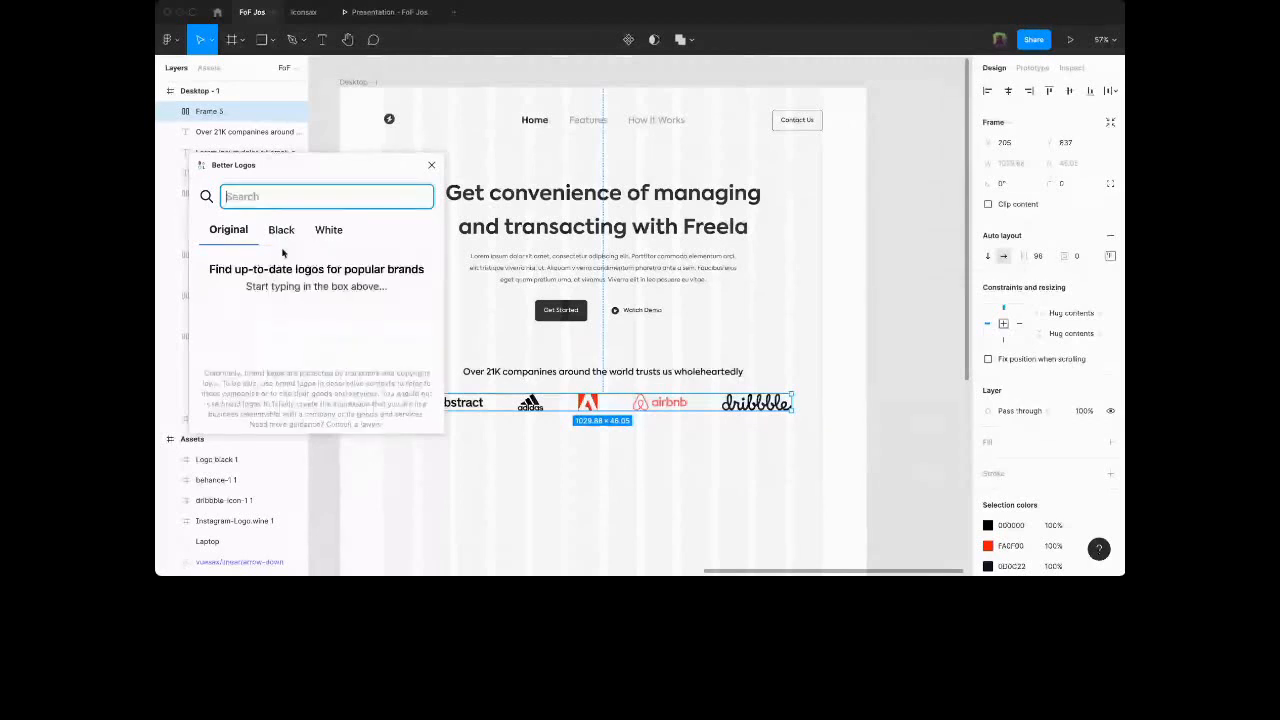
{"action": "type", "text": "A"}
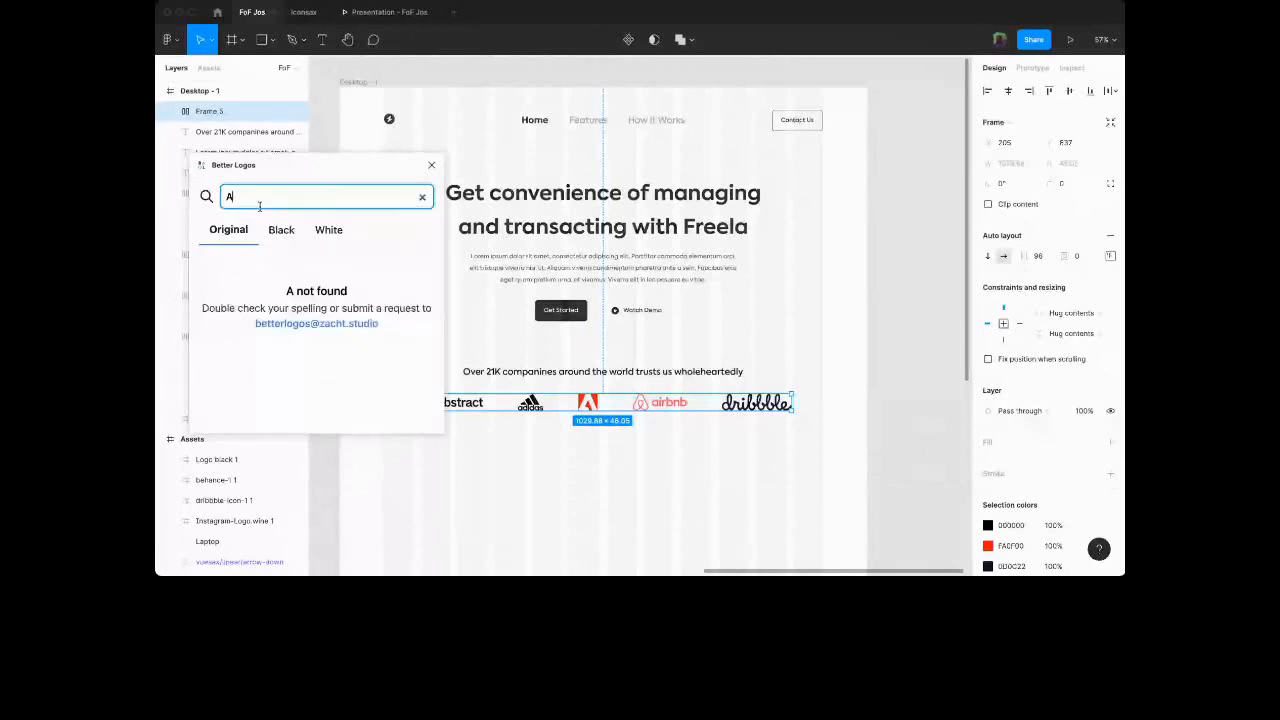
{"action": "left_click", "coordinate": [431, 165]}
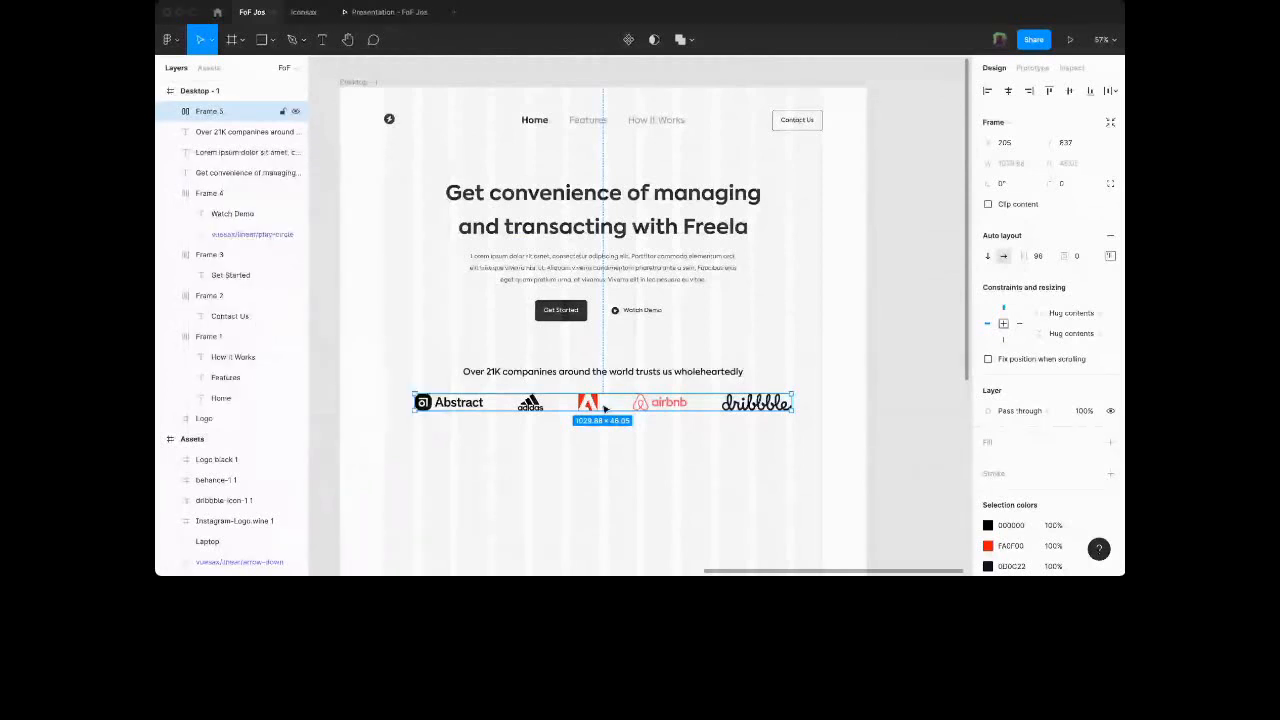
Examine the individual logos nested inside the logo row's frame and the trust text above it.
{"action": "scroll", "coordinate": [604, 408], "scroll_direction": "down", "scroll_amount": 1}
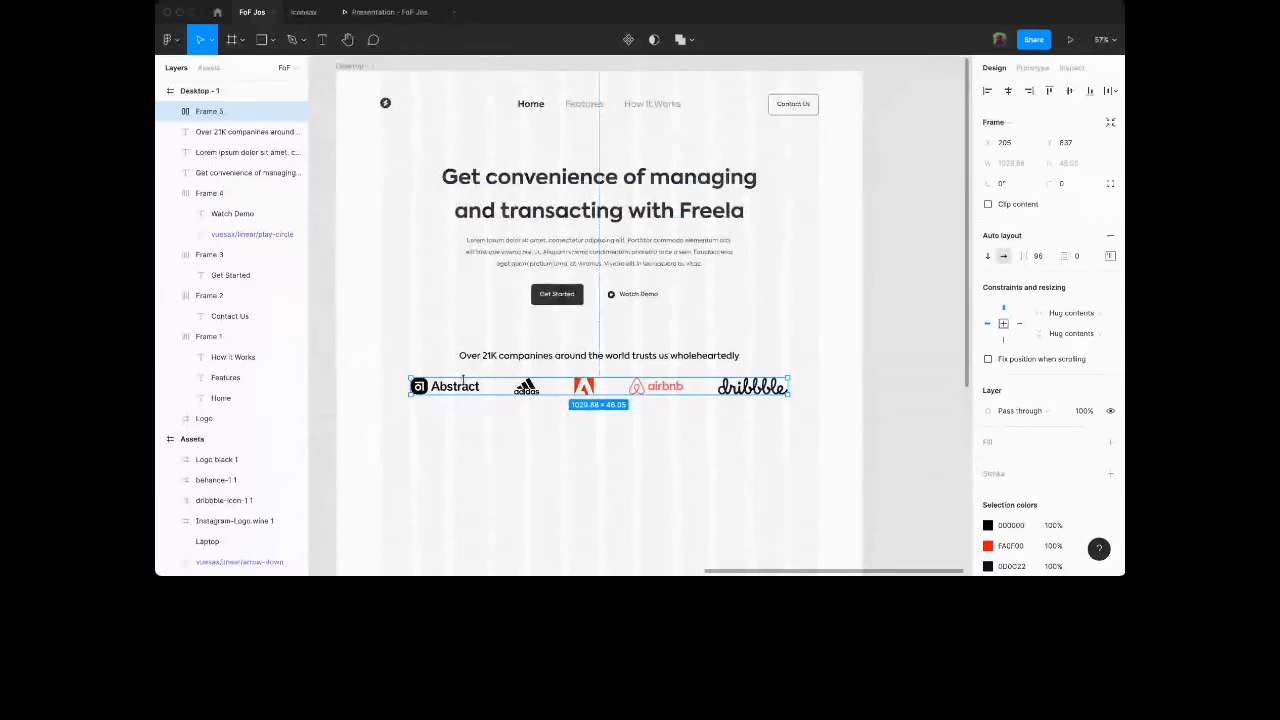
{"action": "left_click", "coordinate": [170, 111]}
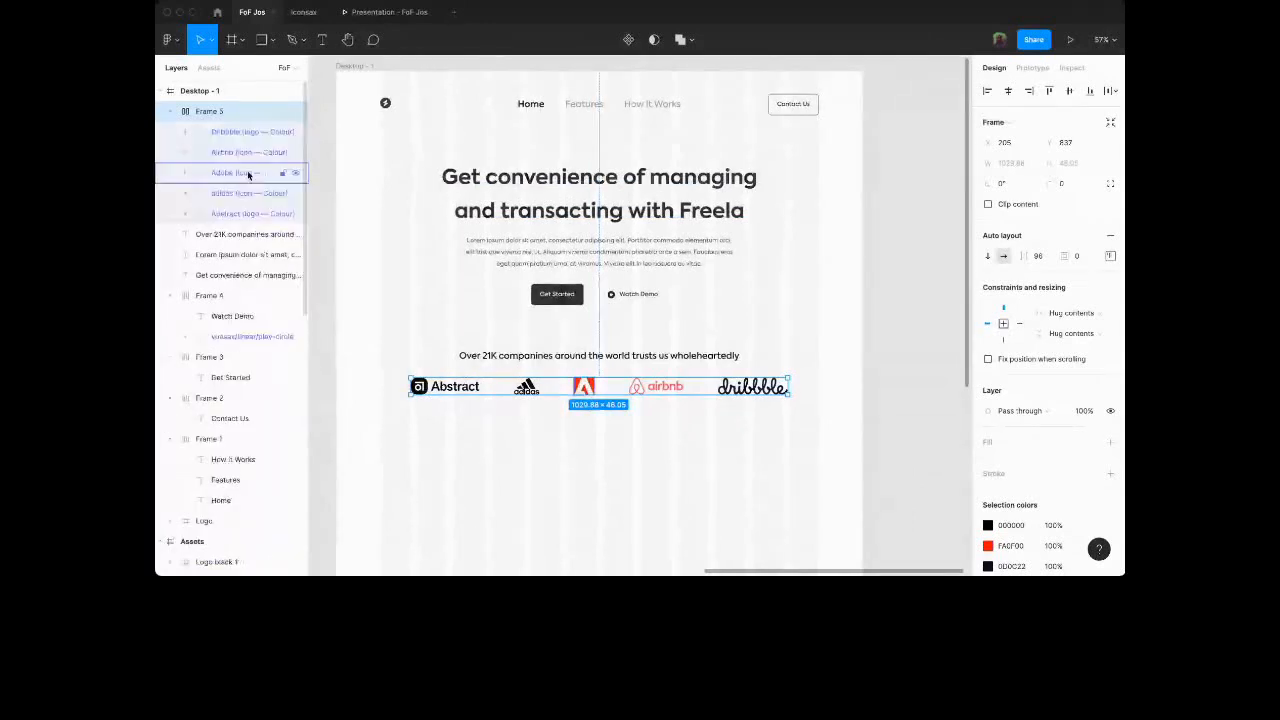
{"action": "left_click", "coordinate": [170, 112]}
{"action": "scroll", "coordinate": [632, 417], "scroll_direction": "down", "scroll_amount": 2}
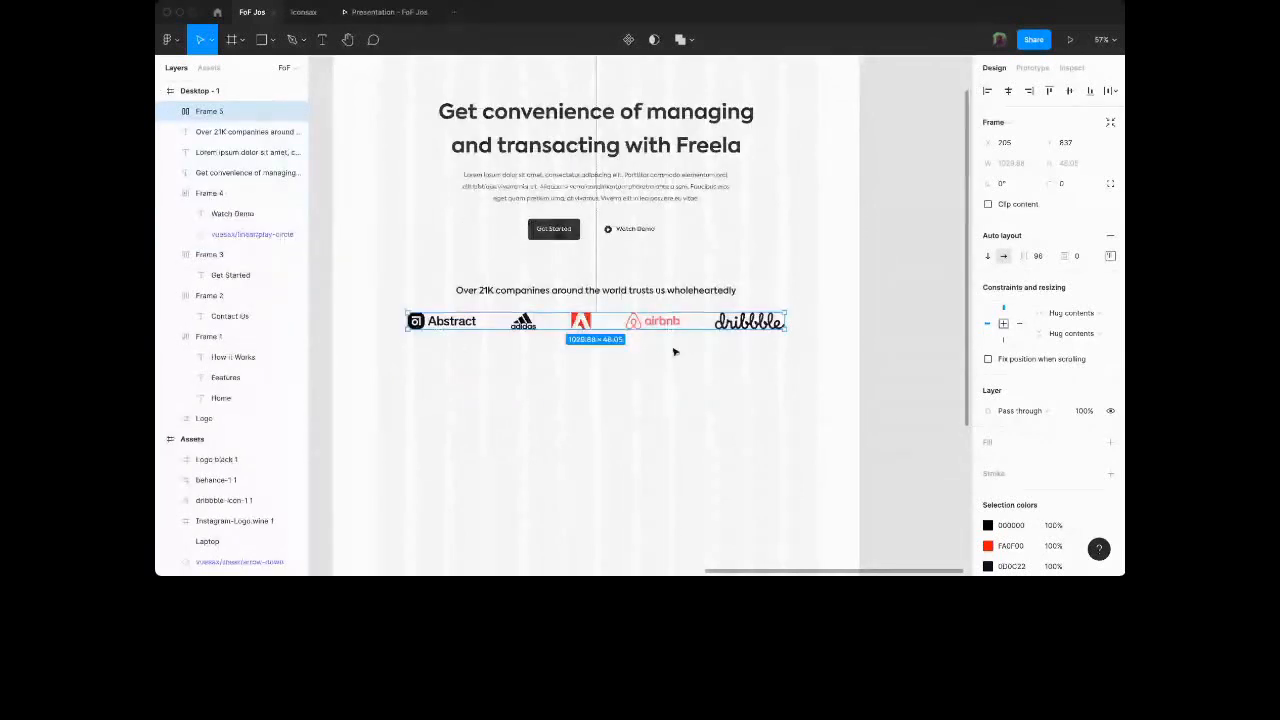
{"action": "left_click", "coordinate": [650, 291]}
{"action": "scroll", "coordinate": [622, 300], "scroll_direction": "down", "scroll_amount": 3}
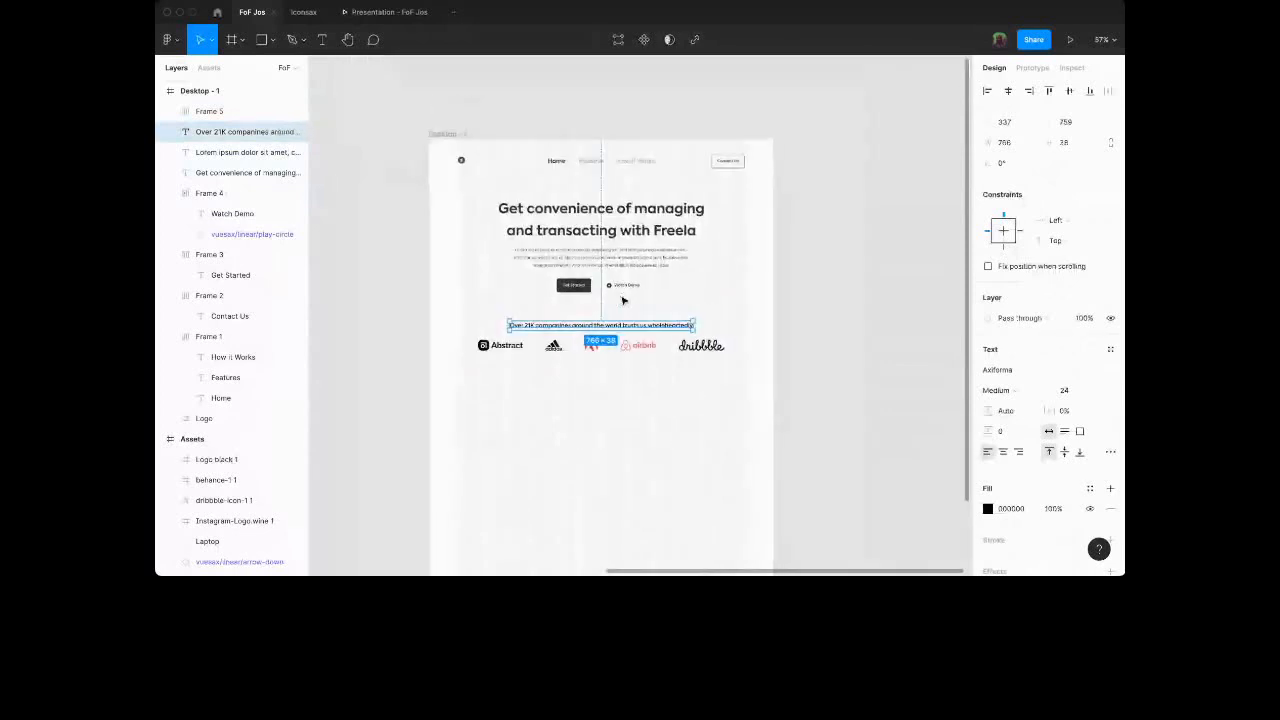
Shorten the Desktop - 1 frame to a height of about 1091 px and extend it to about 1551 px.
{"action": "left_click", "coordinate": [452, 134]}
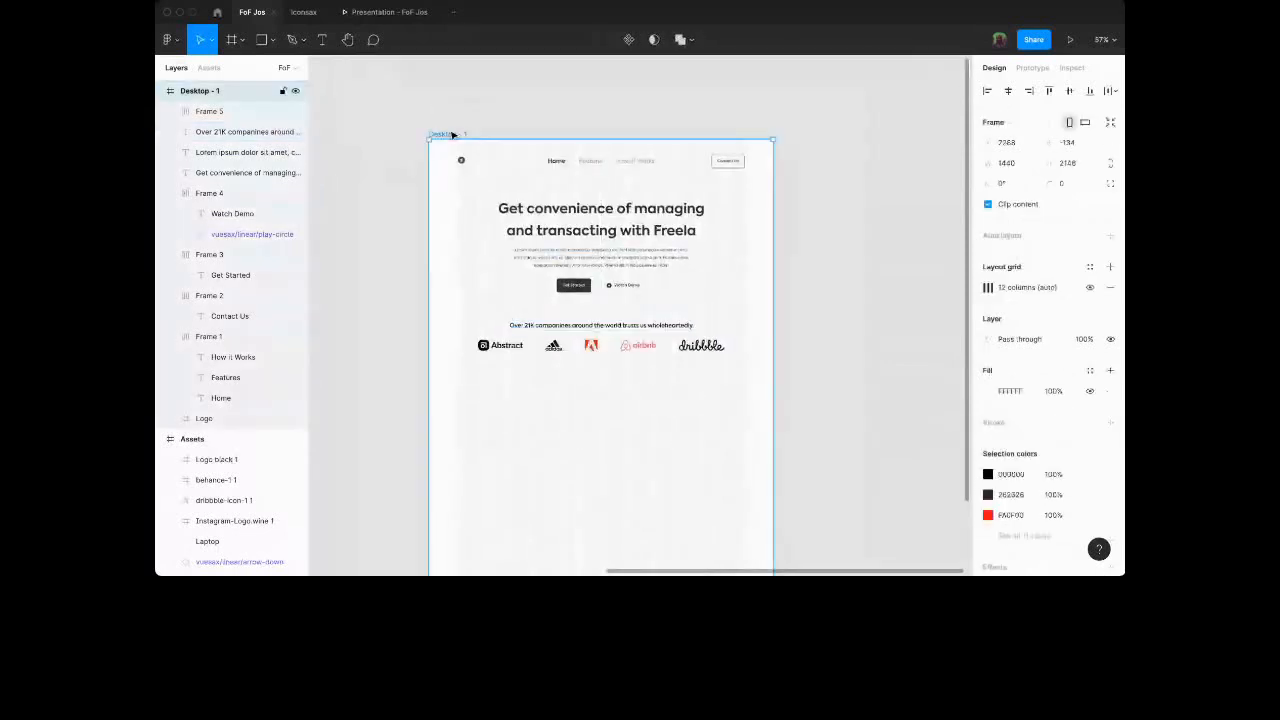
{"action": "scroll", "coordinate": [504, 393], "scroll_direction": "down", "scroll_amount": 5}
{"action": "left_click_drag", "start_coordinate": [504, 393], "coordinate": [532, 141]}
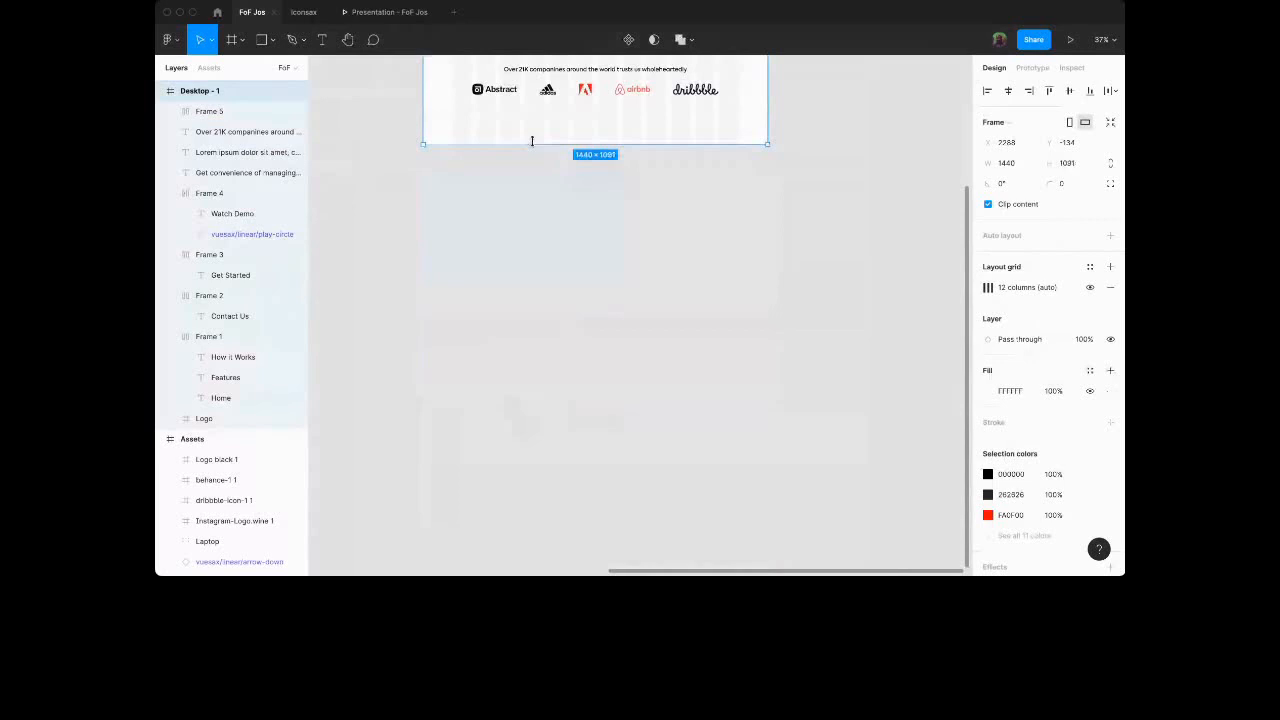
{"action": "scroll", "coordinate": [531, 141], "scroll_direction": "down", "scroll_amount": 3}
{"action": "mouse_move", "coordinate": [608, 356]}
{"action": "left_mouse_down"}
{"action": "mouse_move", "coordinate": [612, 548]}
{"action": "mouse_move", "coordinate": [666, 441]}
{"action": "left_mouse_up"}
Review the sketched Core features wireframe and extend the Desktop - 1 frame to a height of about 1989 px.
{"action": "scroll", "coordinate": [666, 441], "scroll_direction": "left", "scroll_amount": 4}
{"action": "scroll", "coordinate": [530, 349], "scroll_direction": "up", "scroll_amount": 5}
{"action": "scroll", "coordinate": [548, 241], "scroll_direction": "up", "scroll_amount": 1}
{"action": "scroll", "coordinate": [548, 241], "scroll_direction": "up", "scroll_amount": 5}
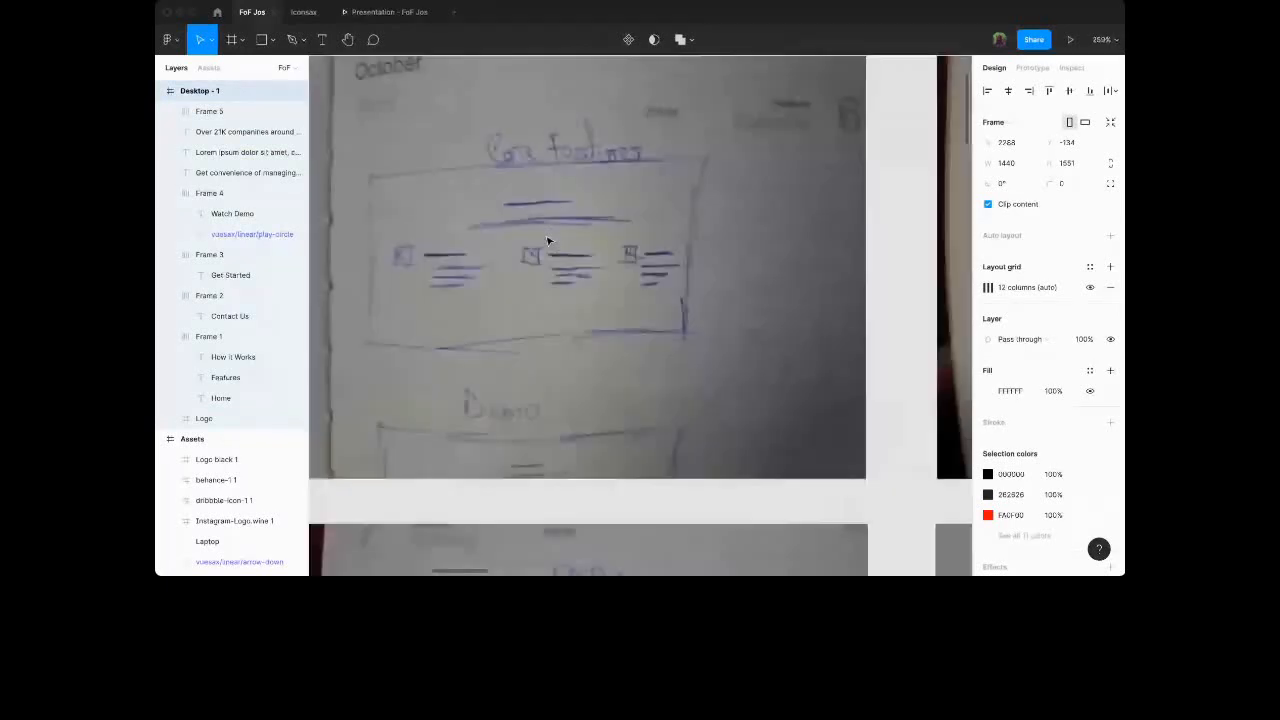
{"action": "scroll", "coordinate": [532, 213], "scroll_direction": "down", "scroll_amount": 5}
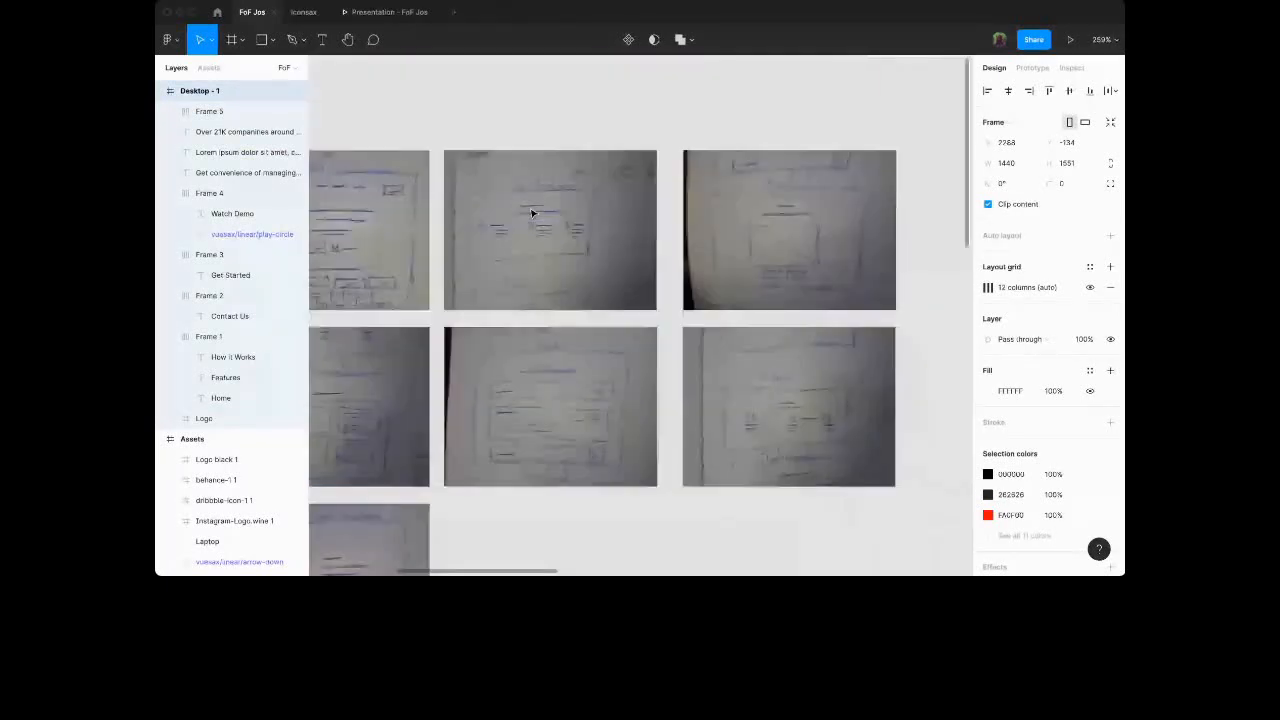
{"action": "scroll", "coordinate": [532, 213], "scroll_direction": "right", "scroll_amount": 5}
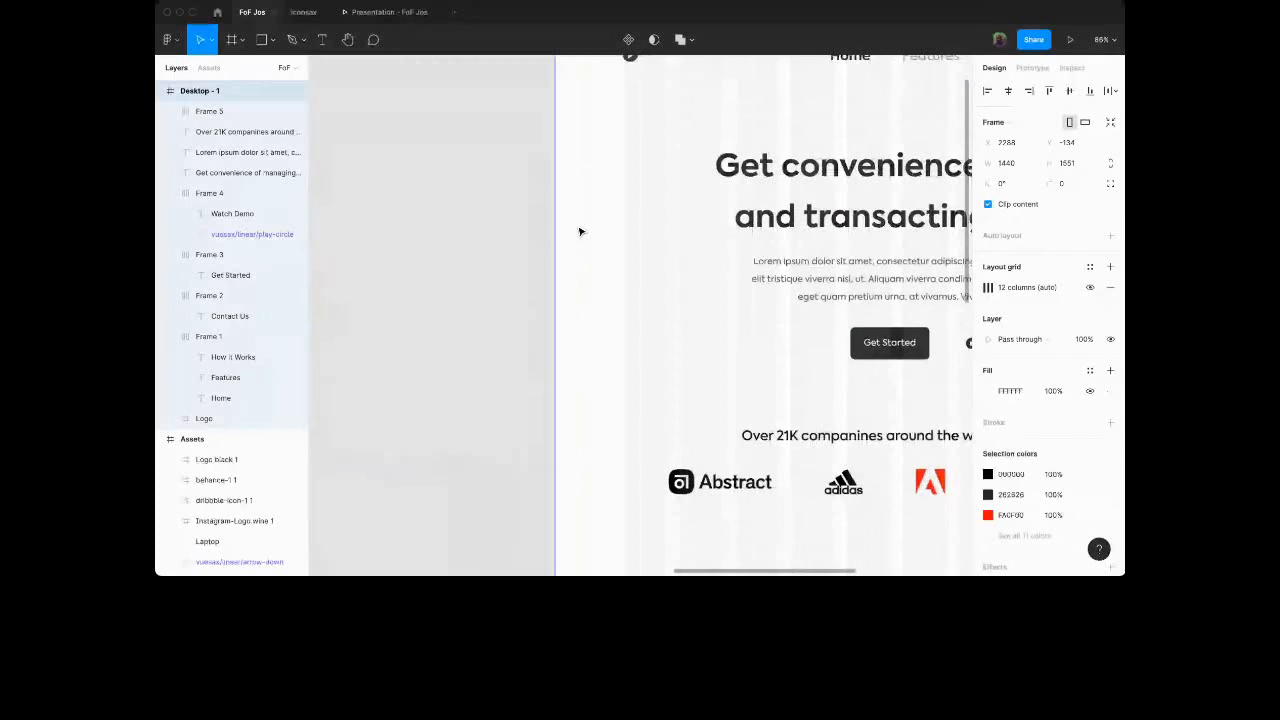
{"action": "scroll", "coordinate": [579, 231], "scroll_direction": "down", "scroll_amount": 6}
{"action": "left_click_drag", "start_coordinate": [590, 281], "coordinate": [590, 348]}
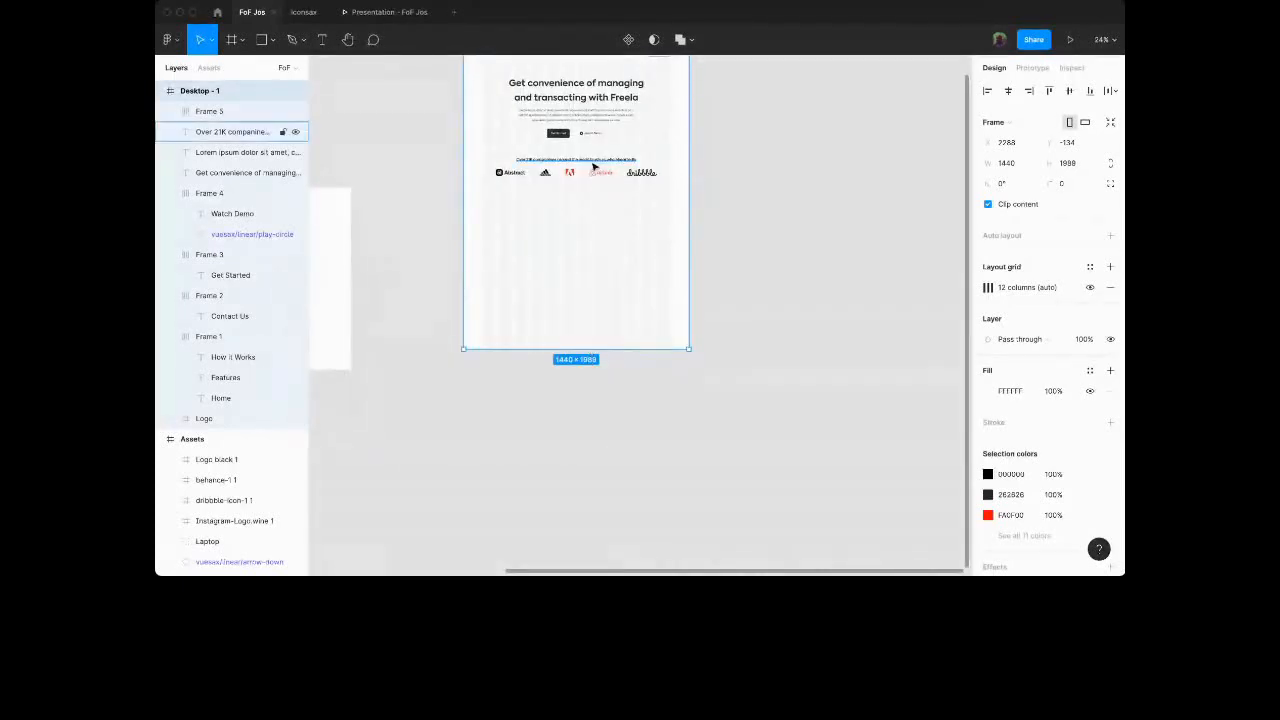
Duplicate the "Over 21K companines" text below the logo row and position the copy at Y 1092.
{"action": "scroll", "coordinate": [590, 160], "scroll_direction": "up", "scroll_amount": 4}
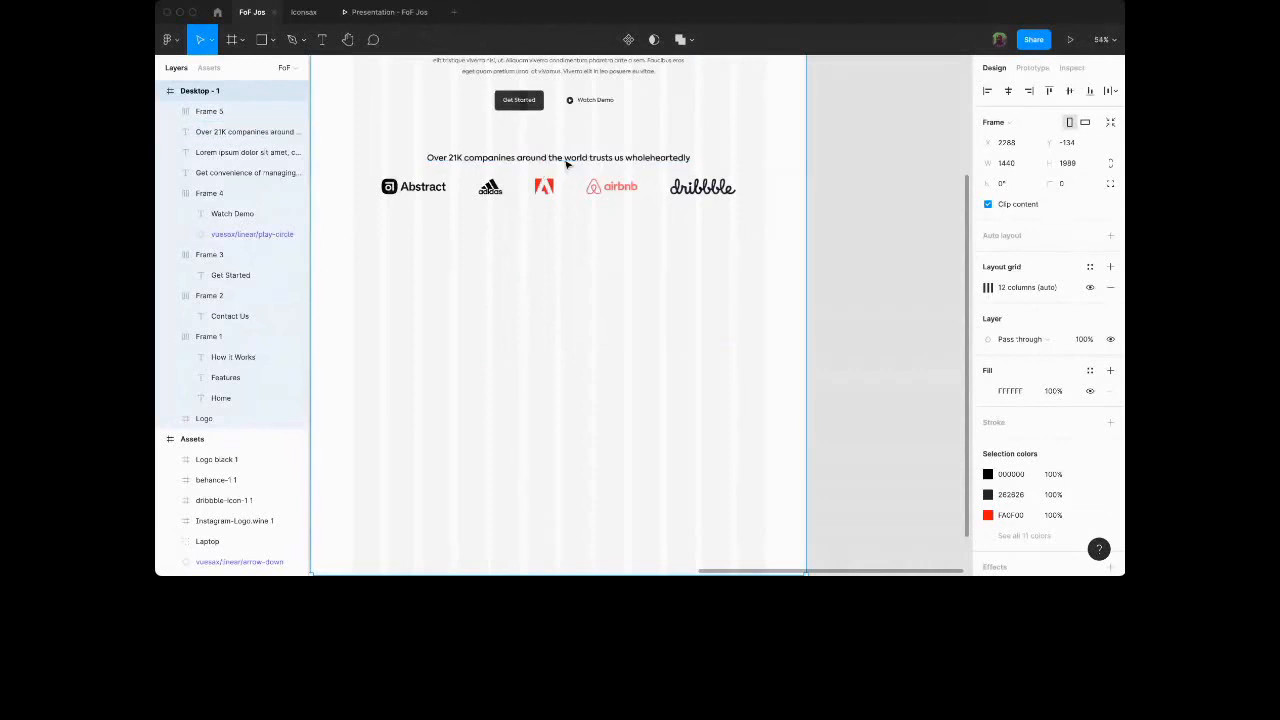
{"action": "left_click", "coordinate": [565, 162]}
{"action": "left_click_drag", "start_coordinate": [562, 168], "coordinate": [555, 275], "text": "alt"}
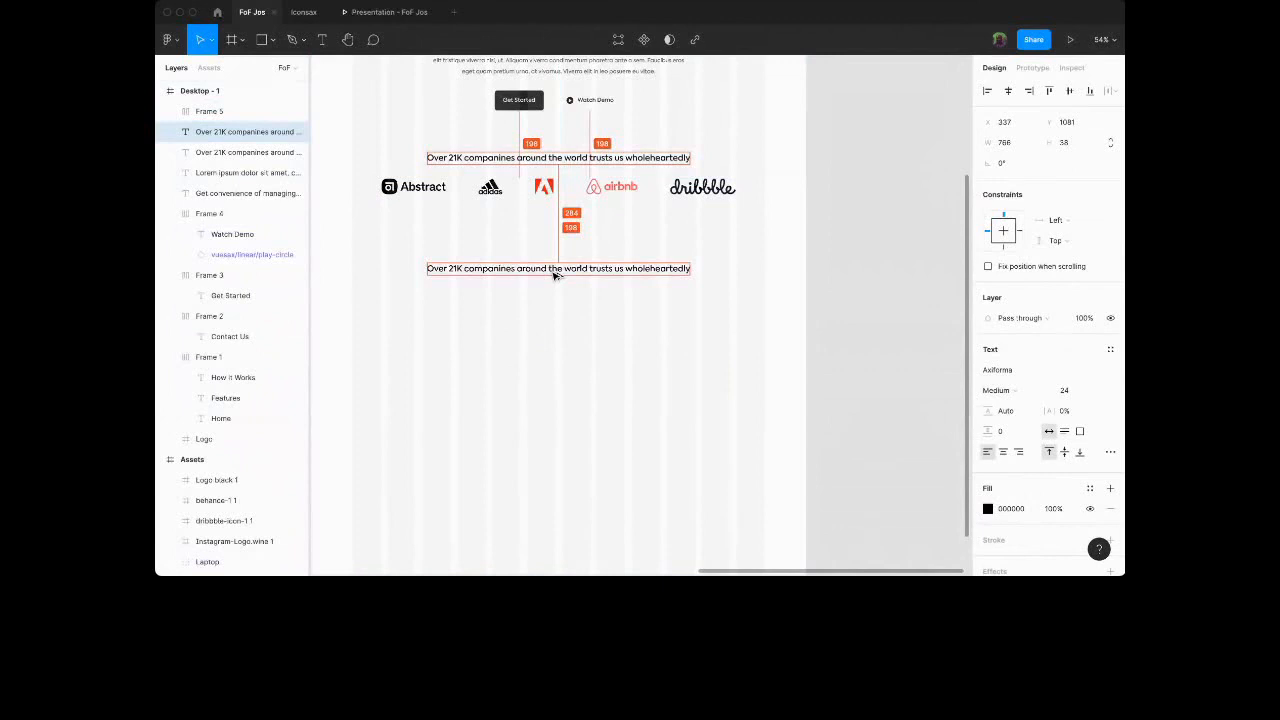
{"action": "key", "text": "shift+Down"}
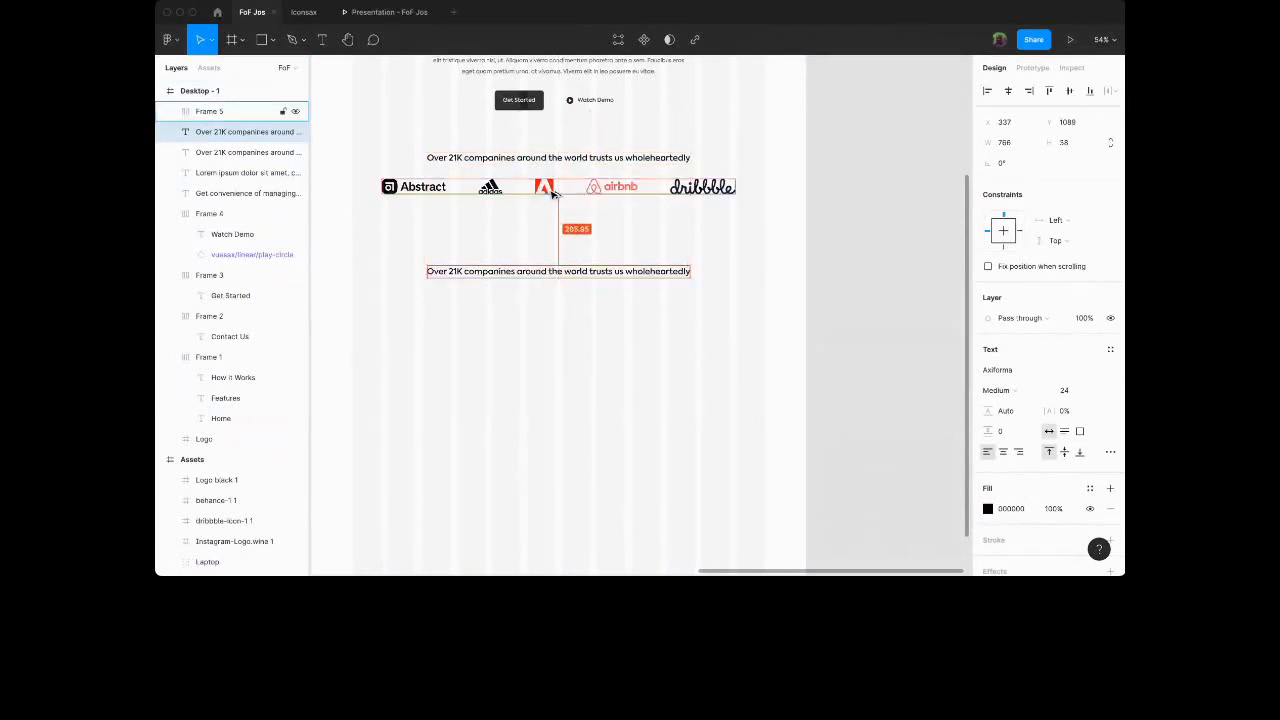
{"action": "key", "text": "Down"}
{"action": "key", "text": "Down"}
{"action": "key", "text": "Down"}
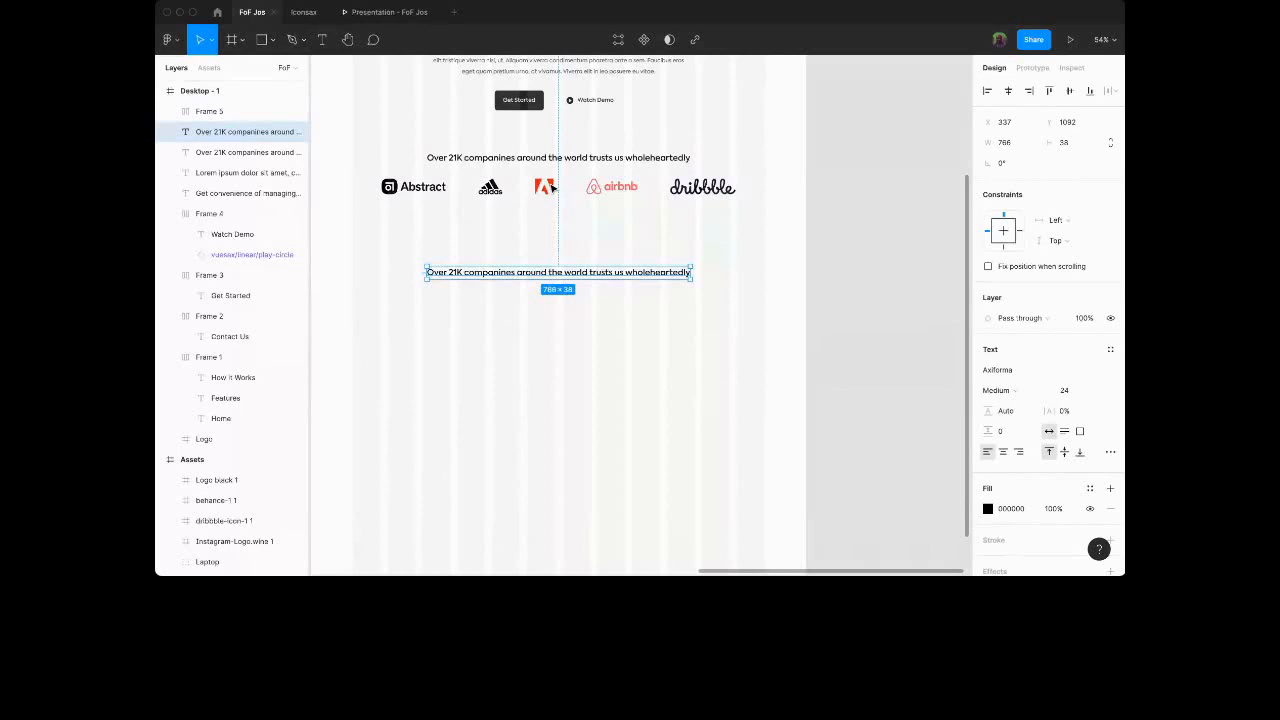
Round the logo row's dimensions to whole pixels with the Round-all plugin and move the duplicated text up to Y 1051.
{"action": "left_click", "coordinate": [551, 188]}
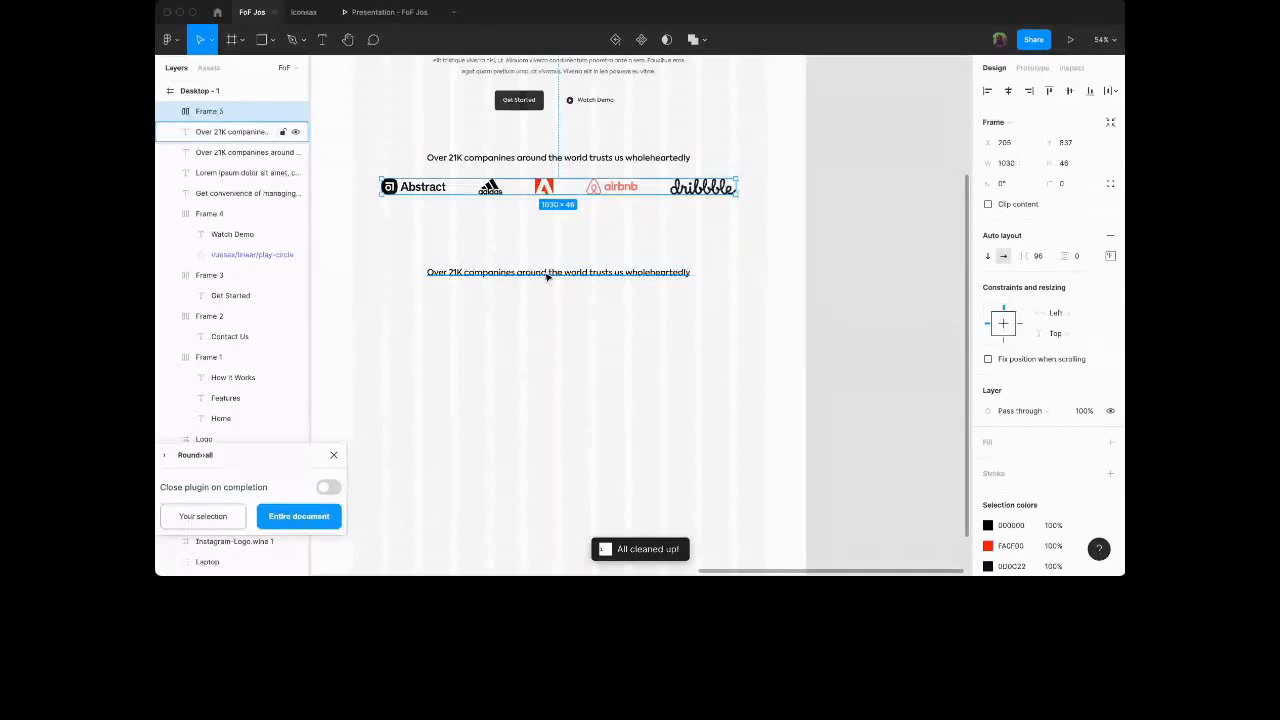
{"action": "left_click_drag", "start_coordinate": [547, 277], "coordinate": [577, 262]}
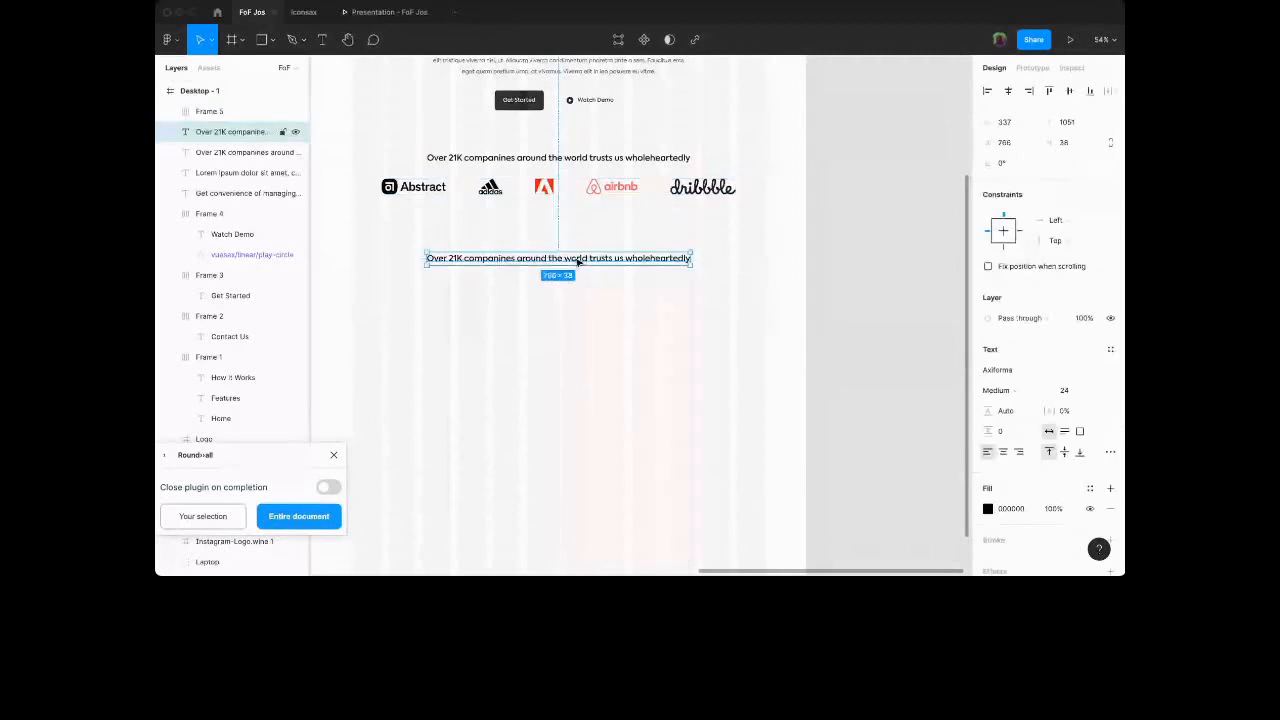
Change the duplicated text to "Core features" and center it horizontally in the Desktop - 1 frame.
{"action": "key", "text": "Return"}
{"action": "type", "text": "Core features"}
{"action": "key", "text": "Escape"}
{"action": "left_click", "coordinate": [1008, 91]}
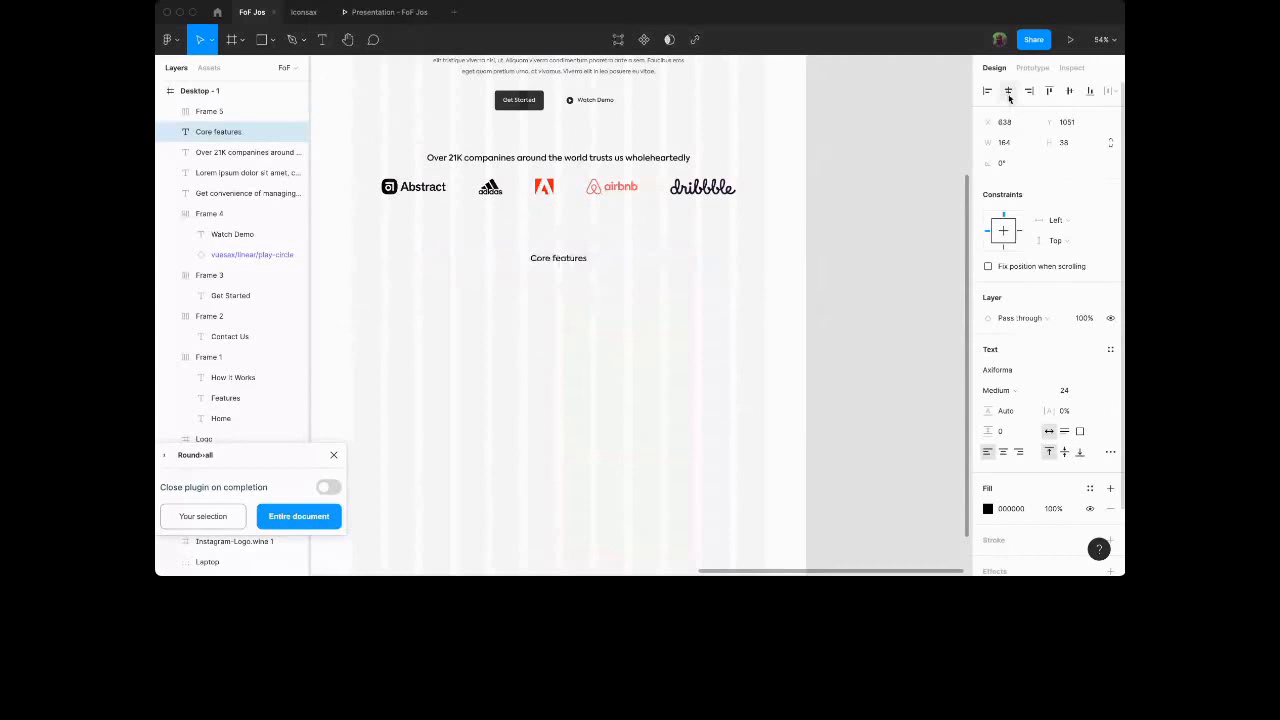
{"action": "left_click", "coordinate": [543, 381]}
Review the page from the header to the Core features text and compare it with the sketched wireframes.
{"action": "scroll", "coordinate": [543, 381], "scroll_direction": "up", "scroll_amount": 2}
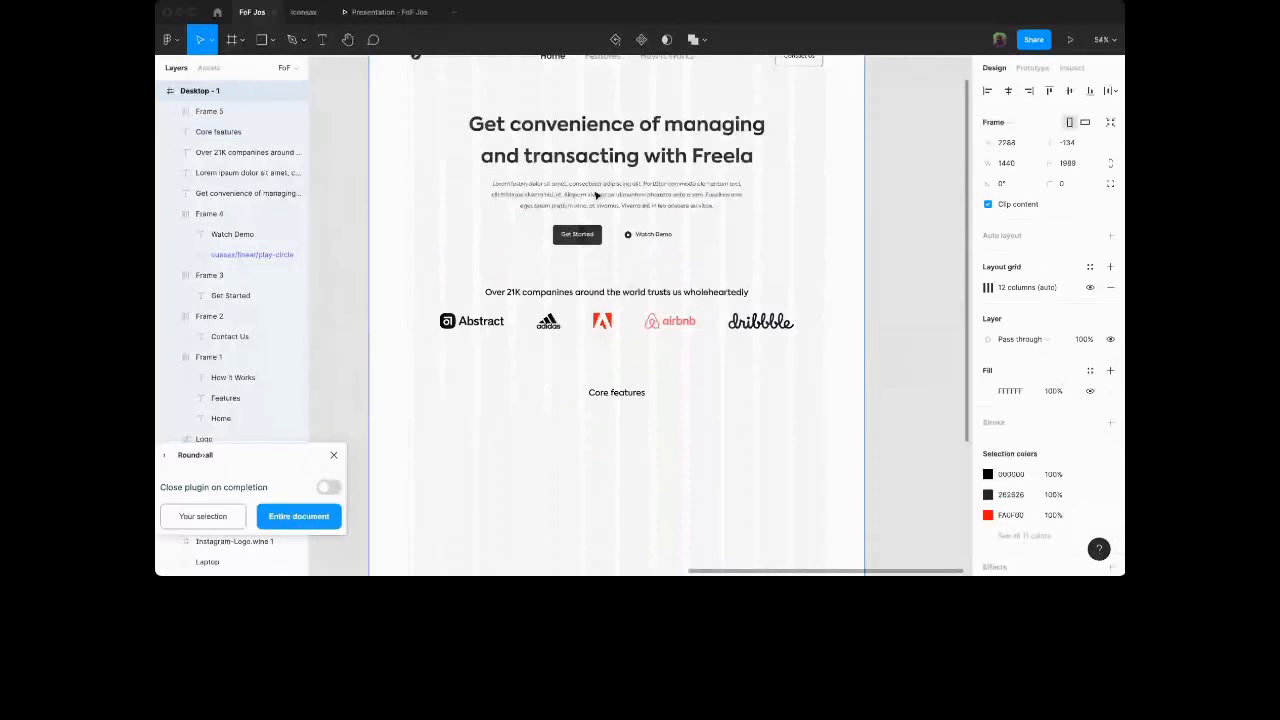
{"action": "scroll", "coordinate": [596, 196], "scroll_direction": "up", "scroll_amount": 2}
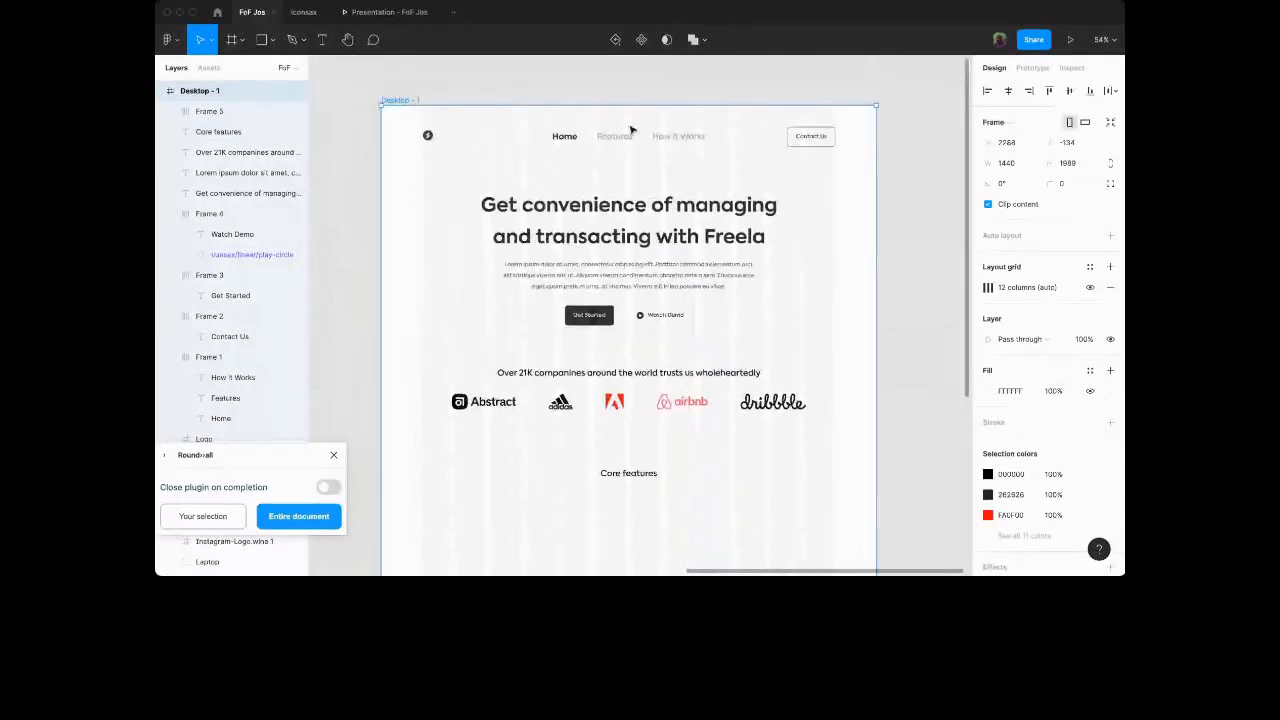
{"action": "scroll", "coordinate": [630, 423], "scroll_direction": "down", "scroll_amount": 2}
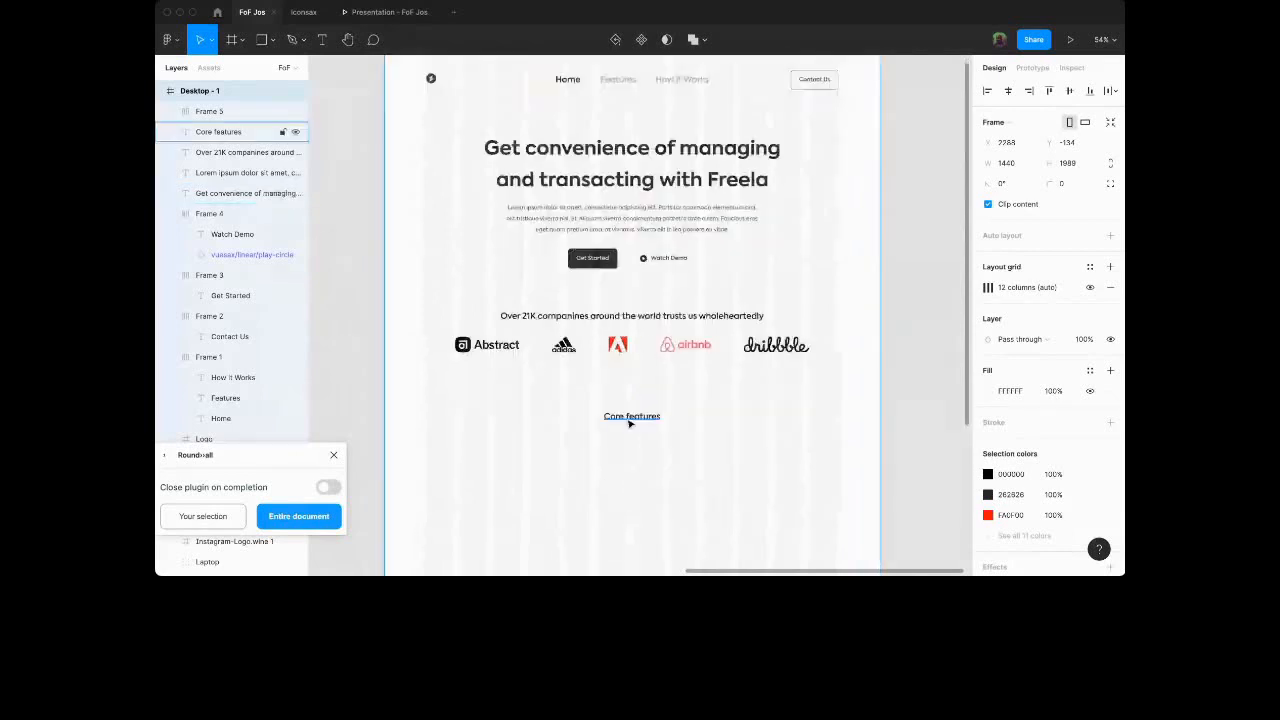
{"action": "left_click", "coordinate": [630, 423]}
{"action": "scroll", "coordinate": [645, 435], "scroll_direction": "up", "scroll_amount": 5}
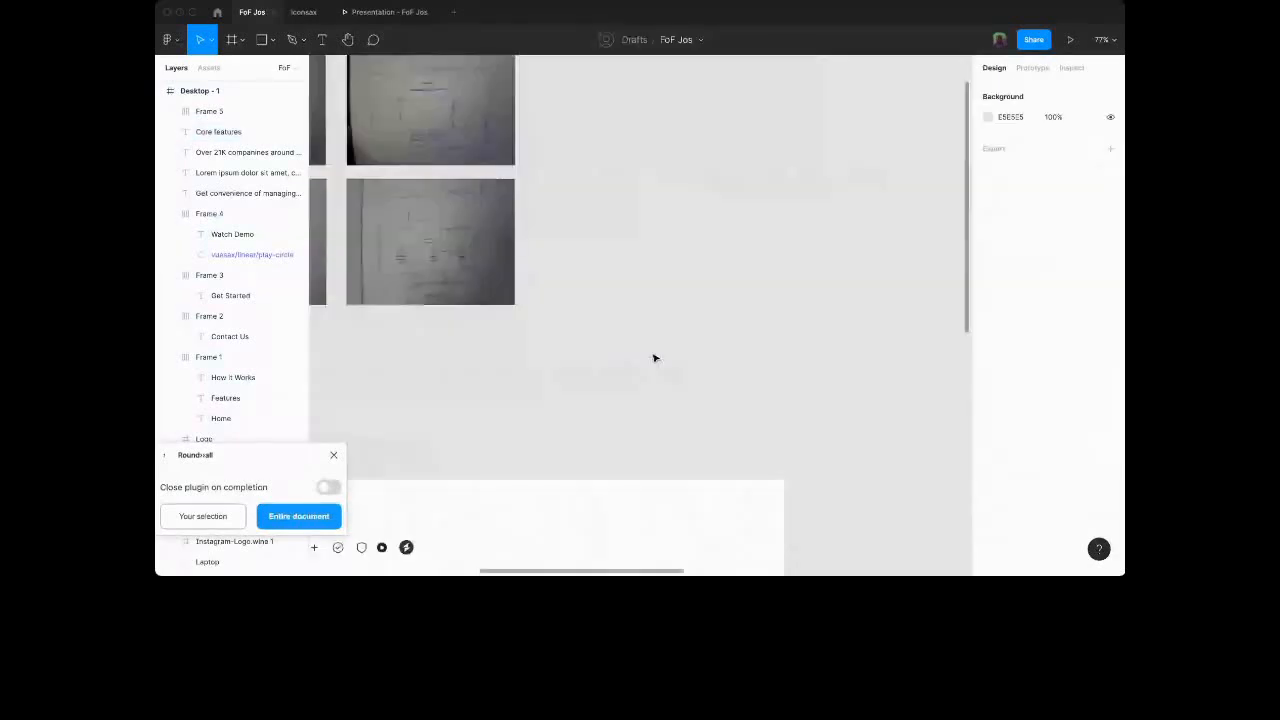
{"action": "scroll", "coordinate": [655, 358], "scroll_direction": "left", "scroll_amount": 5}
{"action": "scroll", "coordinate": [655, 358], "scroll_direction": "up", "scroll_amount": 1}
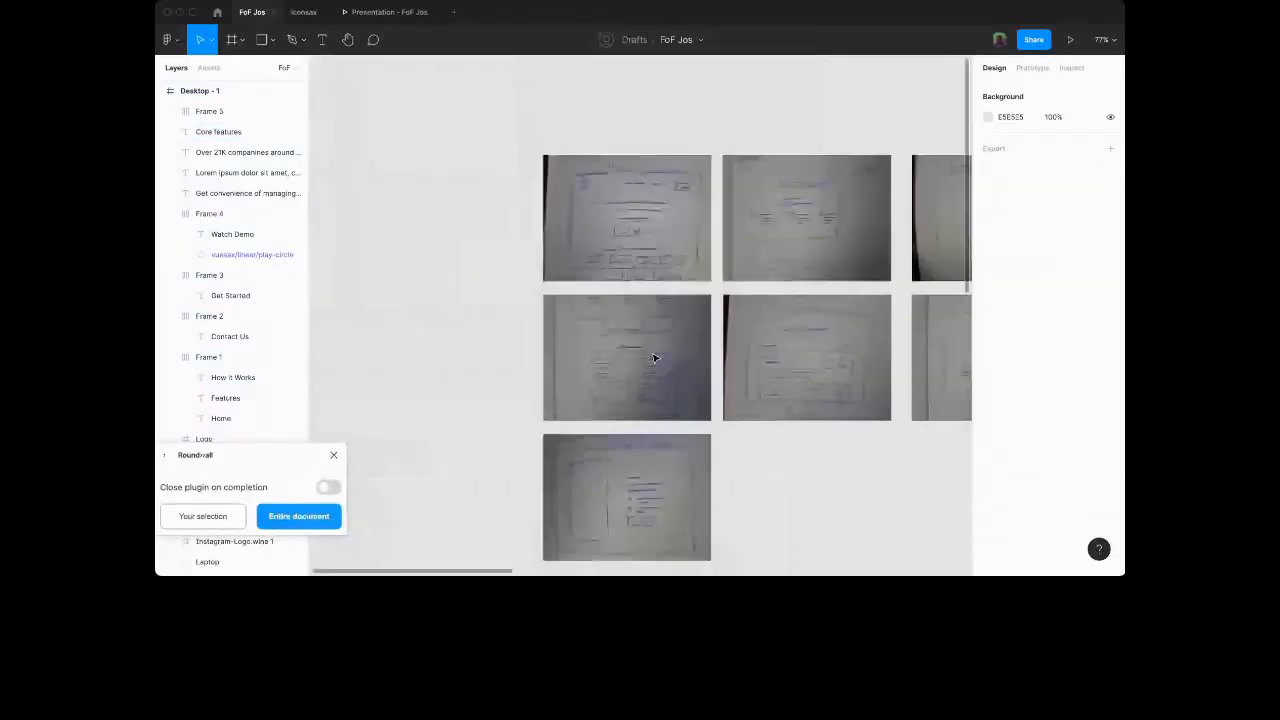
{"action": "scroll", "coordinate": [655, 358], "scroll_direction": "up", "scroll_amount": 5}
Add a centered SemiBold heading below "Core features" reading "Specially designed for payments" and set its size to 40.
{"action": "scroll", "coordinate": [786, 243], "scroll_direction": "down", "scroll_amount": 5}
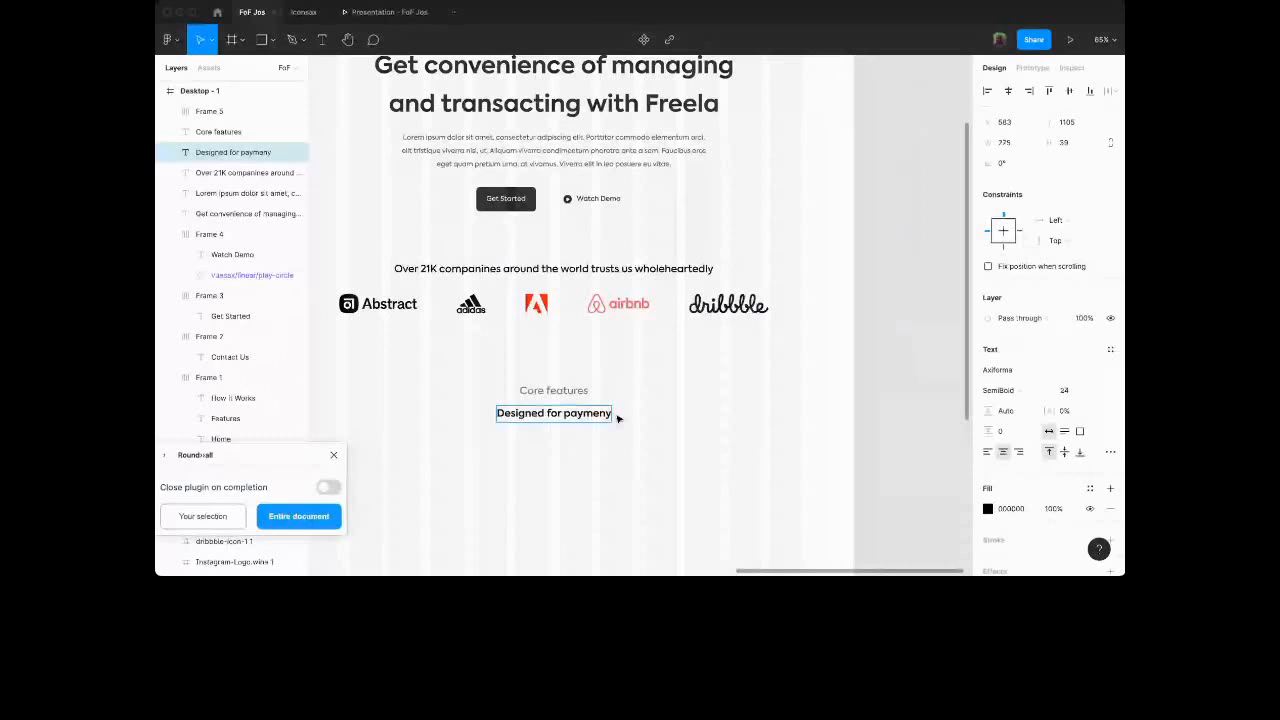
{"action": "key", "text": "BackSpace"}
{"action": "type", "text": "ts"}
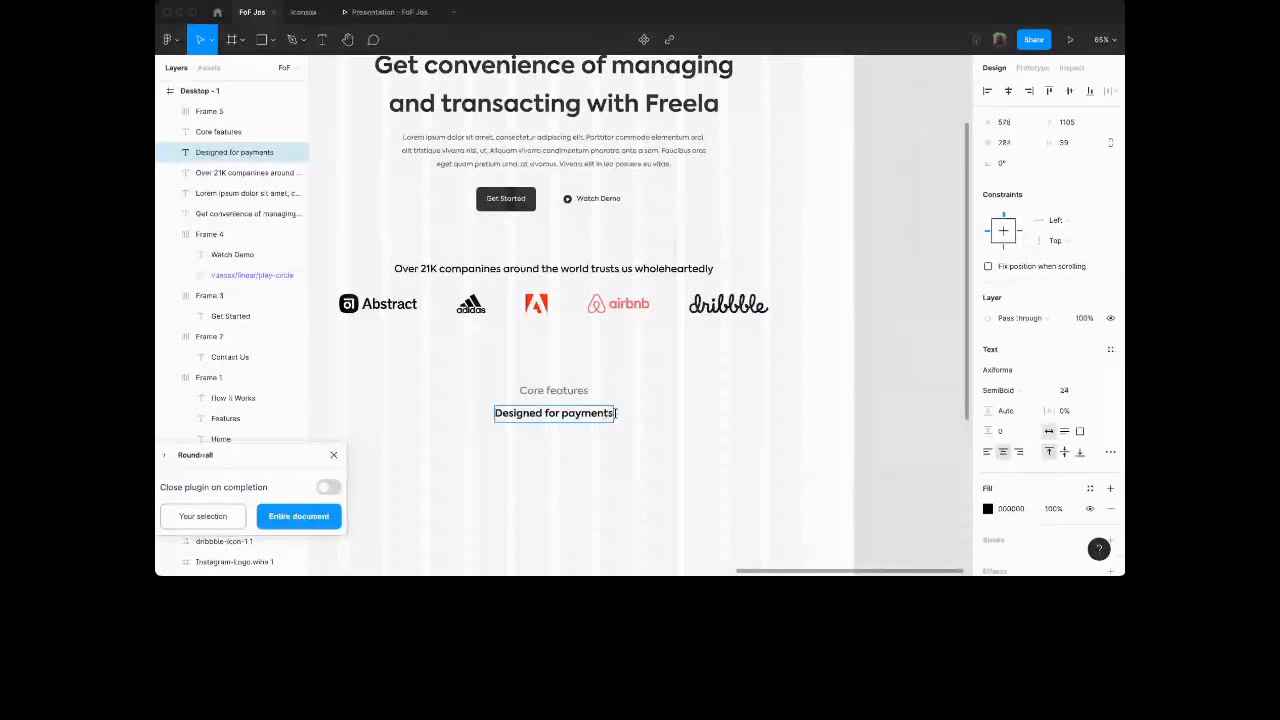
{"action": "type", "text": "Specially d"}
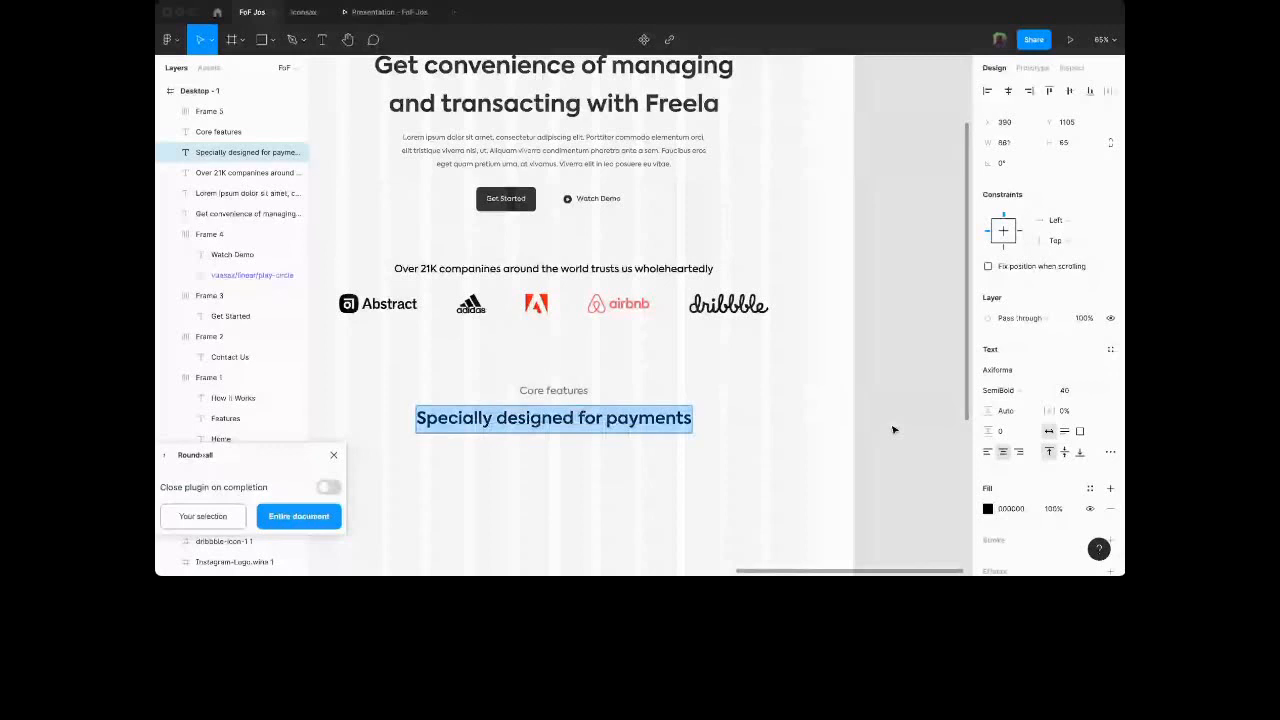
Review the page around the Core features heading and examine the Core features wireframe sketch up close.
{"action": "left_click", "coordinate": [895, 430]}
{"action": "scroll", "coordinate": [690, 387], "scroll_direction": "down", "scroll_amount": 2}
{"action": "scroll", "coordinate": [690, 387], "scroll_direction": "left", "scroll_amount": 1}
{"action": "scroll", "coordinate": [690, 387], "scroll_direction": "down", "scroll_amount": 3}
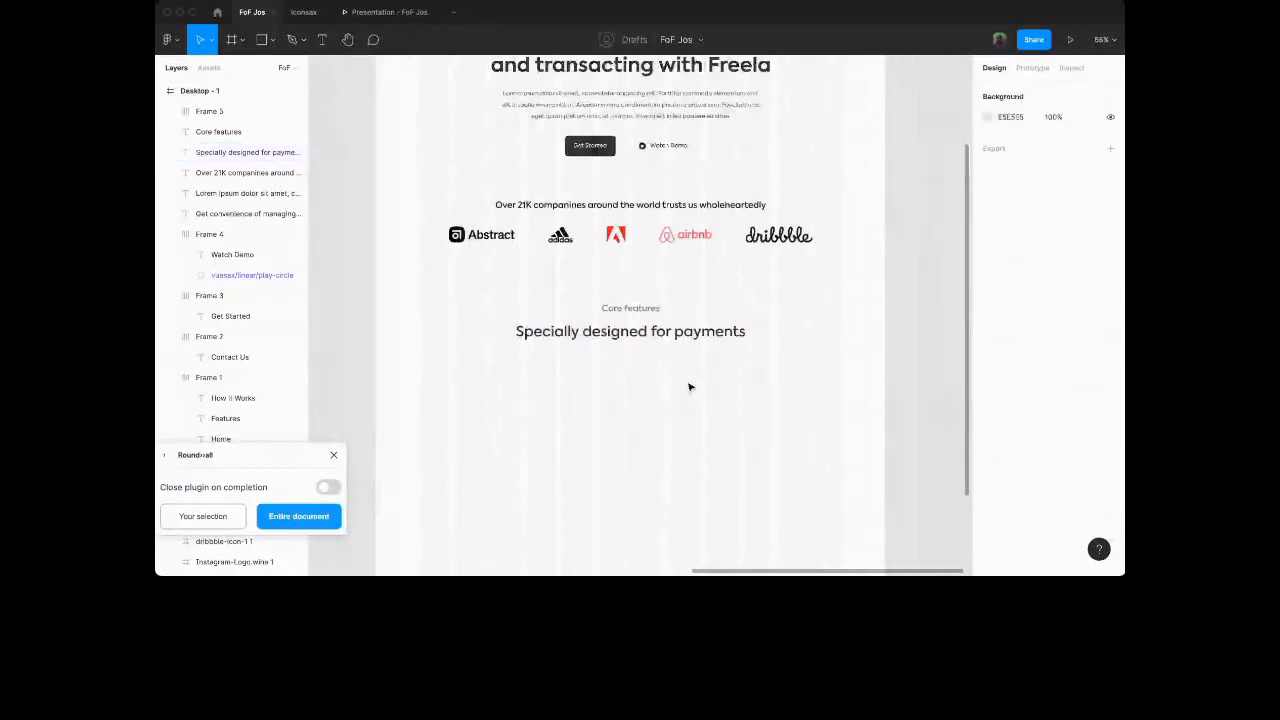
{"action": "scroll", "coordinate": [543, 334], "scroll_direction": "down", "scroll_amount": 1}
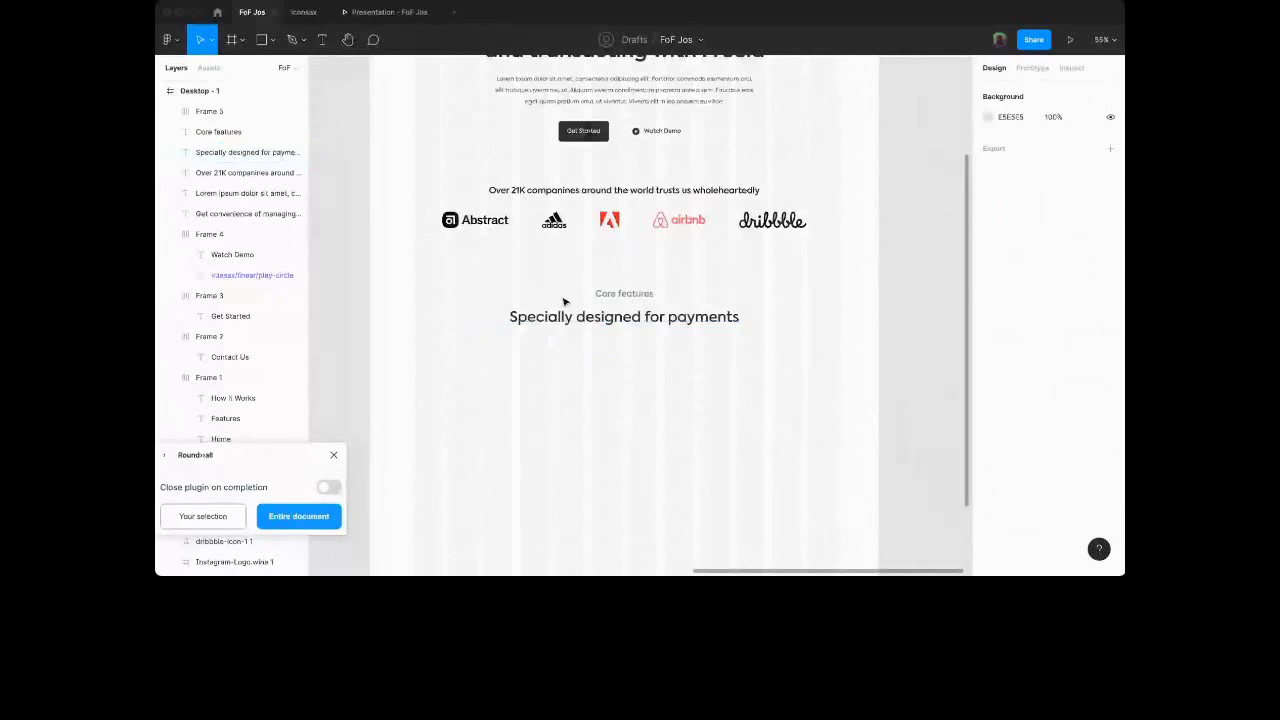
{"action": "scroll", "coordinate": [614, 337], "scroll_direction": "down", "scroll_amount": 1}
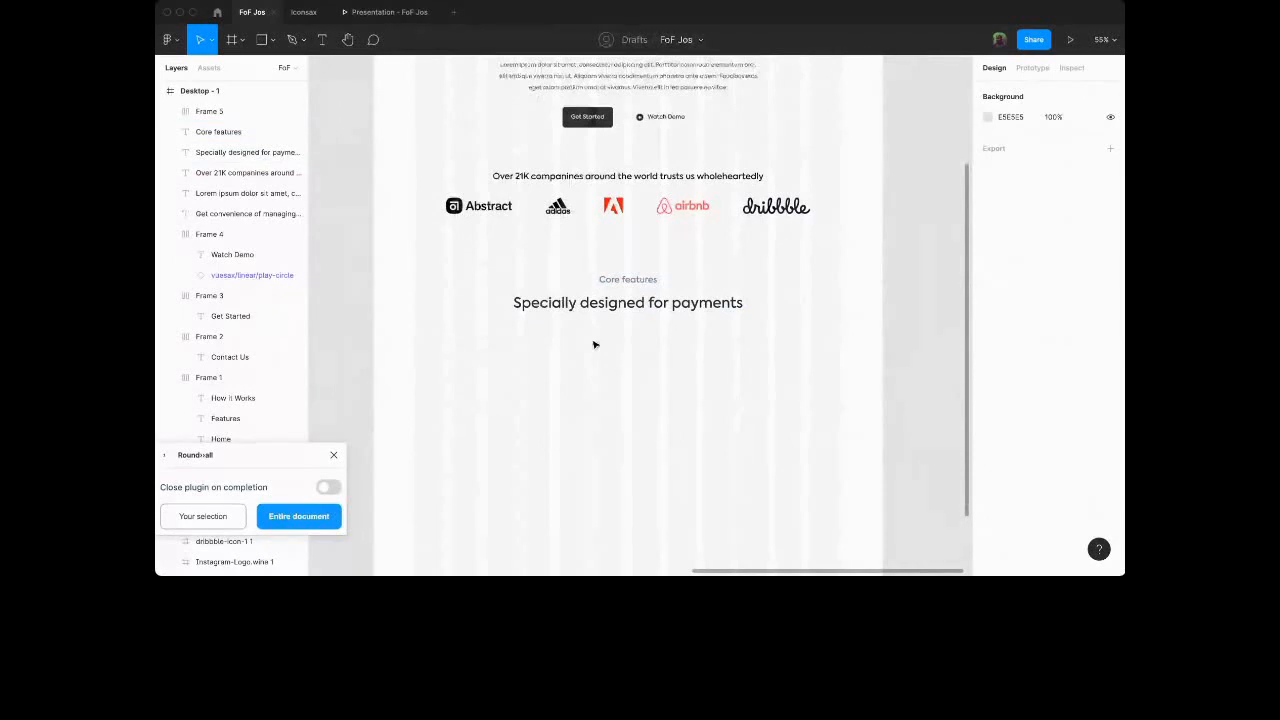
{"action": "scroll", "coordinate": [595, 345], "scroll_direction": "down", "scroll_amount": 3}
{"action": "scroll", "coordinate": [595, 345], "scroll_direction": "left", "scroll_amount": 4}
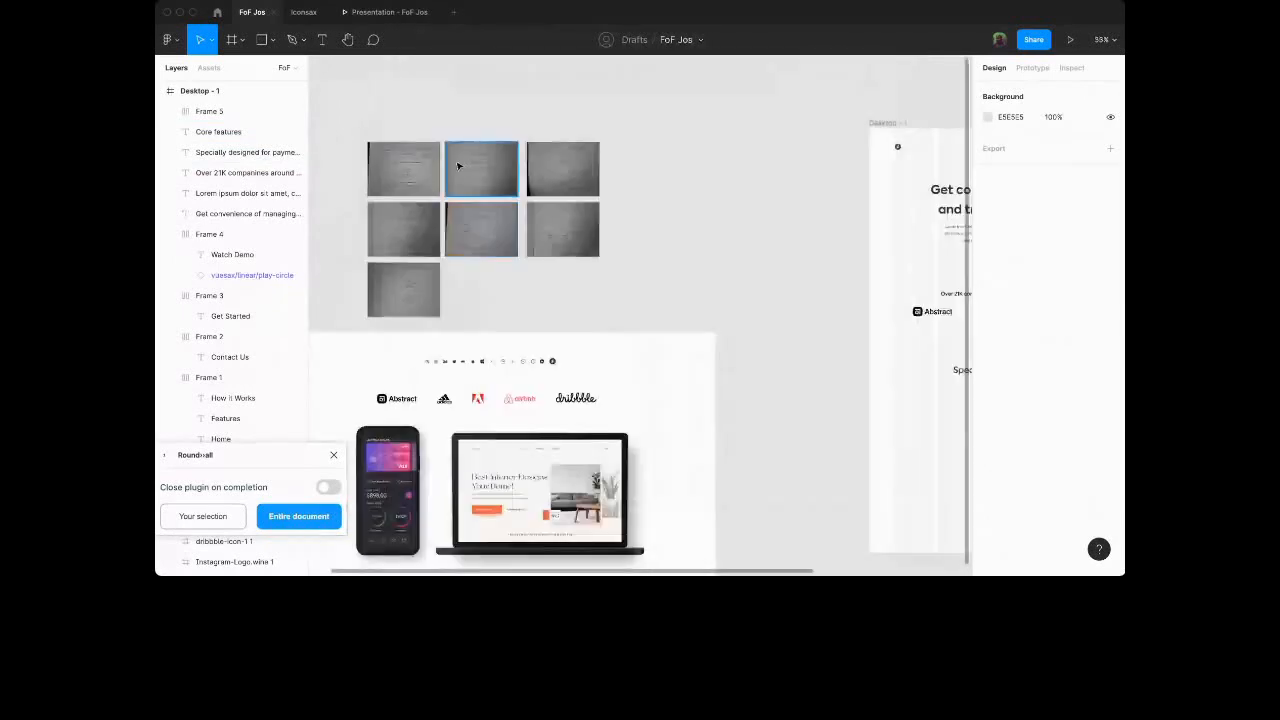
{"action": "scroll", "coordinate": [458, 166], "scroll_direction": "up", "scroll_amount": 8}
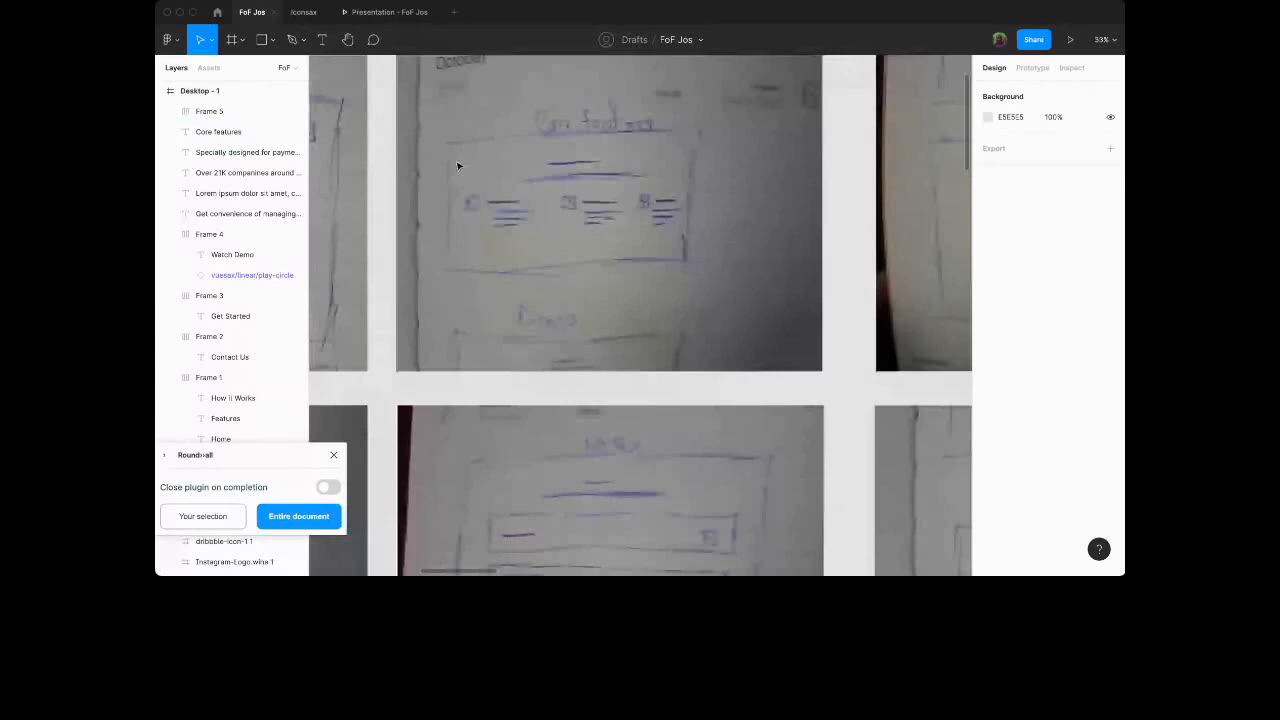
{"action": "scroll", "coordinate": [500, 240], "scroll_direction": "up", "scroll_amount": 3}
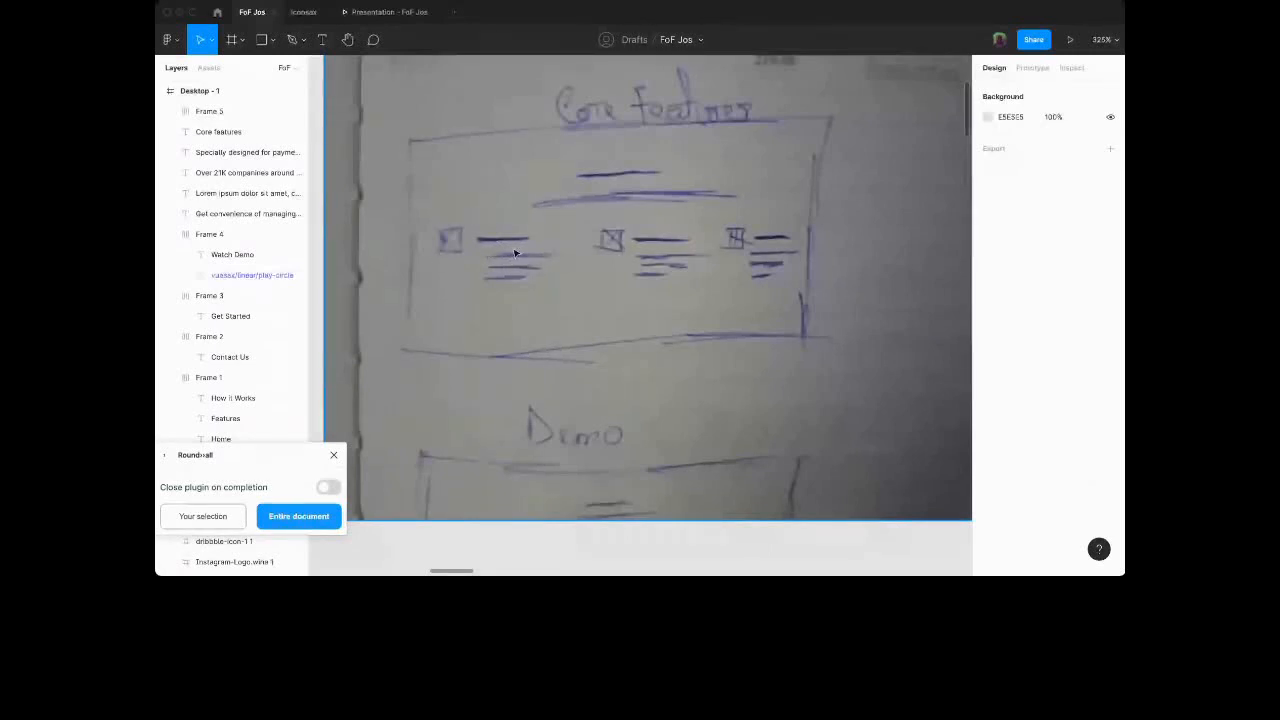
{"action": "scroll", "coordinate": [515, 253], "scroll_direction": "down", "scroll_amount": 5}
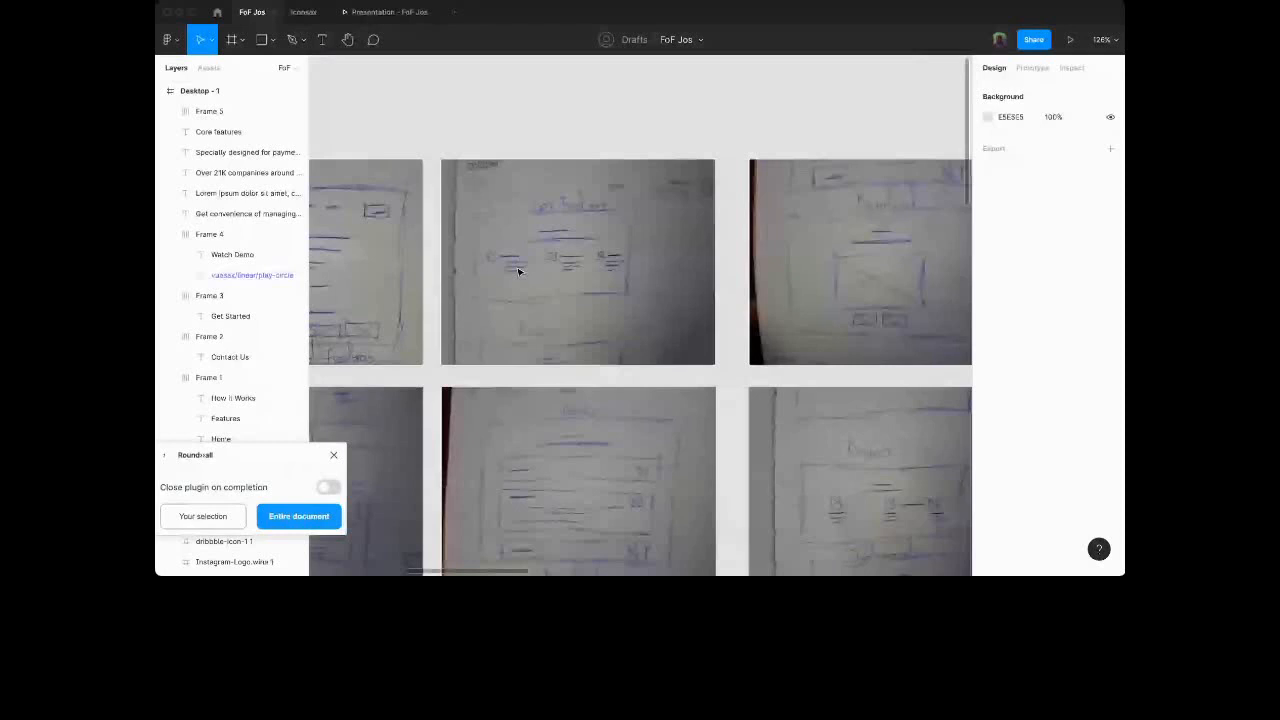
Place a copy of the shield icon below the payments heading and add the text "Safety Guaranteed" beside it.
{"action": "scroll", "coordinate": [518, 270], "scroll_direction": "down", "scroll_amount": 10}
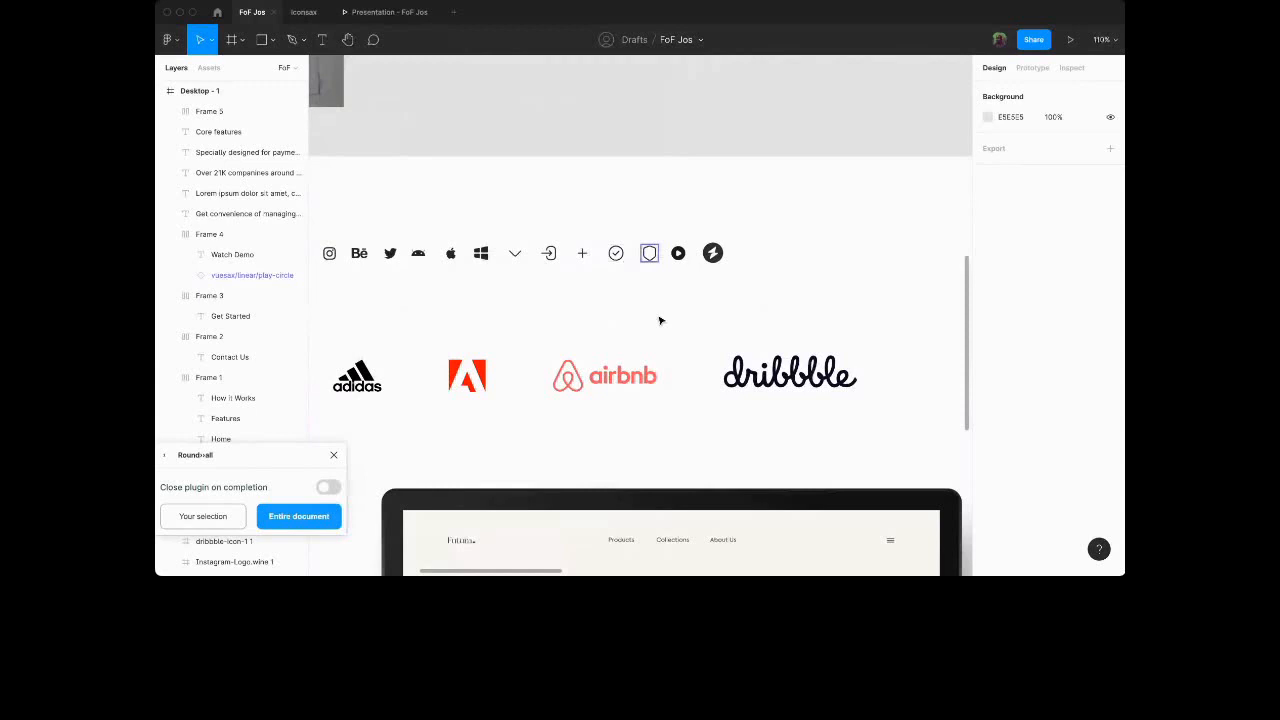
{"action": "left_click_drag", "start_coordinate": [650, 254], "coordinate": [583, 364]}
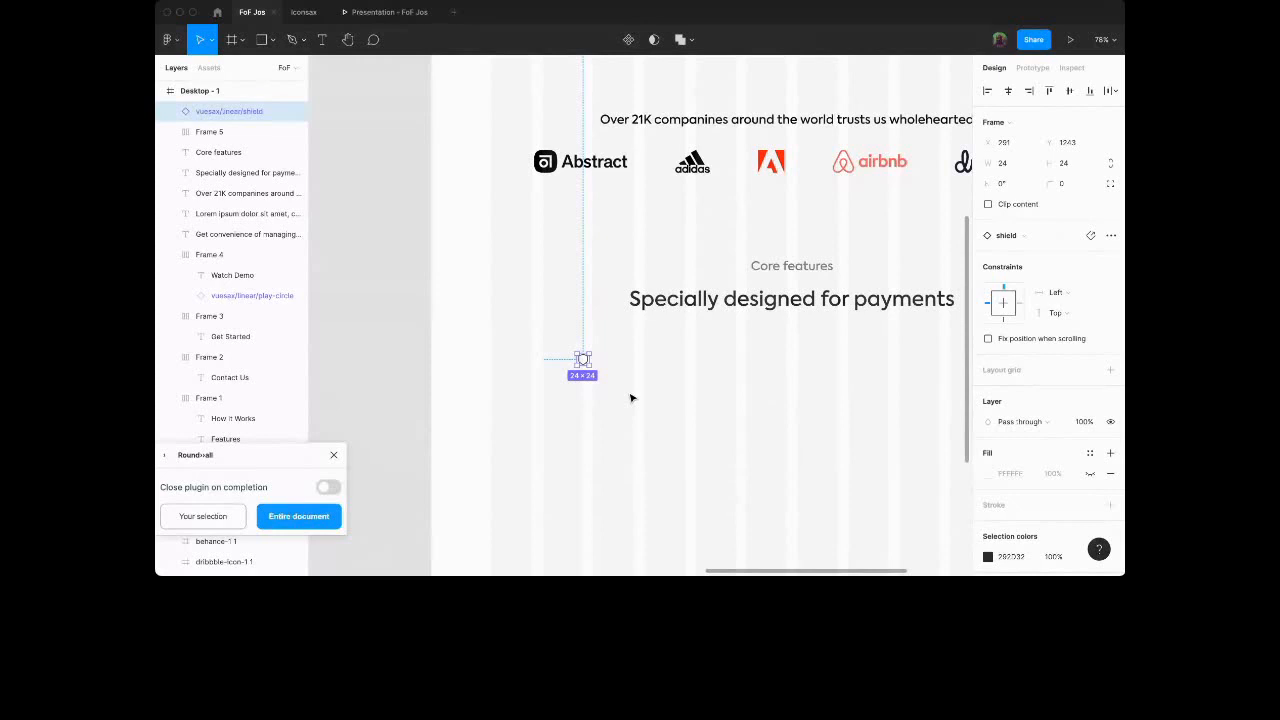
{"action": "scroll", "coordinate": [631, 398], "scroll_direction": "up", "scroll_amount": 5}
{"action": "key", "text": "t"}
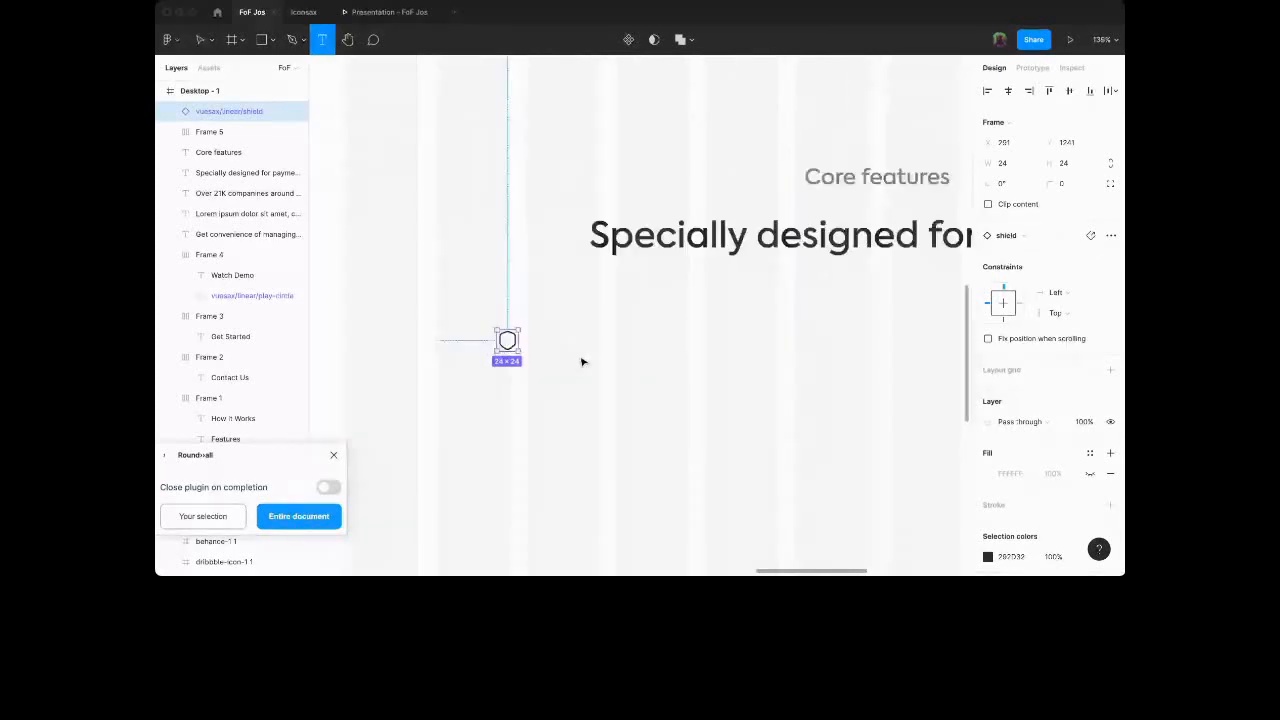
{"action": "left_click", "coordinate": [545, 345]}
{"action": "type", "text": "S"}
{"action": "key", "text": "Escape"}
{"action": "type", "text": "afet"}
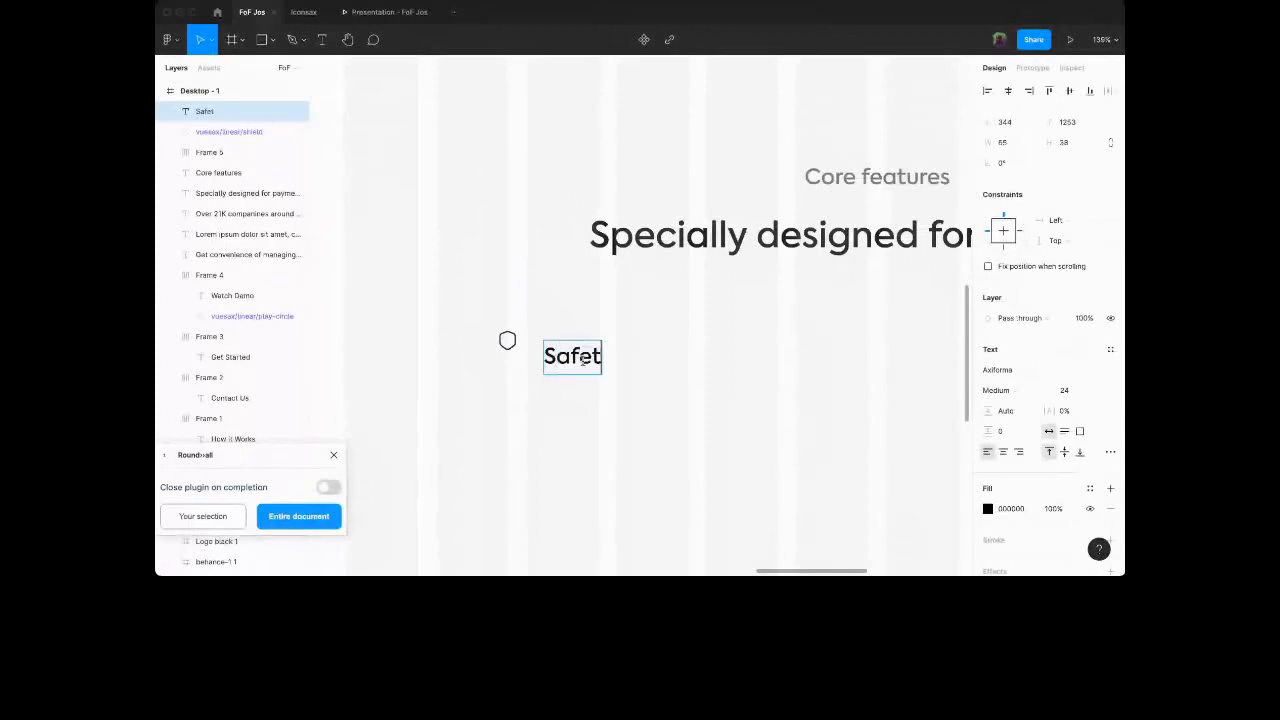
{"action": "type", "text": "y Guara"}
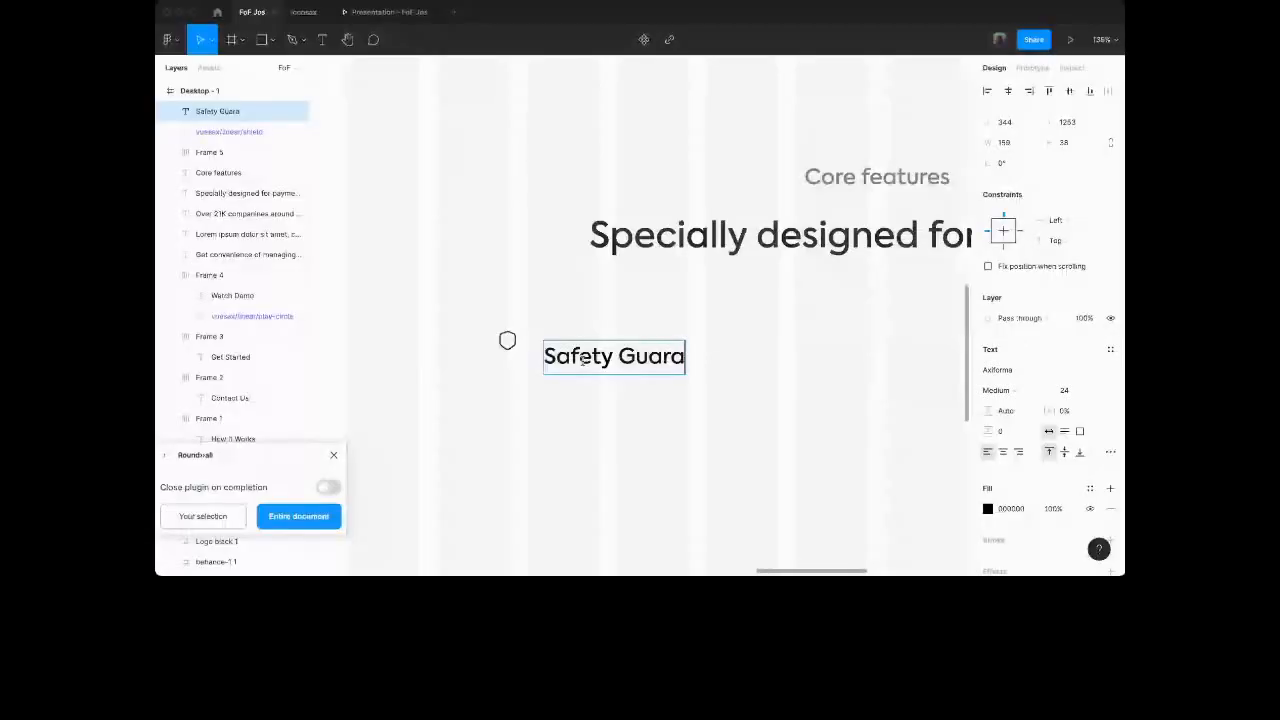
{"action": "type", "text": "nteed"}
{"action": "key", "text": "Escape"}
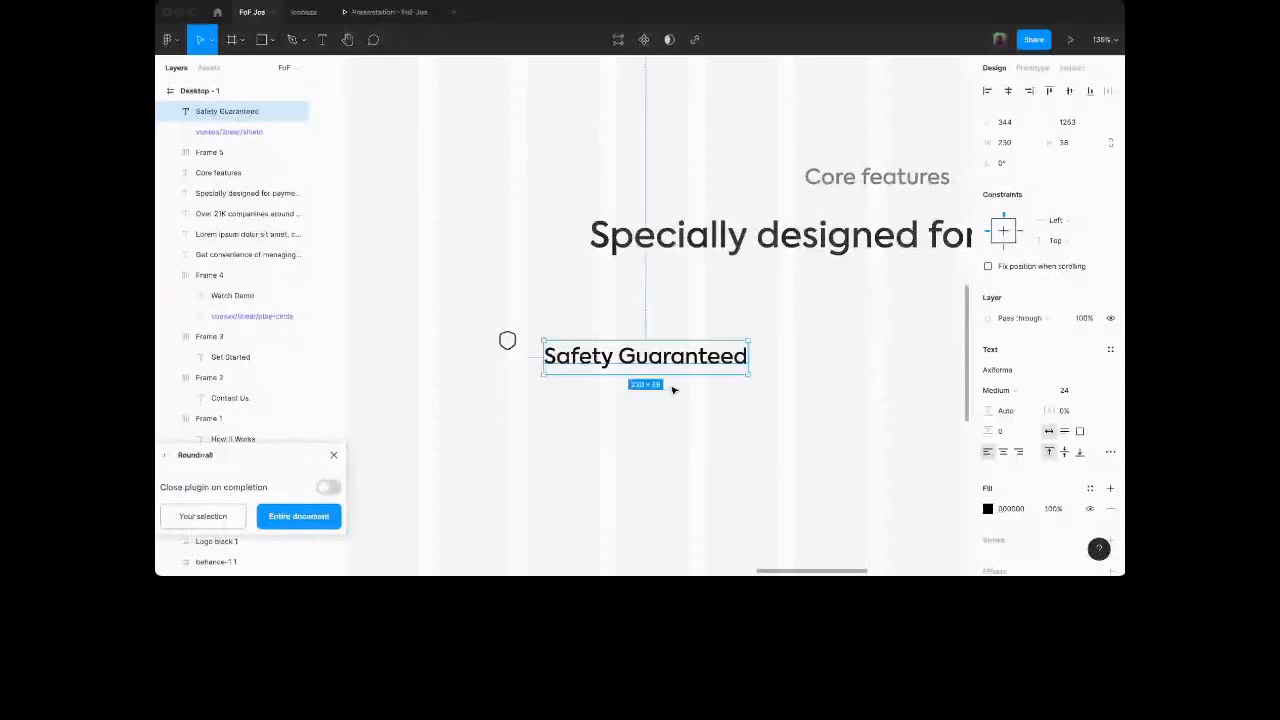
Align the "Safety Guaranteed" text vertically with the shield icon and nudge it closer to the icon, to X 339.
{"action": "mouse_move", "coordinate": [643, 362]}
{"action": "left_mouse_down"}
{"action": "mouse_move", "coordinate": [659, 336]}
{"action": "mouse_move", "coordinate": [652, 344]}
{"action": "left_mouse_up"}
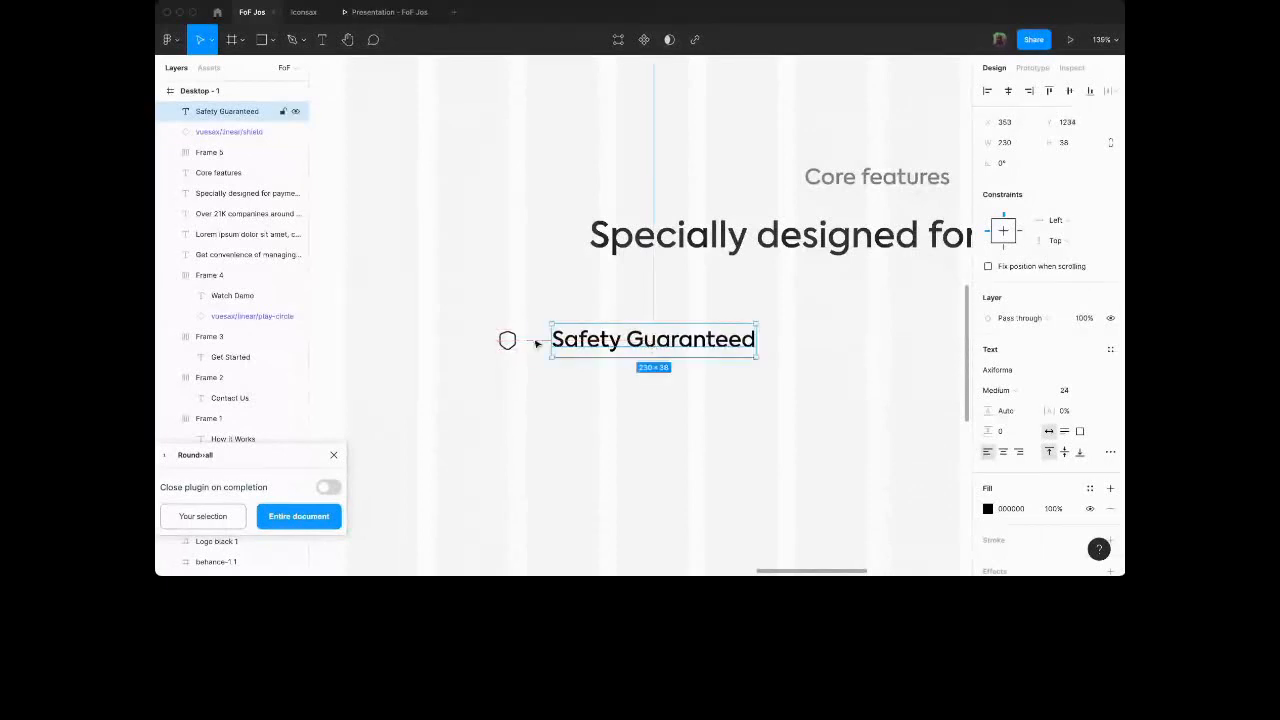
{"action": "key", "text": "alt"}
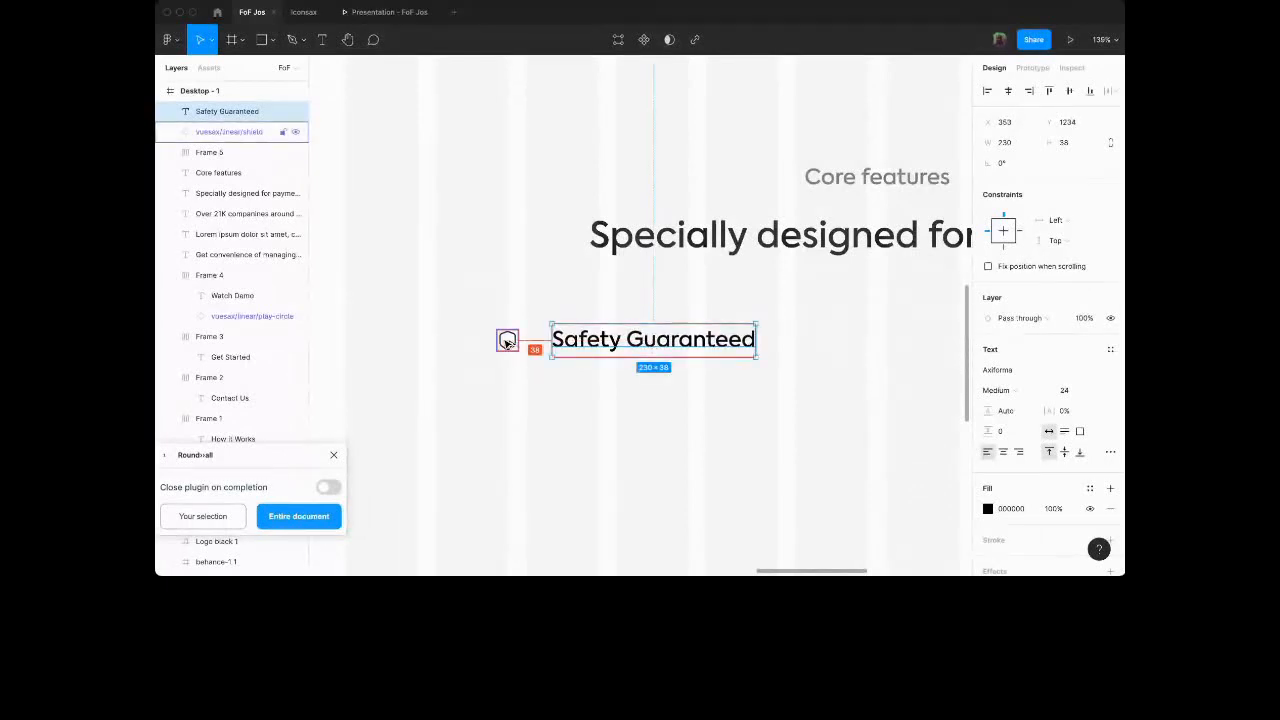
{"action": "key", "text": "Left"}
{"action": "key", "text": "Left"}
{"action": "key", "text": "Left"}
{"action": "key", "text": "Left"}
{"action": "key", "text": "Left"}
{"action": "key", "text": "Left"}
{"action": "key", "text": "Left"}
{"action": "key", "text": "Left"}
{"action": "key", "text": "Left"}
{"action": "key", "text": "Left"}
{"action": "key", "text": "Left"}
{"action": "key", "text": "Left"}
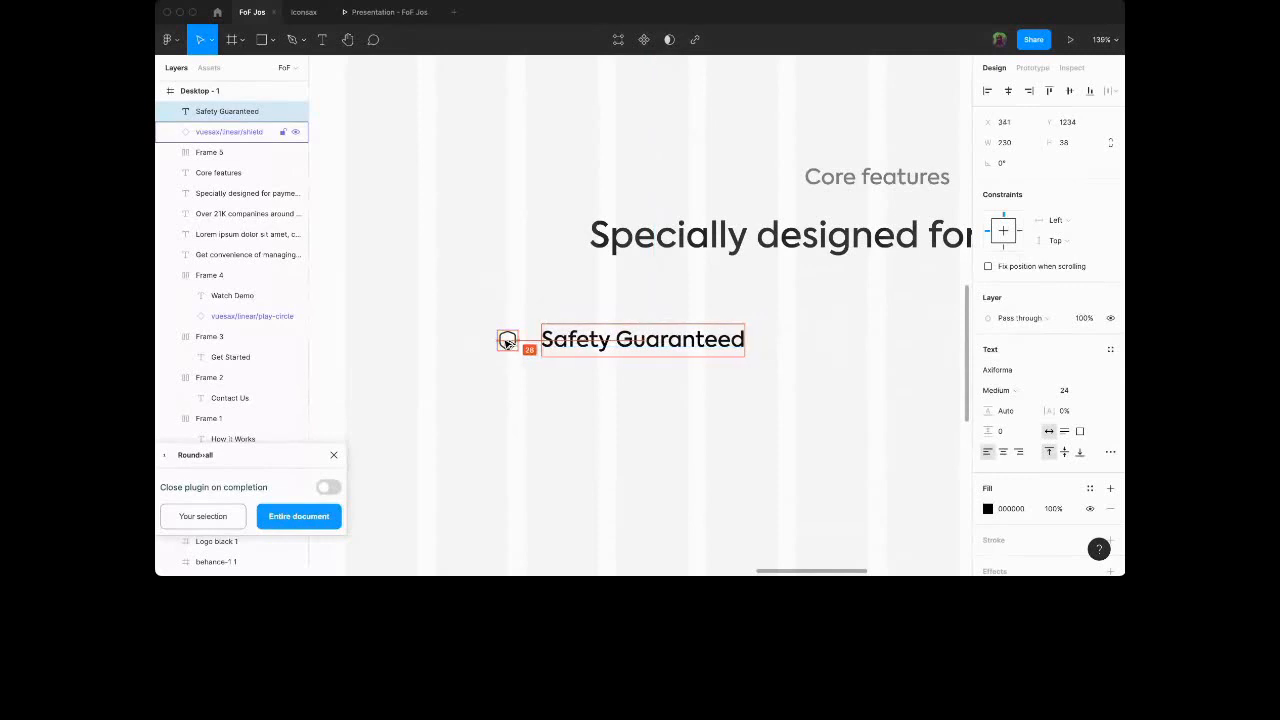
{"action": "key", "text": "Left"}
{"action": "key", "text": "Left"}
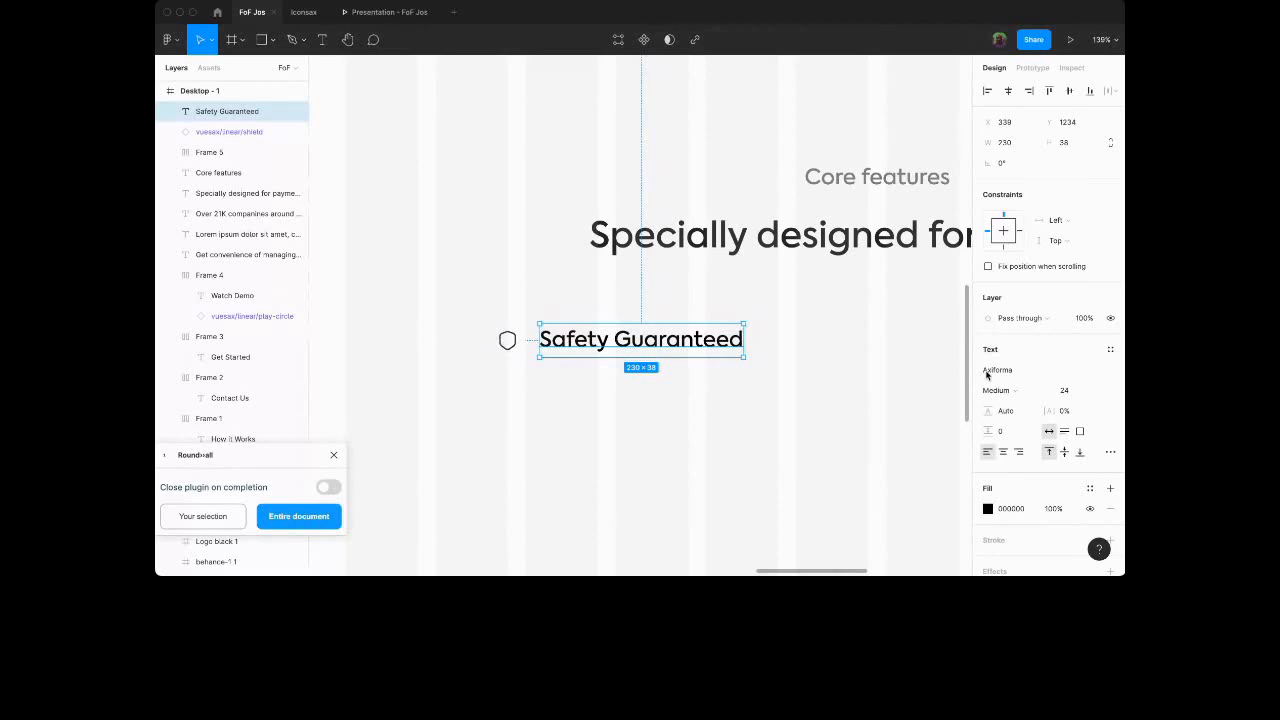
Add a description reading "Freela is super secured" and position it directly under "Safety Guaranteed", left-aligned with that title.
{"action": "type", "text": "Fr"}
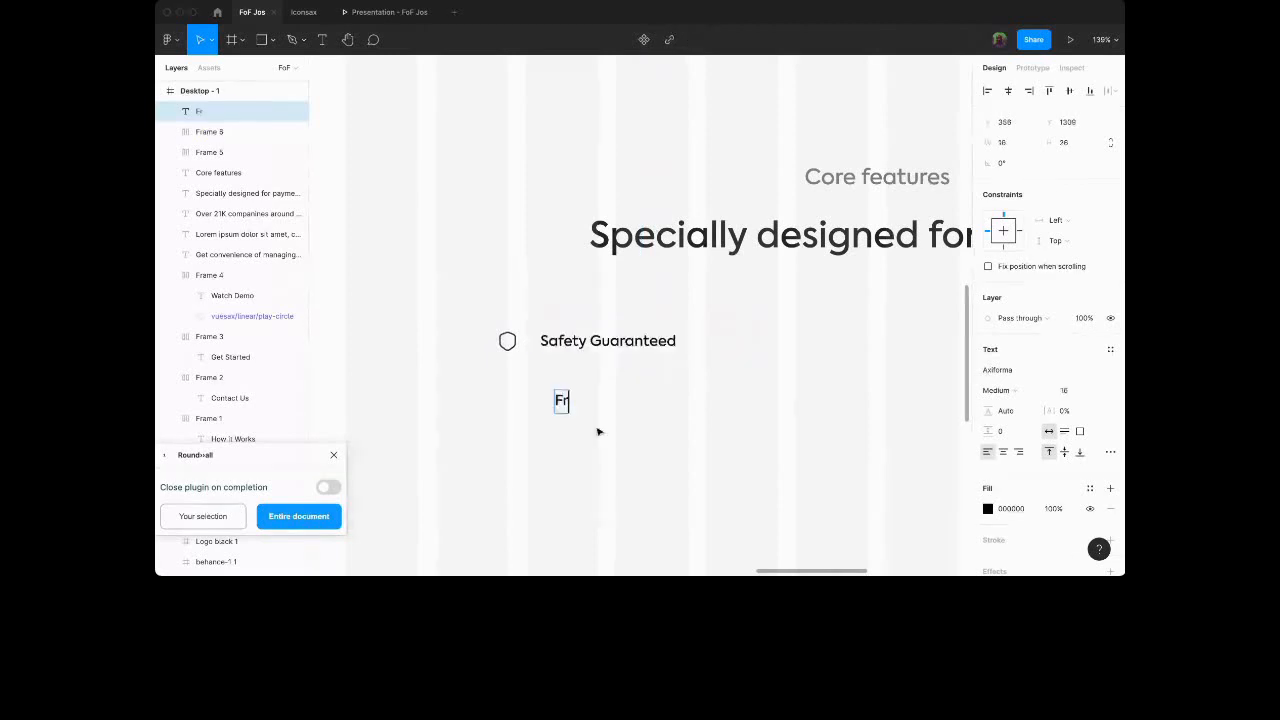
{"action": "type", "text": "eela is"}
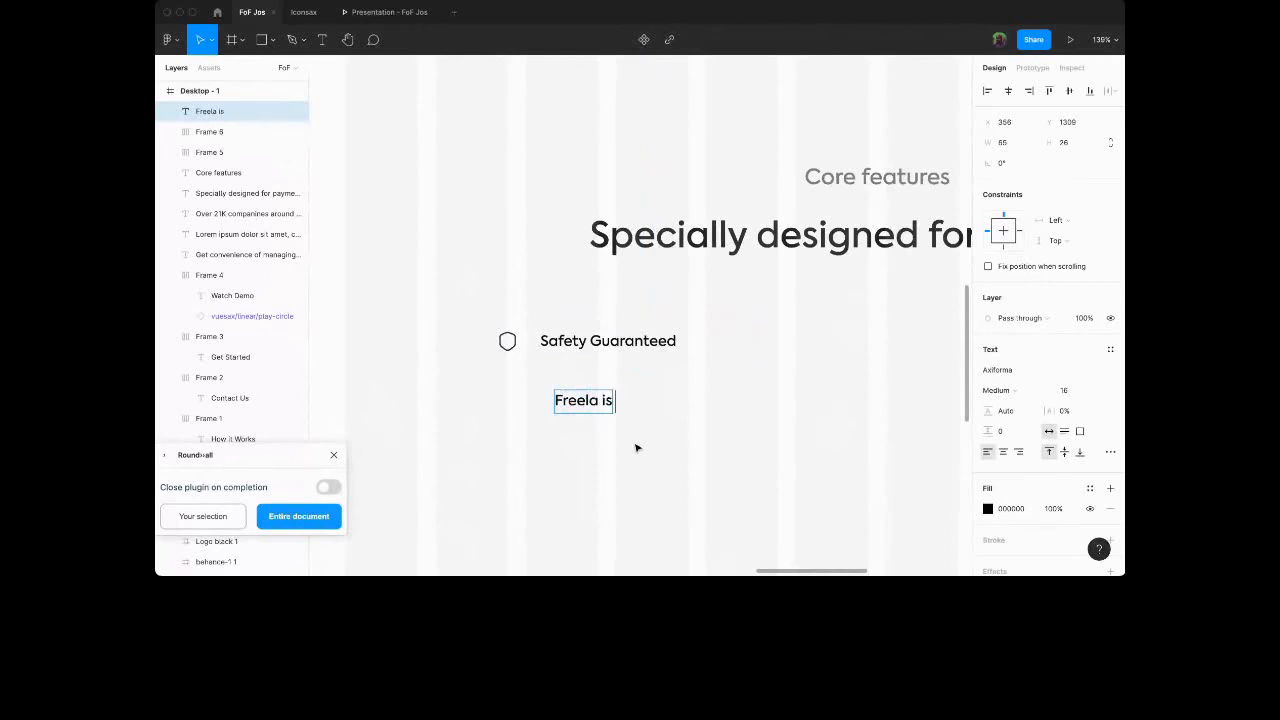
{"action": "type", "text": " super secured"}
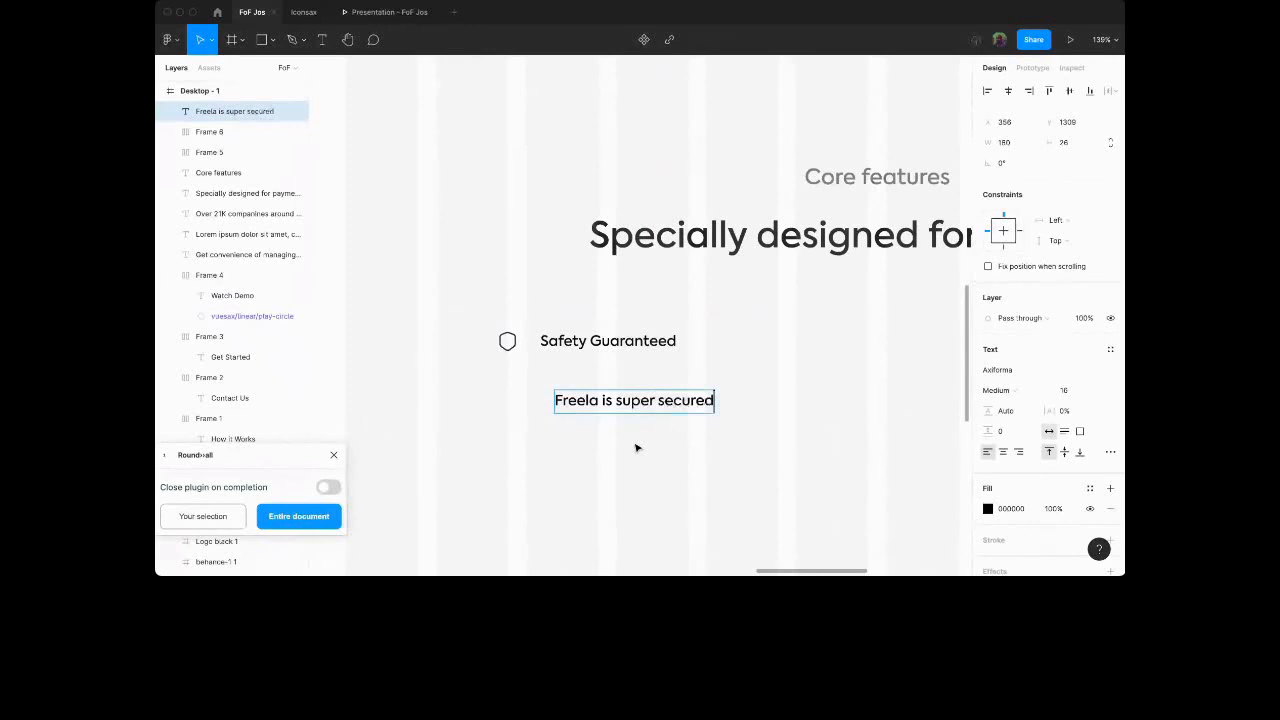
{"action": "key", "text": "Escape"}
{"action": "left_click_drag", "start_coordinate": [636, 402], "coordinate": [594, 337]}
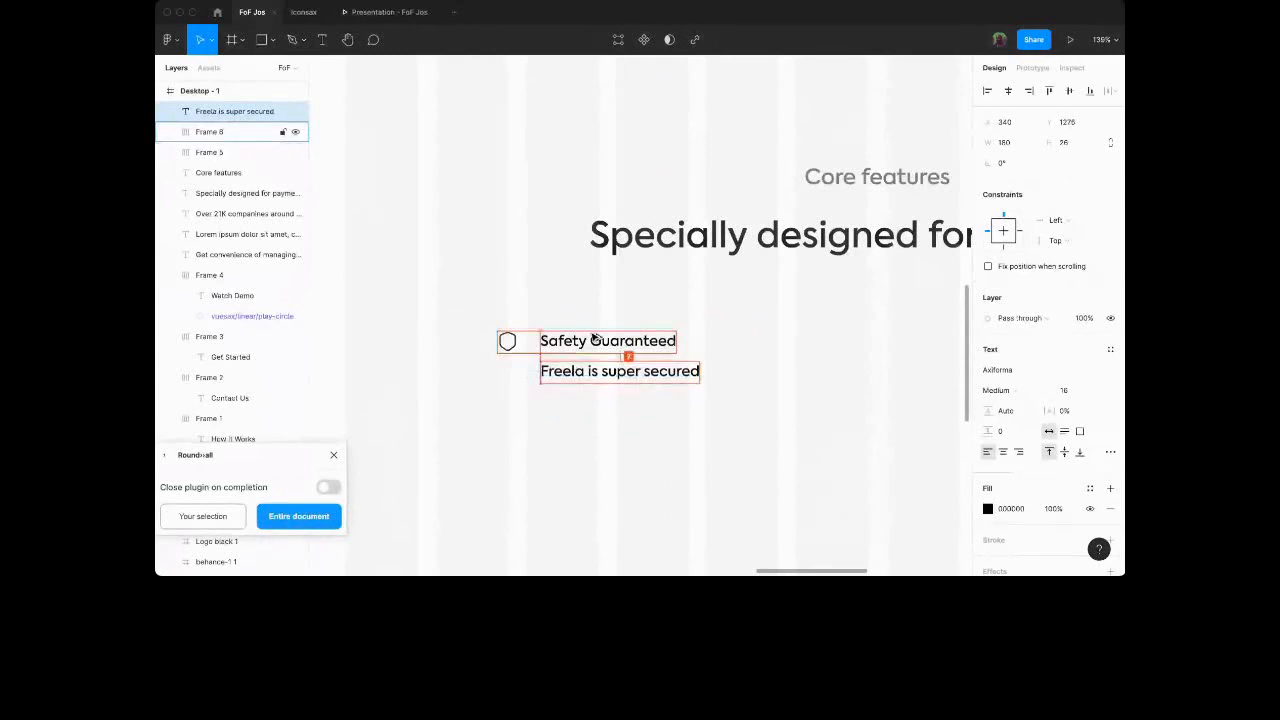
Set the description to Regular weight with gray fill 737373 and extend its text with "so you don't need to worry about data privacy".
{"action": "left_click", "coordinate": [1012, 390]}
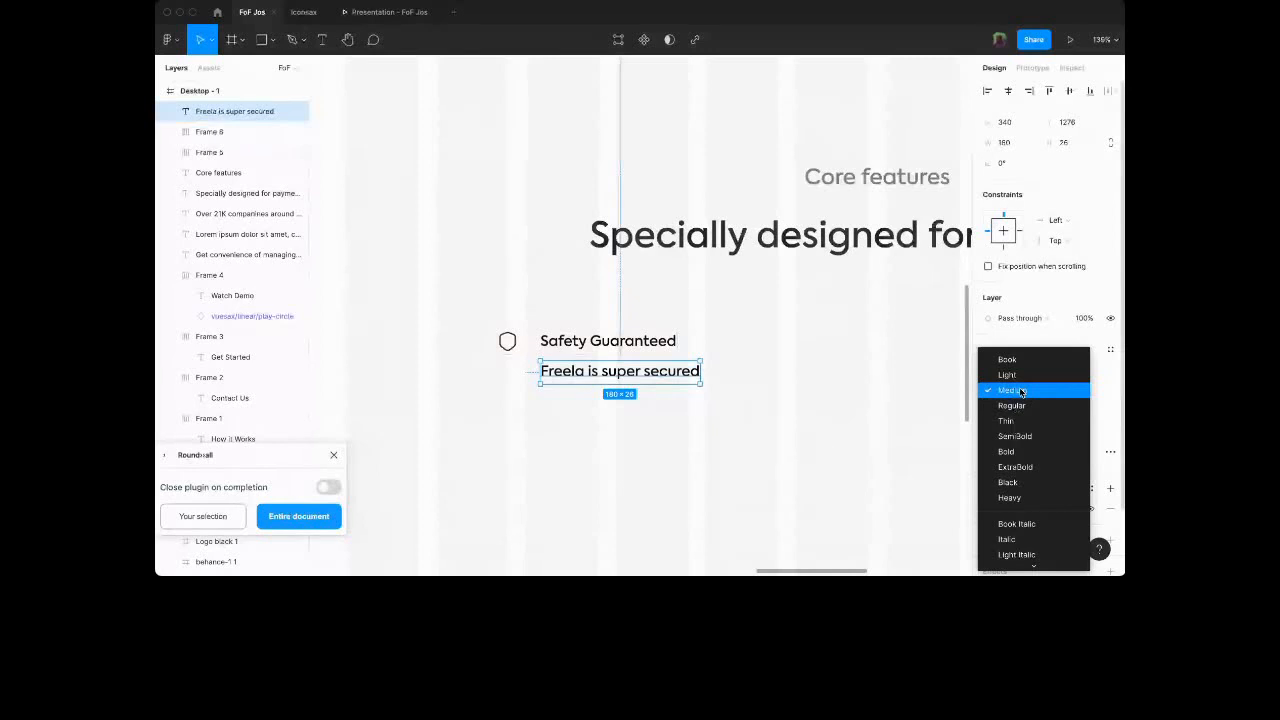
{"action": "left_click", "coordinate": [1058, 406]}
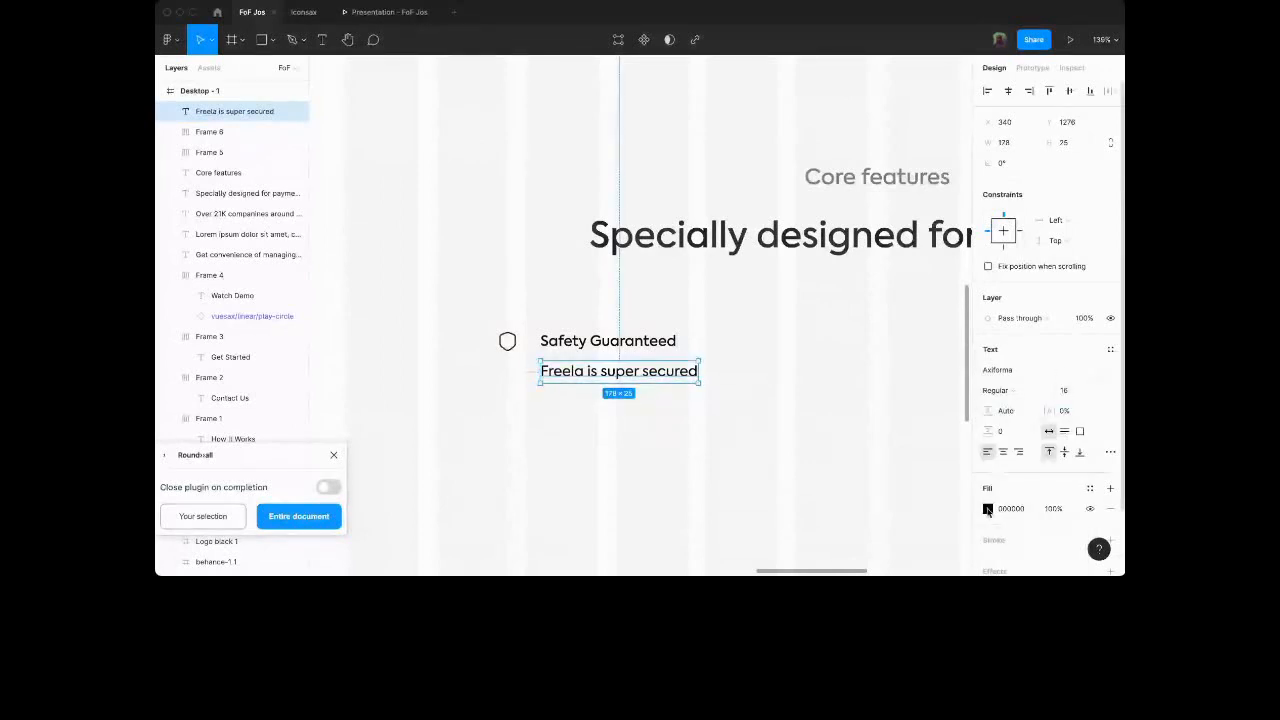
{"action": "left_click", "coordinate": [988, 508]}
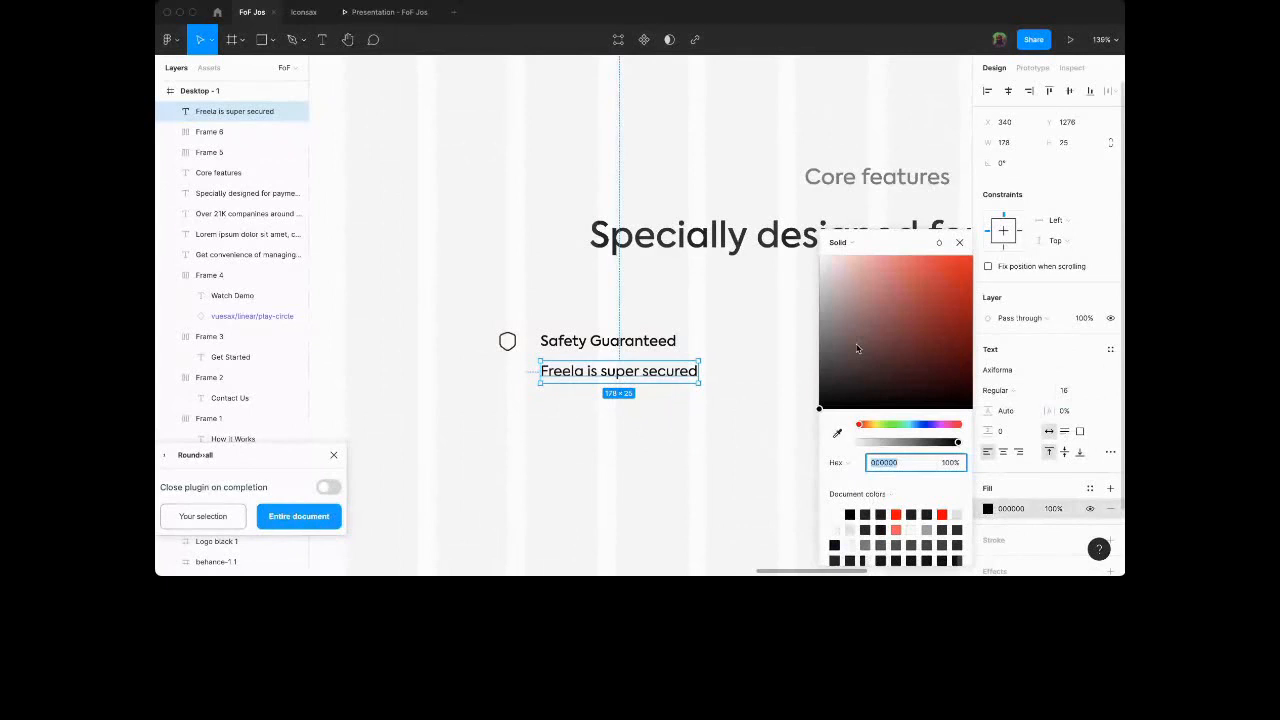
{"action": "left_click_drag", "start_coordinate": [857, 348], "coordinate": [819, 349]}
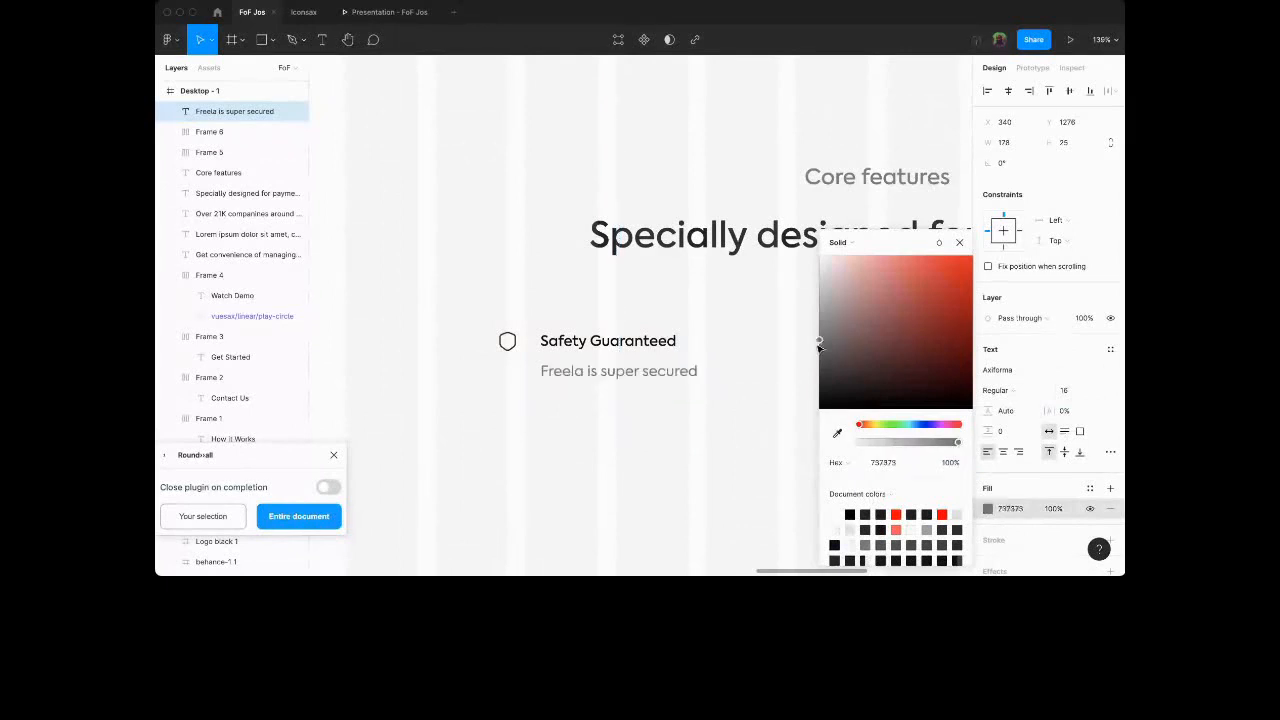
{"action": "left_click", "coordinate": [959, 242]}
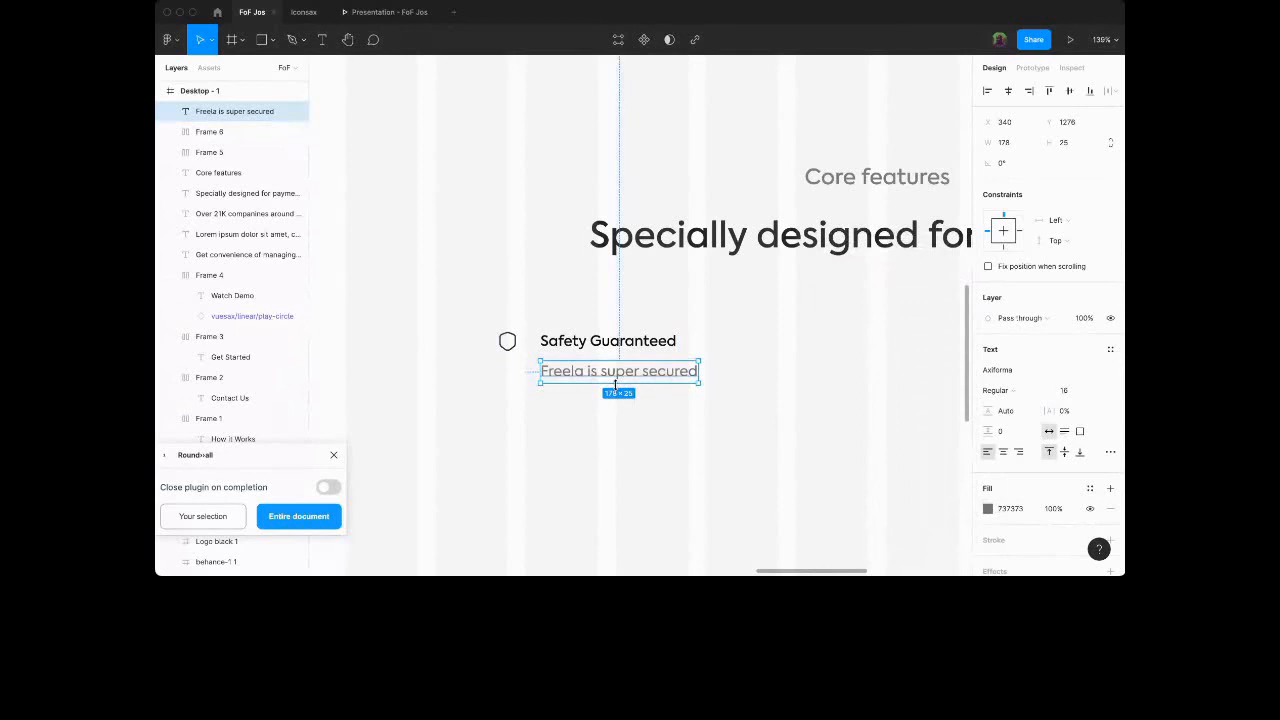
{"action": "key", "text": "Return"}
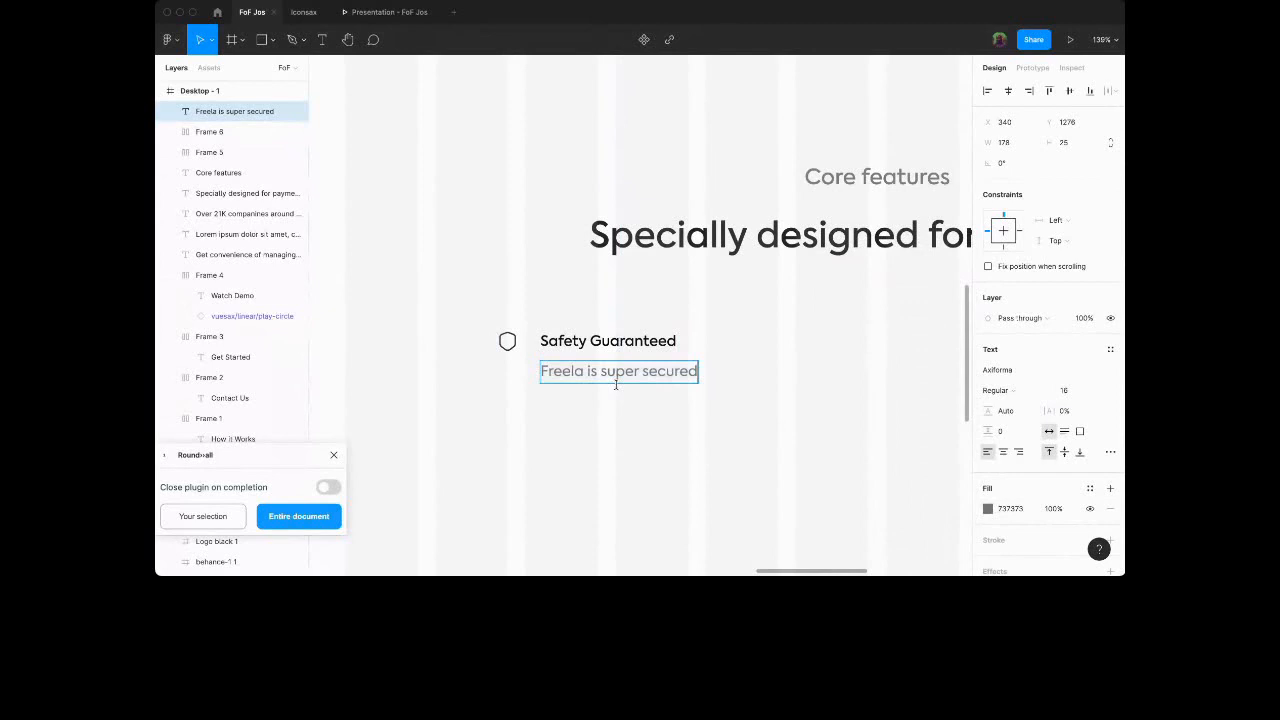
{"action": "type", "text": "so you don't need to worry about data privacy"}
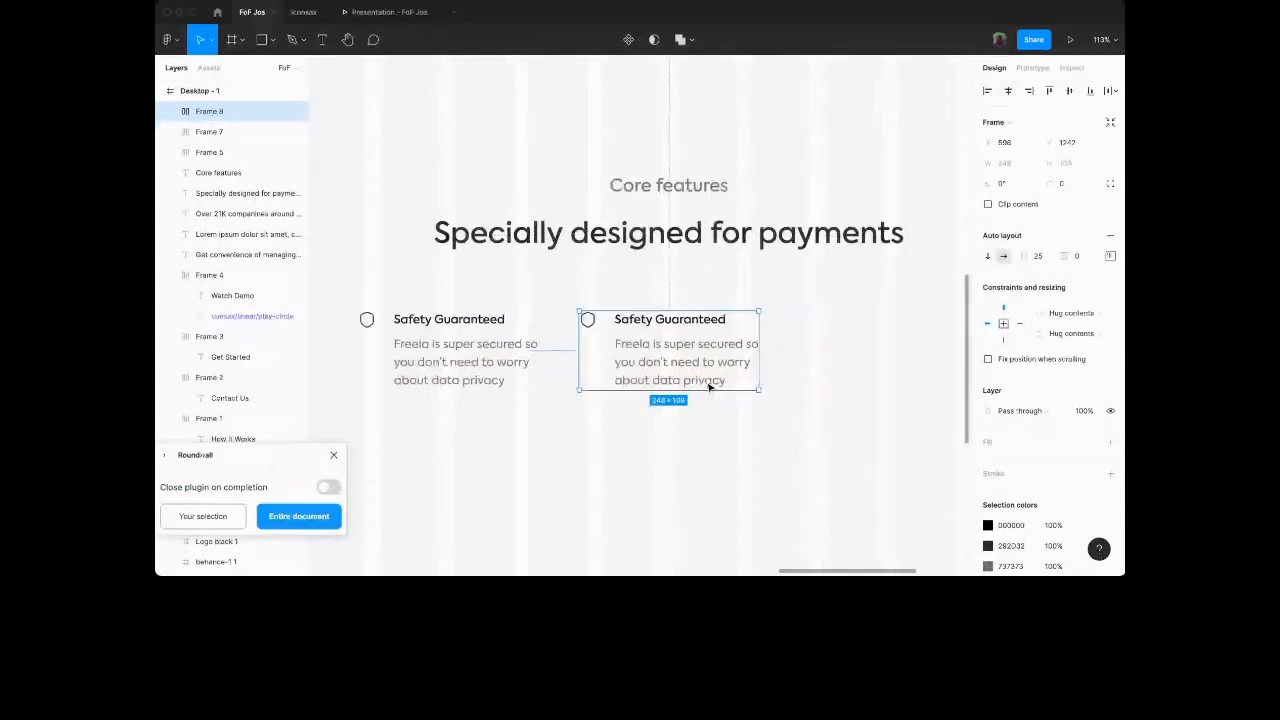
Duplicate the middle Safety Guaranteed card to form a third card at X 908 and center the middle card horizontally in the page.
{"action": "scroll", "coordinate": [710, 387], "scroll_direction": "right", "scroll_amount": 1}
{"action": "left_click_drag", "start_coordinate": [632, 343], "coordinate": [853, 344]}
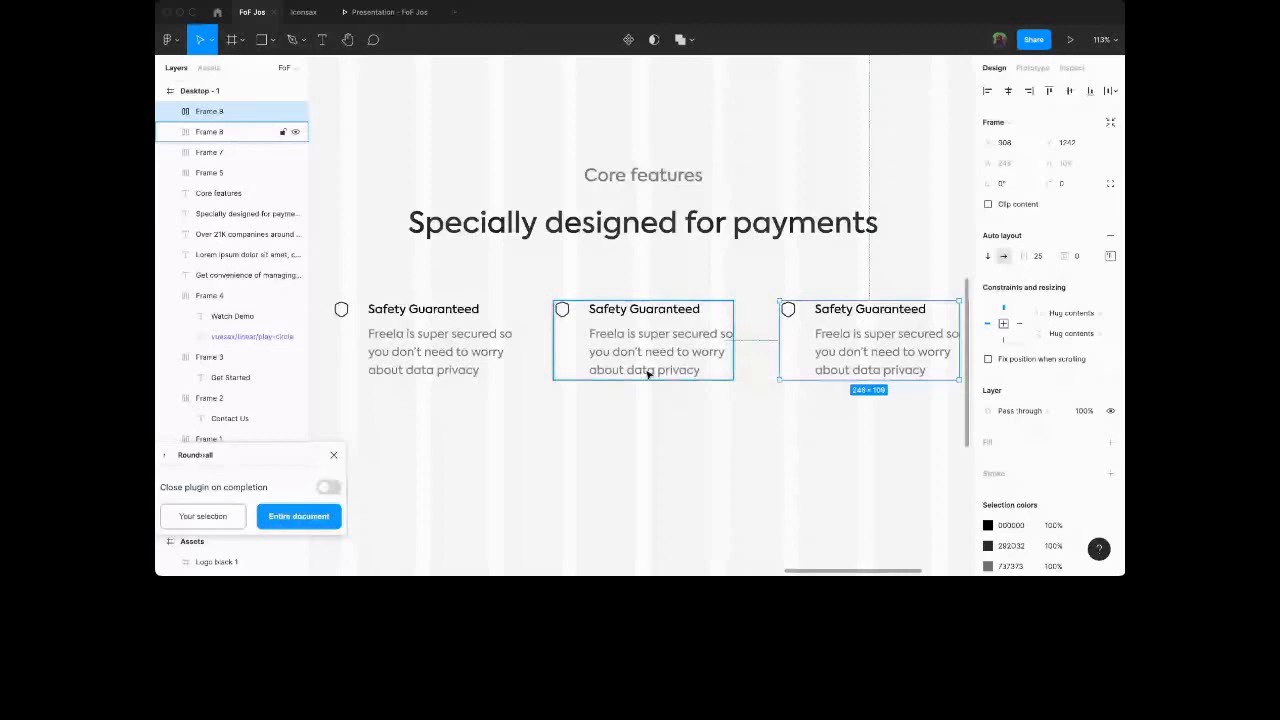
{"action": "scroll", "coordinate": [648, 372], "scroll_direction": "down", "scroll_amount": 5}
{"action": "left_click", "coordinate": [734, 409]}
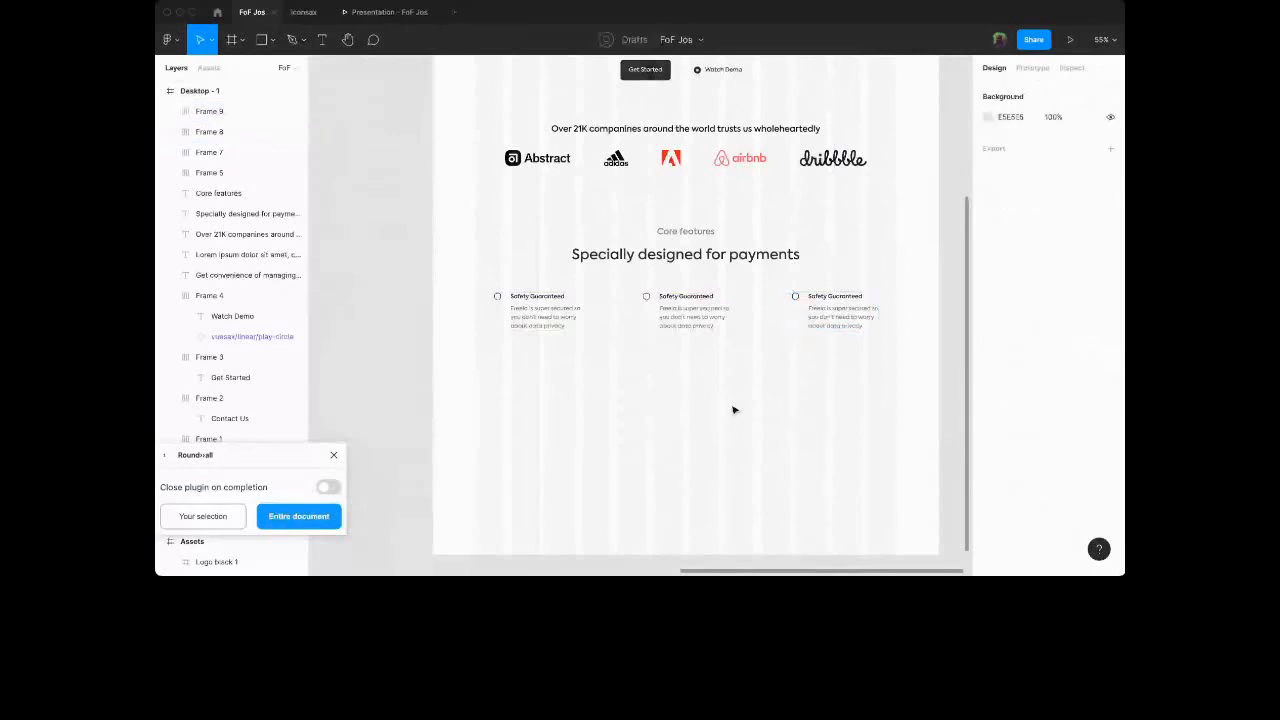
{"action": "left_click", "coordinate": [690, 309]}
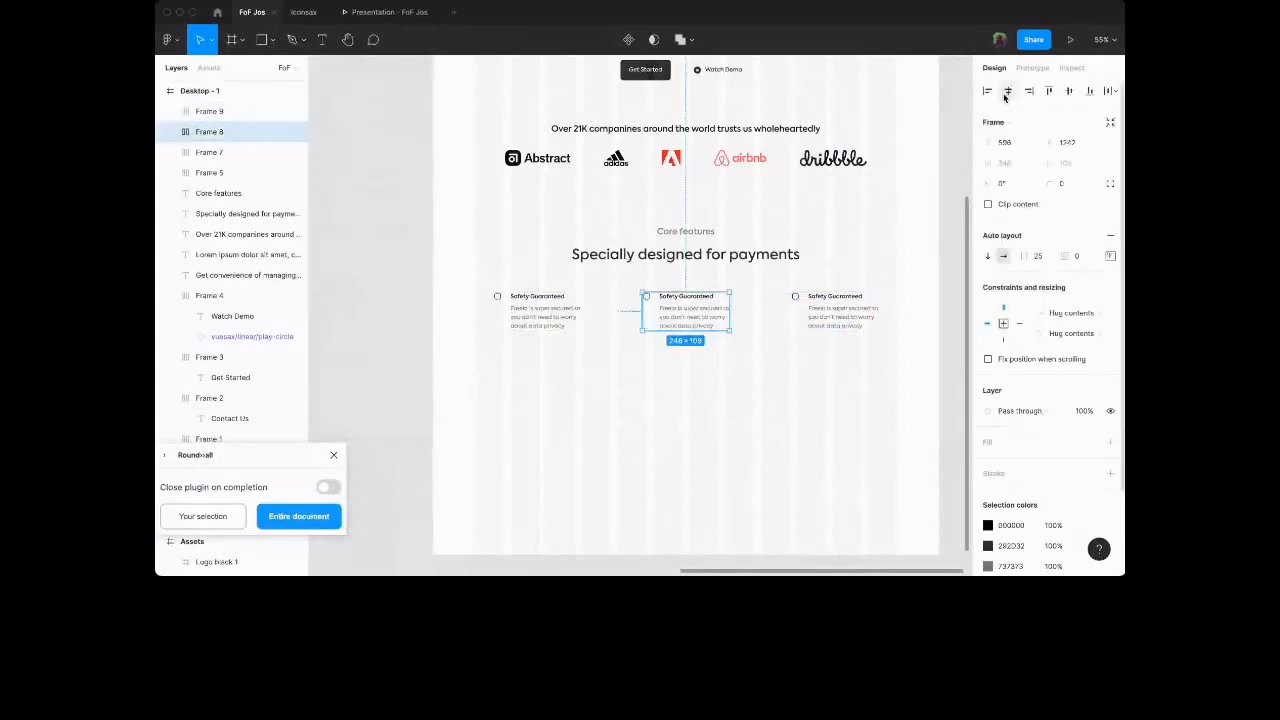
{"action": "left_click", "coordinate": [788, 476]}
Extend the Desktop - 1 frame to a height of 3184 and examine the wireframe sketches of the remaining sections.
{"action": "scroll", "coordinate": [788, 476], "scroll_direction": "down", "scroll_amount": 5}
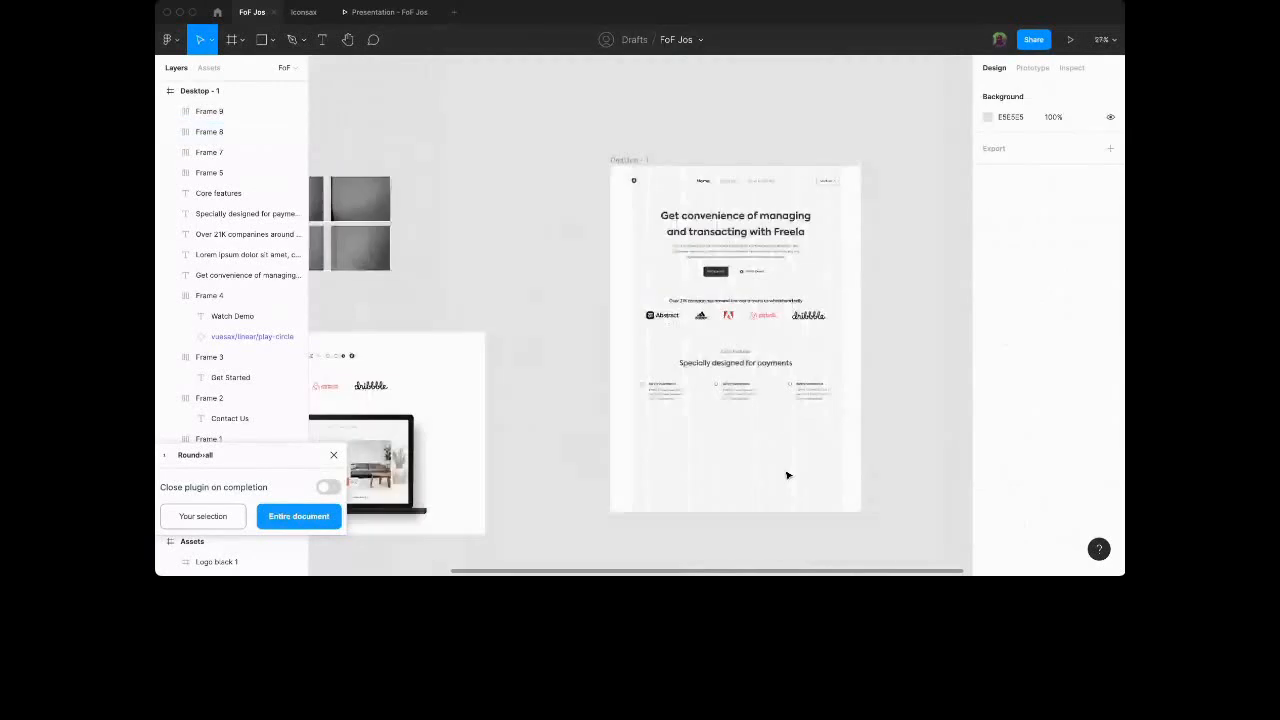
{"action": "left_click", "coordinate": [788, 476]}
{"action": "scroll", "coordinate": [788, 476], "scroll_direction": "down", "scroll_amount": 1}
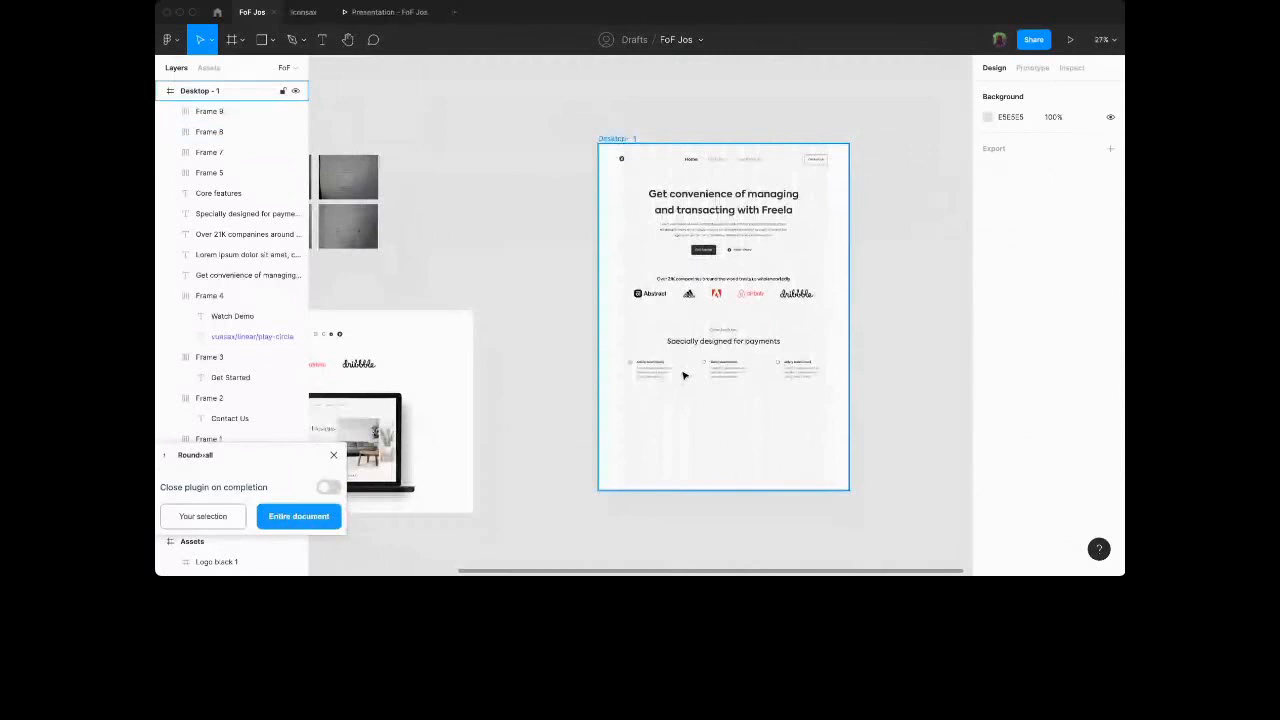
{"action": "scroll", "coordinate": [683, 375], "scroll_direction": "up", "scroll_amount": 10}
{"action": "left_click", "coordinate": [675, 251]}
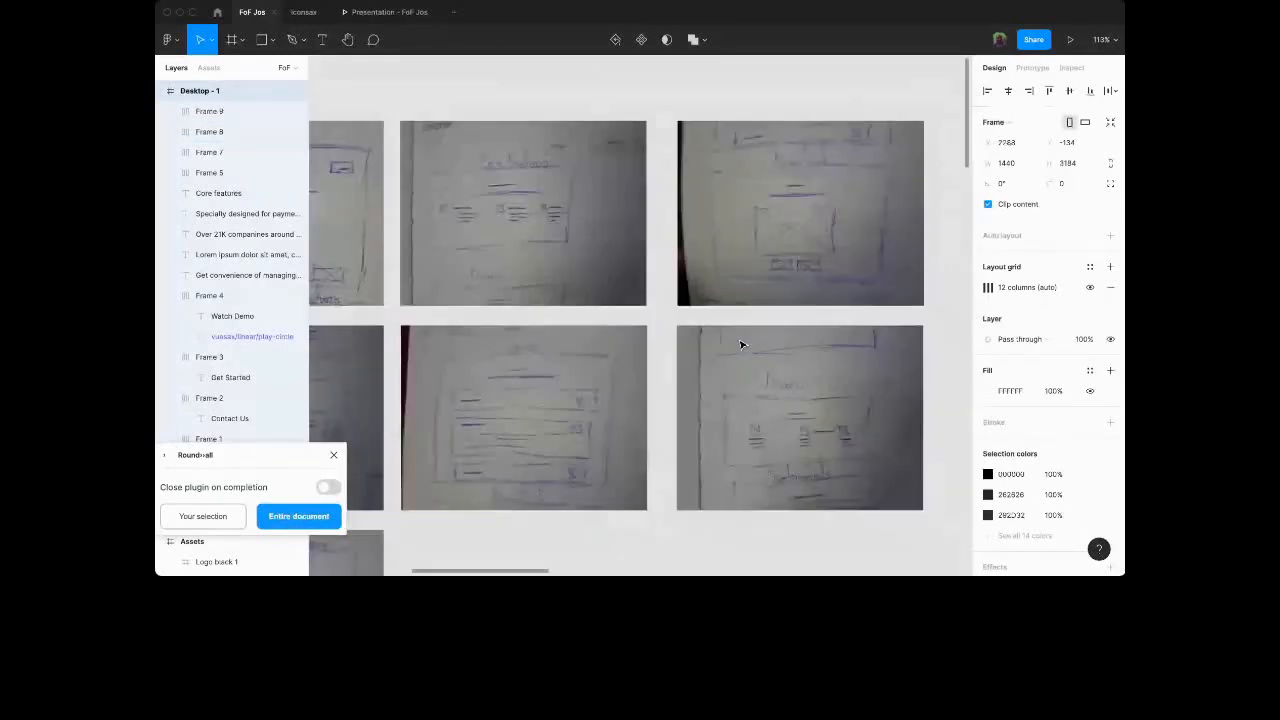
{"action": "scroll", "coordinate": [741, 345], "scroll_direction": "down", "scroll_amount": 1}
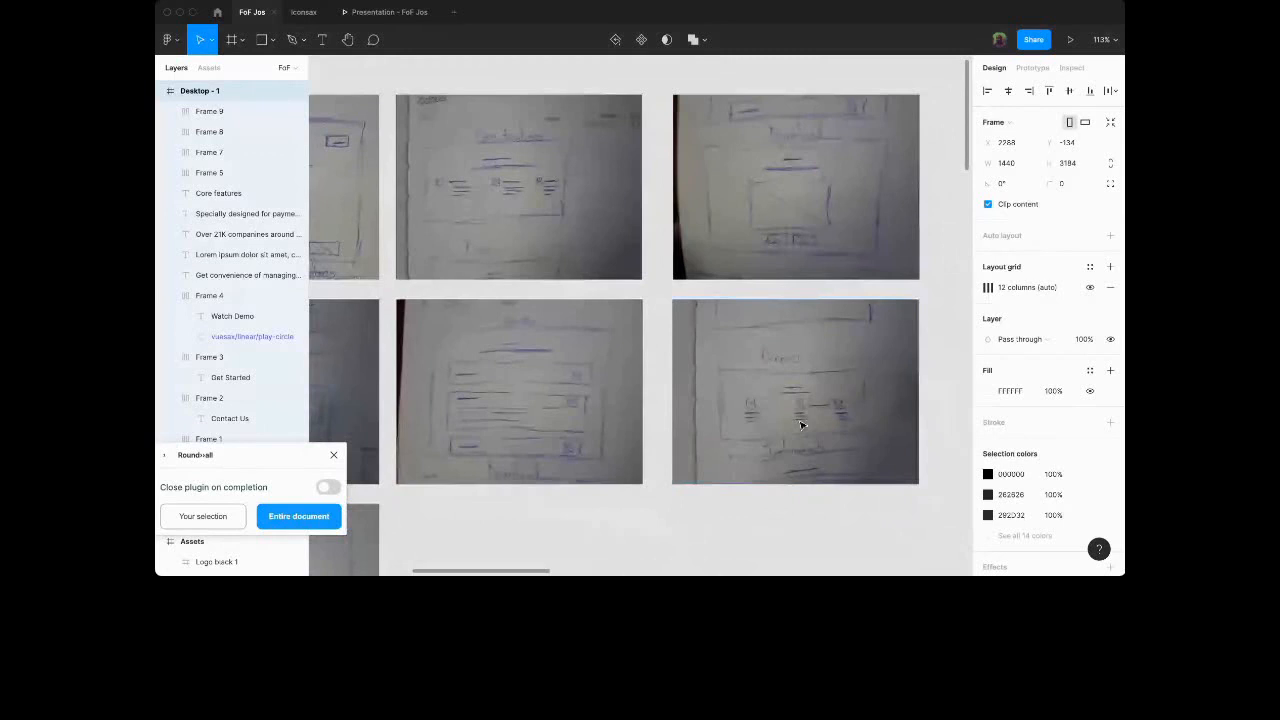
Check the section sketches and paste the iPhone 11 Pro / X mockup into Desktop - 1 below the leftmost feature card.
{"action": "scroll", "coordinate": [800, 425], "scroll_direction": "up", "scroll_amount": 5}
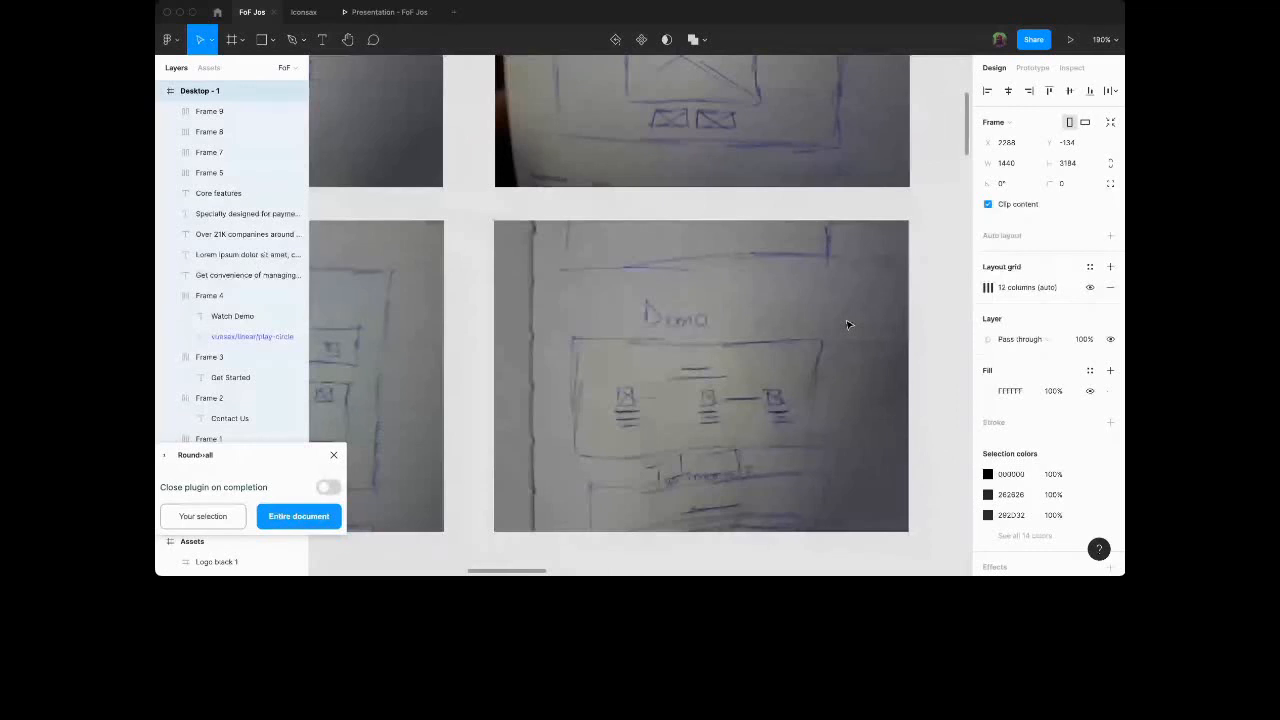
{"action": "scroll", "coordinate": [848, 324], "scroll_direction": "left", "scroll_amount": 10}
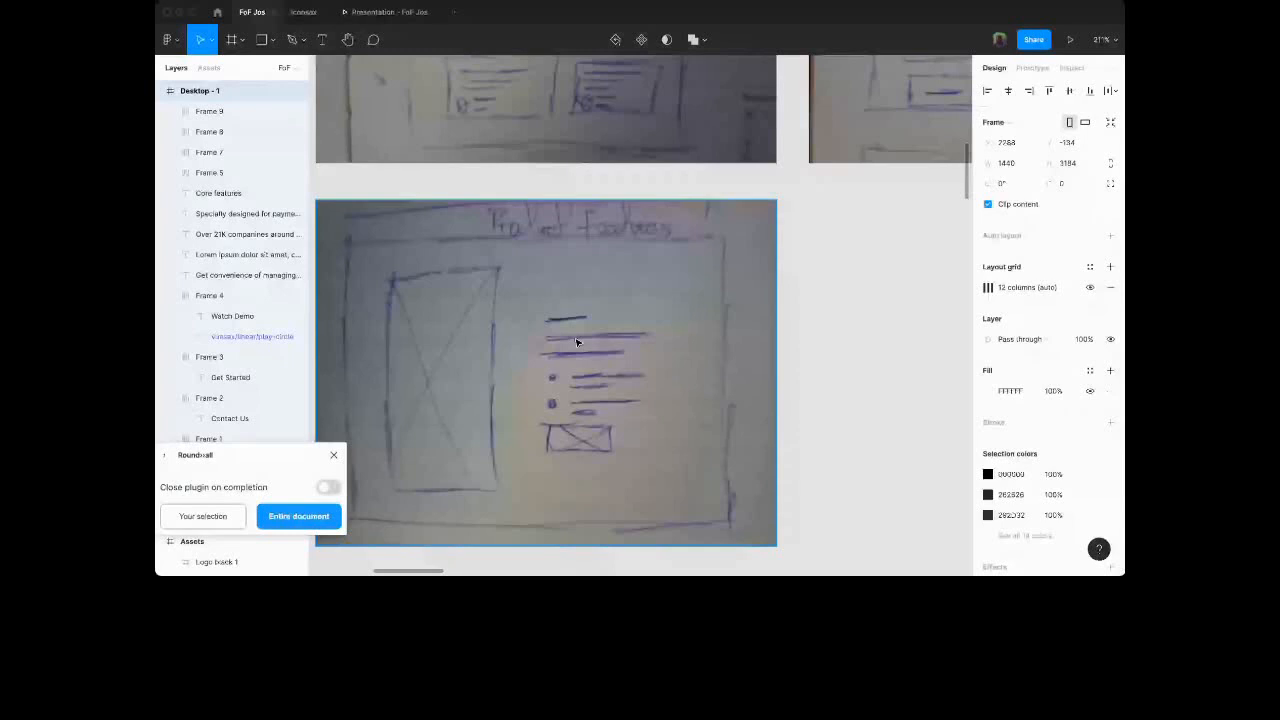
{"action": "key", "text": "ctrl+v"}
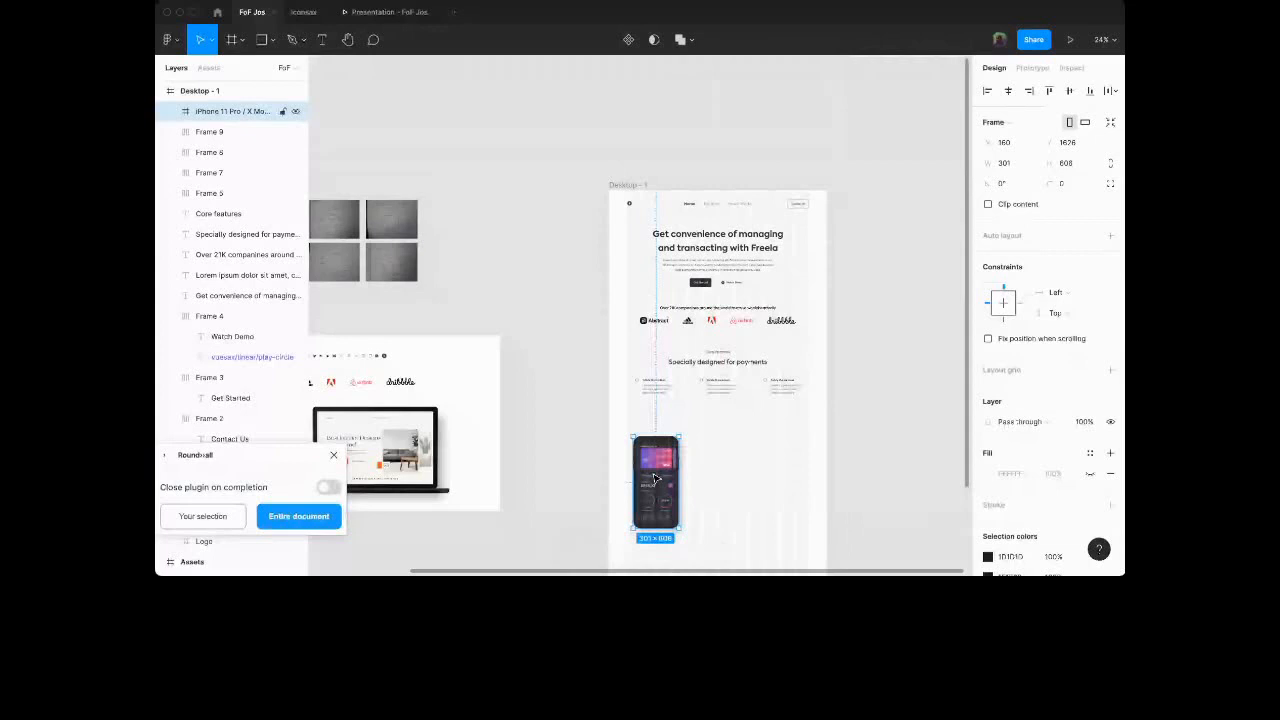
{"action": "scroll", "coordinate": [655, 480], "scroll_direction": "up", "scroll_amount": 5}
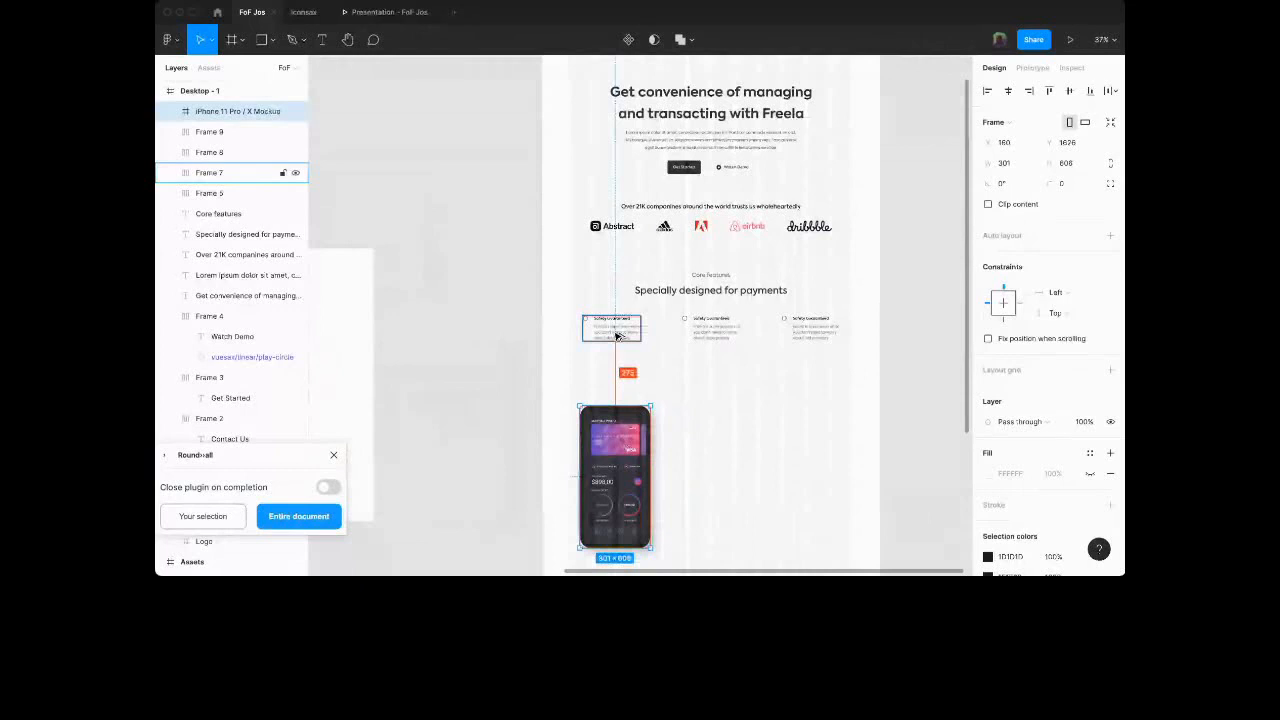
Move the phone mockup up toward the feature cards, placing it at X 240 and about Y 1559.
{"action": "key", "text": "shift+Up"}
{"action": "key", "text": "shift+Up"}
{"action": "key", "text": "shift+Up"}
{"action": "key", "text": "shift+Up"}
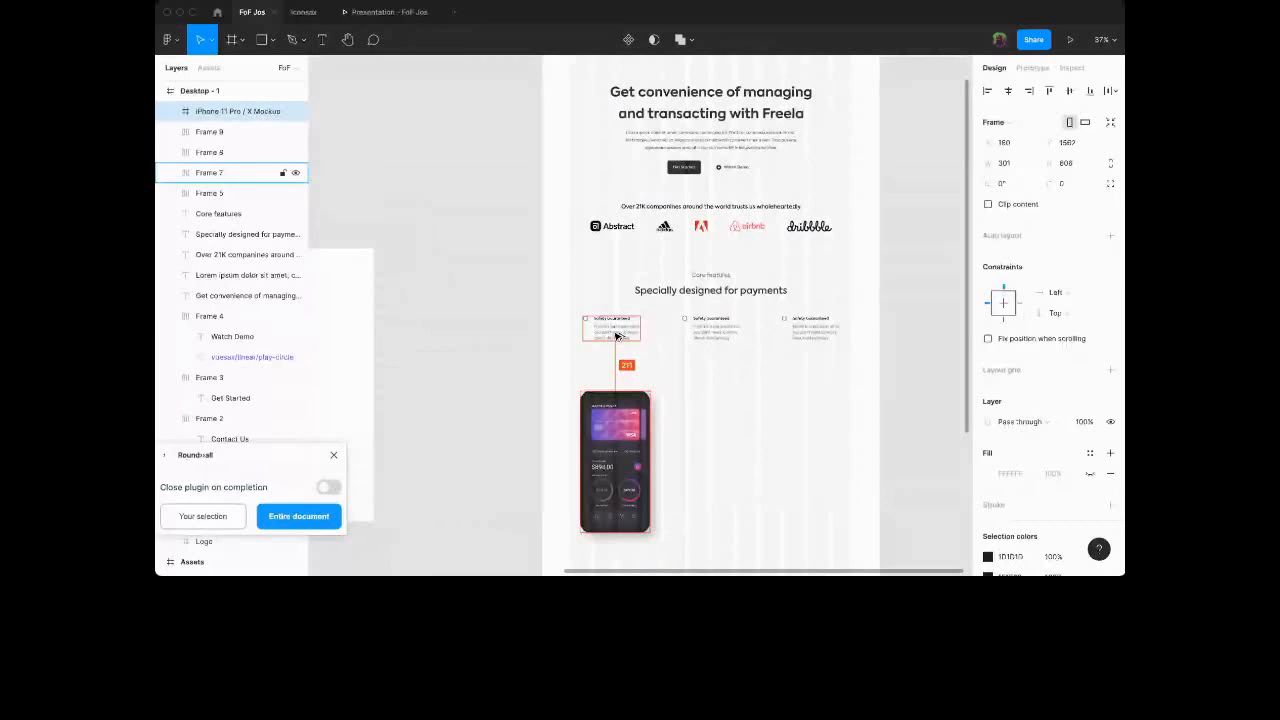
{"action": "key", "text": "Up"}
{"action": "key", "text": "Up"}
{"action": "key", "text": "Up"}
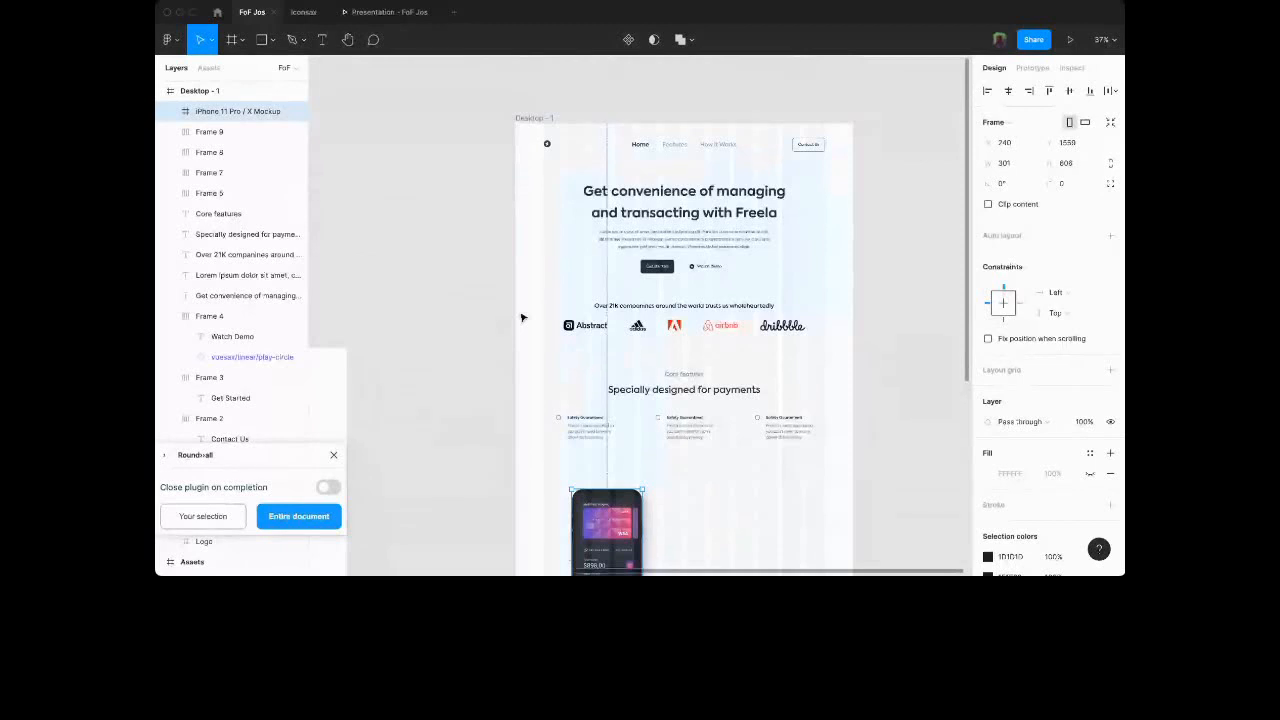
{"action": "scroll", "coordinate": [521, 318], "scroll_direction": "down", "scroll_amount": 3}
{"action": "left_click_drag", "start_coordinate": [602, 460], "coordinate": [550, 462]}
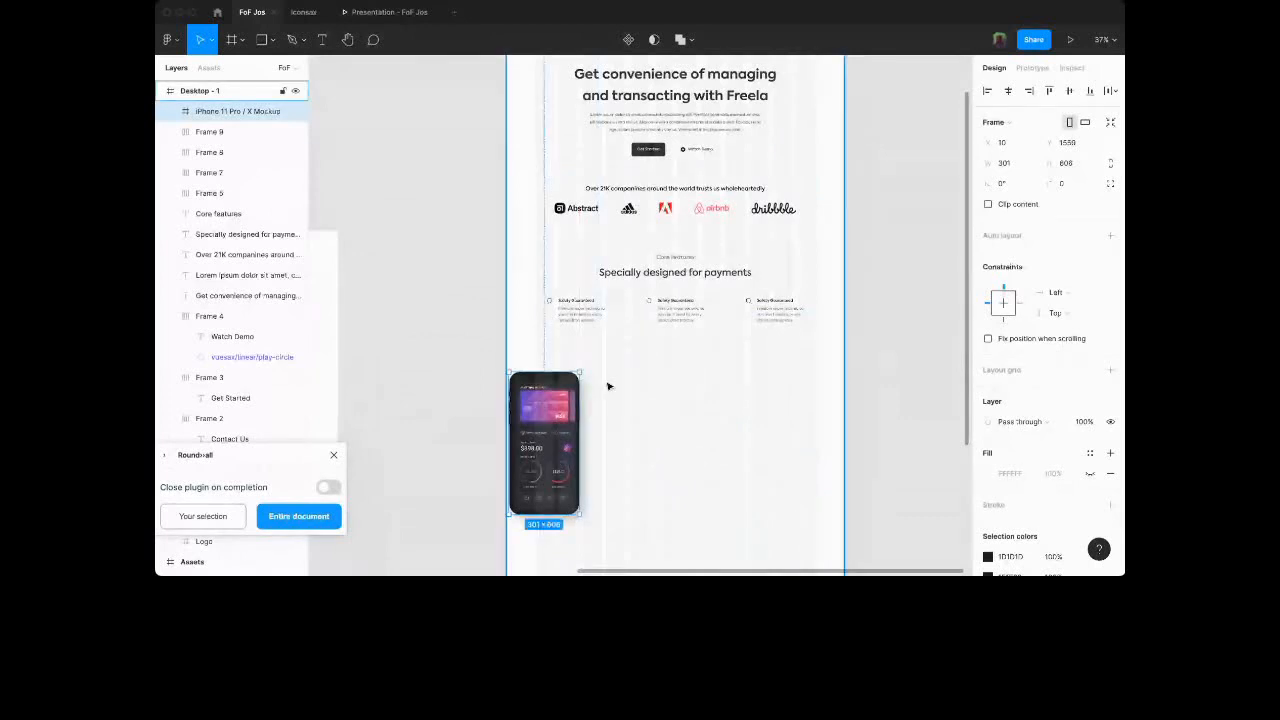
{"action": "key", "text": "super+z"}
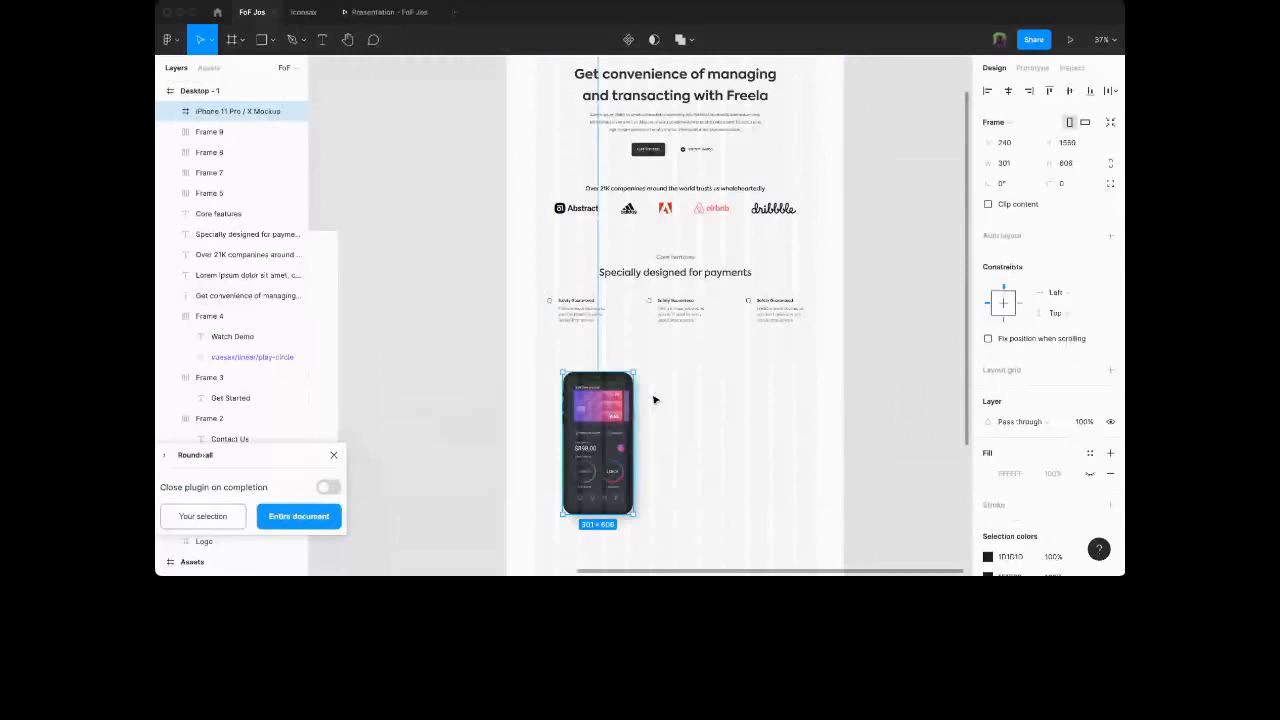
Copy the "Core features" label beside the phone mockup at X 717, Y 1686 and change its text to "Why choose us".
{"action": "scroll", "coordinate": [655, 400], "scroll_direction": "left", "scroll_amount": 5}
{"action": "scroll", "coordinate": [668, 295], "scroll_direction": "up", "scroll_amount": 5}
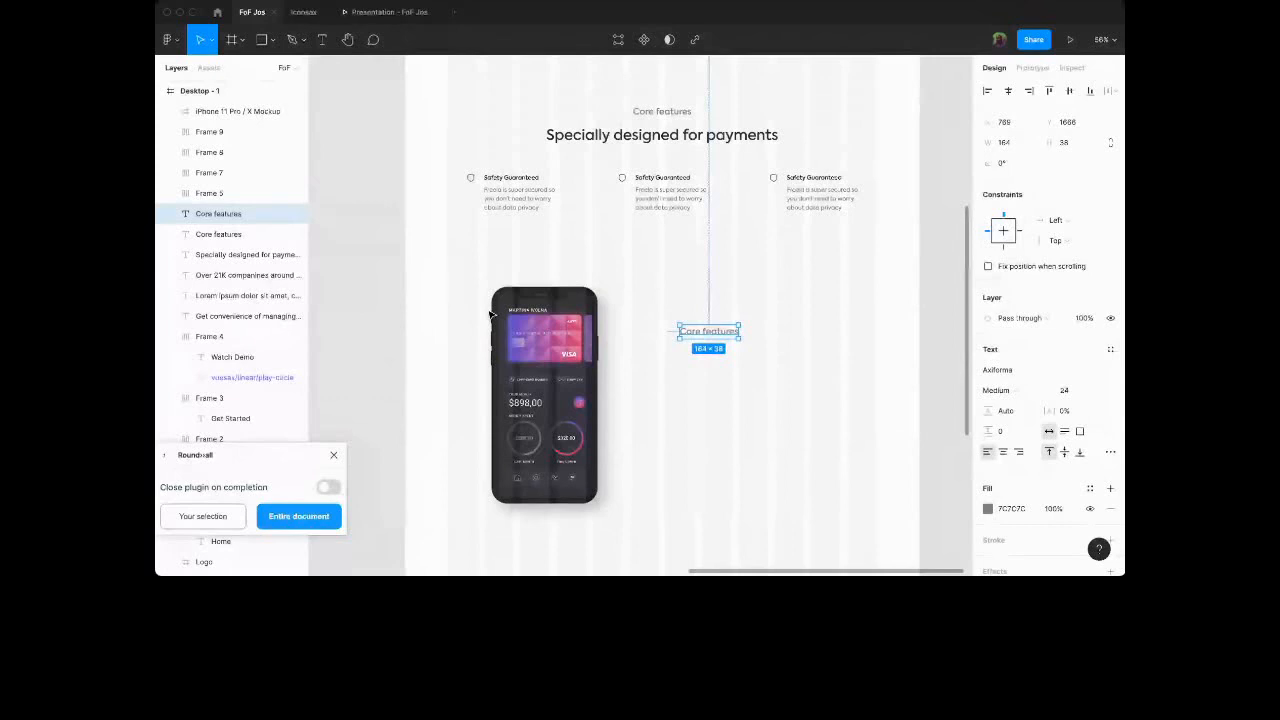
{"action": "left_click_drag", "start_coordinate": [697, 340], "coordinate": [678, 340]}
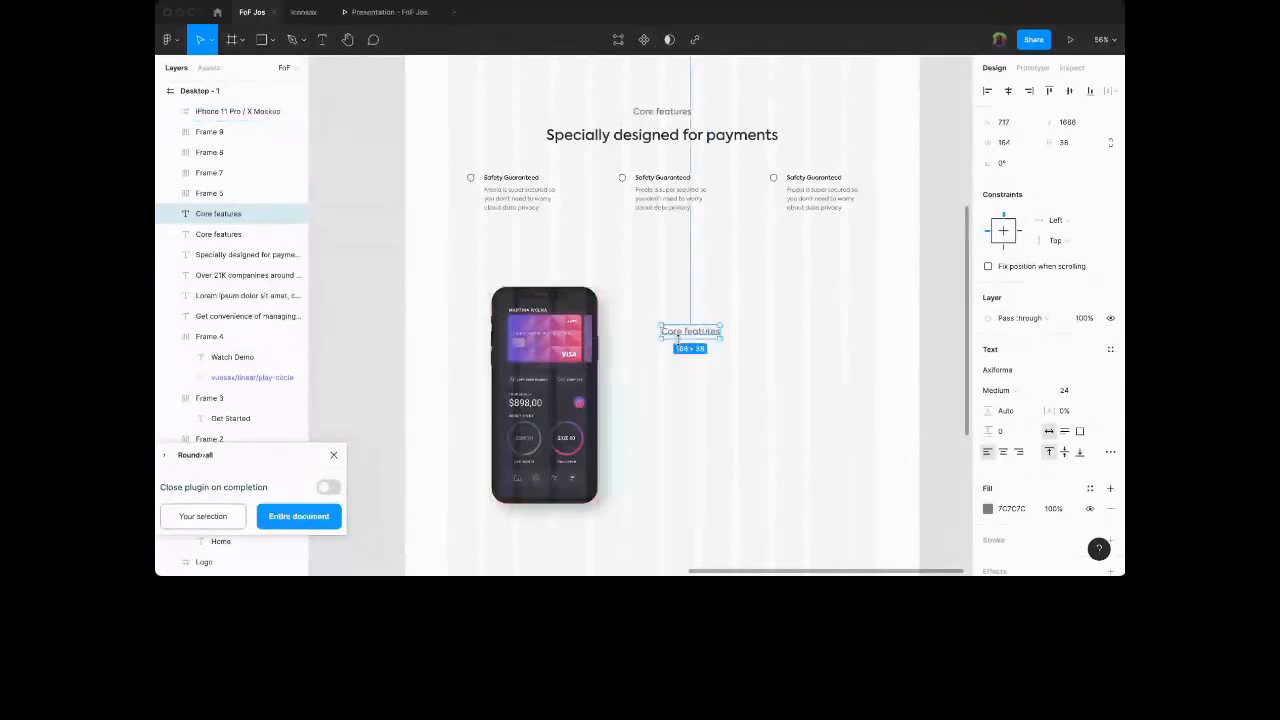
{"action": "scroll", "coordinate": [665, 327], "scroll_direction": "down", "scroll_amount": 2}
{"action": "scroll", "coordinate": [665, 327], "scroll_direction": "right", "scroll_amount": 2}
{"action": "key", "text": "Return"}
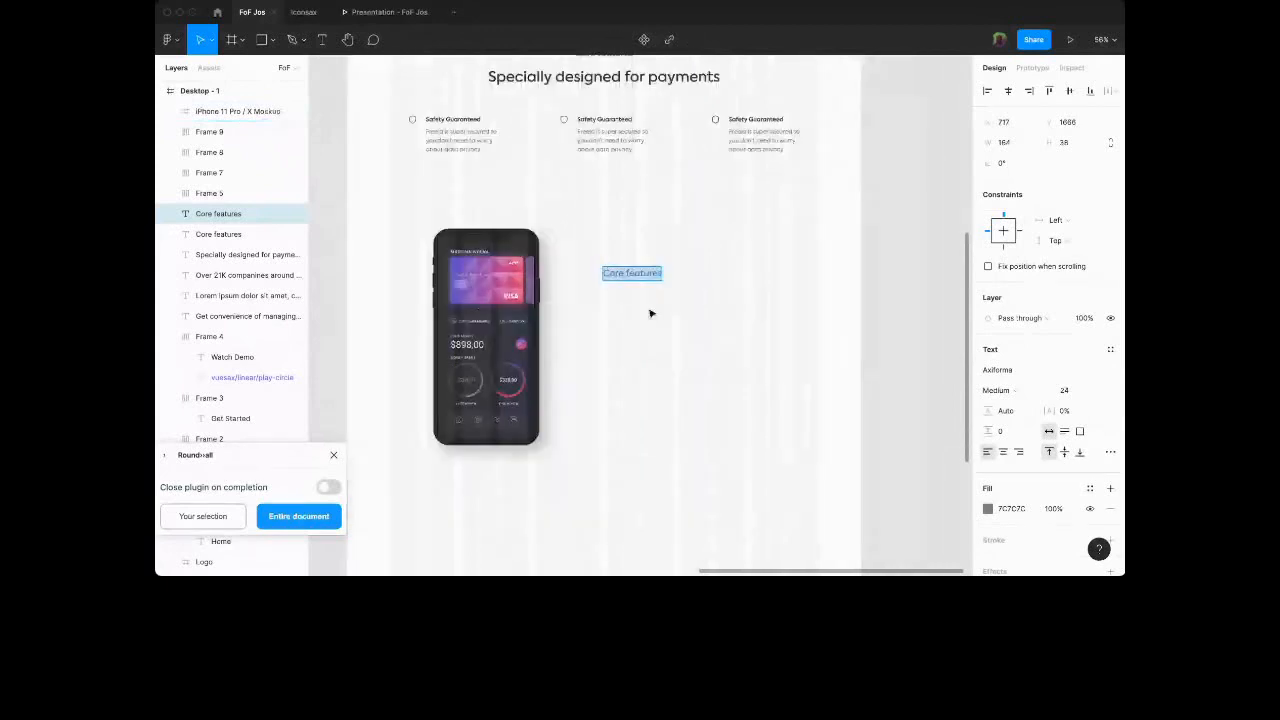
{"action": "type", "text": "Why"}
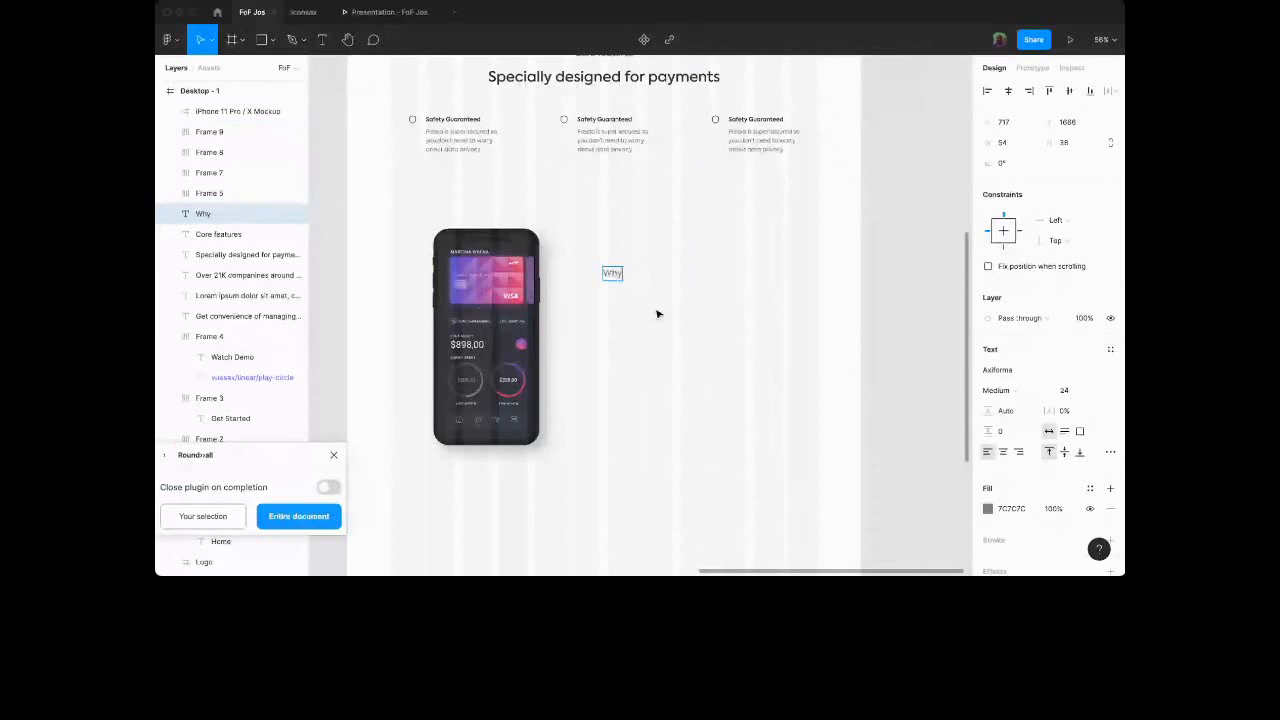
{"action": "type", "text": " choose us"}
{"action": "key", "text": "Escape"}
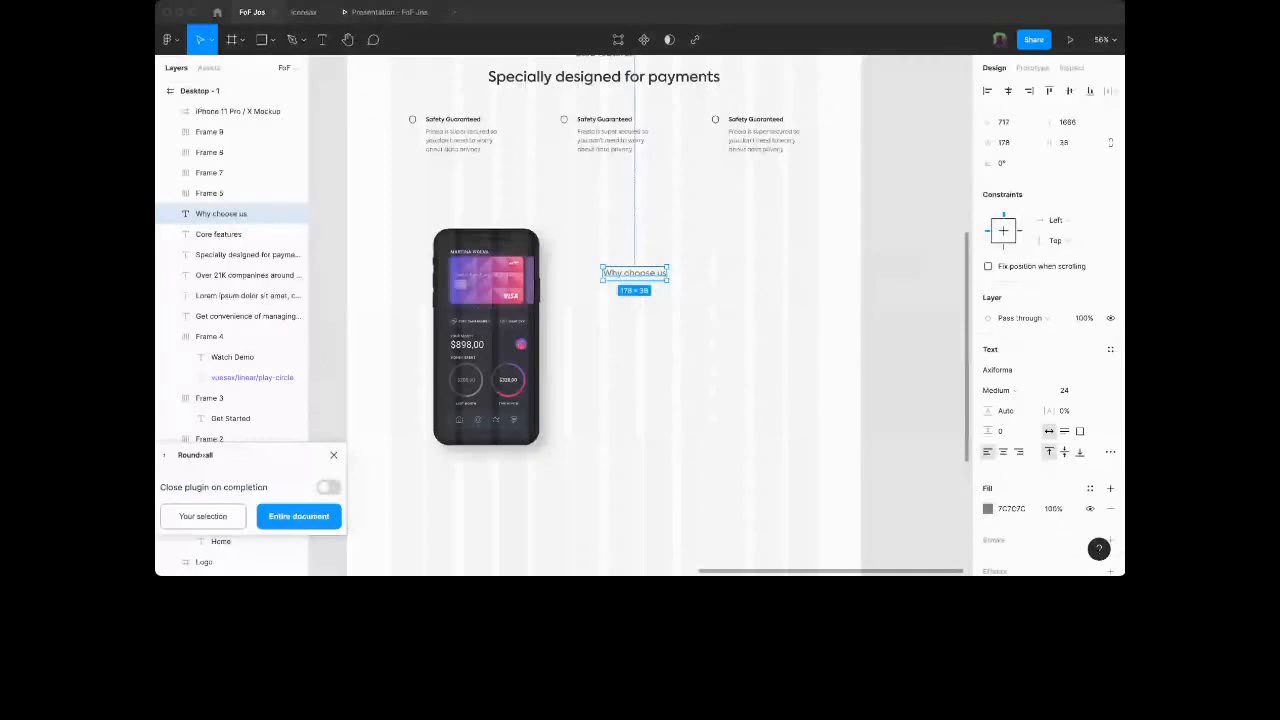
Duplicate the "Why choose us" label just below itself at Y 1705 and set the copy's font size to 48.
{"action": "left_click_drag", "start_coordinate": [634, 273], "coordinate": [634, 287]}
{"action": "scroll", "coordinate": [556, 422], "scroll_direction": "up", "scroll_amount": 3}
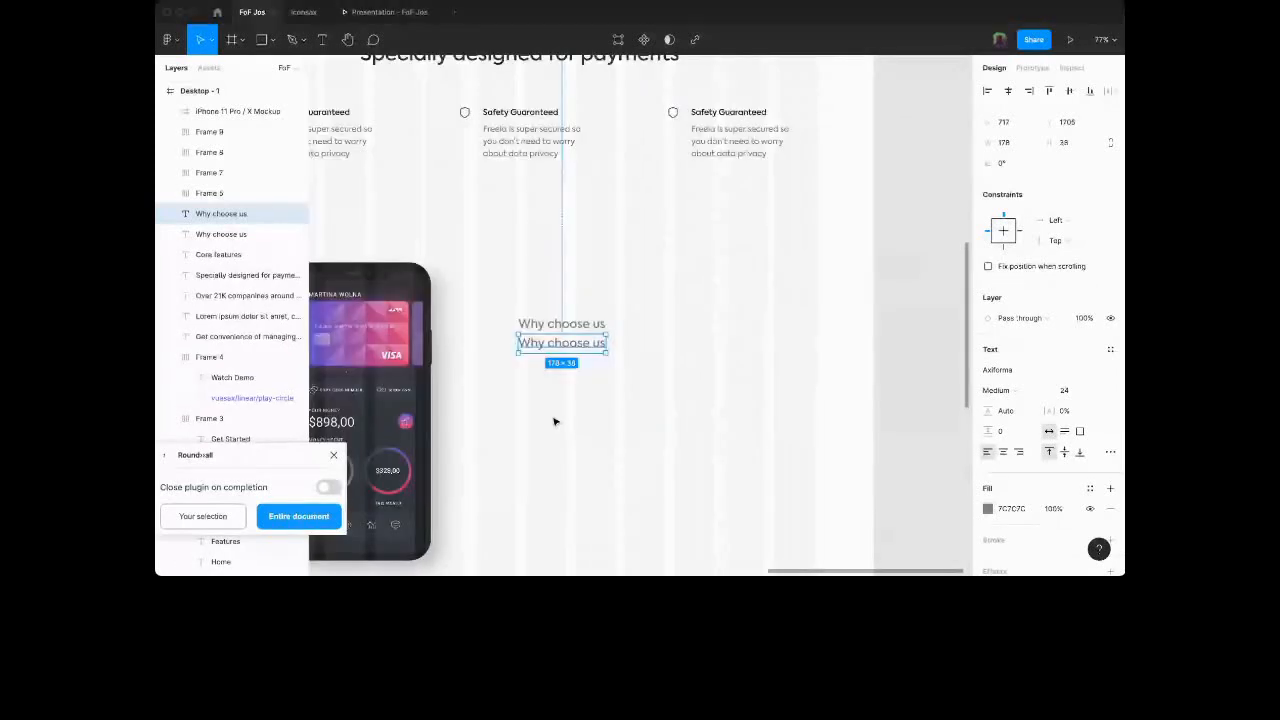
{"action": "left_click", "coordinate": [1081, 391]}
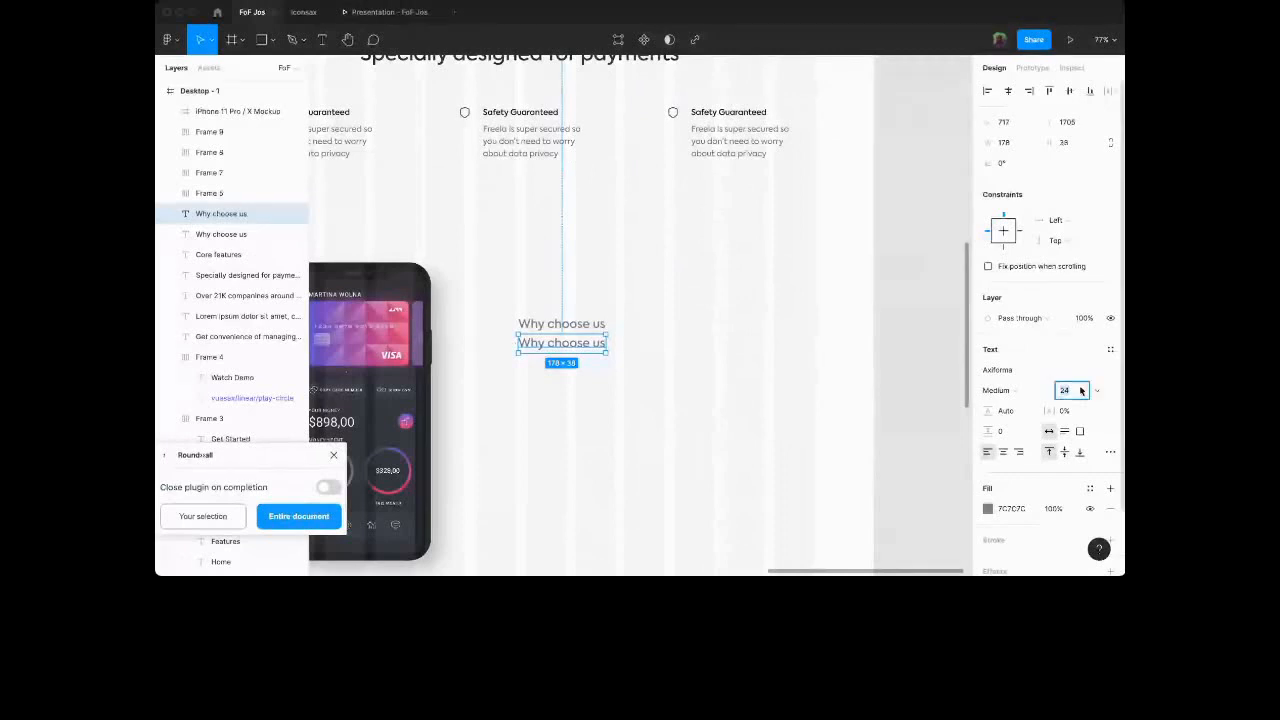
{"action": "key", "text": "super+Tab"}
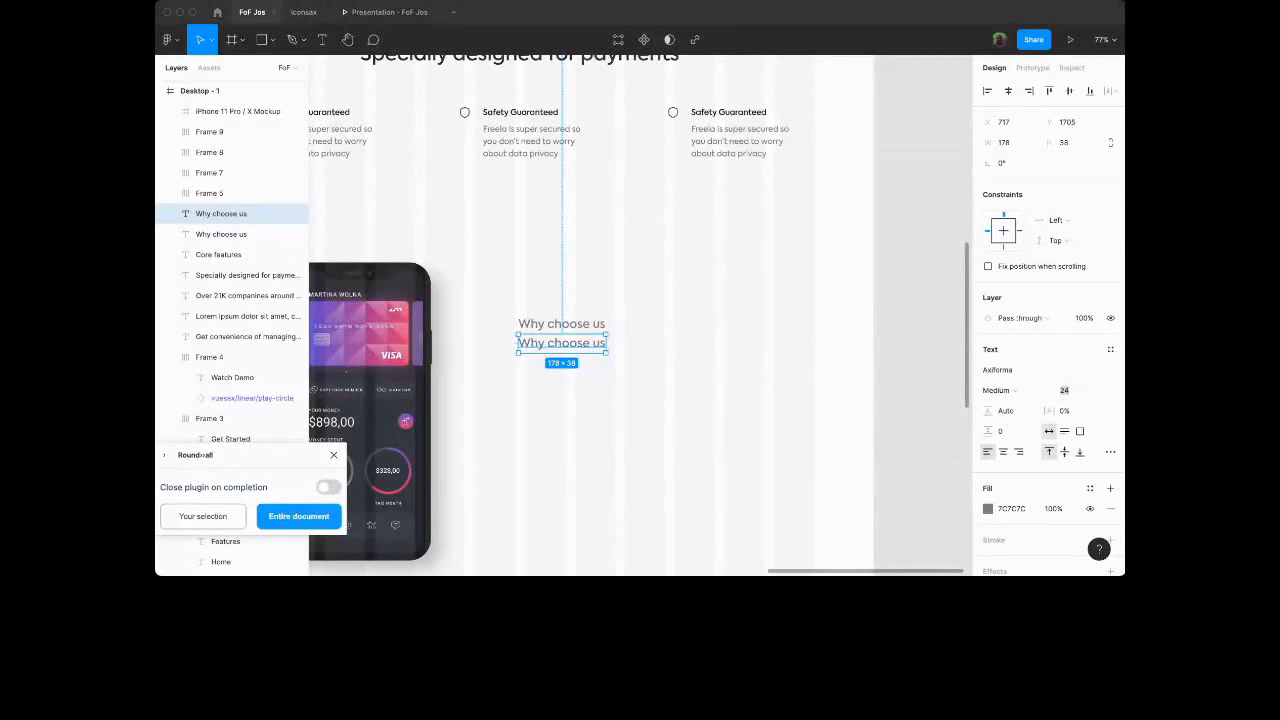
{"action": "key", "text": "super+Tab"}
{"action": "type", "text": "48"}
{"action": "key", "text": "Return"}
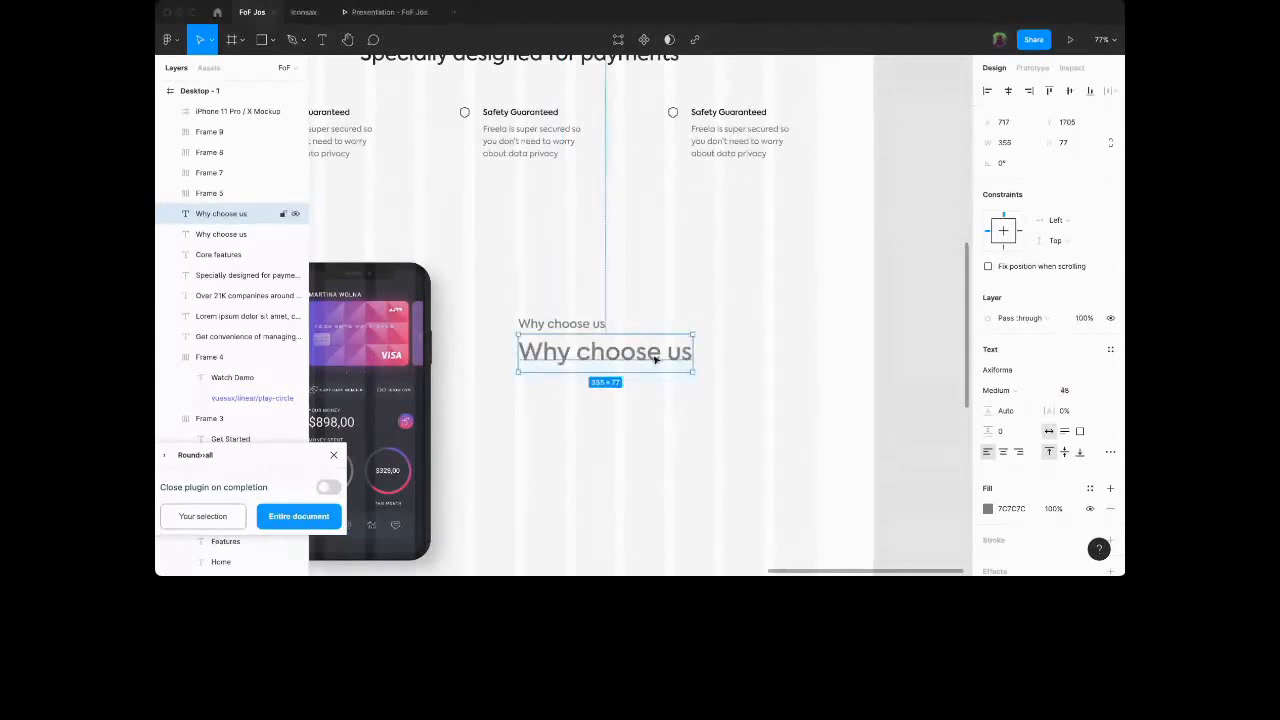
Give the enlarged "Why choose us" copy a dark 262626 fill and ExtraBold weight.
{"action": "left_click", "coordinate": [1010, 509]}
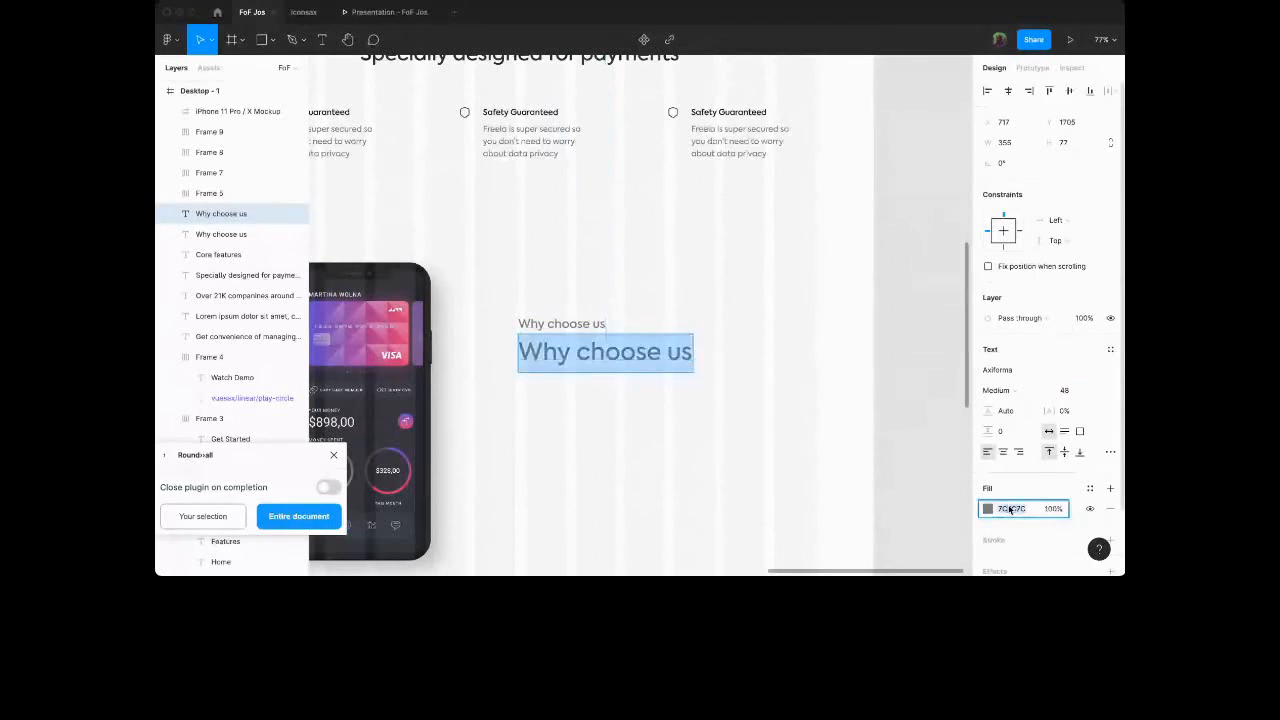
{"action": "type", "text": "262626"}
{"action": "key", "text": "Return"}
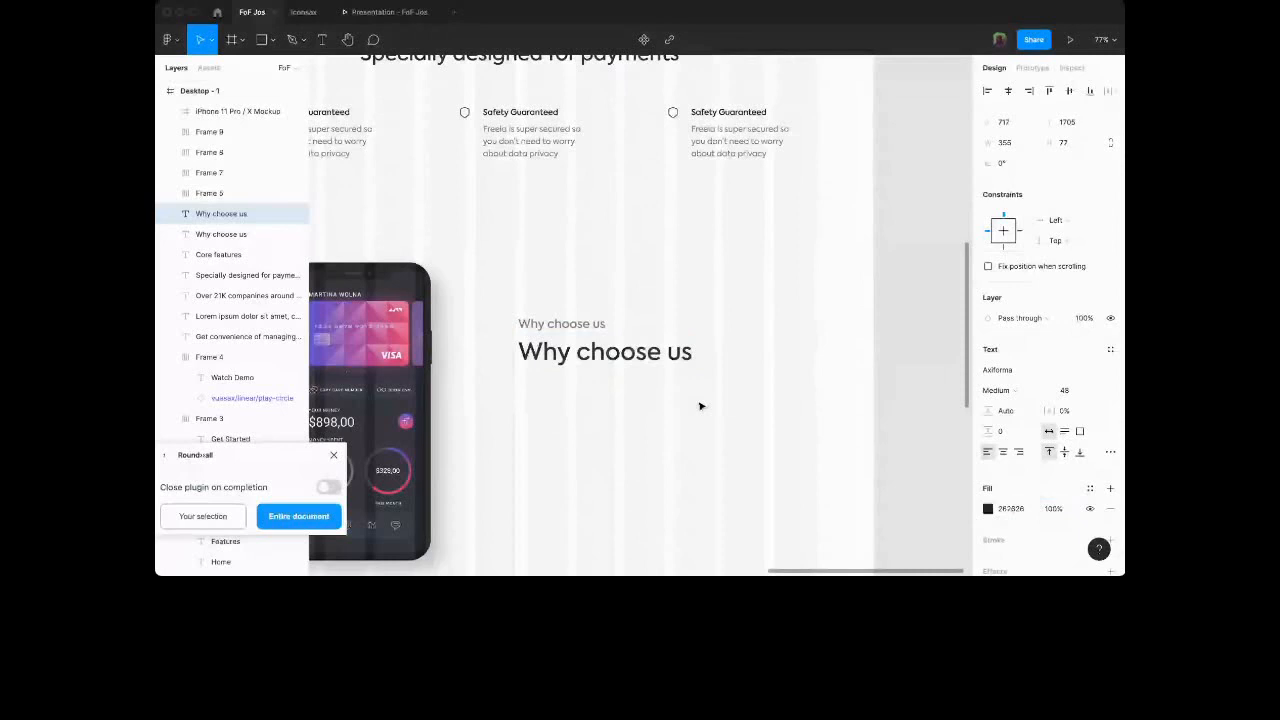
{"action": "double_click", "coordinate": [605, 352]}
{"action": "key", "text": "super+b"}
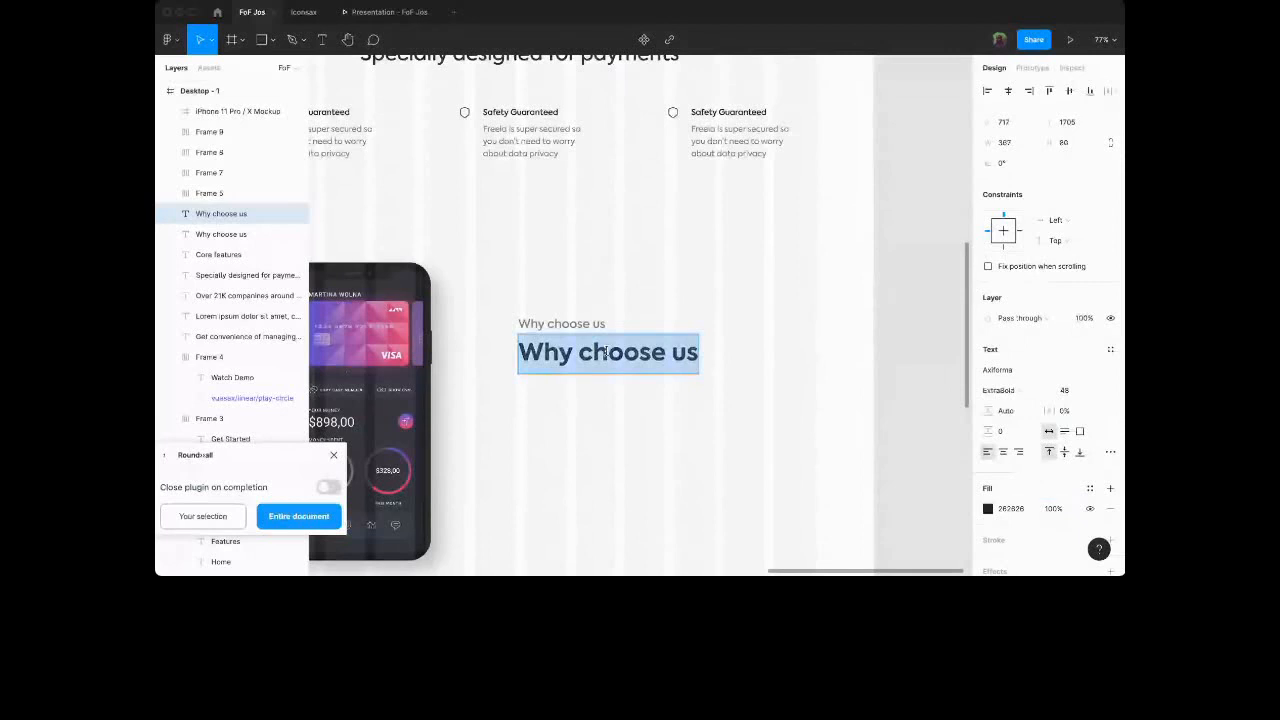
Replace the large heading's text with "Track your payment in the best possible way", wrapped over three lines.
{"action": "type", "text": "Monitor"}
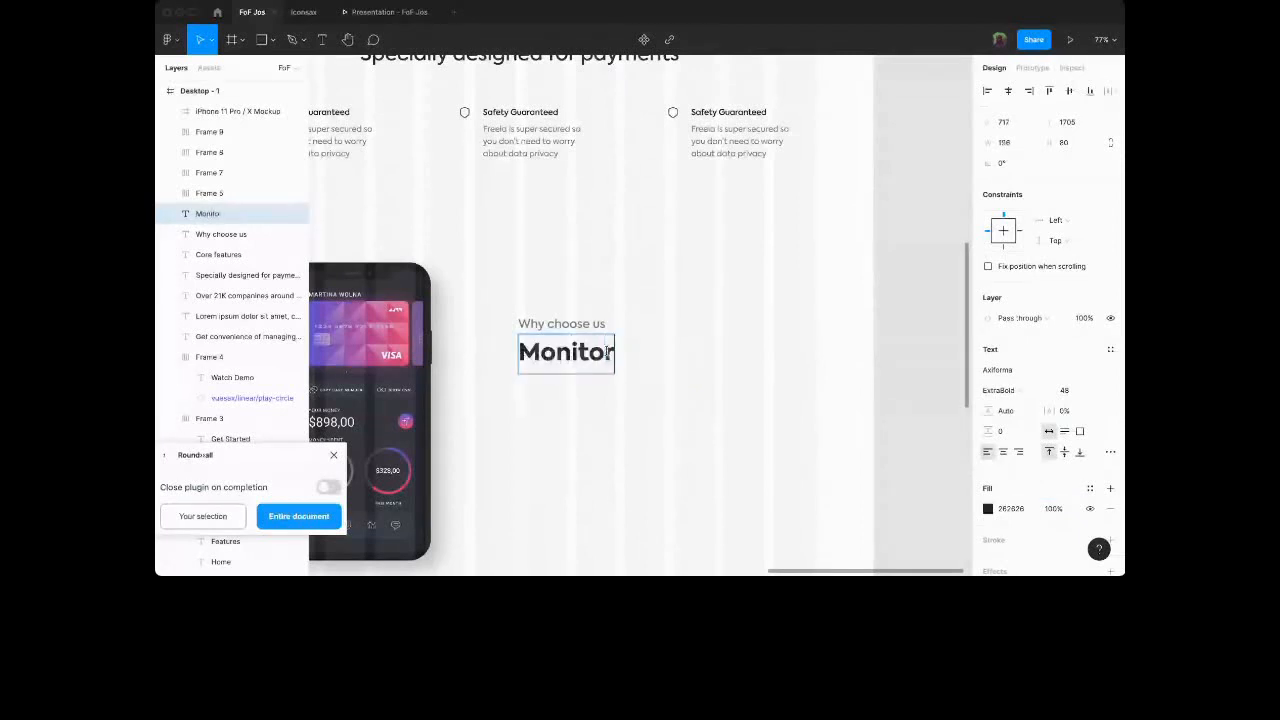
{"action": "type", "text": " your"}
{"action": "double_click", "coordinate": [607, 352]}
{"action": "type", "text": "Track"}
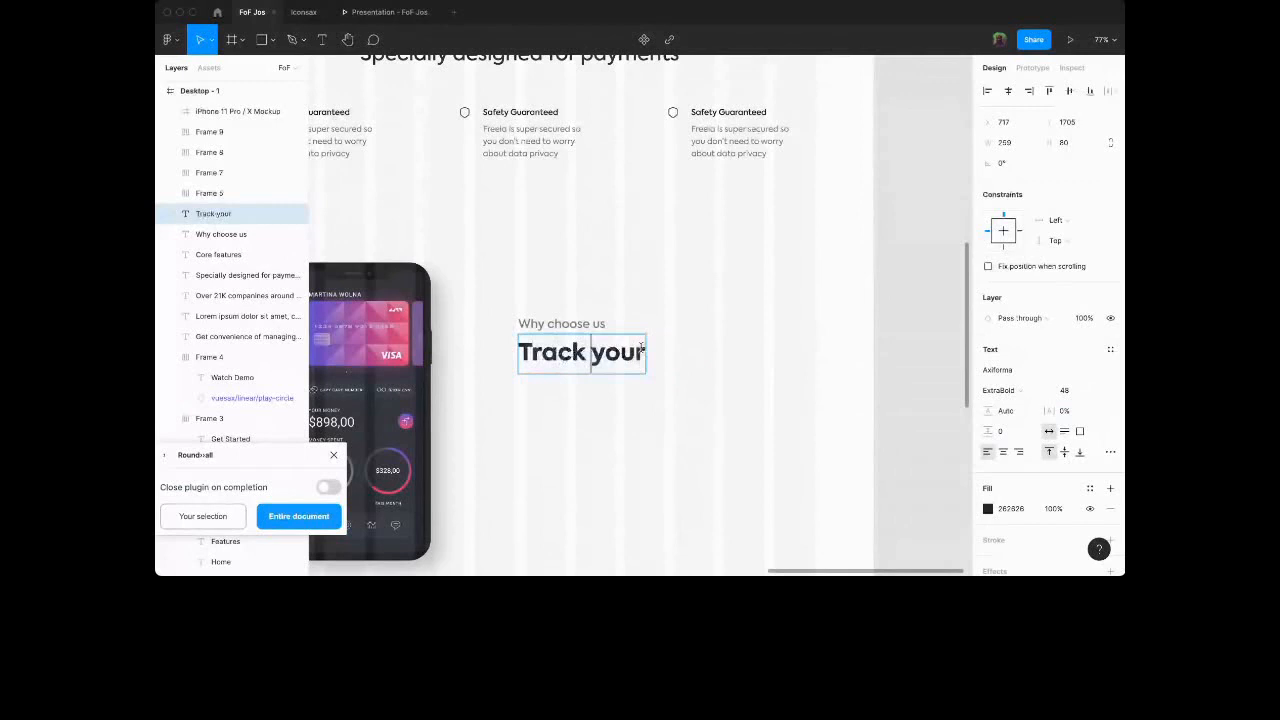
{"action": "left_click", "coordinate": [643, 348]}
{"action": "type", "text": "pay"}
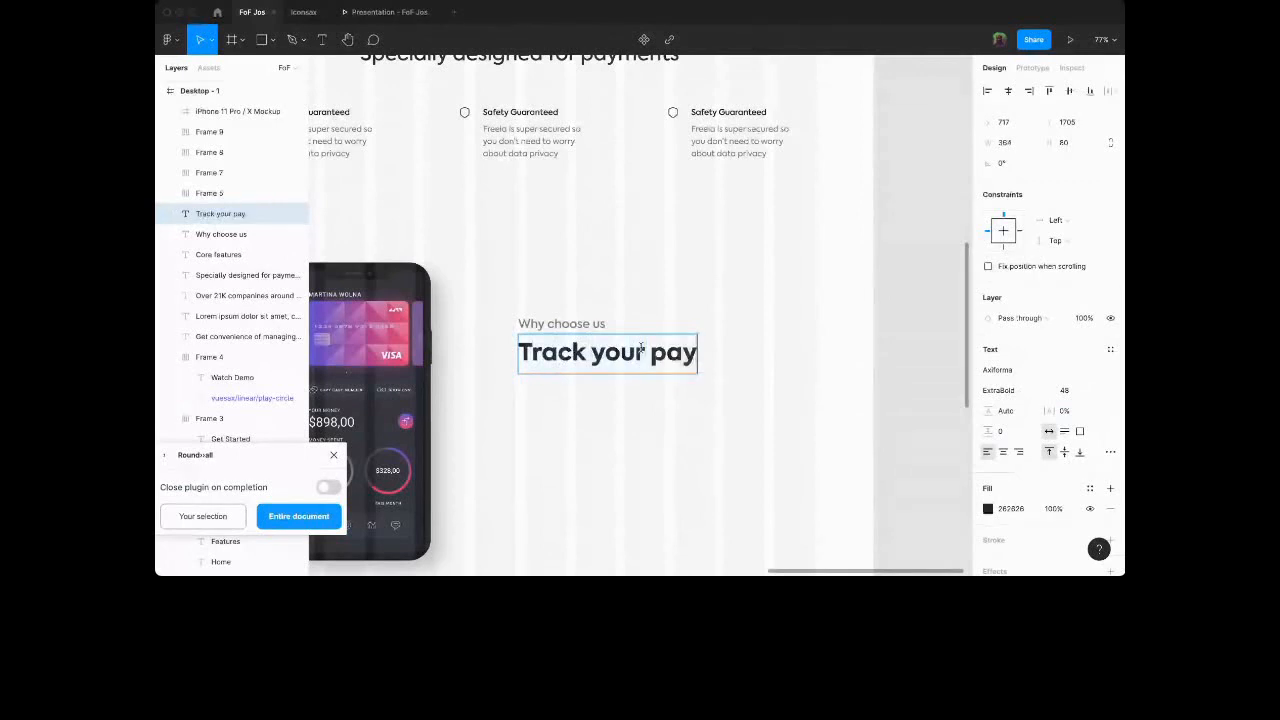
{"action": "type", "text": "ment in the best possible way"}
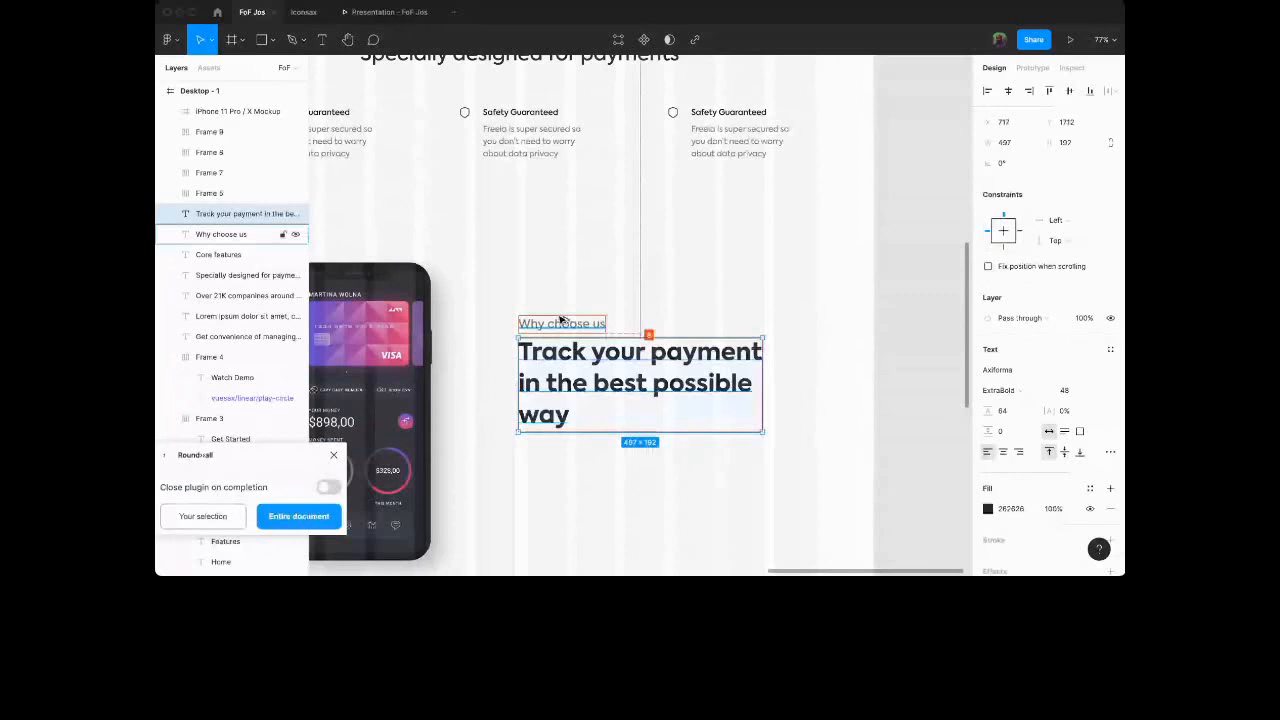
Duplicate the small "Why choose us" label directly below the heading at Y 1912 and resize its text box to 497 × 119.
{"action": "left_click", "coordinate": [561, 319]}
{"action": "scroll", "coordinate": [558, 280], "scroll_direction": "down", "scroll_amount": 2}
{"action": "left_click_drag", "start_coordinate": [555, 243], "coordinate": [555, 368]}
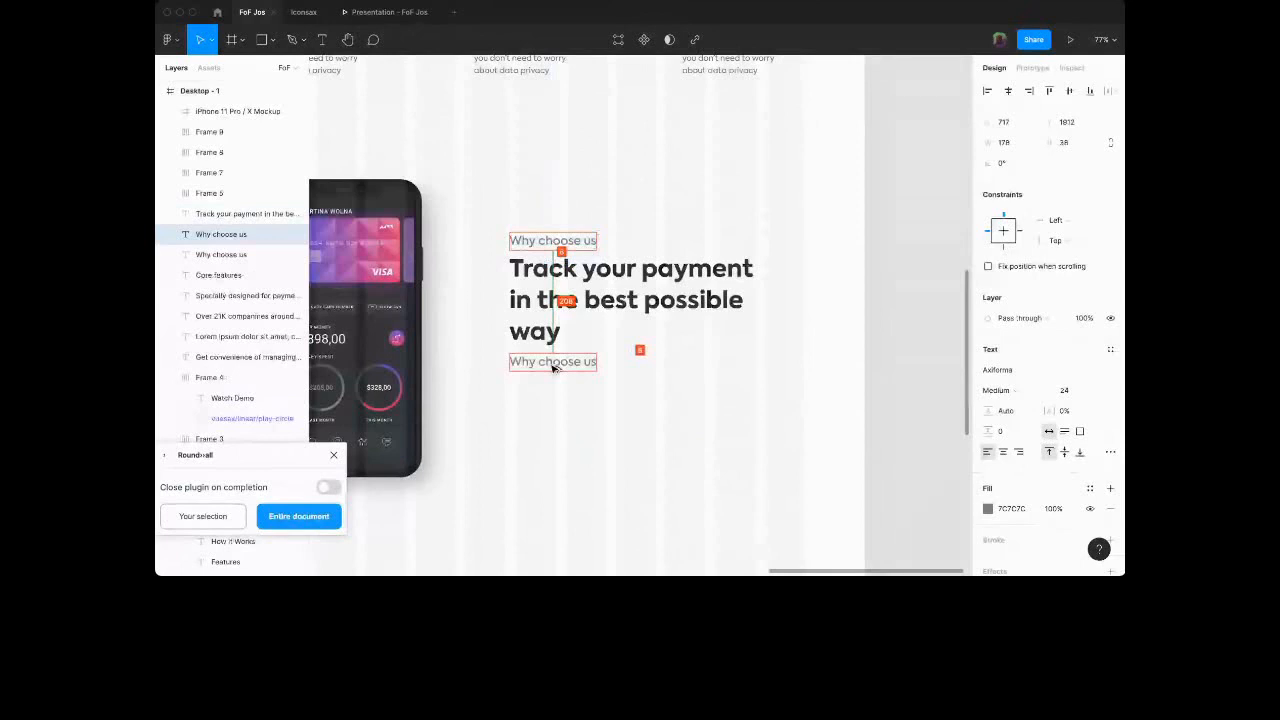
{"action": "scroll", "coordinate": [552, 366], "scroll_direction": "up", "scroll_amount": 3}
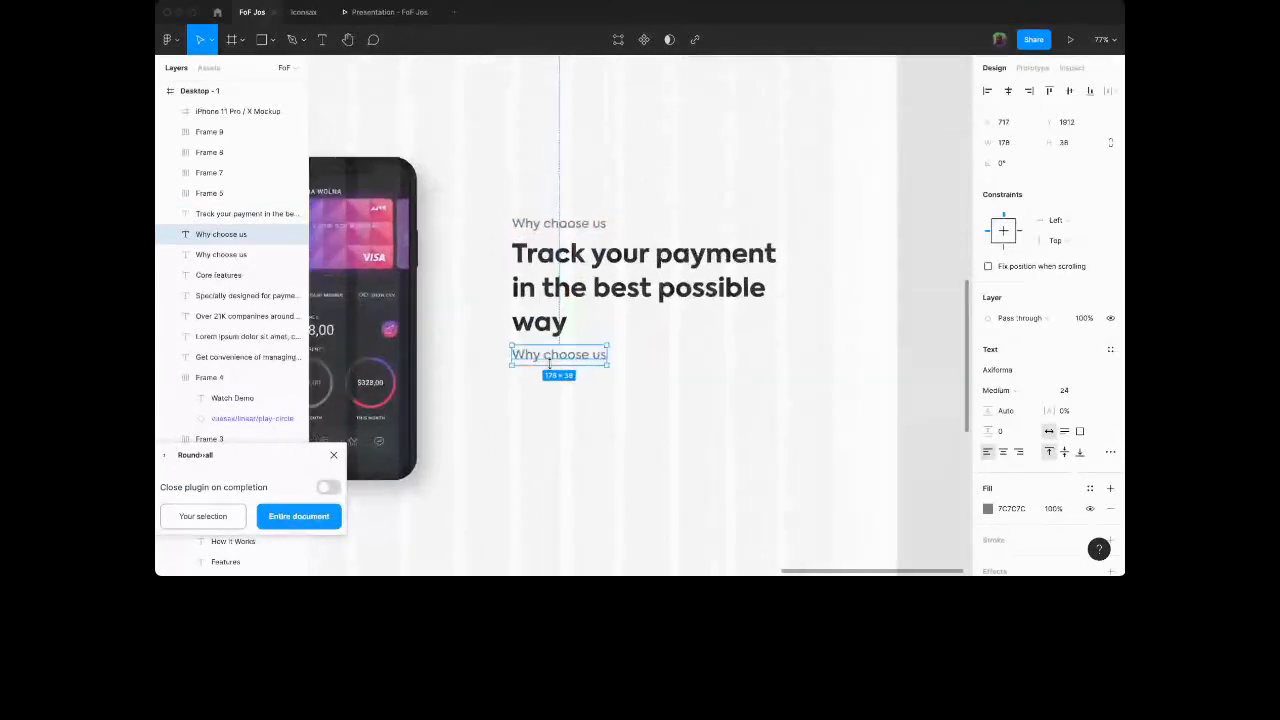
{"action": "double_click", "coordinate": [556, 356]}
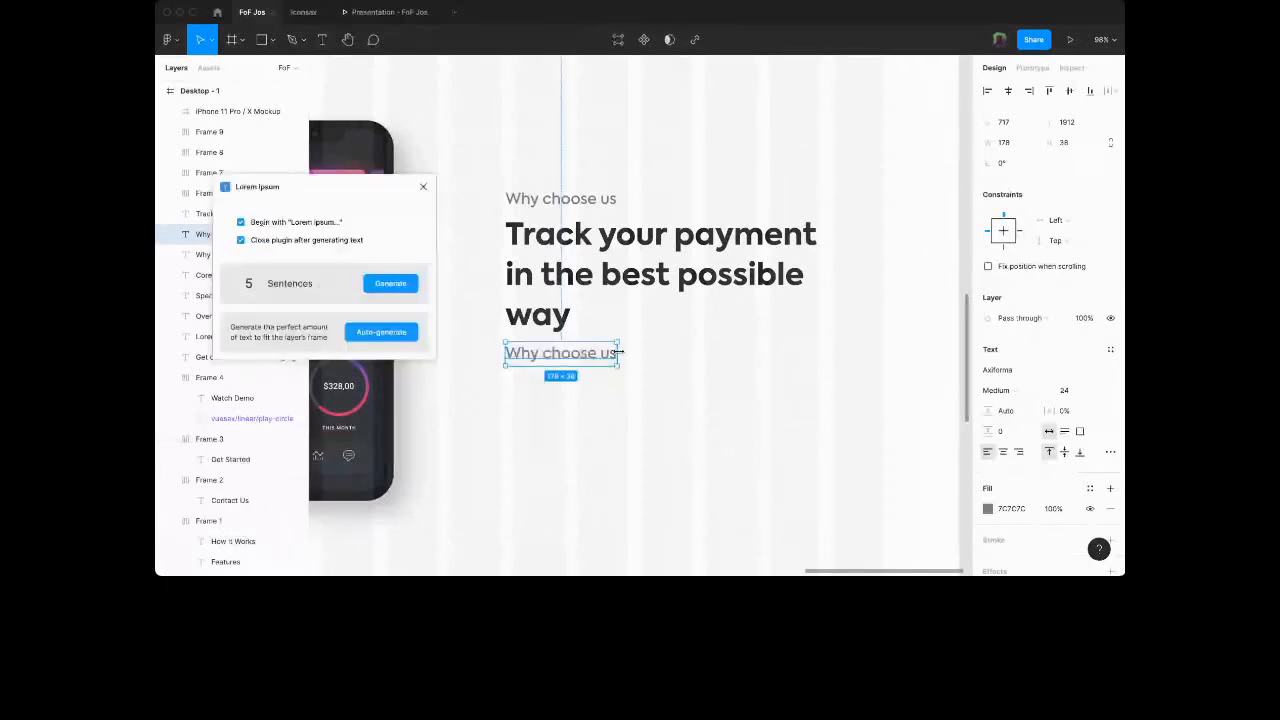
{"action": "left_click_drag", "start_coordinate": [618, 351], "coordinate": [818, 347]}
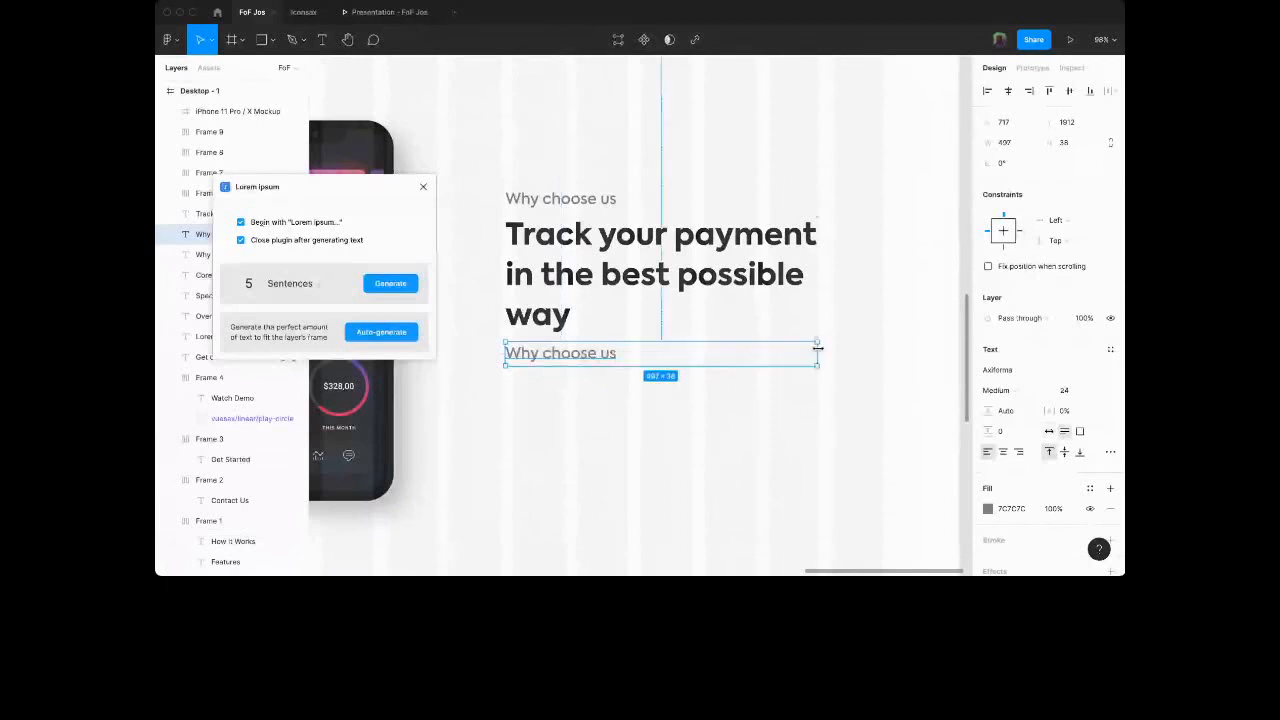
{"action": "left_click_drag", "start_coordinate": [732, 366], "coordinate": [732, 417]}
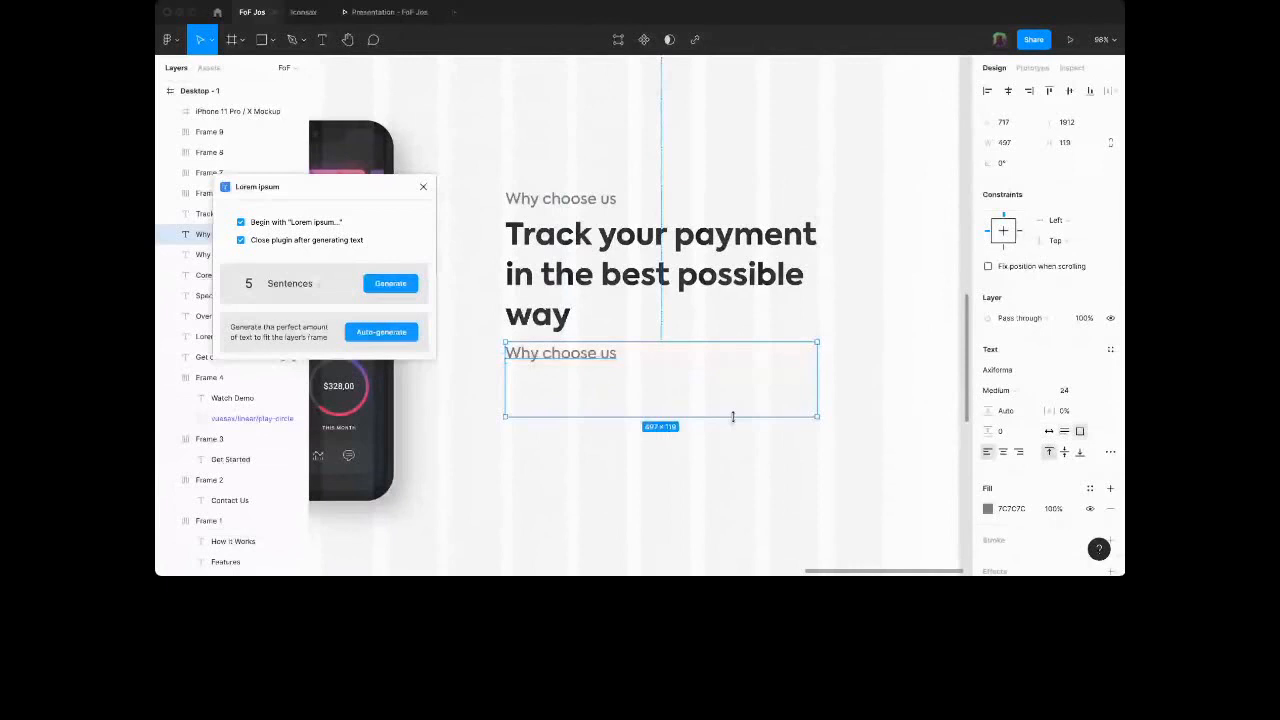
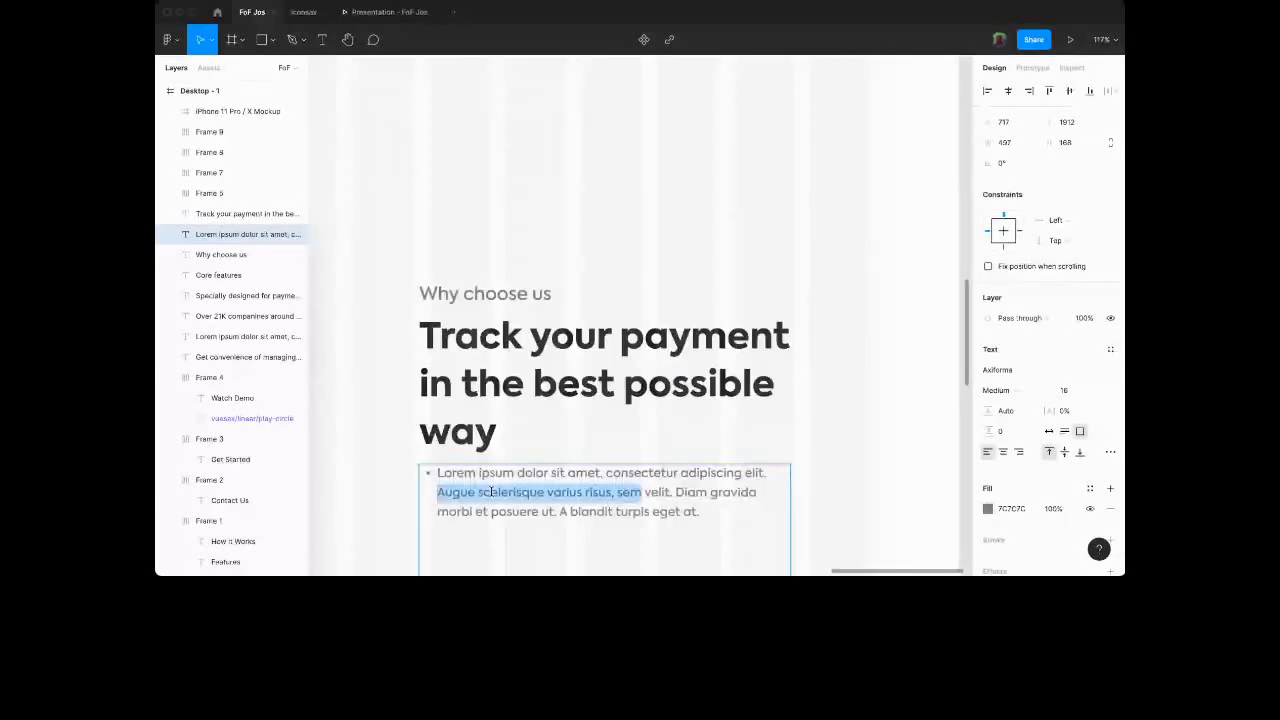
Shorten the bulleted placeholder text to end at "sem velit." and fit its text box to two lines within the heading's width.
{"action": "key", "text": "alt+shift+Right"}
{"action": "key", "text": "alt+shift+Right"}
{"action": "key", "text": "Right"}
{"action": "key", "text": "alt+shift+Left"}
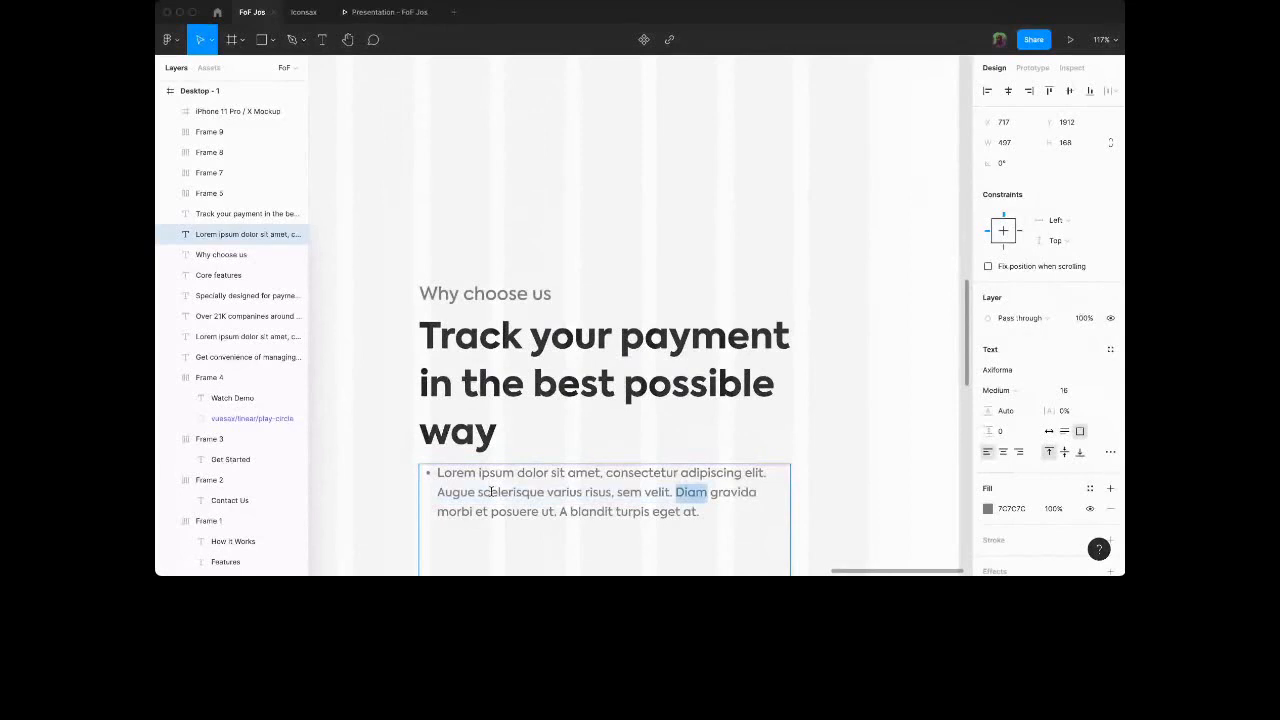
{"action": "key", "text": "super+shift+Down"}
{"action": "key", "text": "BackSpace"}
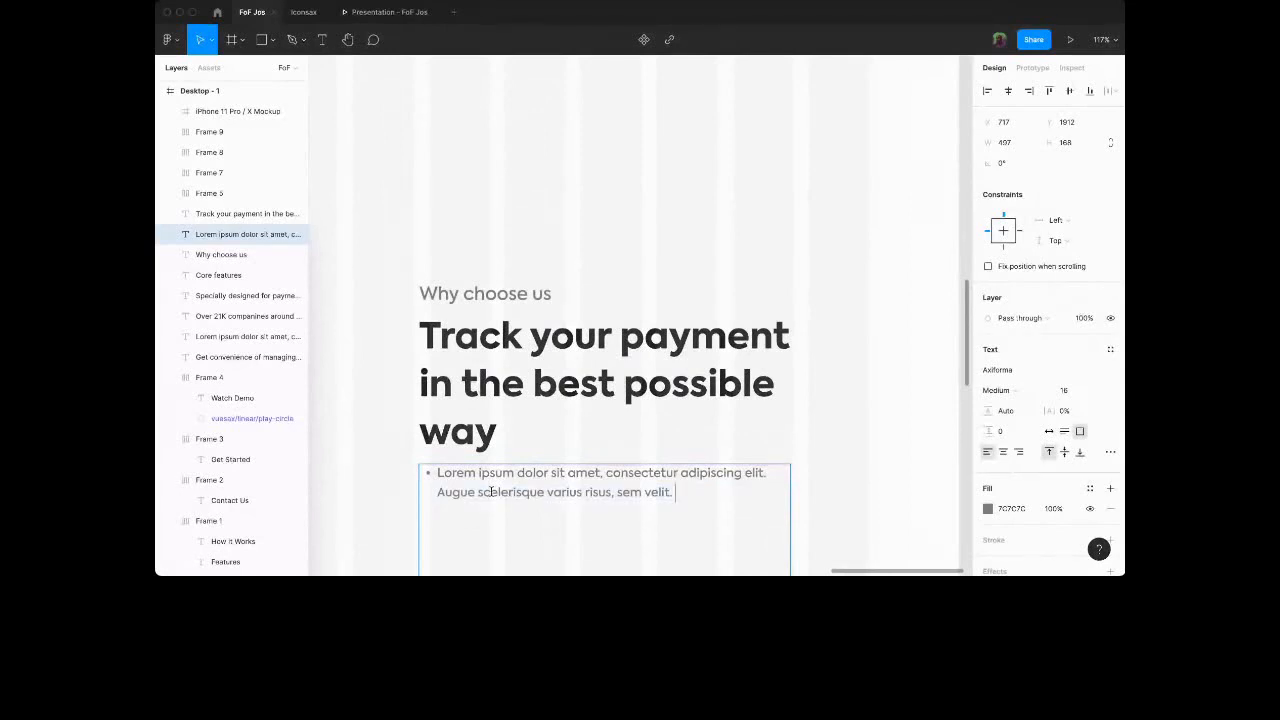
{"action": "key", "text": "Escape"}
{"action": "scroll", "coordinate": [527, 440], "scroll_direction": "down", "scroll_amount": 2}
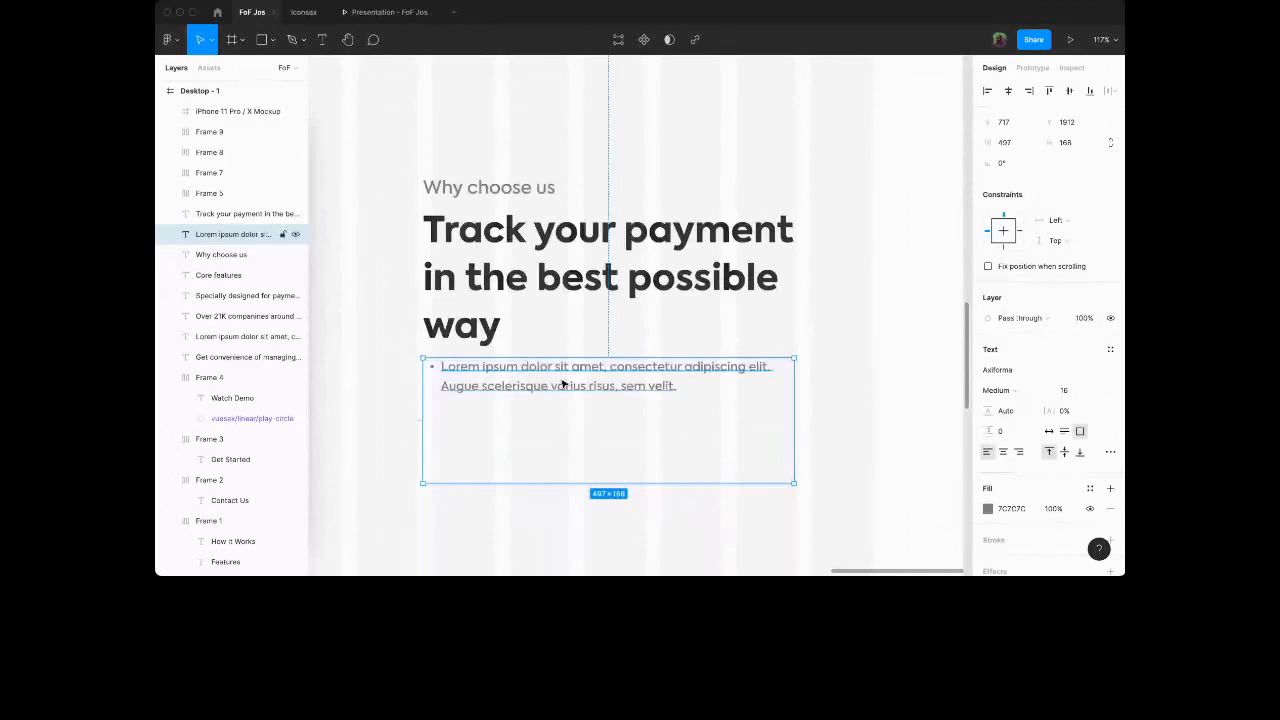
{"action": "left_click", "coordinate": [1049, 434]}
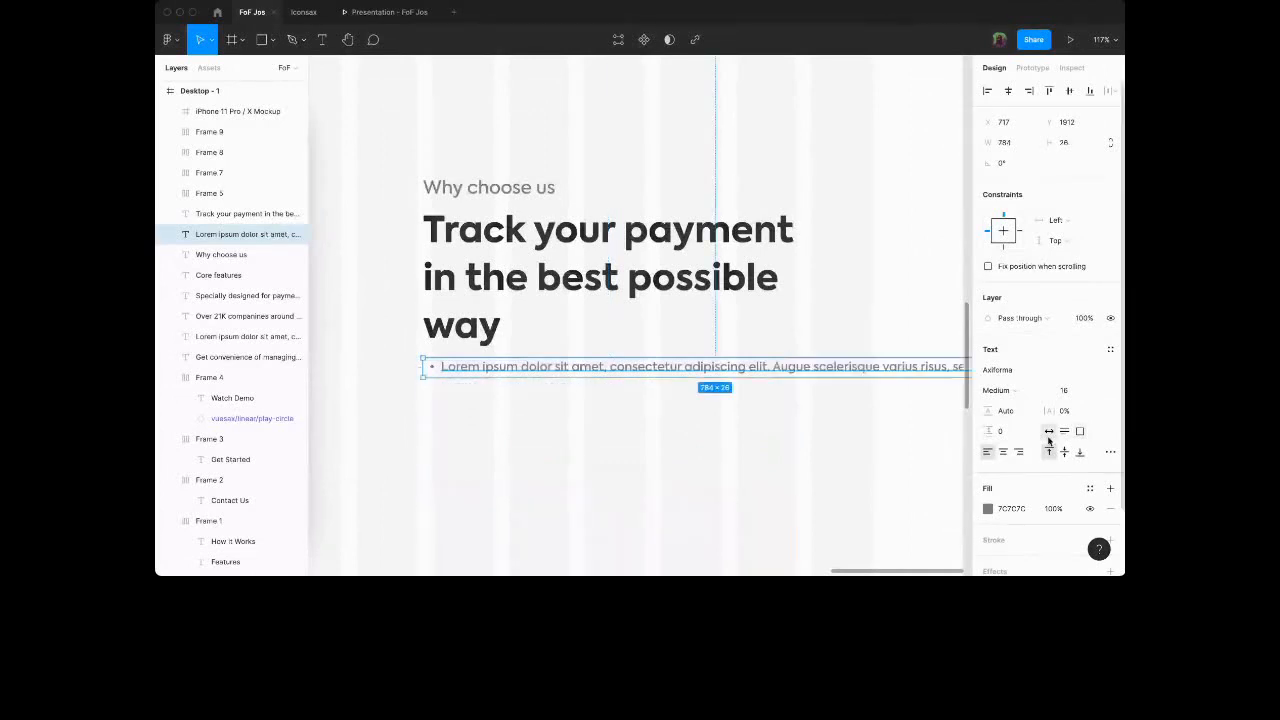
{"action": "left_click_drag", "start_coordinate": [966, 367], "coordinate": [700, 368]}
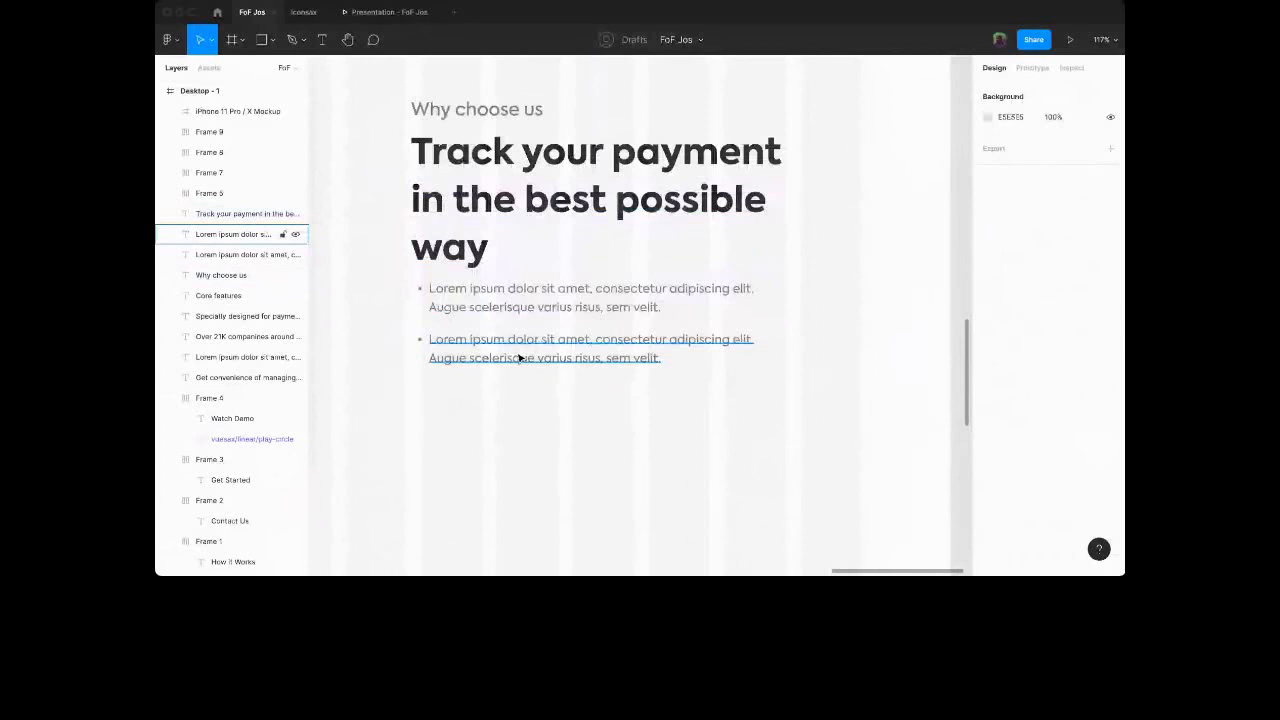
Paste a copy of the "Get Started" button just below the second bulleted paragraph in the "Why choose us" copy.
{"action": "left_click", "coordinate": [504, 461]}
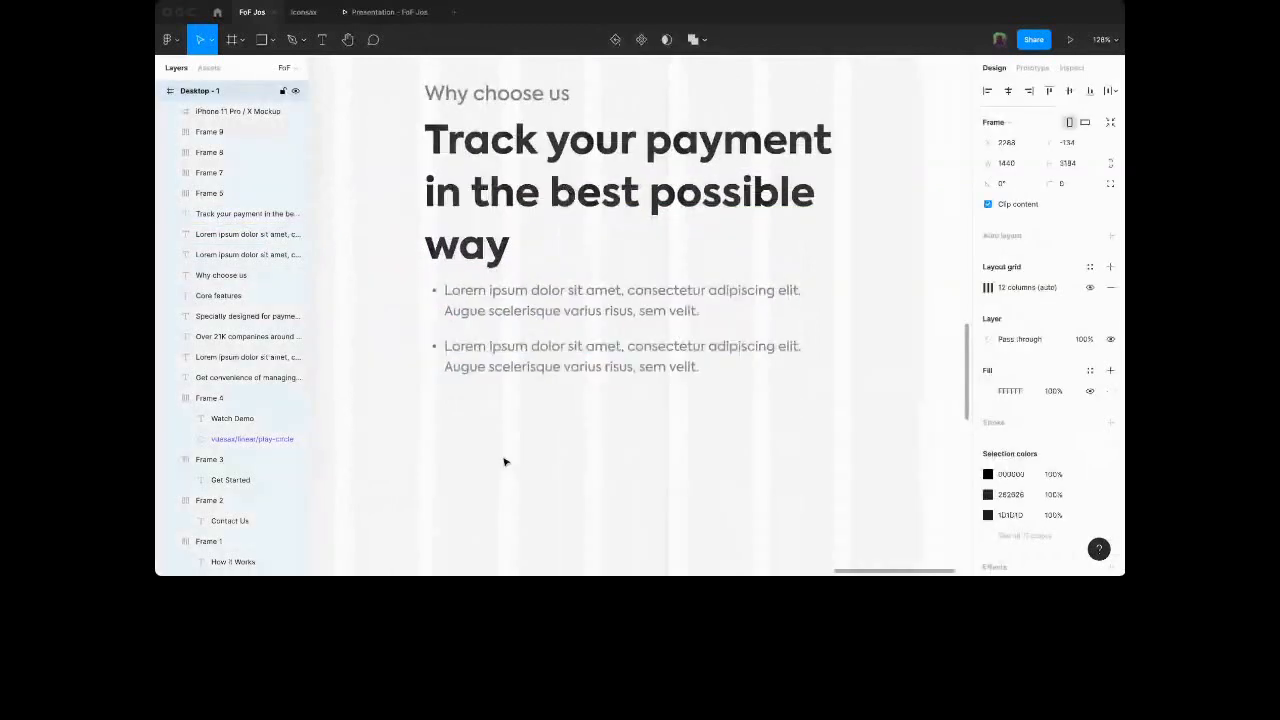
{"action": "key", "text": "super+v"}
{"action": "left_click_drag", "start_coordinate": [627, 317], "coordinate": [481, 456]}
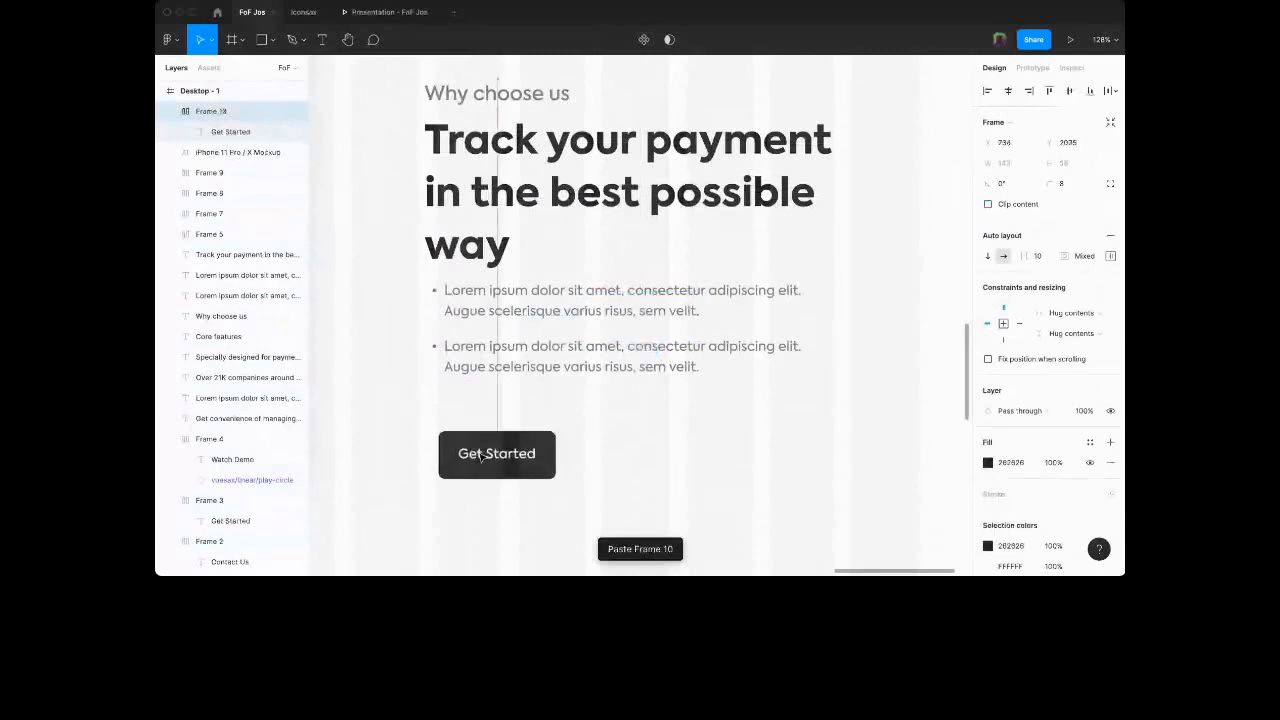
{"action": "left_click_drag", "start_coordinate": [481, 456], "coordinate": [477, 430]}
{"action": "left_click", "coordinate": [600, 370], "text": "shift"}
{"action": "left_click", "coordinate": [620, 410]}
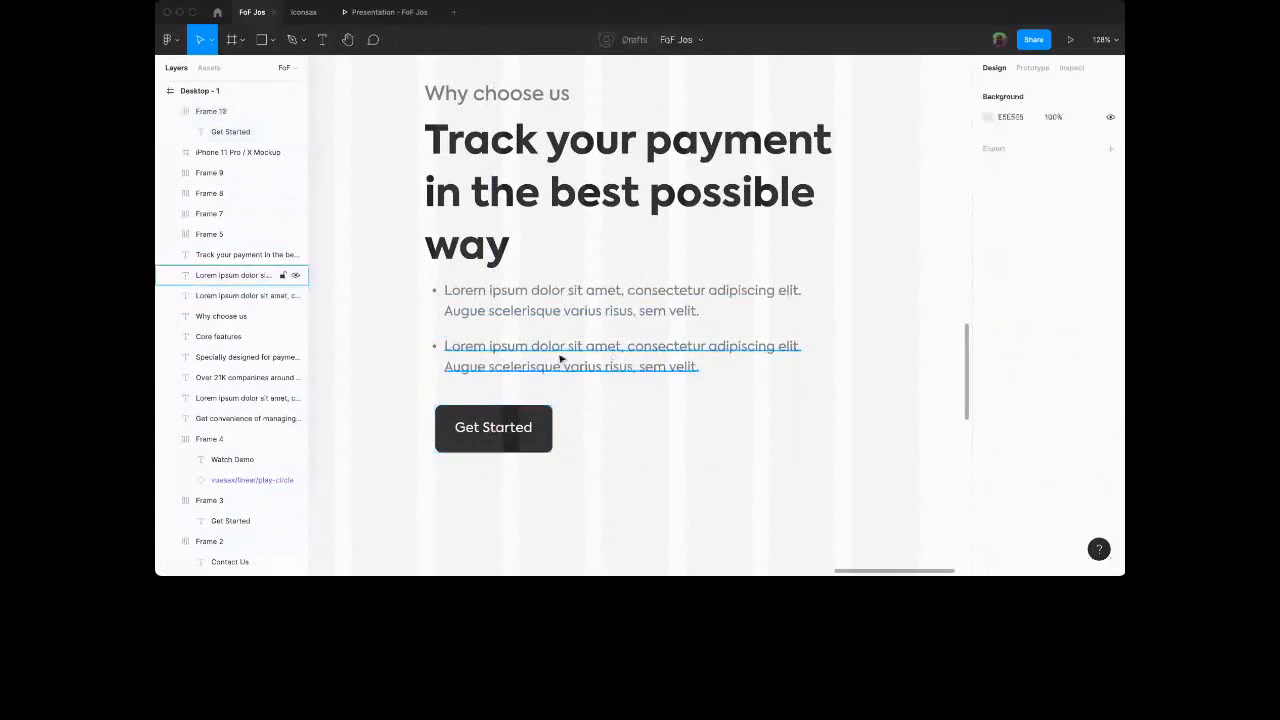
Wrap the two bulleted paragraphs in auto layout, adding the large heading and the "Why choose us" label in successive outer auto layouts.
{"action": "left_click", "coordinate": [560, 357]}
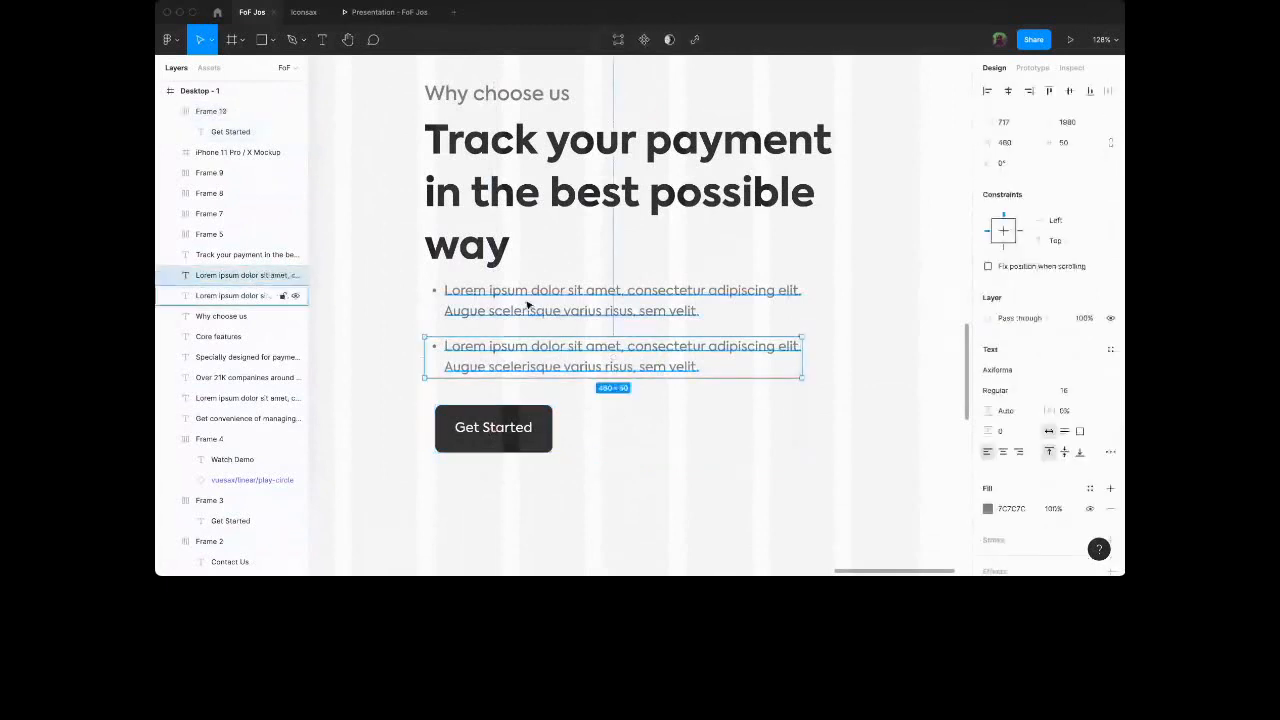
{"action": "key", "text": "shift+a"}
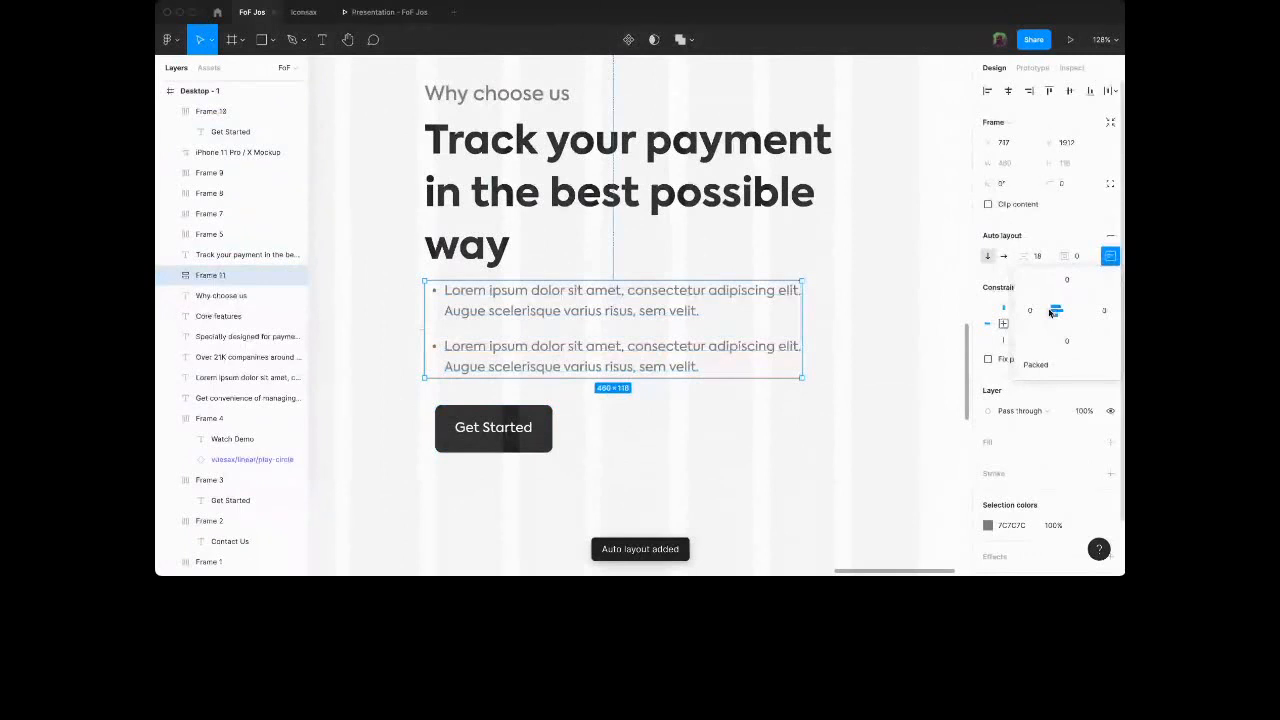
{"action": "left_click", "coordinate": [708, 242], "text": "shift"}
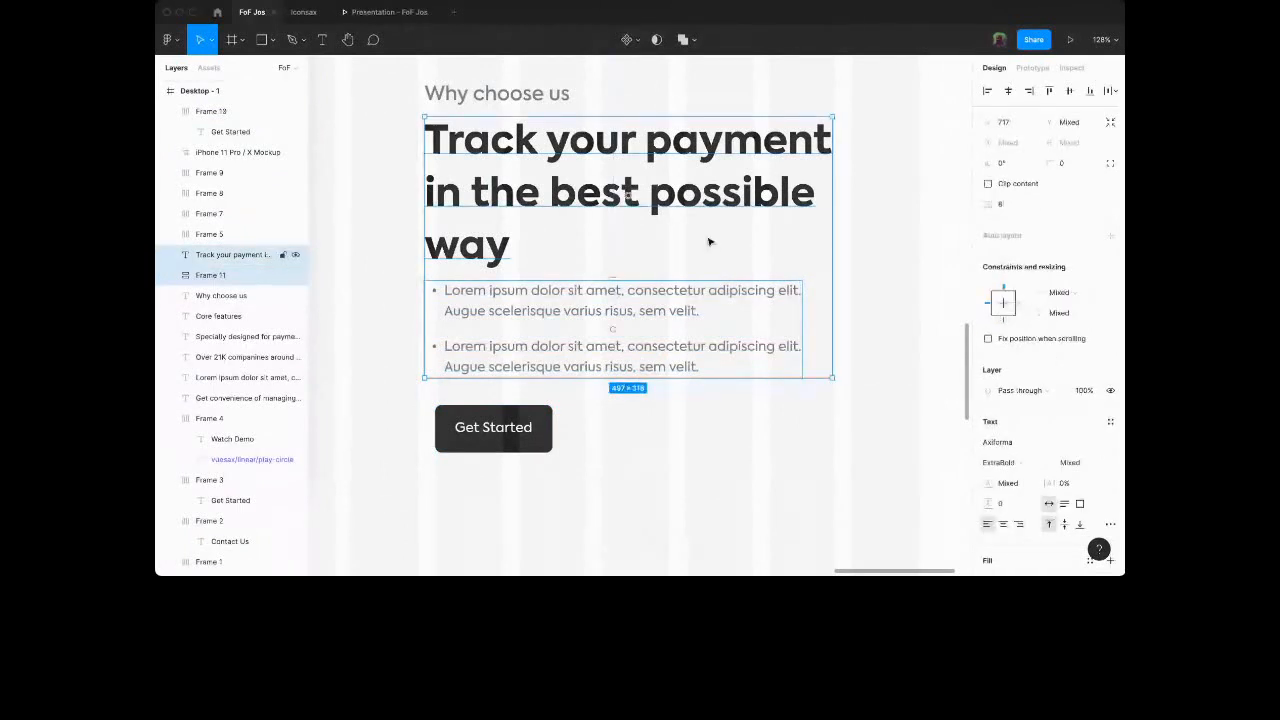
{"action": "key", "text": "shift+a"}
{"action": "left_click", "coordinate": [503, 97], "text": "shift"}
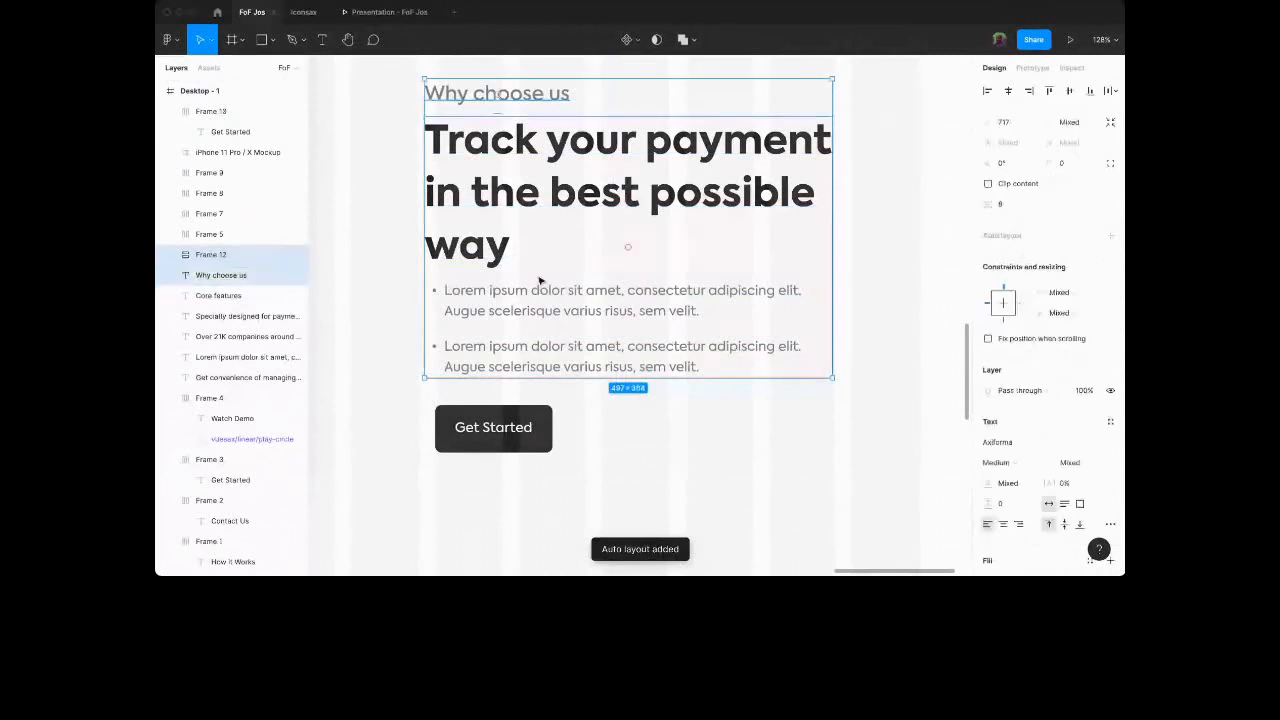
{"action": "key", "text": "shift+a"}
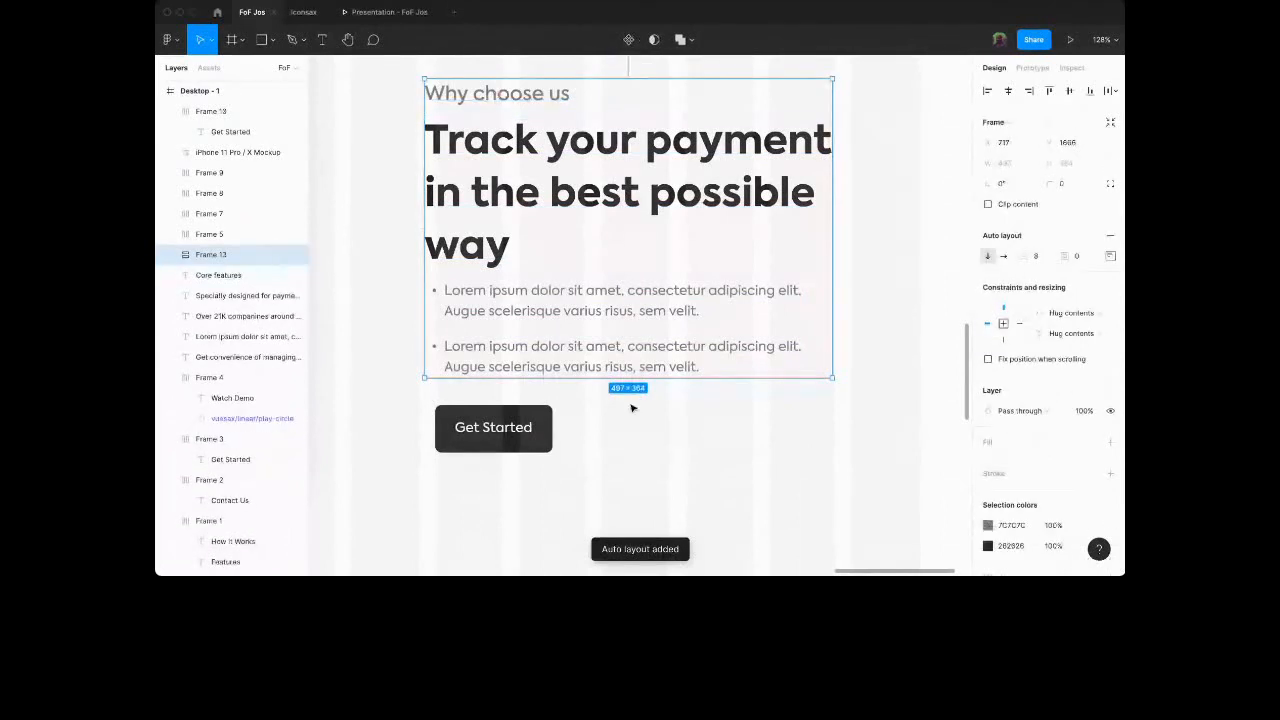
Combine the "Why choose us" text stack and its "Get Started" button in one left-aligned vertical auto layout.
{"action": "left_click", "coordinate": [530, 430], "text": "shift"}
{"action": "key", "text": "shift+a"}
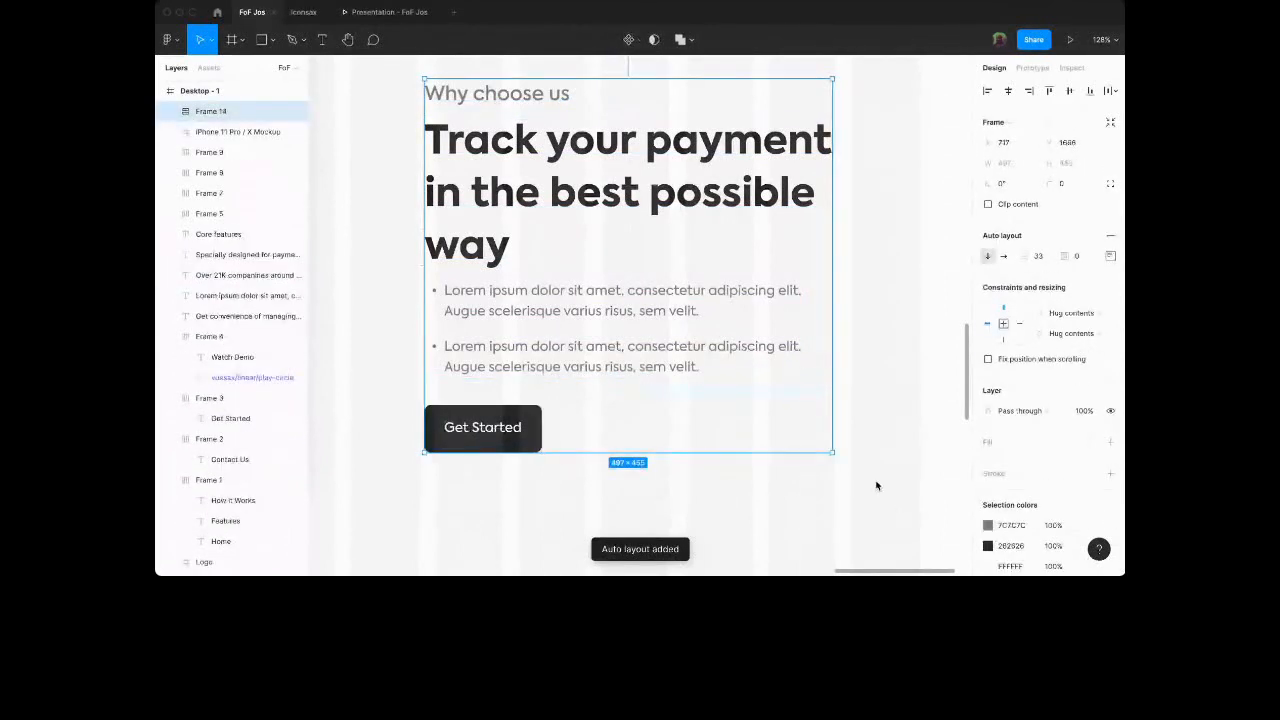
{"action": "left_click", "coordinate": [816, 517]}
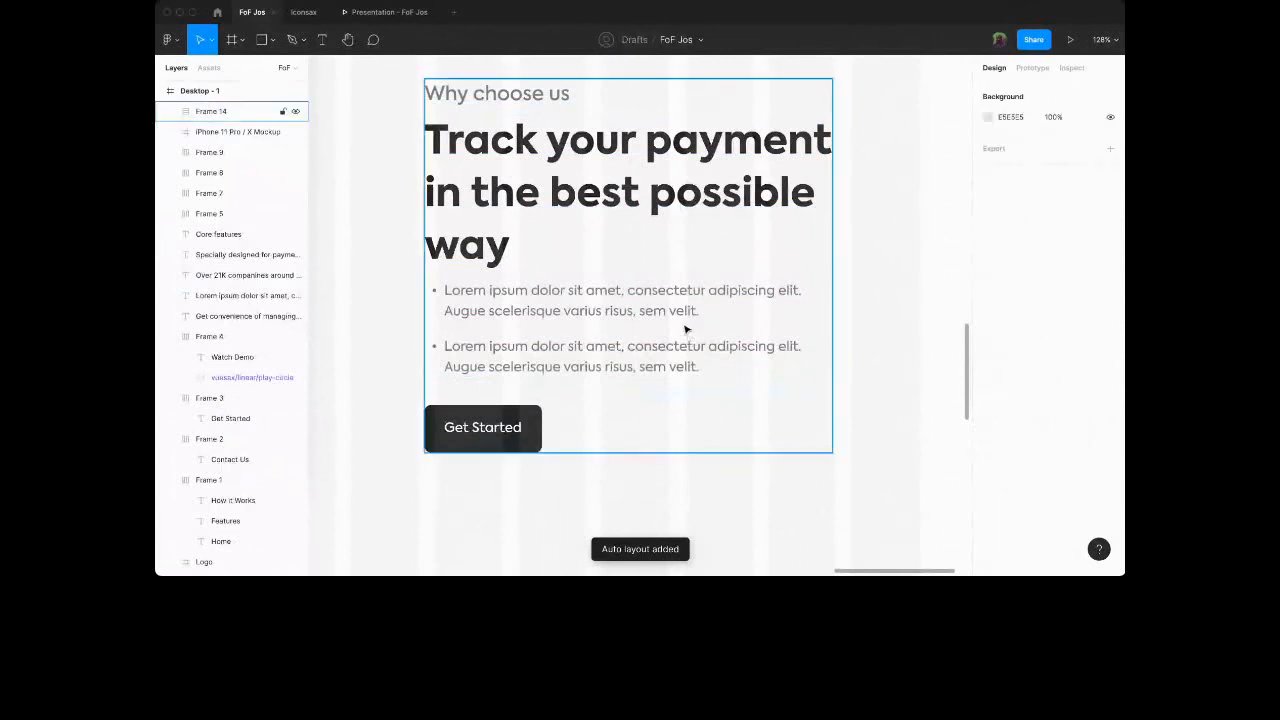
Group the phone mockup and the "Why choose us" copy in a horizontal auto layout and center it horizontally on the page.
{"action": "scroll", "coordinate": [686, 329], "scroll_direction": "down", "scroll_amount": 5}
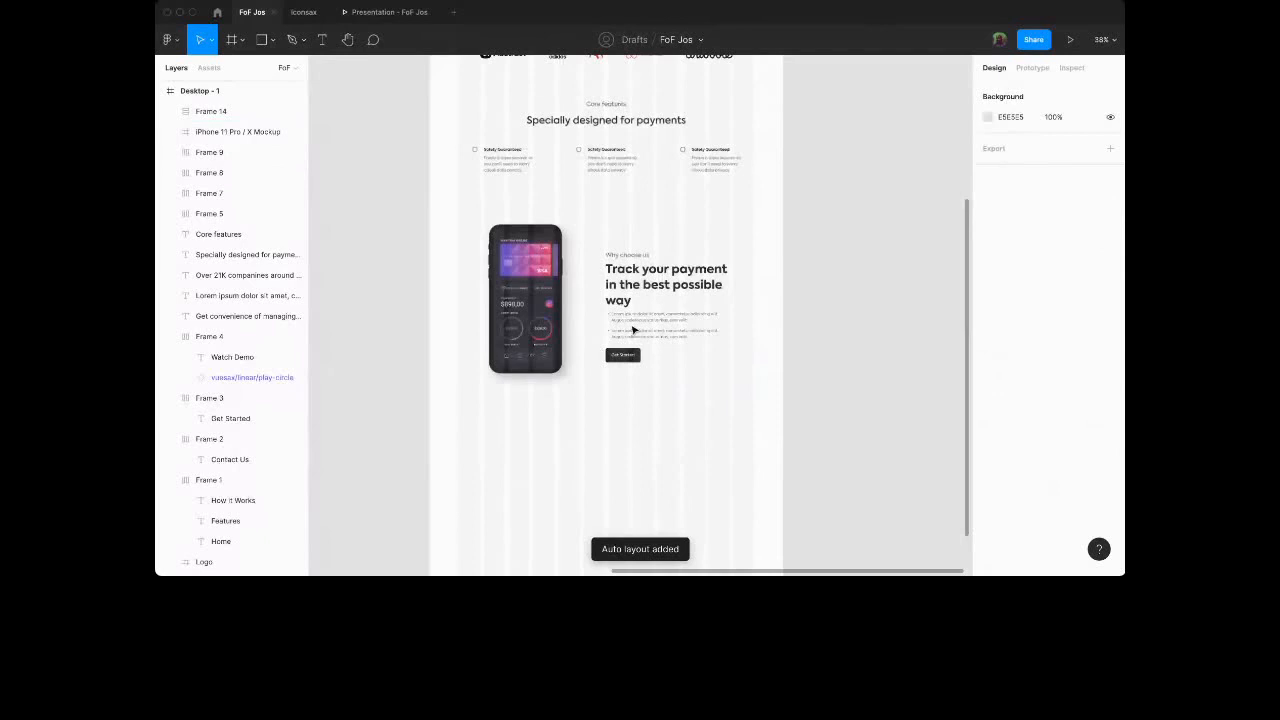
{"action": "left_click", "coordinate": [632, 330]}
{"action": "scroll", "coordinate": [632, 330], "scroll_direction": "up", "scroll_amount": 2}
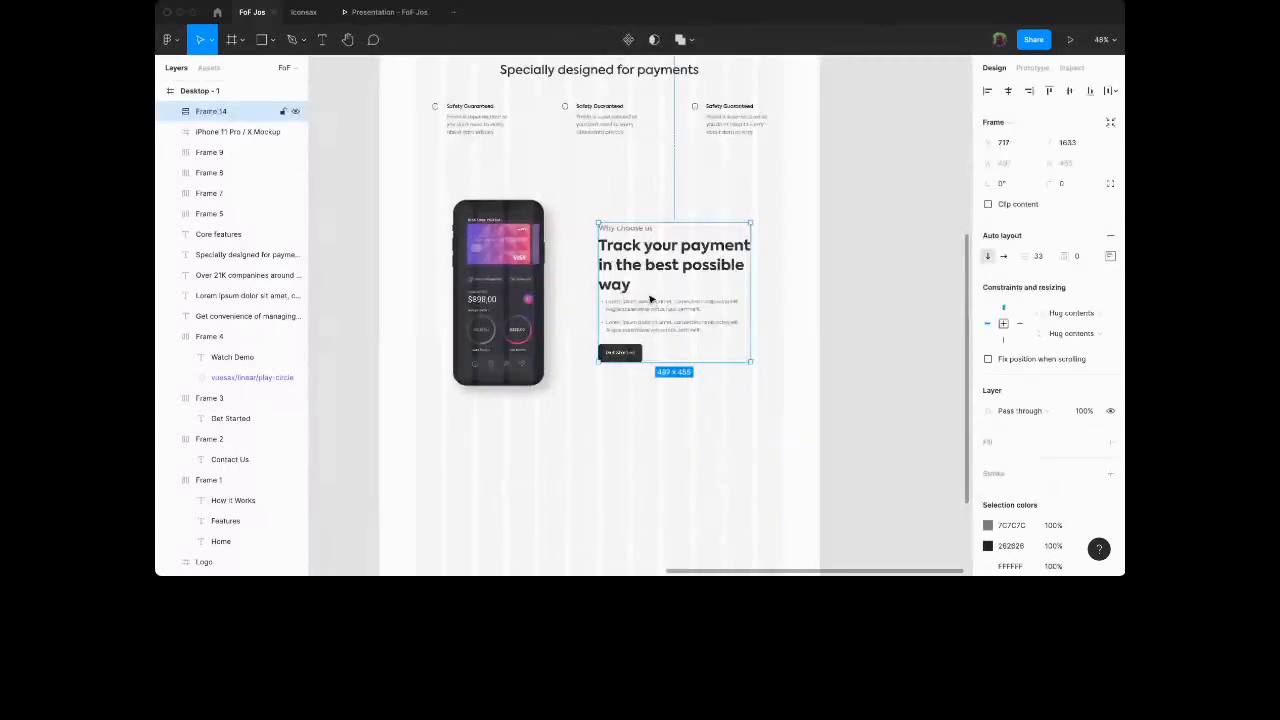
{"action": "left_click", "coordinate": [540, 308], "text": "shift"}
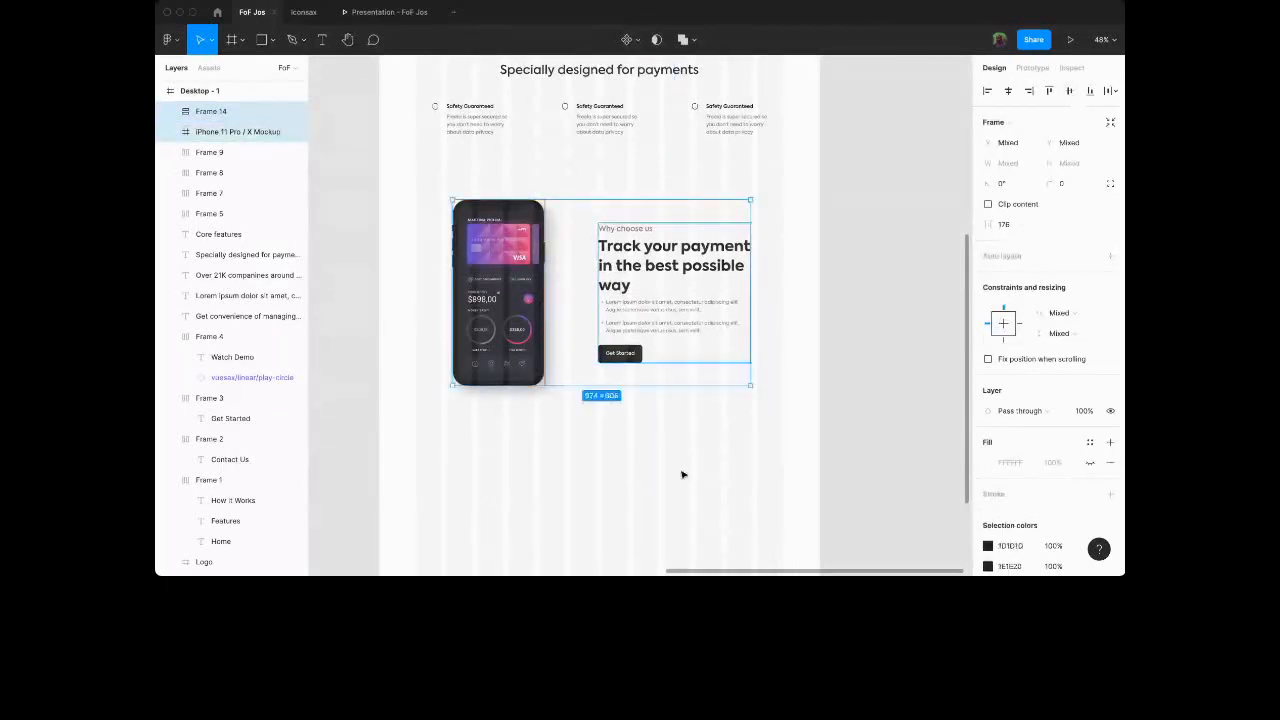
{"action": "left_click", "coordinate": [682, 474]}
{"action": "left_click", "coordinate": [649, 337]}
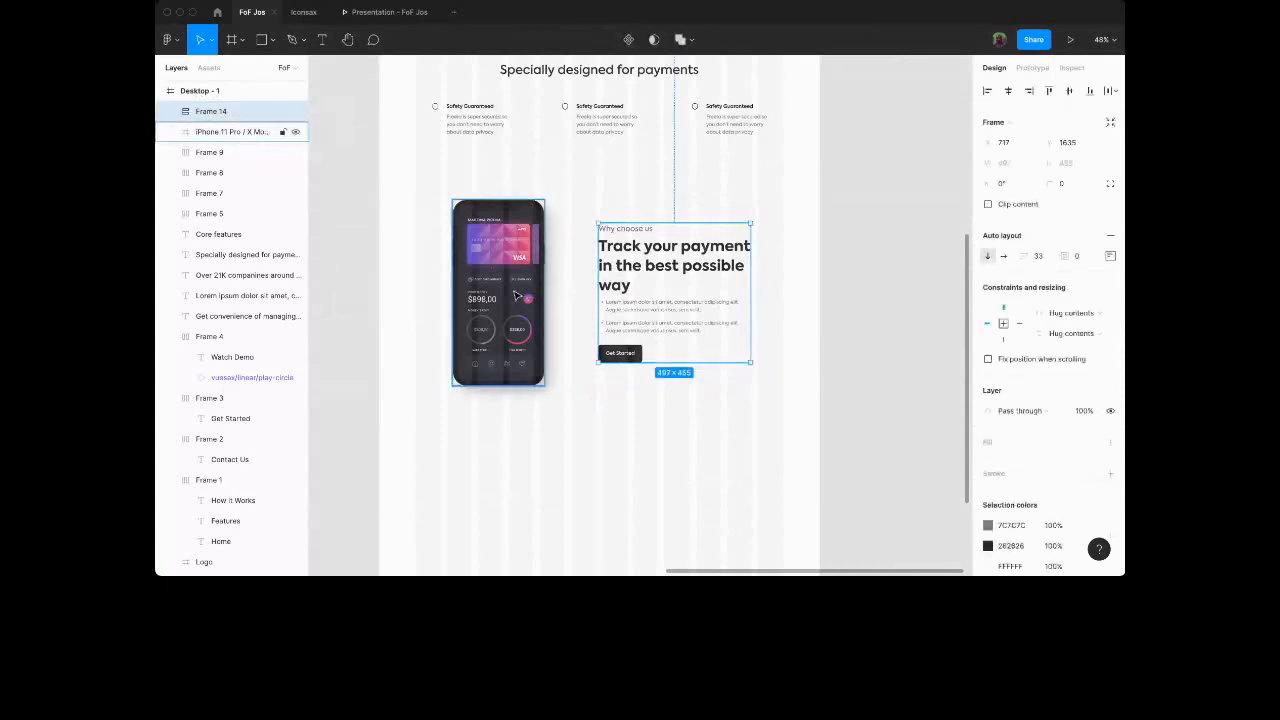
{"action": "left_click", "coordinate": [515, 295], "text": "shift"}
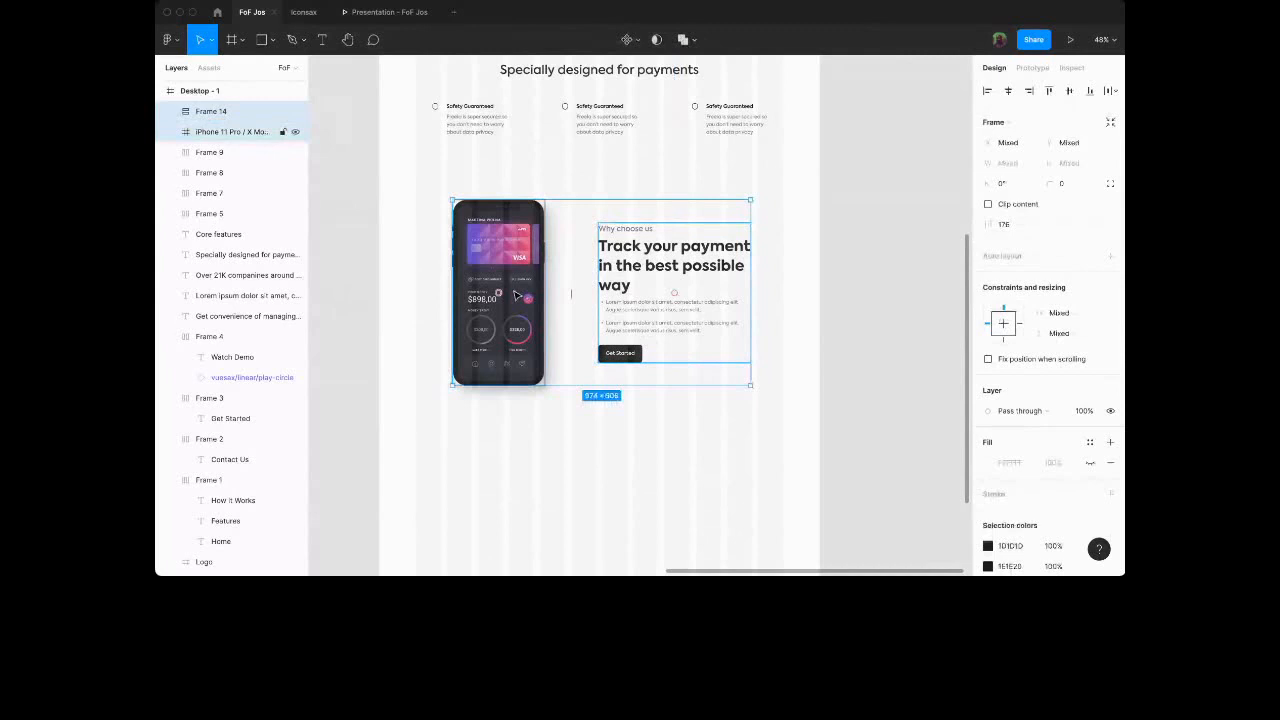
{"action": "key", "text": "shift+a"}
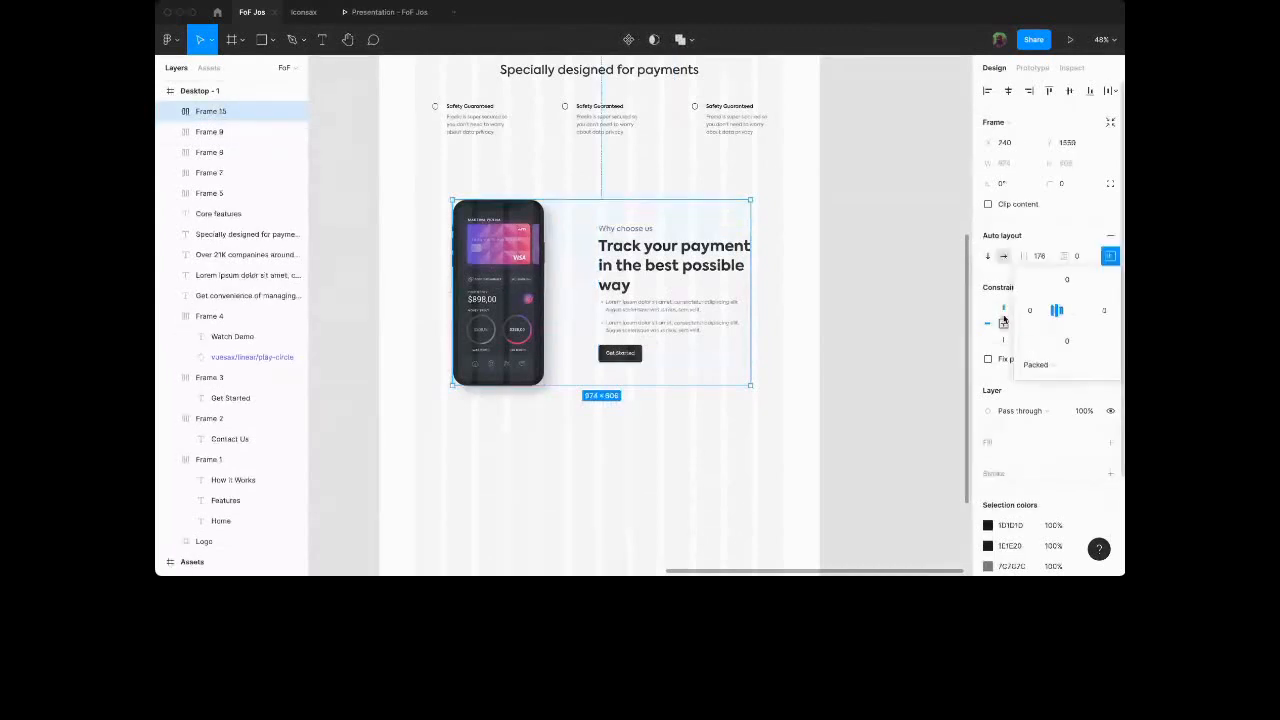
{"action": "left_click", "coordinate": [1008, 91]}
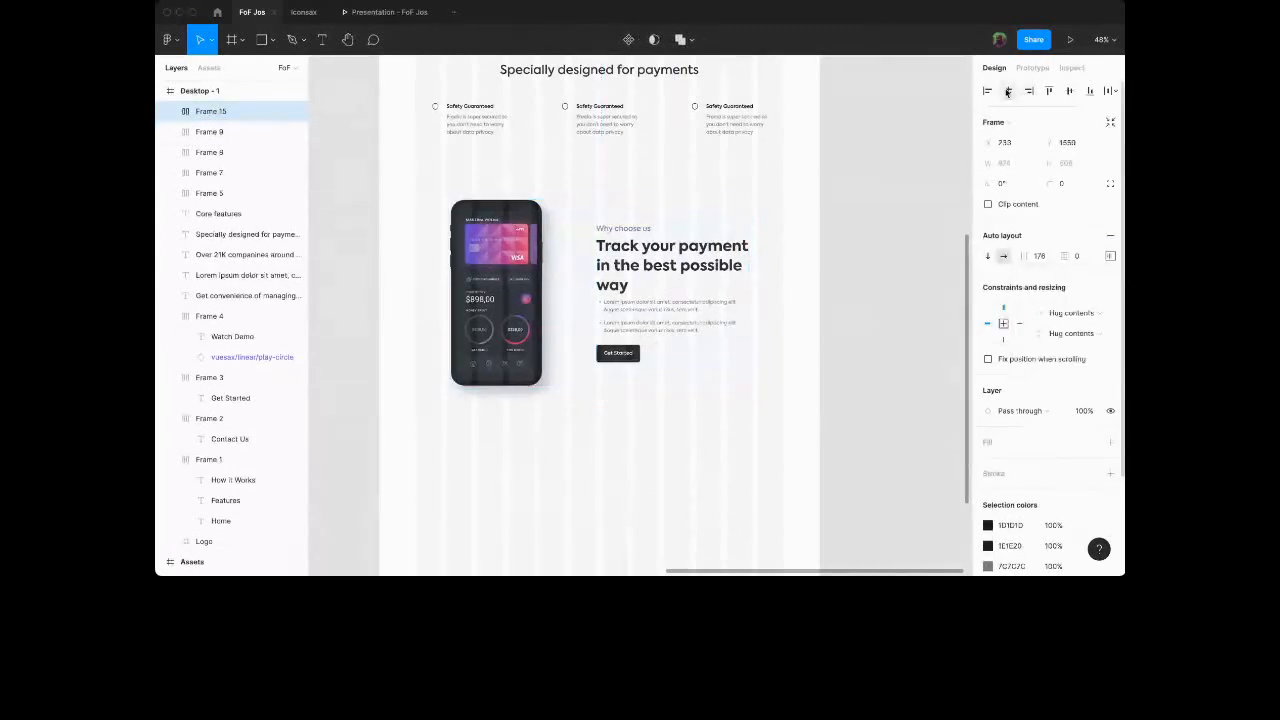
Duplicate the phone-and-copy section directly below the original and place the duplicate at Y 2269.
{"action": "scroll", "coordinate": [598, 362], "scroll_direction": "down", "scroll_amount": 3}
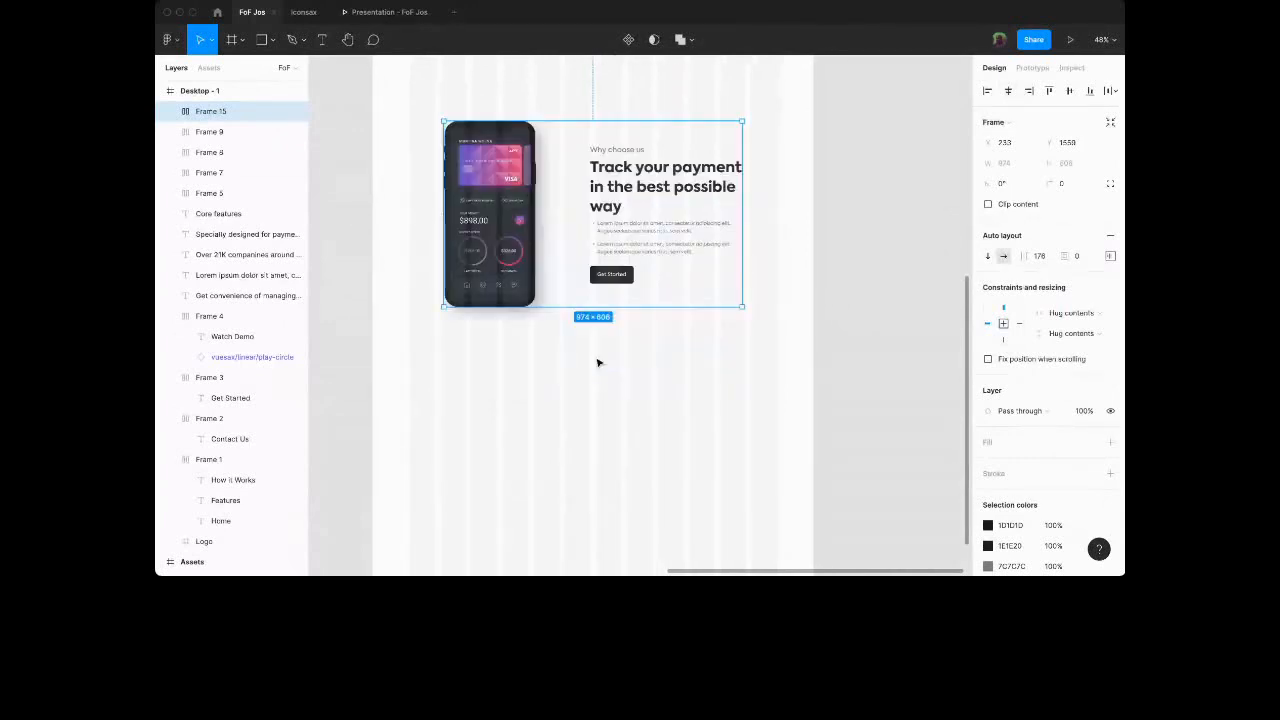
{"action": "scroll", "coordinate": [598, 362], "scroll_direction": "down", "scroll_amount": 2}
{"action": "left_click_drag", "start_coordinate": [526, 227], "coordinate": [526, 403], "text": "alt"}
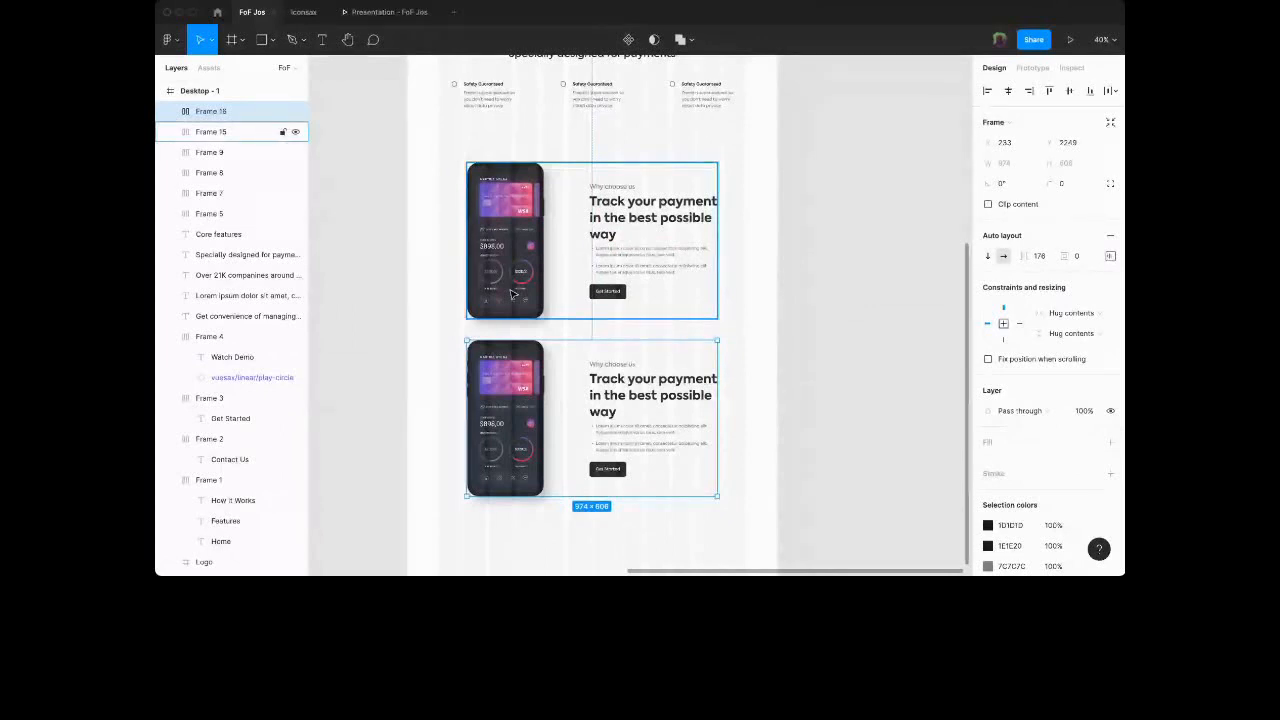
{"action": "key", "text": "alt"}
{"action": "key", "text": "Up"}
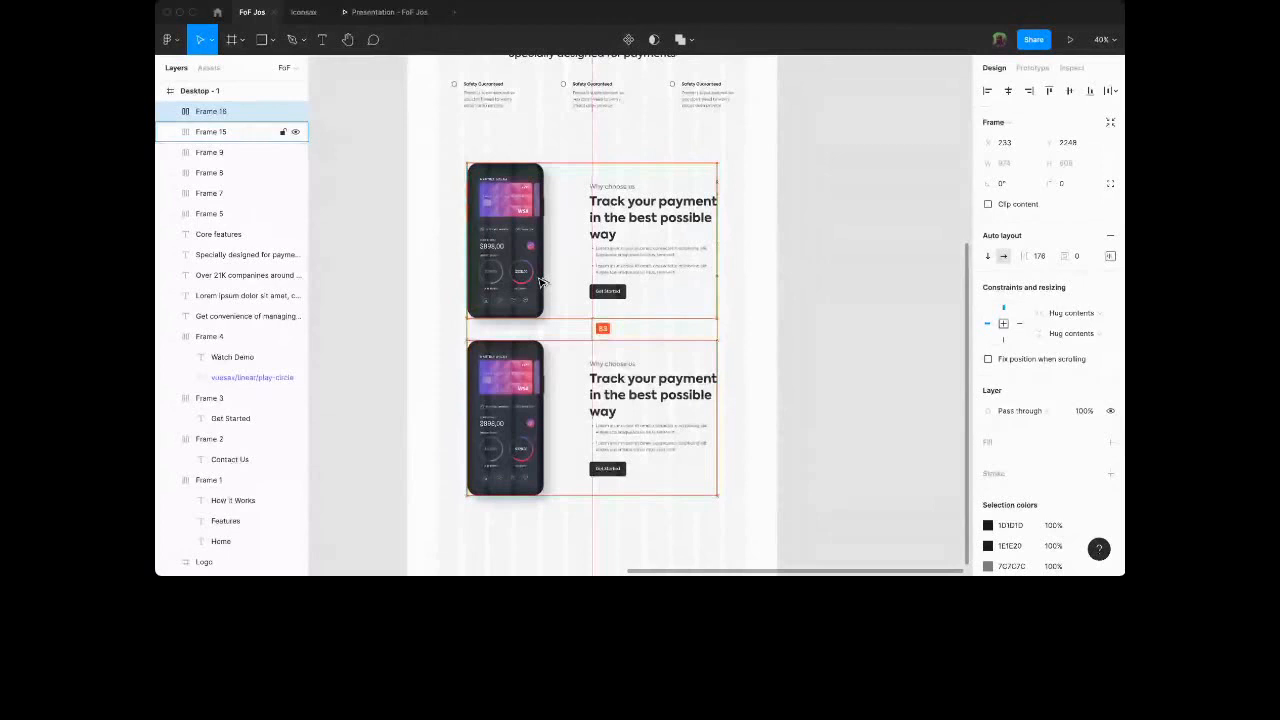
{"action": "key", "text": "Up"}
{"action": "key", "text": "Up"}
{"action": "key", "text": "Up"}
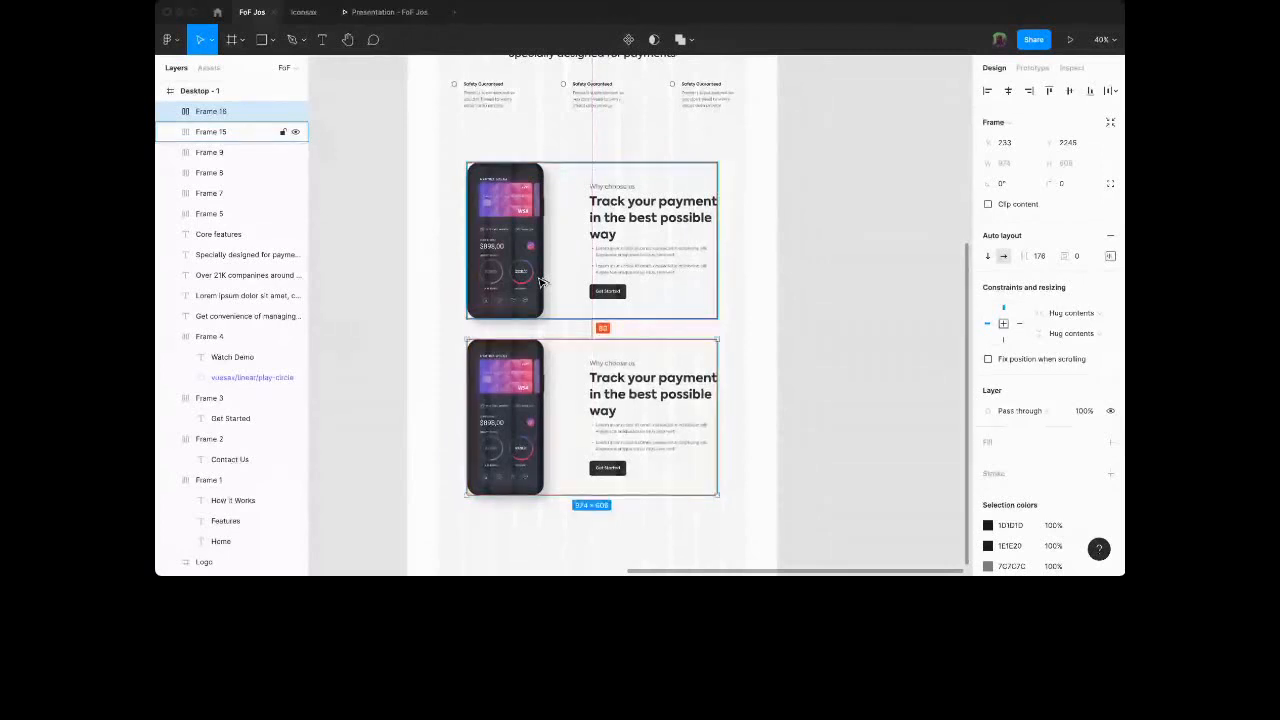
{"action": "key", "text": "shift+Down"}
{"action": "key", "text": "shift+Down"}
{"action": "key", "text": "shift+Down"}
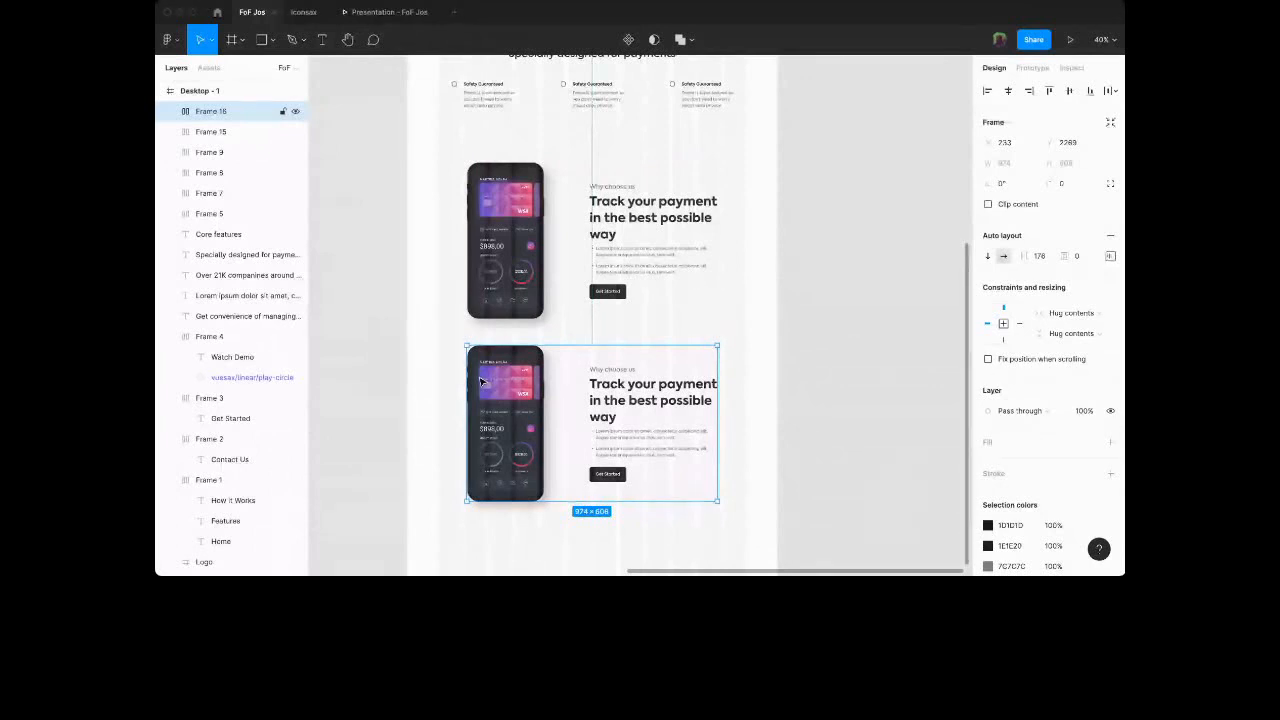
Try to flip the duplicated phone-and-copy section horizontally.
{"action": "key", "text": "shift+h"}
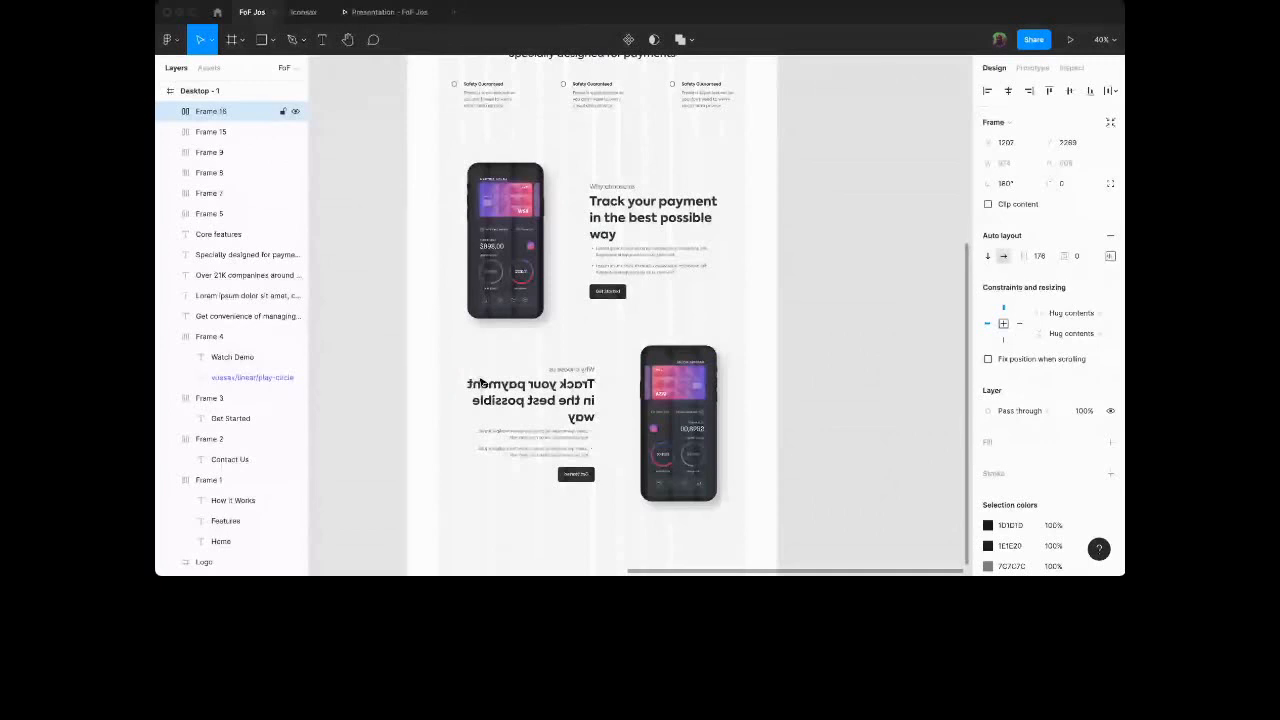
Examine the layout of the Demo section in the sketched wireframes.
{"action": "scroll", "coordinate": [644, 336], "scroll_direction": "up", "scroll_amount": 5}
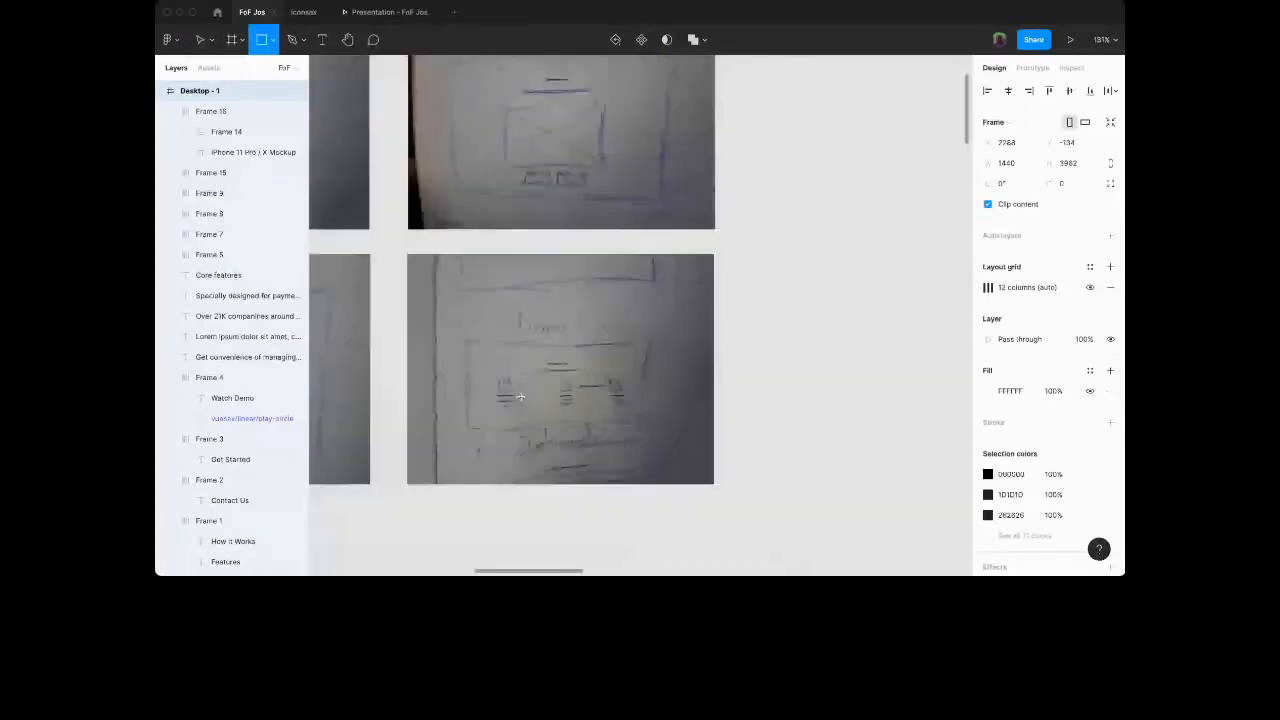
{"action": "scroll", "coordinate": [520, 397], "scroll_direction": "up", "scroll_amount": 3}
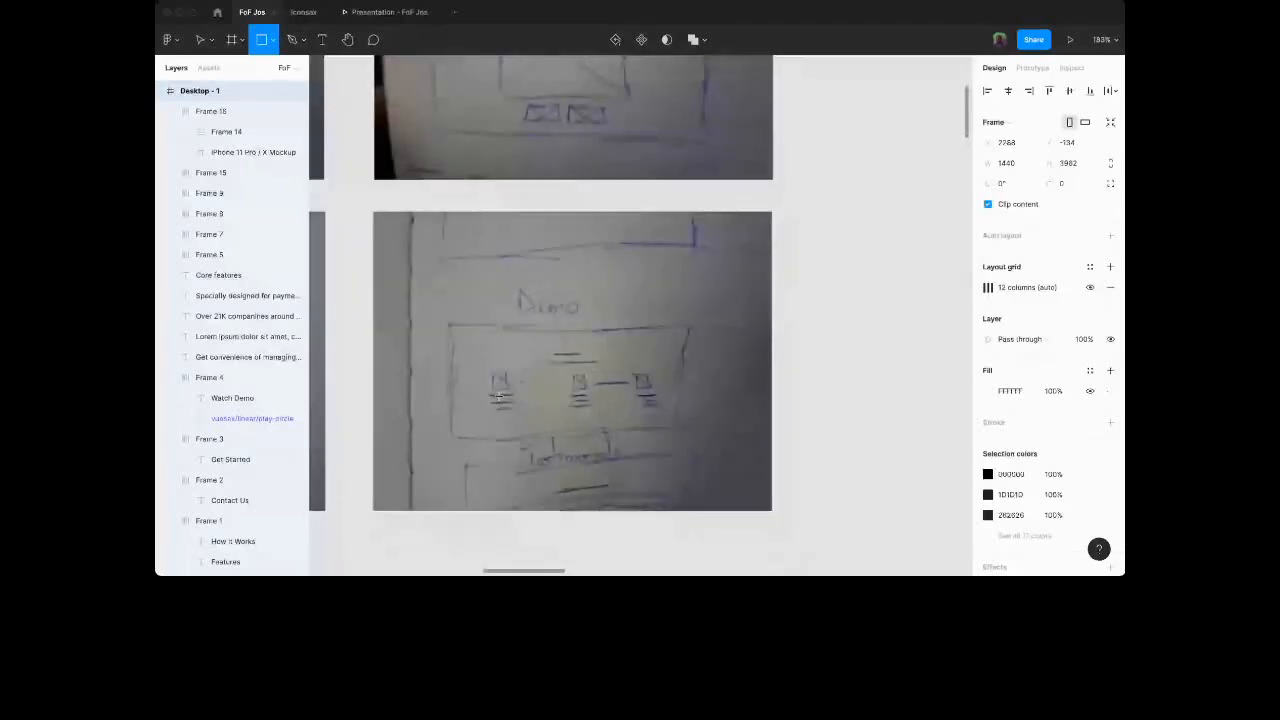
{"action": "scroll", "coordinate": [597, 414], "scroll_direction": "down", "scroll_amount": 3}
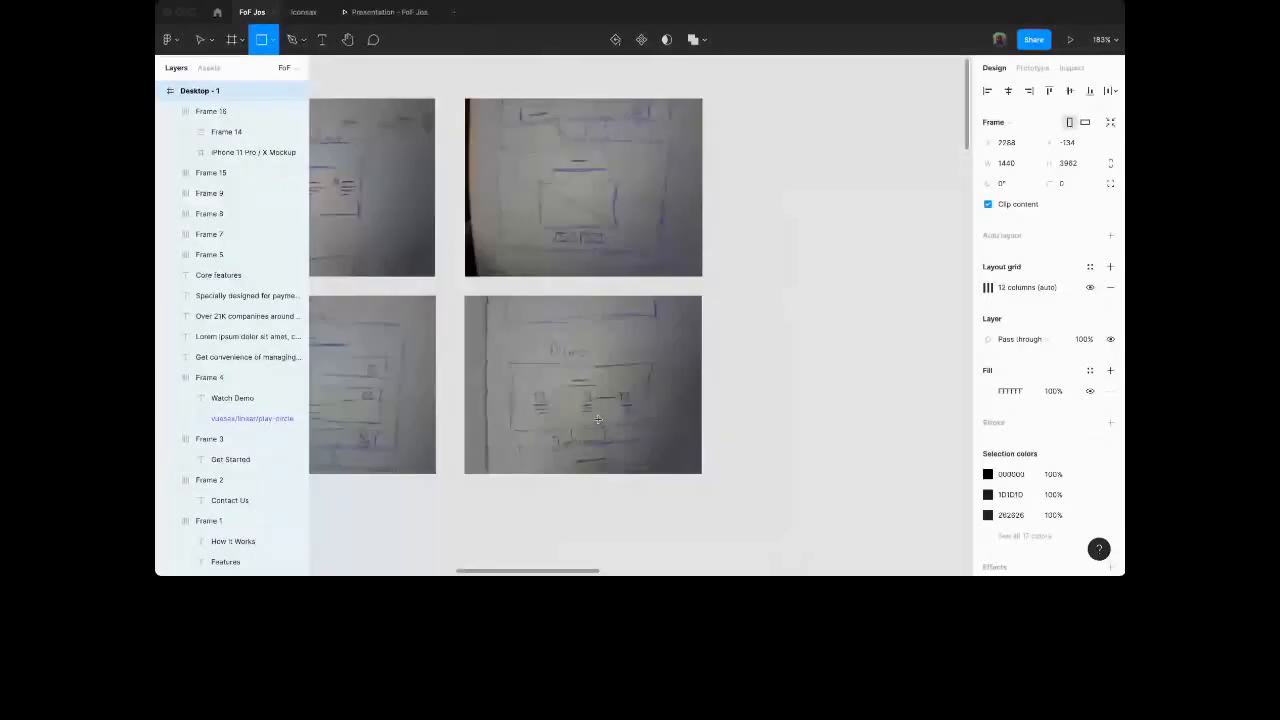
{"action": "scroll", "coordinate": [597, 415], "scroll_direction": "up", "scroll_amount": 5}
{"action": "scroll", "coordinate": [659, 376], "scroll_direction": "down", "scroll_amount": 5}
{"action": "scroll", "coordinate": [659, 376], "scroll_direction": "down", "scroll_amount": 3}
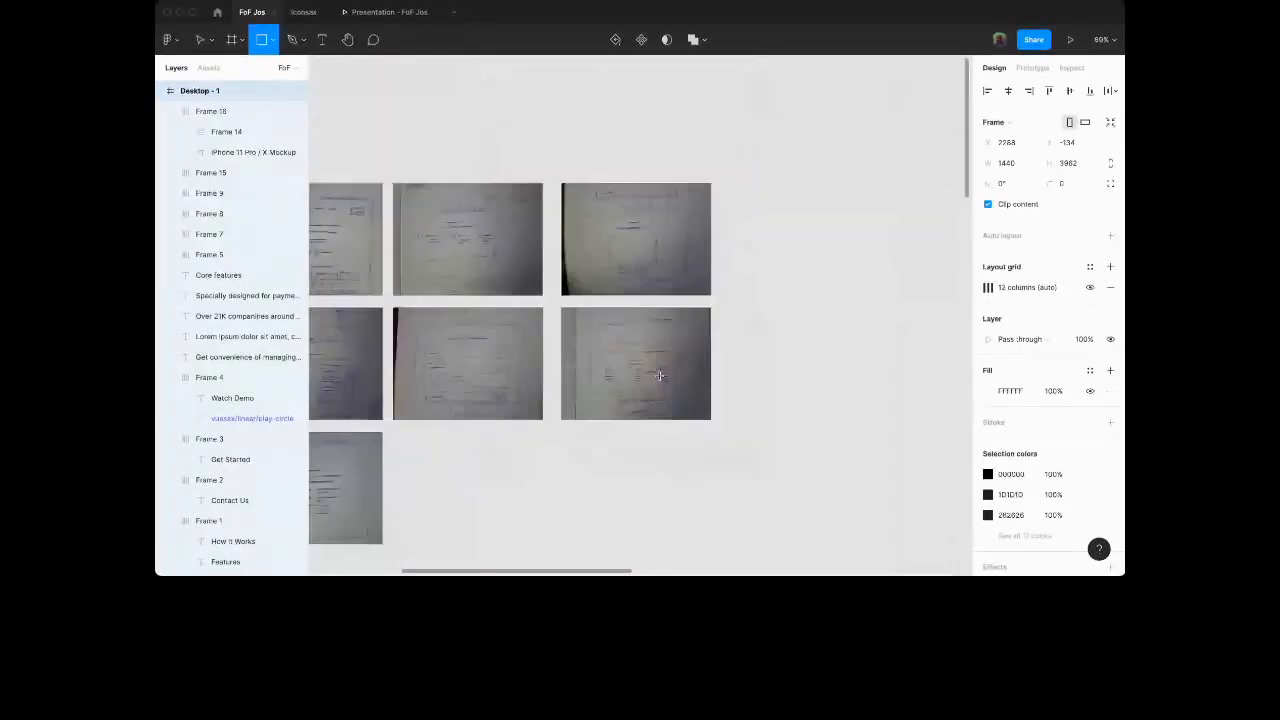
Draw a full-width rectangle beneath the second phone section, 1440 wide and 480 high, spanning both page edges.
{"action": "scroll", "coordinate": [659, 376], "scroll_direction": "right", "scroll_amount": 8}
{"action": "scroll", "coordinate": [659, 376], "scroll_direction": "down", "scroll_amount": 10}
{"action": "scroll", "coordinate": [658, 376], "scroll_direction": "left", "scroll_amount": 2}
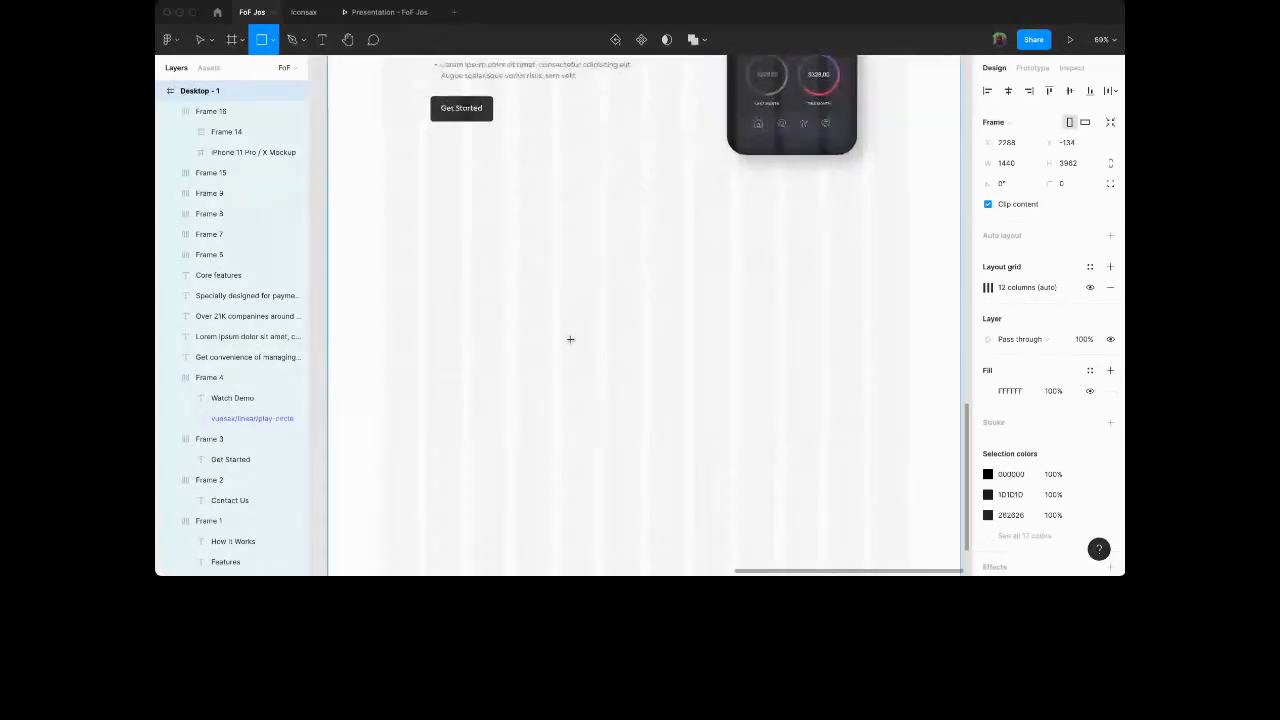
{"action": "mouse_move", "coordinate": [330, 241]}
{"action": "left_mouse_down"}
{"action": "mouse_move", "coordinate": [720, 392]}
{"action": "mouse_move", "coordinate": [920, 446]}
{"action": "mouse_move", "coordinate": [857, 403]}
{"action": "mouse_move", "coordinate": [915, 404]}
{"action": "mouse_move", "coordinate": [949, 478]}
{"action": "mouse_move", "coordinate": [963, 463]}
{"action": "mouse_move", "coordinate": [837, 449]}
{"action": "left_mouse_up"}
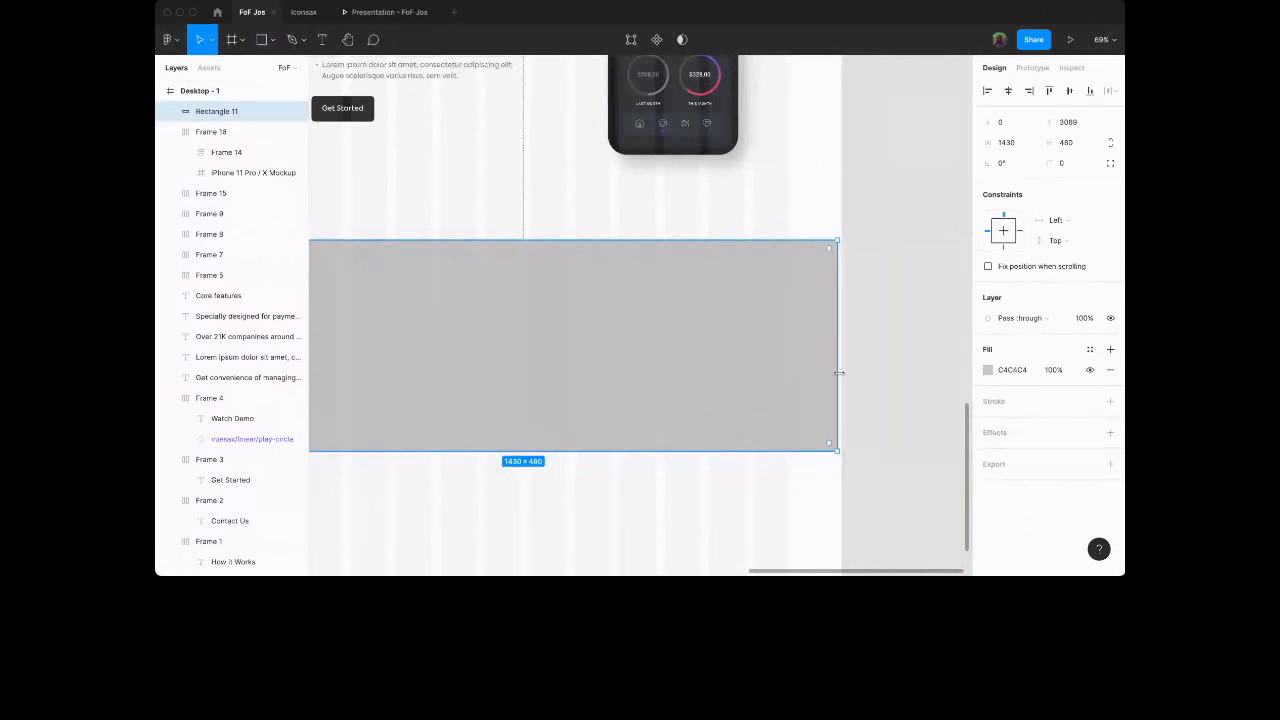
{"action": "left_click_drag", "start_coordinate": [838, 363], "coordinate": [843, 348]}
{"action": "scroll", "coordinate": [843, 310], "scroll_direction": "up", "scroll_amount": 10}
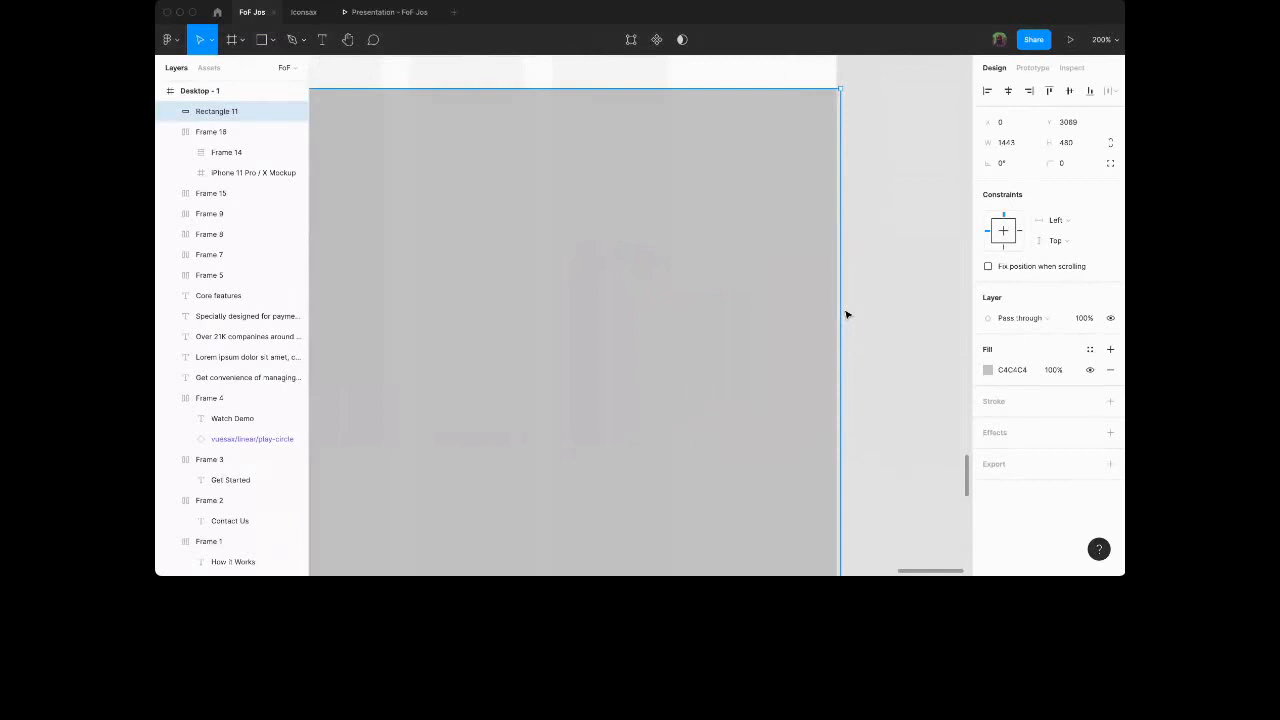
{"action": "left_click_drag", "start_coordinate": [835, 293], "coordinate": [822, 276]}
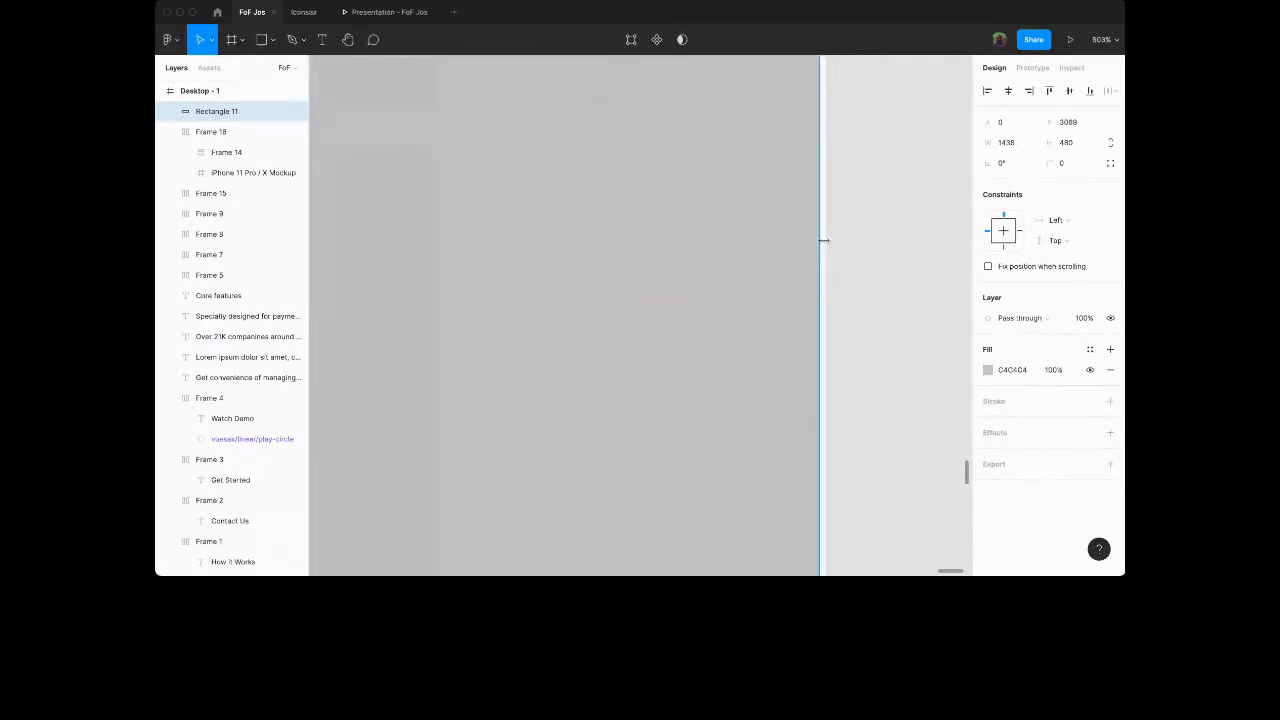
{"action": "left_click_drag", "start_coordinate": [829, 240], "coordinate": [826, 242]}
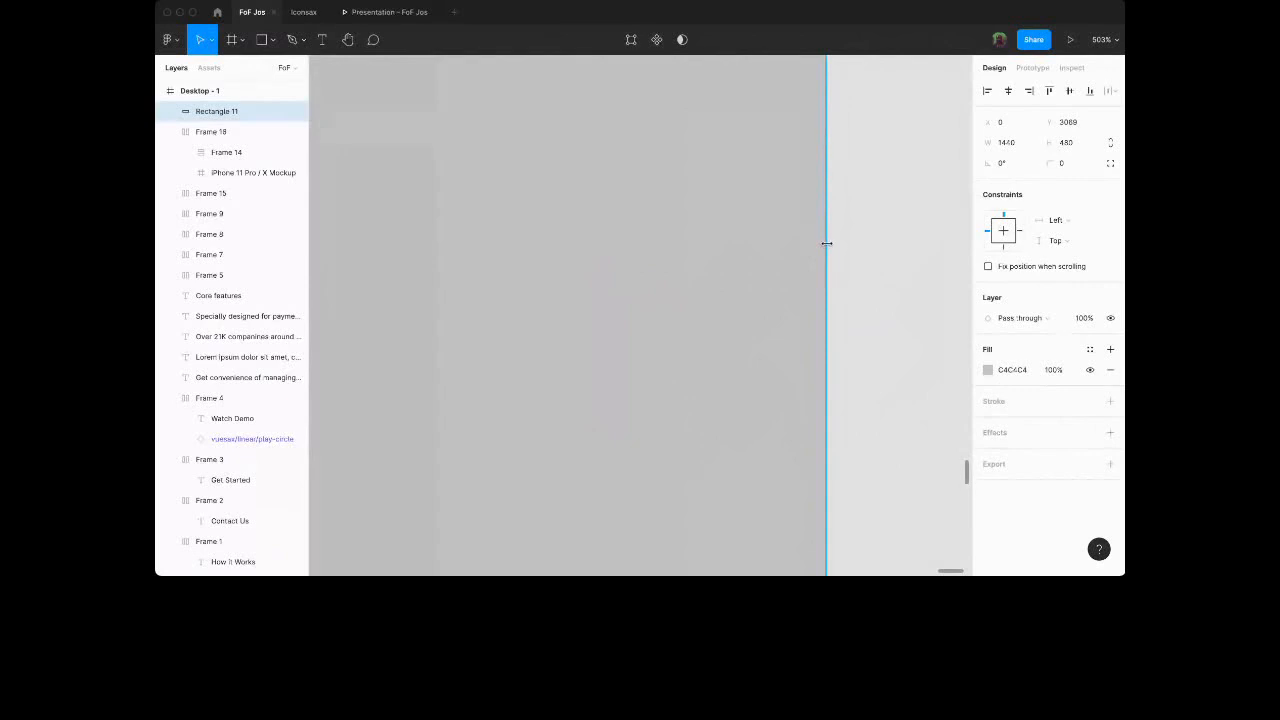
Move the full-width rectangle down to Y 3077, checking its gap to the phone section above.
{"action": "scroll", "coordinate": [826, 242], "scroll_direction": "down", "scroll_amount": 10}
{"action": "scroll", "coordinate": [900, 180], "scroll_direction": "left", "scroll_amount": 2}
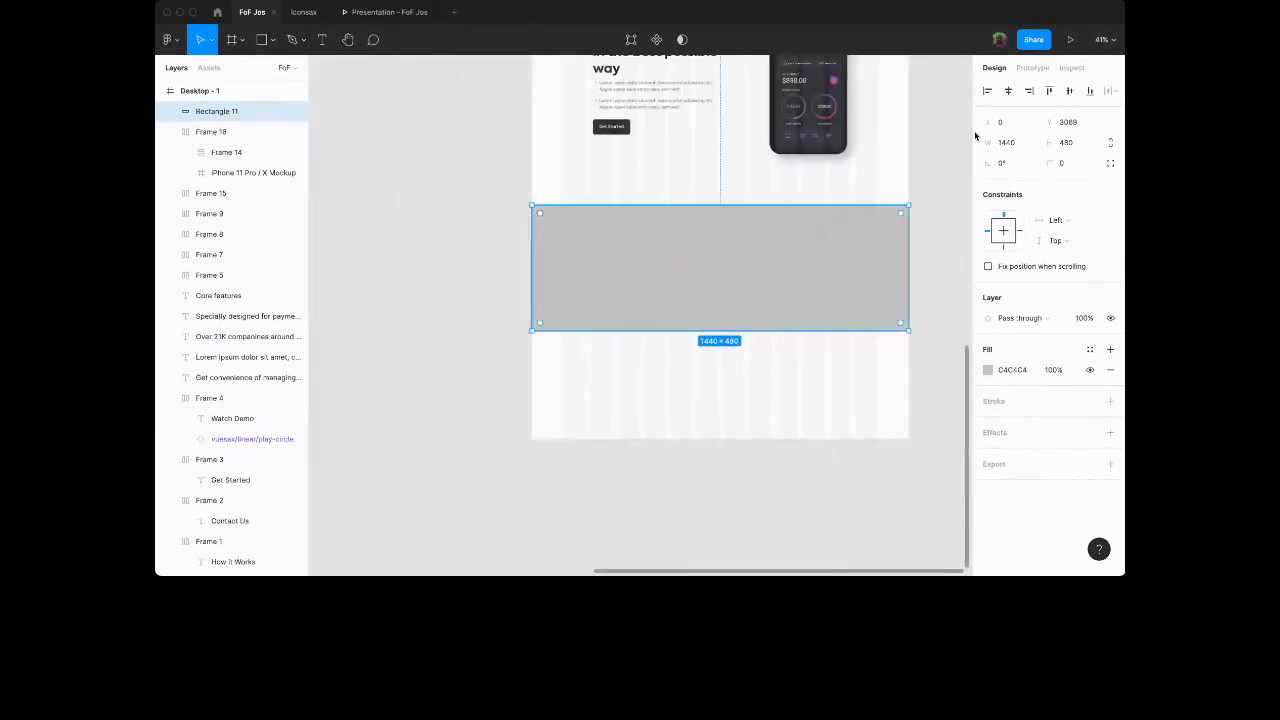
{"action": "key", "text": "alt"}
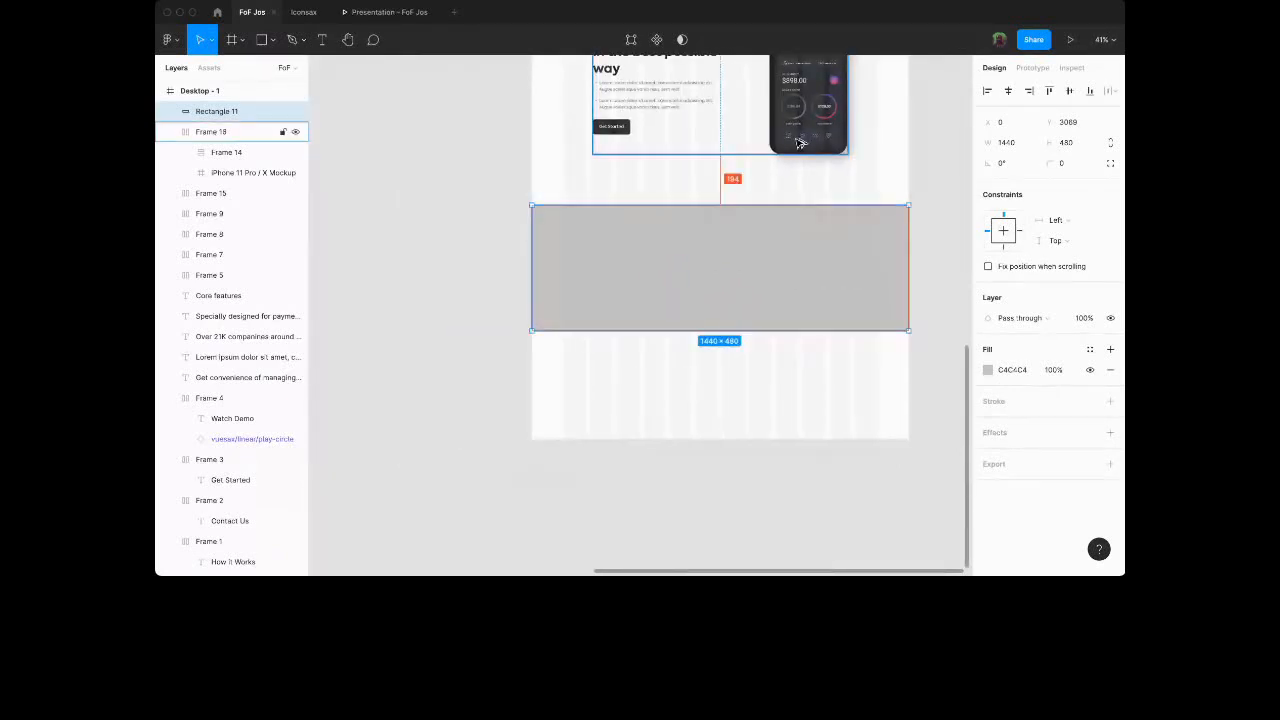
{"action": "key", "text": "shift+Down"}
{"action": "key", "text": "shift+Down"}
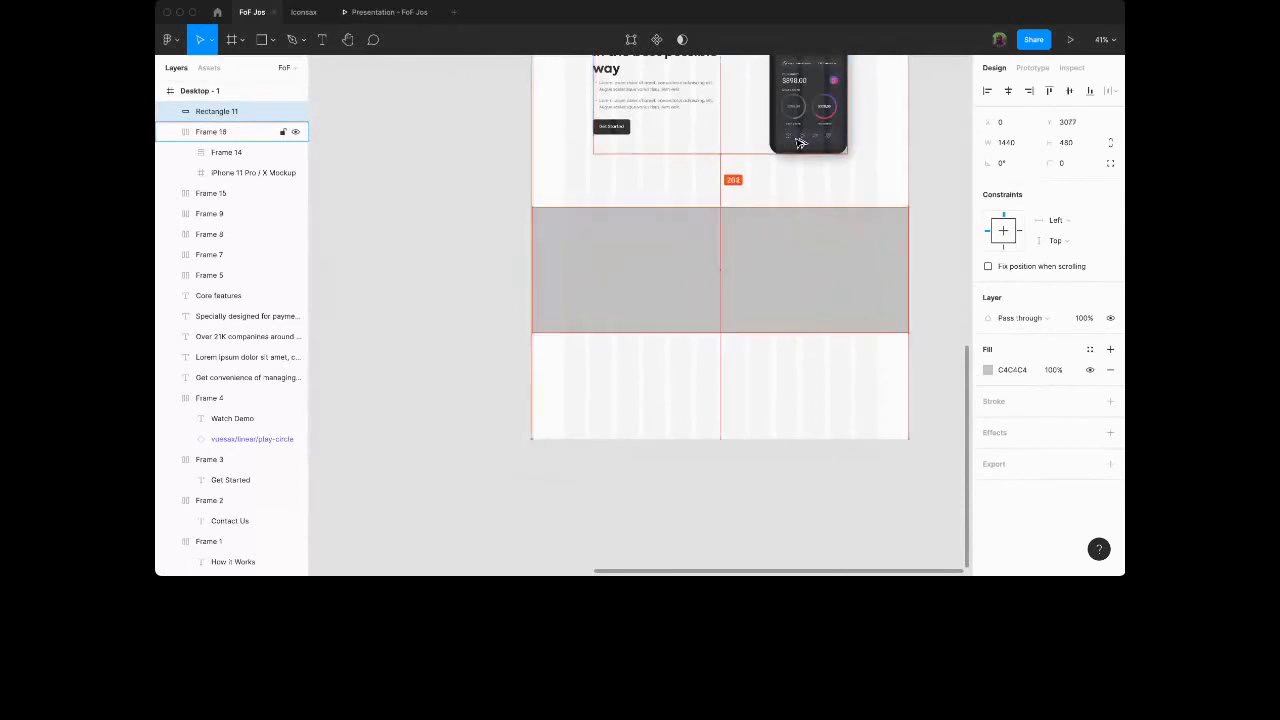
Nudge the full-width rectangle beneath the second phone section to Y 3083.
{"action": "key", "text": "Up"}
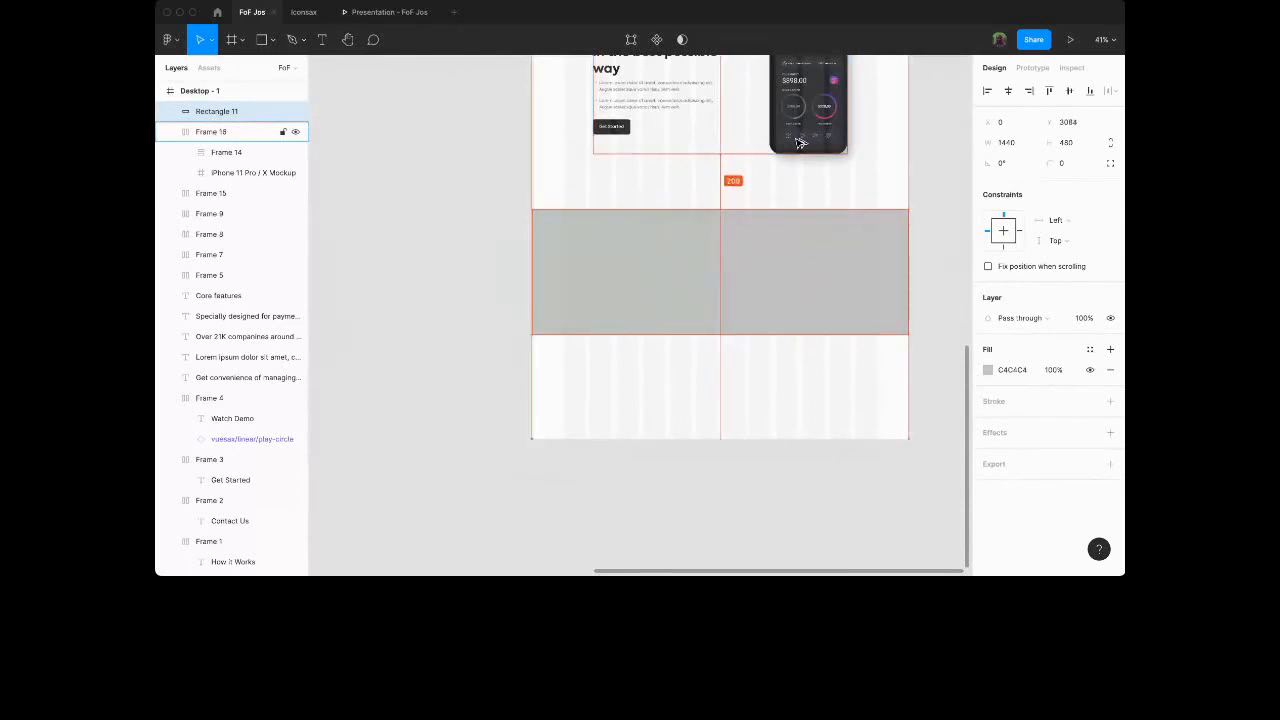
{"action": "key", "text": "Up"}
{"action": "scroll", "coordinate": [814, 378], "scroll_direction": "up", "scroll_amount": 3}
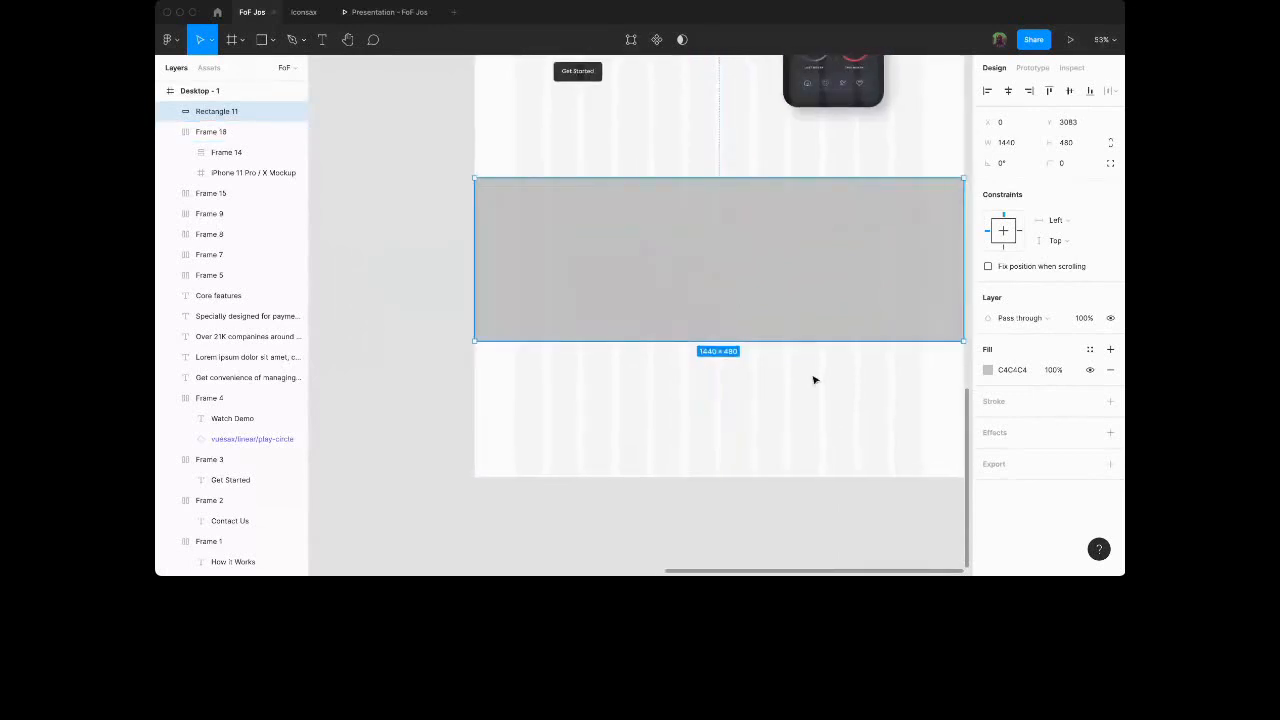
Change the full-width rectangle's solid fill to the light grey F4F4F4 and deselect it.
{"action": "left_click", "coordinate": [988, 370]}
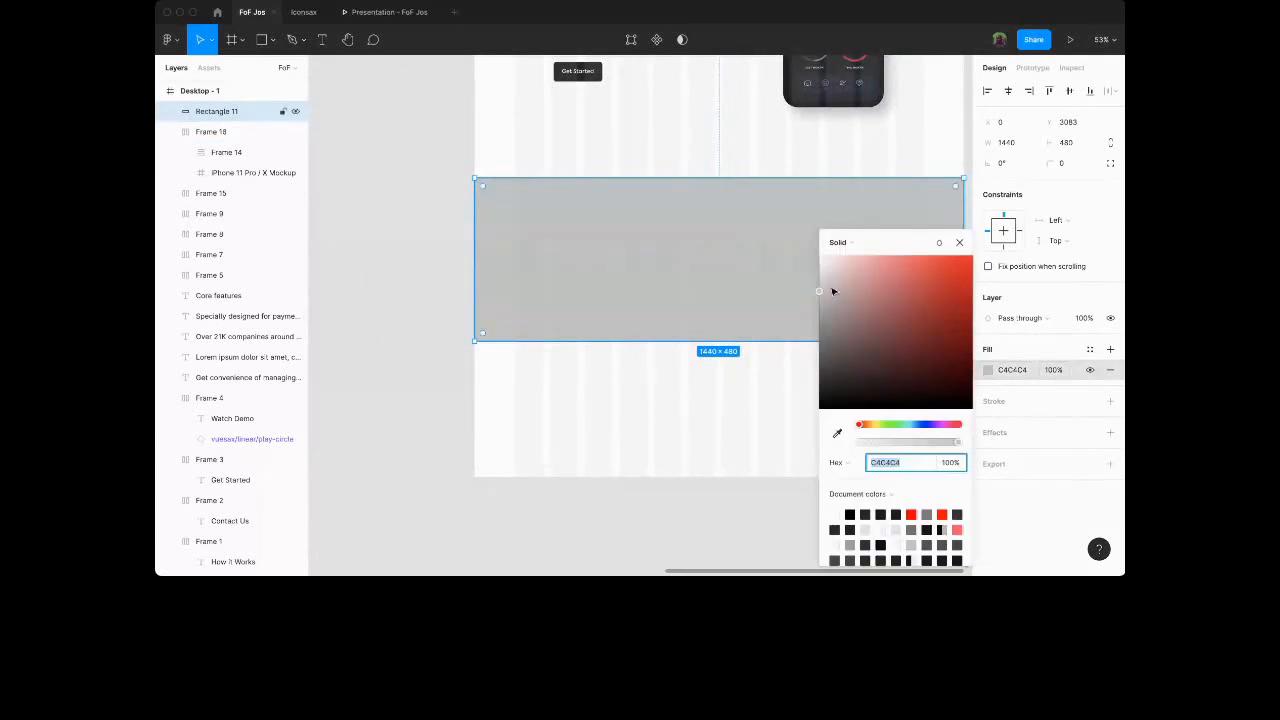
{"action": "type", "text": "F2F2F2"}
{"action": "key", "text": "Return"}
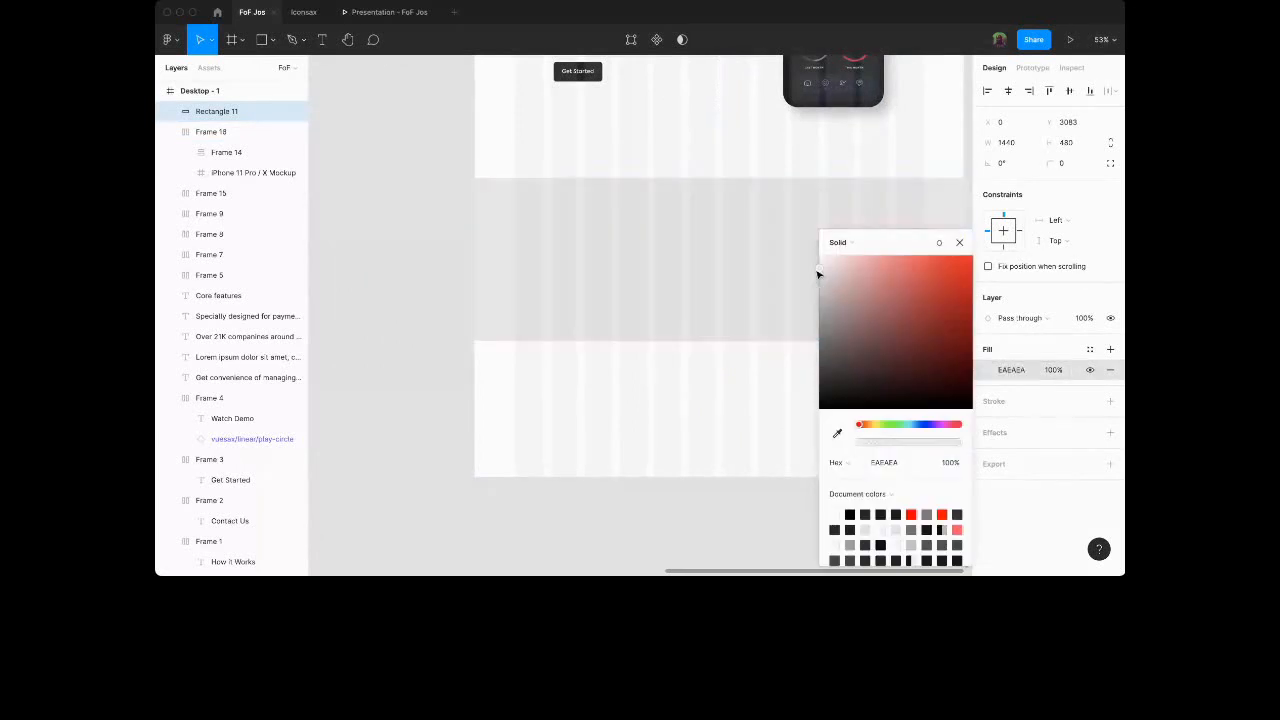
{"action": "left_click", "coordinate": [818, 263]}
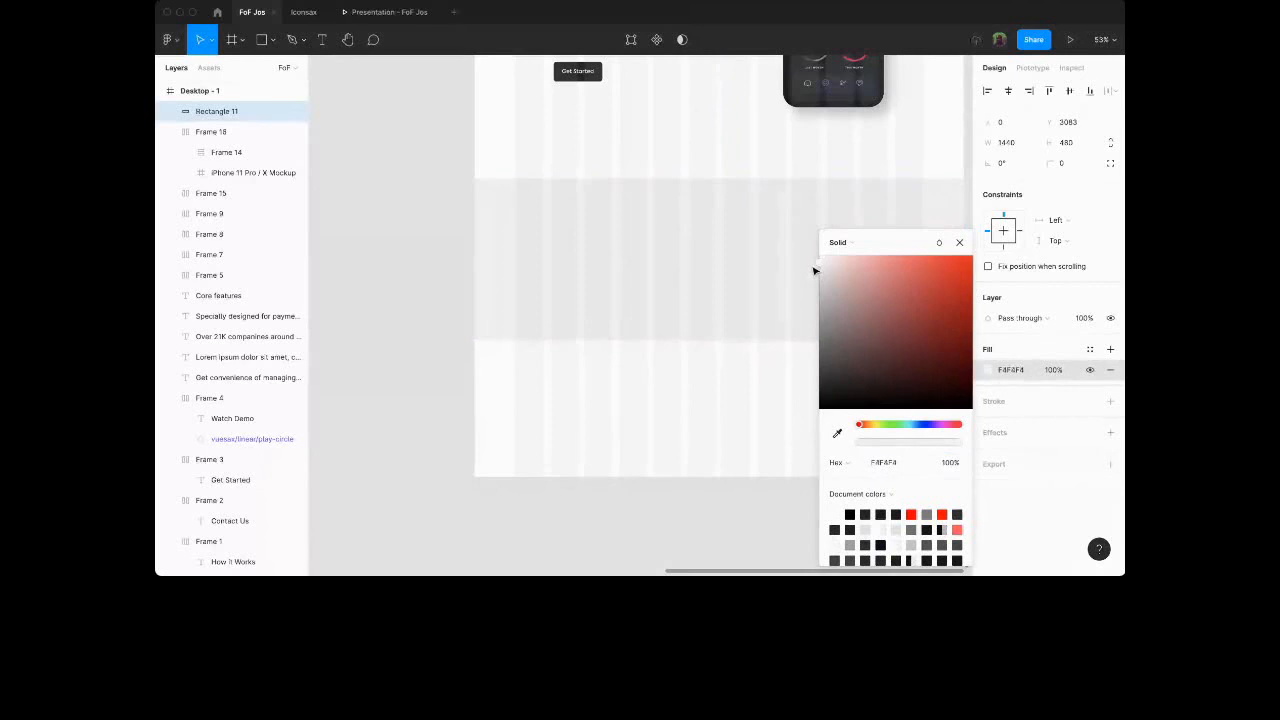
{"action": "left_click", "coordinate": [957, 244]}
{"action": "left_click", "coordinate": [843, 413]}
{"action": "scroll", "coordinate": [843, 413], "scroll_direction": "right", "scroll_amount": 1}
{"action": "scroll", "coordinate": [843, 413], "scroll_direction": "up", "scroll_amount": 1}
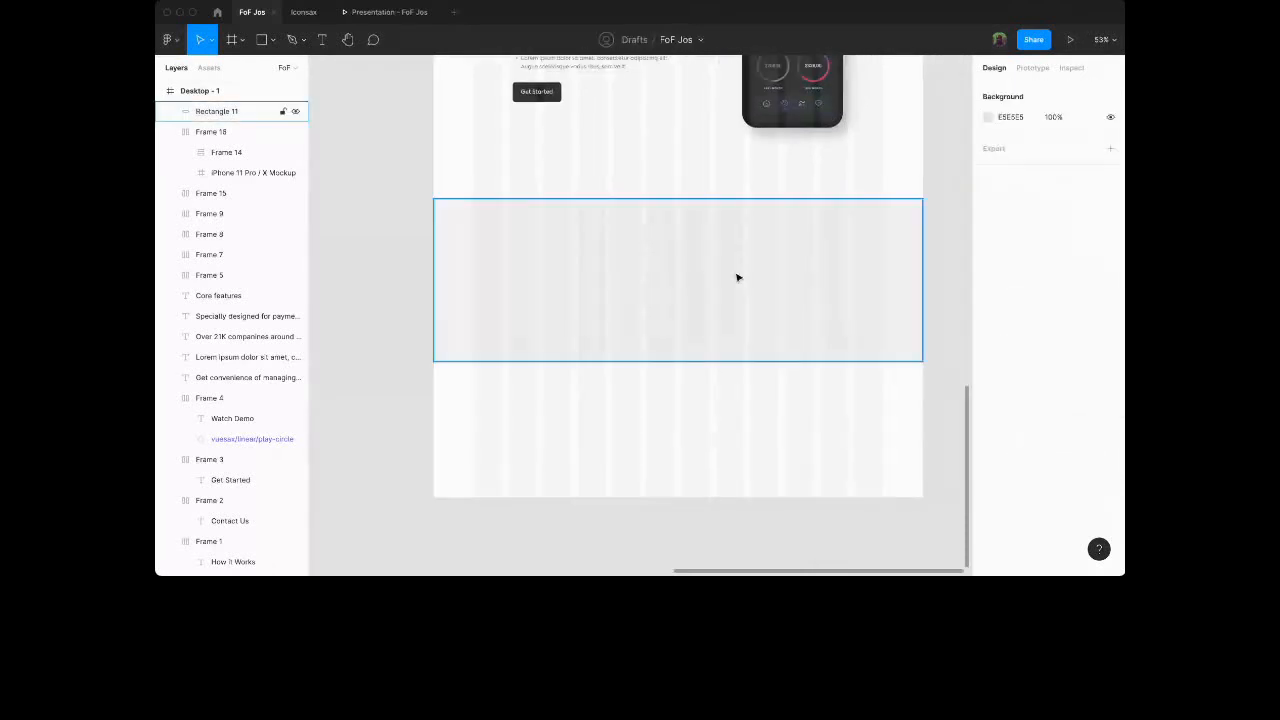
{"action": "scroll", "coordinate": [737, 277], "scroll_direction": "up", "scroll_amount": 2}
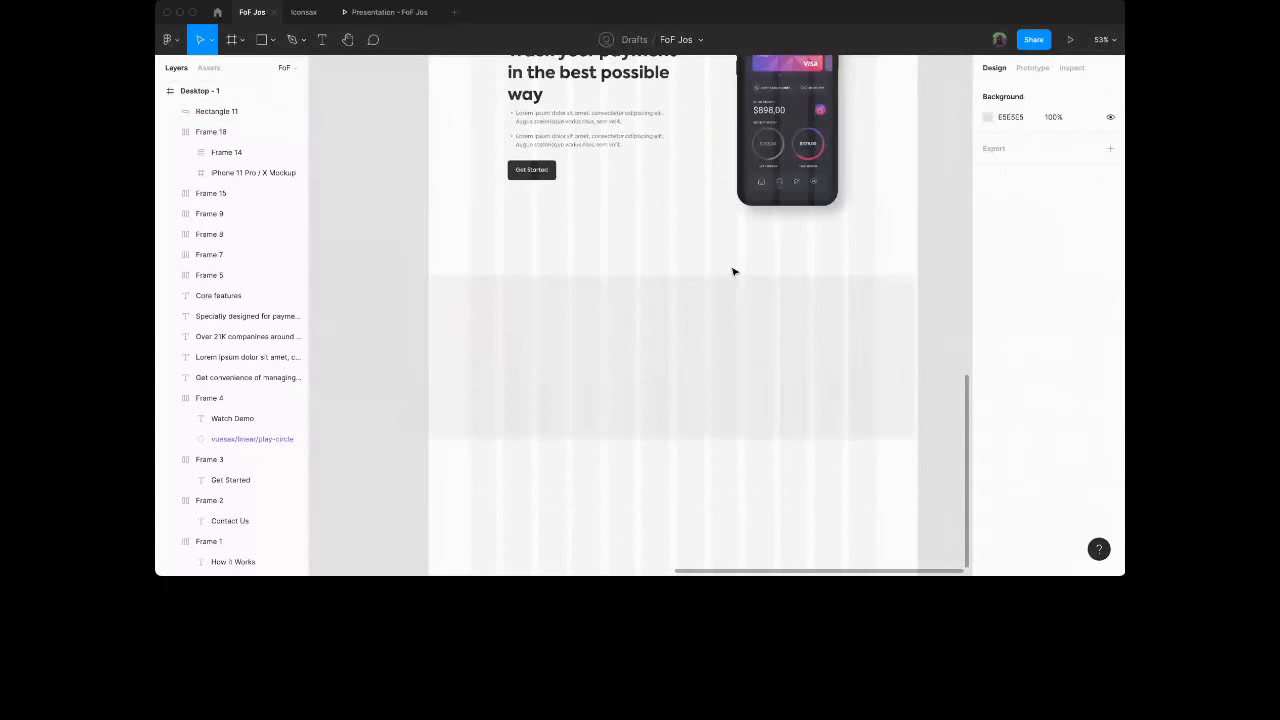
Combine the Core features headings into an auto-layout frame and place a copy in the empty grey section at Y 3163.
{"action": "left_click", "coordinate": [655, 170], "text": "shift"}
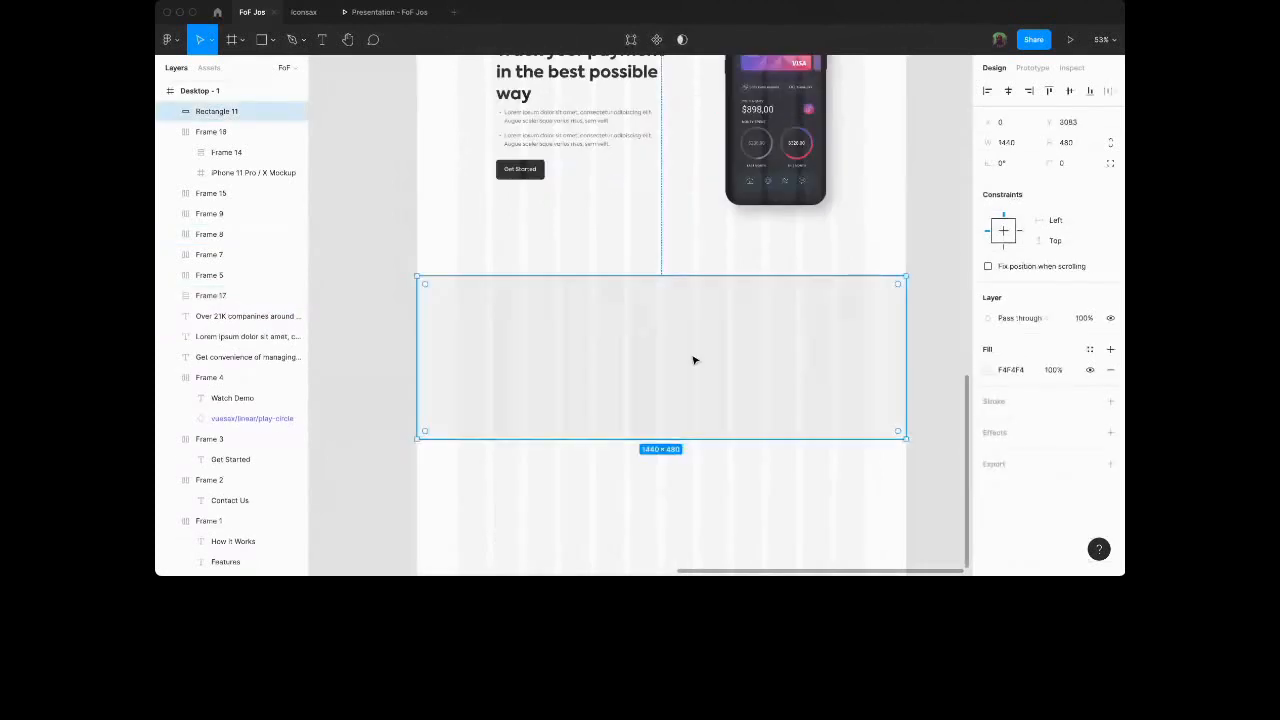
{"action": "key", "text": "ctrl+v"}
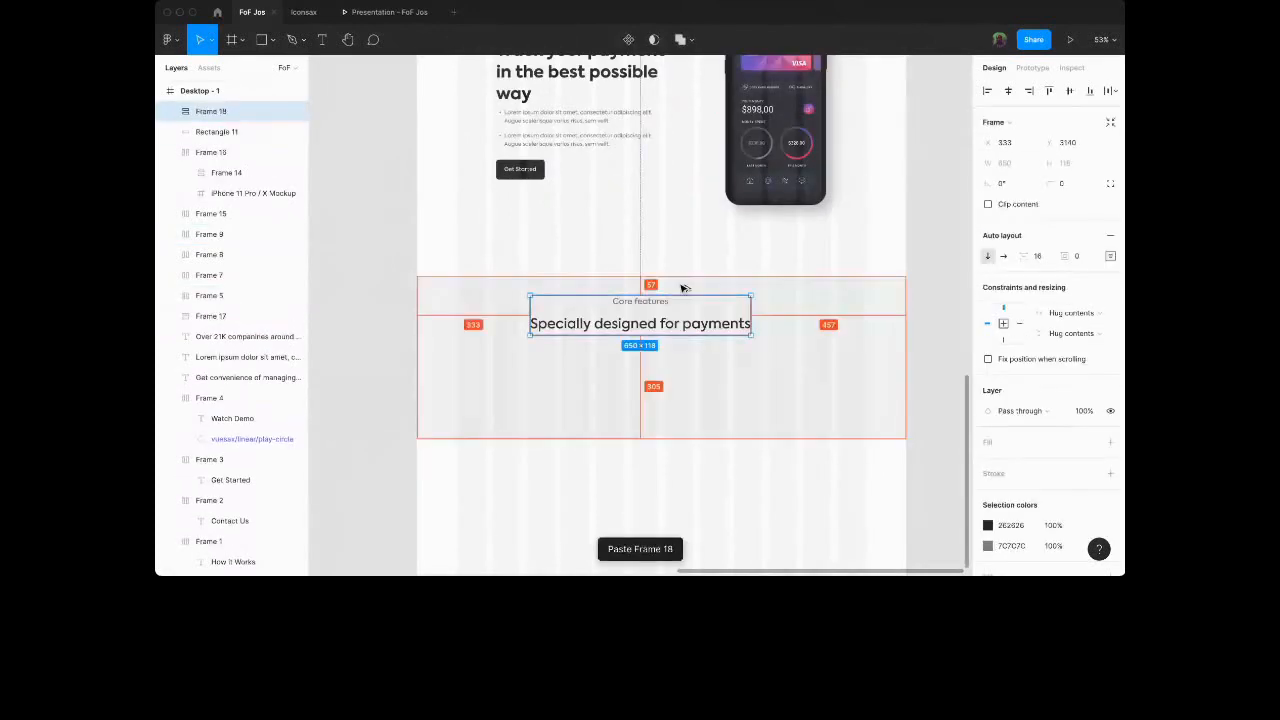
{"action": "key", "text": "alt+Down"}
{"action": "key", "text": "alt+Down"}
{"action": "key", "text": "alt+Down"}
{"action": "key", "text": "alt+Down"}
{"action": "key", "text": "alt+Down"}
{"action": "key", "text": "alt+Down"}
{"action": "key", "text": "alt+Down"}
{"action": "key", "text": "alt+Down"}
{"action": "key", "text": "alt+Down"}
{"action": "key", "text": "alt+Down"}
{"action": "key", "text": "alt+Down"}
{"action": "key", "text": "alt+Down"}
{"action": "key", "text": "alt+Down"}
{"action": "key", "text": "alt+Down"}
{"action": "key", "text": "alt+Down"}
{"action": "key", "text": "alt+Down"}
{"action": "key", "text": "alt+Down"}
{"action": "key", "text": "alt+Down"}
{"action": "key", "text": "alt+Down"}
{"action": "key", "text": "alt+Down"}
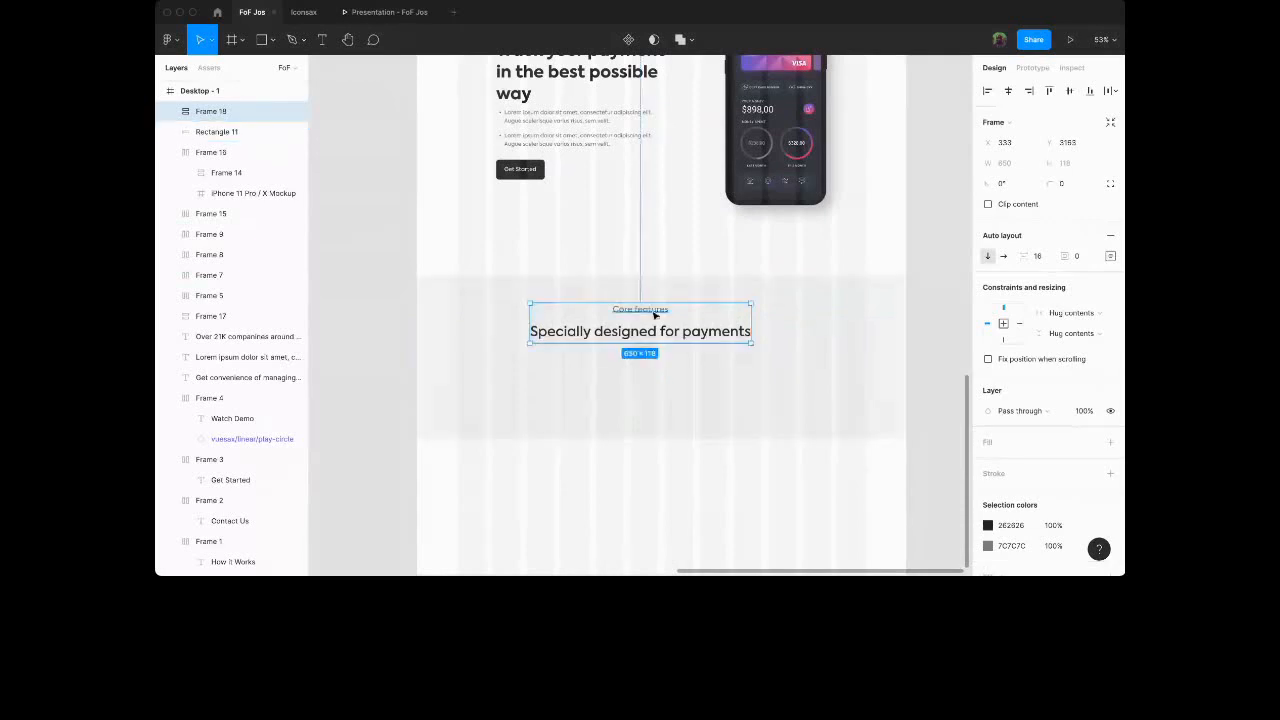
Change the small label of the copied heading block to "Demo".
{"action": "double_click", "coordinate": [655, 315]}
{"action": "scroll", "coordinate": [652, 308], "scroll_direction": "up", "scroll_amount": 5}
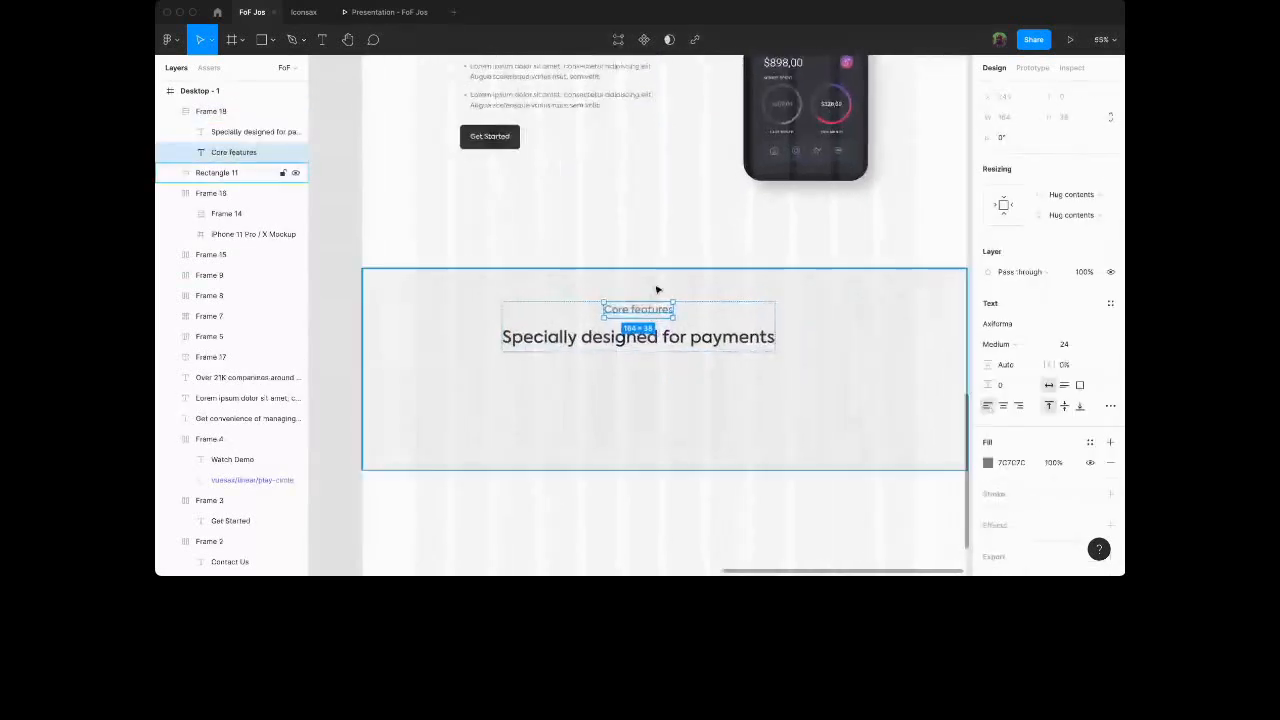
{"action": "key", "text": "Return"}
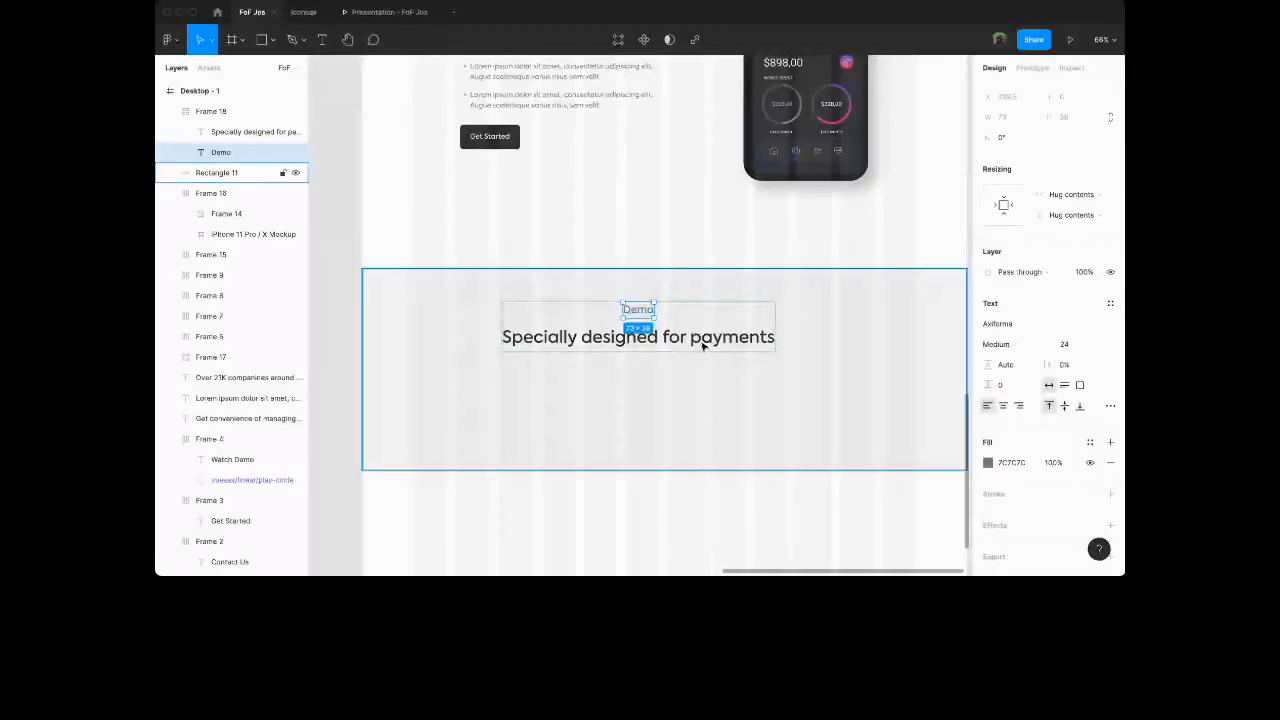
Replace the copied main heading with "How it works" and centre the heading block horizontally on the page.
{"action": "double_click", "coordinate": [698, 340]}
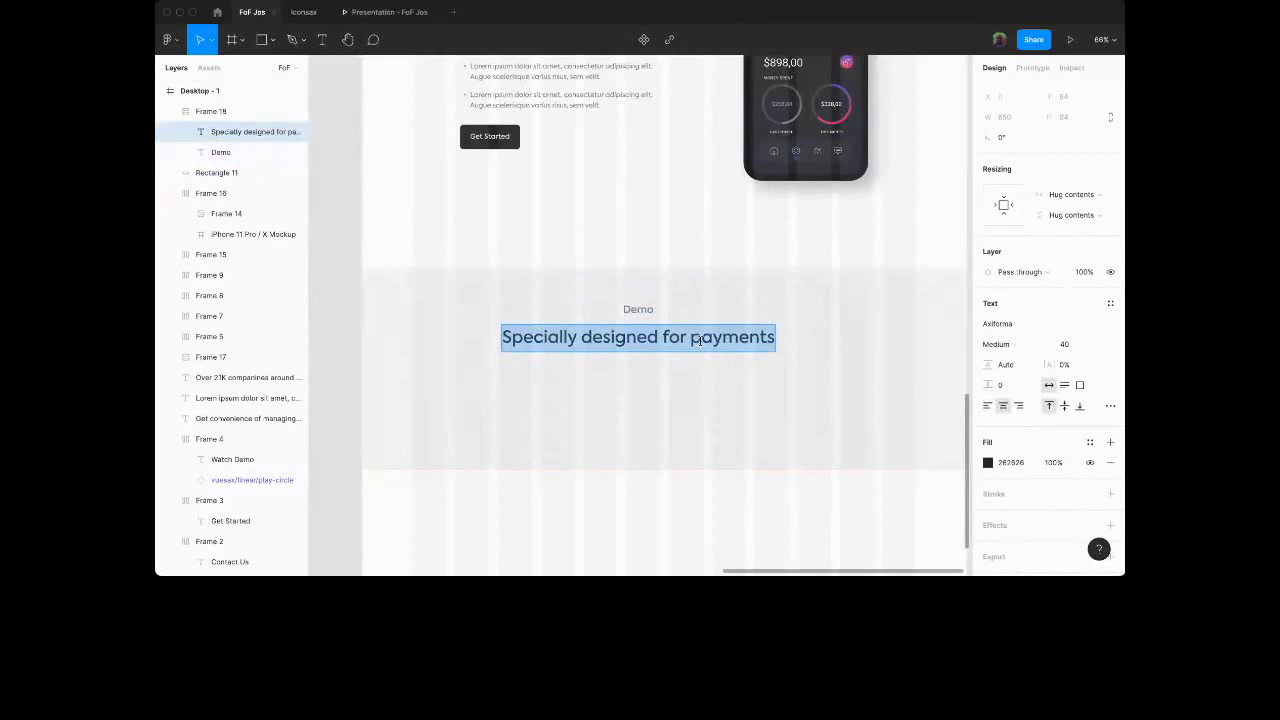
{"action": "type", "text": "t w"}
{"action": "type", "text": "orks"}
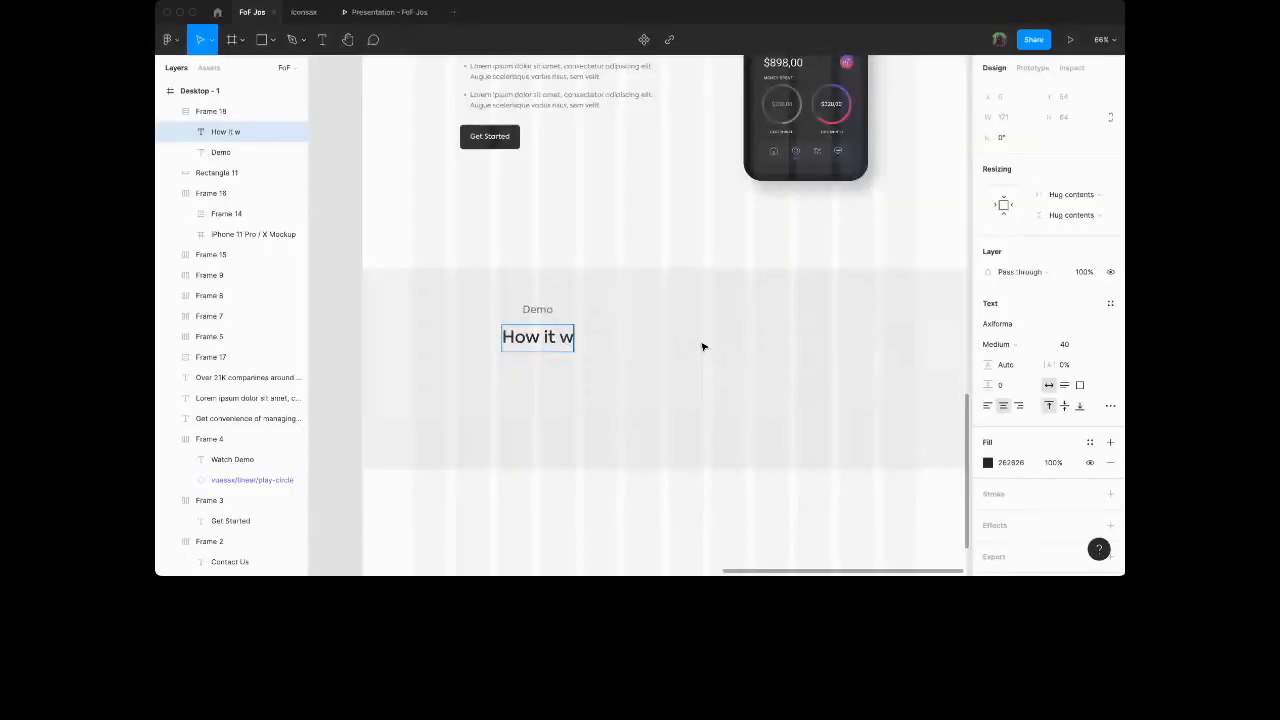
{"action": "key", "text": "Escape"}
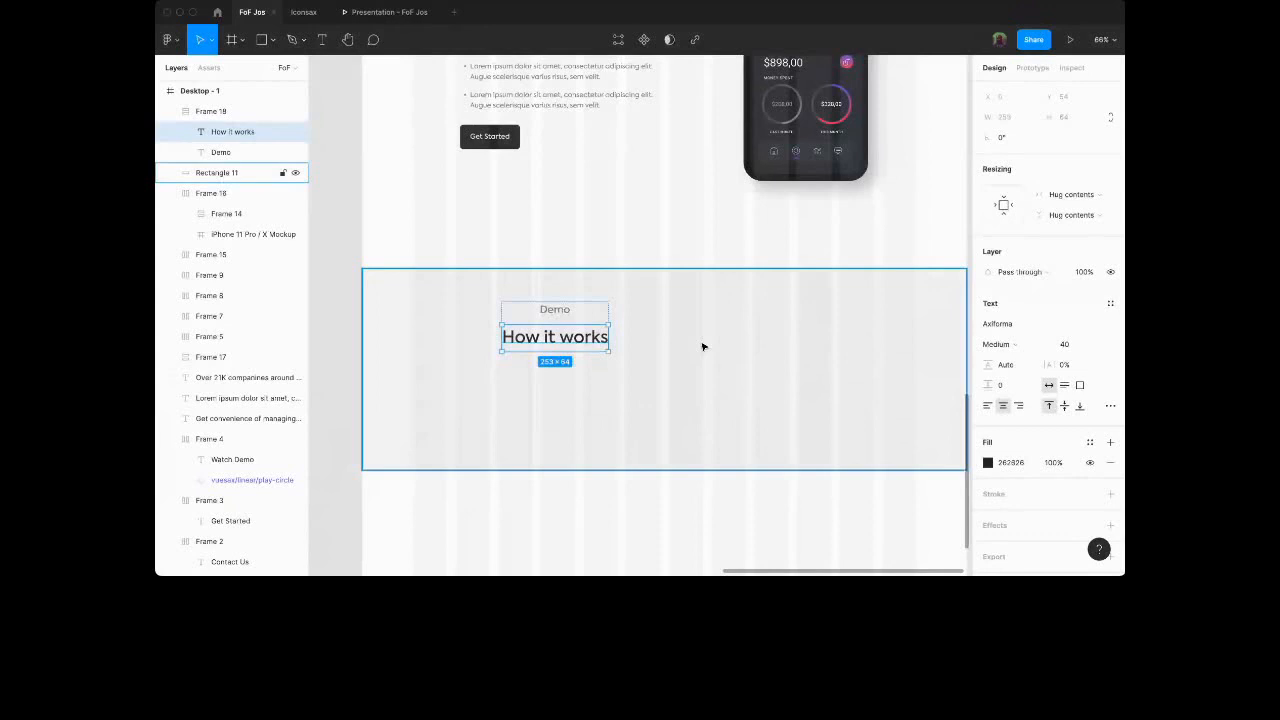
{"action": "left_click", "coordinate": [702, 347]}
{"action": "left_click", "coordinate": [530, 342]}
{"action": "left_click", "coordinate": [1008, 91]}
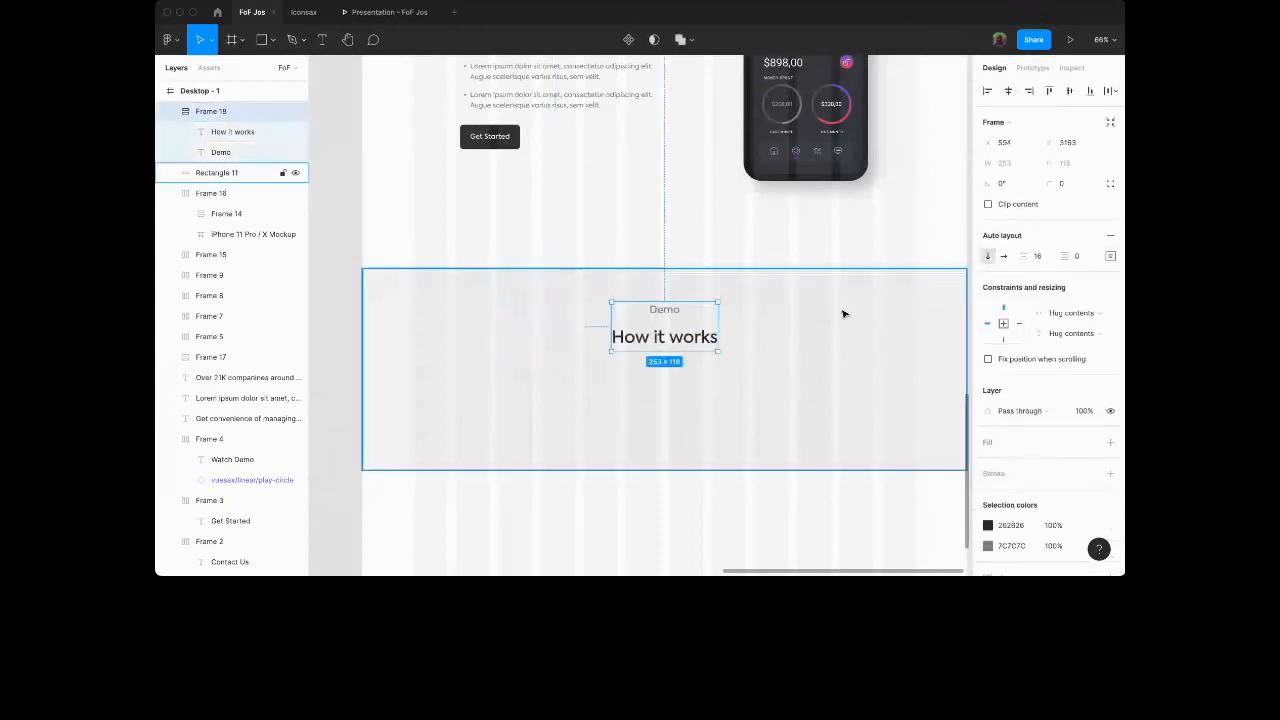
Reword the Demo section heading to "How does it work?" and recentre the heading block horizontally.
{"action": "double_click", "coordinate": [658, 338]}
{"action": "double_click", "coordinate": [658, 338]}
{"action": "type", "text": "does it"}
{"action": "key", "text": "Escape"}
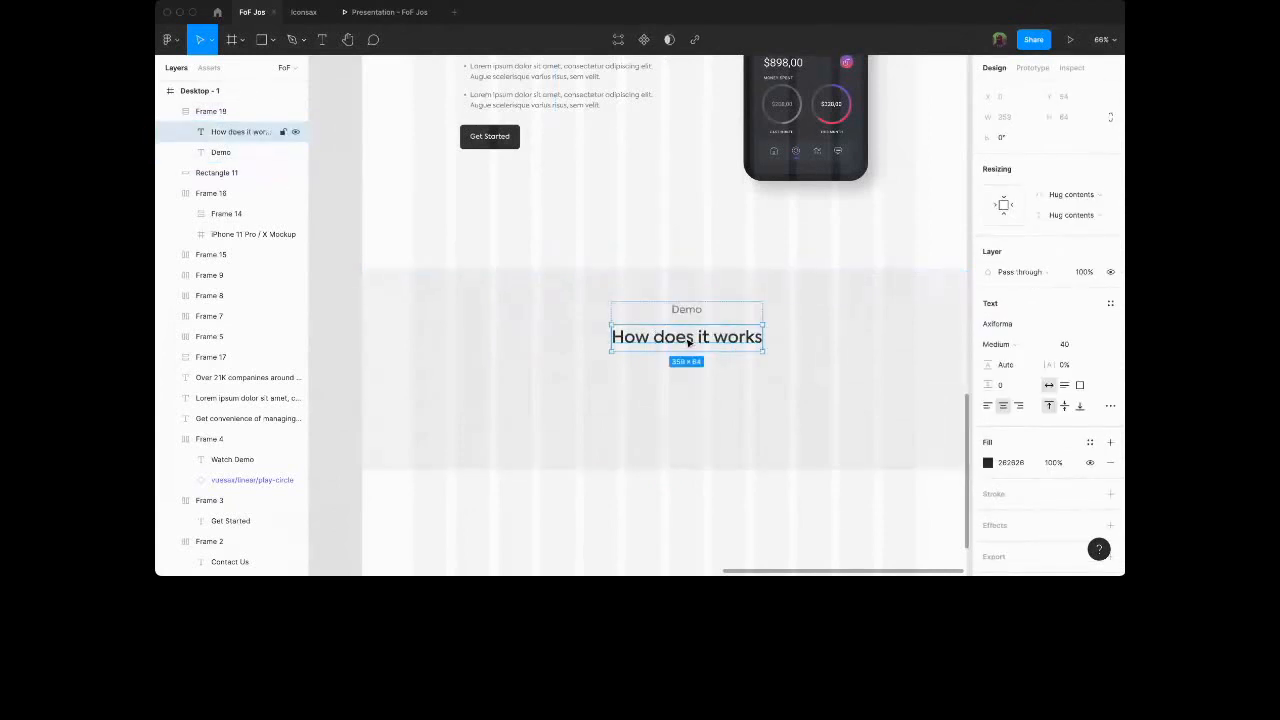
{"action": "key", "text": "BackSpace"}
{"action": "type", "text": "?"}
{"action": "left_click", "coordinate": [783, 380]}
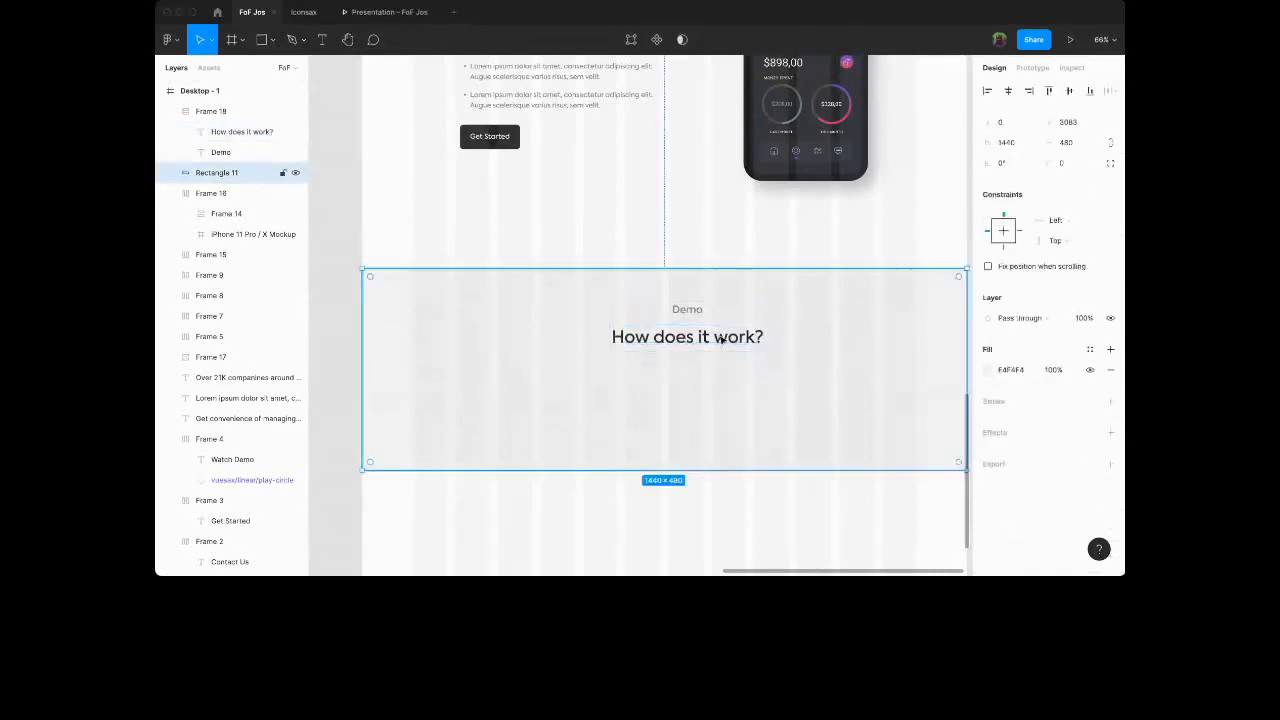
{"action": "left_click", "coordinate": [721, 340]}
{"action": "left_click", "coordinate": [1008, 91]}
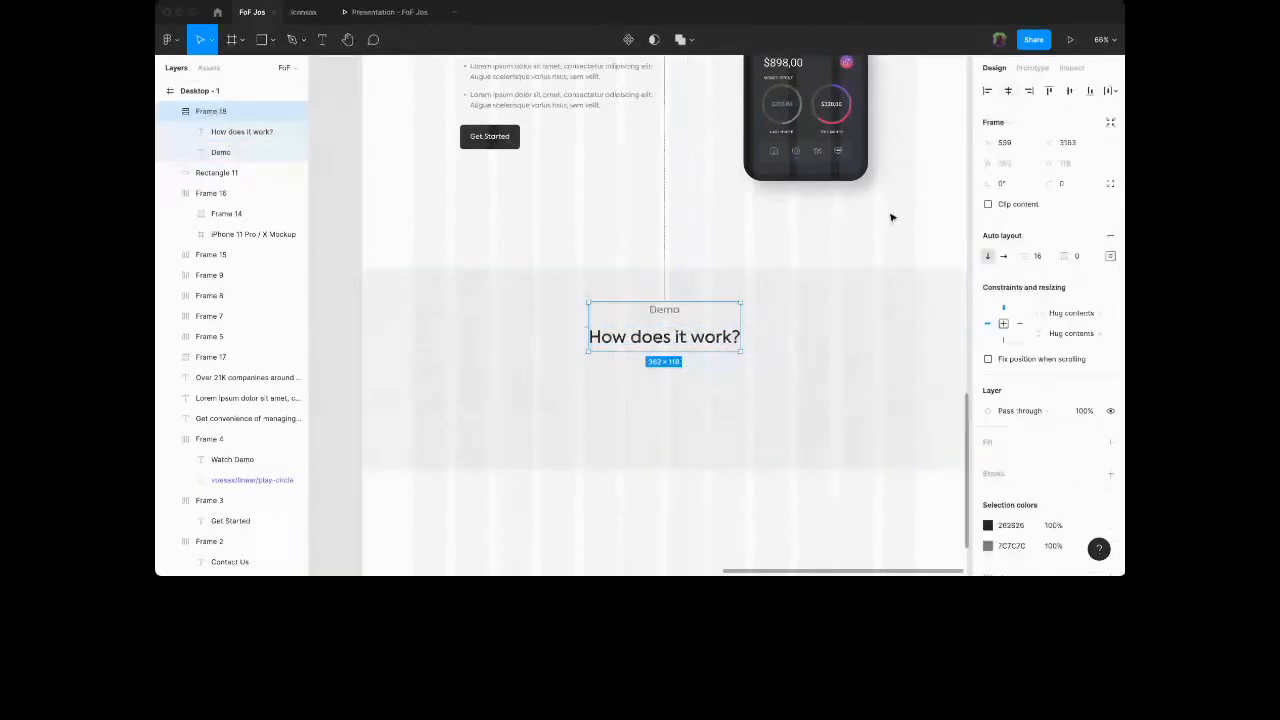
Find the Demo wireframe sketch among the photos and move it beside the page, next to the "How does it work?" section.
{"action": "scroll", "coordinate": [892, 217], "scroll_direction": "right", "scroll_amount": 1}
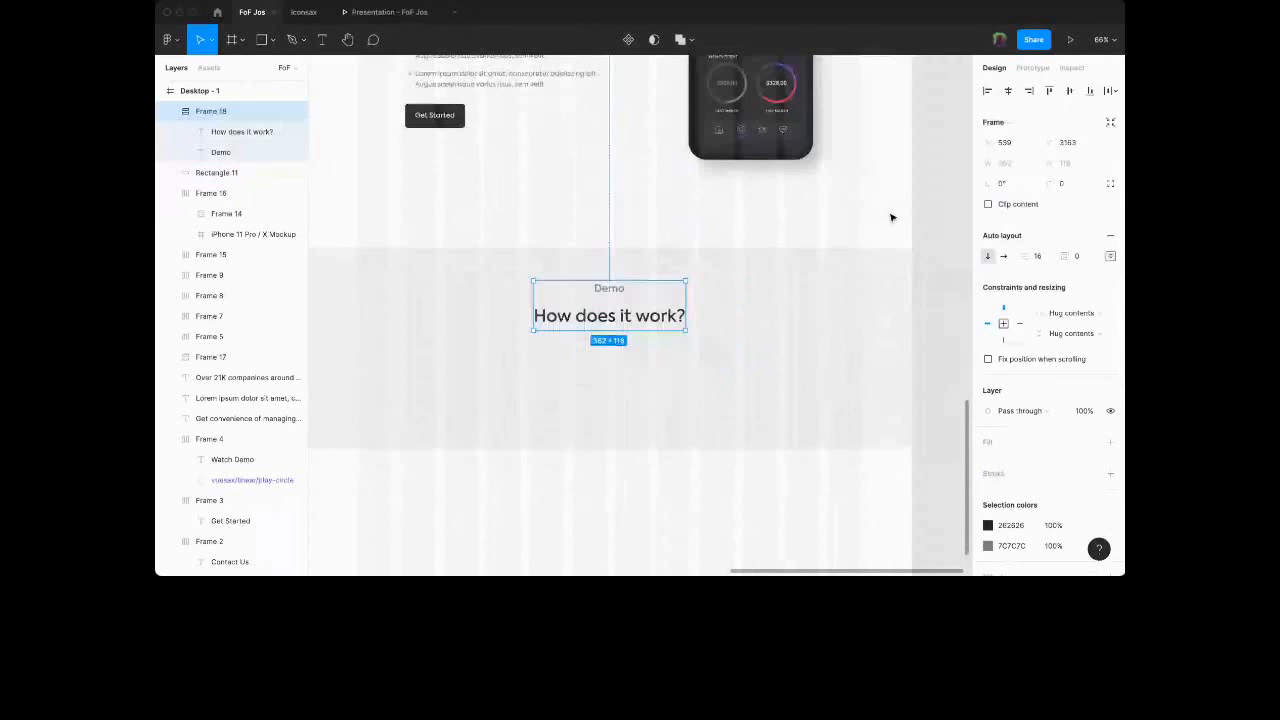
{"action": "scroll", "coordinate": [503, 463], "scroll_direction": "down", "scroll_amount": 1}
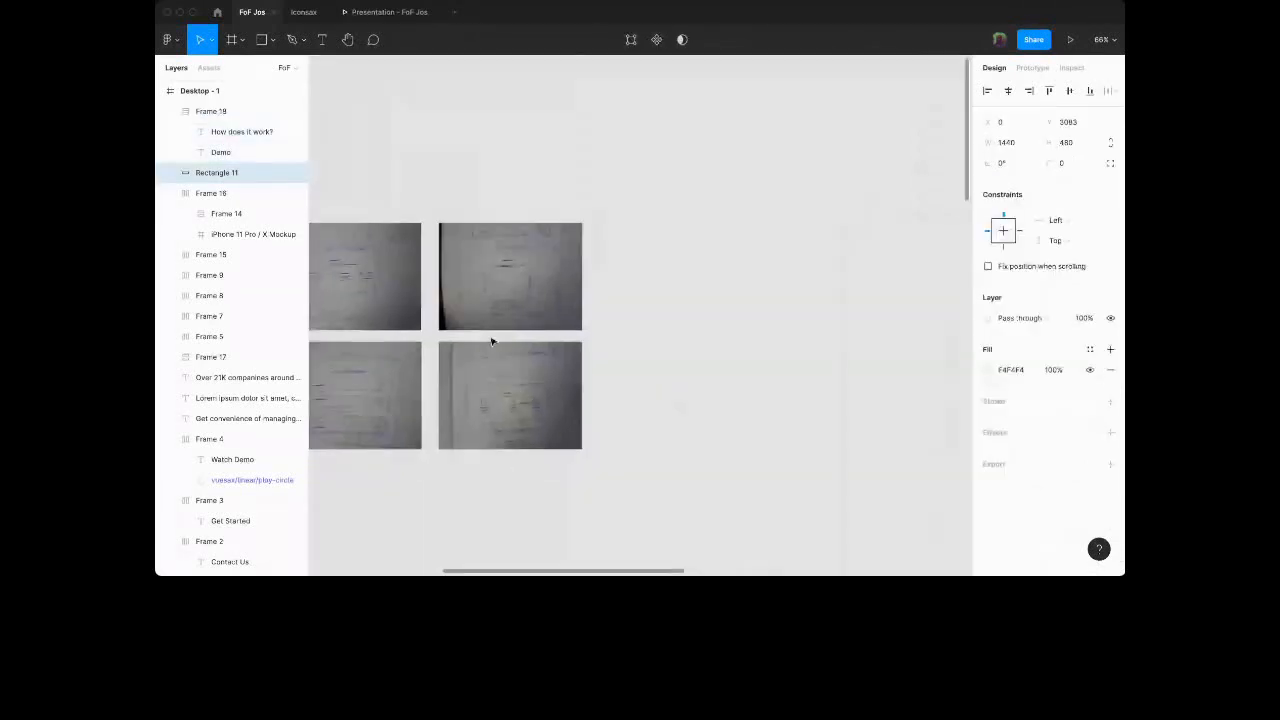
{"action": "scroll", "coordinate": [492, 341], "scroll_direction": "up", "scroll_amount": 5}
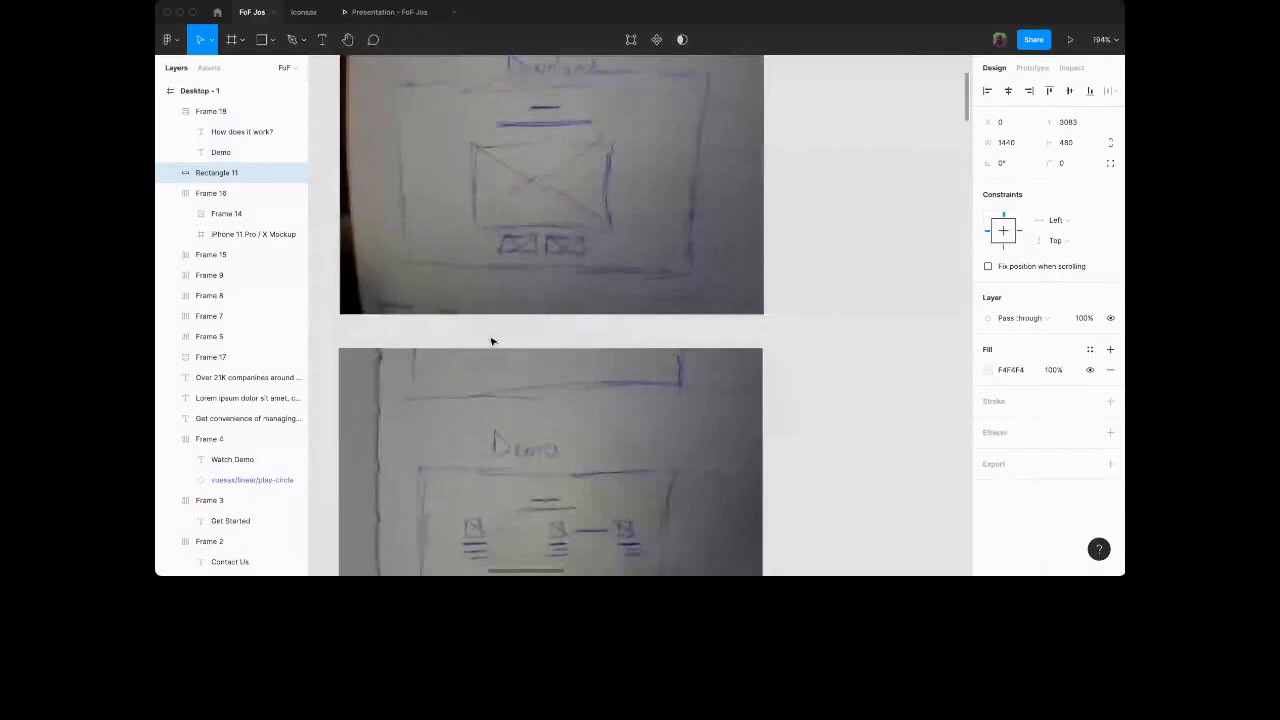
{"action": "scroll", "coordinate": [514, 400], "scroll_direction": "down", "scroll_amount": 2}
{"action": "scroll", "coordinate": [486, 400], "scroll_direction": "down", "scroll_amount": 8}
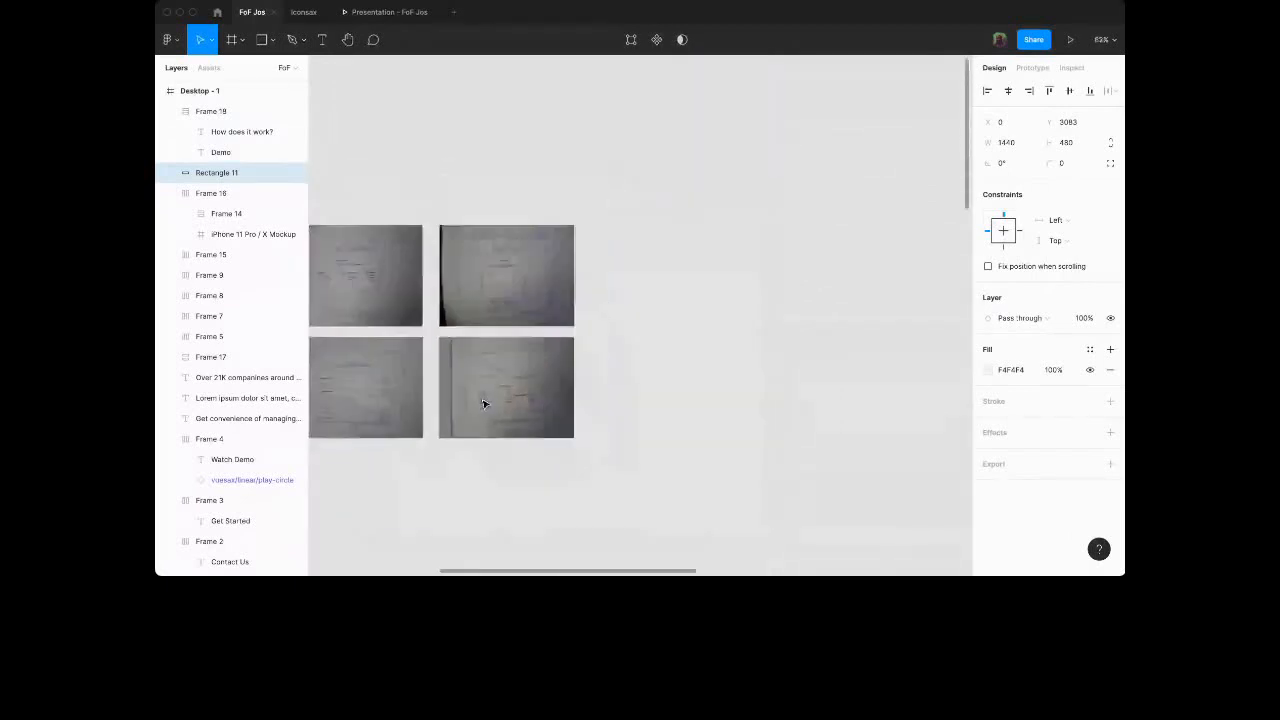
{"action": "scroll", "coordinate": [483, 403], "scroll_direction": "down", "scroll_amount": 3}
{"action": "scroll", "coordinate": [450, 340], "scroll_direction": "right", "scroll_amount": 2}
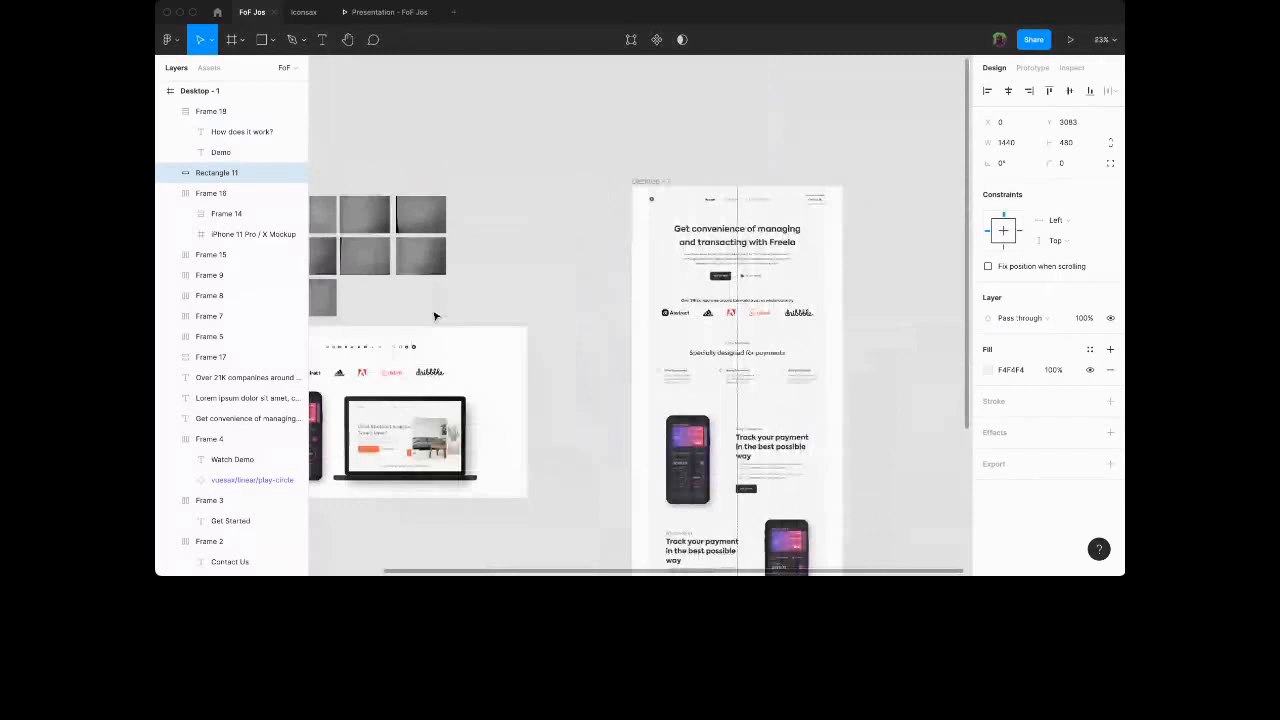
{"action": "scroll", "coordinate": [849, 440], "scroll_direction": "down", "scroll_amount": 5}
{"action": "left_click", "coordinate": [849, 440]}
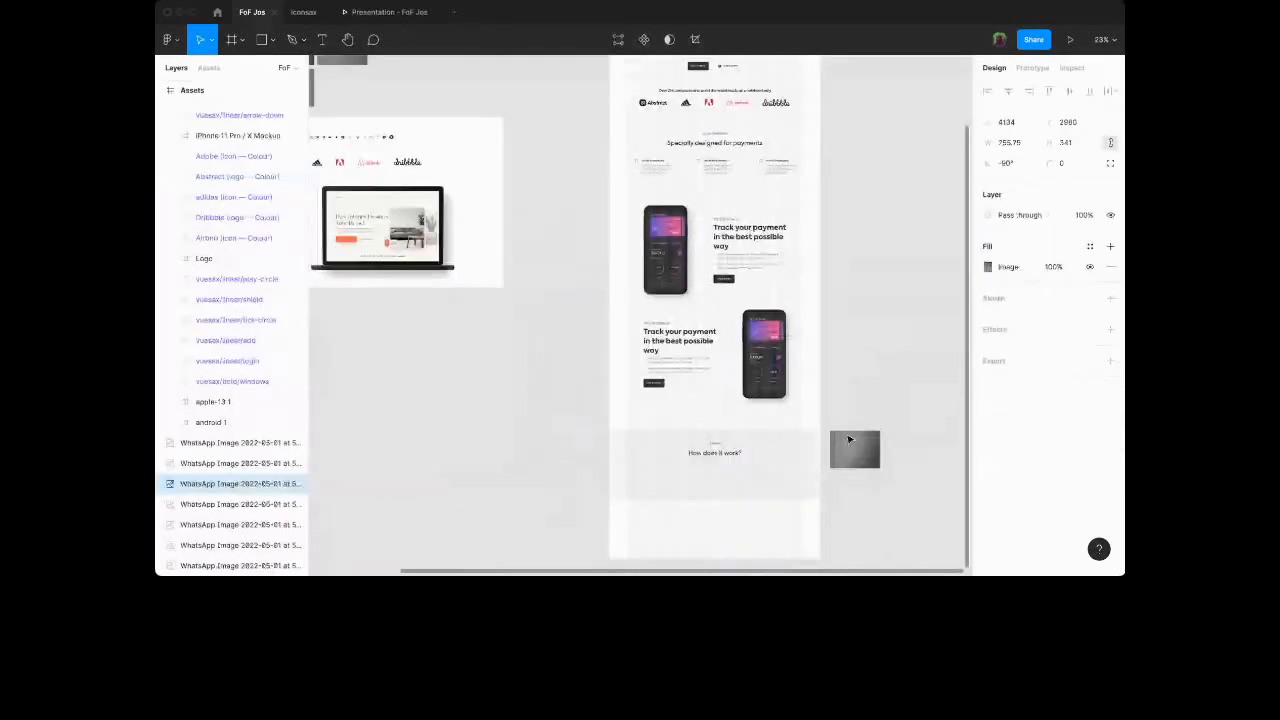
{"action": "scroll", "coordinate": [849, 440], "scroll_direction": "up", "scroll_amount": 5}
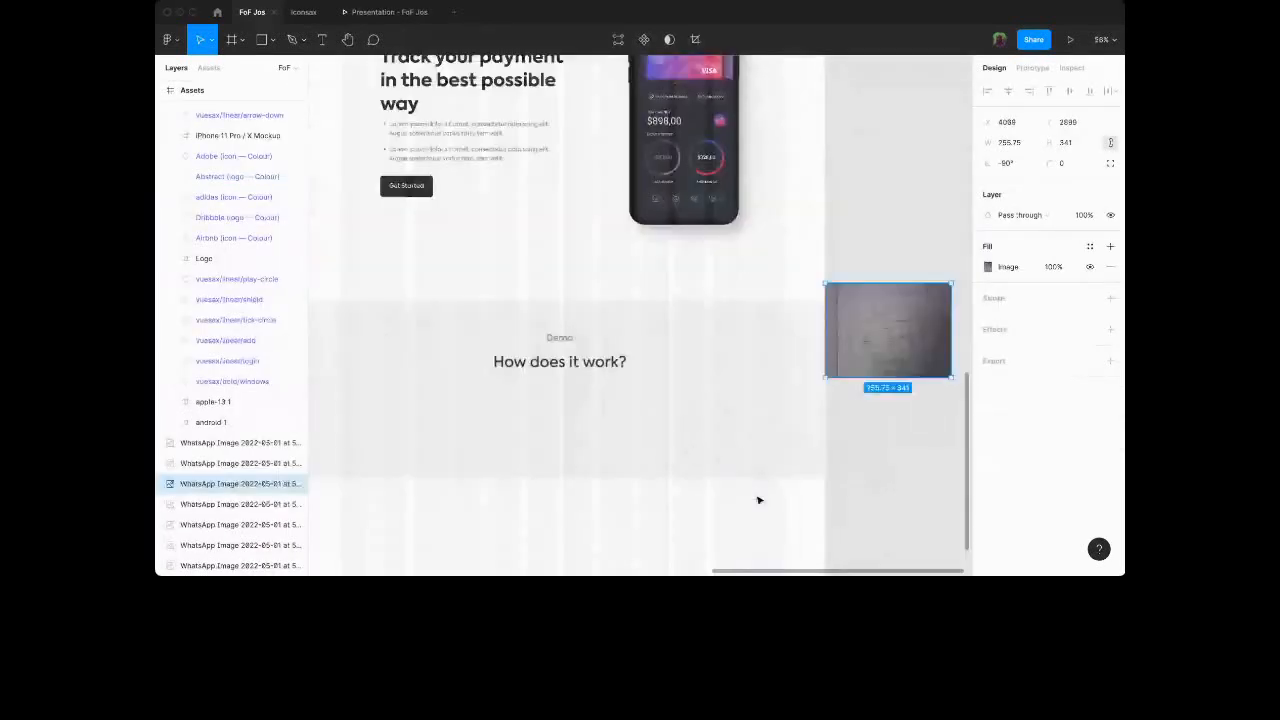
Draw a square about 67 × 67 below and to the left of the "How does it work?" heading.
{"action": "scroll", "coordinate": [586, 381], "scroll_direction": "up", "scroll_amount": 2}
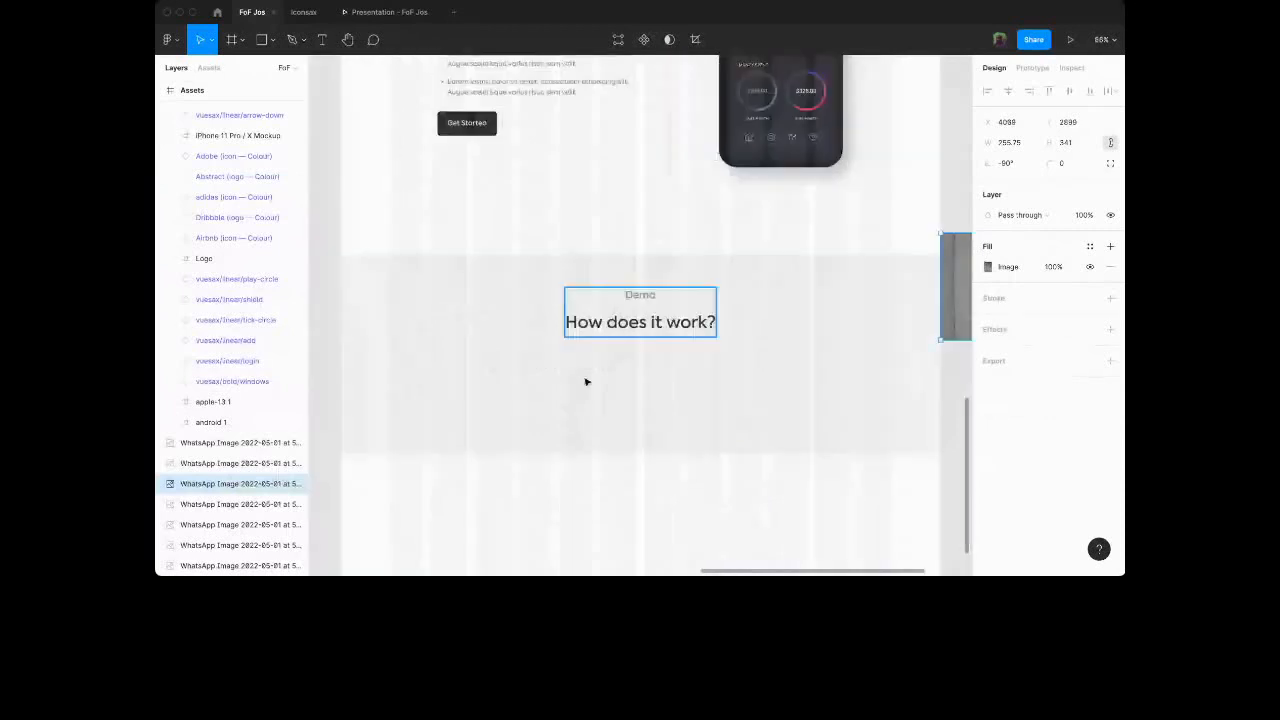
{"action": "key", "text": "r"}
{"action": "mouse_move", "coordinate": [429, 344]}
{"action": "left_mouse_down"}
{"action": "mouse_move", "coordinate": [463, 377]}
{"action": "mouse_move", "coordinate": [455, 370]}
{"action": "left_mouse_up"}
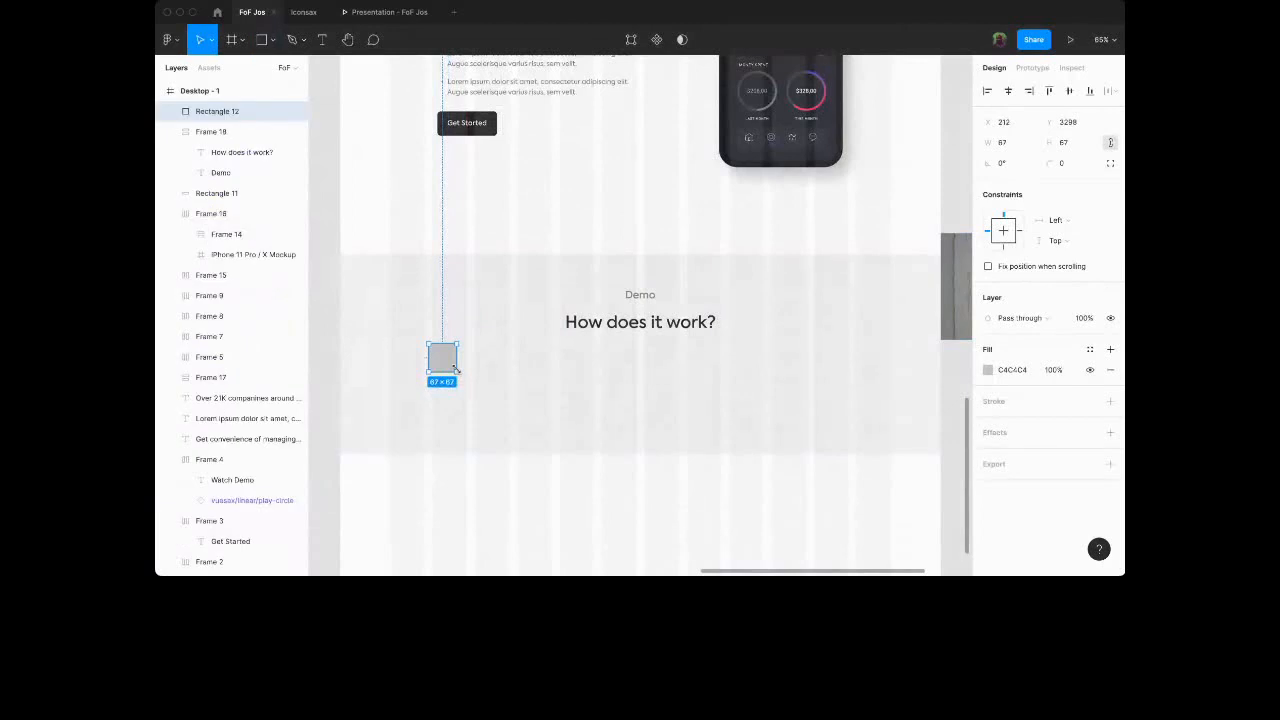
Copy the login icon from the Assets frame and paste it onto the new square in the Demo section.
{"action": "scroll", "coordinate": [608, 346], "scroll_direction": "left", "scroll_amount": 10}
{"action": "scroll", "coordinate": [608, 346], "scroll_direction": "up", "scroll_amount": 5}
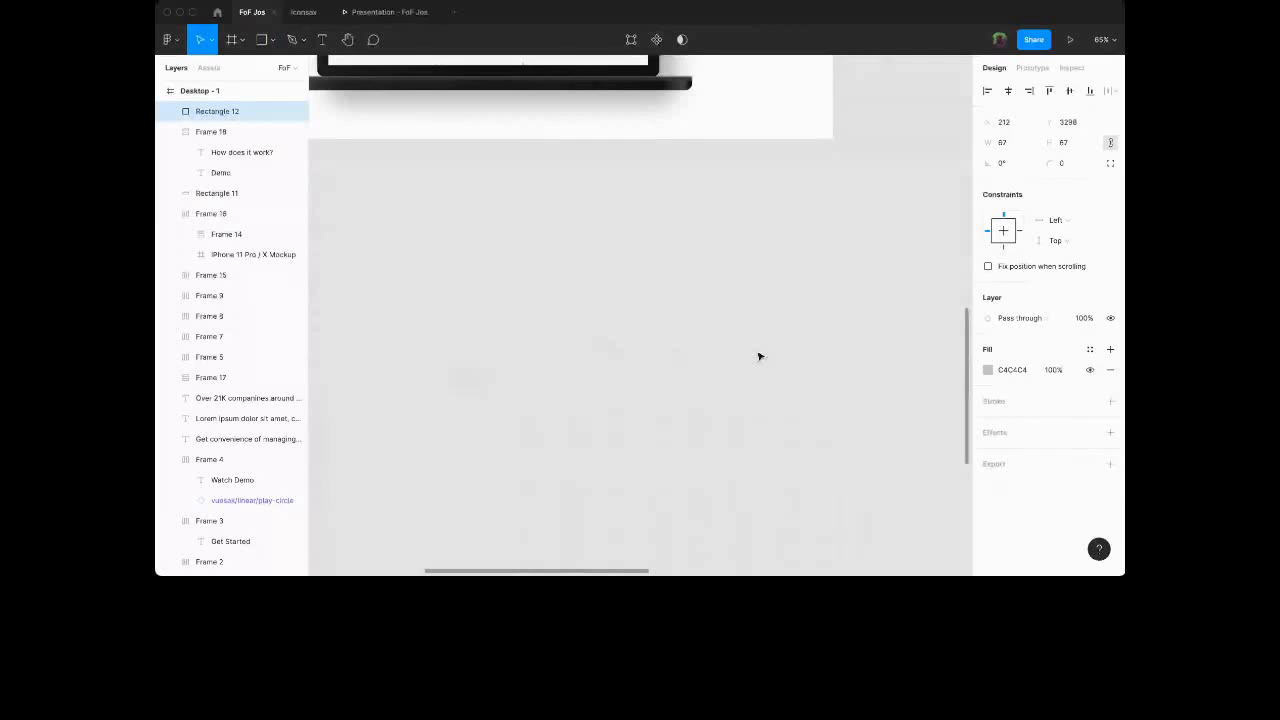
{"action": "scroll", "coordinate": [760, 356], "scroll_direction": "up", "scroll_amount": 10}
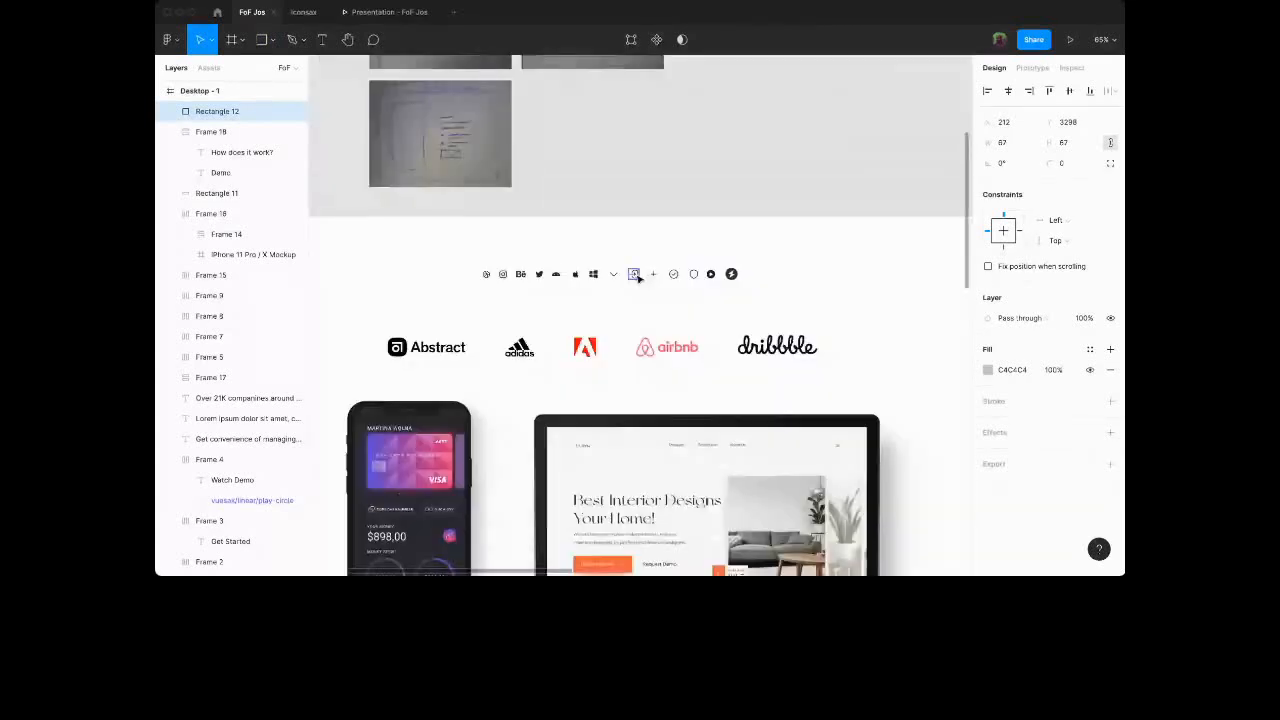
{"action": "left_click", "coordinate": [636, 276]}
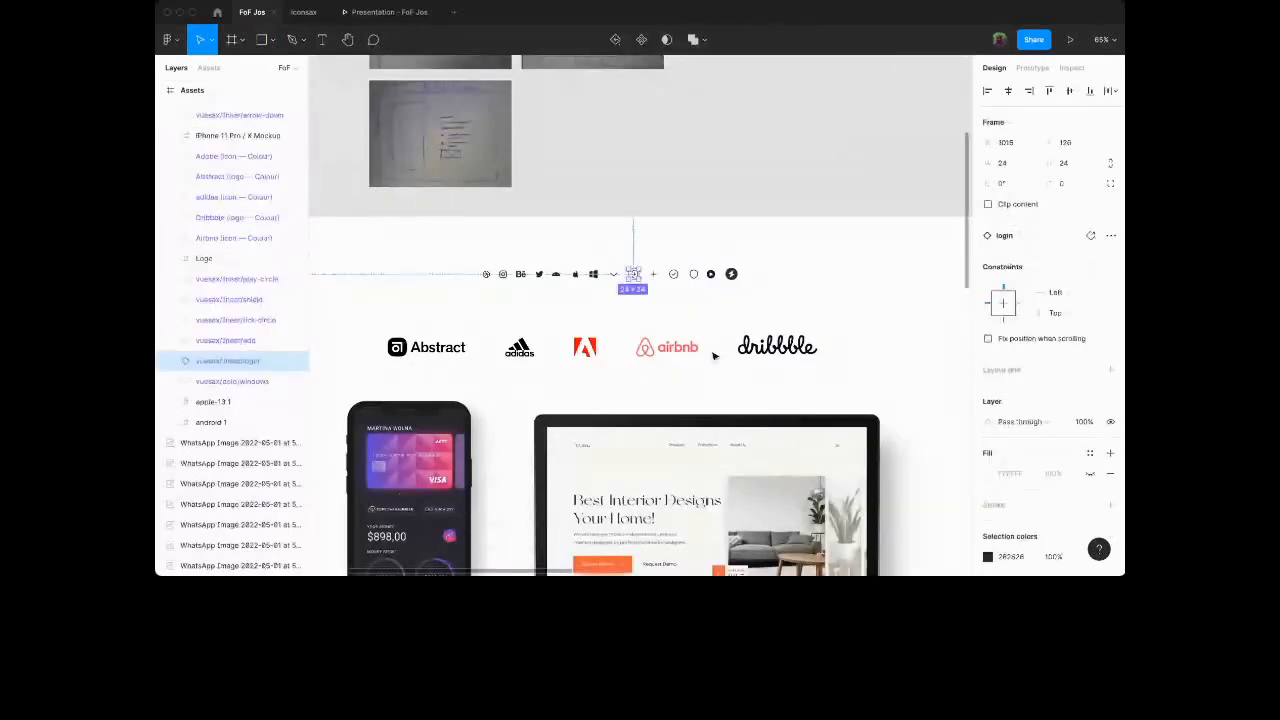
{"action": "scroll", "coordinate": [714, 355], "scroll_direction": "down", "scroll_amount": 10}
{"action": "scroll", "coordinate": [680, 118], "scroll_direction": "up", "scroll_amount": 10}
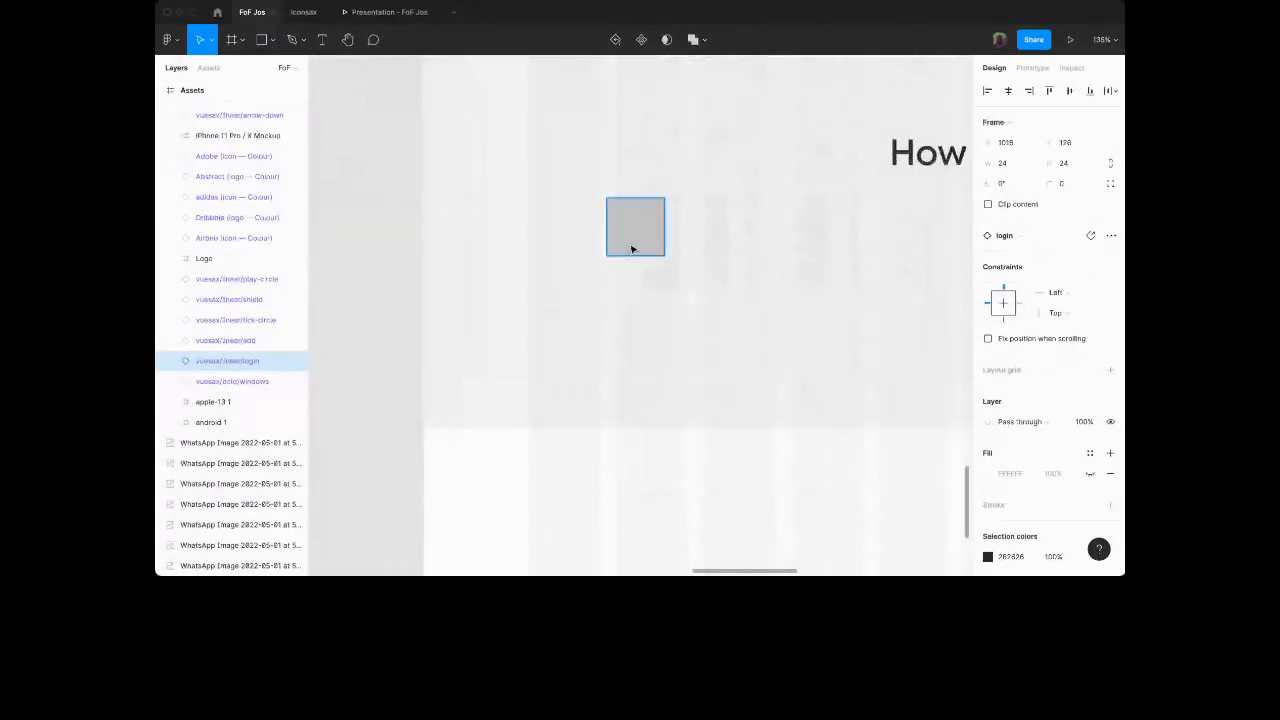
{"action": "left_click", "coordinate": [631, 250]}
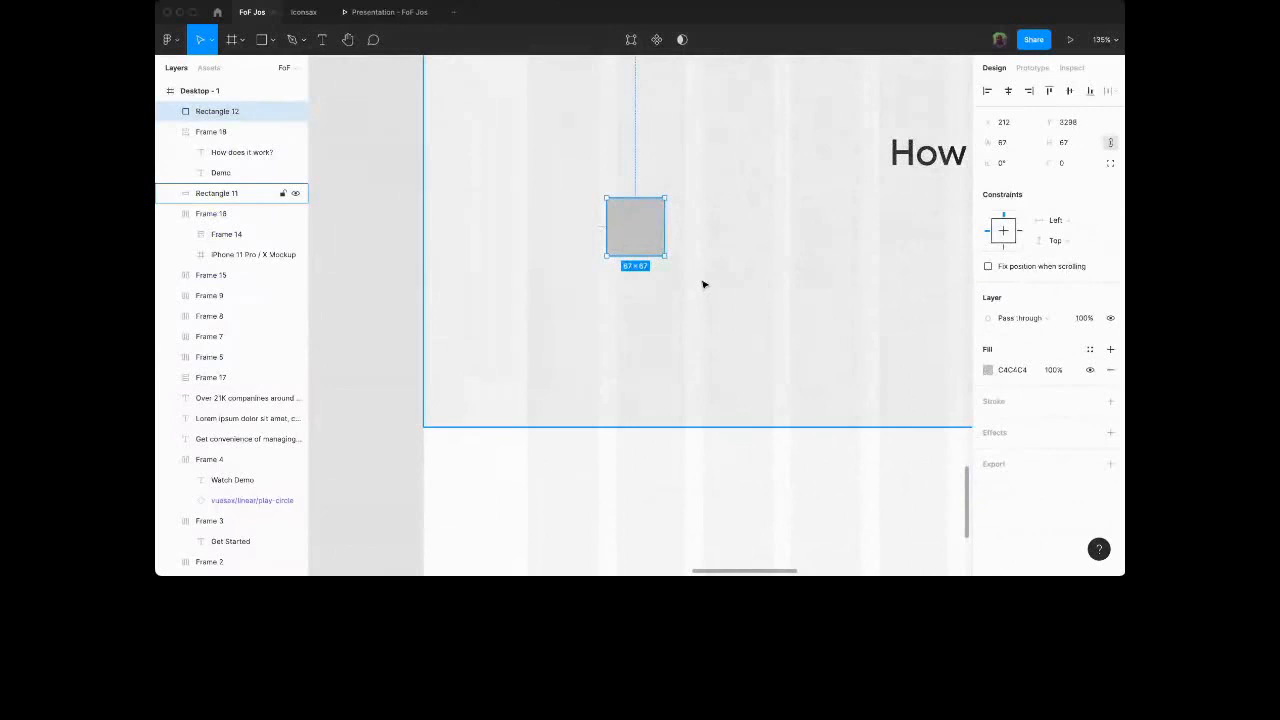
{"action": "key", "text": "super+v"}
Enlarge the square to 80 × 80 and centre the login icon inside it.
{"action": "left_click", "coordinate": [660, 204]}
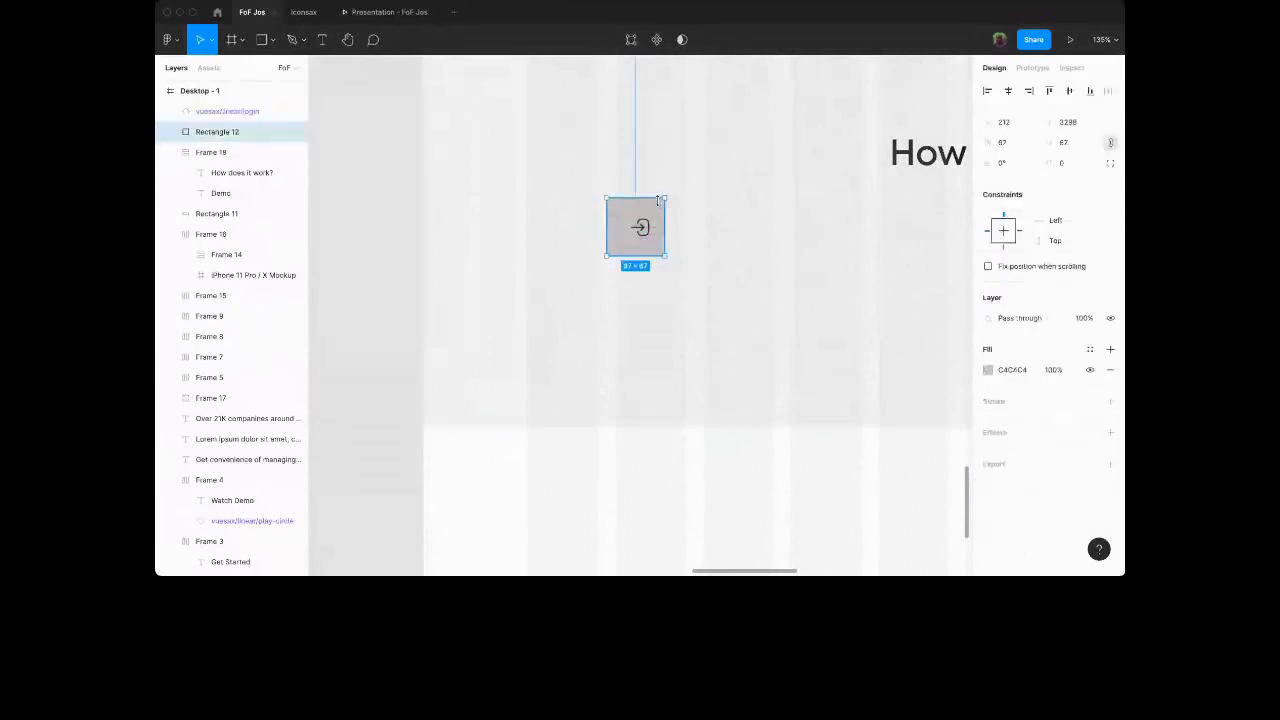
{"action": "scroll", "coordinate": [660, 204], "scroll_direction": "up", "scroll_amount": 5, "text": "ctrl"}
{"action": "left_click_drag", "start_coordinate": [669, 298], "coordinate": [689, 313]}
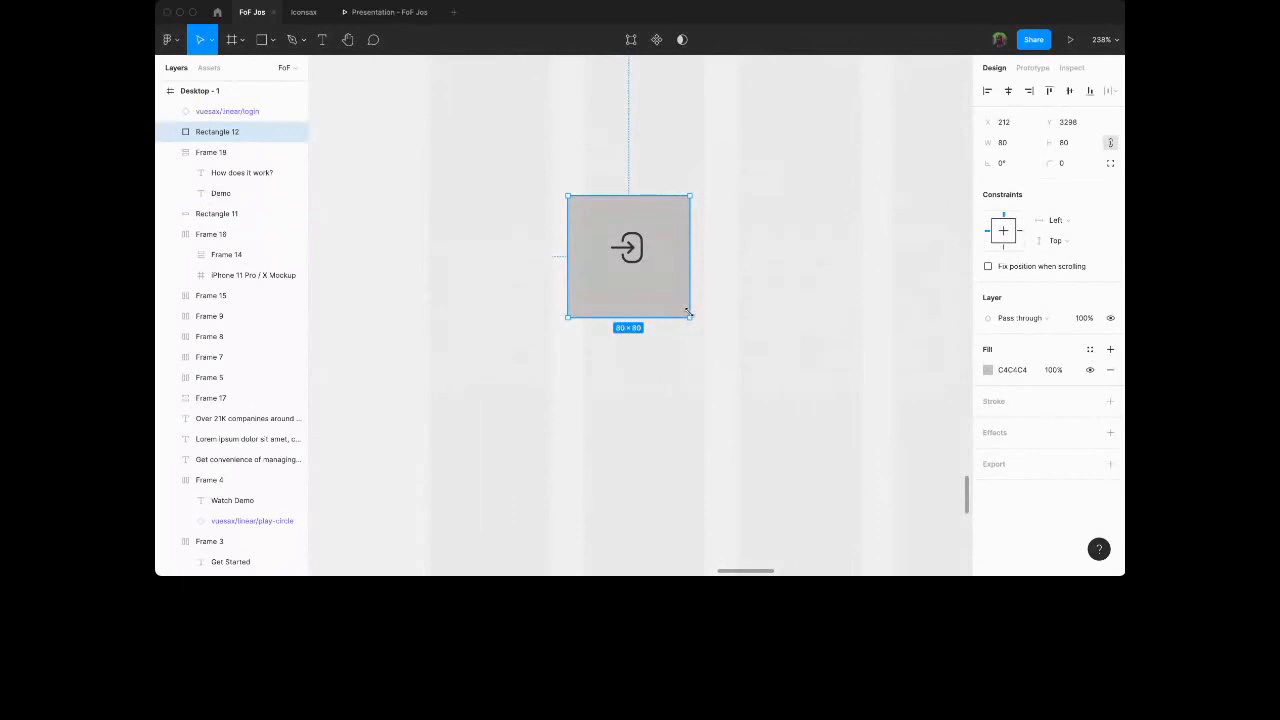
{"action": "left_click", "coordinate": [629, 252]}
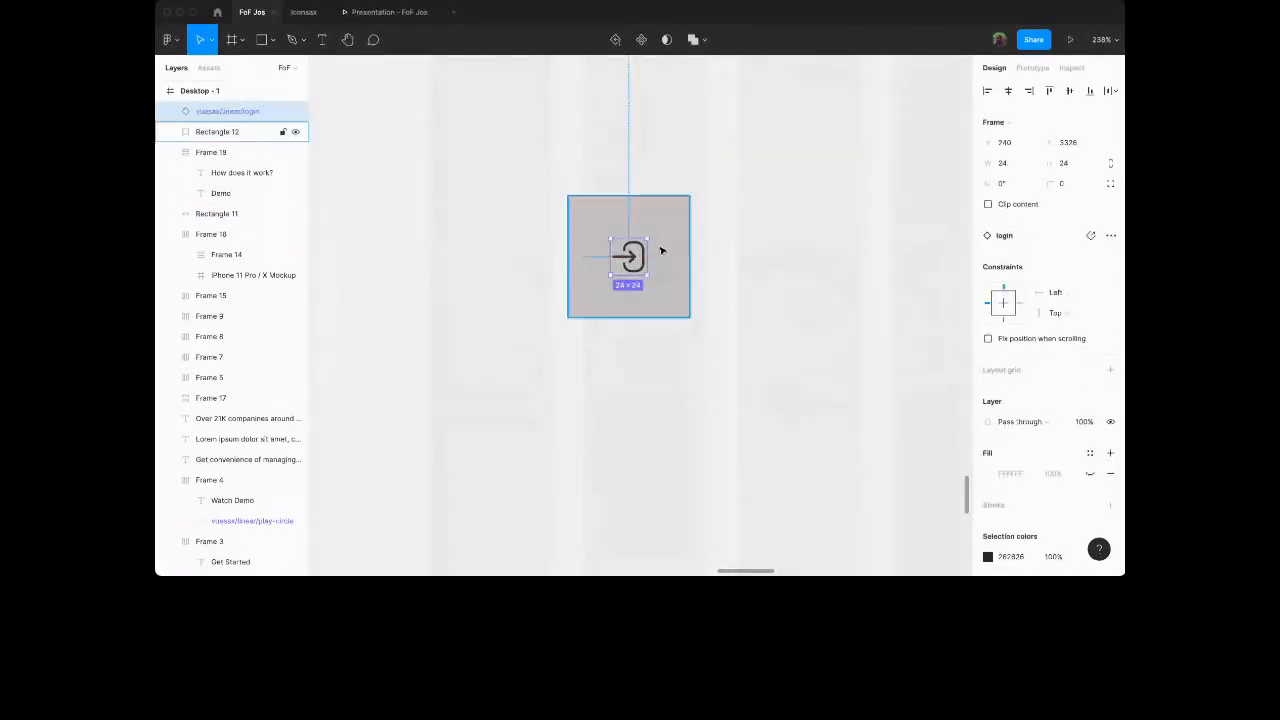
Try a corner radius of 16 on the square behind the login icon, settling on 8.
{"action": "left_click", "coordinate": [661, 251]}
{"action": "left_click", "coordinate": [1067, 164]}
{"action": "type", "text": "8"}
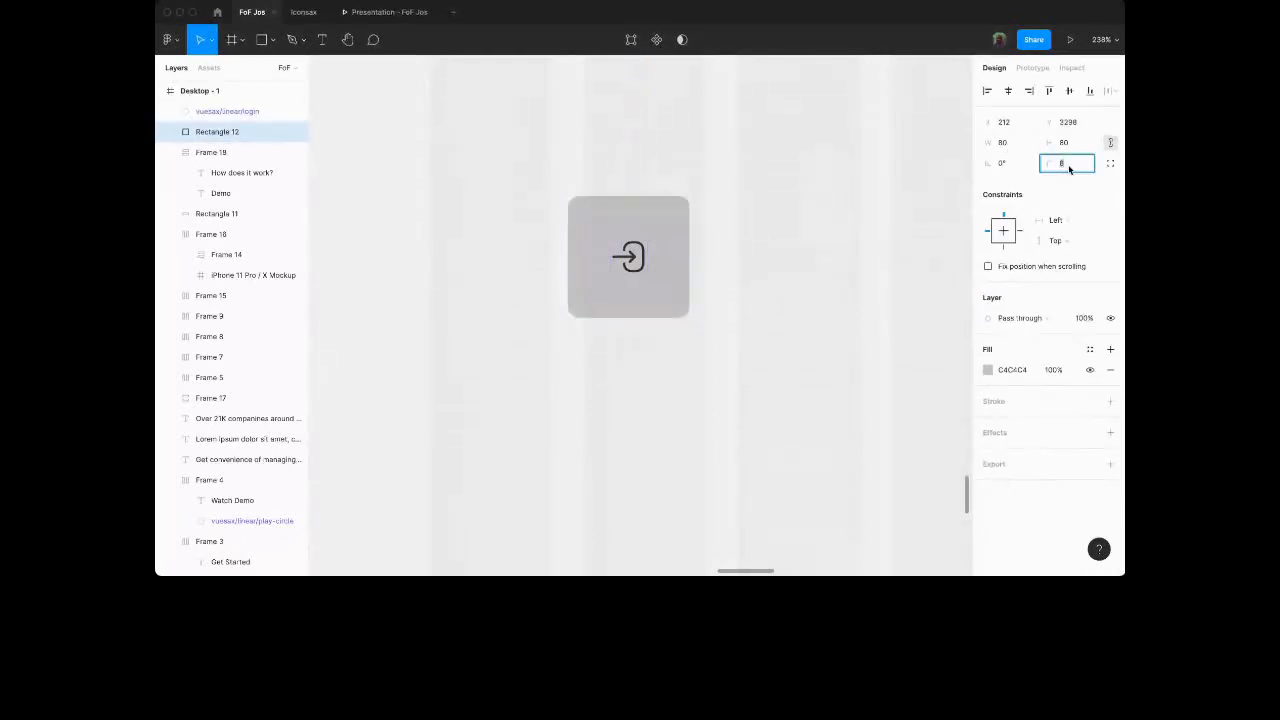
{"action": "type", "text": "16"}
{"action": "key", "text": "Return"}
{"action": "type", "text": "8"}
{"action": "key", "text": "Return"}
{"action": "left_click", "coordinate": [855, 236]}
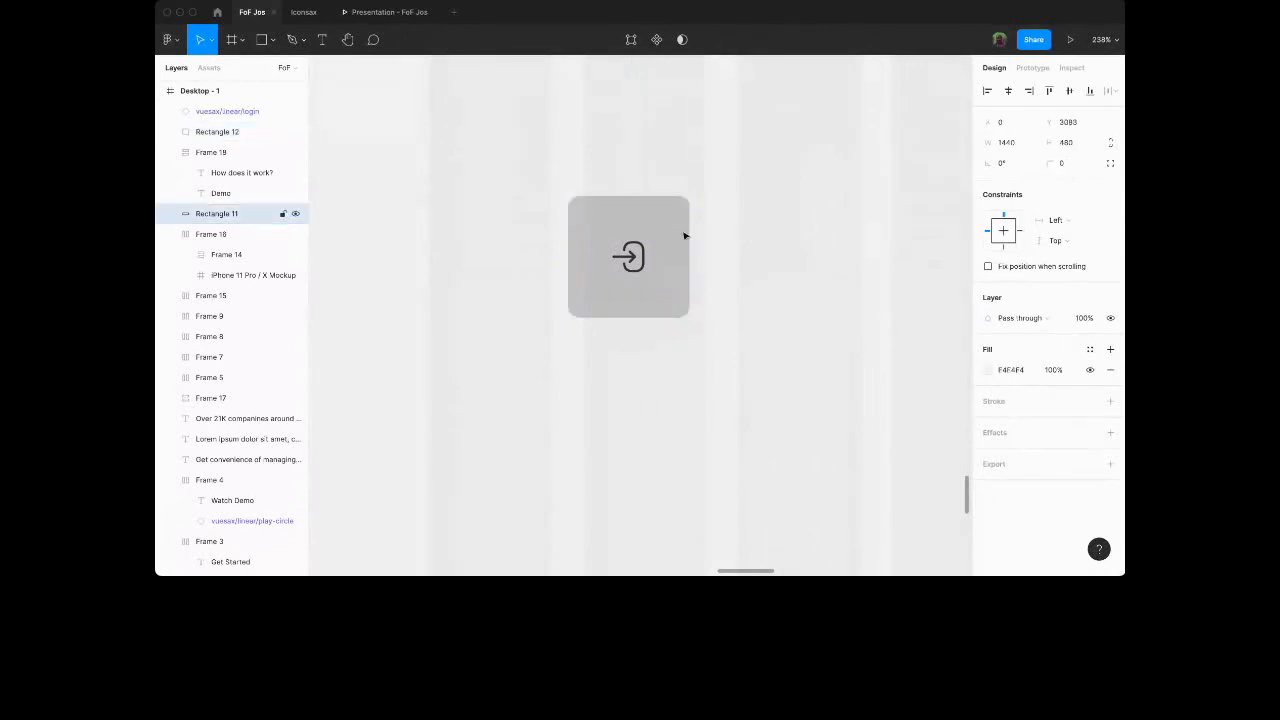
Set the fill colour of the rounded square to 262626.
{"action": "left_click", "coordinate": [684, 236]}
{"action": "left_click", "coordinate": [1016, 373]}
{"action": "type", "text": "262626"}
{"action": "key", "text": "Return"}
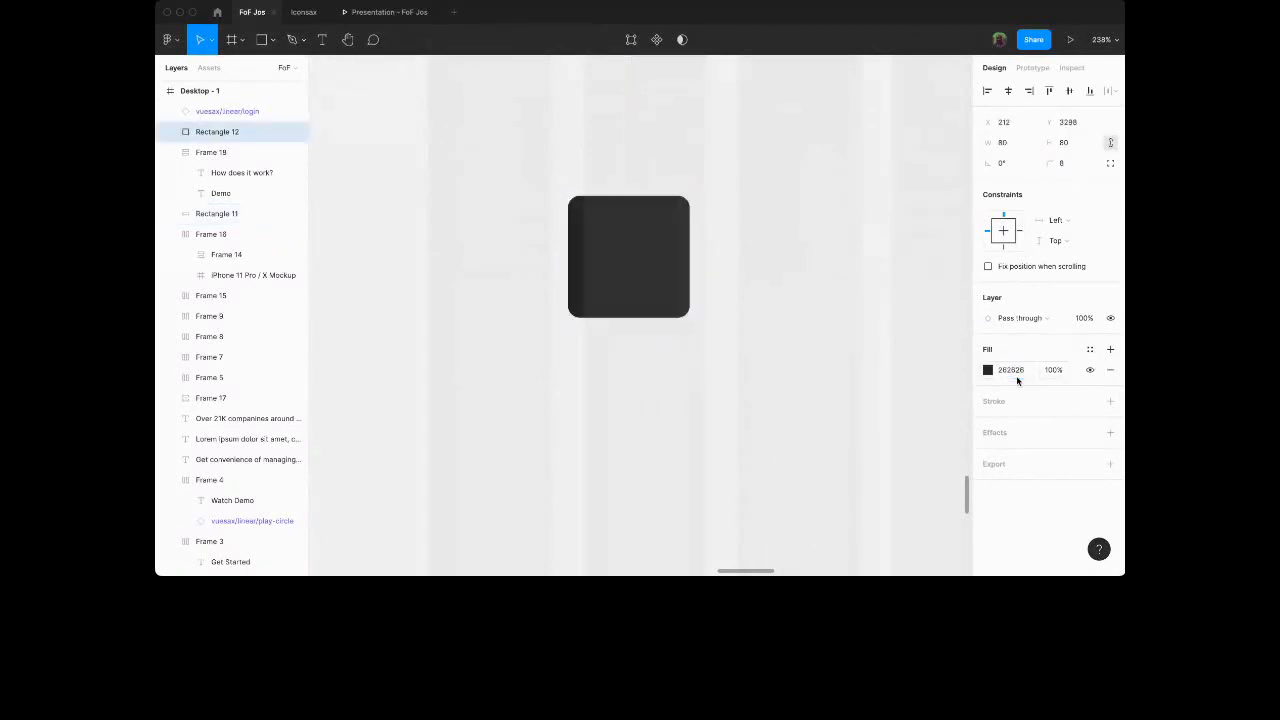
Recolour the login icon near-white and group it with the dark rounded square.
{"action": "left_click", "coordinate": [635, 263]}
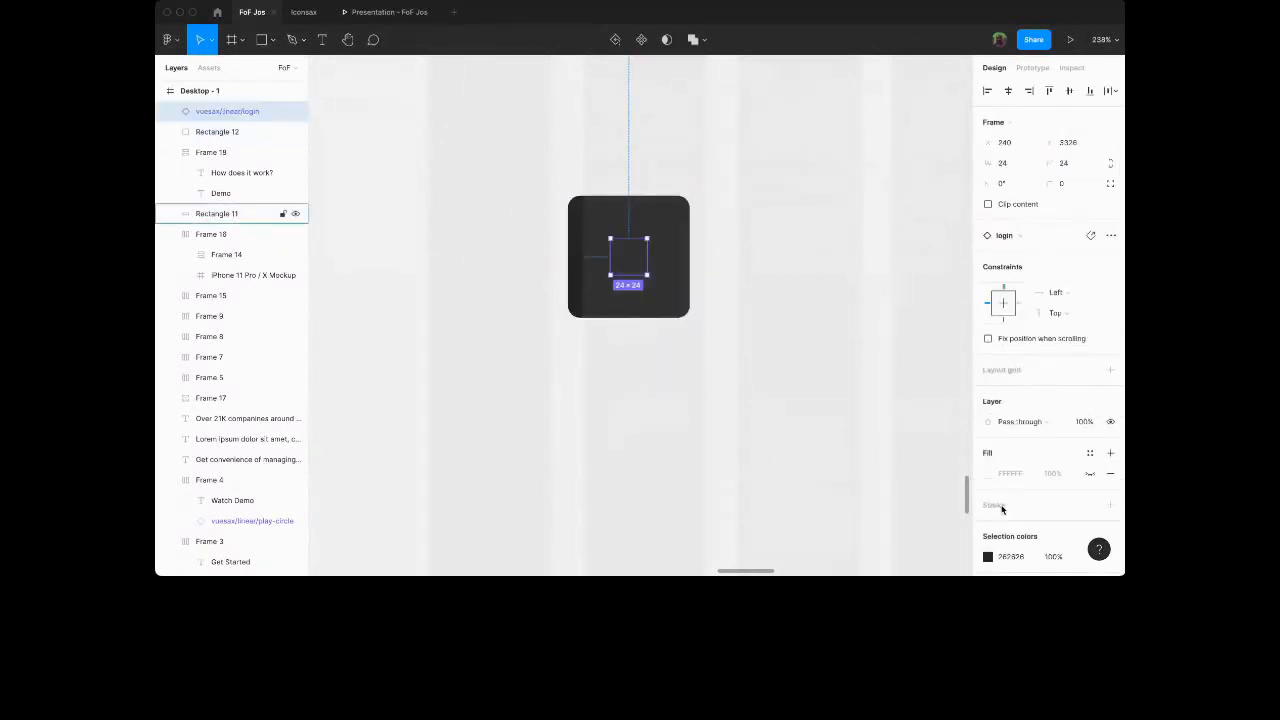
{"action": "left_click", "coordinate": [1015, 557]}
{"action": "key", "text": "BackSpace"}
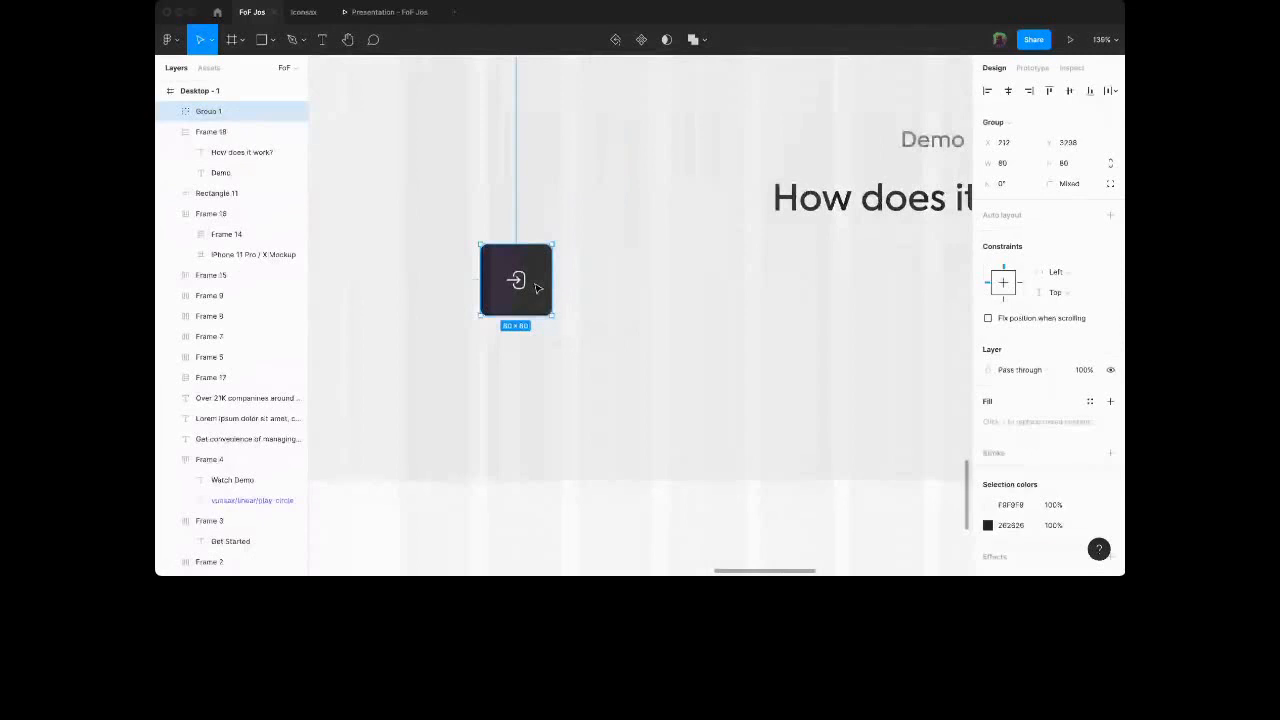
Duplicate the login icon tile and place the copy centred beneath the "How does it work?" heading, level with the original.
{"action": "left_click_drag", "start_coordinate": [530, 282], "coordinate": [700, 322]}
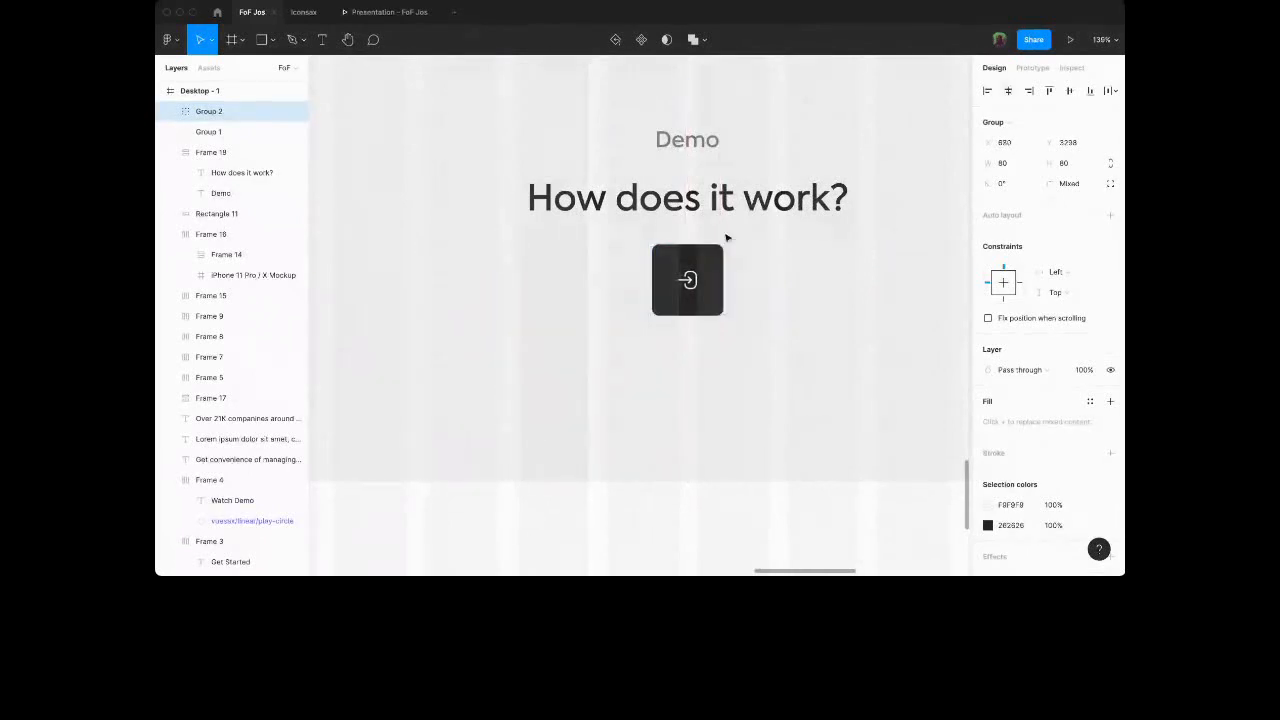
Shift the first login icon tile horizontally to X 237, keeping it level with the centre tile.
{"action": "scroll", "coordinate": [727, 238], "scroll_direction": "right", "scroll_amount": 2}
{"action": "scroll", "coordinate": [510, 260], "scroll_direction": "down", "scroll_amount": 5}
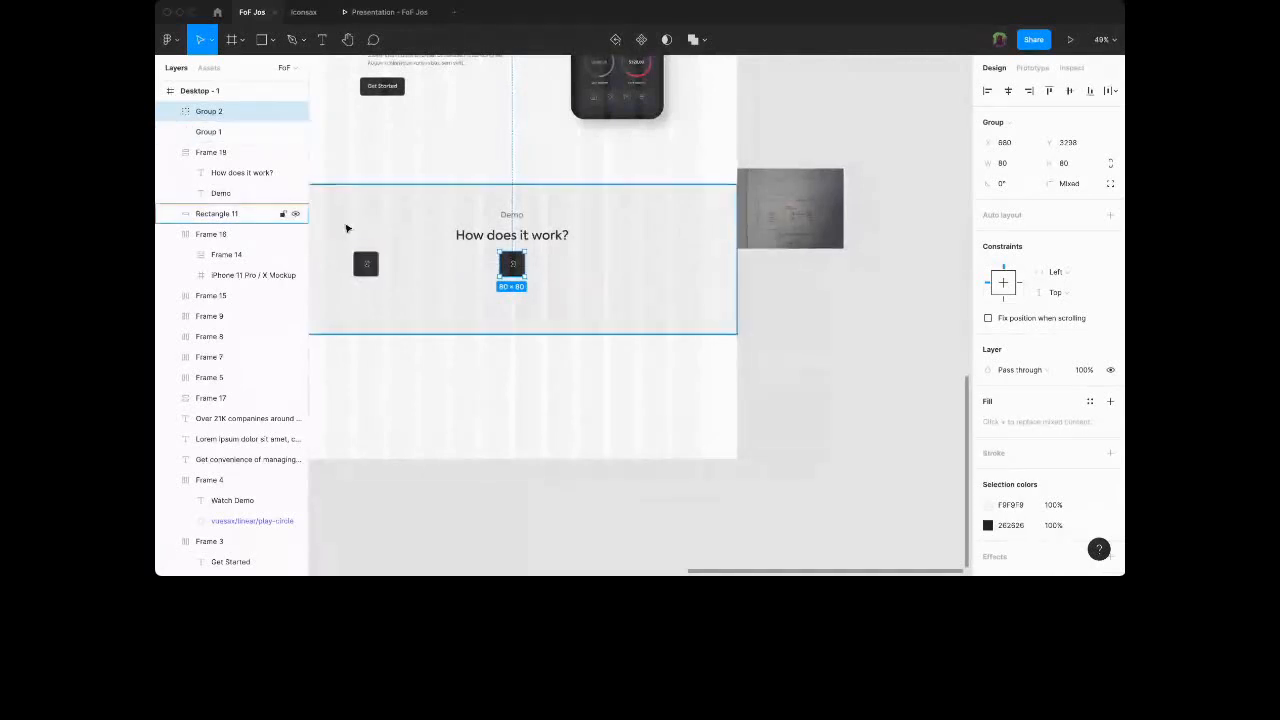
{"action": "left_click_drag", "start_coordinate": [365, 264], "coordinate": [445, 280]}
{"action": "left_click", "coordinate": [447, 285]}
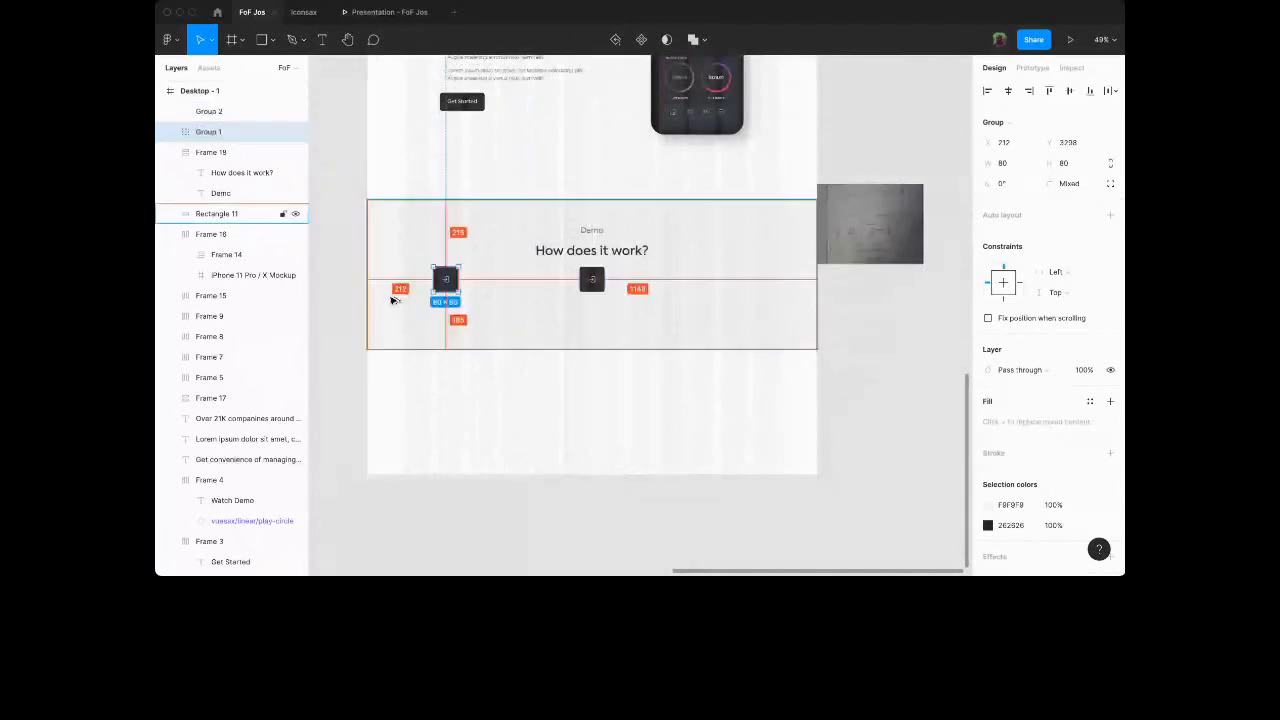
{"action": "key", "text": "shift+Right"}
{"action": "key", "text": "shift+Right"}
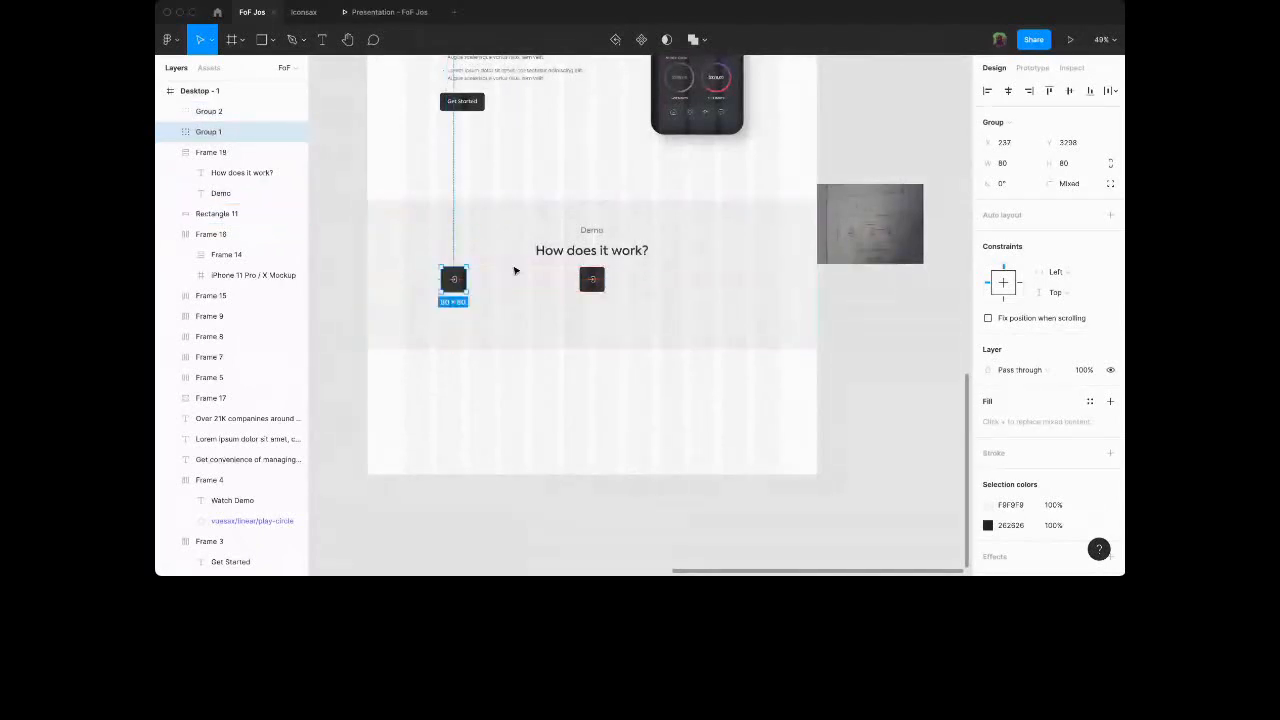
Duplicate the centre icon tile and place the copy level with it on the opposite side from the first tile, at X 1123.
{"action": "left_click", "coordinate": [598, 285]}
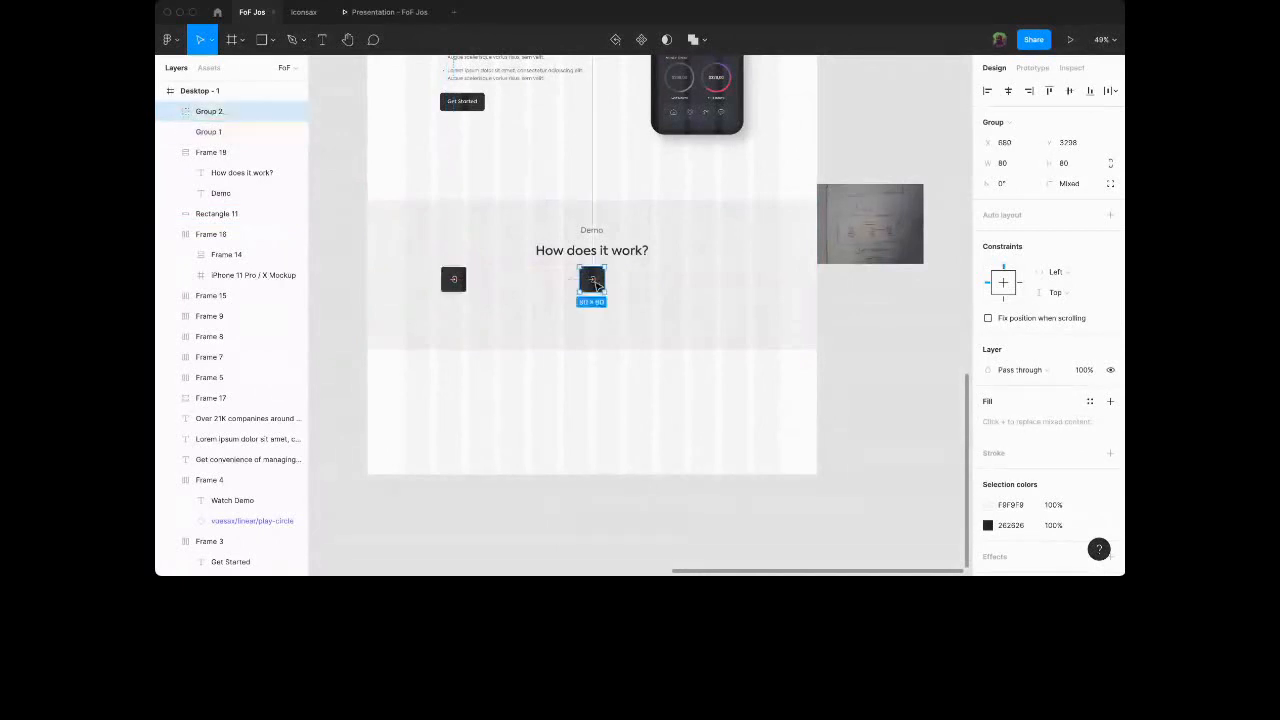
{"action": "left_click_drag", "start_coordinate": [601, 288], "coordinate": [727, 283]}
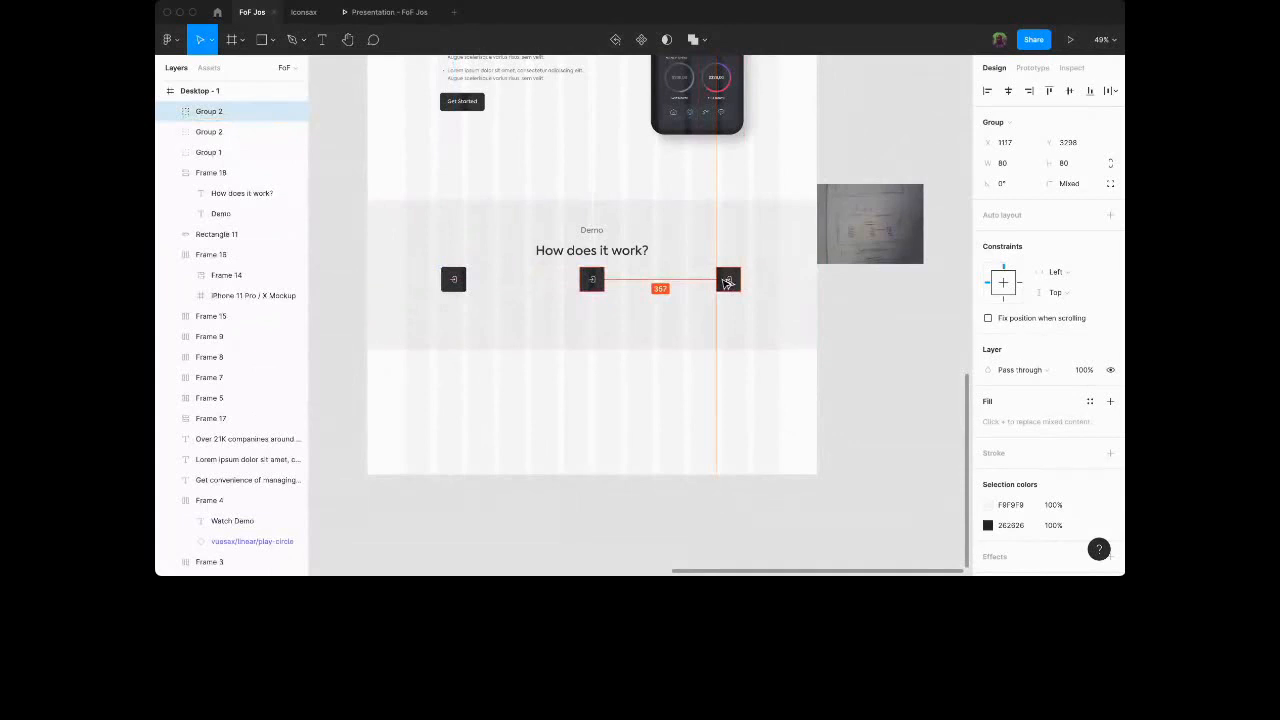
{"action": "left_click_drag", "start_coordinate": [727, 283], "coordinate": [724, 283]}
{"action": "key", "text": "Right"}
{"action": "key", "text": "Right"}
{"action": "key", "text": "Right"}
{"action": "key", "text": "Right"}
{"action": "key", "text": "Right"}
{"action": "key", "text": "Right"}
{"action": "key", "text": "Right"}
{"action": "key", "text": "Right"}
{"action": "key", "text": "Right"}
{"action": "key", "text": "Right"}
{"action": "key", "text": "Right"}
{"action": "key", "text": "Right"}
{"action": "key", "text": "Right"}
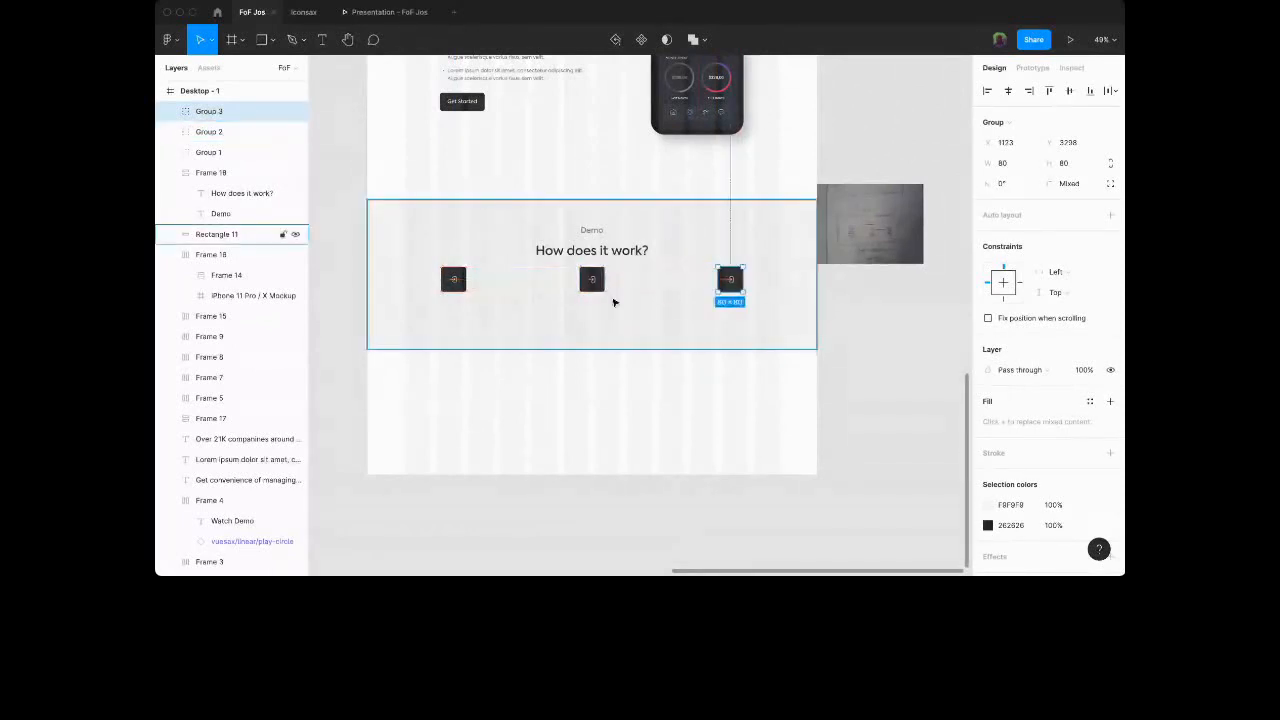
Replace the login icon in the centre tile with a copy of the add icon from the Assets frame.
{"action": "scroll", "coordinate": [597, 293], "scroll_direction": "up", "scroll_amount": 3}
{"action": "scroll", "coordinate": [549, 281], "scroll_direction": "up", "scroll_amount": 1}
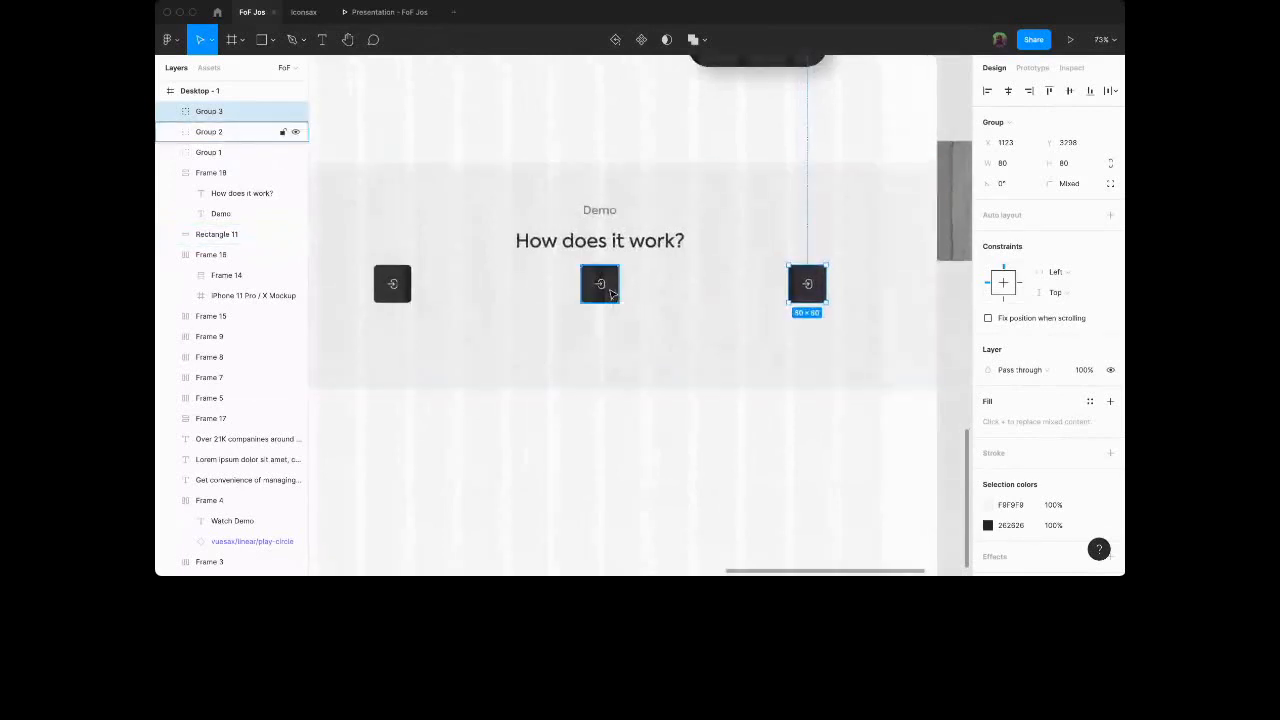
{"action": "double_click", "coordinate": [611, 292]}
{"action": "scroll", "coordinate": [511, 204], "scroll_direction": "down", "scroll_amount": 5}
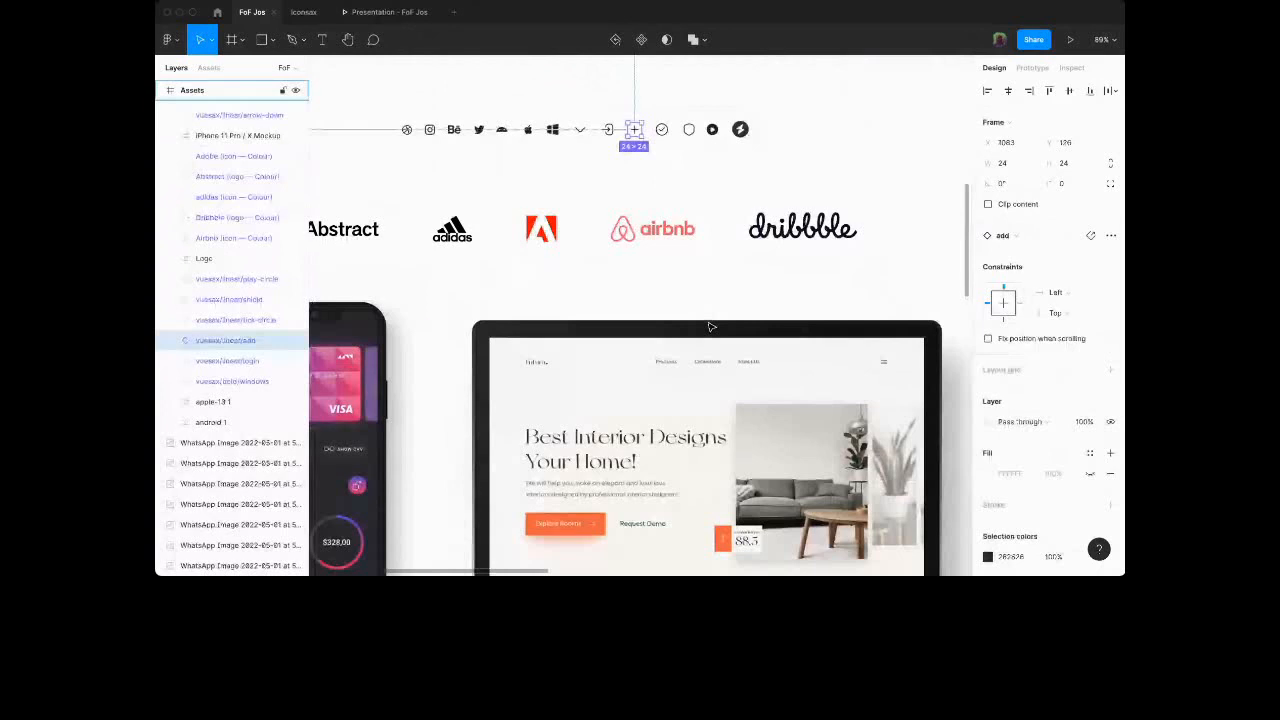
{"action": "scroll", "coordinate": [709, 327], "scroll_direction": "down", "scroll_amount": 5}
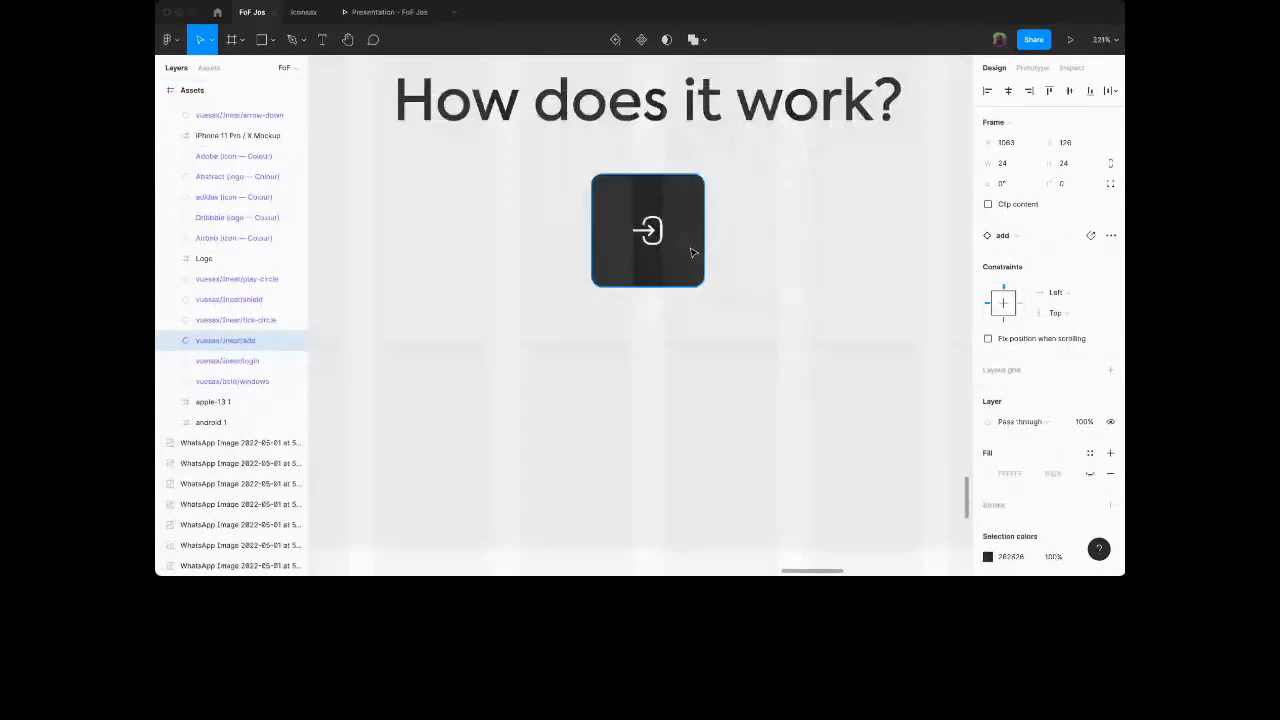
{"action": "left_click", "coordinate": [690, 242]}
{"action": "double_click", "coordinate": [650, 232]}
{"action": "key", "text": "ctrl+v"}
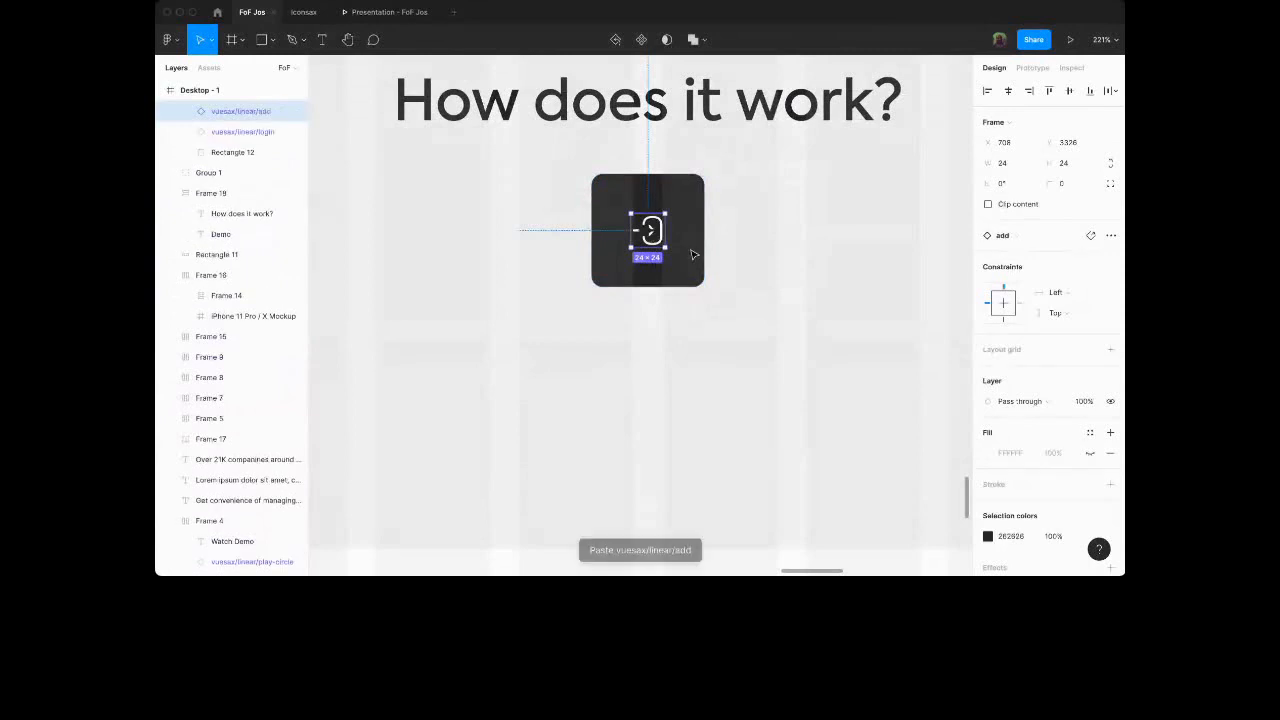
{"action": "left_click", "coordinate": [200, 131]}
{"action": "key", "text": "Delete"}
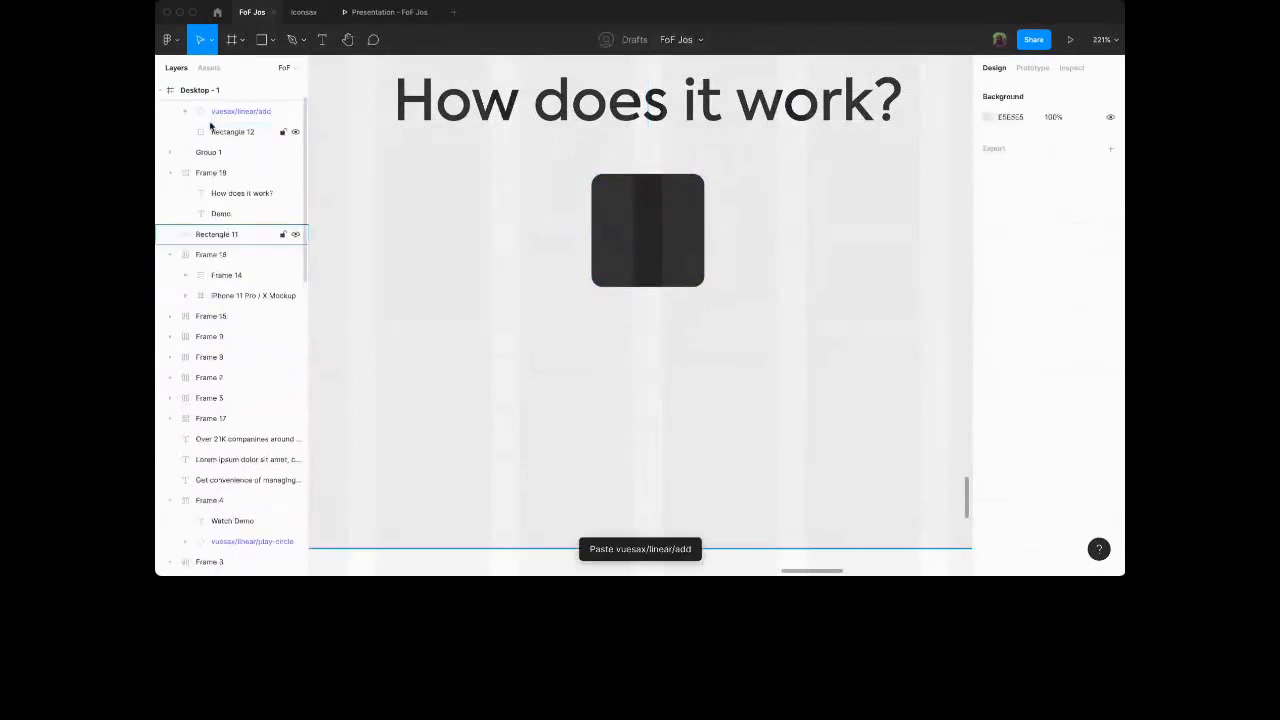
Recolour the add icon in the centre tile to F9F9F9.
{"action": "left_click", "coordinate": [225, 111]}
{"action": "left_click", "coordinate": [1009, 533]}
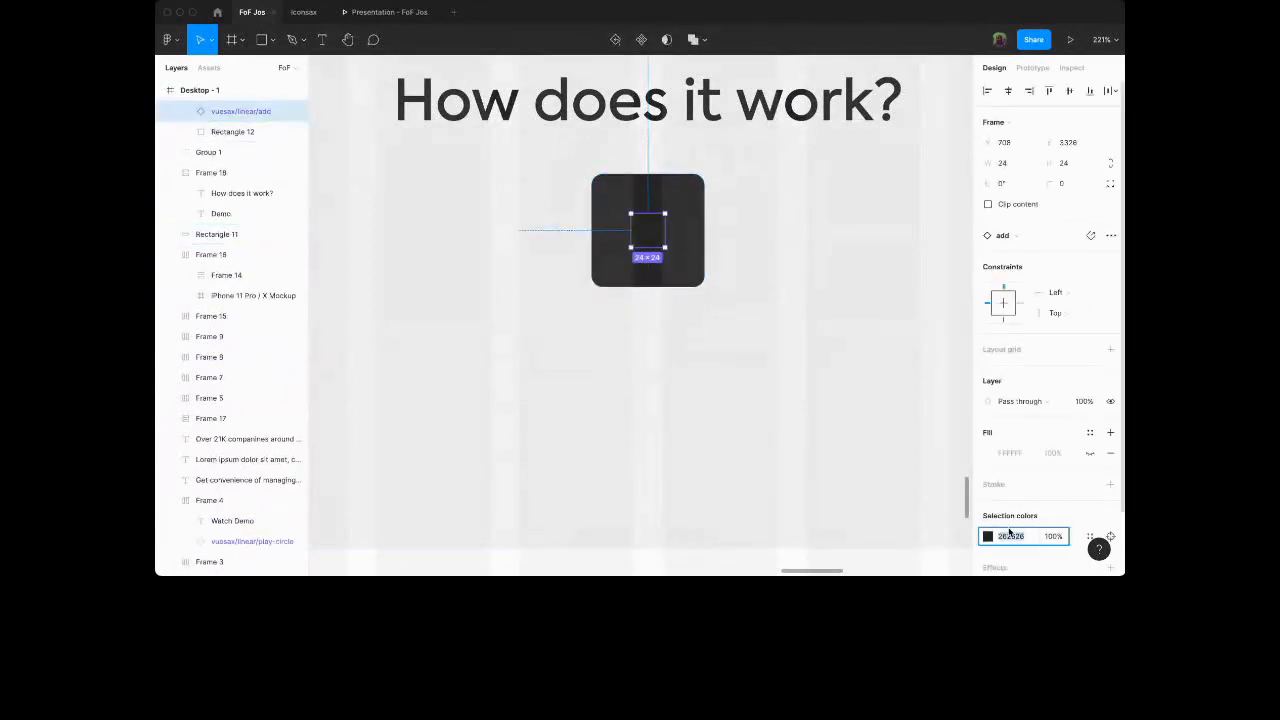
{"action": "type", "text": "f9f9f9"}
{"action": "key", "text": "Return"}
Replace the login icon in the third tile with a copy of the tick-circle icon from the Assets frame.
{"action": "scroll", "coordinate": [525, 185], "scroll_direction": "down", "scroll_amount": 10}
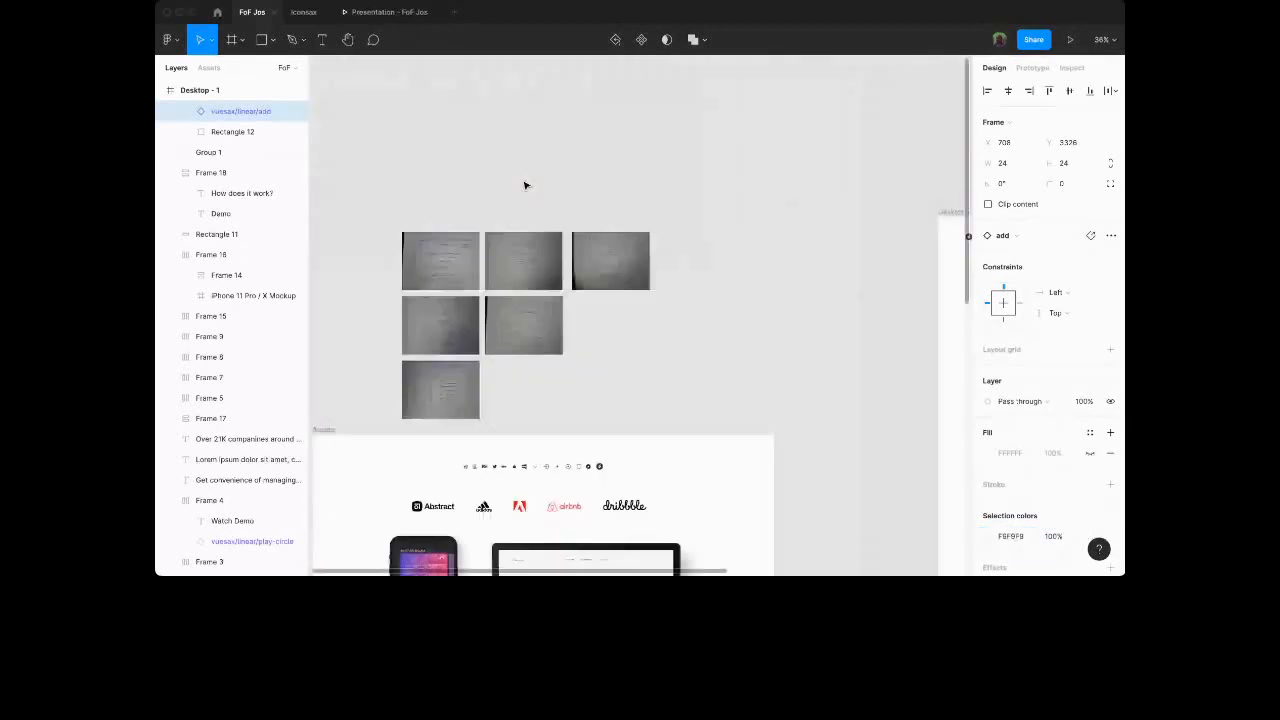
{"action": "left_click", "coordinate": [568, 468]}
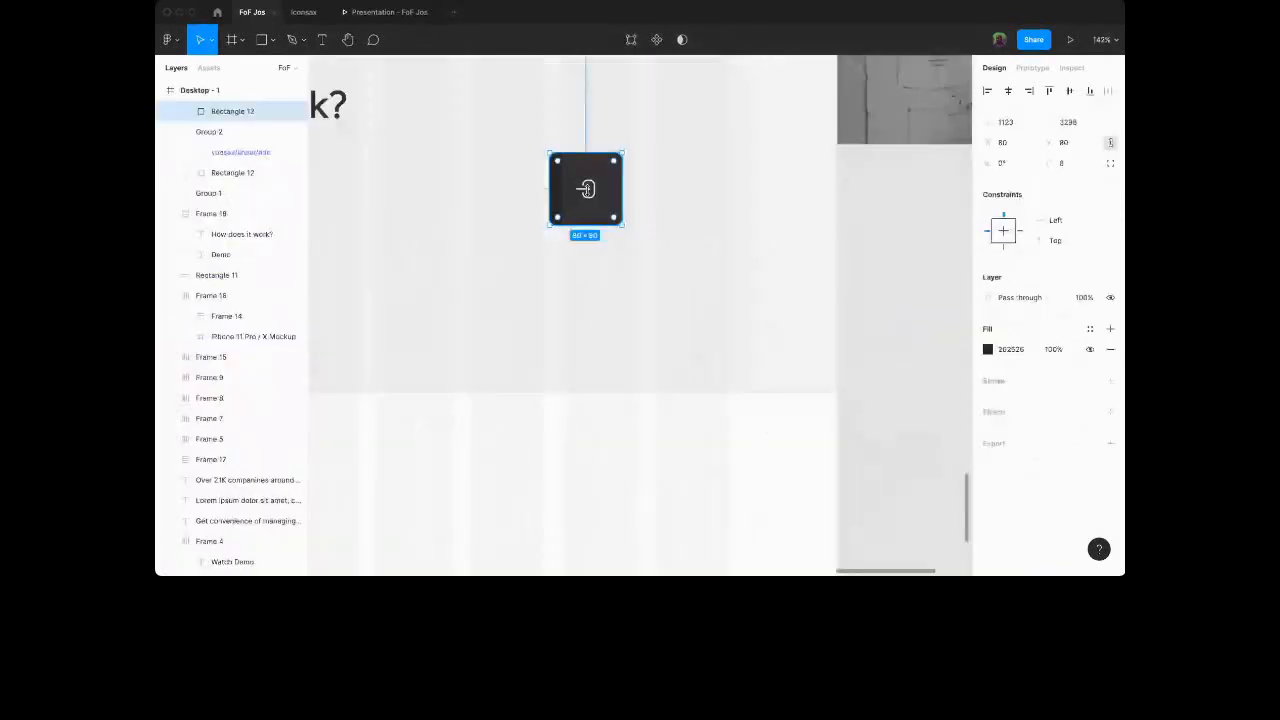
{"action": "double_click", "coordinate": [583, 190]}
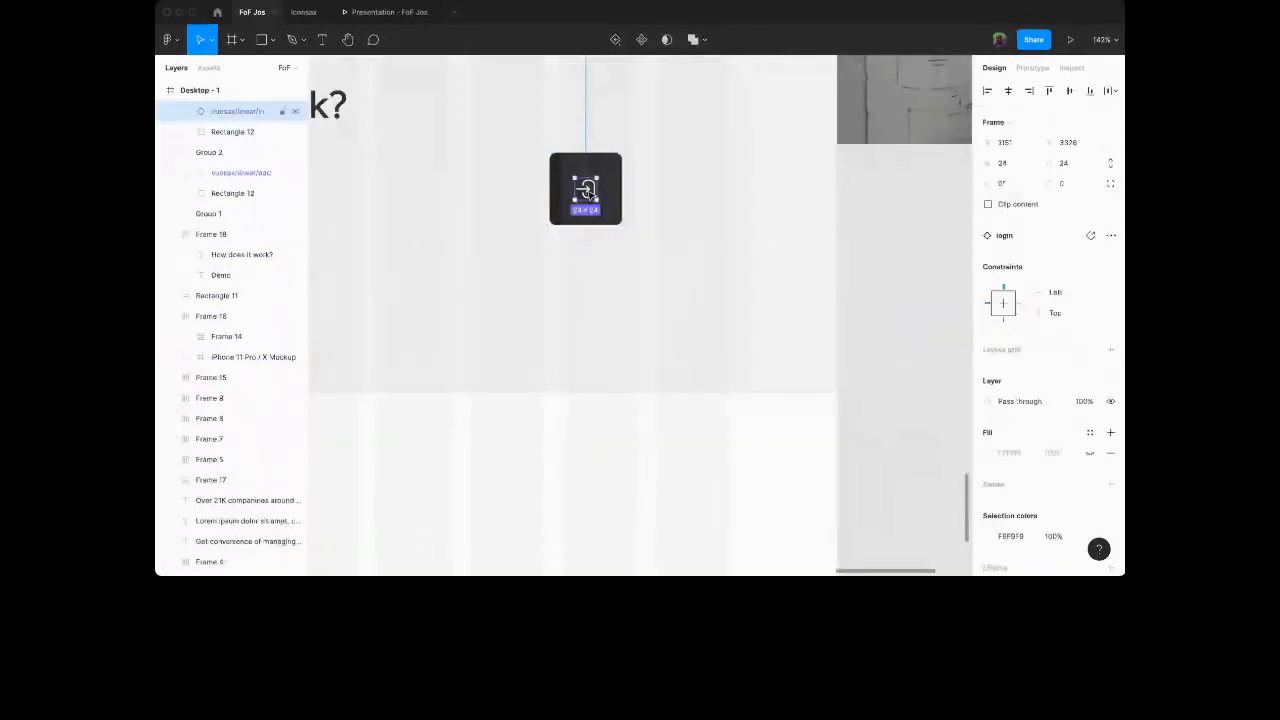
{"action": "key", "text": "super+v"}
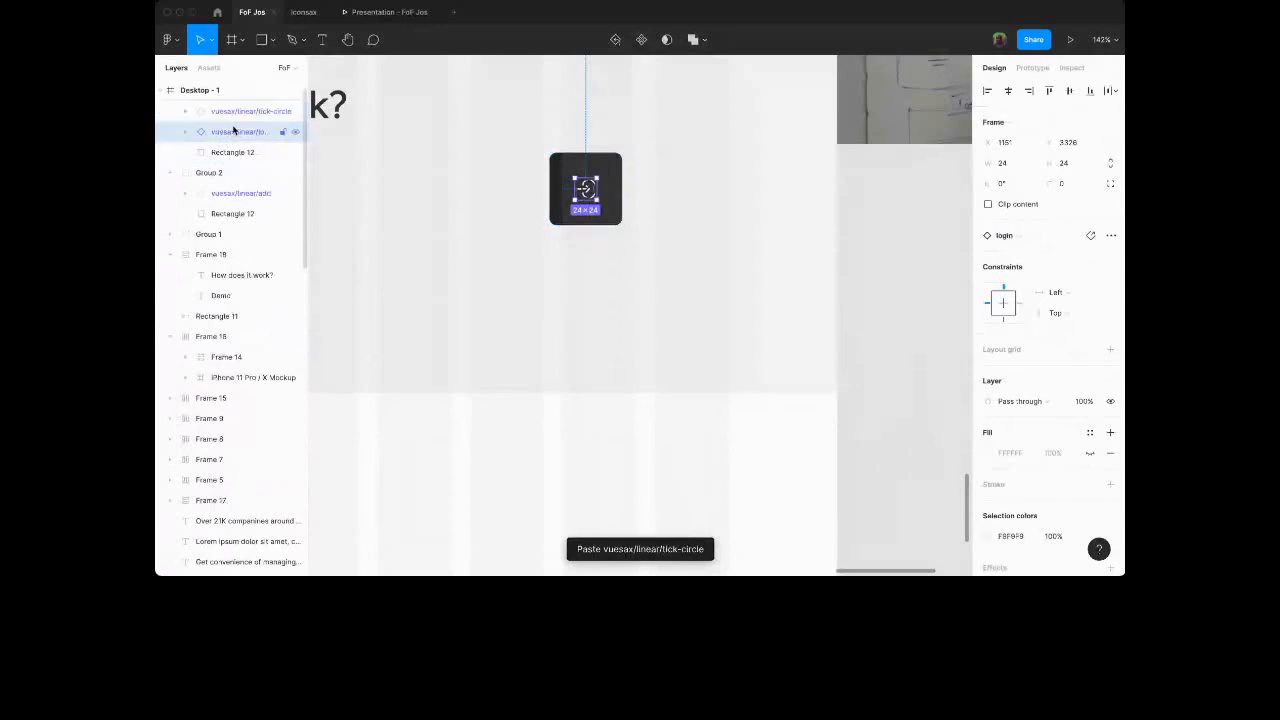
{"action": "key", "text": "Delete"}
Recolour the tick-circle icon in the third tile to F9F9F9.
{"action": "left_click", "coordinate": [243, 112]}
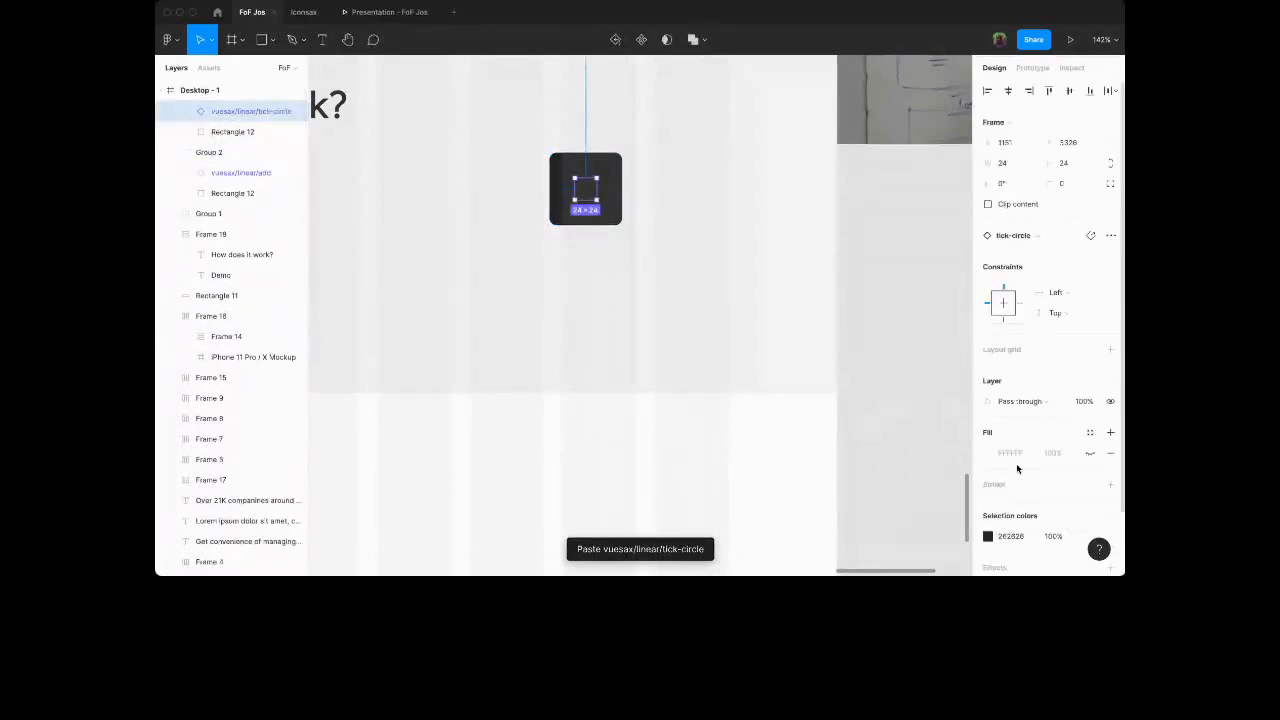
{"action": "left_click", "coordinate": [1008, 537]}
{"action": "type", "text": "f9"}
{"action": "key", "text": "Return"}
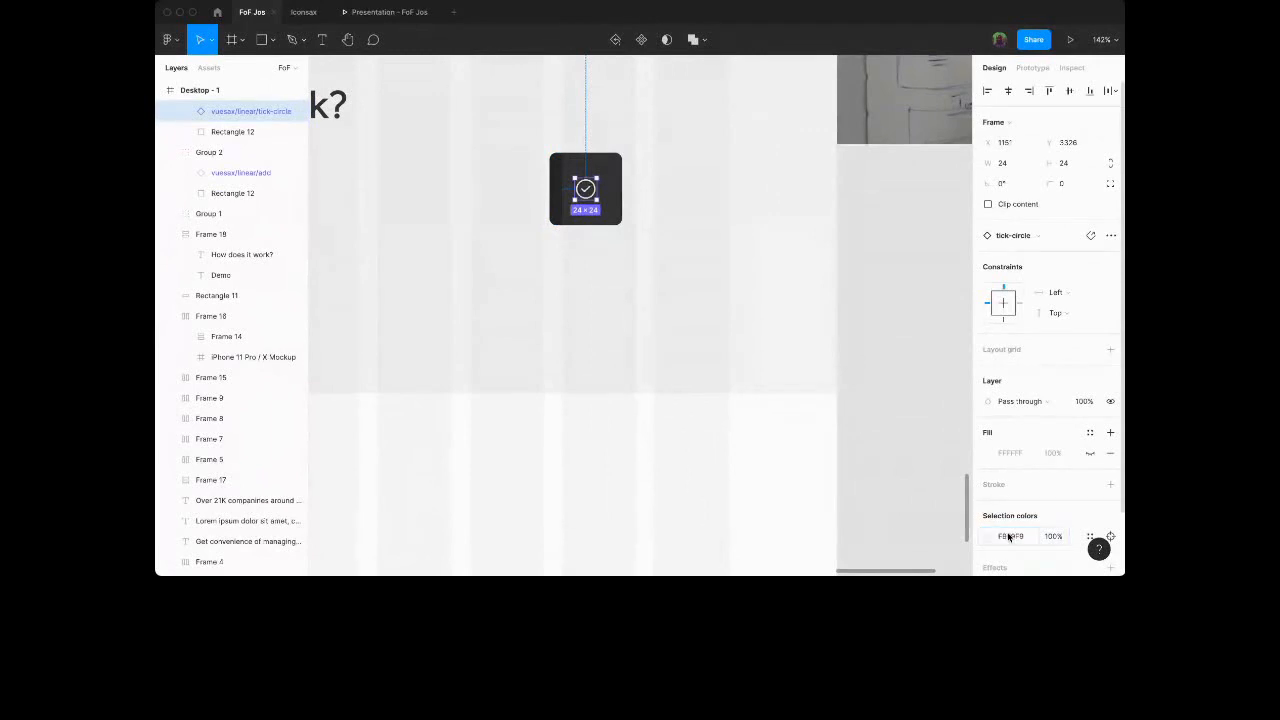
{"action": "left_click", "coordinate": [708, 328]}
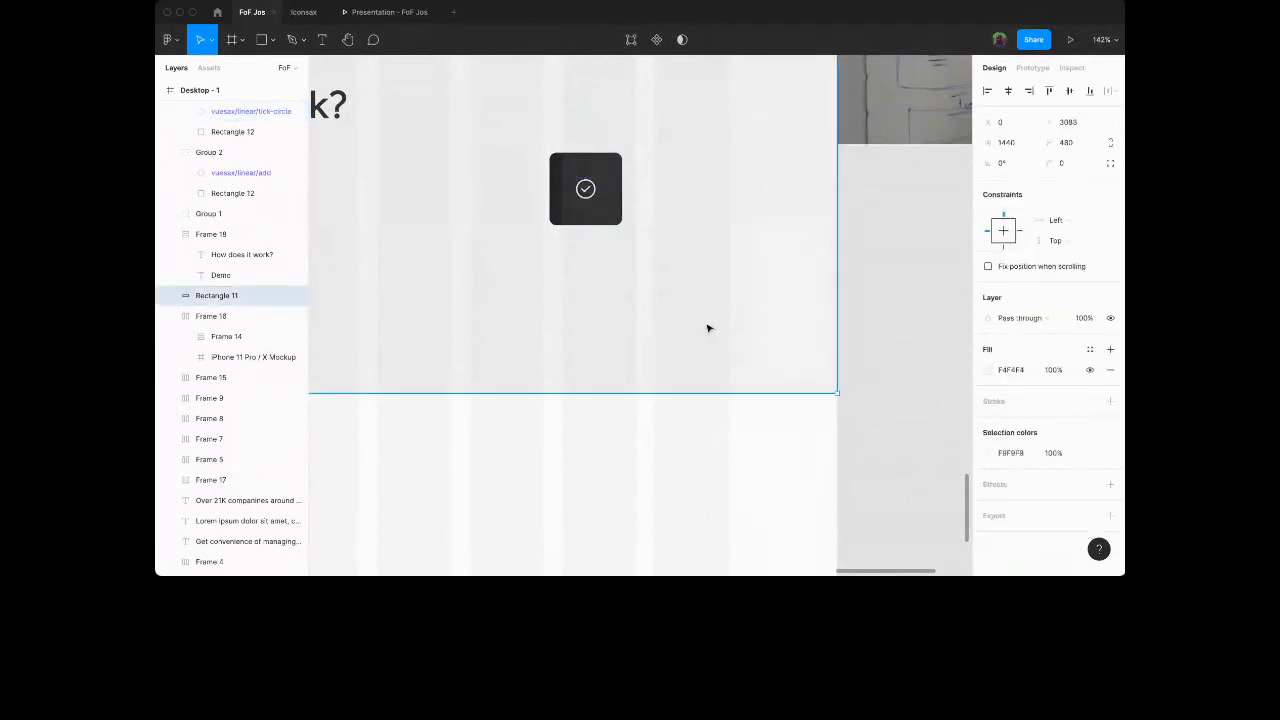
Following the wireframe sketch, draw a horizontal connector line between the login and plus tiles and set its length to 272.
{"action": "key", "text": "shift+2"}
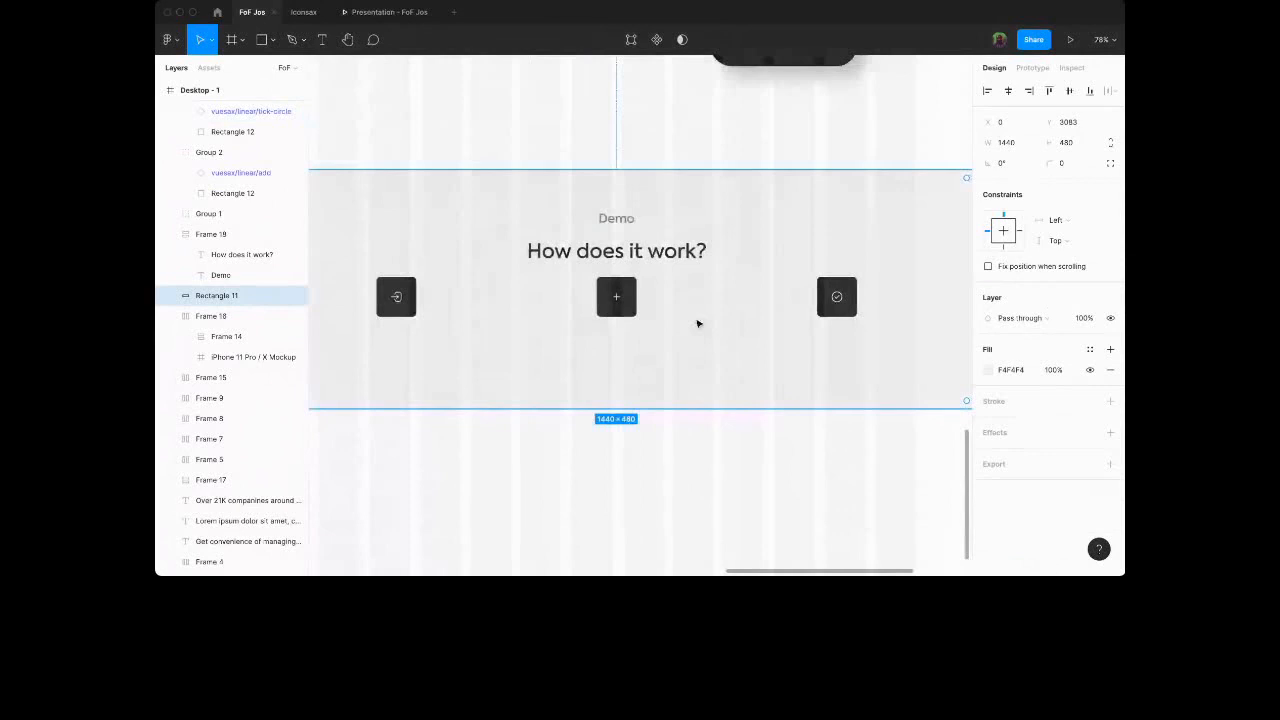
{"action": "scroll", "coordinate": [698, 323], "scroll_direction": "right", "scroll_amount": 5}
{"action": "key", "text": "super+plus"}
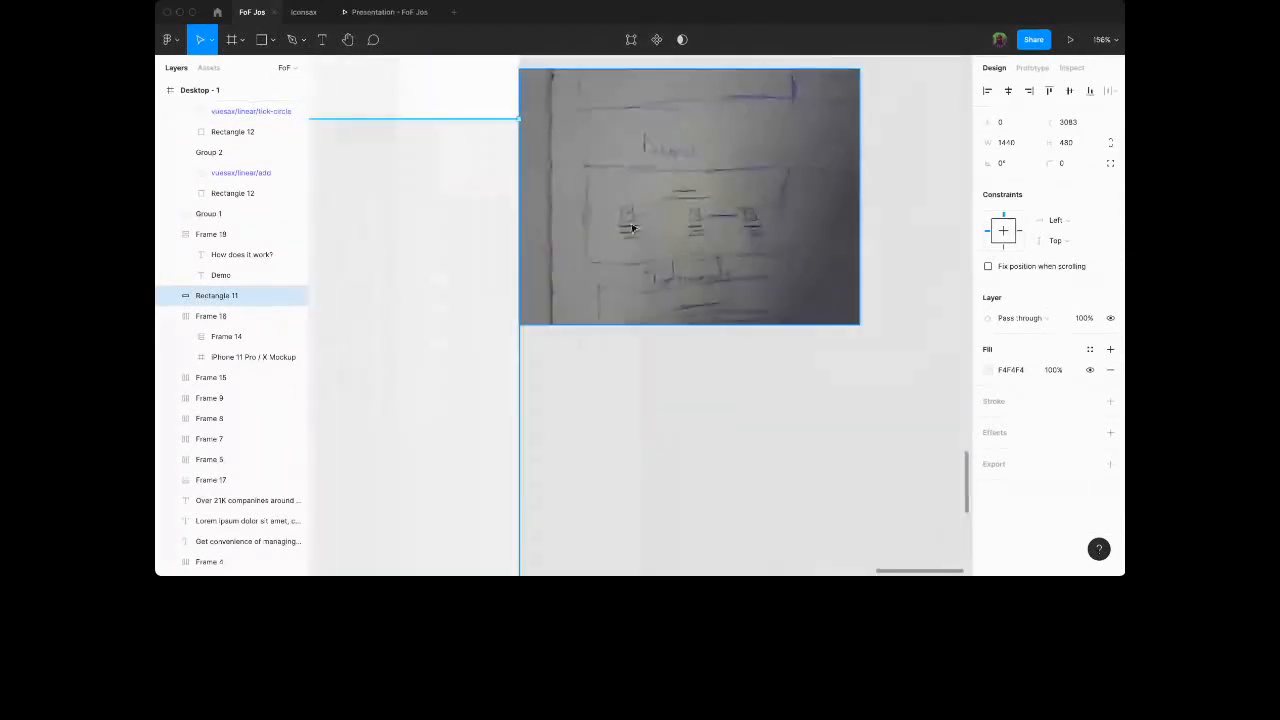
{"action": "scroll", "coordinate": [771, 231], "scroll_direction": "left", "scroll_amount": 2}
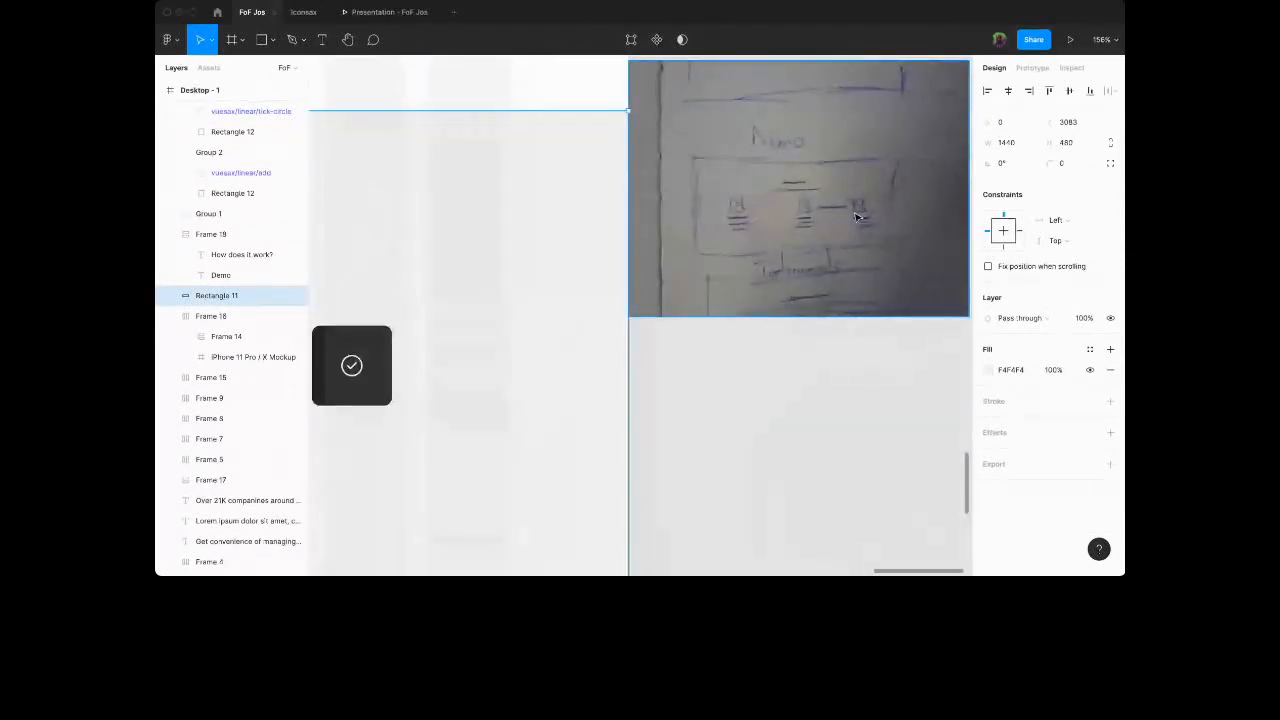
{"action": "scroll", "coordinate": [857, 217], "scroll_direction": "left", "scroll_amount": 1}
{"action": "scroll", "coordinate": [857, 217], "scroll_direction": "left", "scroll_amount": 6}
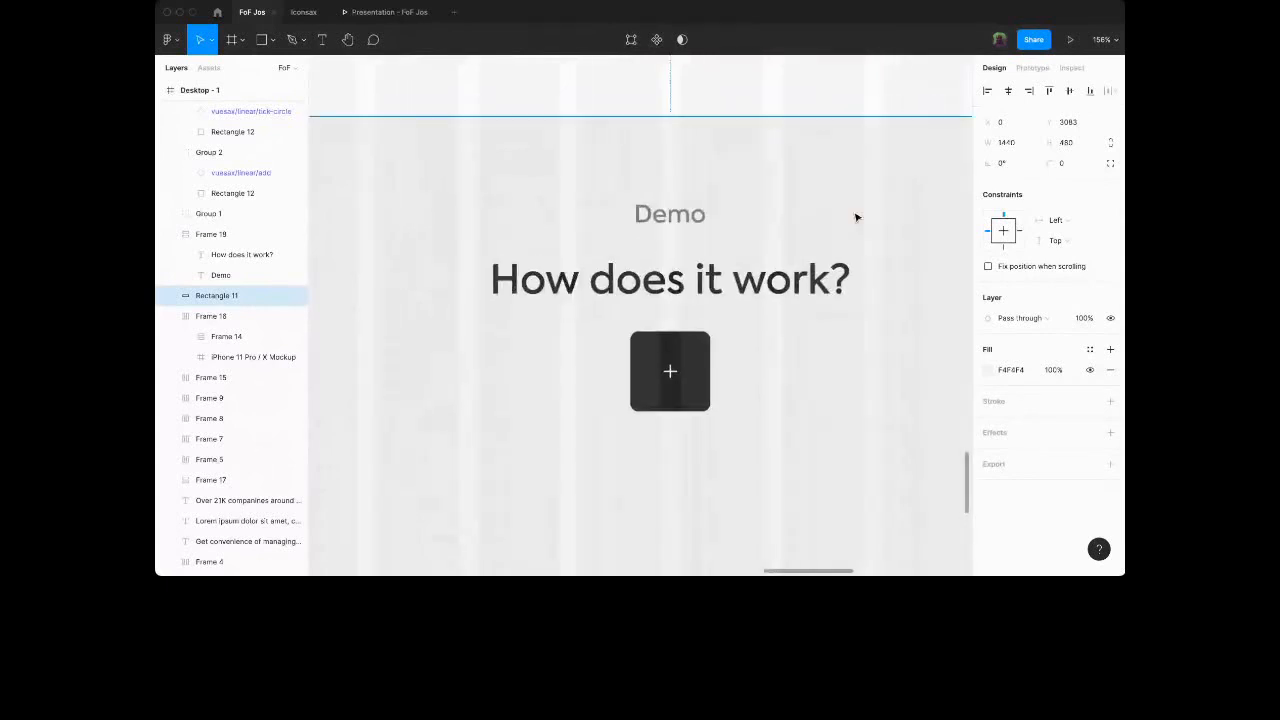
{"action": "scroll", "coordinate": [856, 217], "scroll_direction": "left", "scroll_amount": 2}
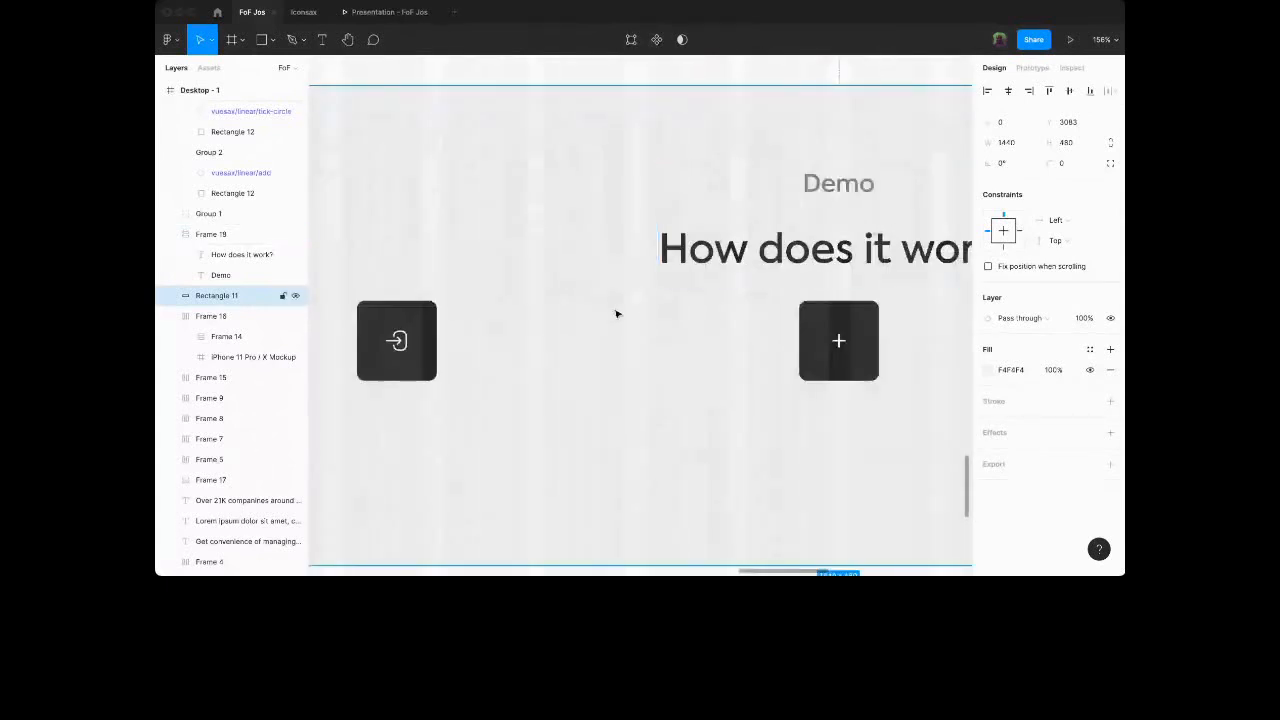
{"action": "key", "text": "l"}
{"action": "left_click_drag", "start_coordinate": [475, 334], "coordinate": [748, 341]}
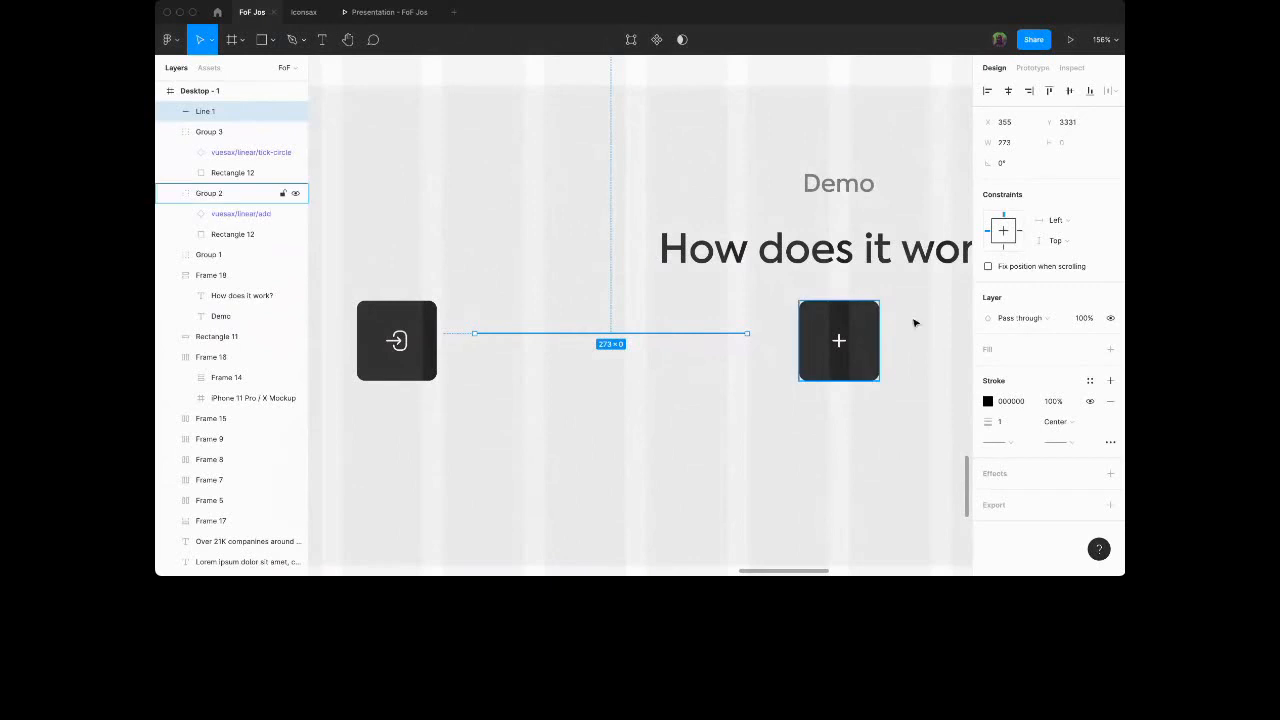
{"action": "left_click", "coordinate": [1016, 145]}
{"action": "type", "text": "272"}
{"action": "key", "text": "Return"}
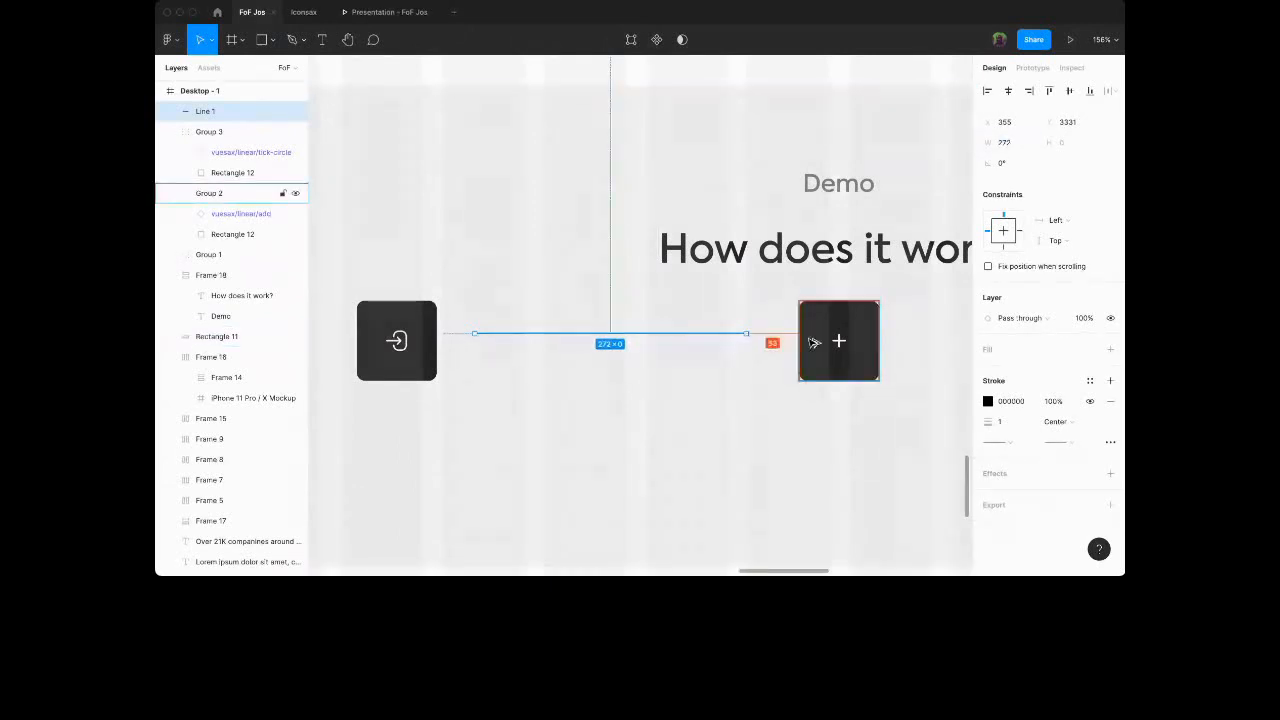
Position the connector line midway between the login and plus tiles and level with their centres, at X 362, Y 3338.
{"action": "key", "text": "Left"}
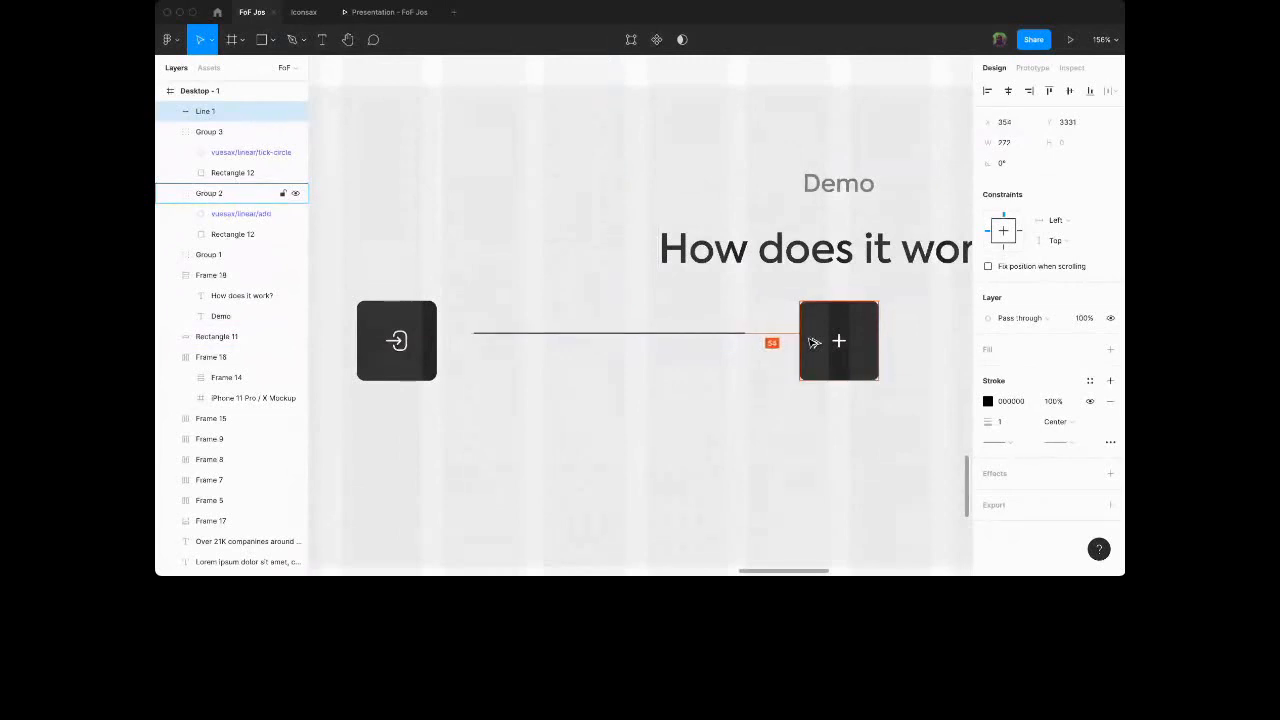
{"action": "key", "text": "shift+Right"}
{"action": "key", "text": "Right"}
{"action": "key", "text": "Right"}
{"action": "key", "text": "Right"}
{"action": "key", "text": "Right"}
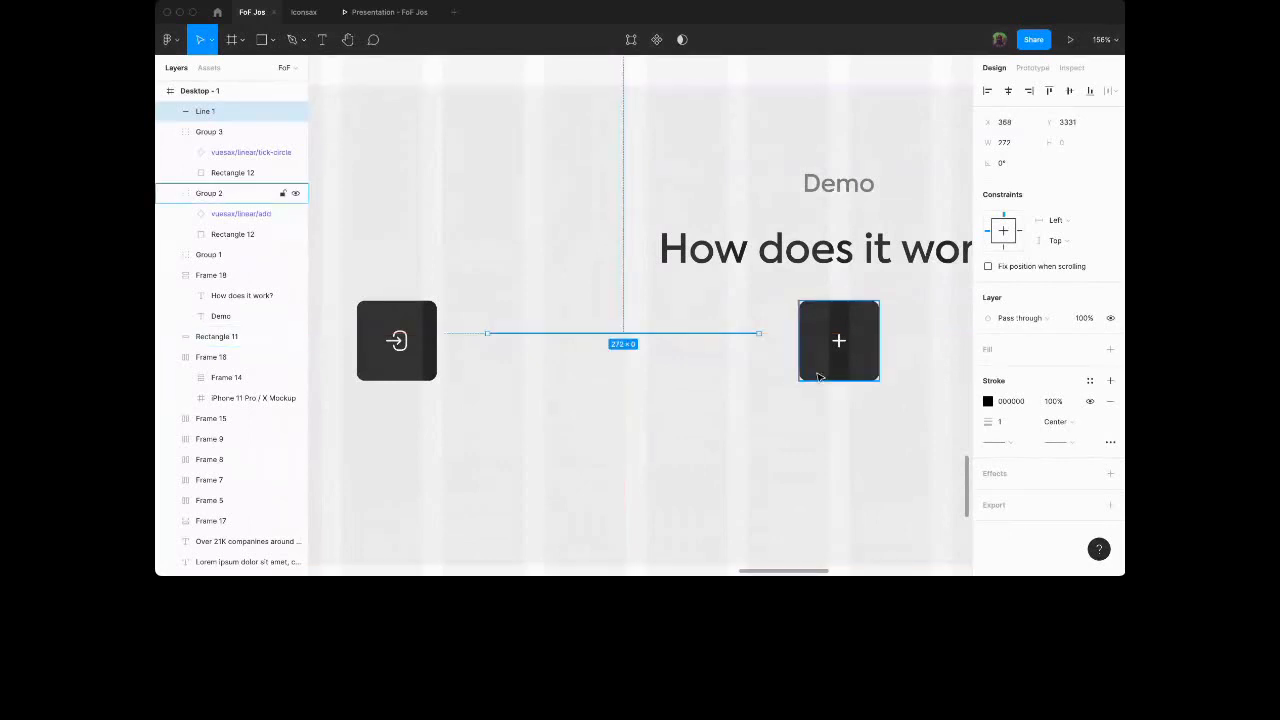
{"action": "key", "text": "alt"}
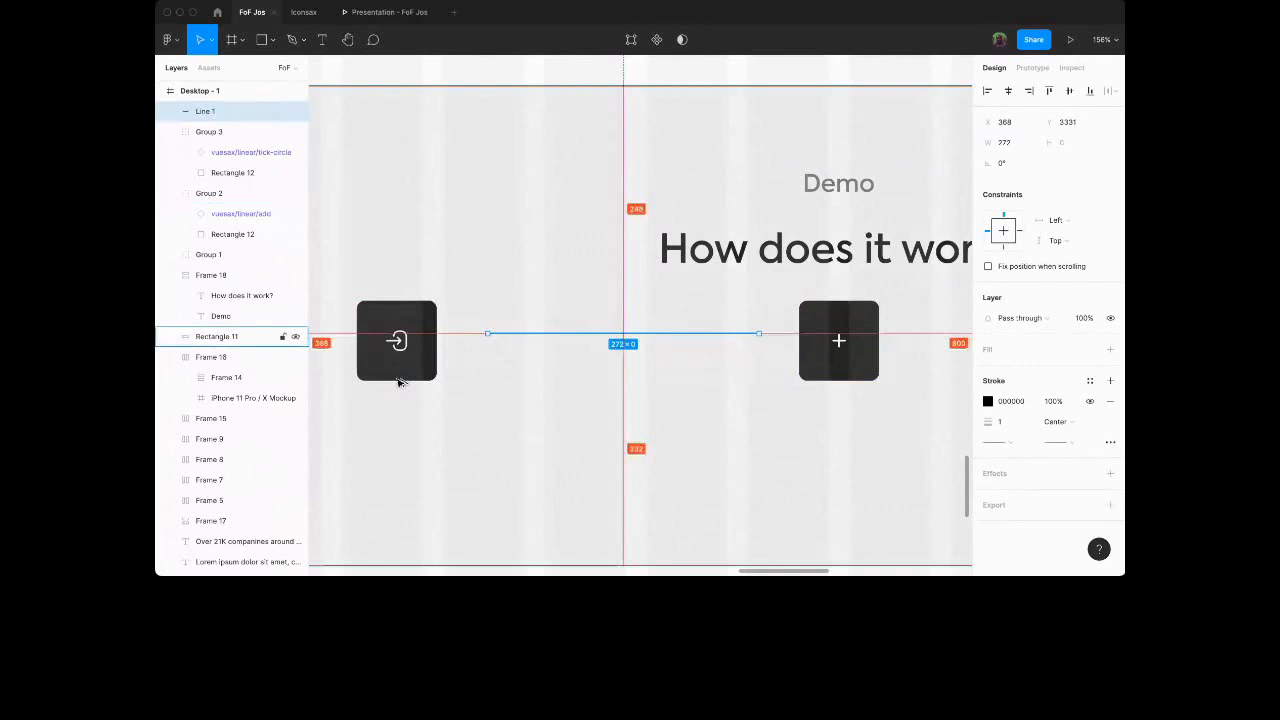
{"action": "key", "text": "Left"}
{"action": "key", "text": "Left"}
{"action": "key", "text": "Left"}
{"action": "key", "text": "Left"}
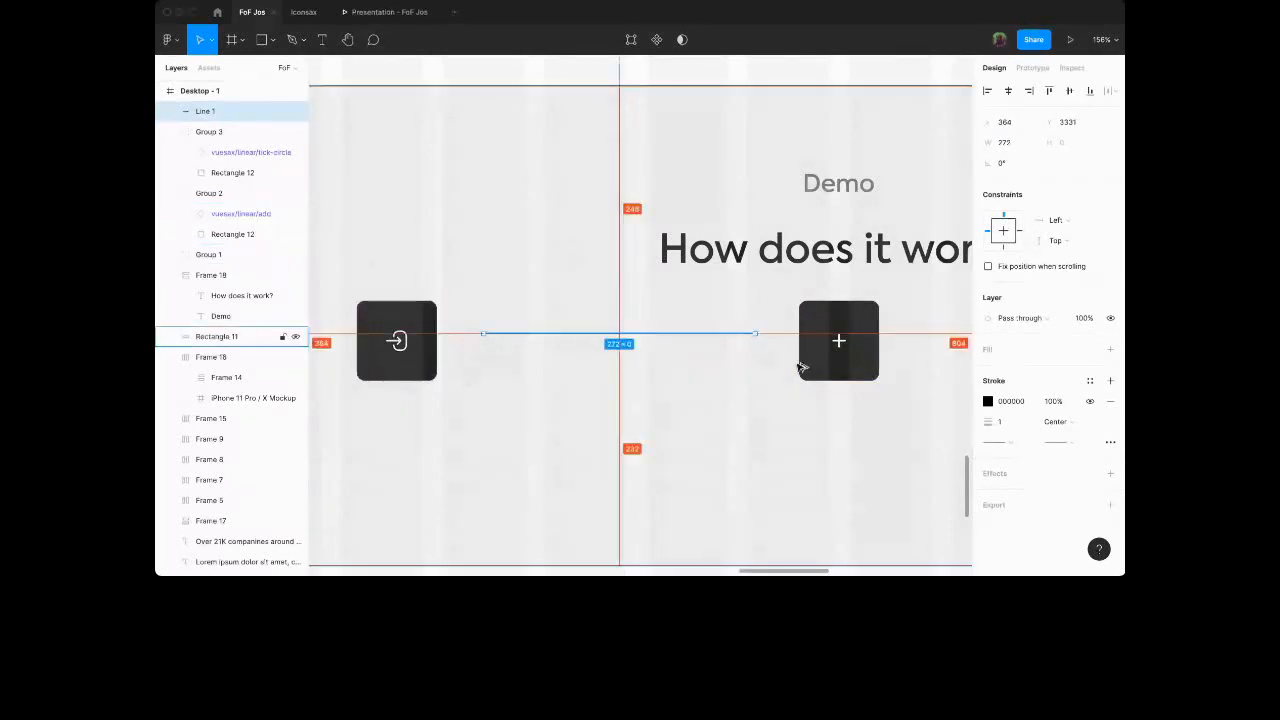
{"action": "key", "text": "Left"}
{"action": "key", "text": "Left"}
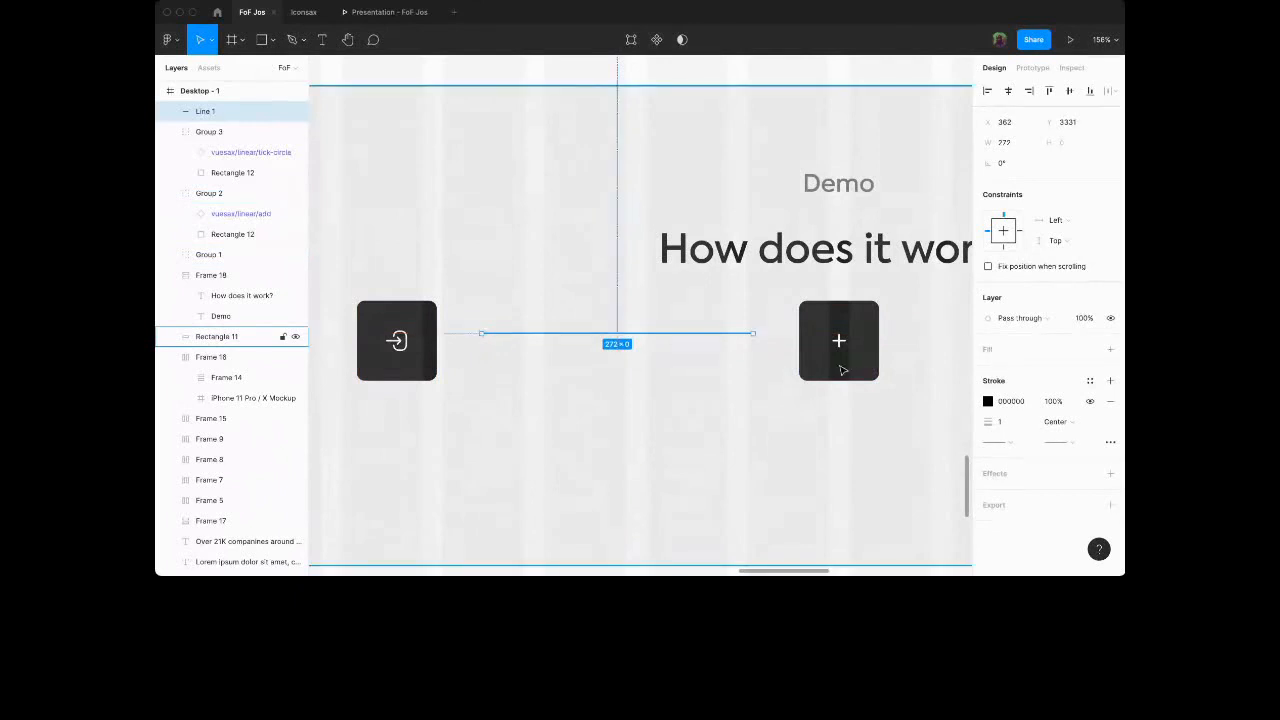
{"action": "left_click_drag", "start_coordinate": [677, 335], "coordinate": [680, 345]}
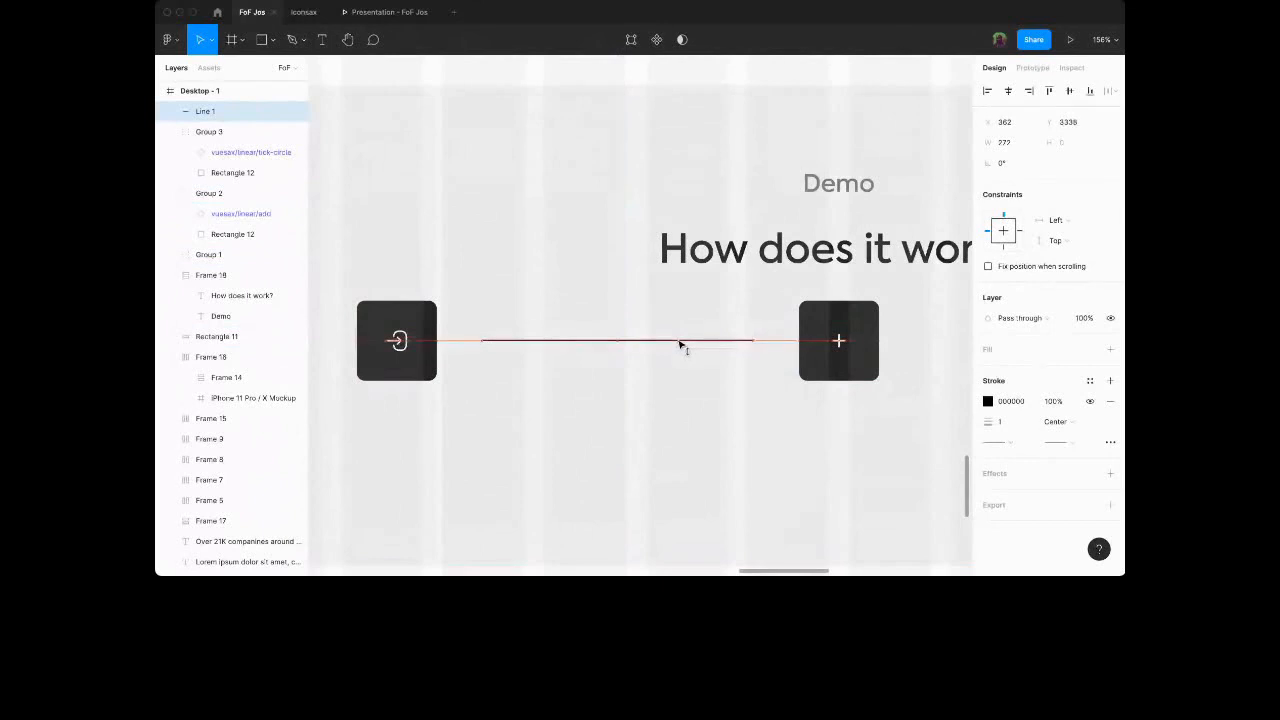
Change the connector line's stroke style to Dash with a dash length of 8.
{"action": "left_click", "coordinate": [1110, 441]}
{"action": "left_click", "coordinate": [945, 473]}
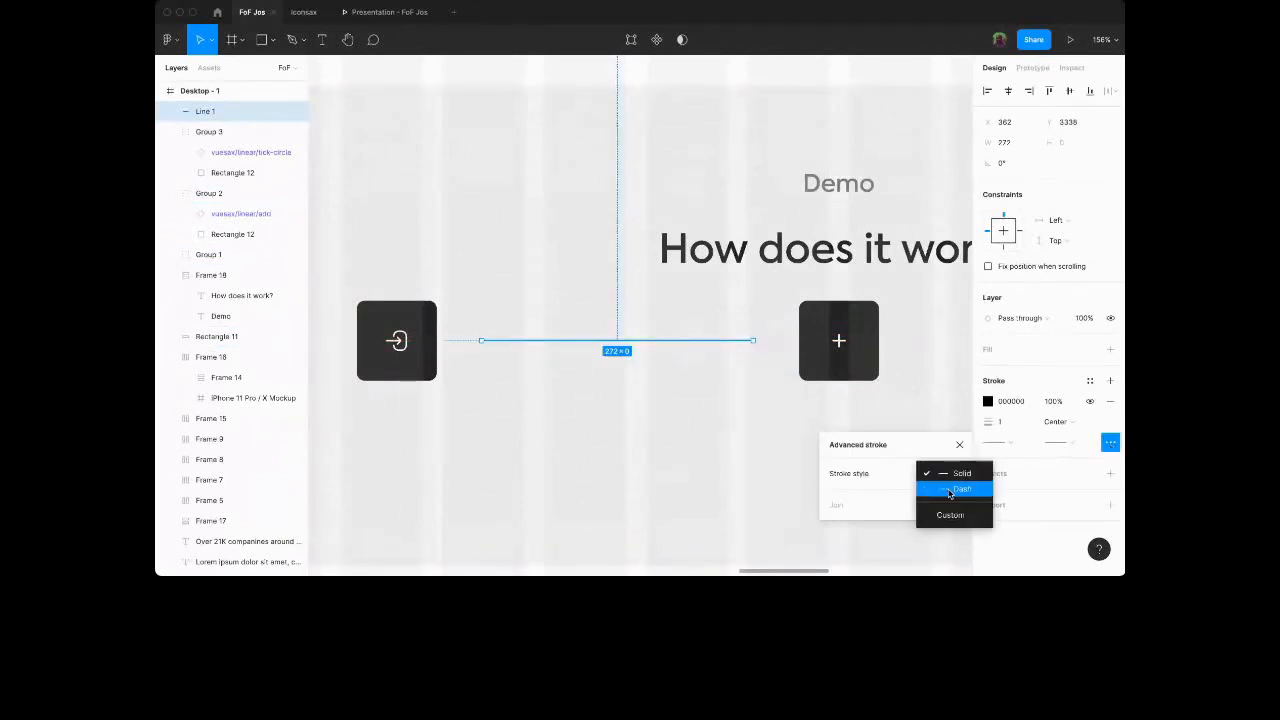
{"action": "left_click", "coordinate": [950, 490]}
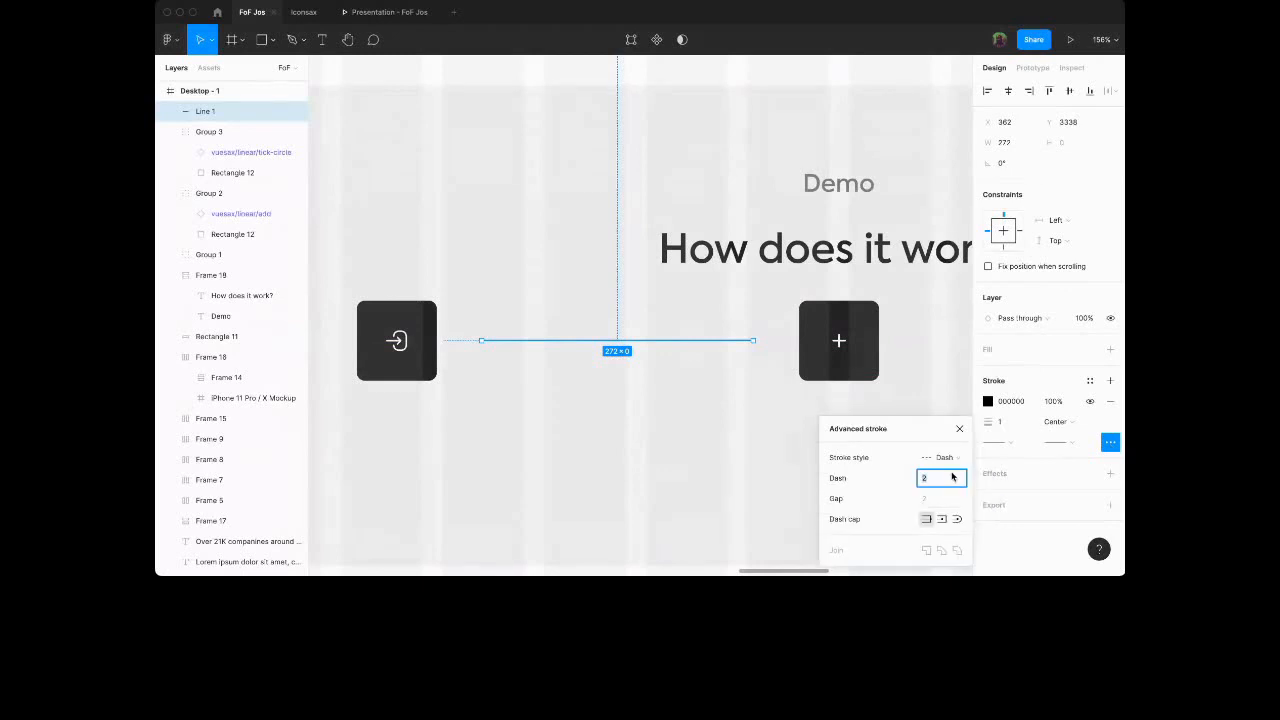
{"action": "type", "text": "8"}
{"action": "key", "text": "Return"}
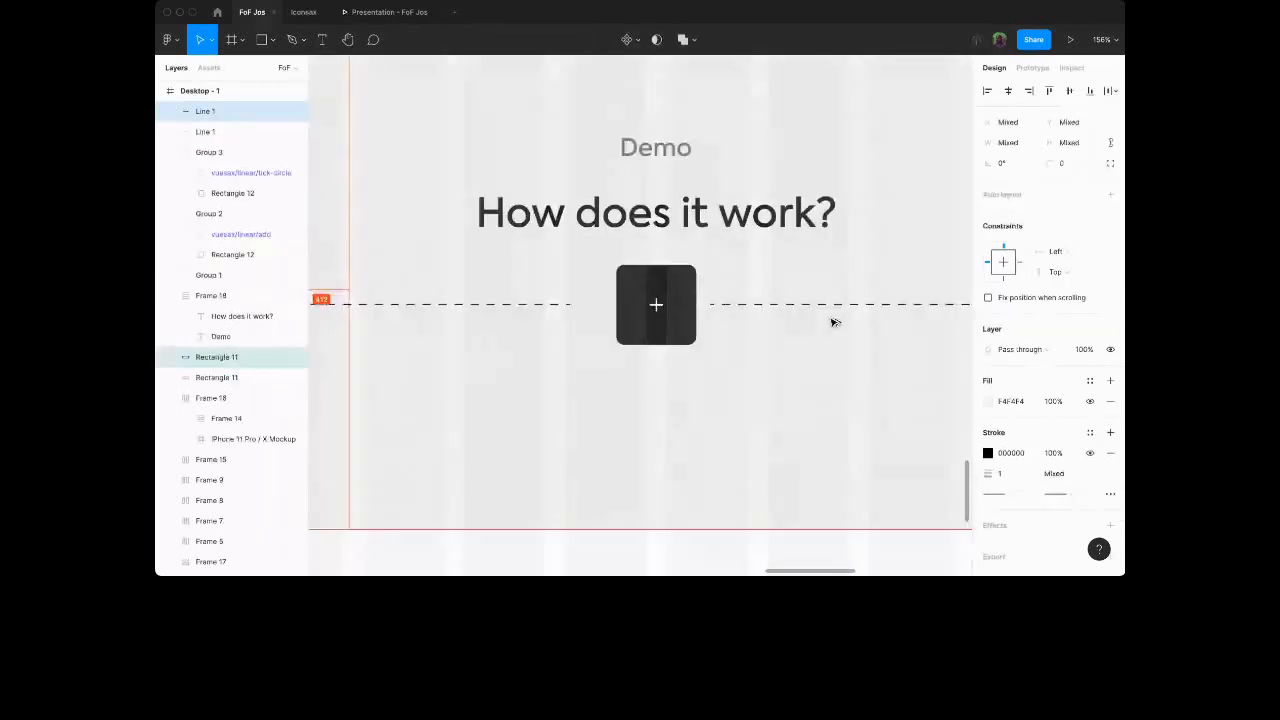
Place a duplicate of the dashed connector line between the plus and tick-circle tiles, level with the first connector.
{"action": "left_click_drag", "start_coordinate": [835, 322], "coordinate": [858, 322]}
{"action": "scroll", "coordinate": [858, 322], "scroll_direction": "right", "scroll_amount": 1}
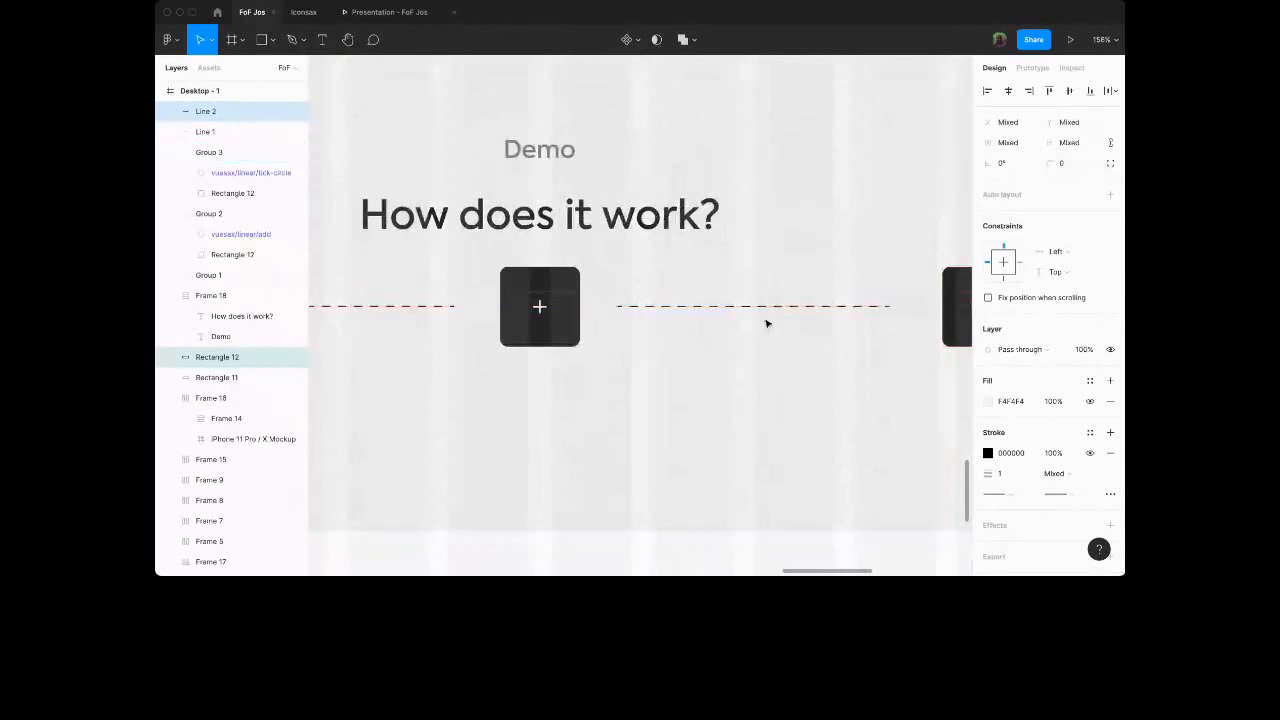
{"action": "key", "text": "alt"}
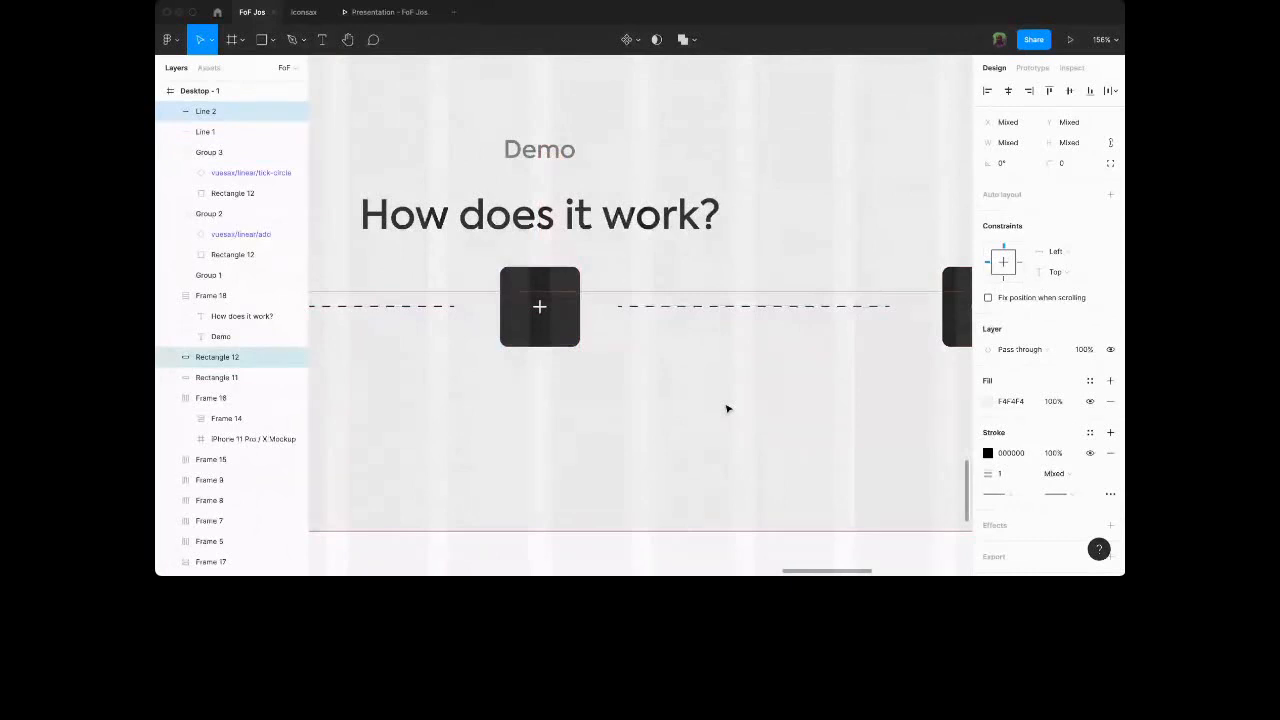
{"action": "key", "text": "Escape"}
Delete the extra copy of the section's background rectangle that was duplicated together with the connector line.
{"action": "scroll", "coordinate": [727, 409], "scroll_direction": "down", "scroll_amount": 5}
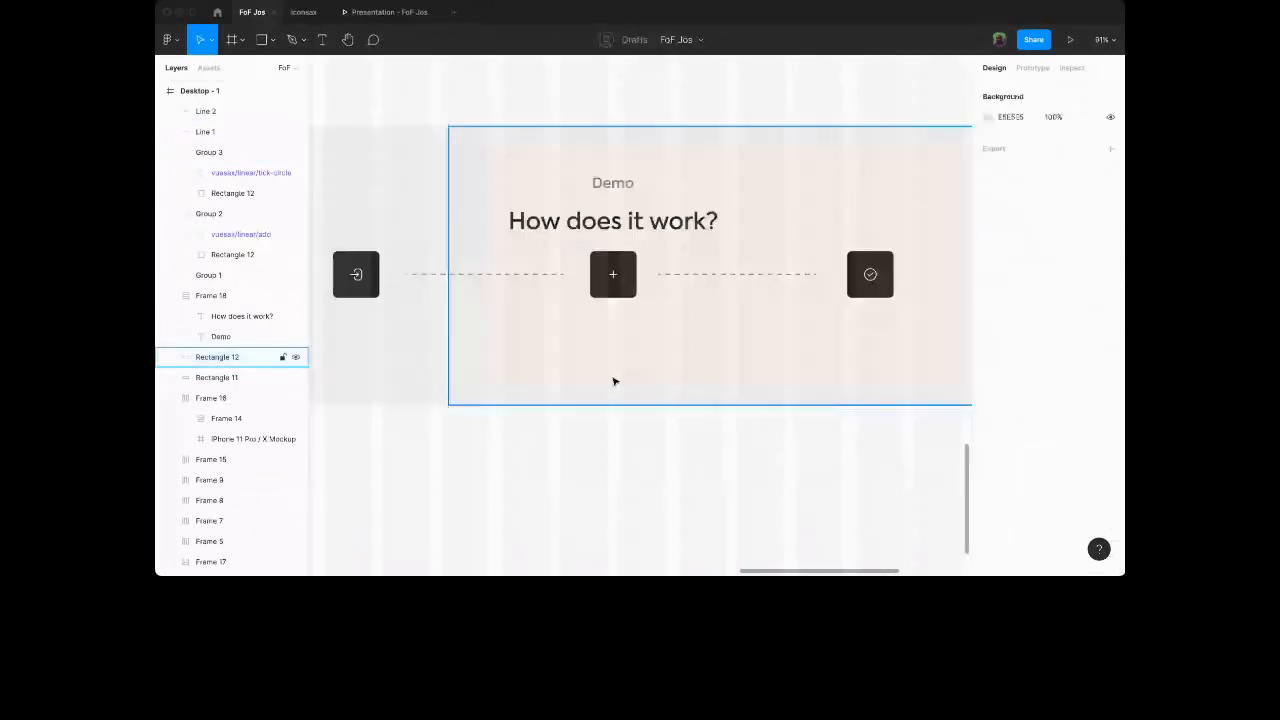
{"action": "left_click", "coordinate": [614, 381]}
{"action": "key", "text": "Delete"}
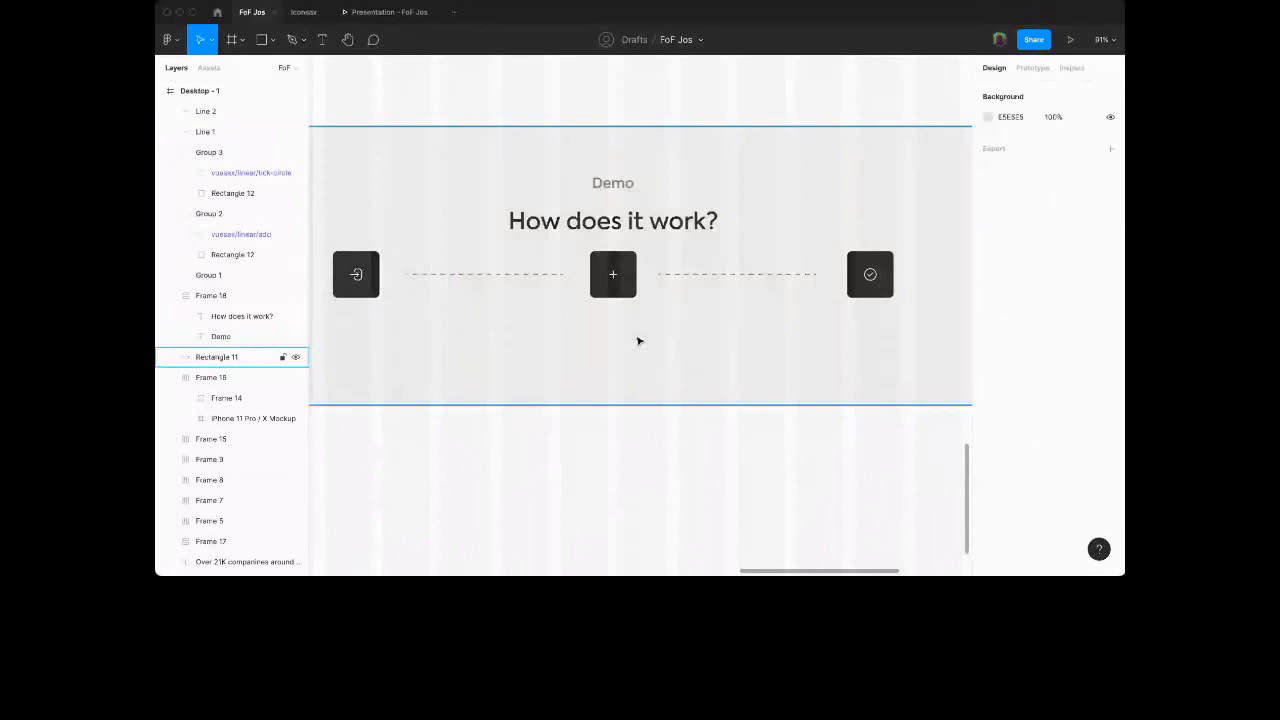
Add the text "Create an account" at font size 16 and centre it below the login tile.
{"action": "left_click", "coordinate": [638, 341]}
{"action": "scroll", "coordinate": [380, 374], "scroll_direction": "up", "scroll_amount": 3}
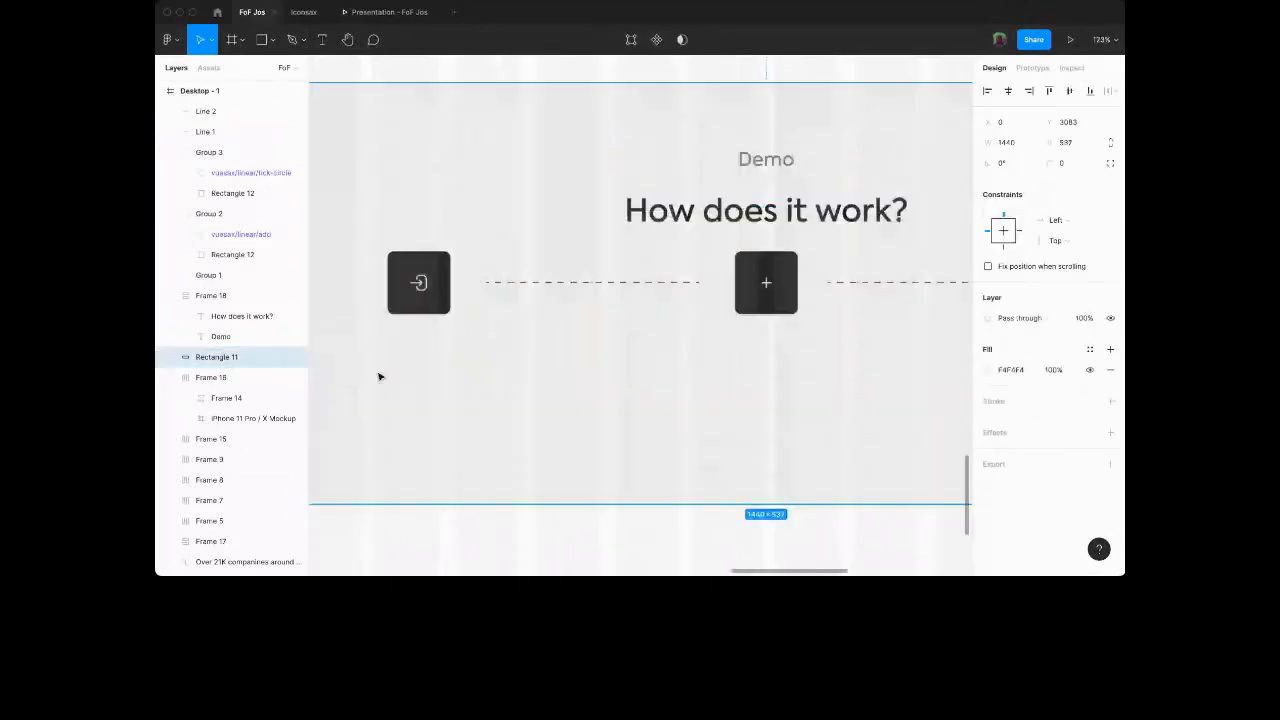
{"action": "key", "text": "t"}
{"action": "left_click", "coordinate": [395, 341]}
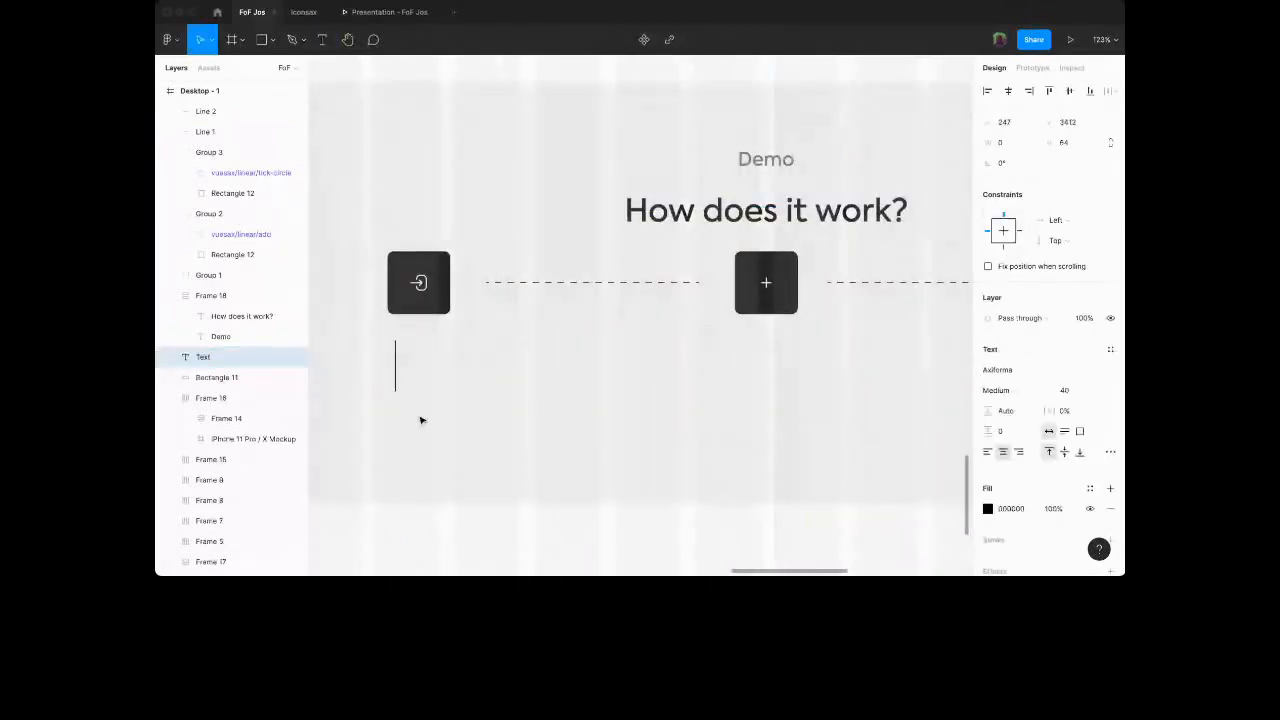
{"action": "type", "text": "C"}
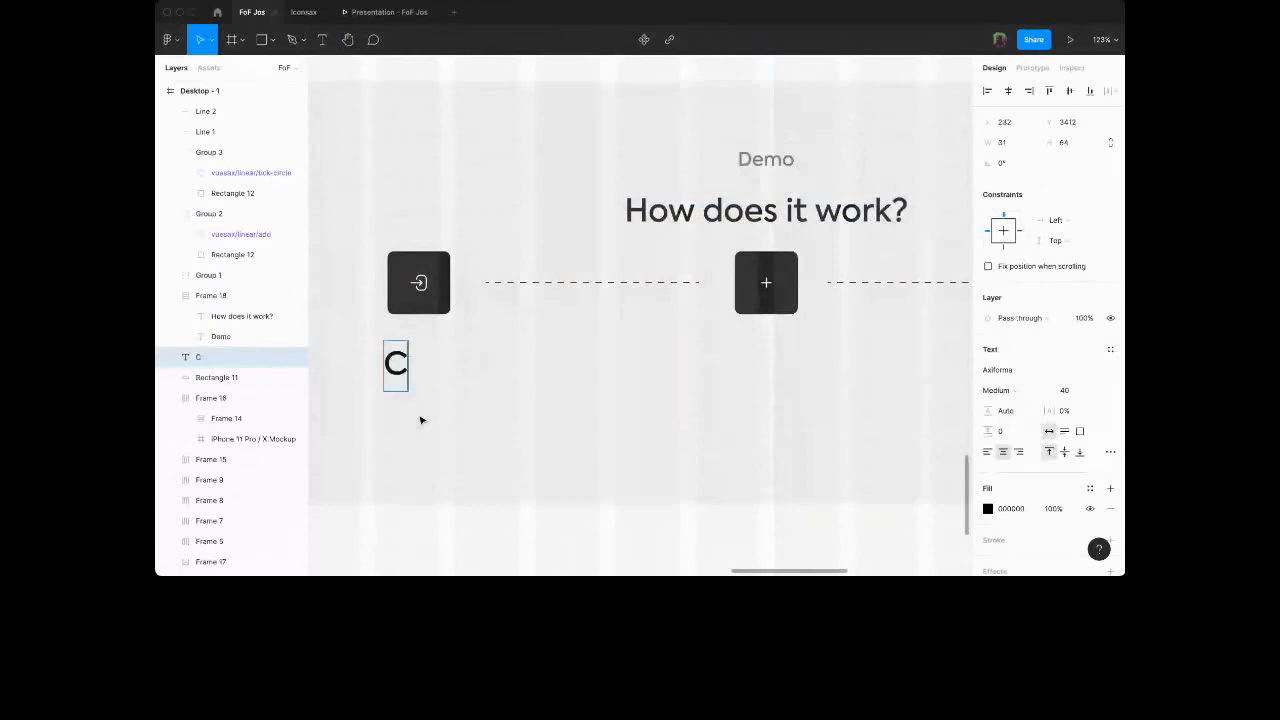
{"action": "type", "text": "reate an account"}
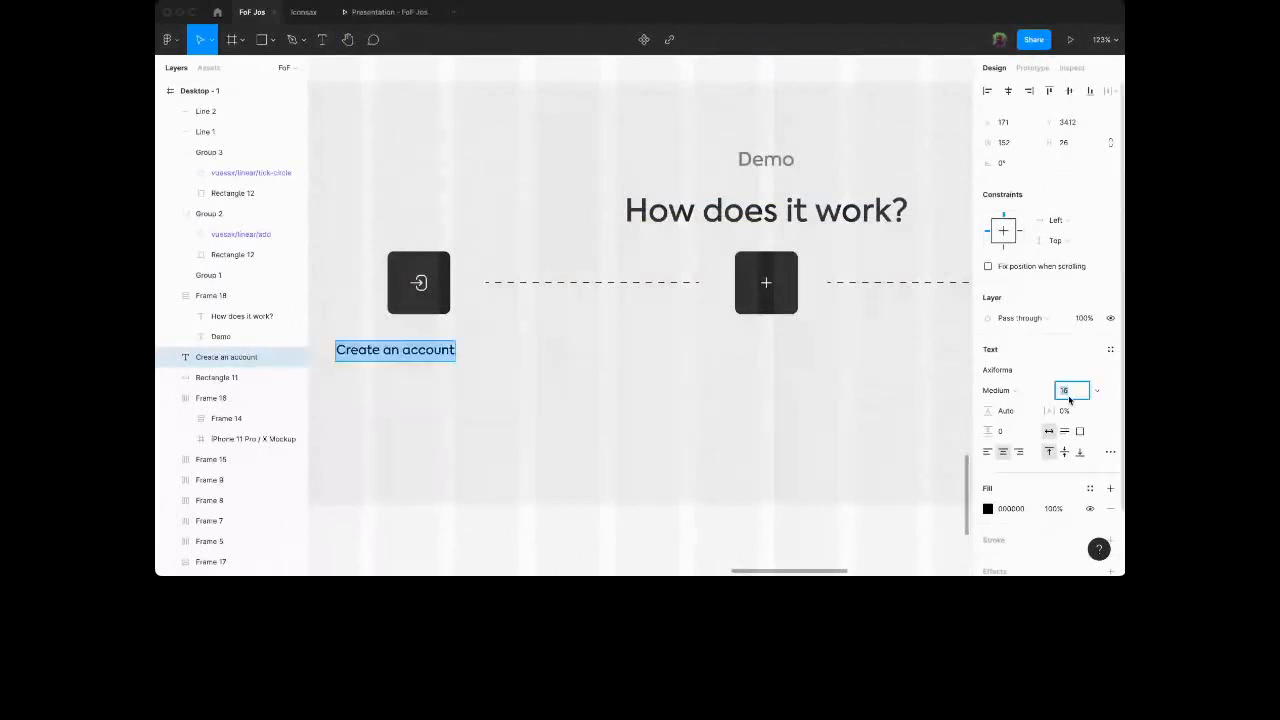
{"action": "key", "text": "Return"}
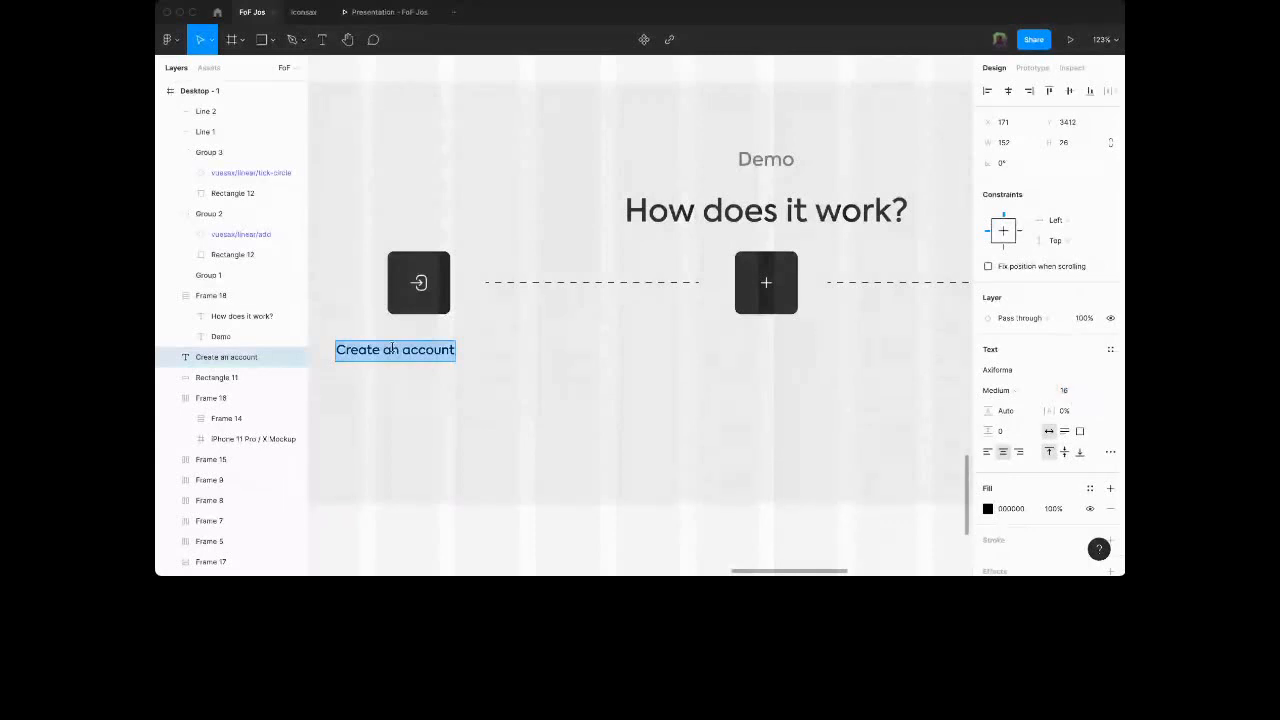
{"action": "key", "text": "Escape"}
{"action": "left_click_drag", "start_coordinate": [390, 352], "coordinate": [409, 343]}
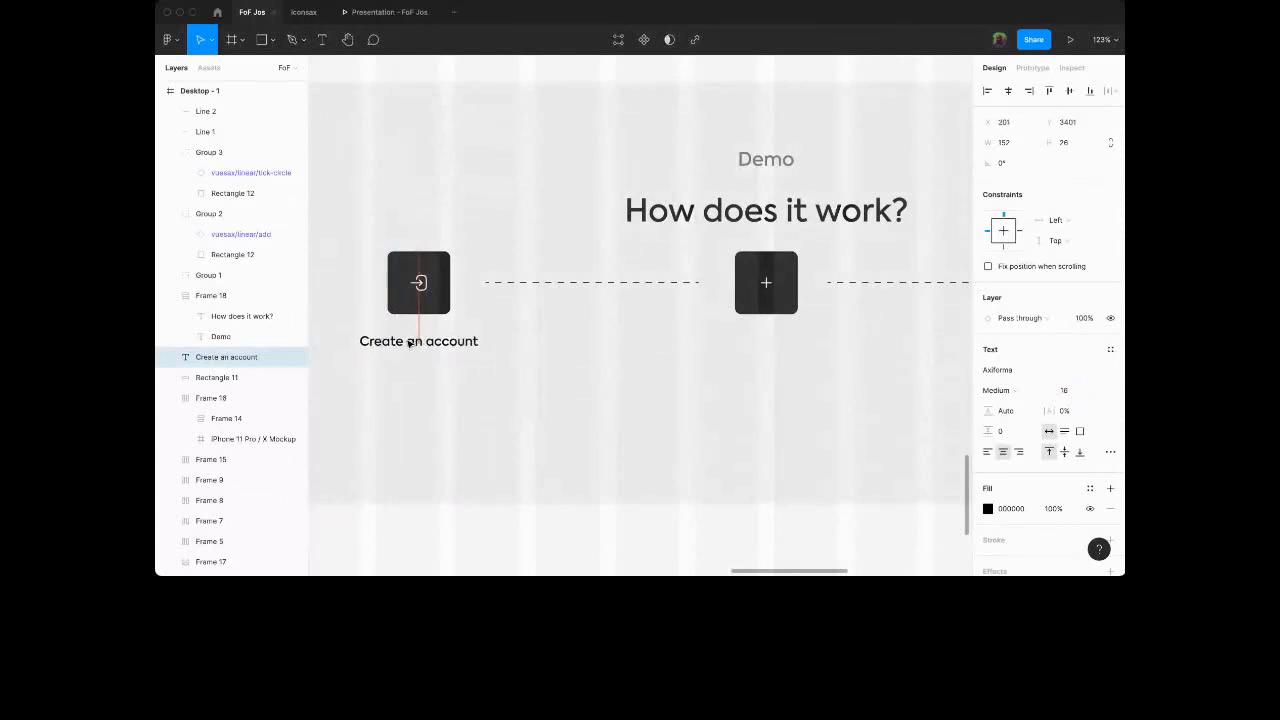
Duplicate the "Create an account" label directly beneath itself and replace the copy's text with "Sign uo on Freela".
{"action": "left_click_drag", "start_coordinate": [409, 343], "coordinate": [420, 375]}
{"action": "double_click", "coordinate": [467, 366]}
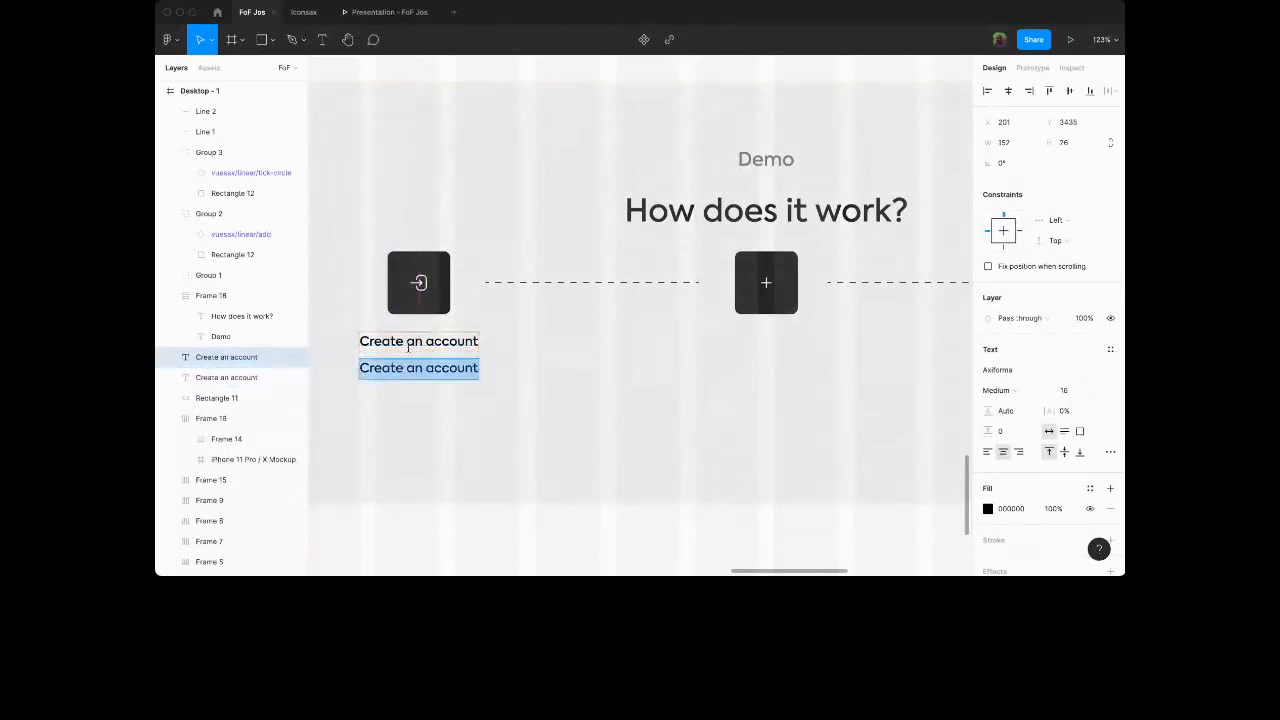
{"action": "type", "text": "Sign"}
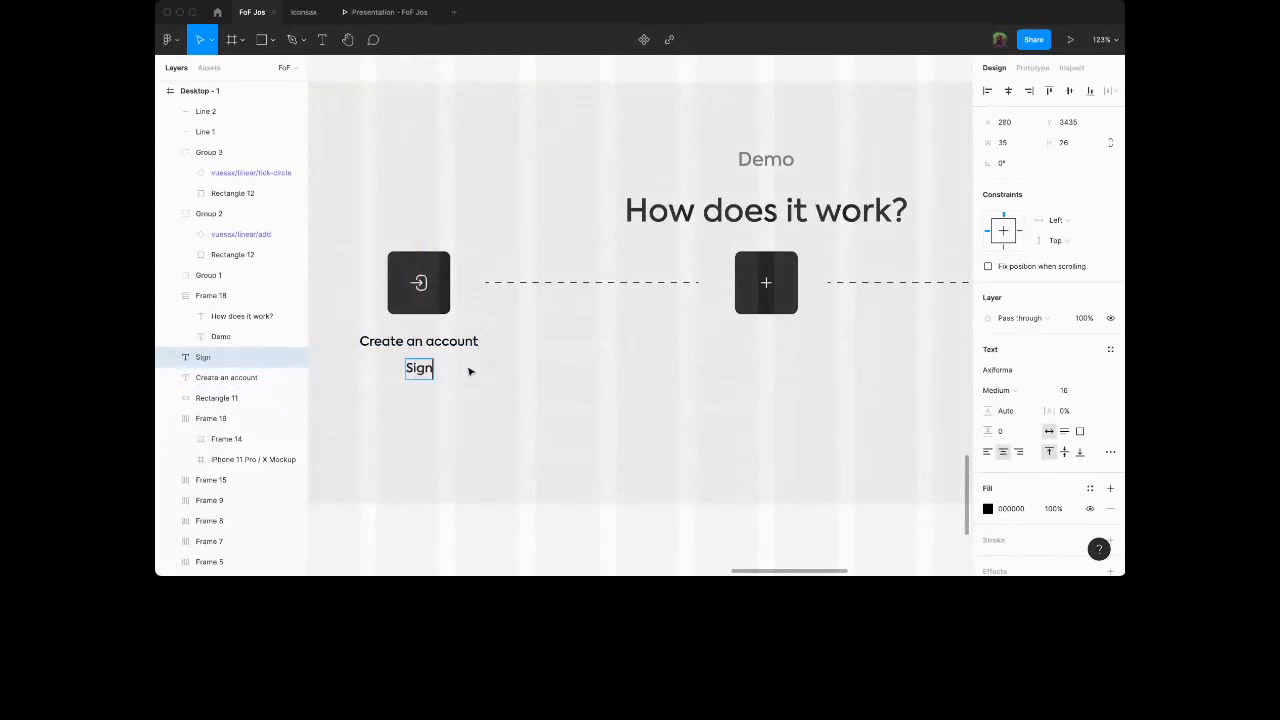
{"action": "type", "text": " uo on Freela"}
Change the caption under "Create an account" to Regular weight and recolour it to the mid-grey 818181.
{"action": "key", "text": "super+a"}
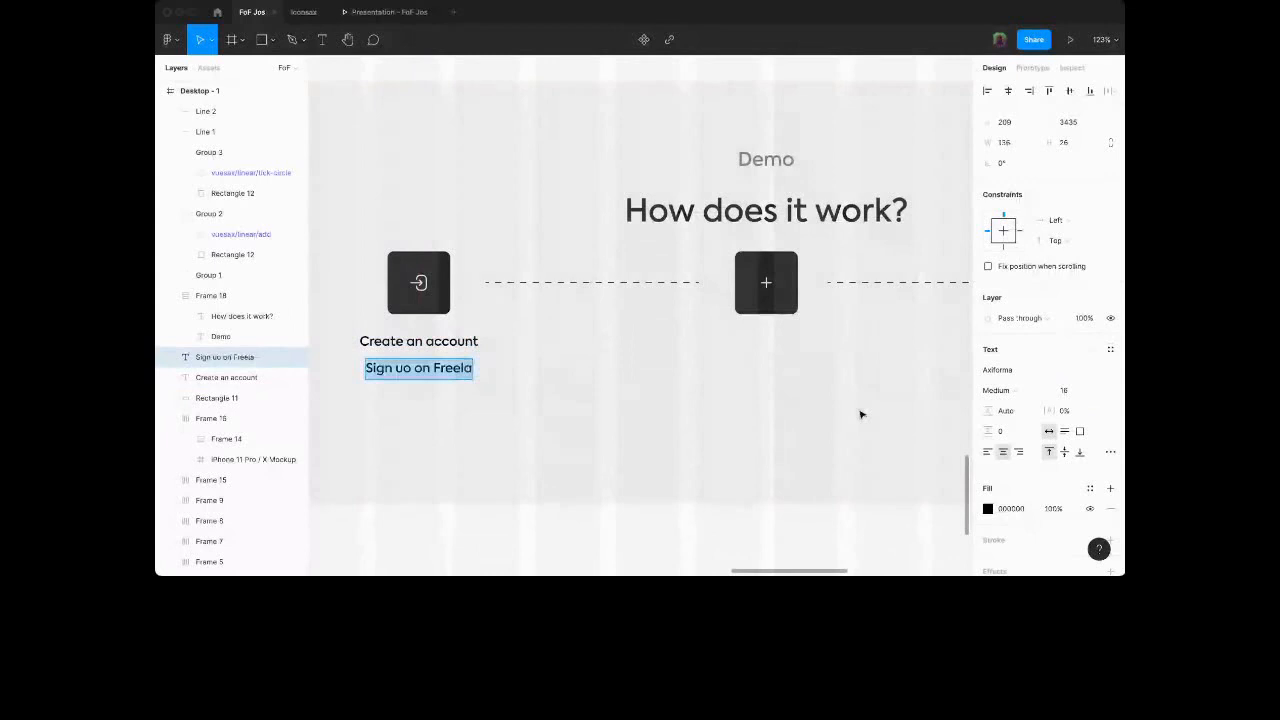
{"action": "left_click", "coordinate": [1047, 389]}
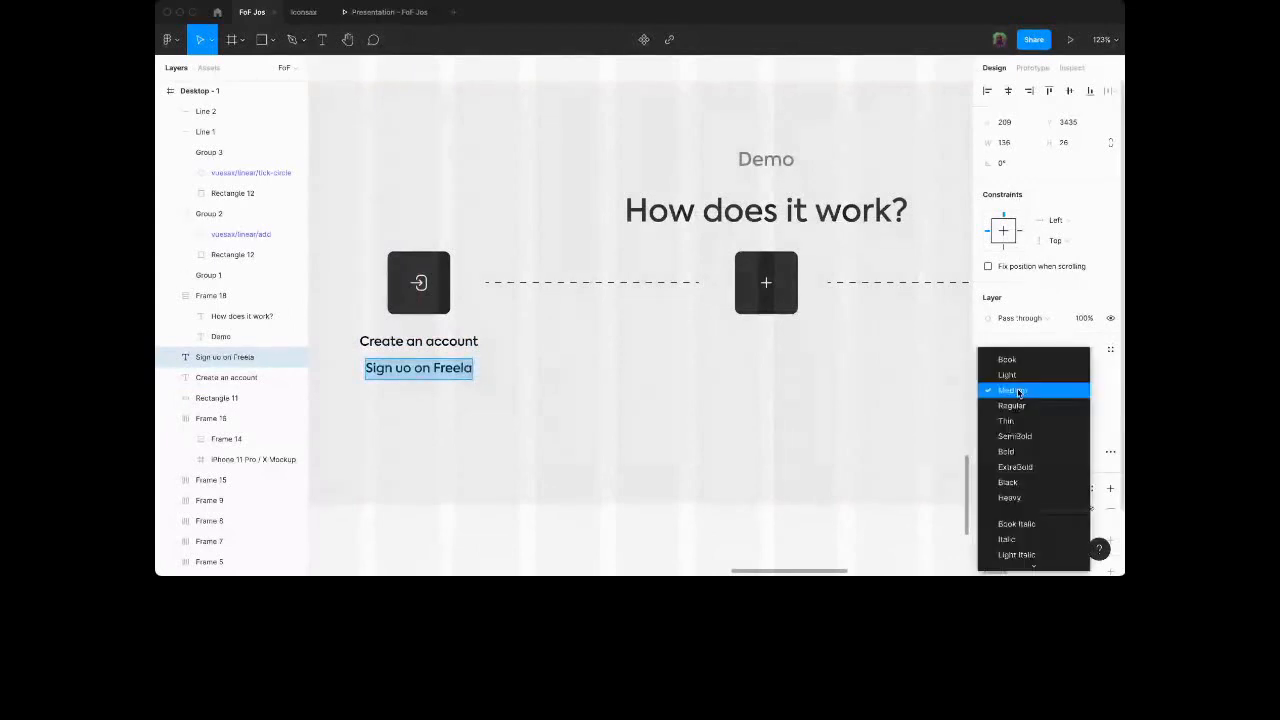
{"action": "left_click", "coordinate": [1021, 406]}
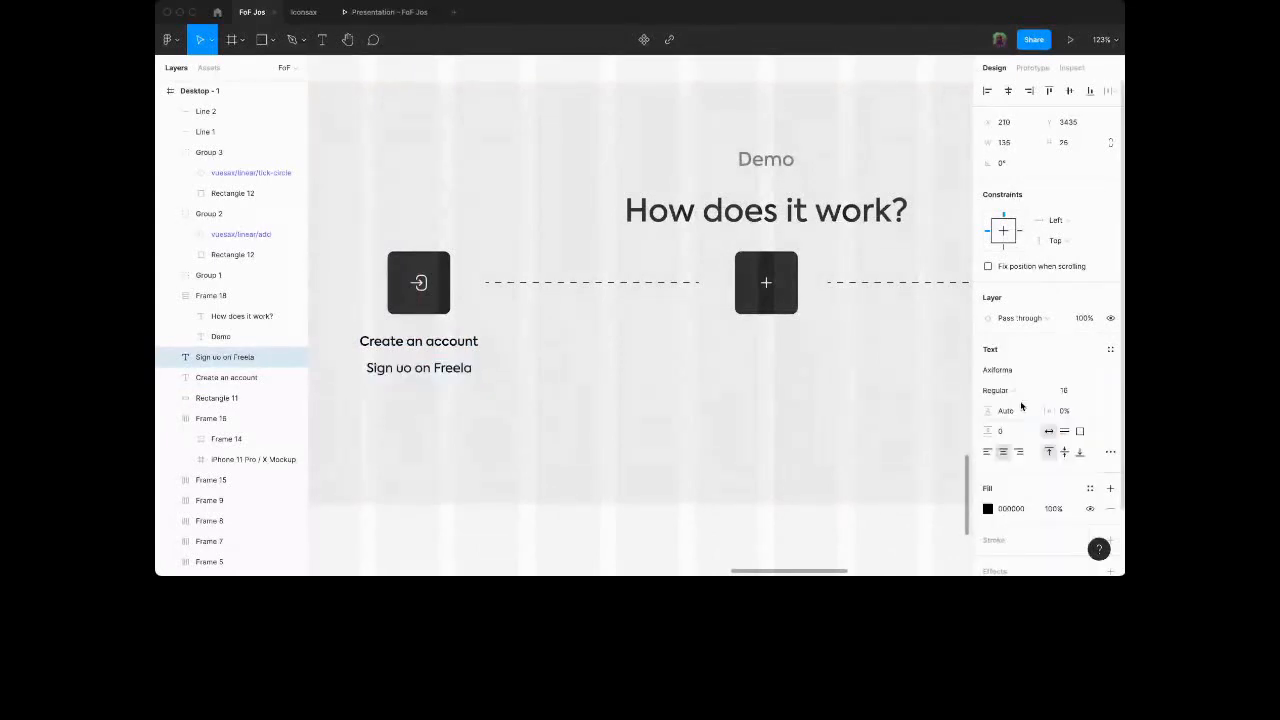
{"action": "left_click", "coordinate": [988, 509]}
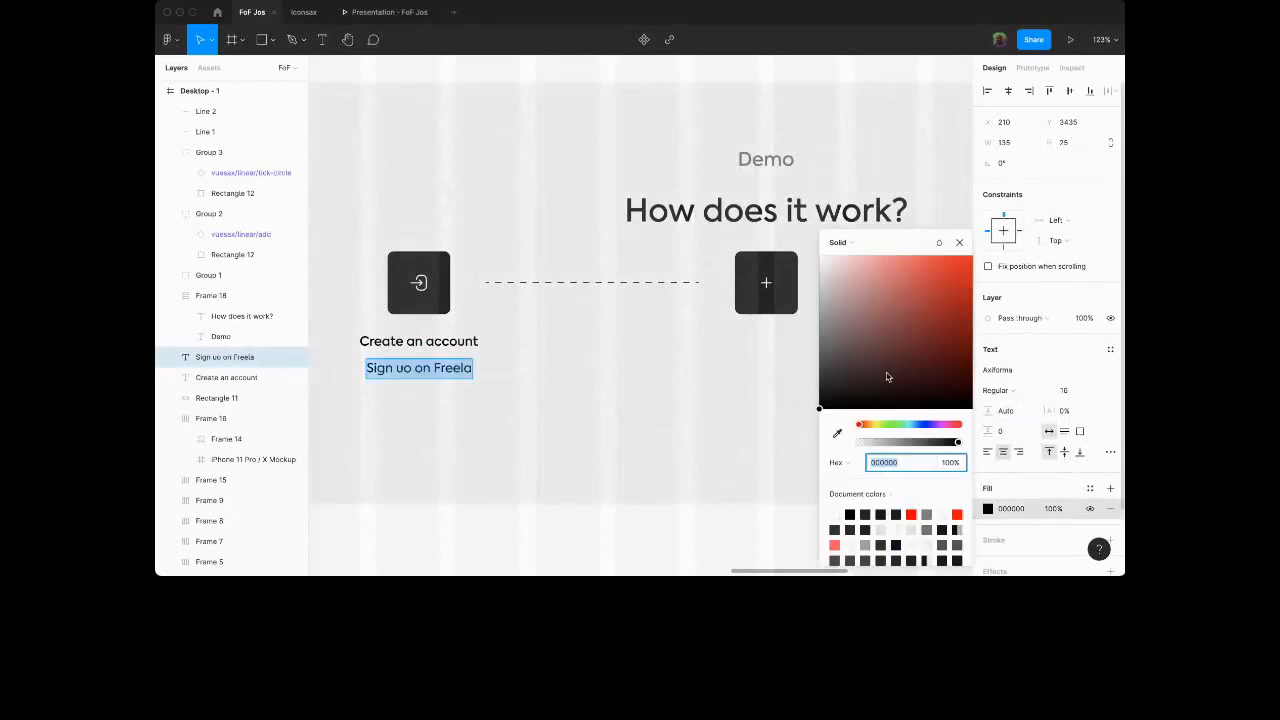
{"action": "left_click_drag", "start_coordinate": [887, 376], "coordinate": [813, 343]}
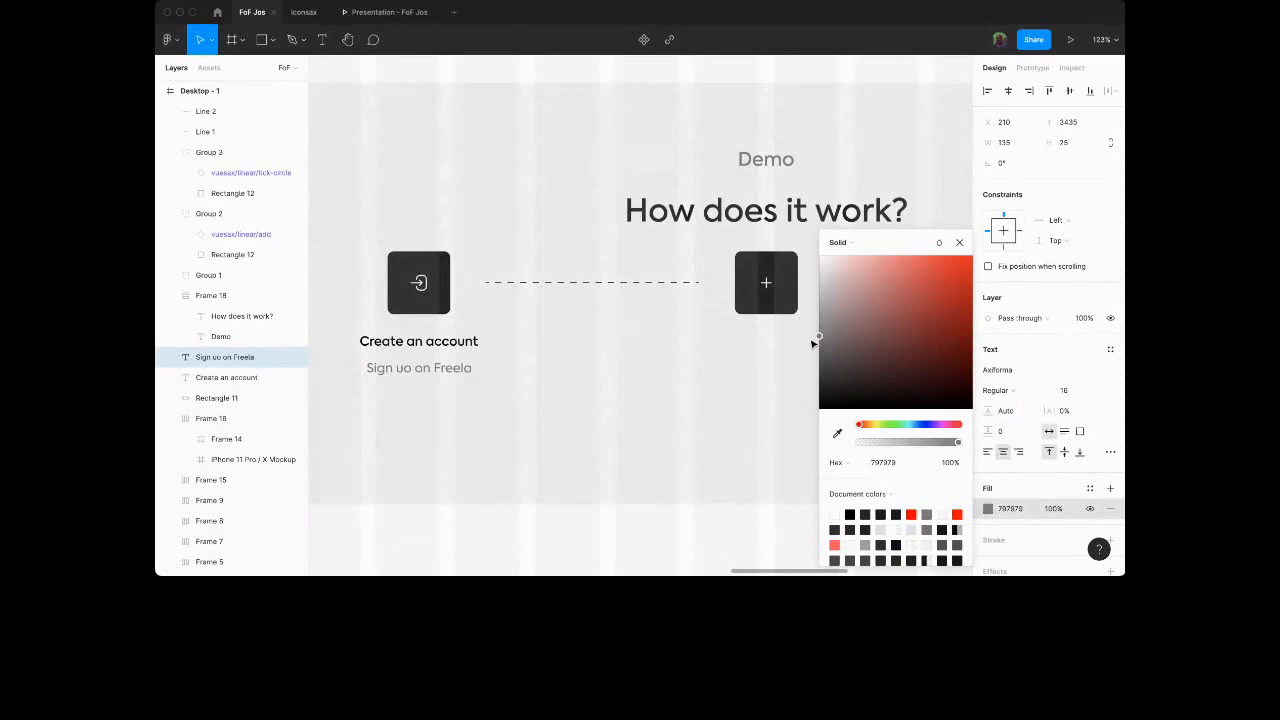
Correct the typo in the grey caption so it reads "Sign up on Freela".
{"action": "double_click", "coordinate": [390, 360]}
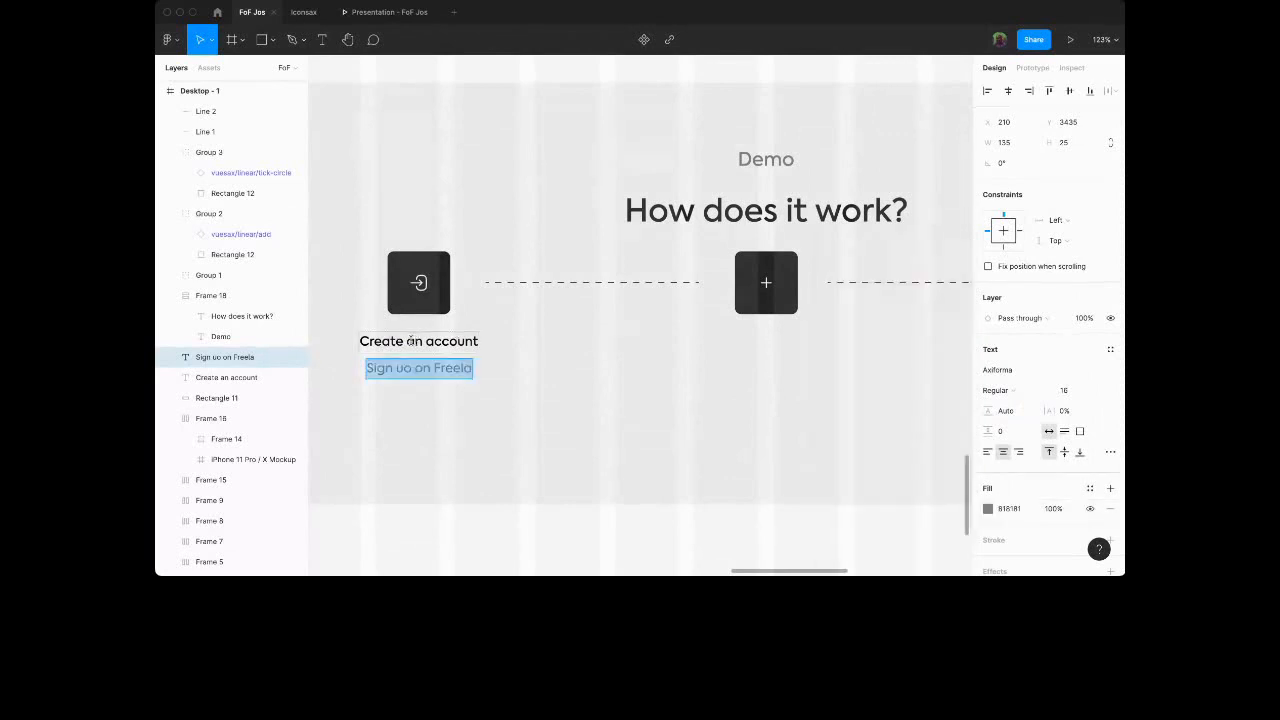
{"action": "left_click", "coordinate": [413, 369]}
{"action": "key", "text": "BackSpace"}
{"action": "type", "text": "p"}
{"action": "left_click", "coordinate": [418, 378]}
Copy the "Create an account" and "Sign up on Freela" text pair below both the plus tile and the tick-circle tile.
{"action": "left_click", "coordinate": [418, 368]}
{"action": "left_click", "coordinate": [425, 343], "text": "shift"}
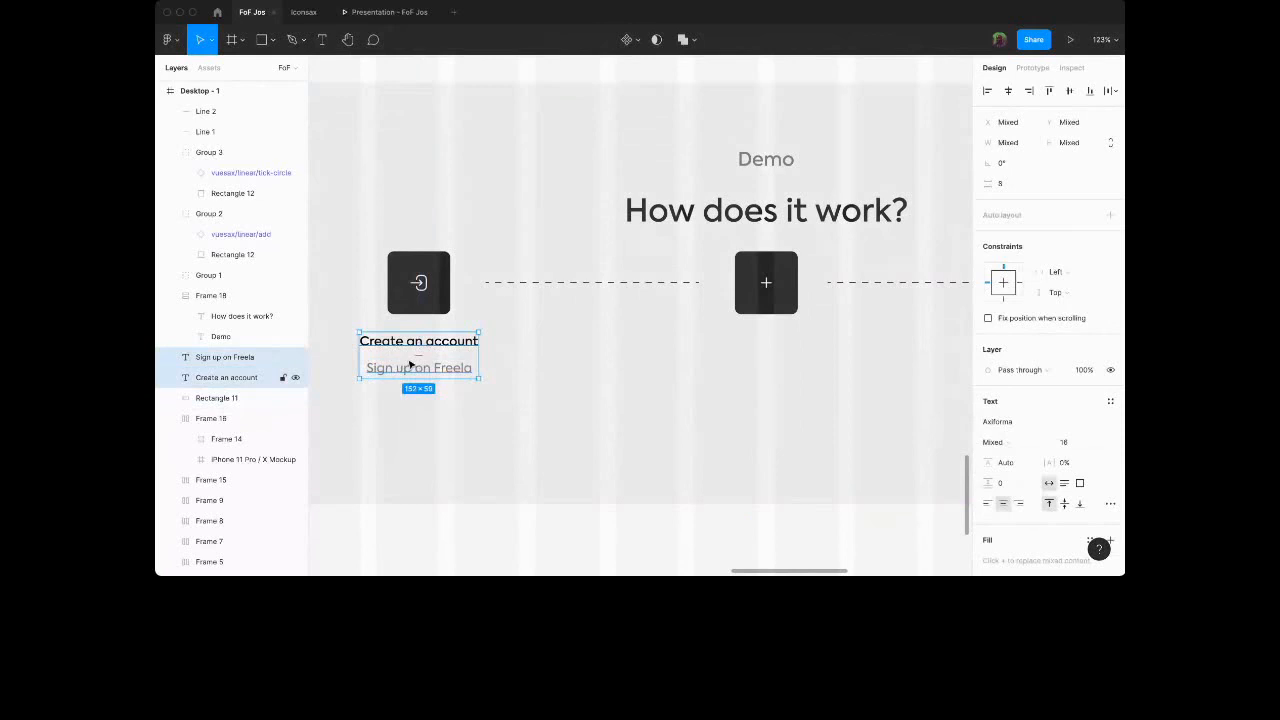
{"action": "left_click_drag", "start_coordinate": [410, 367], "coordinate": [755, 373], "text": "alt"}
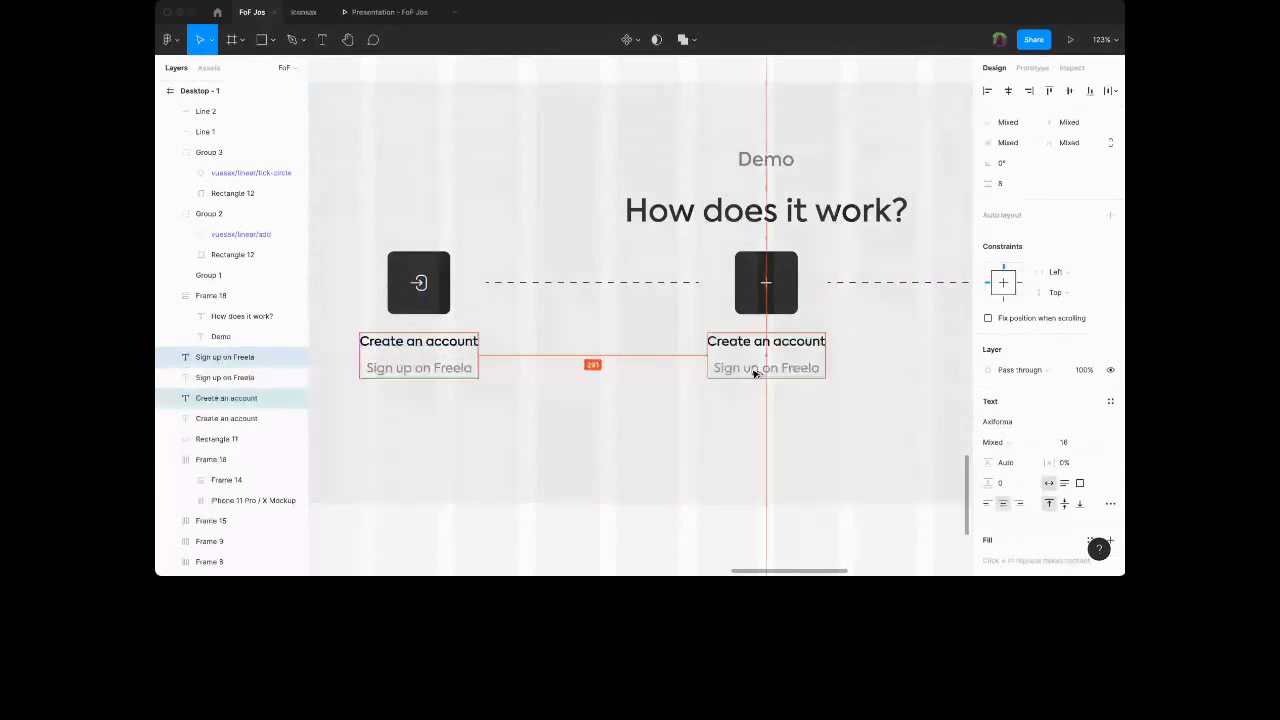
{"action": "scroll", "coordinate": [755, 372], "scroll_direction": "right", "scroll_amount": 5}
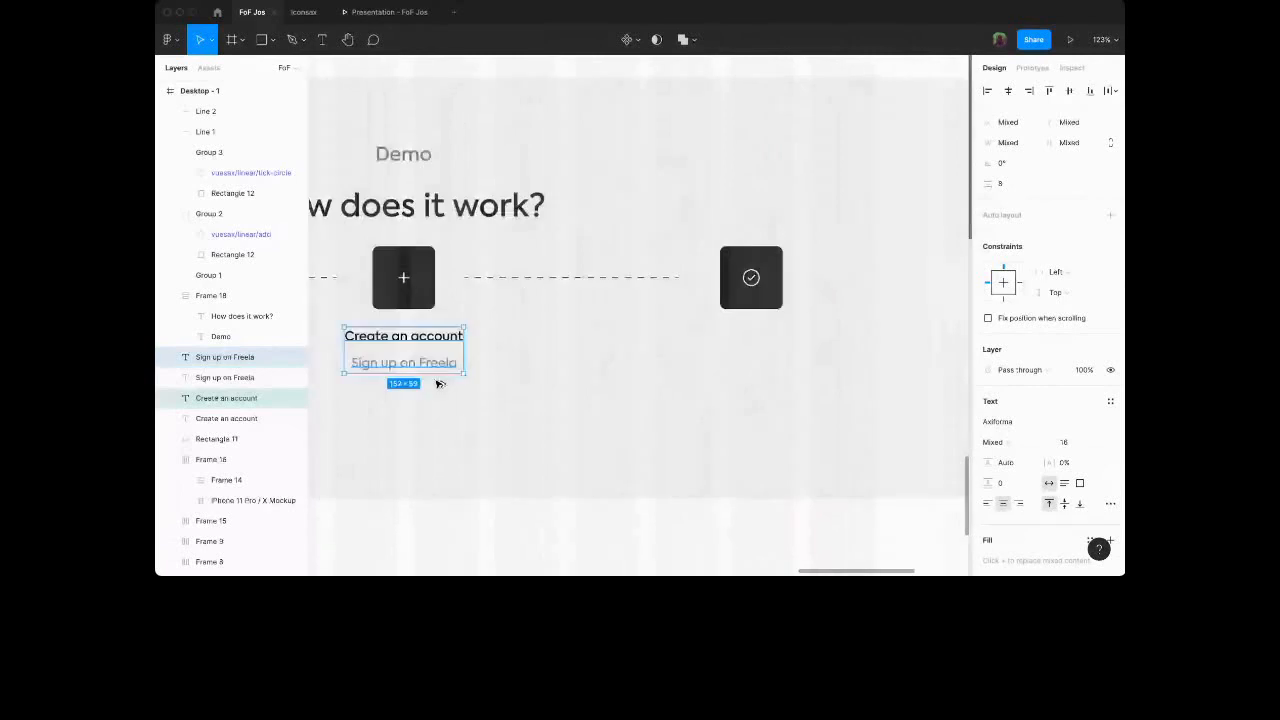
{"action": "left_click_drag", "start_coordinate": [437, 370], "coordinate": [740, 366], "text": "alt"}
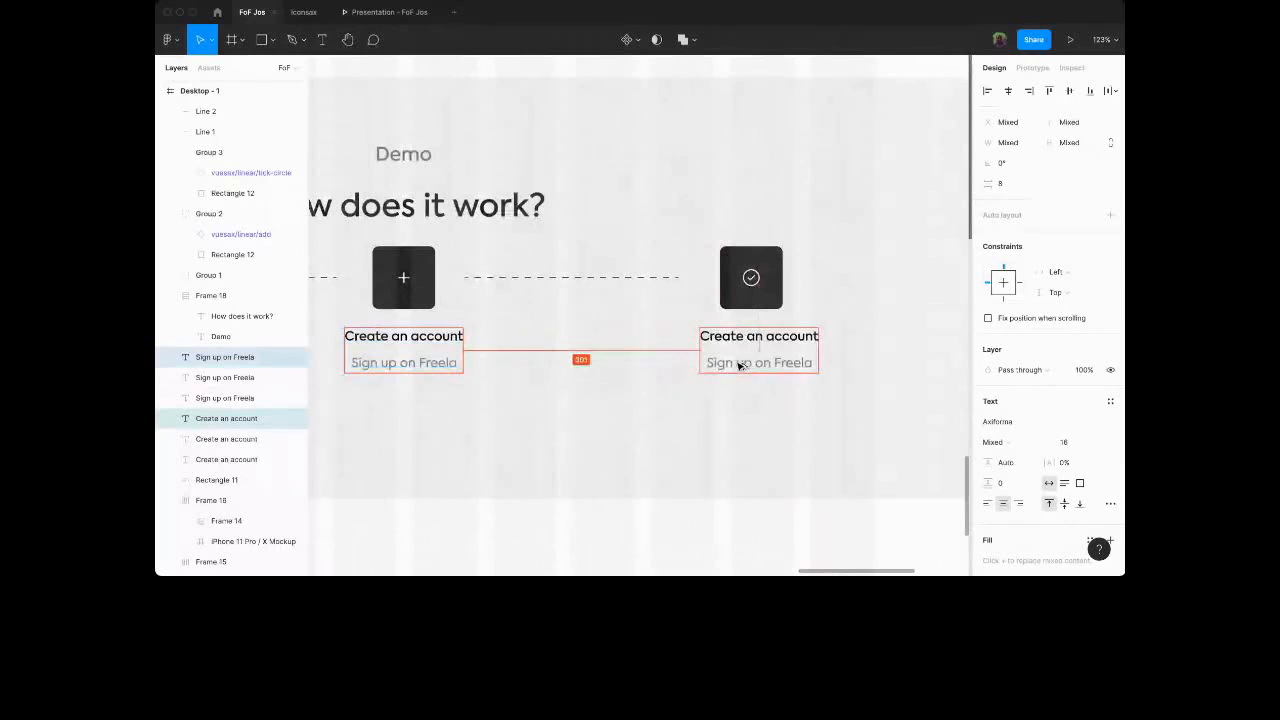
Extend the Desktop - 1 frame downwards to a height of 4971 to make room for another section.
{"action": "left_click", "coordinate": [650, 515]}
{"action": "scroll", "coordinate": [647, 468], "scroll_direction": "down", "scroll_amount": 10}
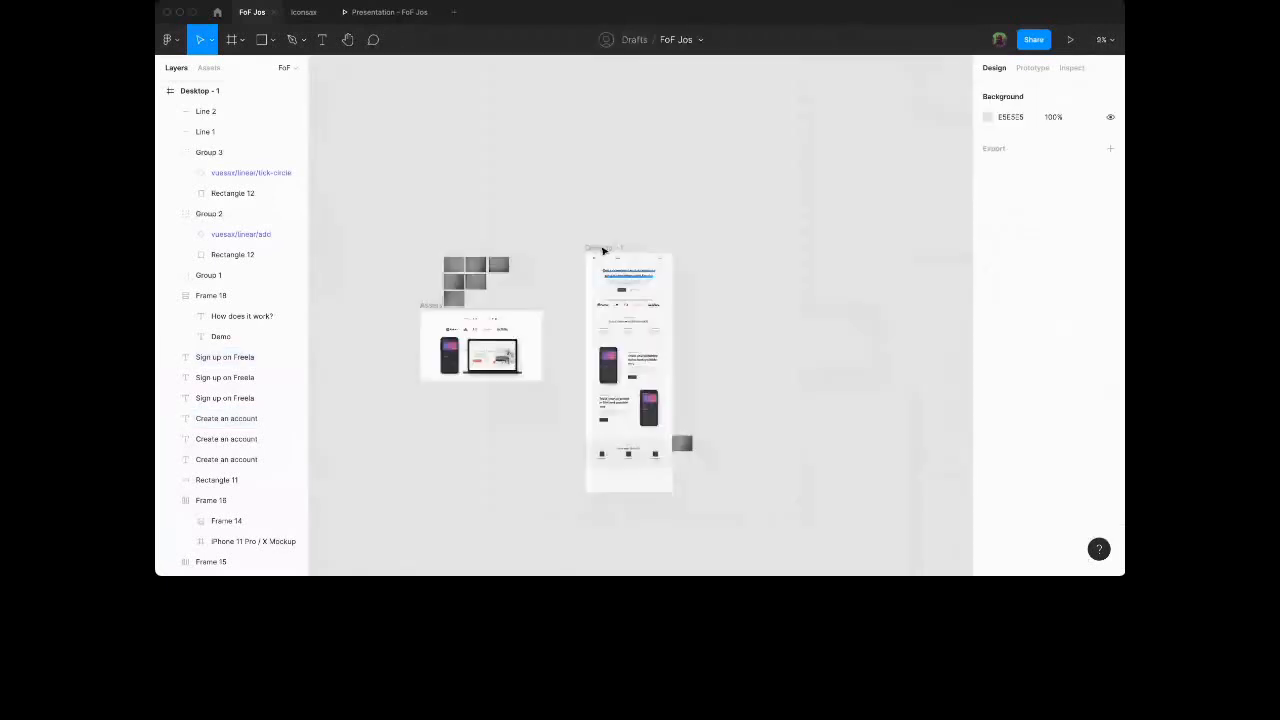
{"action": "left_click", "coordinate": [603, 248]}
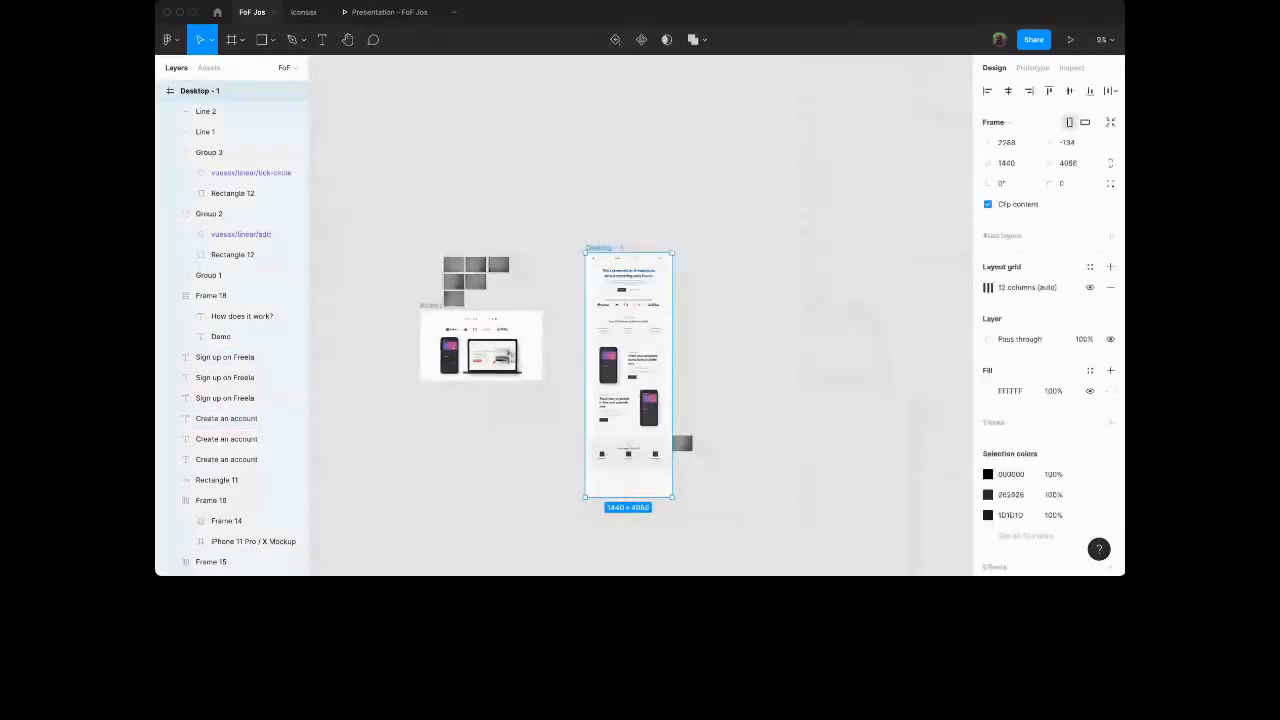
{"action": "scroll", "coordinate": [643, 330], "scroll_direction": "down", "scroll_amount": 4}
{"action": "left_click_drag", "start_coordinate": [643, 138], "coordinate": [644, 193]}
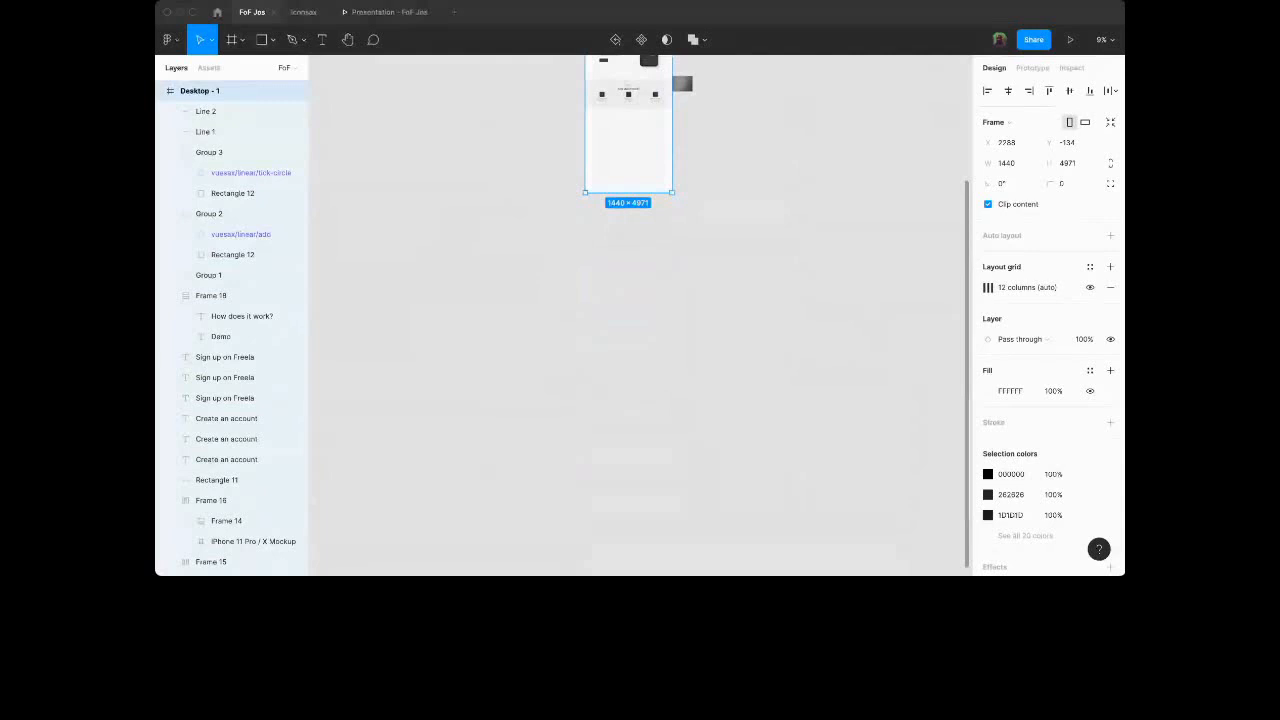
{"action": "scroll", "coordinate": [643, 301], "scroll_direction": "up", "scroll_amount": 5}
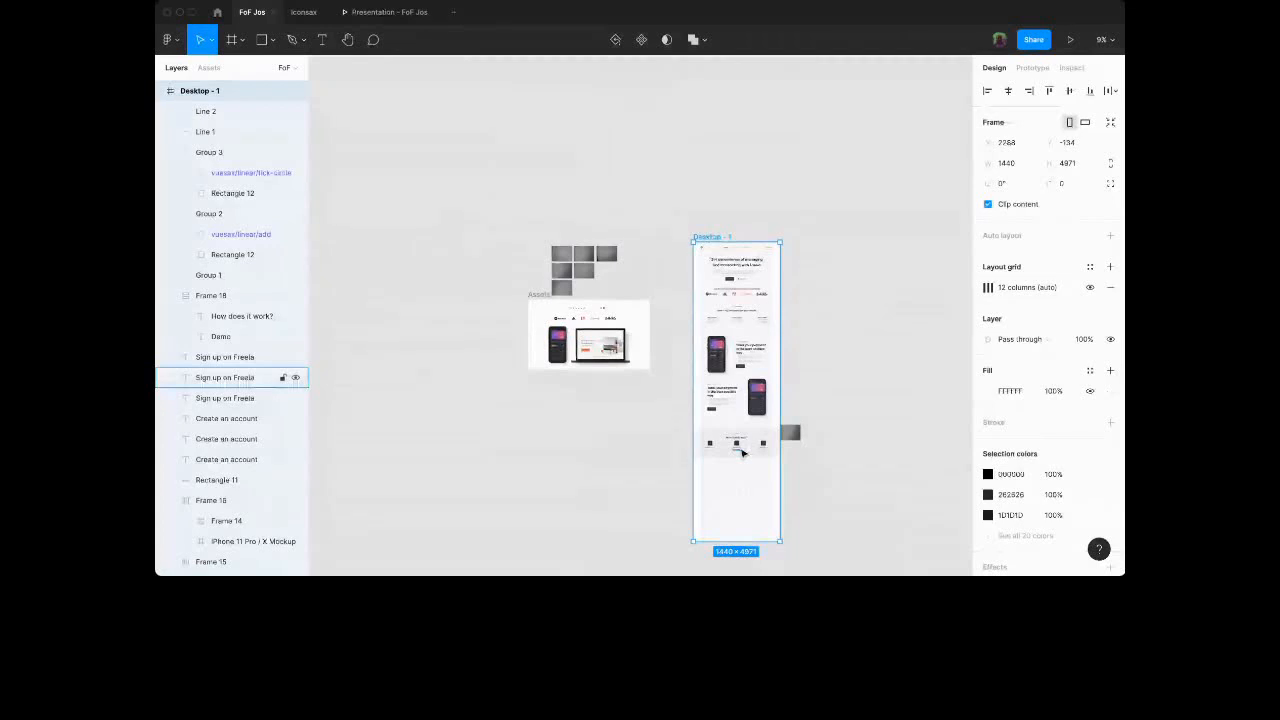
Duplicate the demo heading block into the blank area below the section and retype it as "Testimonials" and "What our client have said about Freela".
{"action": "scroll", "coordinate": [742, 453], "scroll_direction": "up", "scroll_amount": 5}
{"action": "left_click", "coordinate": [705, 420]}
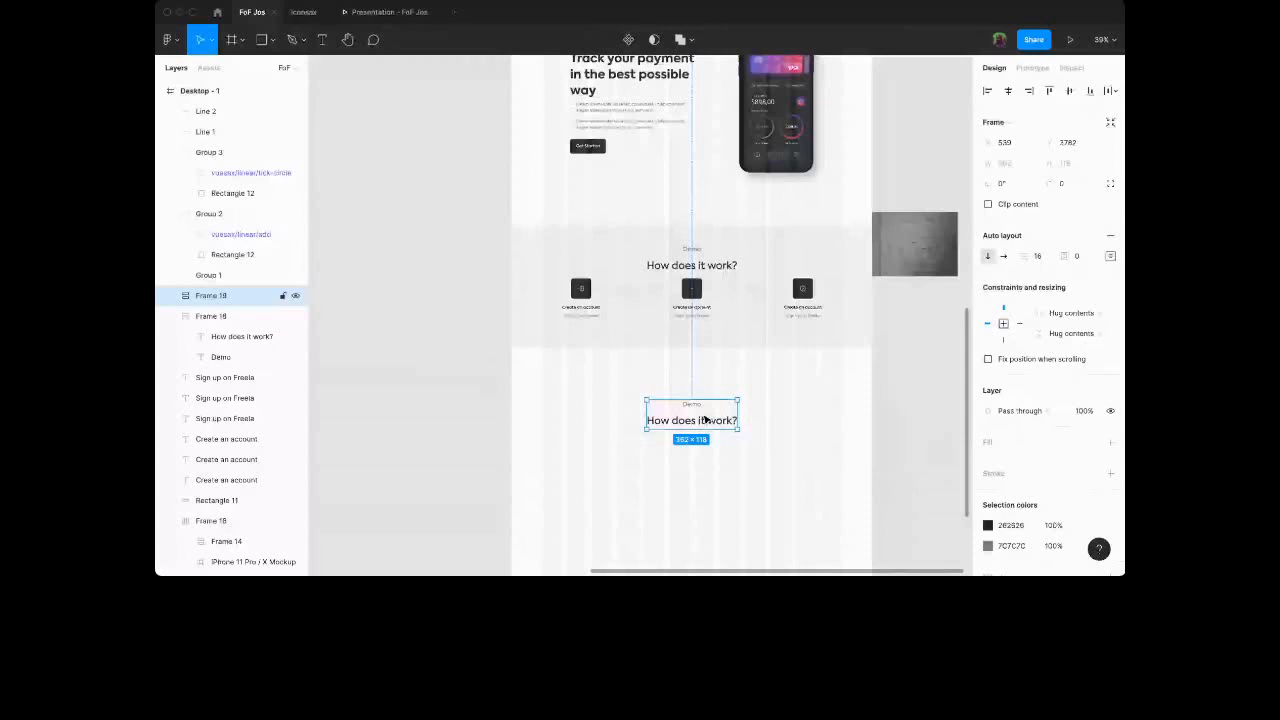
{"action": "left_click_drag", "start_coordinate": [705, 420], "coordinate": [654, 351]}
{"action": "double_click", "coordinate": [645, 343]}
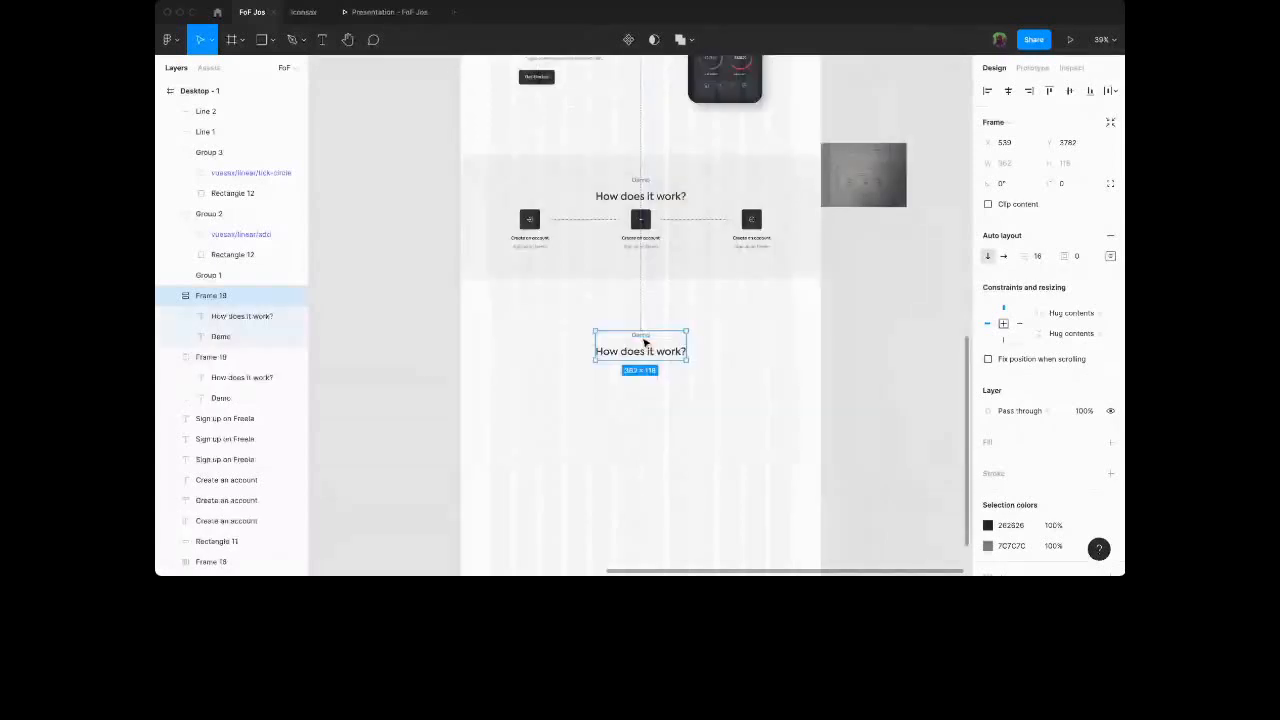
{"action": "double_click", "coordinate": [645, 343]}
{"action": "type", "text": "T"}
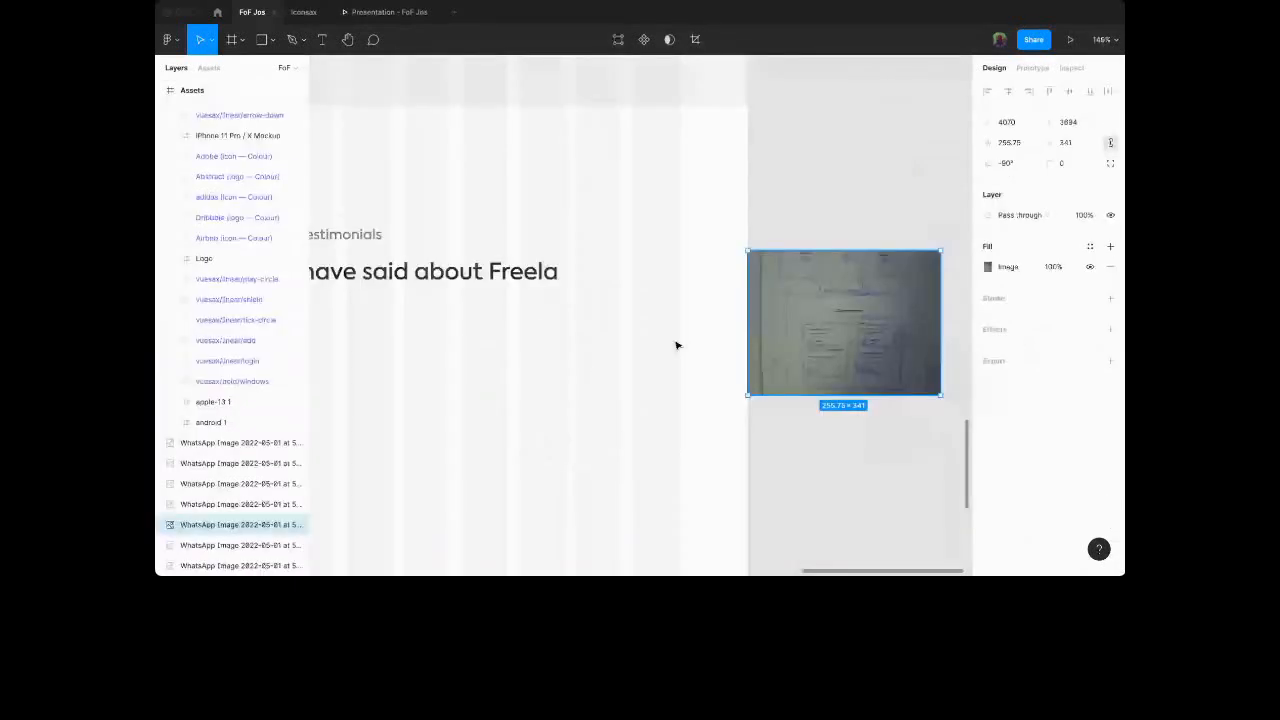
Following the wireframe sketch, draw a 514 × 248 card rectangle below the Testimonials heading at X 120, Y 3972, and set its corner radius to 16.
{"action": "scroll", "coordinate": [677, 345], "scroll_direction": "down", "scroll_amount": 1}
{"action": "scroll", "coordinate": [677, 345], "scroll_direction": "left", "scroll_amount": 1}
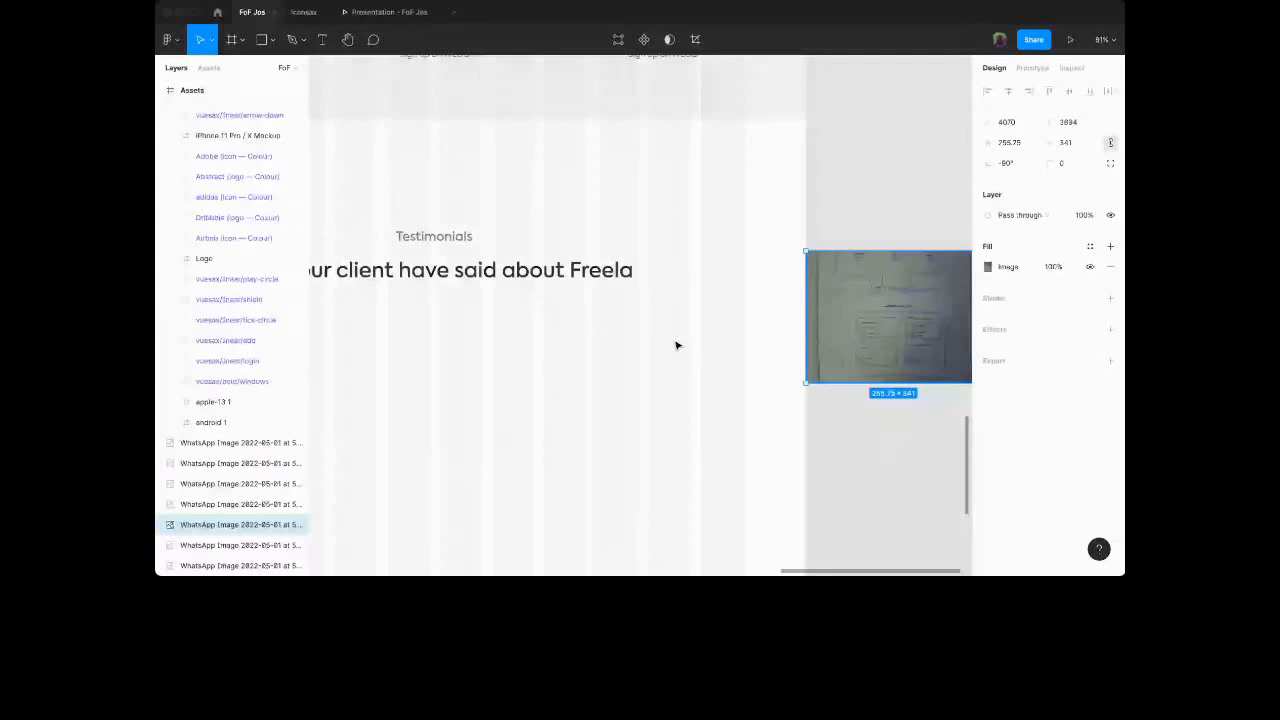
{"action": "scroll", "coordinate": [677, 345], "scroll_direction": "left", "scroll_amount": 2}
{"action": "scroll", "coordinate": [677, 345], "scroll_direction": "down", "scroll_amount": 1}
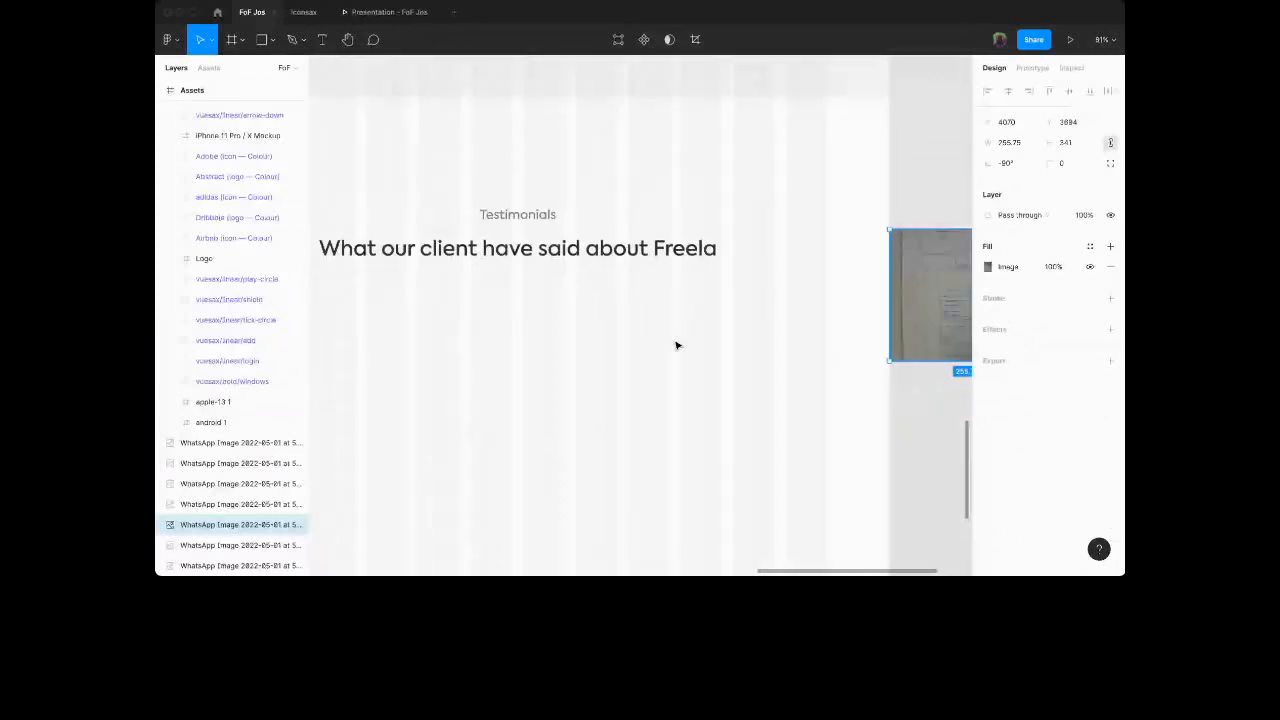
{"action": "scroll", "coordinate": [677, 345], "scroll_direction": "left", "scroll_amount": 1}
{"action": "scroll", "coordinate": [677, 345], "scroll_direction": "up", "scroll_amount": 1}
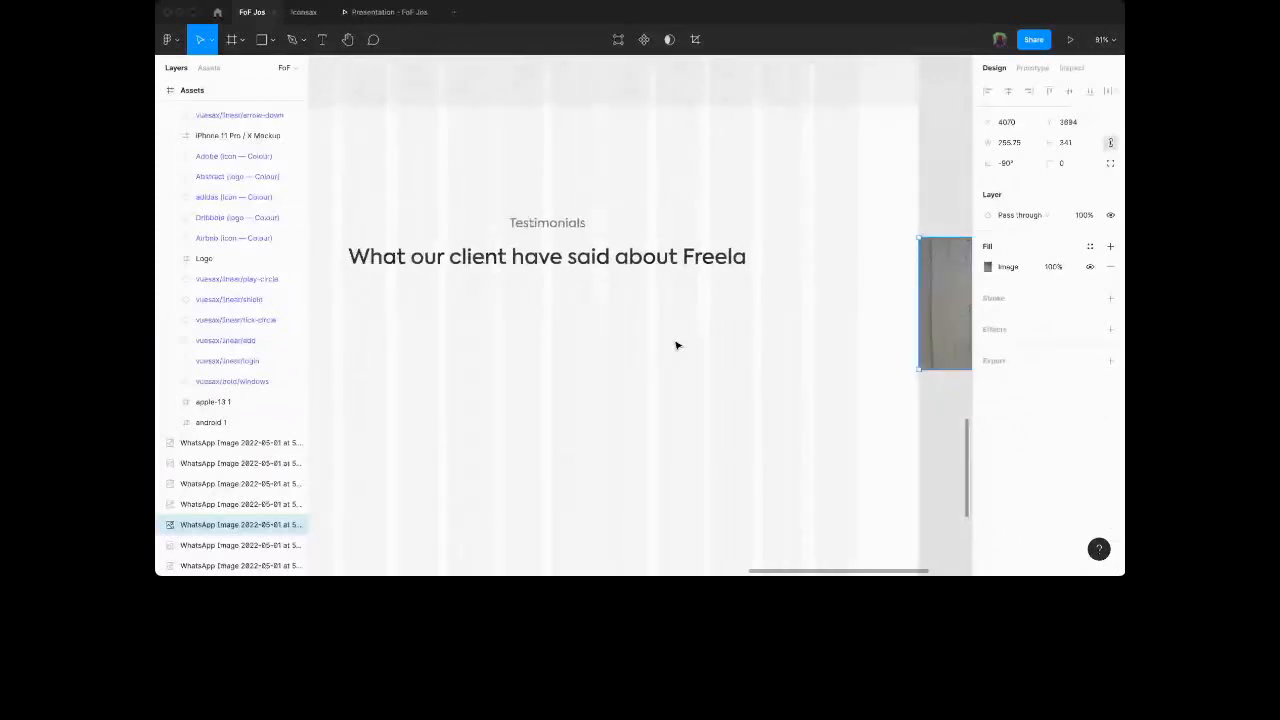
{"action": "key", "text": "shift+2"}
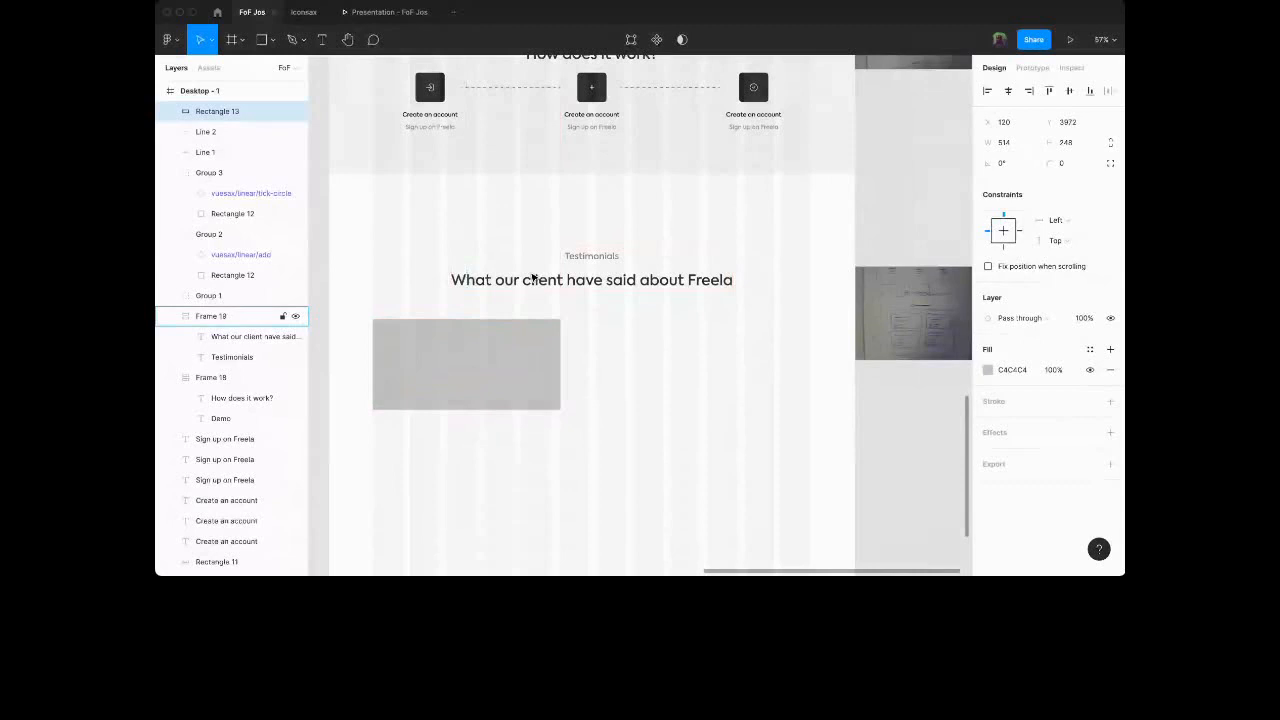
{"action": "left_click", "coordinate": [1066, 163]}
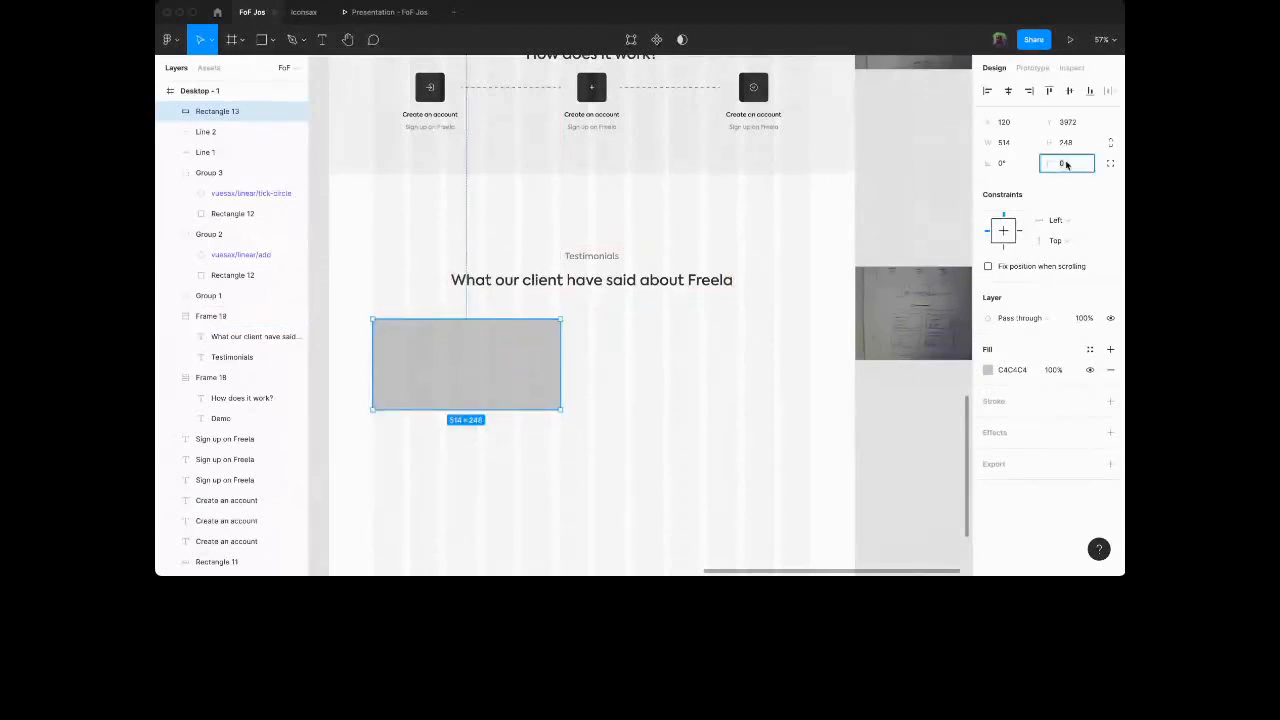
{"action": "type", "text": "16"}
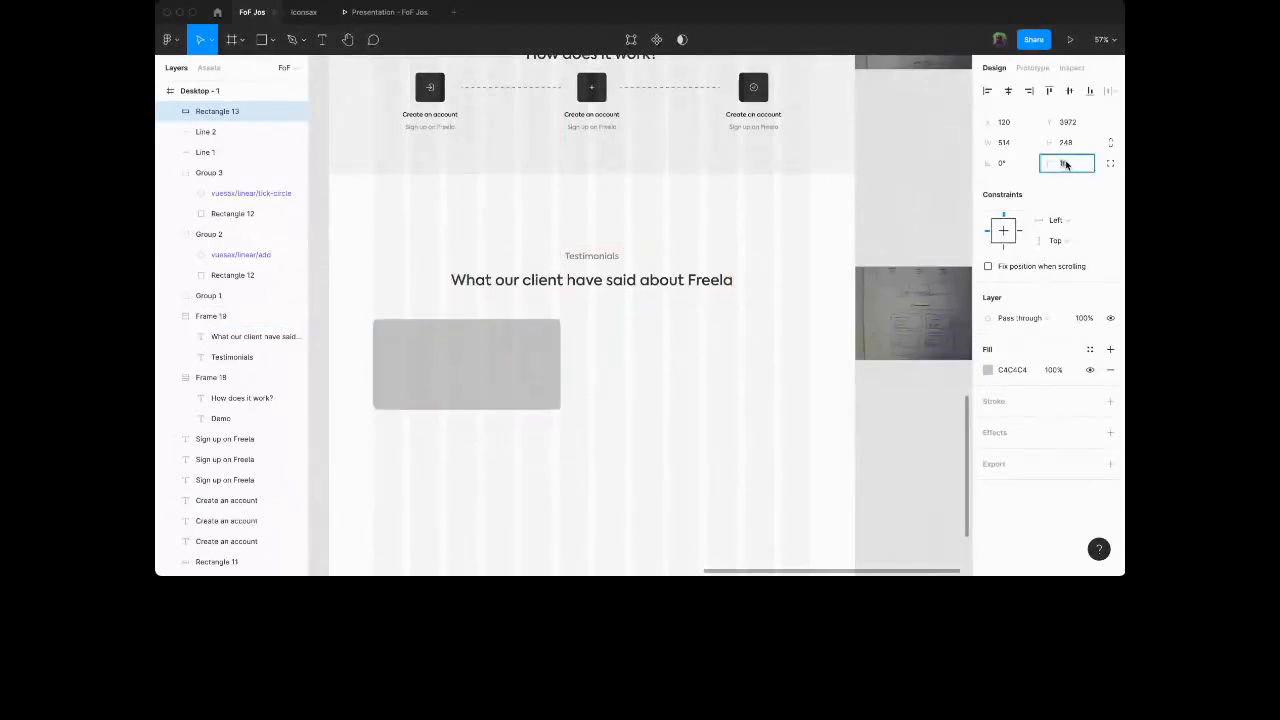
Widen the testimonial card to about 592, keeping its left edge at X 120 and its height at 248.
{"action": "key", "text": "Return"}
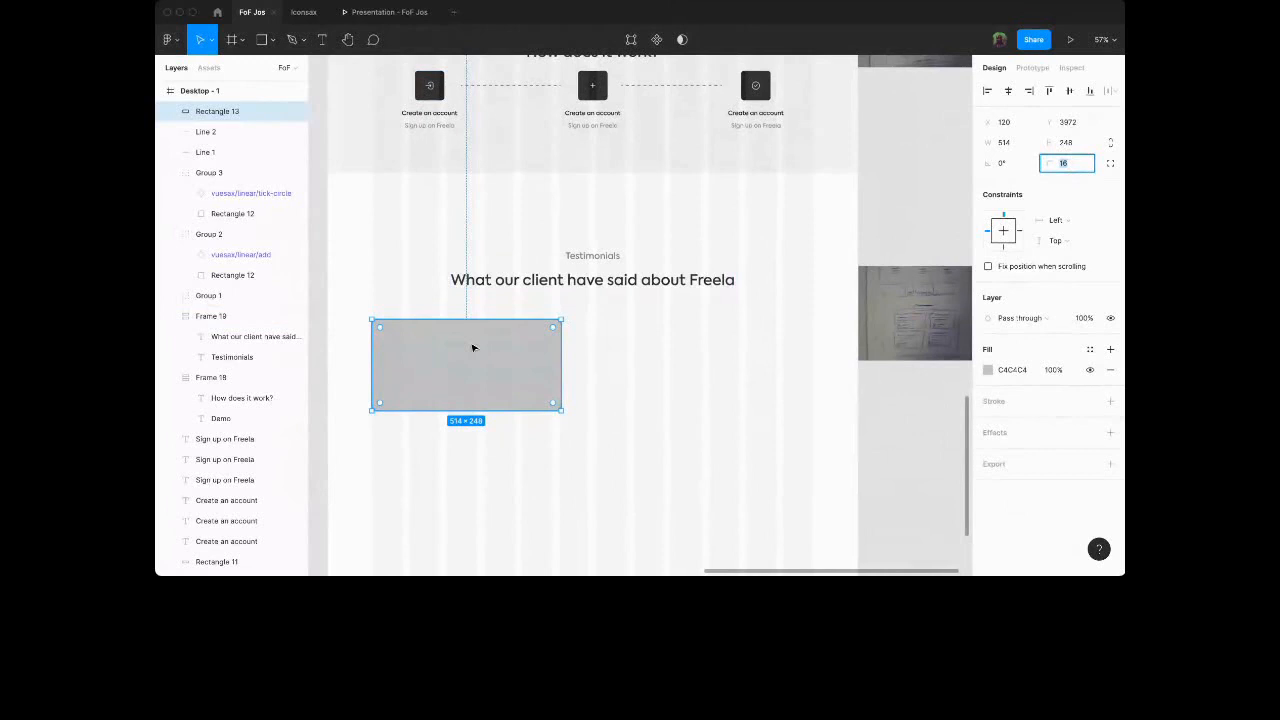
{"action": "scroll", "coordinate": [406, 390], "scroll_direction": "up", "scroll_amount": 3}
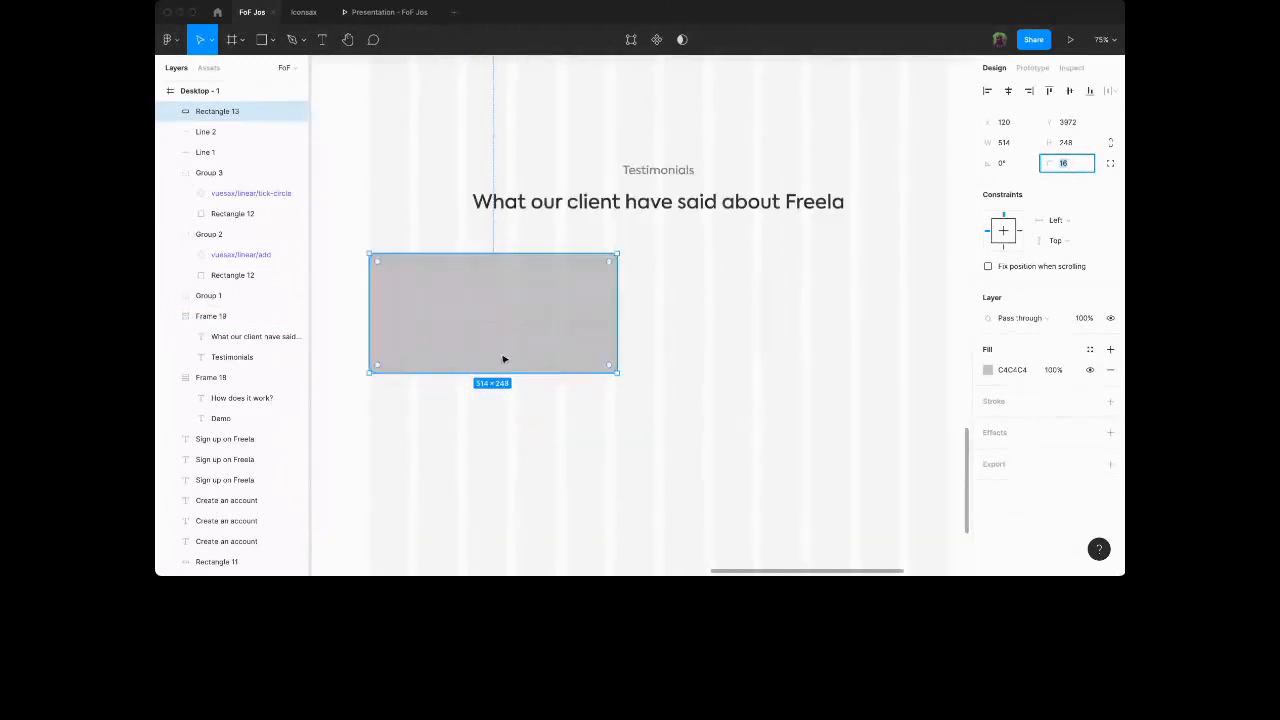
{"action": "left_click", "coordinate": [621, 298]}
{"action": "left_click_drag", "start_coordinate": [621, 298], "coordinate": [672, 313]}
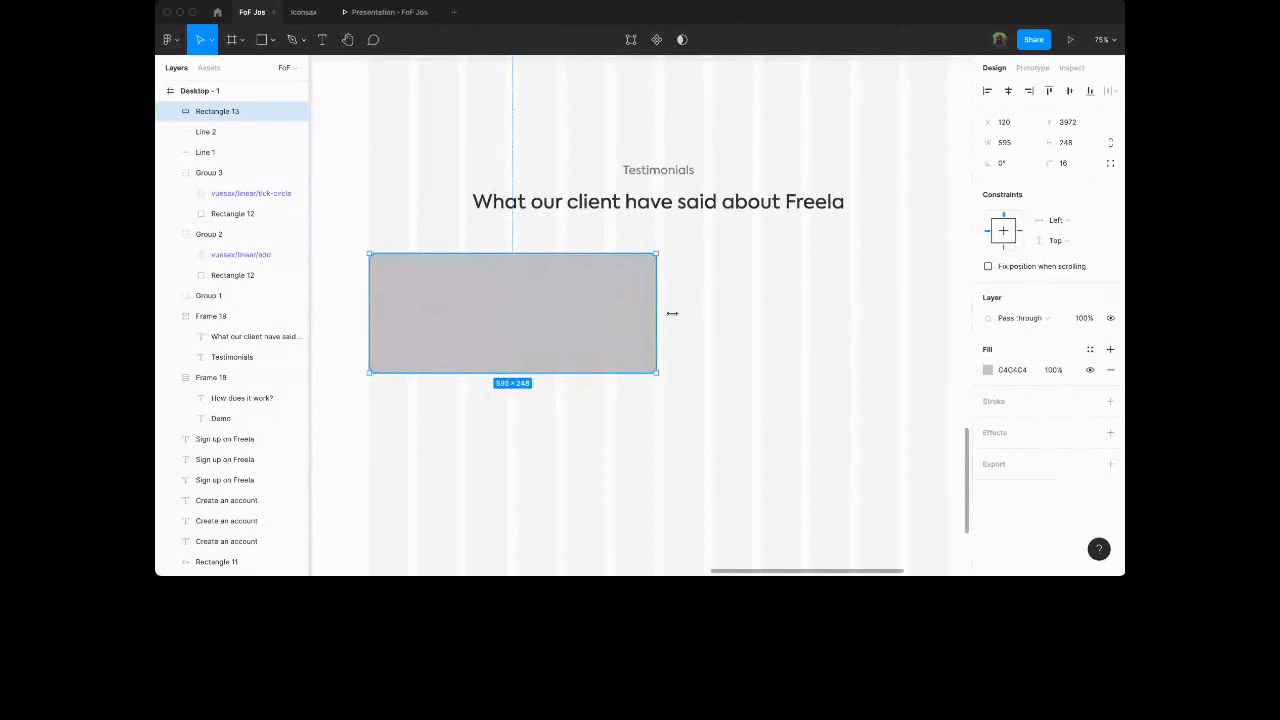
{"action": "scroll", "coordinate": [672, 313], "scroll_direction": "down", "scroll_amount": 3, "text": "ctrl"}
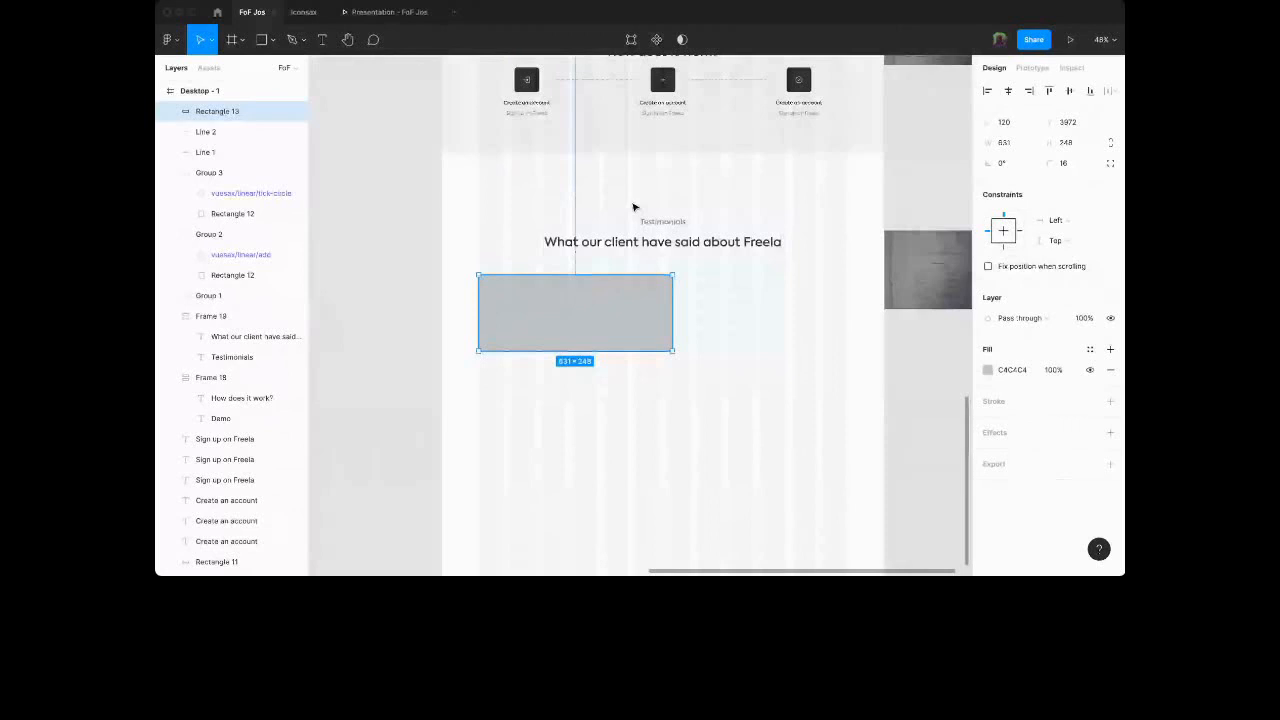
{"action": "left_click_drag", "start_coordinate": [673, 293], "coordinate": [658, 293]}
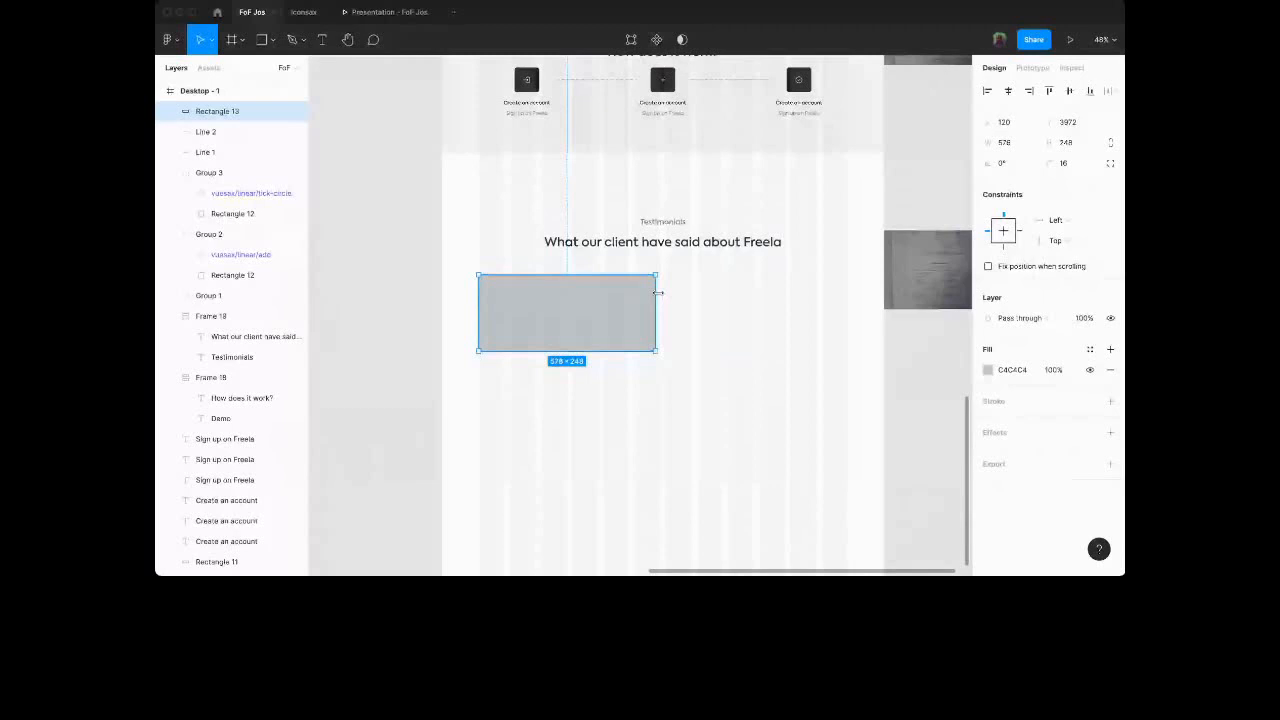
{"action": "scroll", "coordinate": [657, 293], "scroll_direction": "up", "scroll_amount": 8}
{"action": "left_click_drag", "start_coordinate": [656, 285], "coordinate": [686, 271]}
{"action": "scroll", "coordinate": [686, 271], "scroll_direction": "down", "scroll_amount": 8}
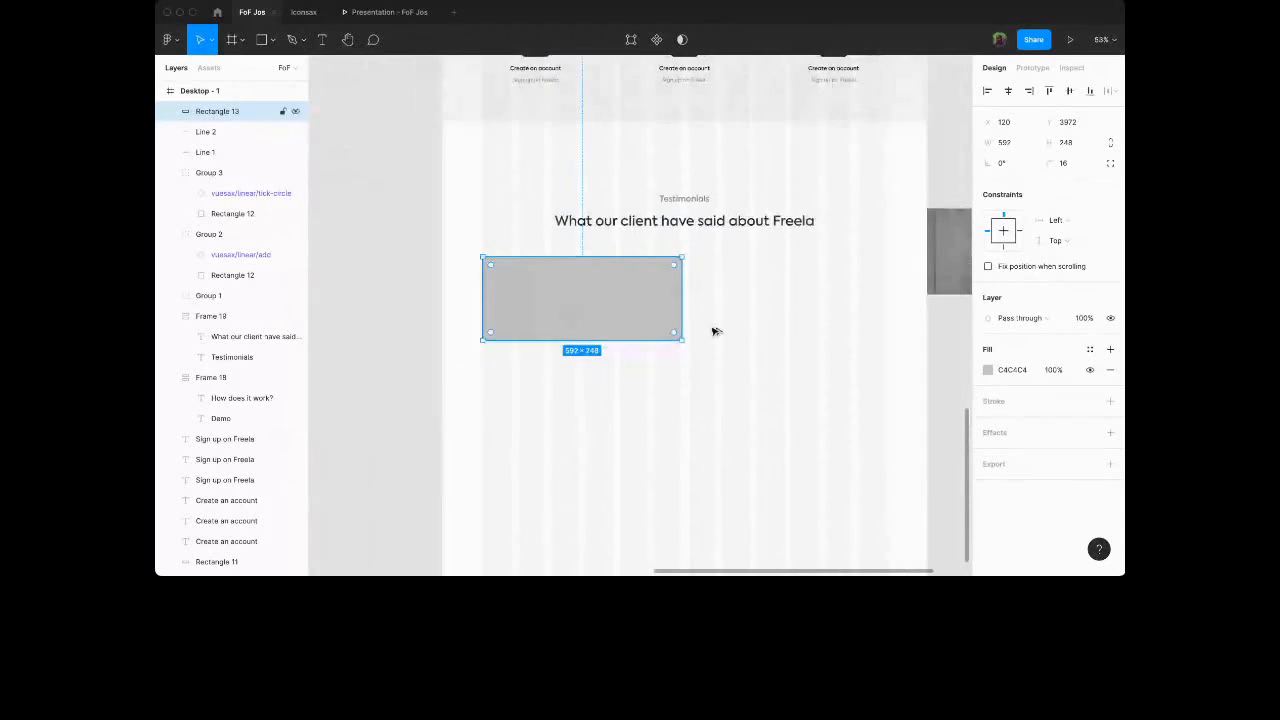
Duplicate the card beside the original at X 728 to test a two-column fit, and delete the copy.
{"action": "key", "text": "super+d"}
{"action": "left_click_drag", "start_coordinate": [762, 322], "coordinate": [775, 322]}
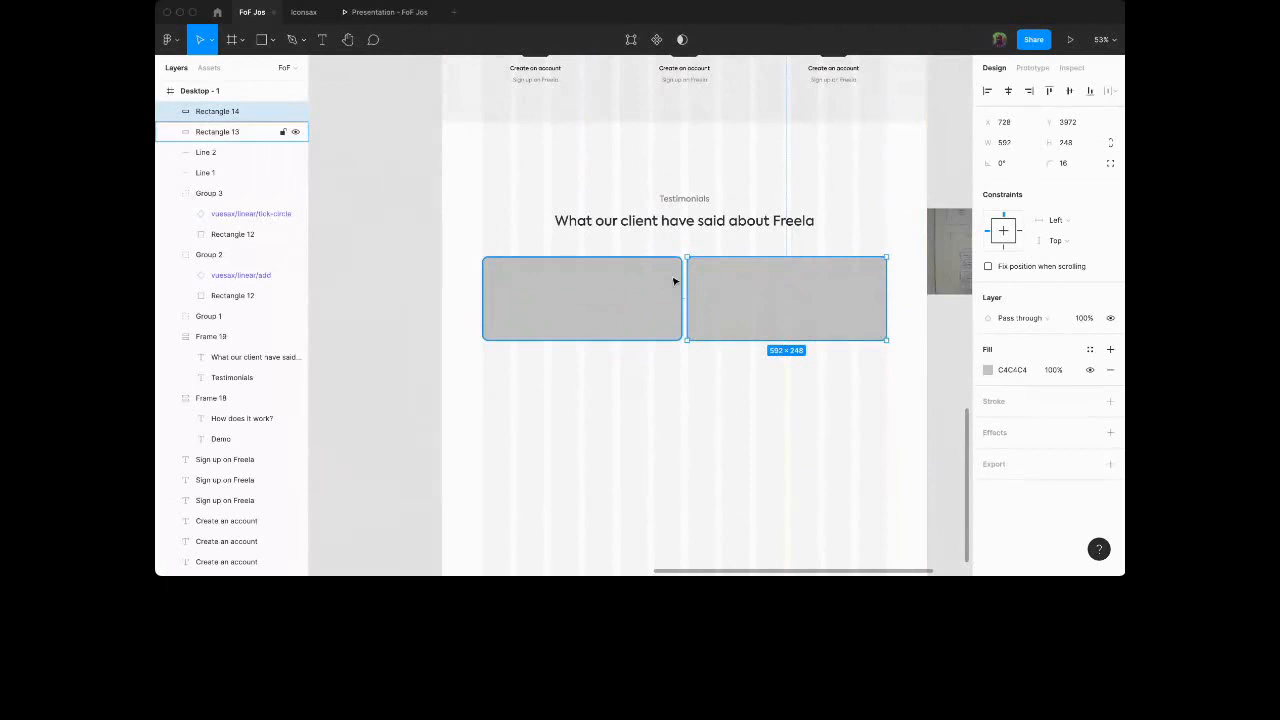
{"action": "key", "text": "Delete"}
Resize the testimonial card to 590 wide and 280 high.
{"action": "scroll", "coordinate": [487, 322], "scroll_direction": "down", "scroll_amount": 2}
{"action": "left_click", "coordinate": [487, 322]}
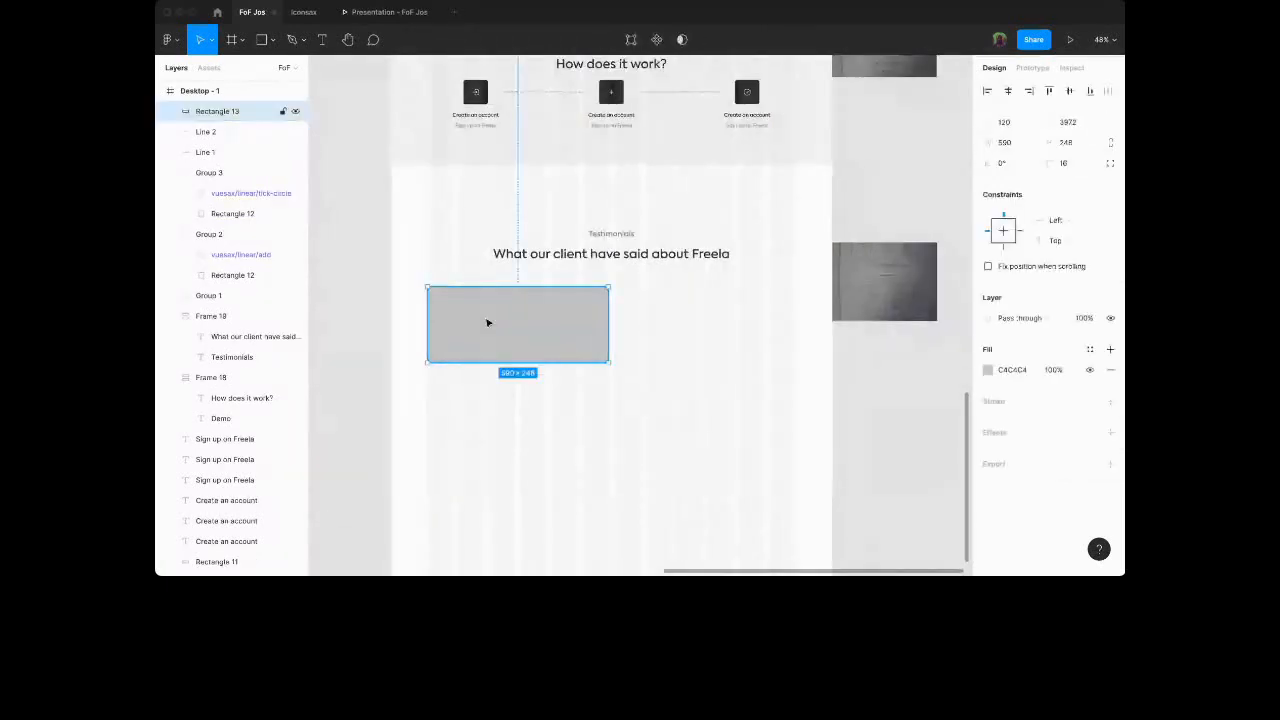
{"action": "left_click", "coordinate": [1066, 143]}
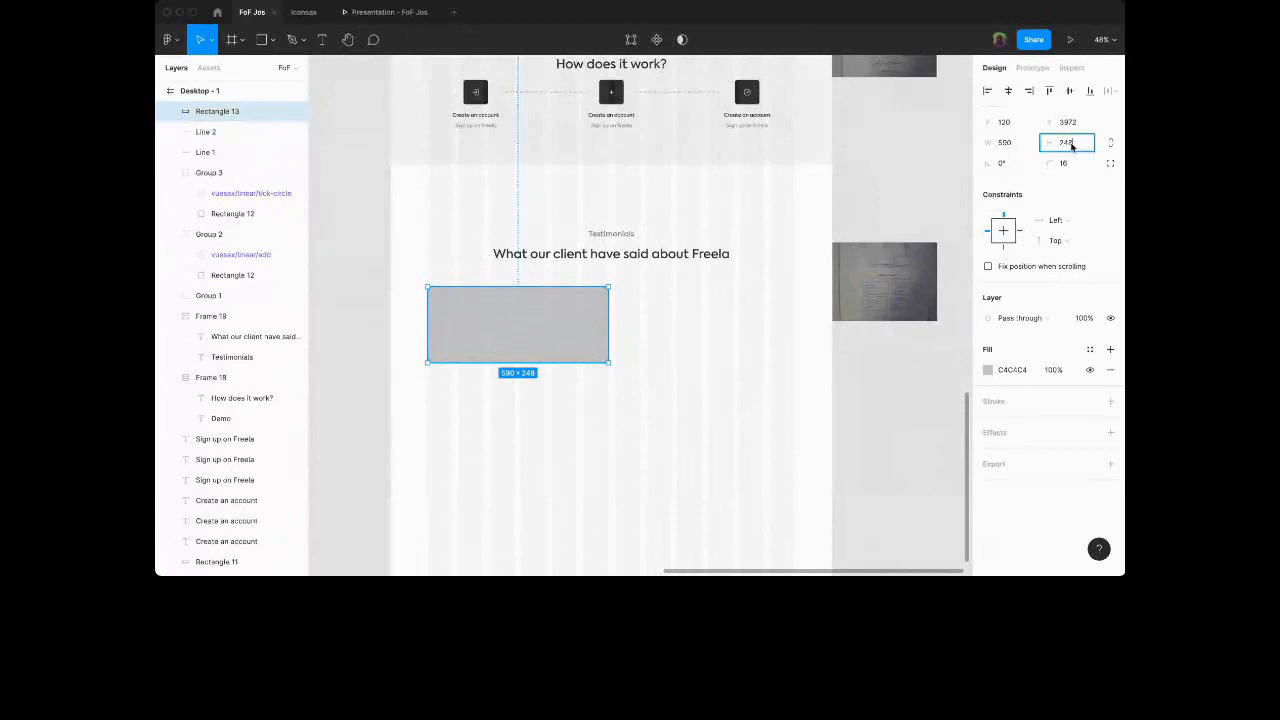
{"action": "type", "text": "272"}
{"action": "key", "text": "Return"}
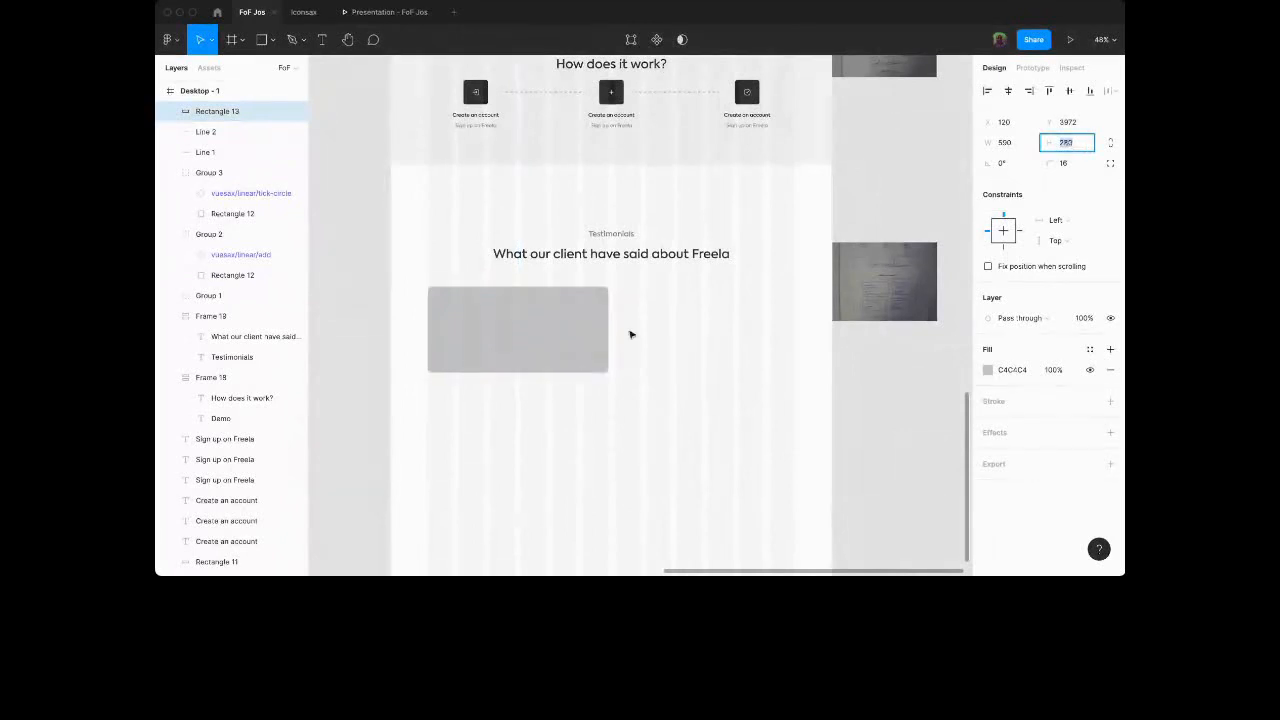
Change the testimonial card's fill to white, FFFFFF.
{"action": "left_click", "coordinate": [617, 417]}
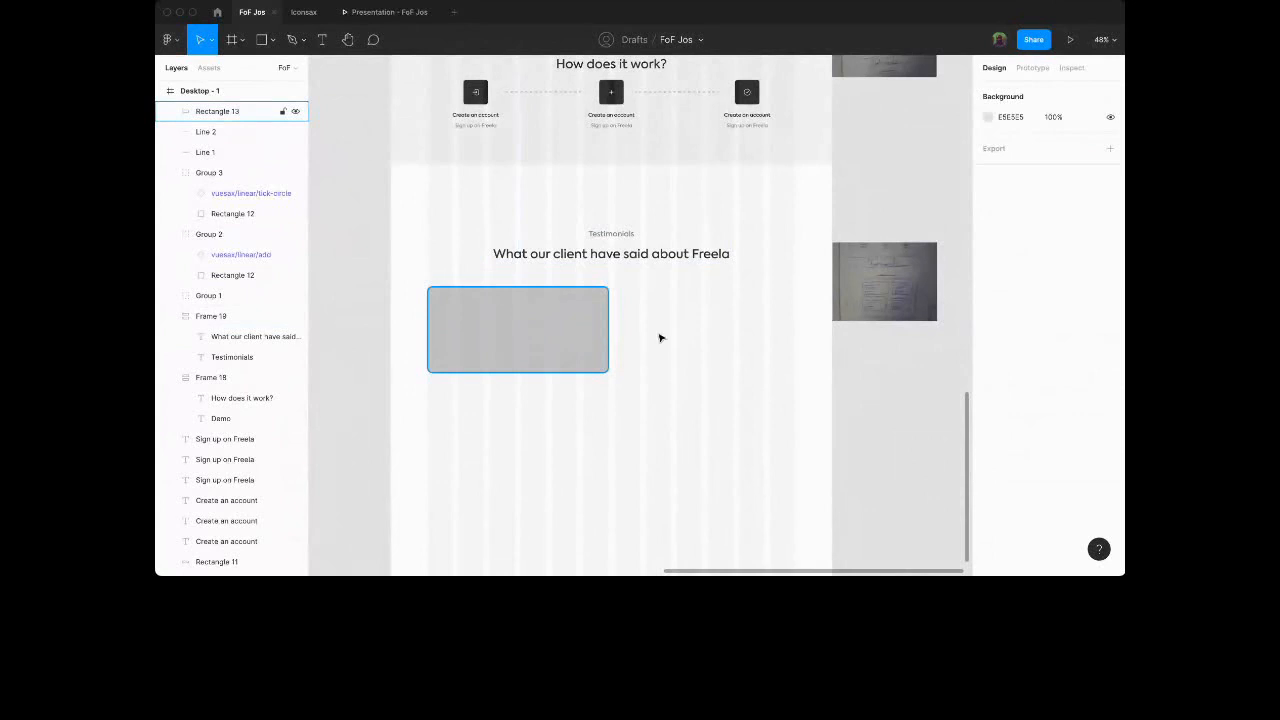
{"action": "left_click", "coordinate": [580, 343]}
{"action": "left_click", "coordinate": [1009, 370]}
{"action": "type", "text": "f"}
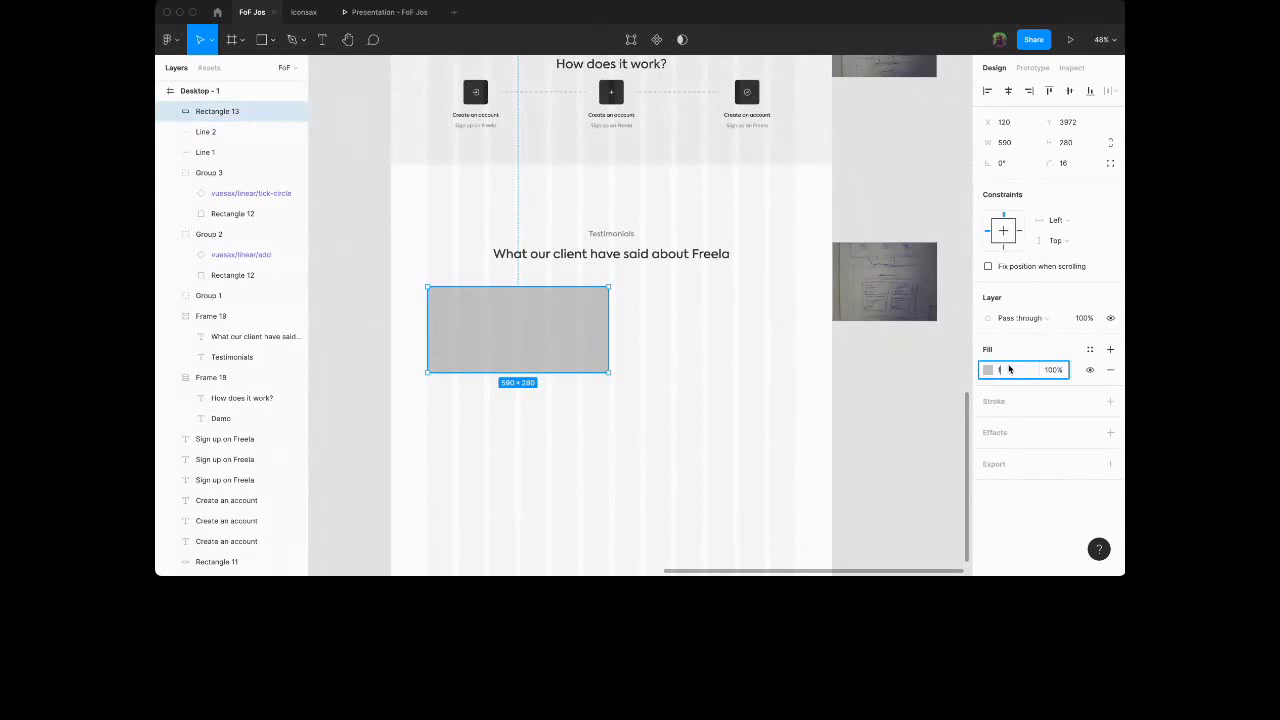
{"action": "key", "text": "Return"}
{"action": "left_click", "coordinate": [1017, 372]}
{"action": "type", "text": "f"}
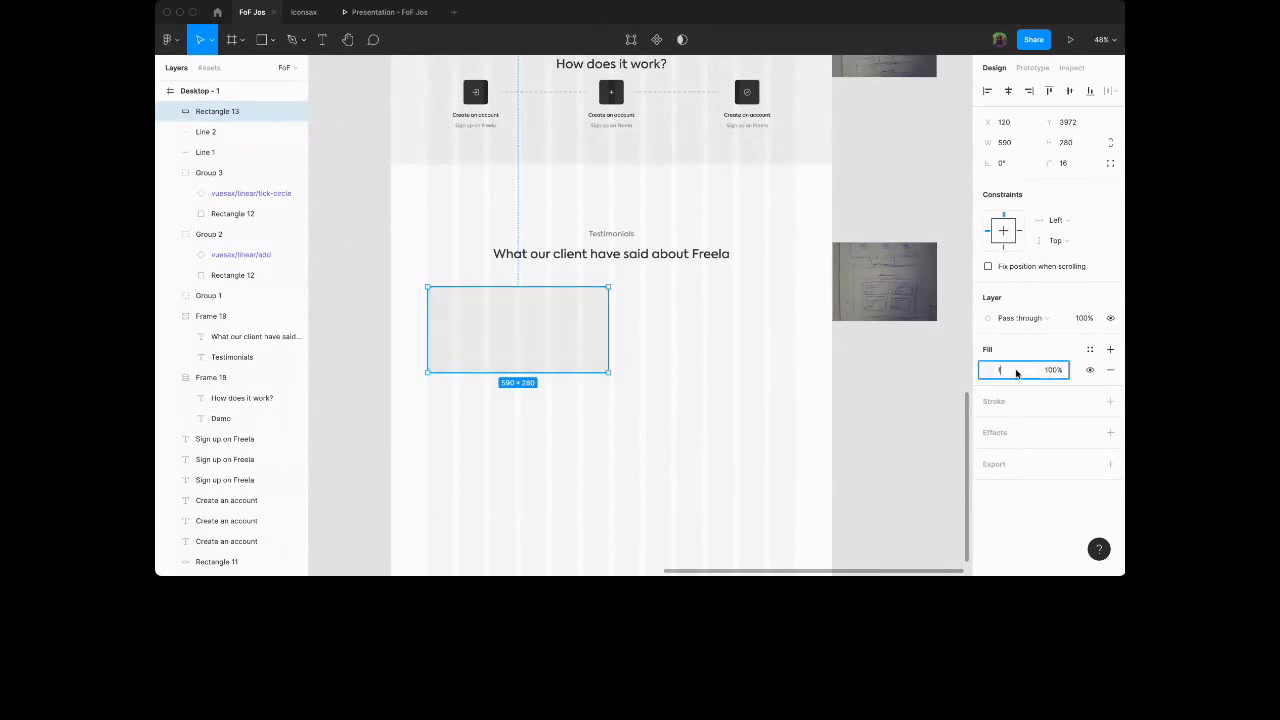
{"action": "key", "text": "Return"}
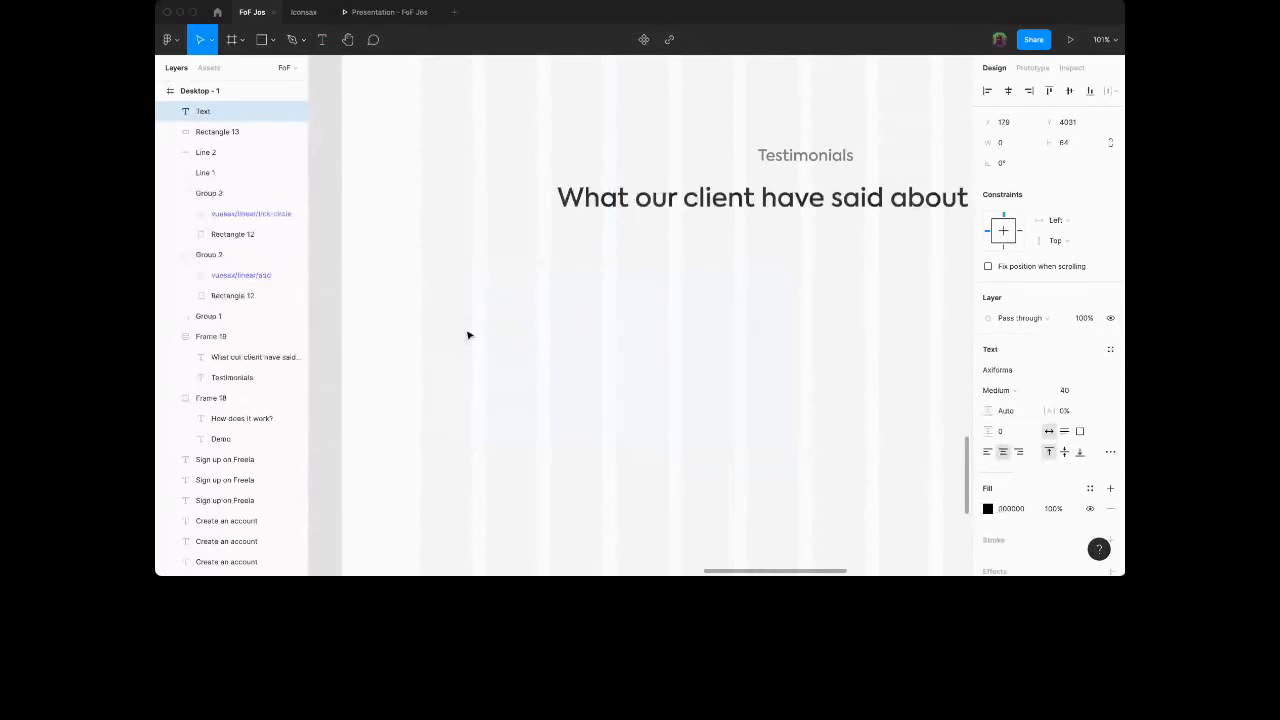
Add the placeholder text "th" inside the card near its upper-left corner, at X 151, Y 4012.
{"action": "type", "text": "th"}
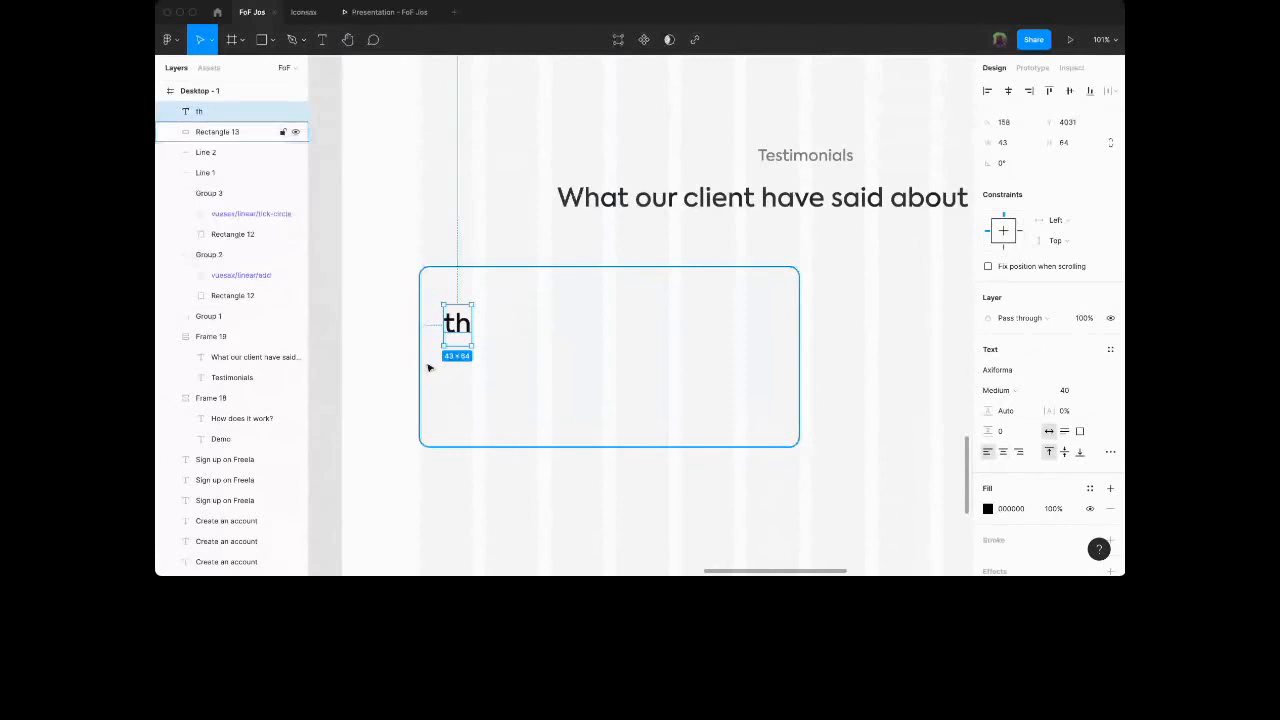
{"action": "left_click", "coordinate": [428, 368]}
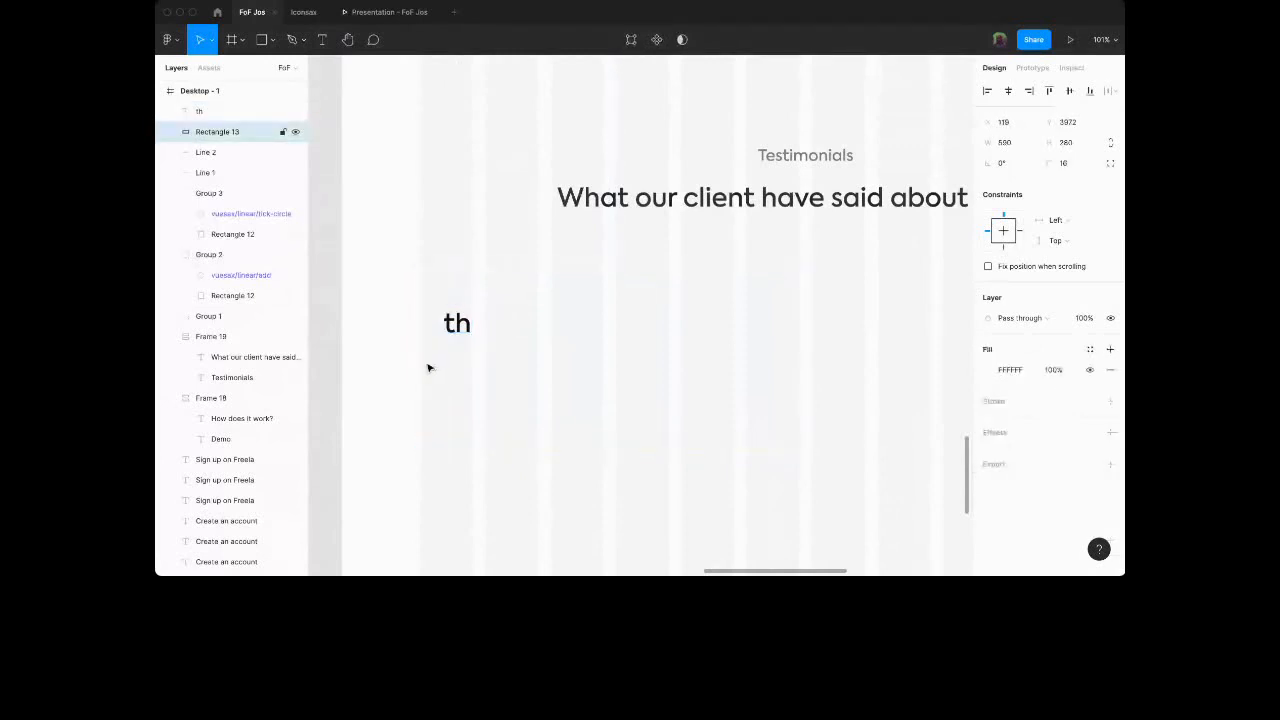
{"action": "left_click", "coordinate": [481, 332]}
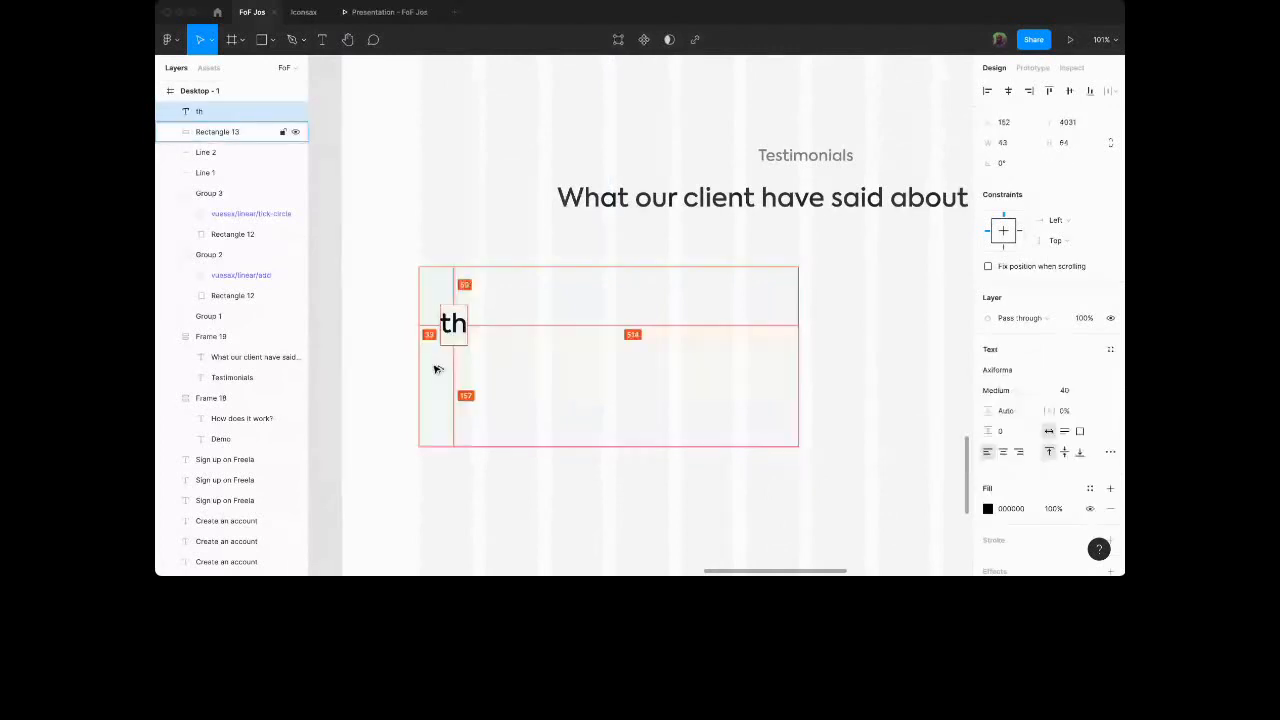
{"action": "key", "text": "Left"}
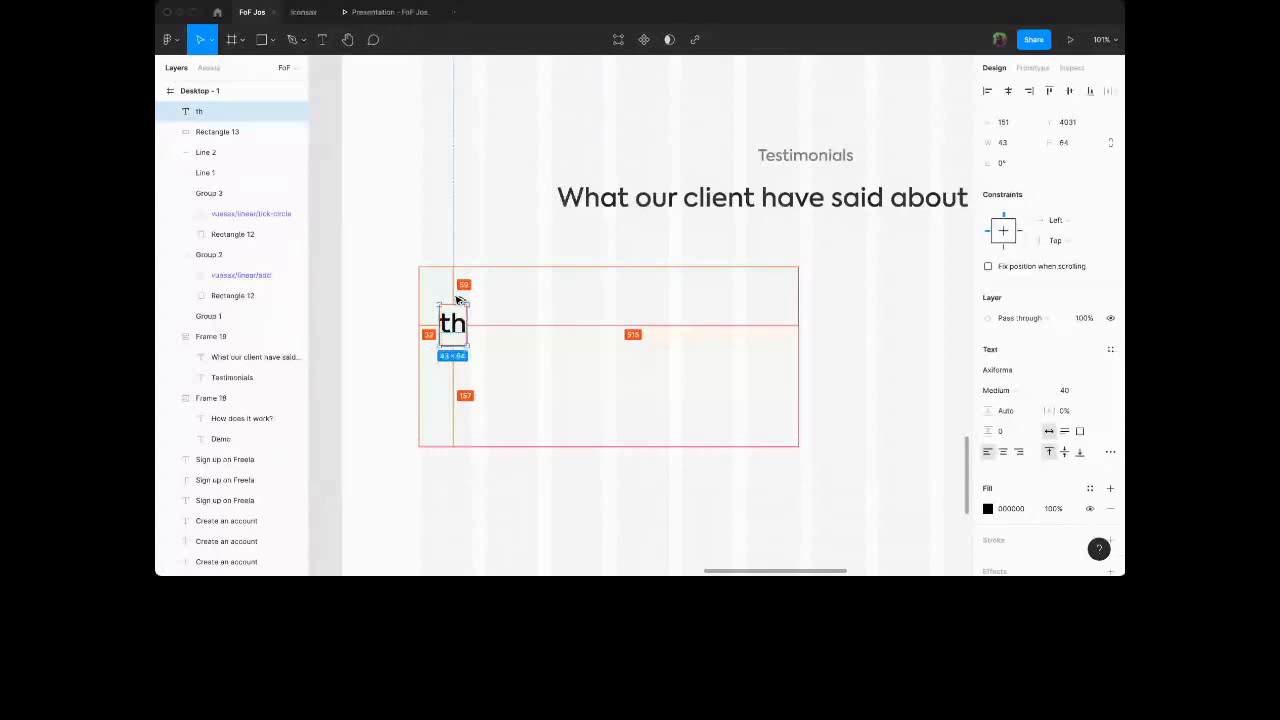
{"action": "left_click_drag", "start_coordinate": [458, 300], "coordinate": [490, 287]}
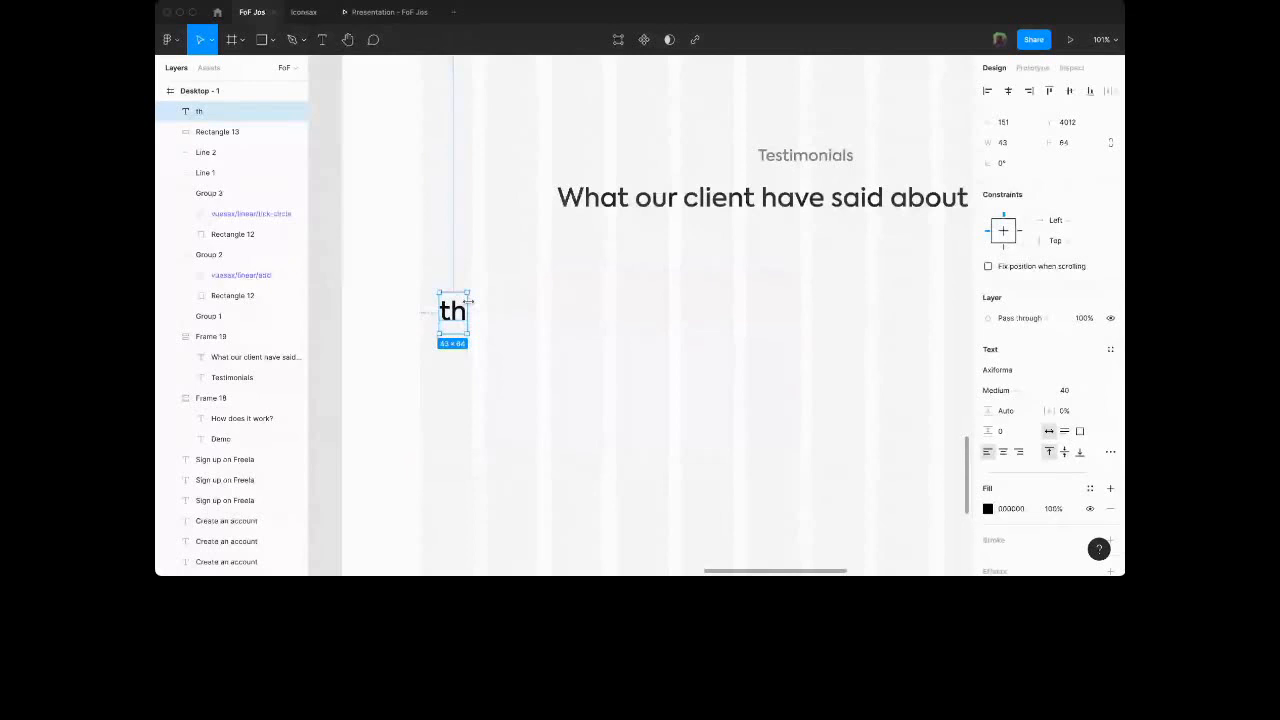
Set the placeholder text's font size to 16 and widen its text box to about 438.
{"action": "key", "text": "ctrl+z"}
{"action": "left_click_drag", "start_coordinate": [461, 309], "coordinate": [610, 312]}
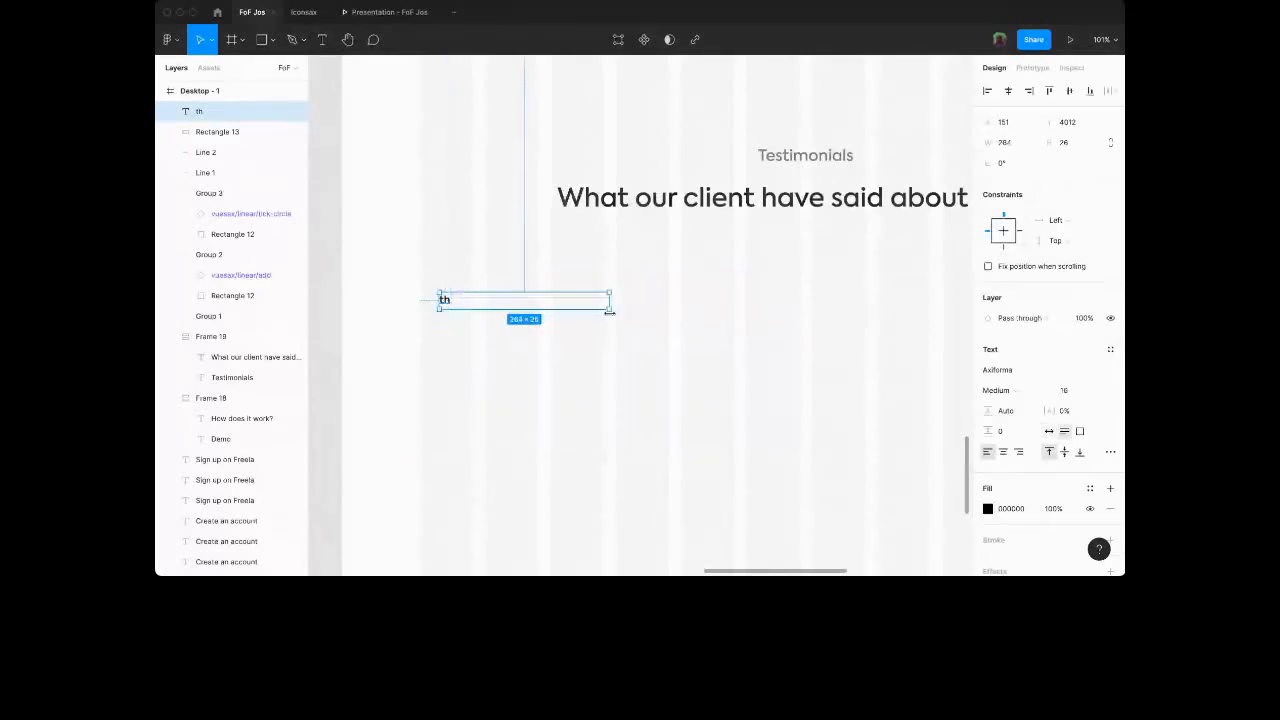
{"action": "key", "text": "ctrl+z"}
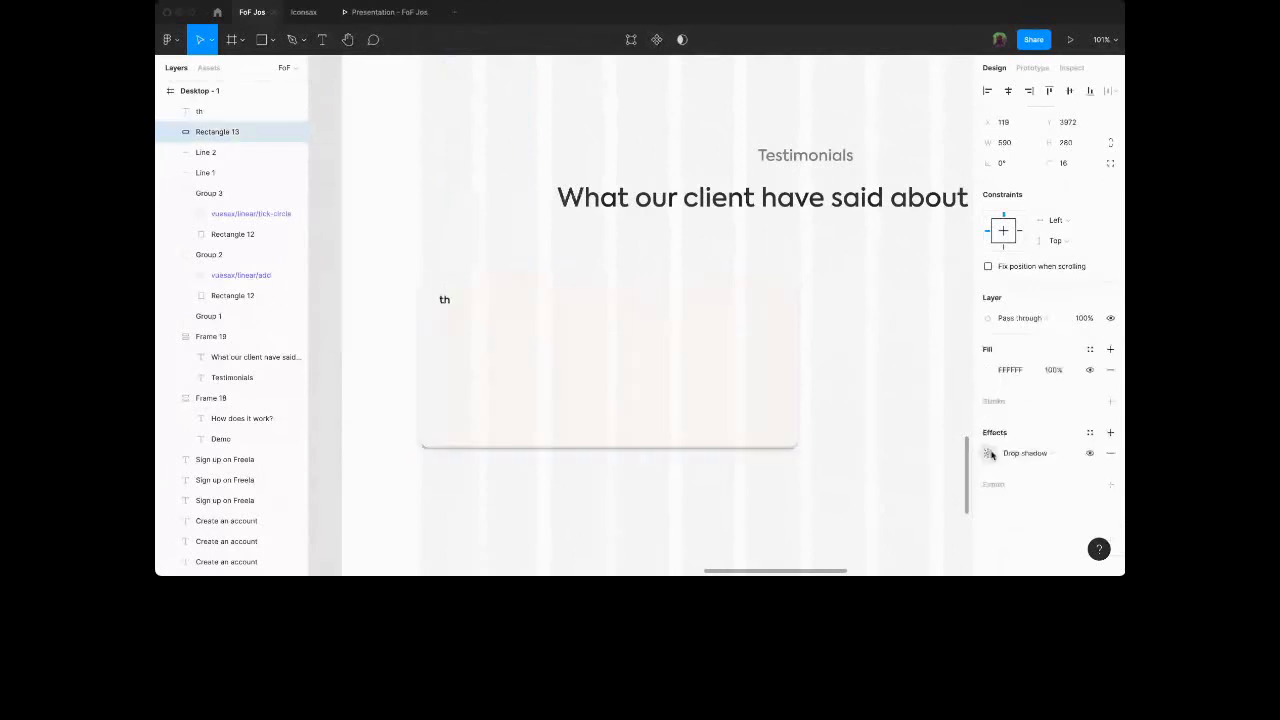
Give the testimonial card a drop shadow with a Y offset of 40 and a blur of 250.
{"action": "left_click", "coordinate": [988, 453]}
{"action": "left_click", "coordinate": [849, 506]}
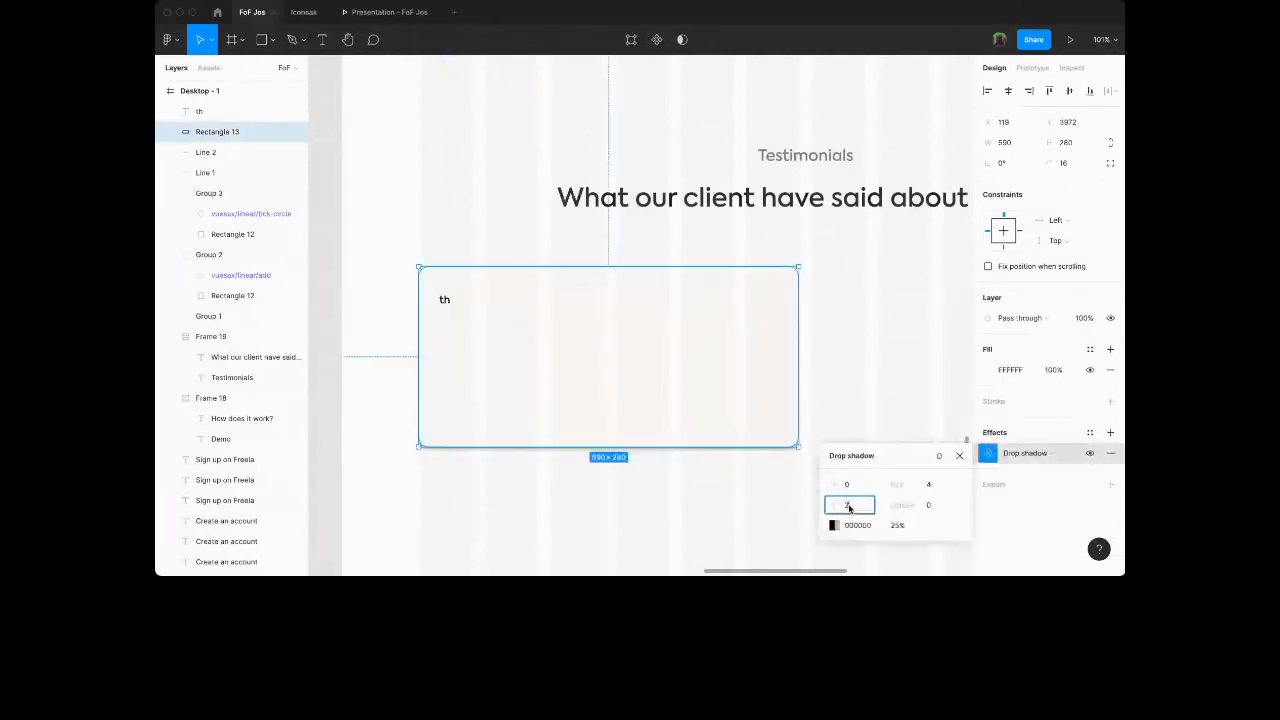
{"action": "type", "text": "20"}
{"action": "key", "text": "Tab"}
{"action": "type", "text": "40"}
{"action": "key", "text": "Return"}
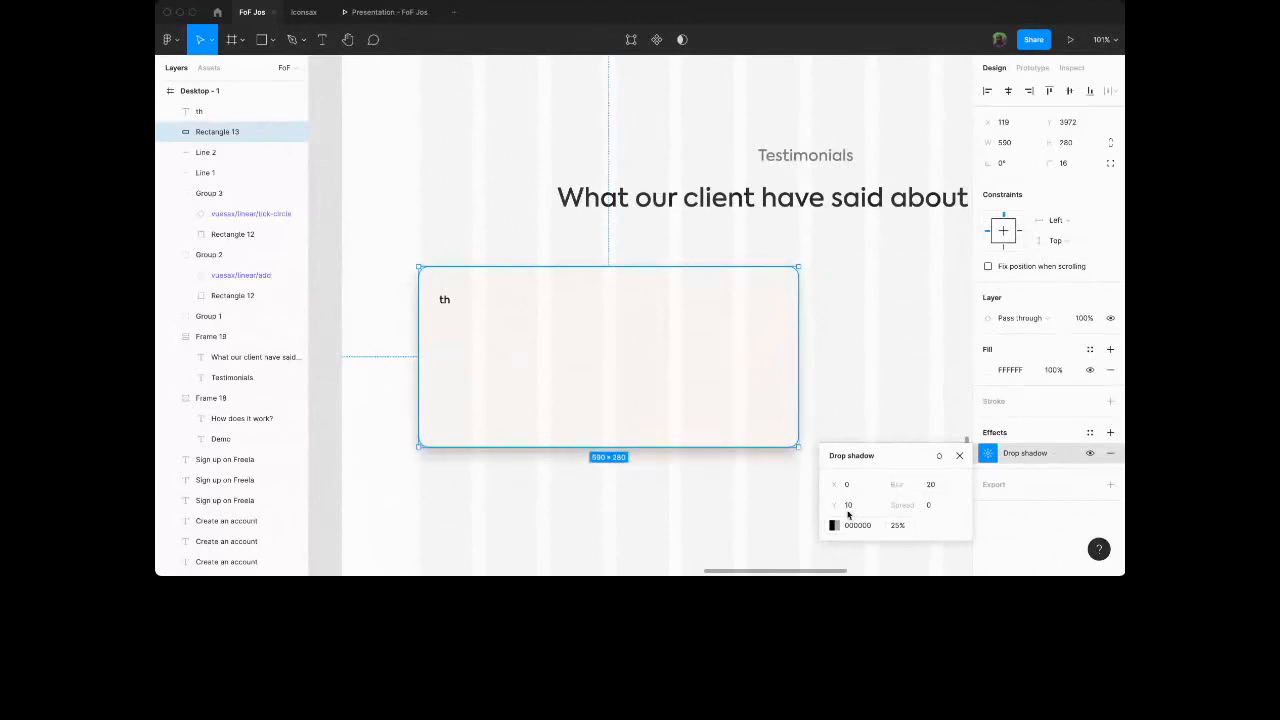
{"action": "left_click", "coordinate": [852, 510]}
{"action": "type", "text": "40"}
{"action": "left_click", "coordinate": [931, 485]}
{"action": "type", "text": "250"}
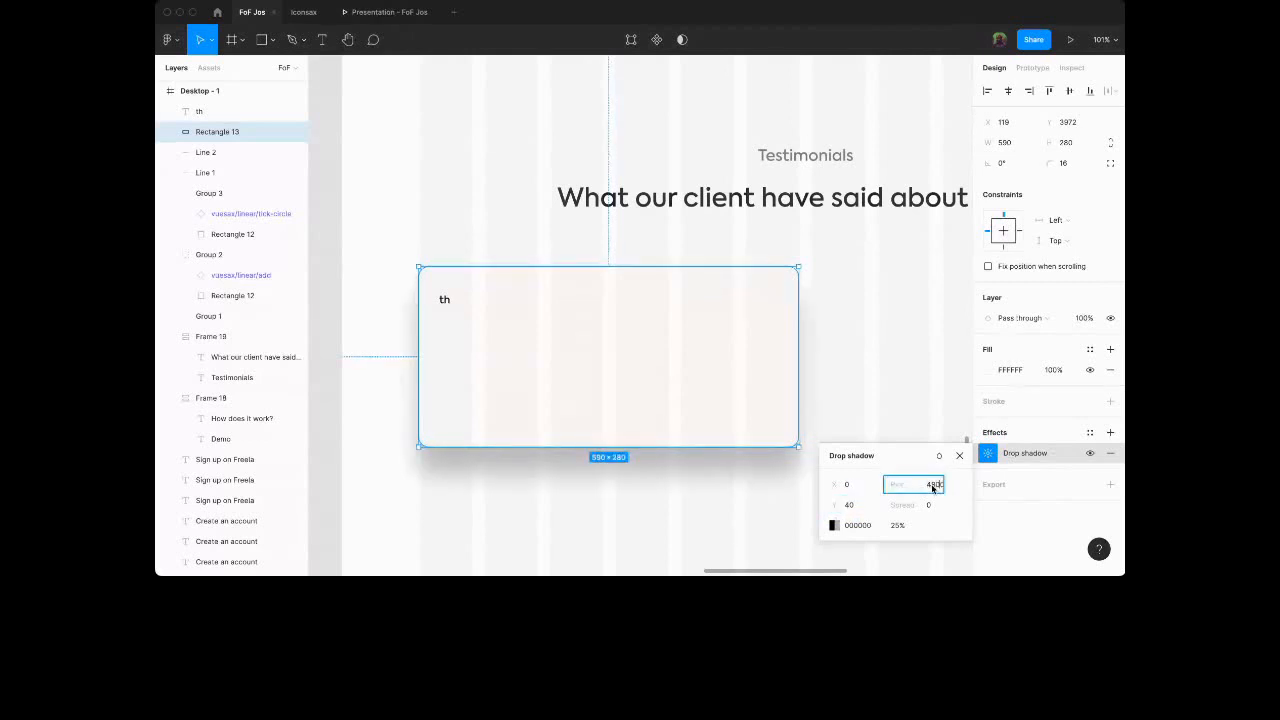
{"action": "key", "text": "Return"}
Lighten the drop shadow's colour to A4A4A4 and set its opacity to 24%.
{"action": "left_click", "coordinate": [834, 525]}
{"action": "scroll", "coordinate": [594, 420], "scroll_direction": "down", "scroll_amount": 3}
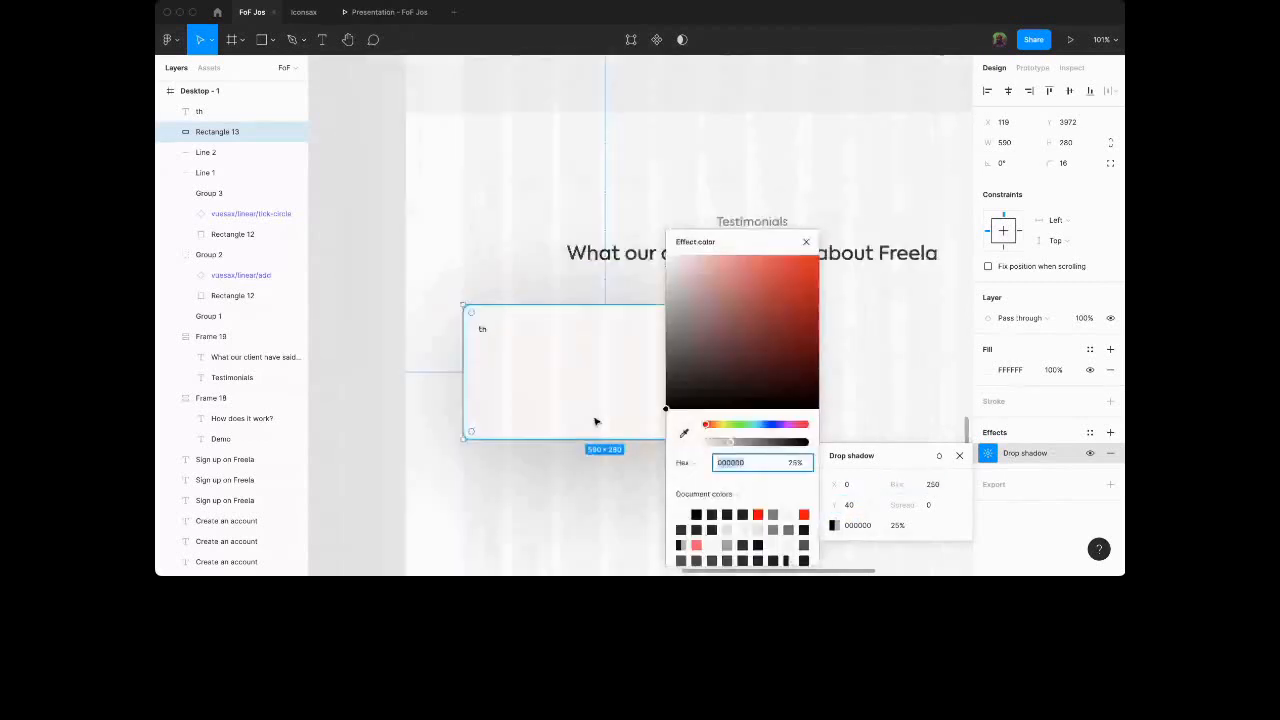
{"action": "scroll", "coordinate": [595, 421], "scroll_direction": "right", "scroll_amount": 1}
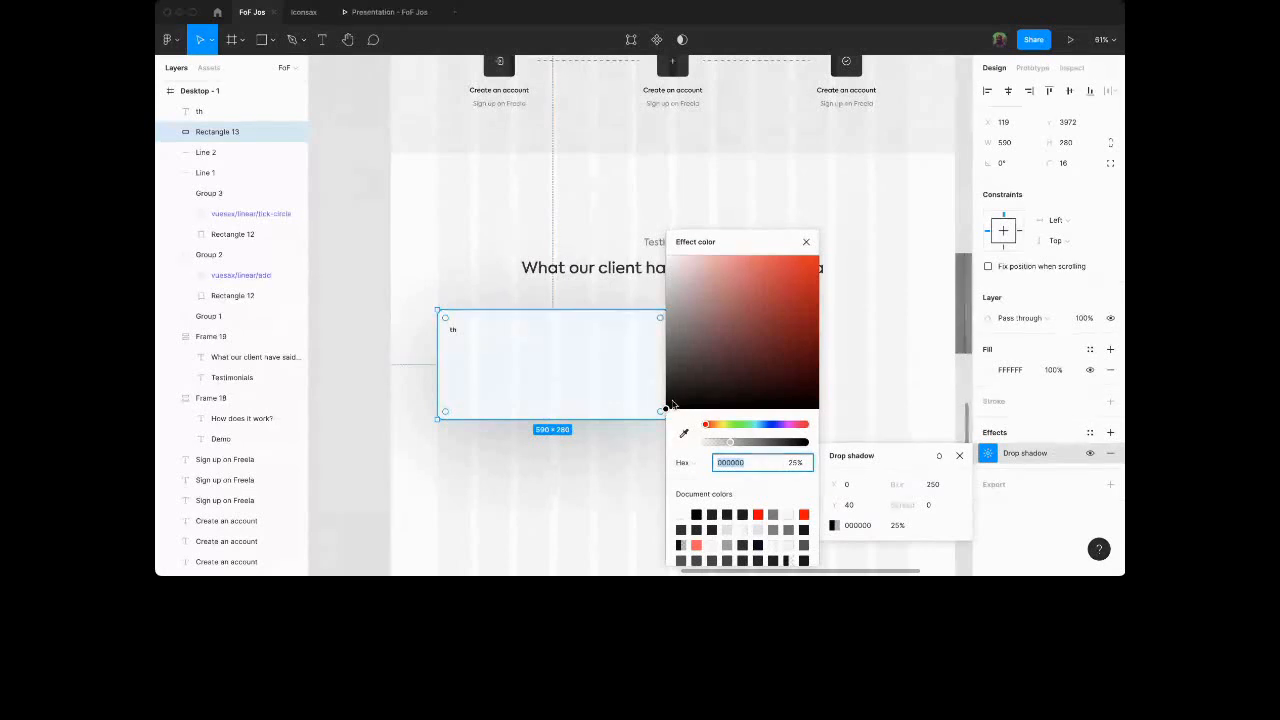
{"action": "left_click_drag", "start_coordinate": [672, 404], "coordinate": [666, 398]}
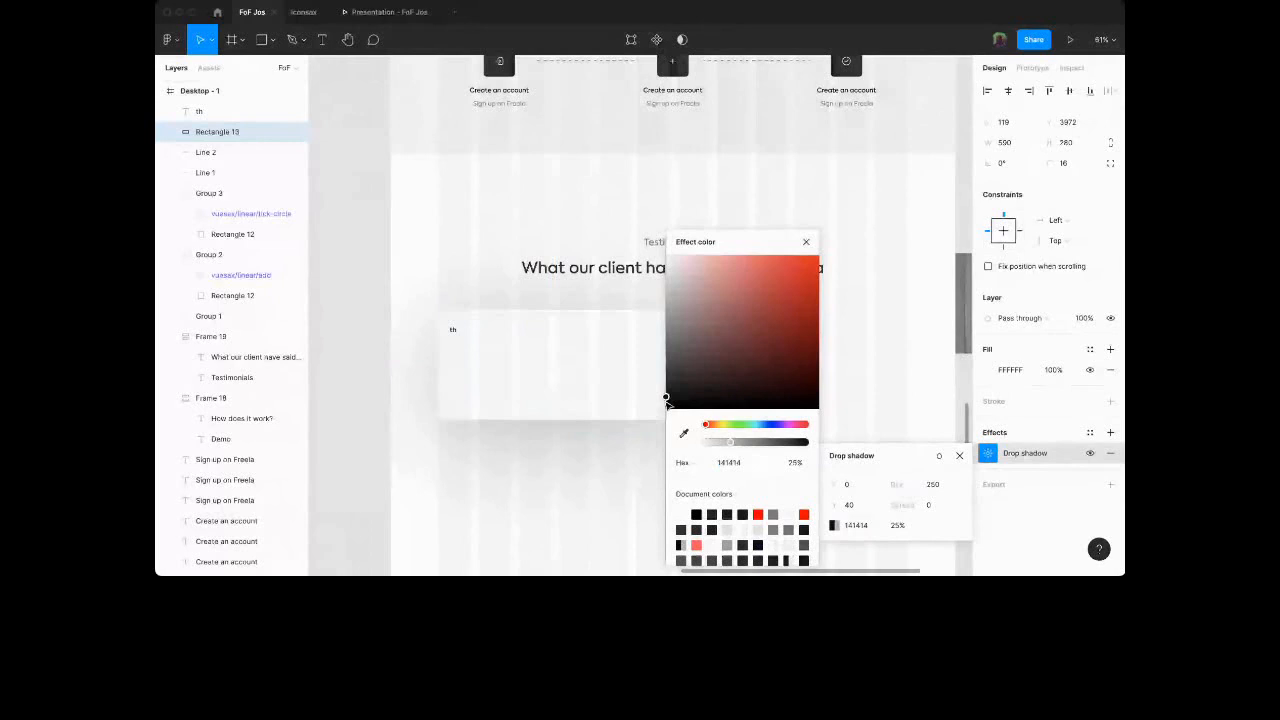
{"action": "left_click_drag", "start_coordinate": [667, 404], "coordinate": [661, 374]}
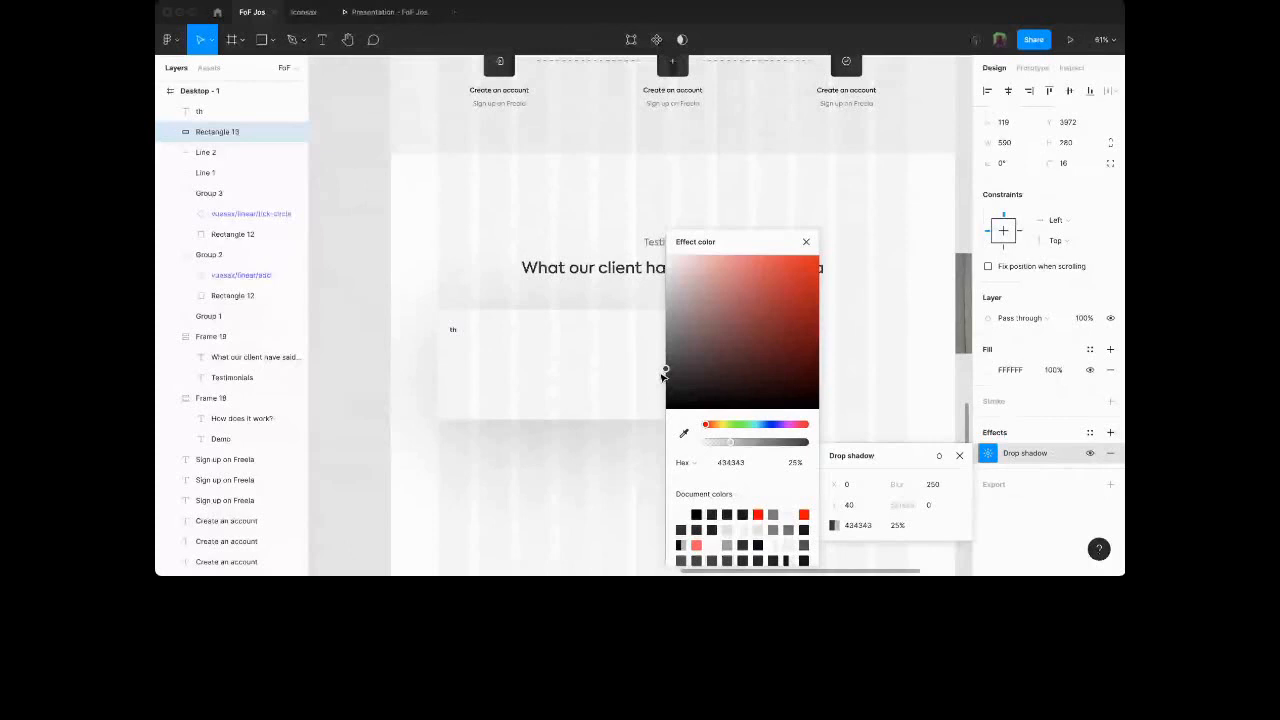
{"action": "left_click_drag", "start_coordinate": [663, 373], "coordinate": [665, 310]}
{"action": "left_click", "coordinate": [726, 443]}
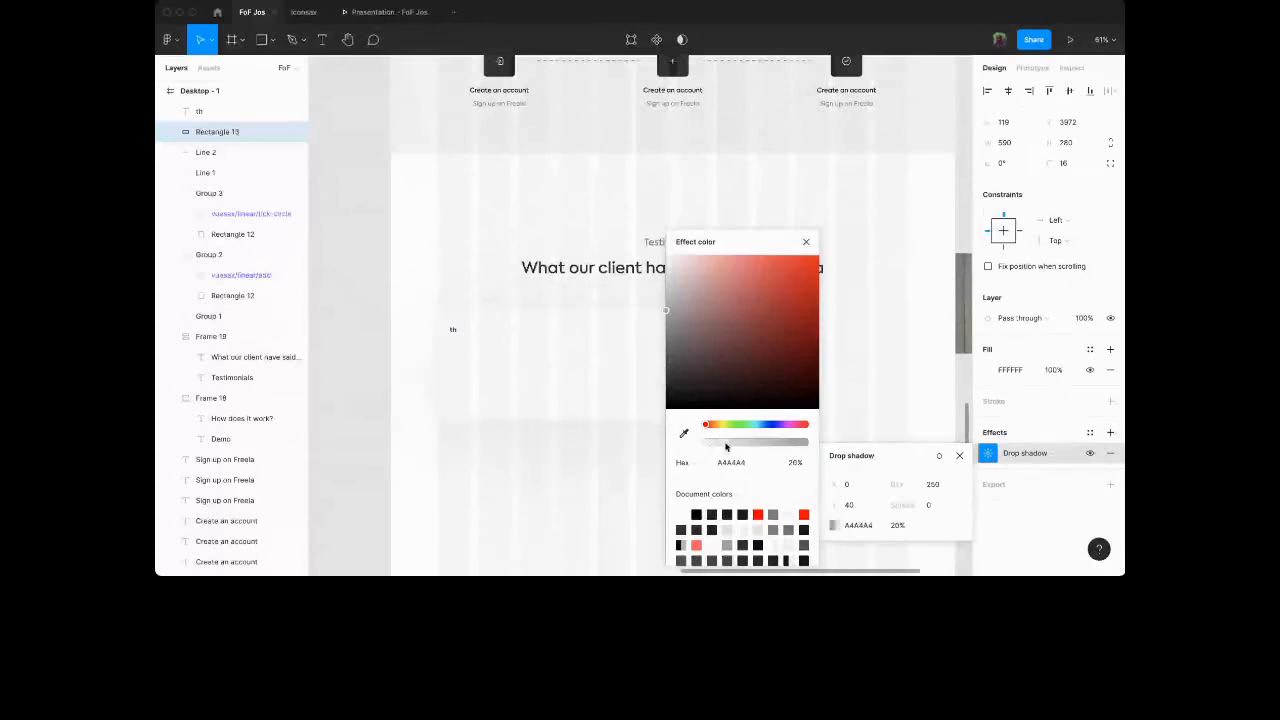
{"action": "left_click_drag", "start_coordinate": [726, 443], "coordinate": [729, 443]}
{"action": "key", "text": "Up"}
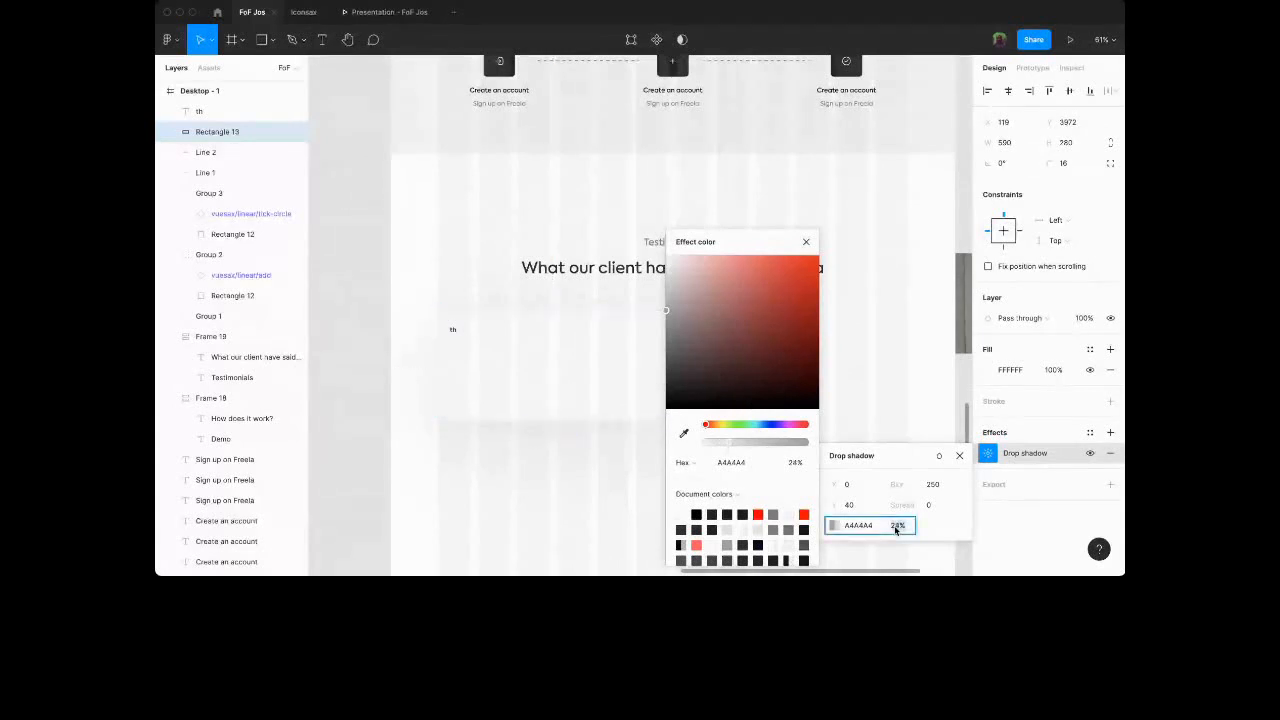
Set the card's drop shadow blur to 80 and close the shadow settings.
{"action": "left_click", "coordinate": [937, 486]}
{"action": "left_click", "coordinate": [938, 487]}
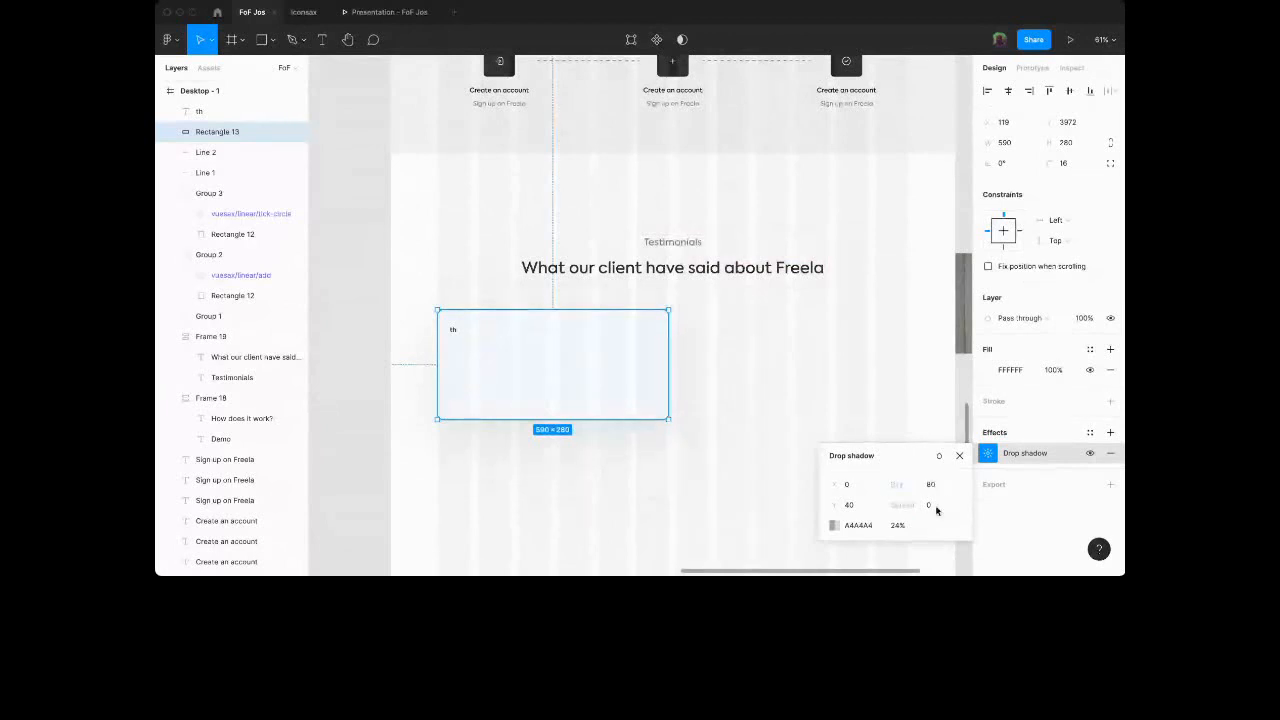
{"action": "left_click", "coordinate": [959, 455]}
{"action": "left_click", "coordinate": [816, 487]}
{"action": "scroll", "coordinate": [816, 487], "scroll_direction": "down", "scroll_amount": 1}
{"action": "scroll", "coordinate": [816, 487], "scroll_direction": "down", "scroll_amount": 3}
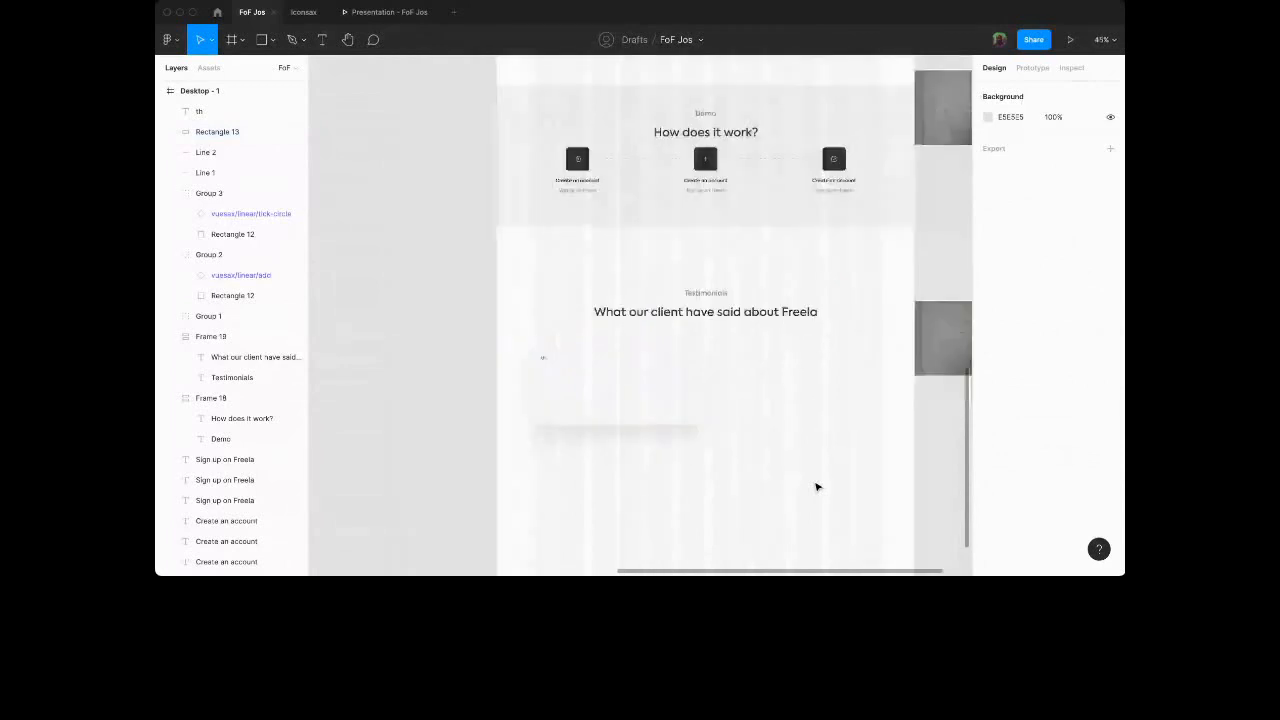
Enlarge the card's placeholder text box to about 518 × 102, set it to Regular, and auto-generate Lorem Ipsum text to fit it.
{"action": "left_click", "coordinate": [544, 357]}
{"action": "scroll", "coordinate": [556, 348], "scroll_direction": "up", "scroll_amount": 5}
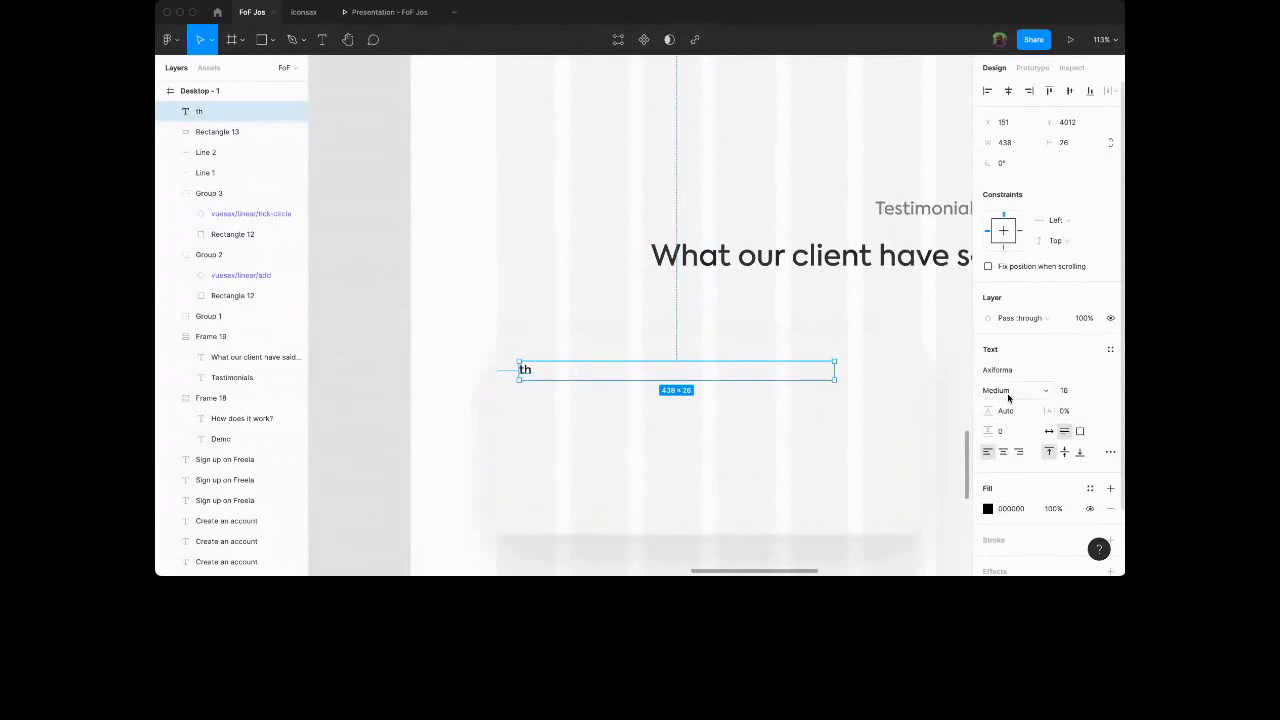
{"action": "left_click_drag", "start_coordinate": [836, 370], "coordinate": [892, 377]}
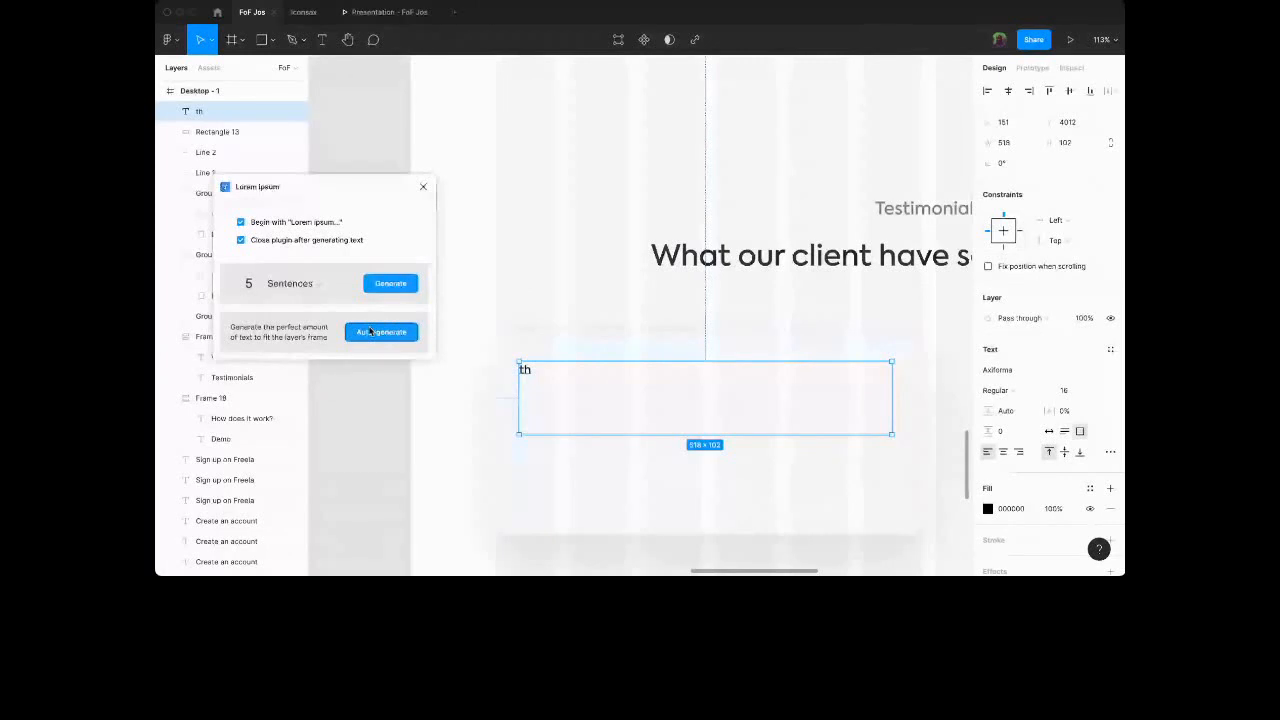
{"action": "left_click", "coordinate": [370, 332]}
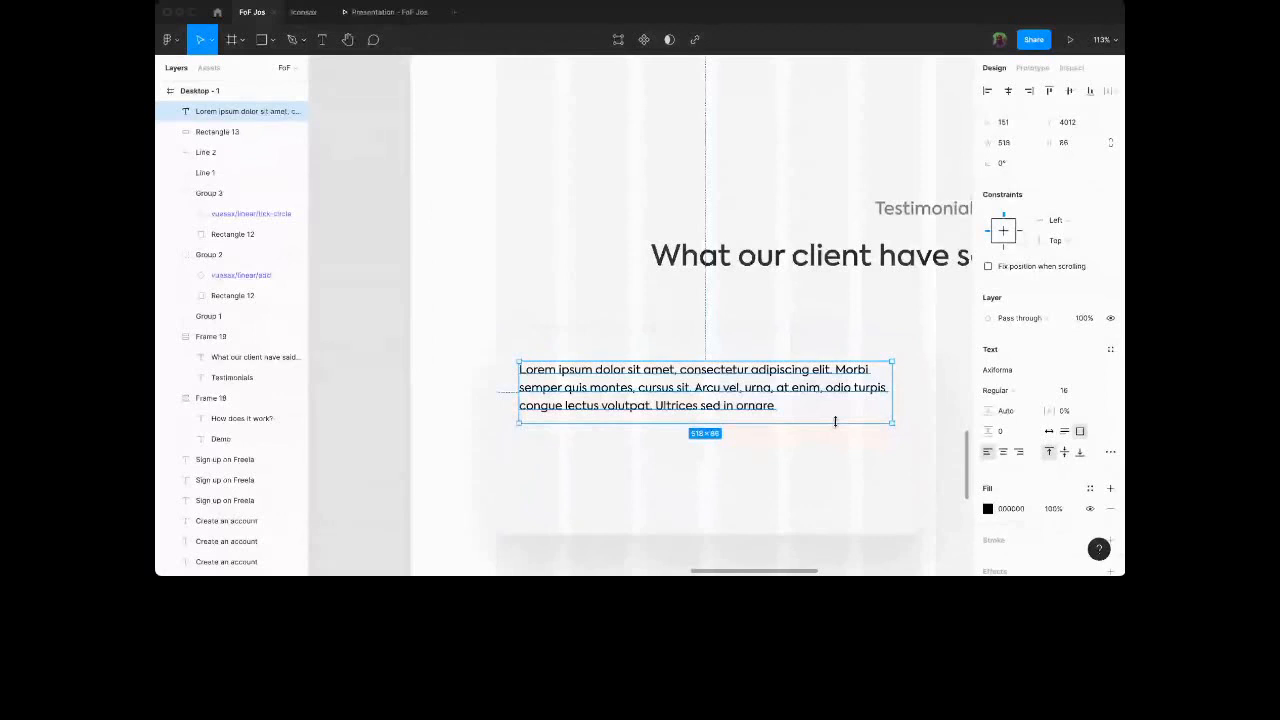
Set the line height of the card's Lorem Ipsum quote to 32.
{"action": "scroll", "coordinate": [722, 424], "scroll_direction": "up", "scroll_amount": 5}
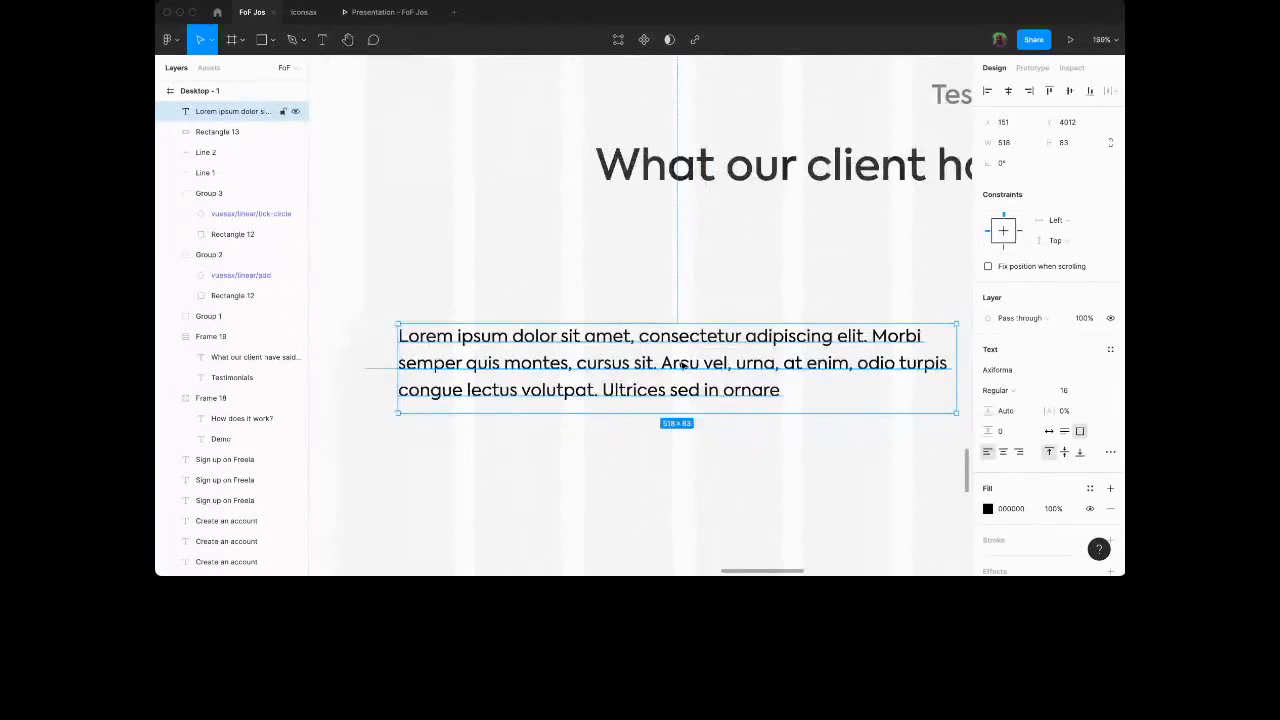
{"action": "scroll", "coordinate": [797, 437], "scroll_direction": "left", "scroll_amount": 1}
{"action": "left_click", "coordinate": [1008, 411]}
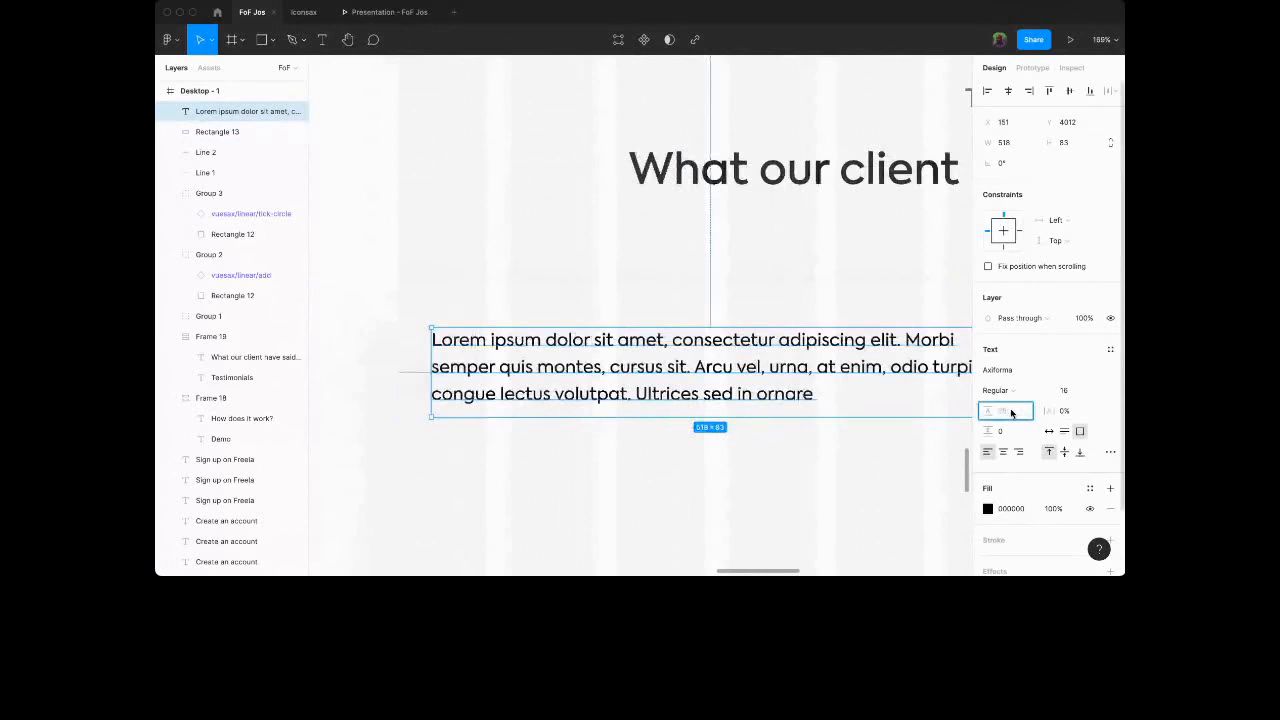
{"action": "type", "text": "32"}
{"action": "key", "text": "Return"}
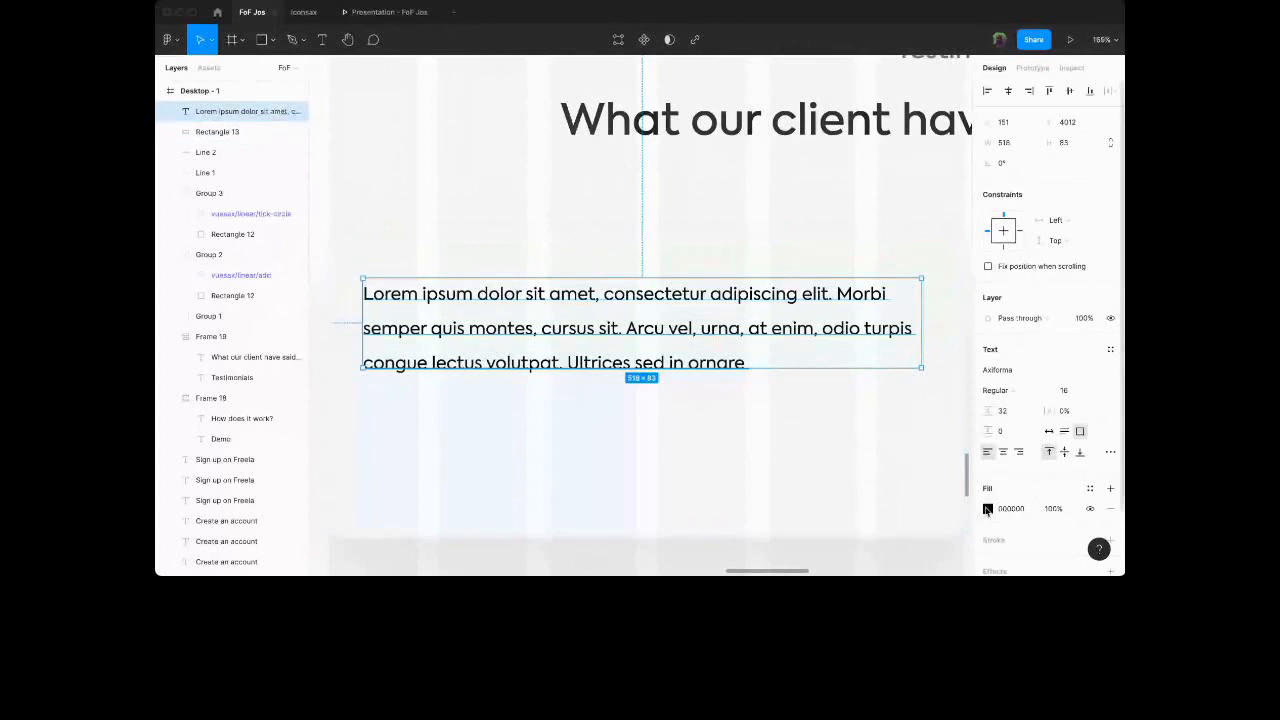
Set the quote text's fill colour to 262626.
{"action": "left_click", "coordinate": [988, 508]}
{"action": "type", "text": "585656"}
{"action": "key", "text": "Return"}
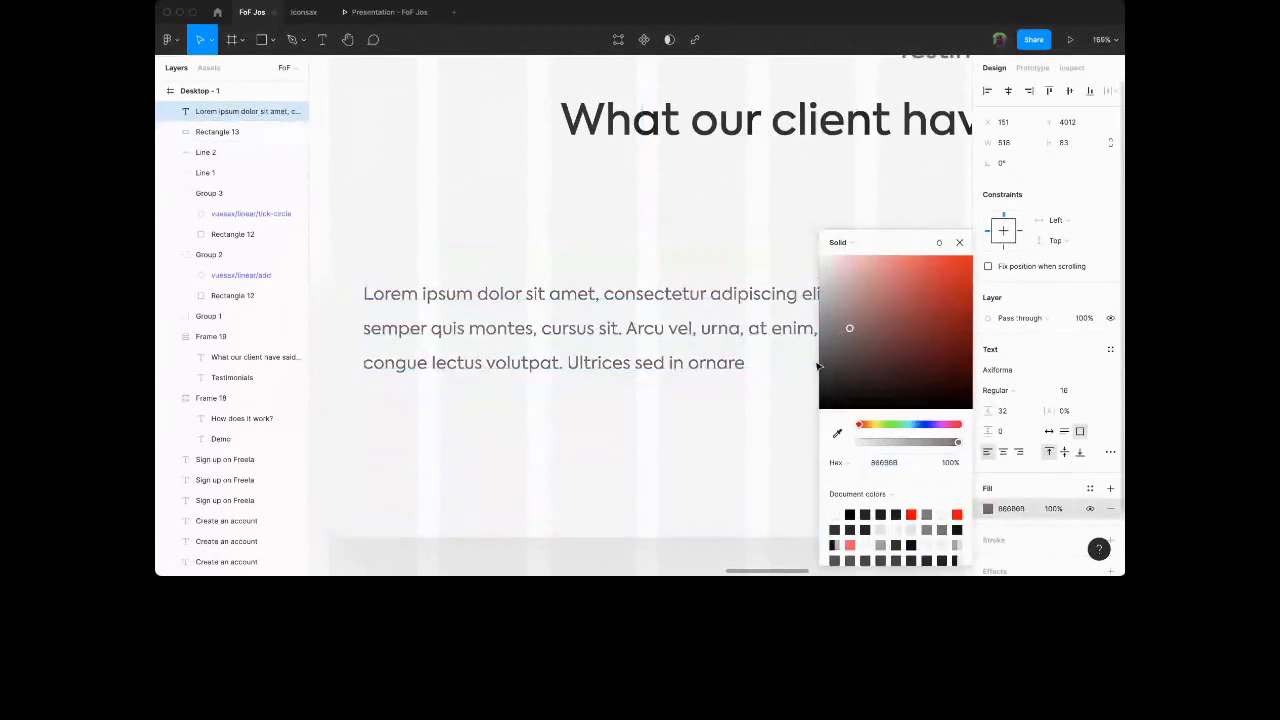
{"action": "left_click", "coordinate": [1005, 509]}
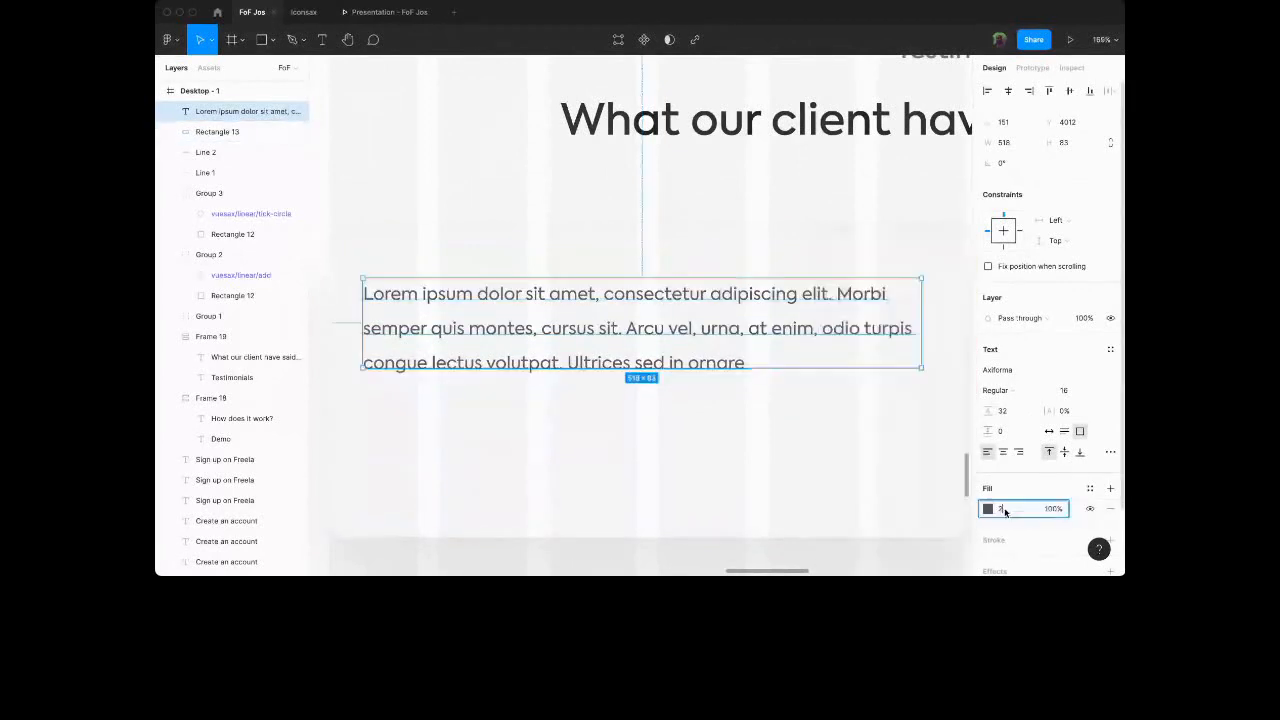
{"action": "type", "text": "262626"}
{"action": "key", "text": "Return"}
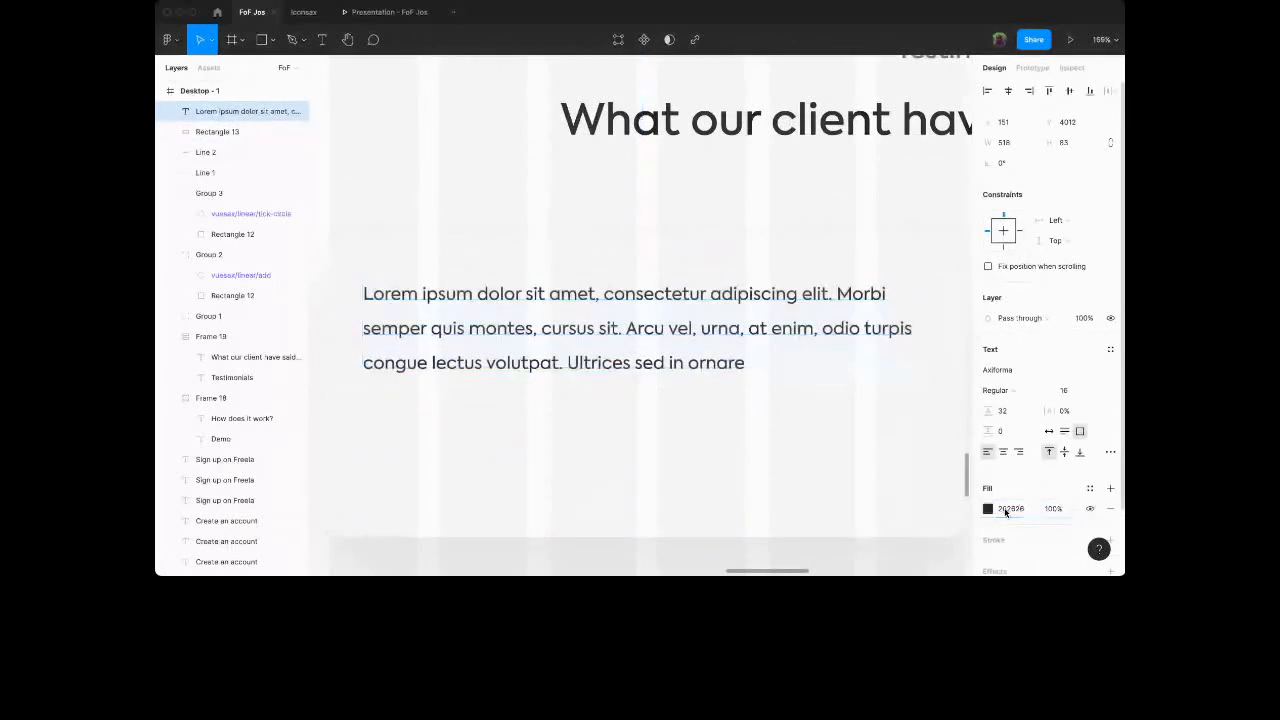
Draw a 48 × 48 circle below the quote in the card and align it with the text's left edge.
{"action": "key", "text": "alt"}
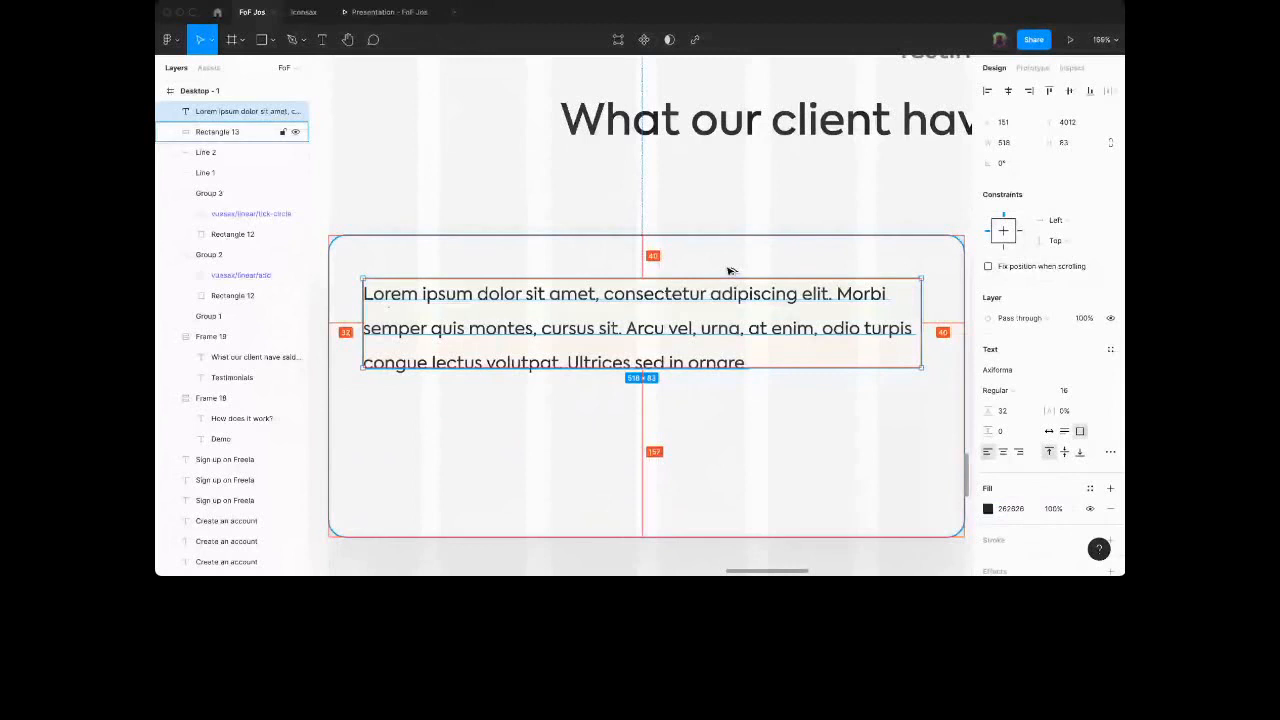
{"action": "left_click", "coordinate": [529, 417]}
{"action": "scroll", "coordinate": [410, 443], "scroll_direction": "down", "scroll_amount": 1}
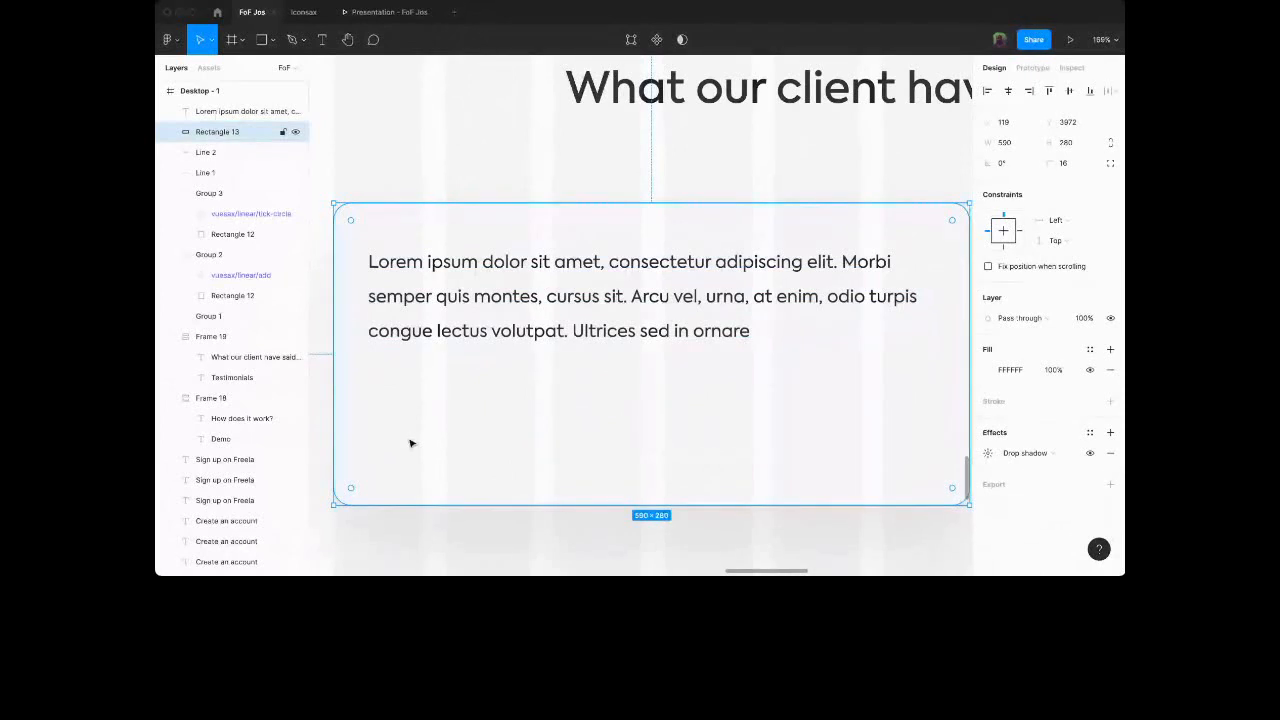
{"action": "key", "text": "o"}
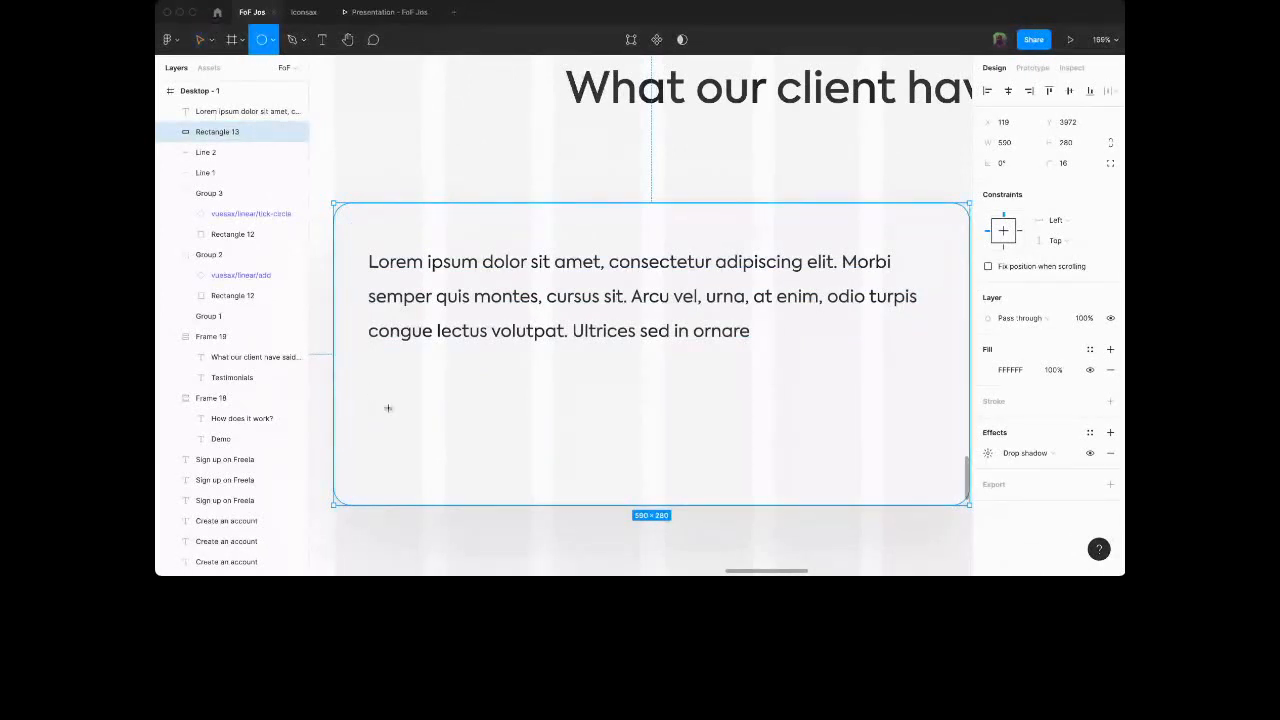
{"action": "left_click_drag", "start_coordinate": [373, 392], "coordinate": [423, 444]}
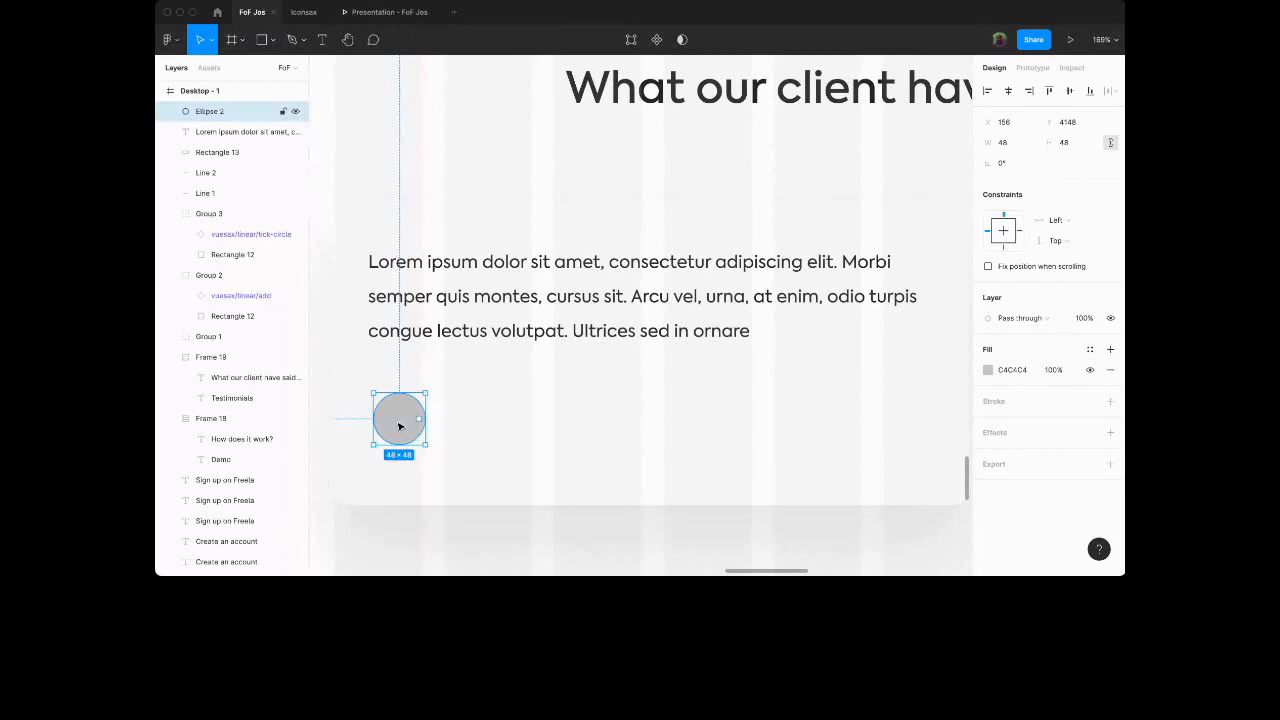
{"action": "left_click_drag", "start_coordinate": [399, 427], "coordinate": [394, 444]}
Fill the circle with the bearded man's photo on a pink background from Content Reel's Avatars (male) set and close the plugin.
{"action": "key", "text": "super+alt+p"}
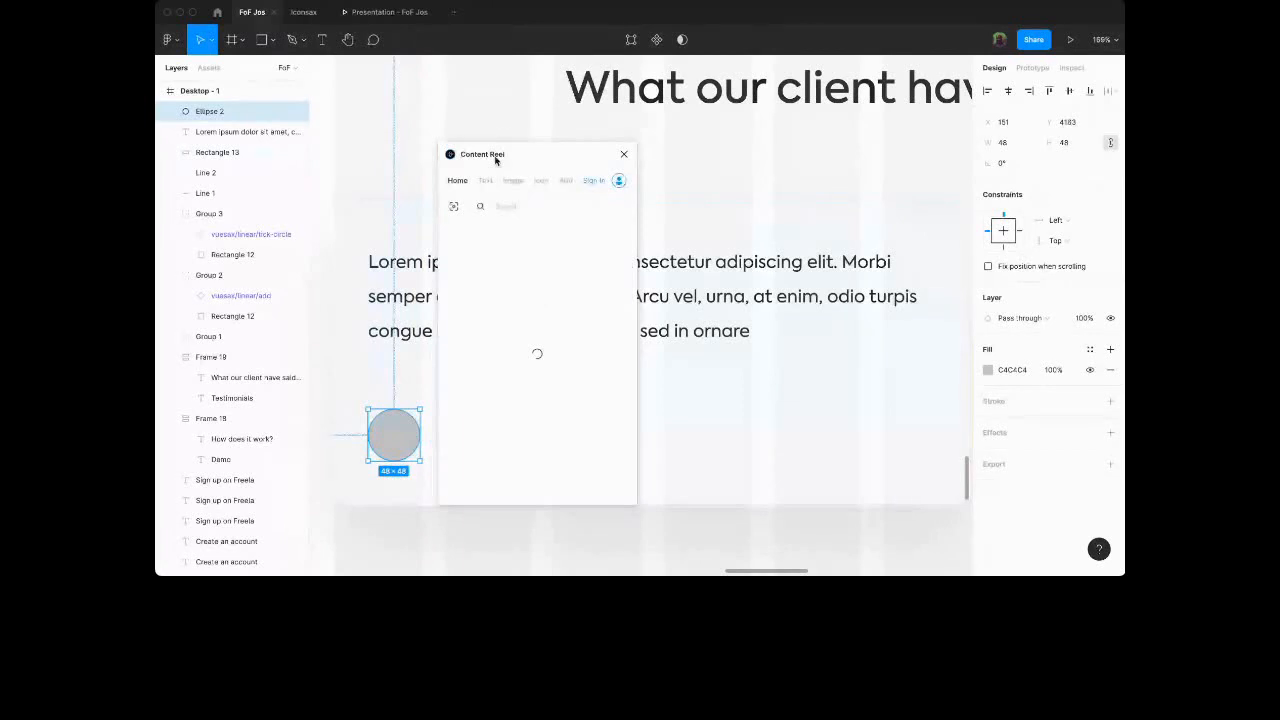
{"action": "left_click_drag", "start_coordinate": [495, 157], "coordinate": [683, 84]}
{"action": "left_click", "coordinate": [700, 106]}
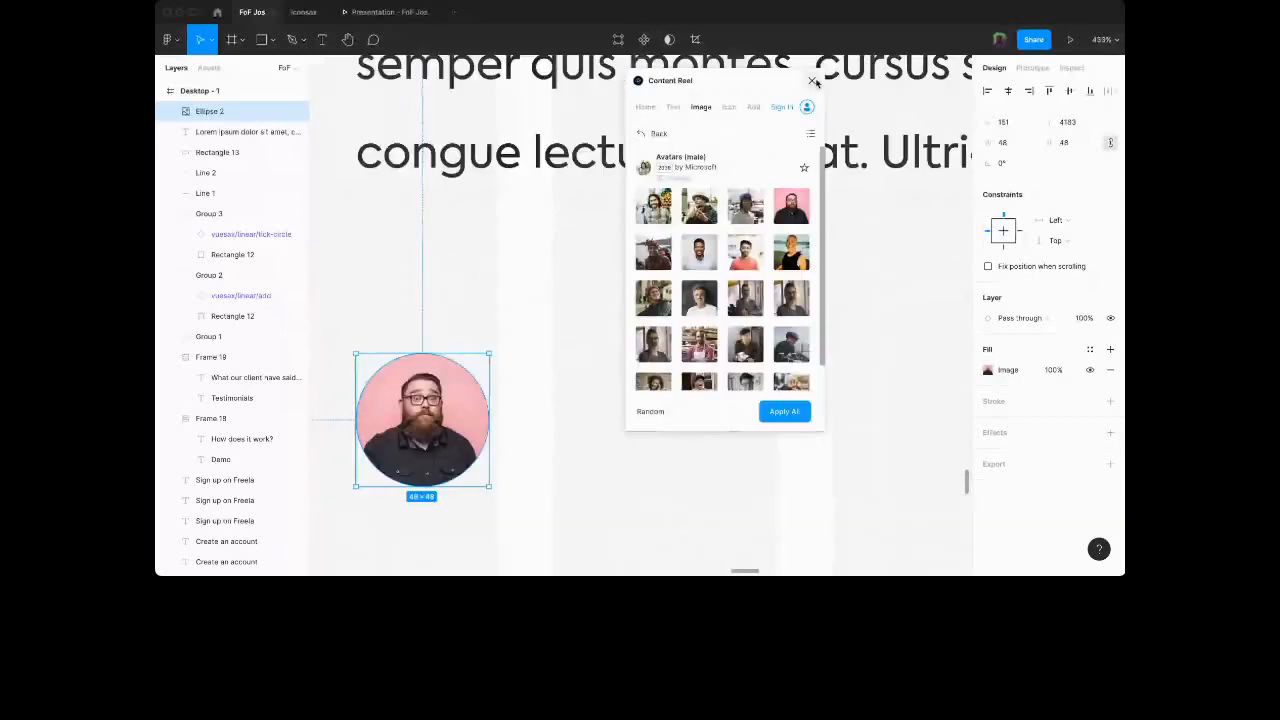
{"action": "left_click", "coordinate": [812, 81]}
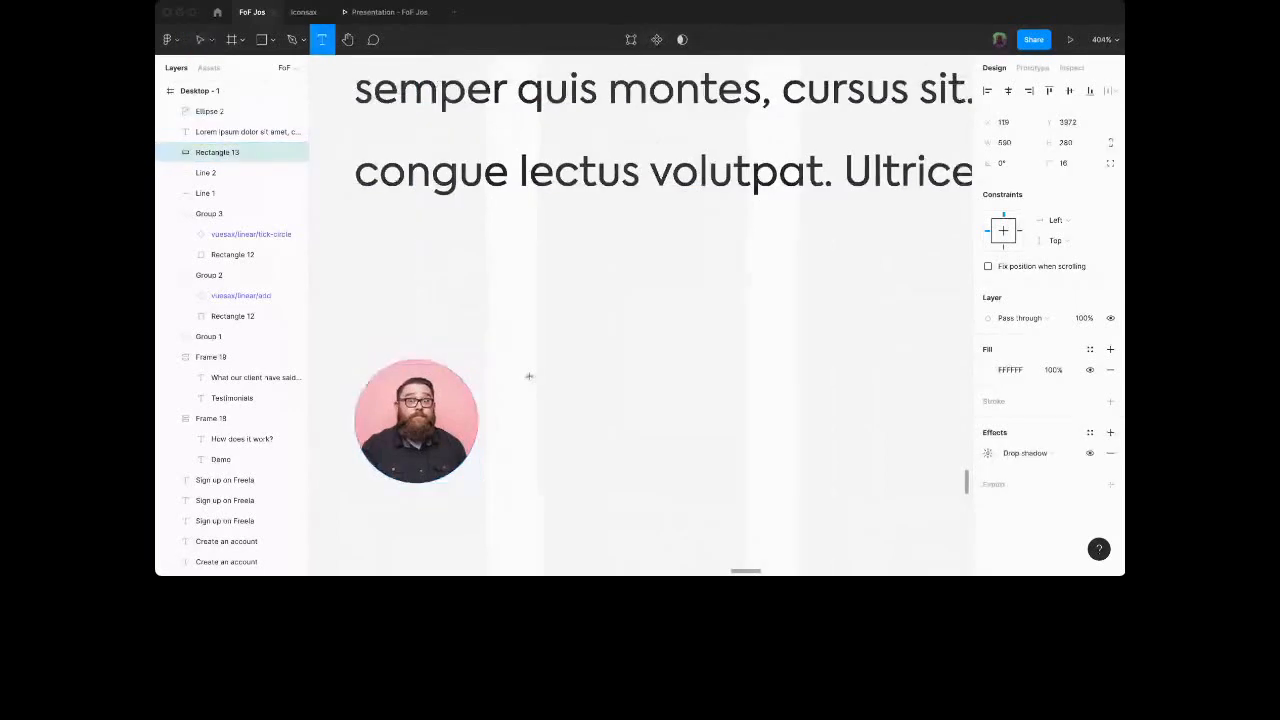
Add the client's full name as text beside the avatar and duplicate that text directly below it.
{"action": "left_click_drag", "start_coordinate": [530, 375], "coordinate": [558, 450]}
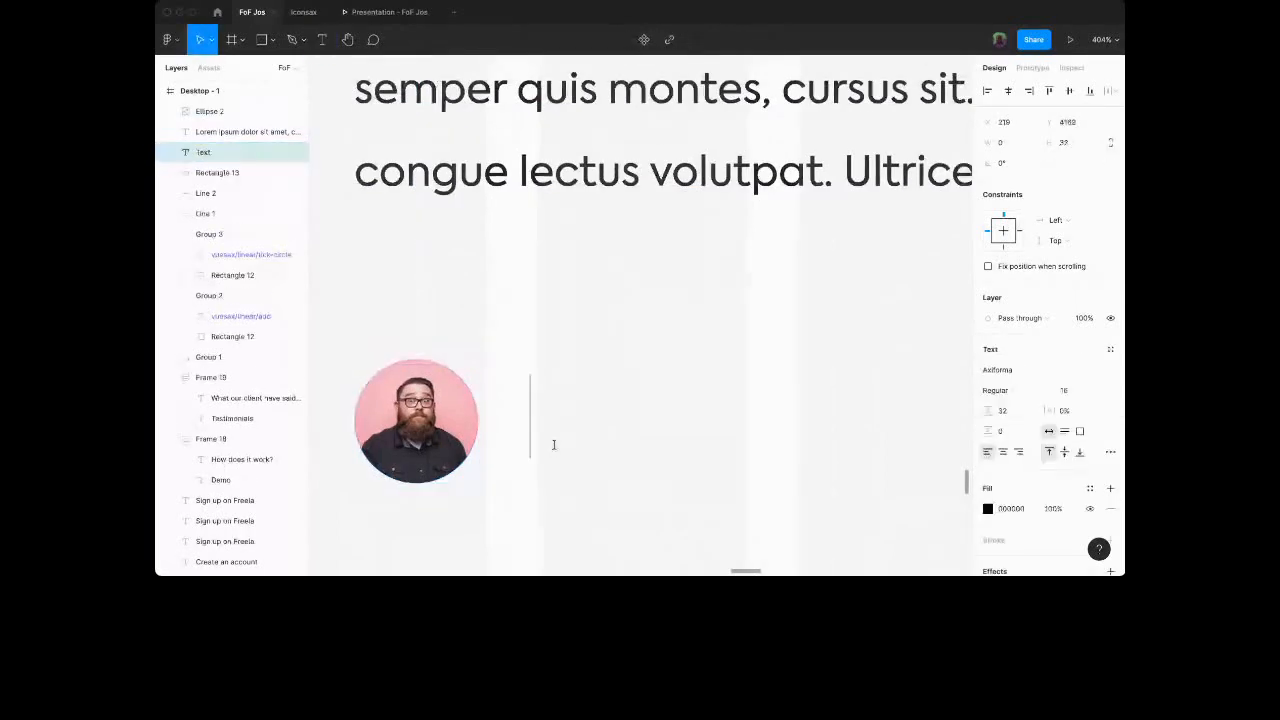
{"action": "type", "text": "Raymo"}
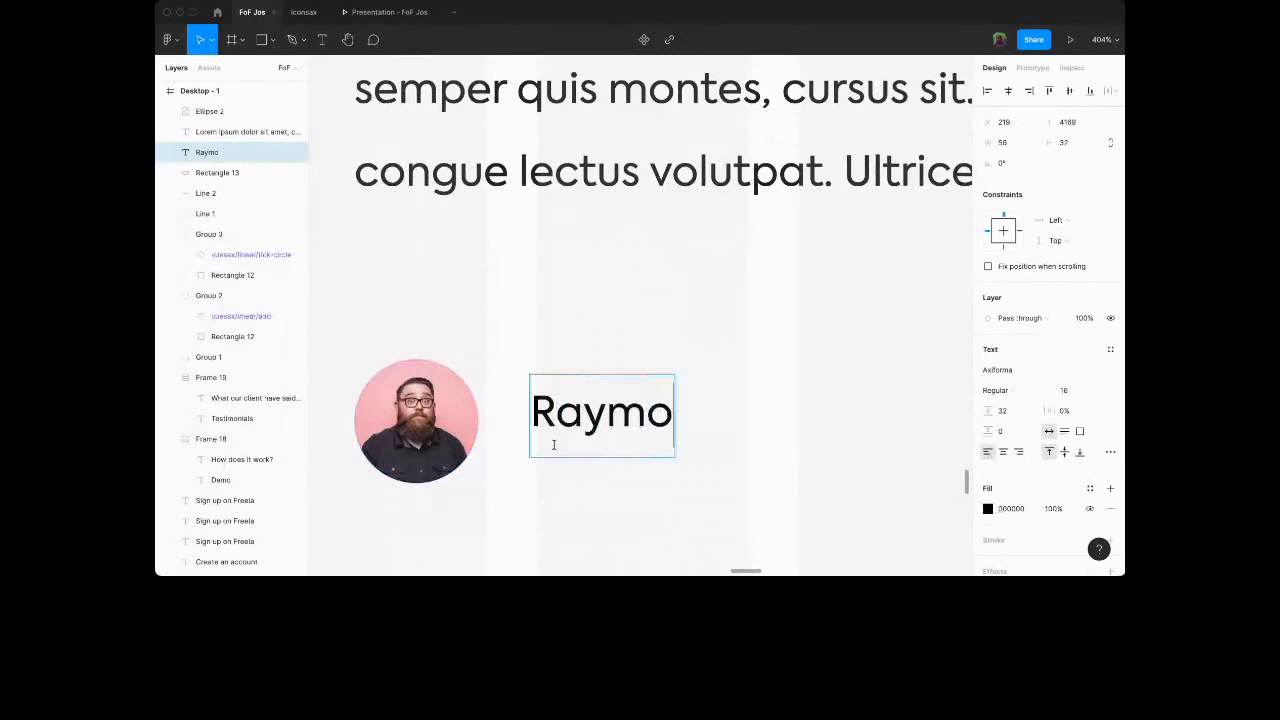
{"action": "type", "text": "nd Reddington"}
{"action": "key", "text": "Escape"}
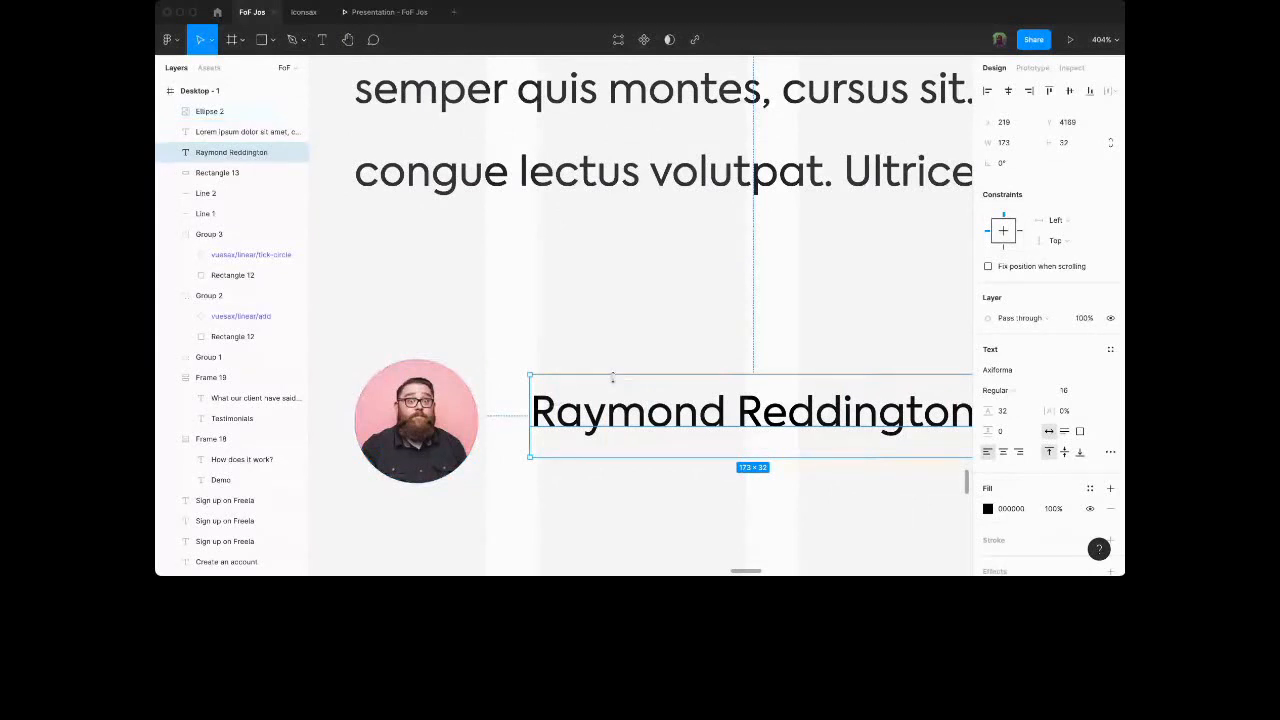
{"action": "scroll", "coordinate": [901, 464], "scroll_direction": "right", "scroll_amount": 2}
{"action": "scroll", "coordinate": [901, 464], "scroll_direction": "right", "scroll_amount": 2}
{"action": "left_click_drag", "start_coordinate": [680, 409], "coordinate": [645, 478]}
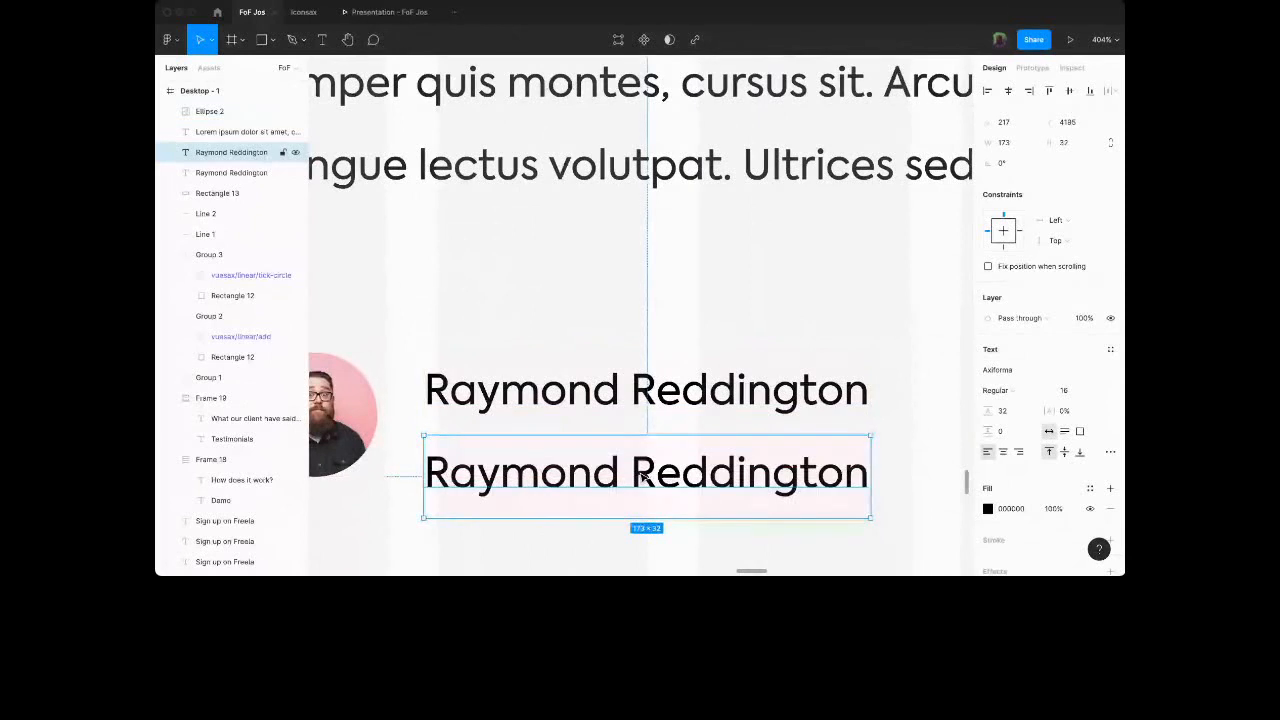
Set the client name's colour to 262626 and change the duplicate below it to "CEO, Blacklist Corp." in ADADAD.
{"action": "left_click", "coordinate": [774, 423]}
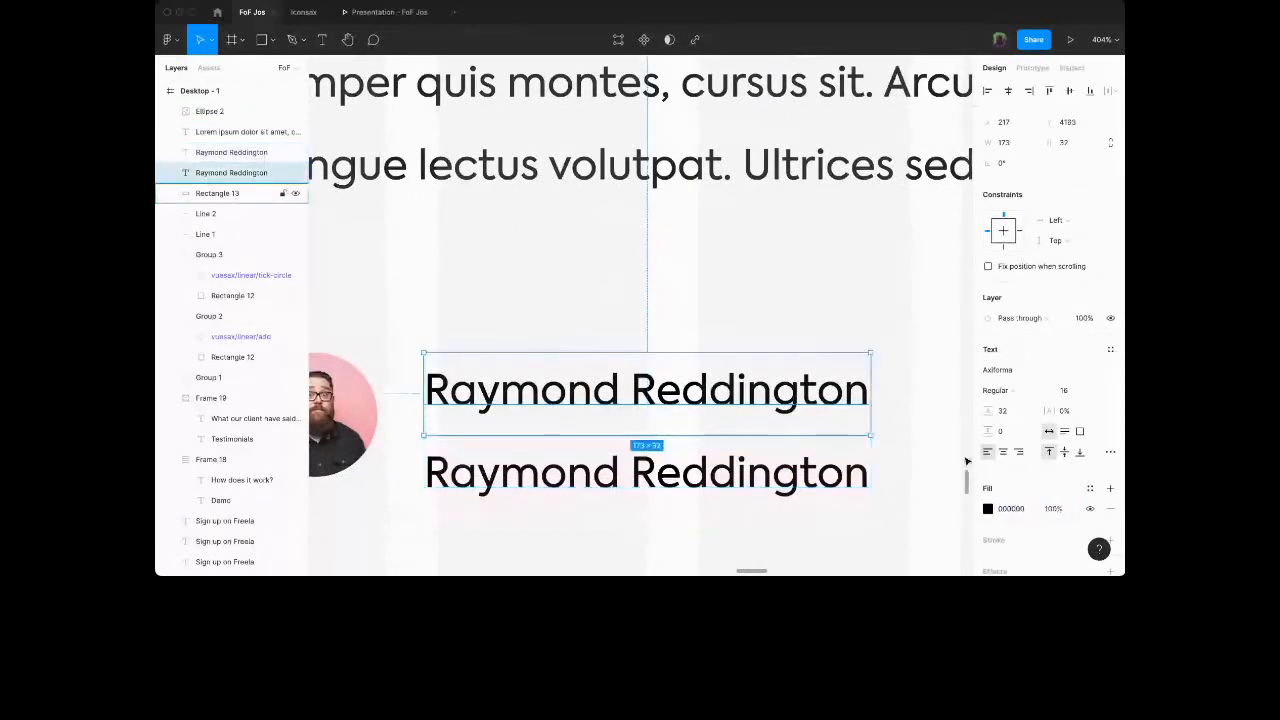
{"action": "left_click", "coordinate": [1003, 509]}
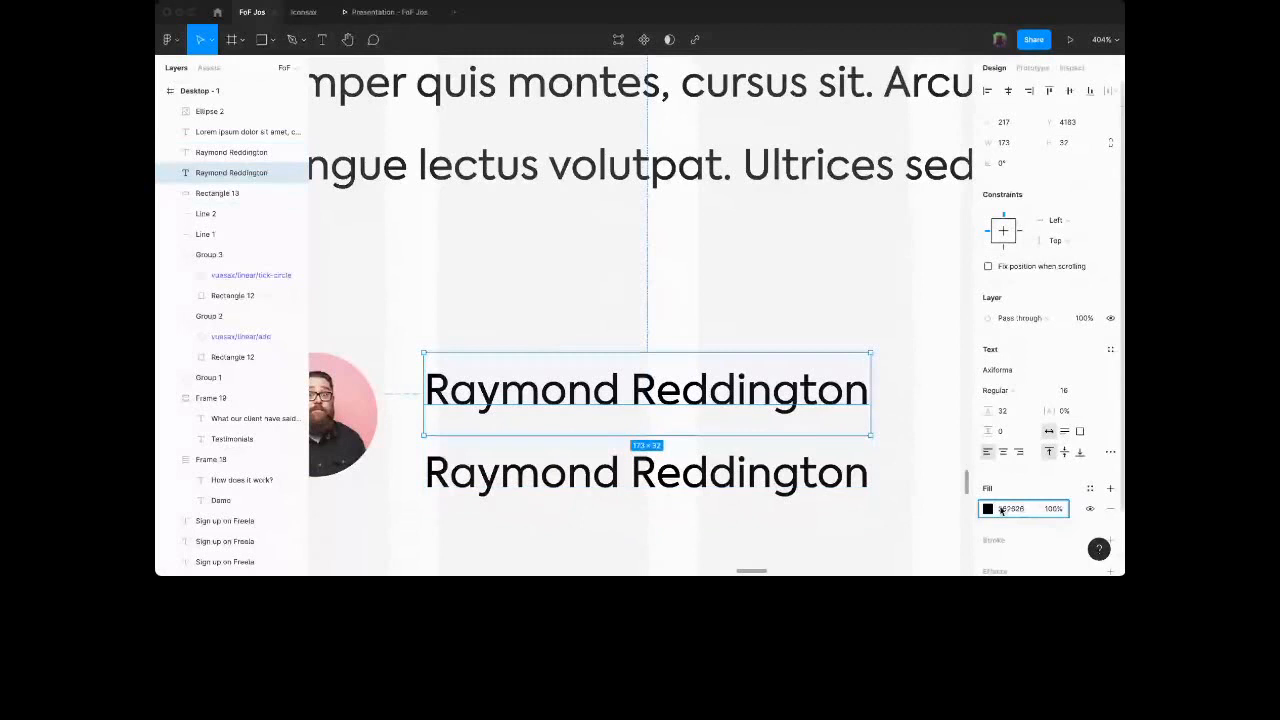
{"action": "left_click", "coordinate": [668, 478]}
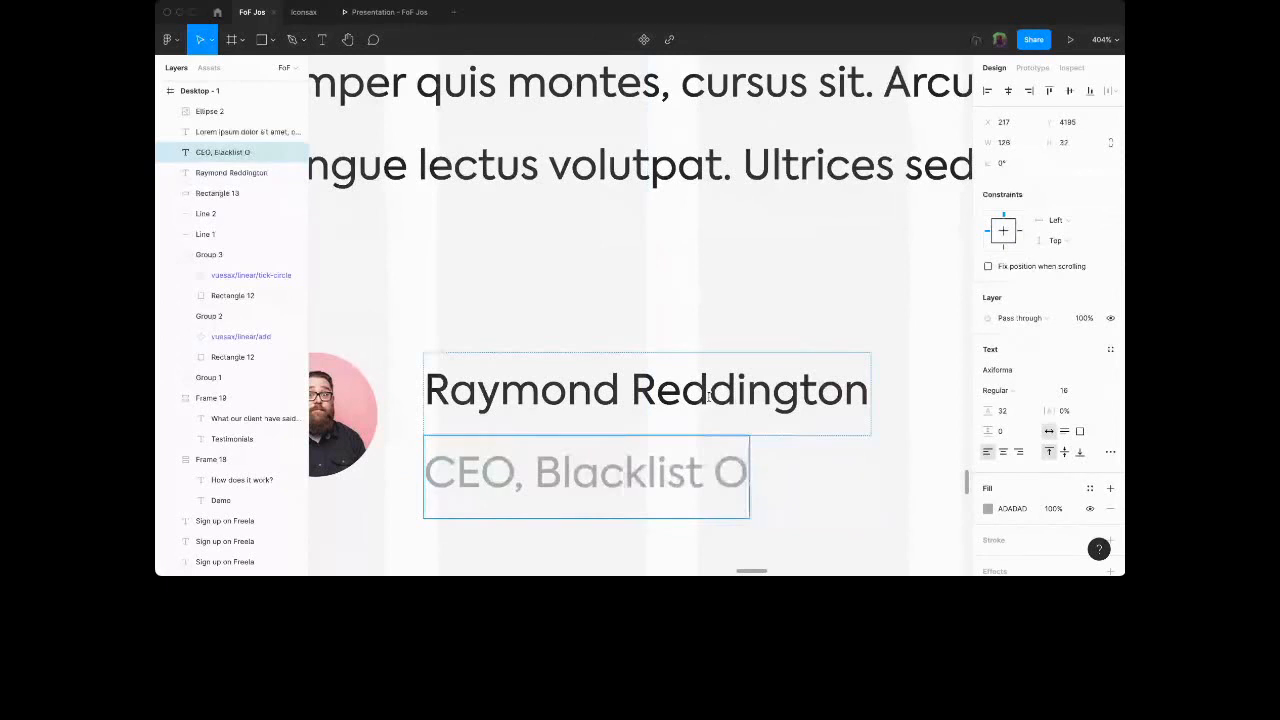
{"action": "key", "text": "BackSpace"}
{"action": "type", "text": "Corp."}
{"action": "key", "text": "Escape"}
Centre the client's name and job title vertically on the avatar and wrap these client details in auto layout.
{"action": "left_click", "coordinate": [709, 397], "text": "shift"}
{"action": "left_click_drag", "start_coordinate": [569, 474], "coordinate": [570, 453]}
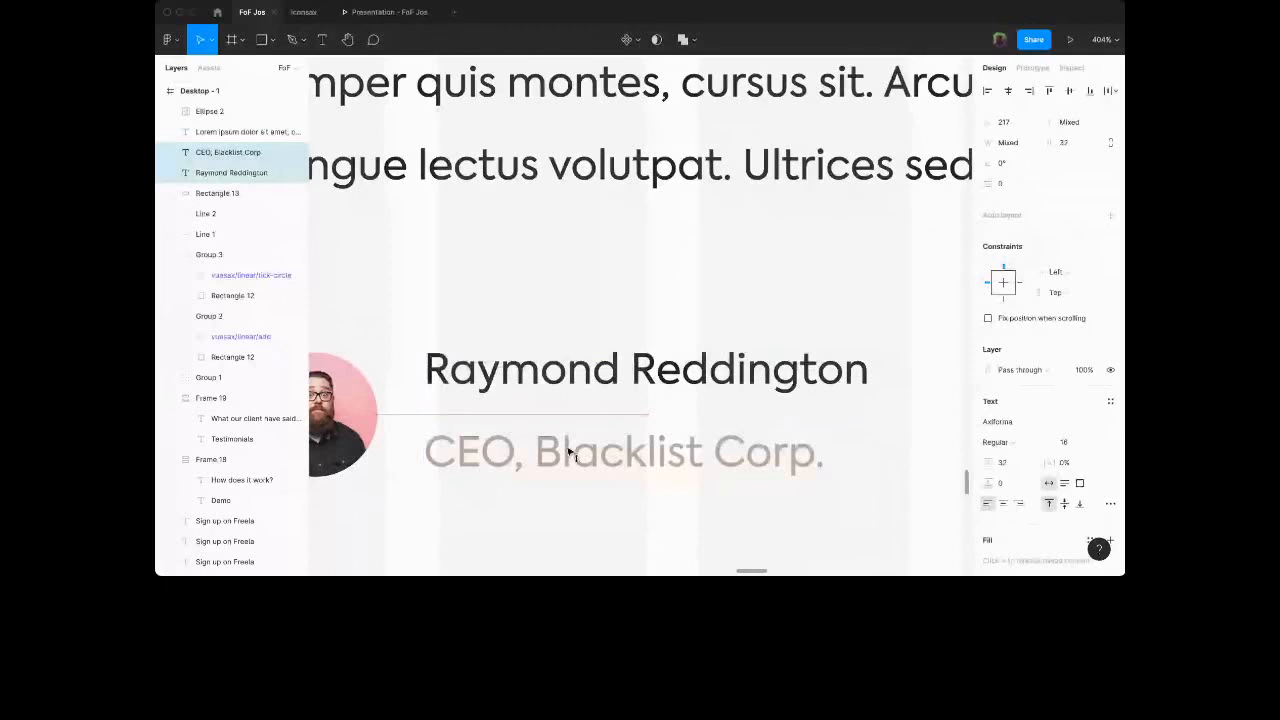
{"action": "key", "text": "shift+a"}
{"action": "scroll", "coordinate": [568, 455], "scroll_direction": "down", "scroll_amount": 10}
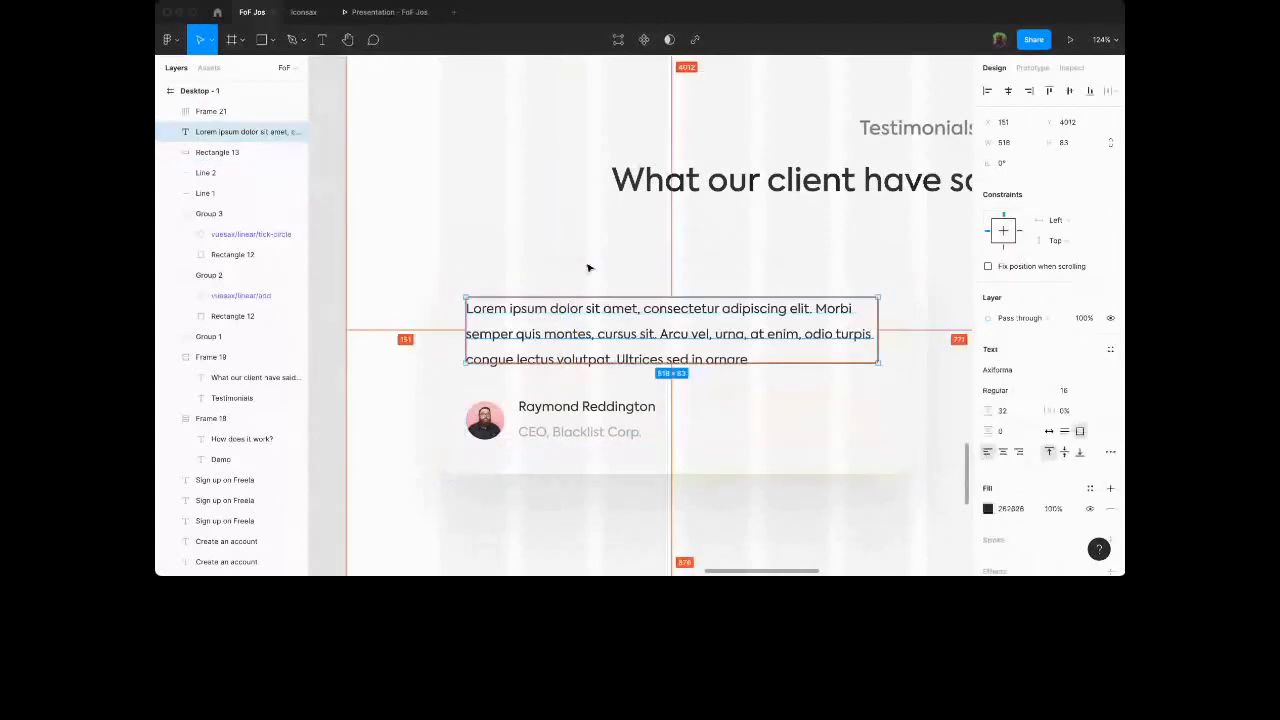
Check the spacing around the client details, combine them with the quote in auto layout, and shorten the card to 267 high.
{"action": "left_click", "coordinate": [613, 433]}
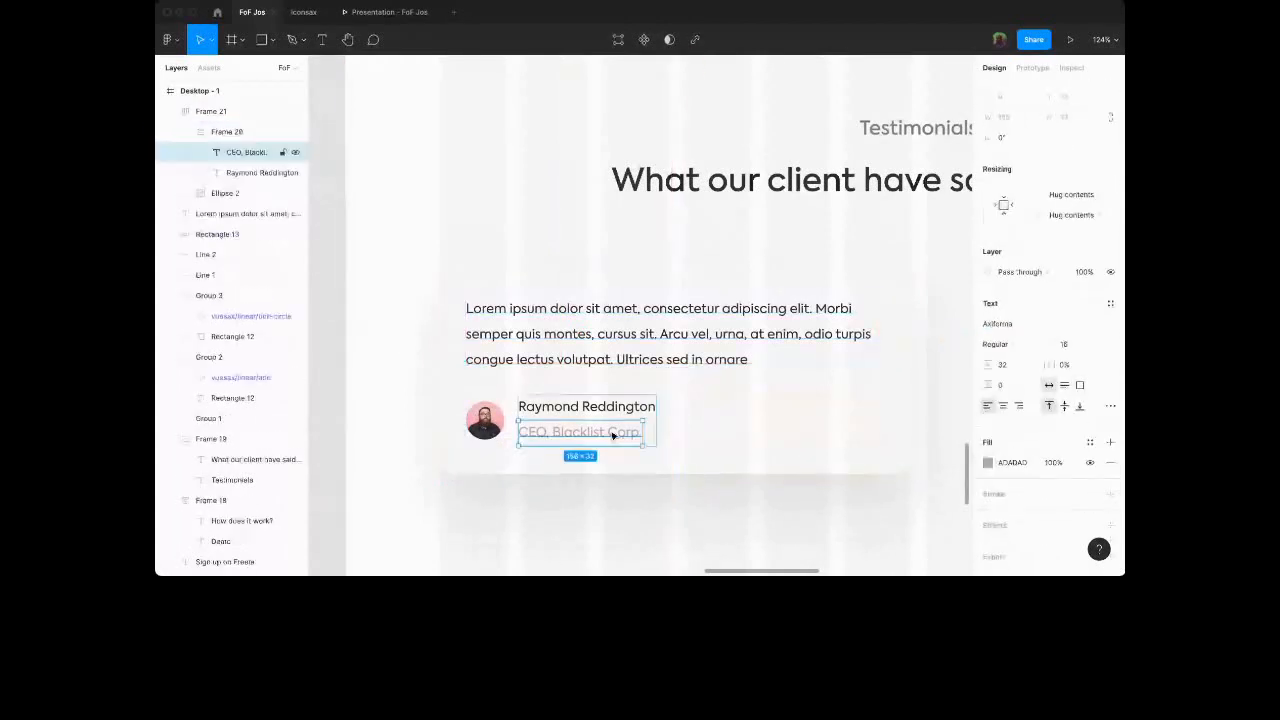
{"action": "left_click", "coordinate": [630, 411]}
{"action": "left_click", "coordinate": [657, 440]}
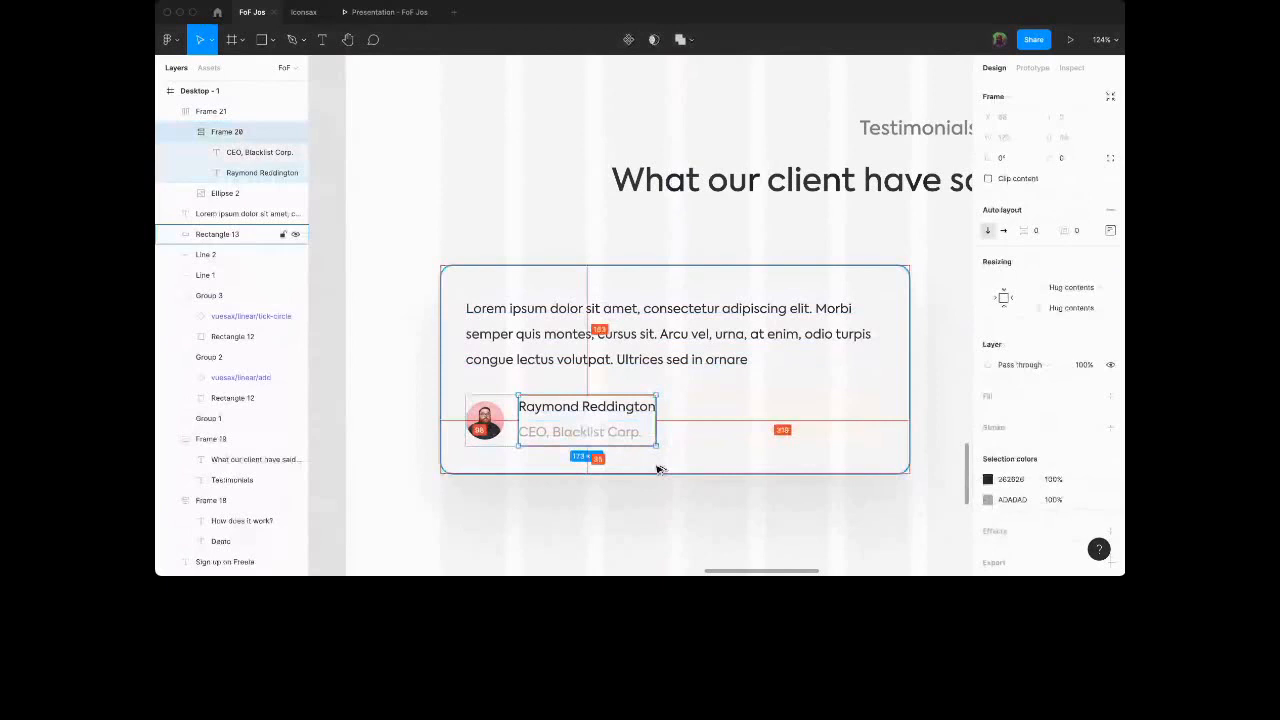
{"action": "left_click", "coordinate": [658, 468]}
{"action": "scroll", "coordinate": [600, 460], "scroll_direction": "up", "scroll_amount": 10}
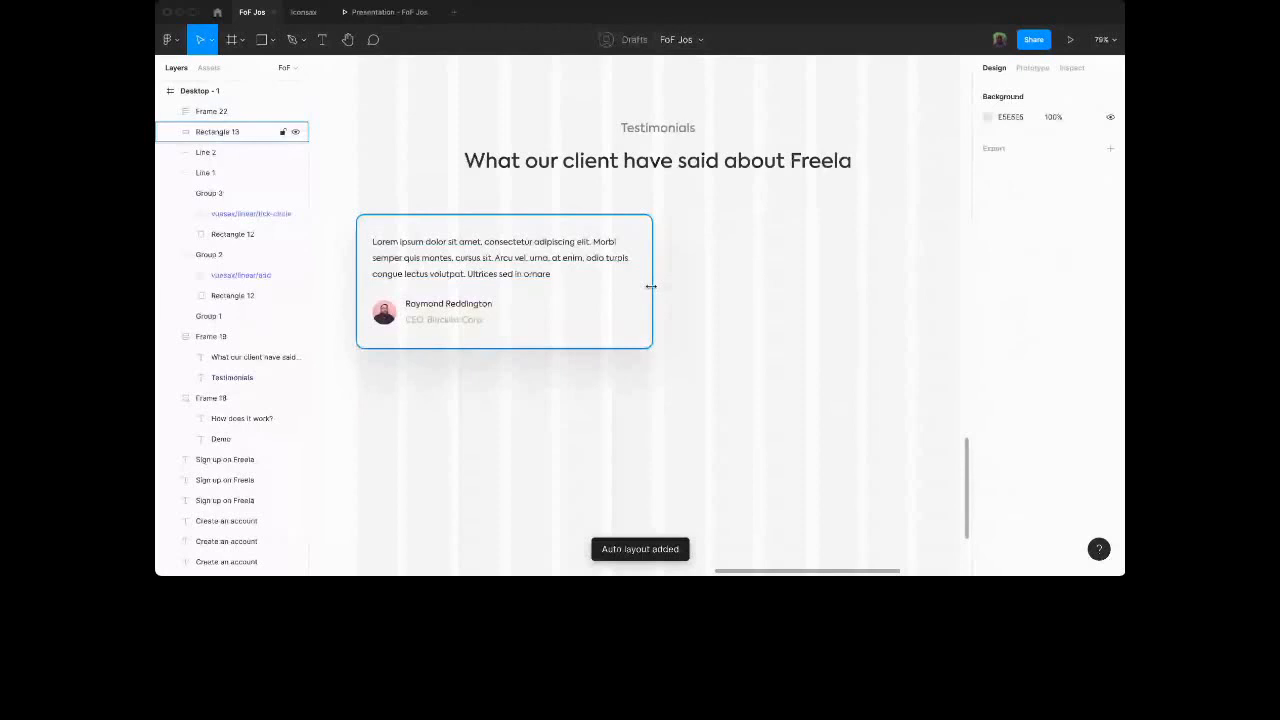
Duplicate the complete testimonial card to the right of the first one, leaving a 20 px gap.
{"action": "left_click_drag", "start_coordinate": [651, 287], "coordinate": [490, 287]}
{"action": "left_click_drag", "start_coordinate": [485, 284], "coordinate": [791, 287]}
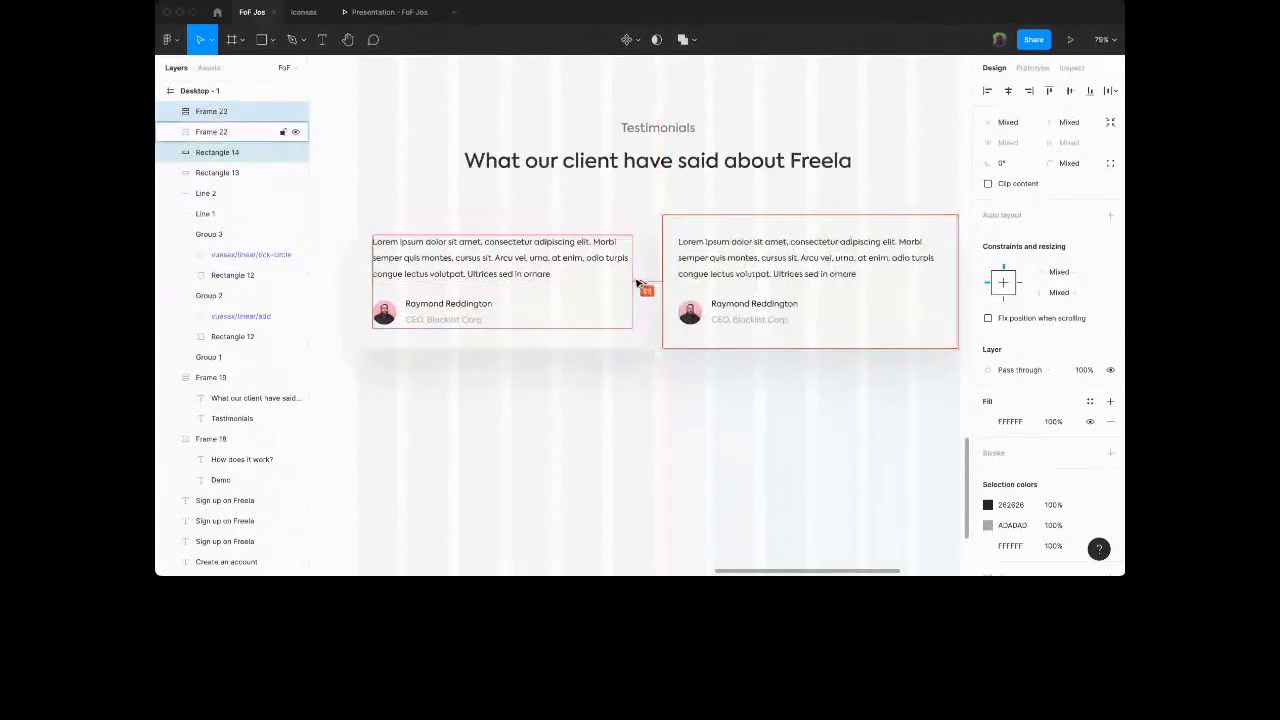
{"action": "left_click", "coordinate": [643, 305]}
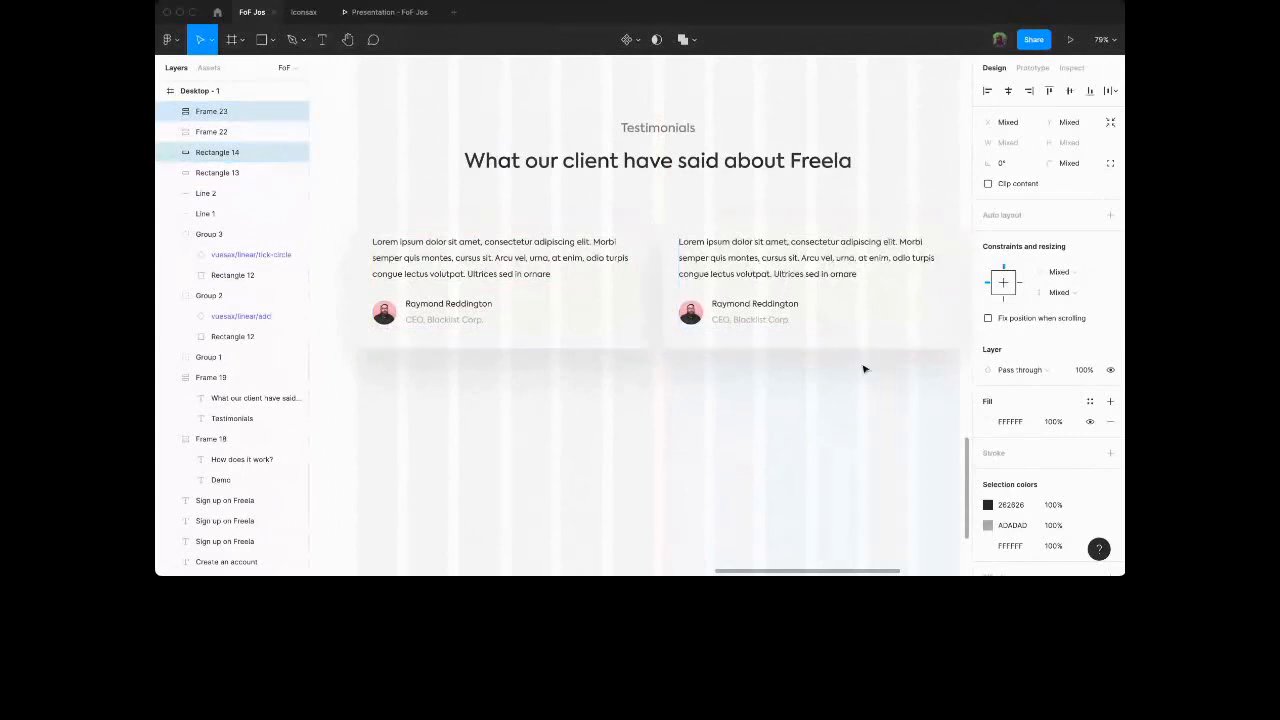
Remove the second card's drop shadow and give the card a light grey fill.
{"action": "left_click", "coordinate": [932, 344]}
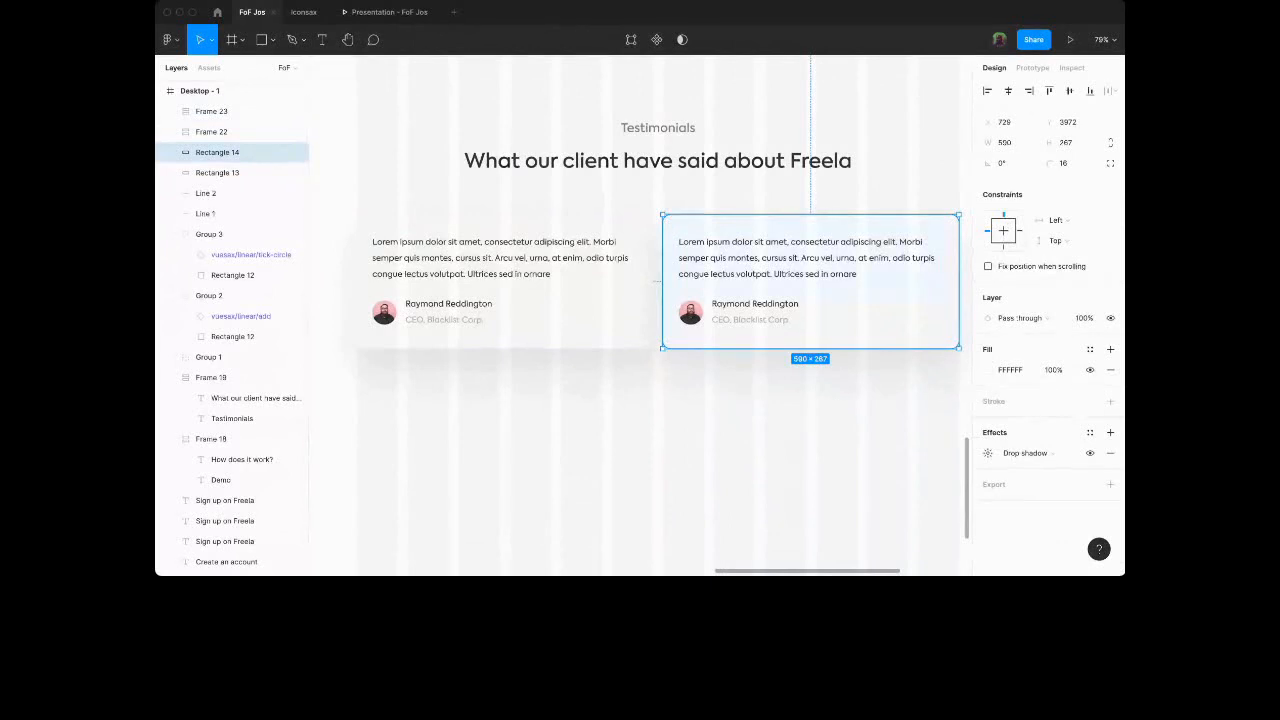
{"action": "left_click", "coordinate": [1113, 454]}
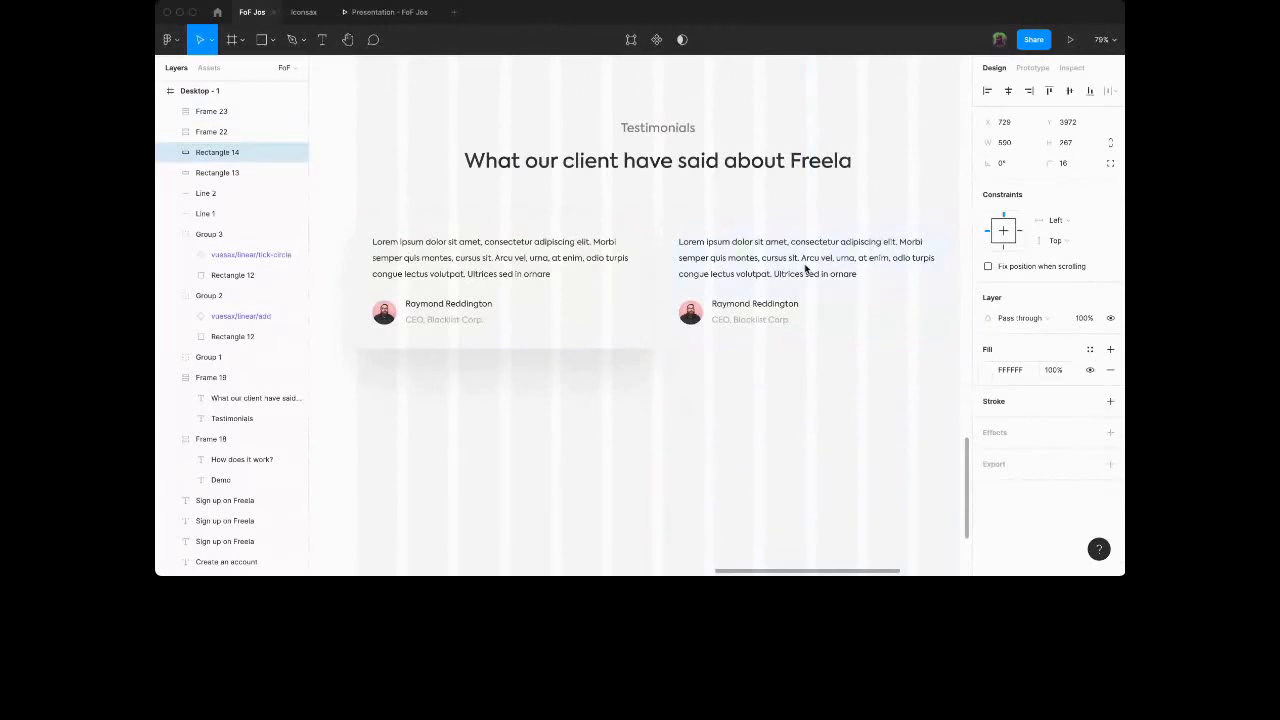
{"action": "key", "text": "i"}
{"action": "left_click_drag", "start_coordinate": [806, 269], "coordinate": [806, 268]}
{"action": "left_click", "coordinate": [960, 244]}
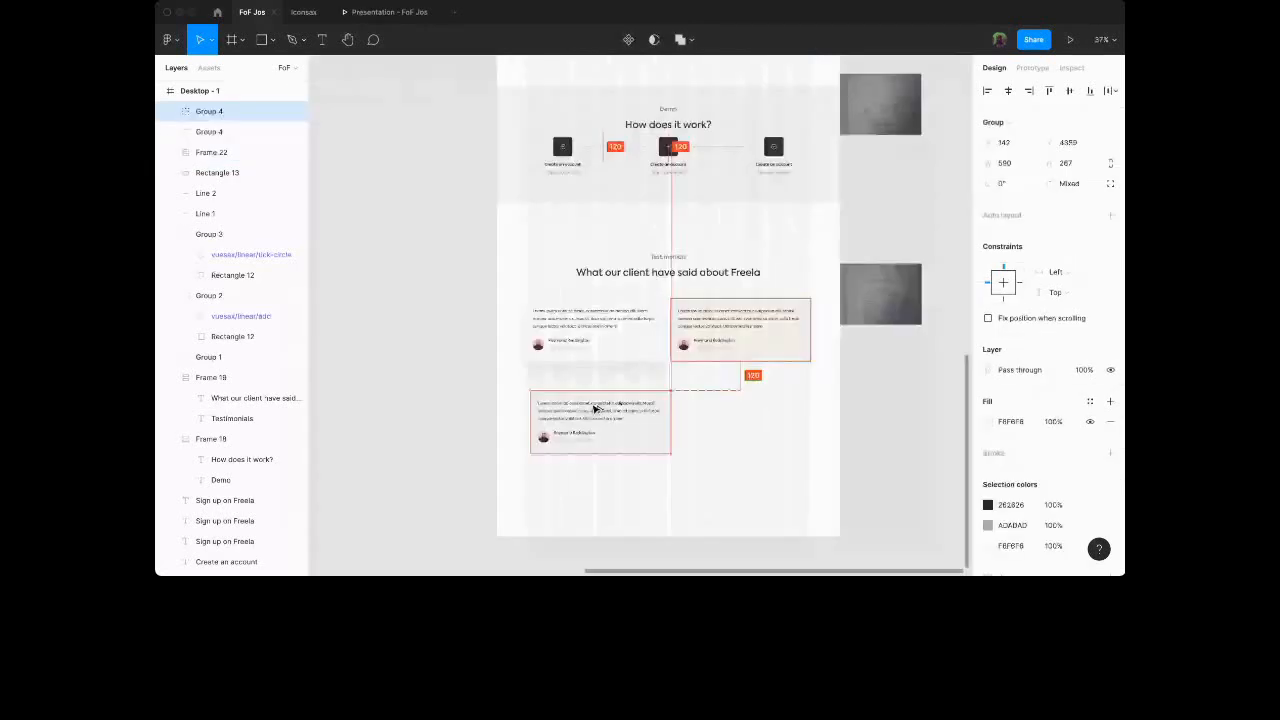
Place a grouped duplicate of the grey card below the first card, aligned with it and leaving a 20 px vertical gap.
{"action": "left_click_drag", "start_coordinate": [596, 406], "coordinate": [591, 403]}
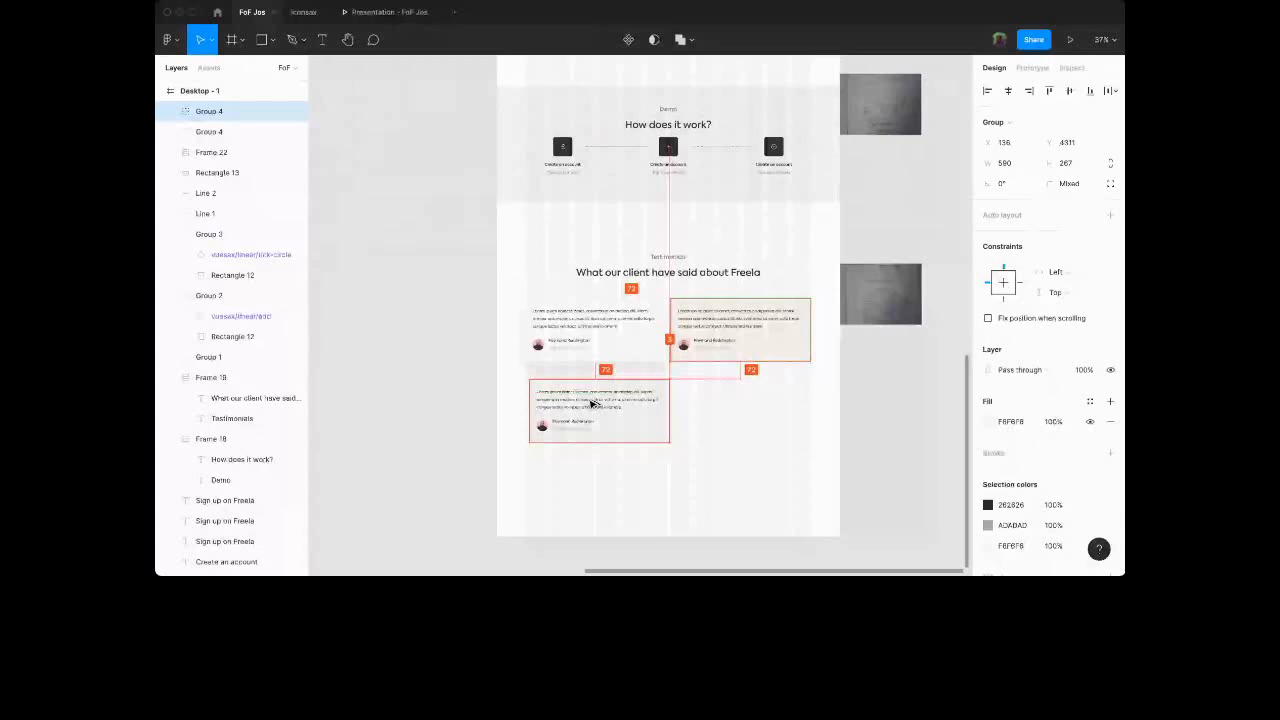
{"action": "left_click_drag", "start_coordinate": [592, 404], "coordinate": [588, 392]}
{"action": "left_click", "coordinate": [700, 331]}
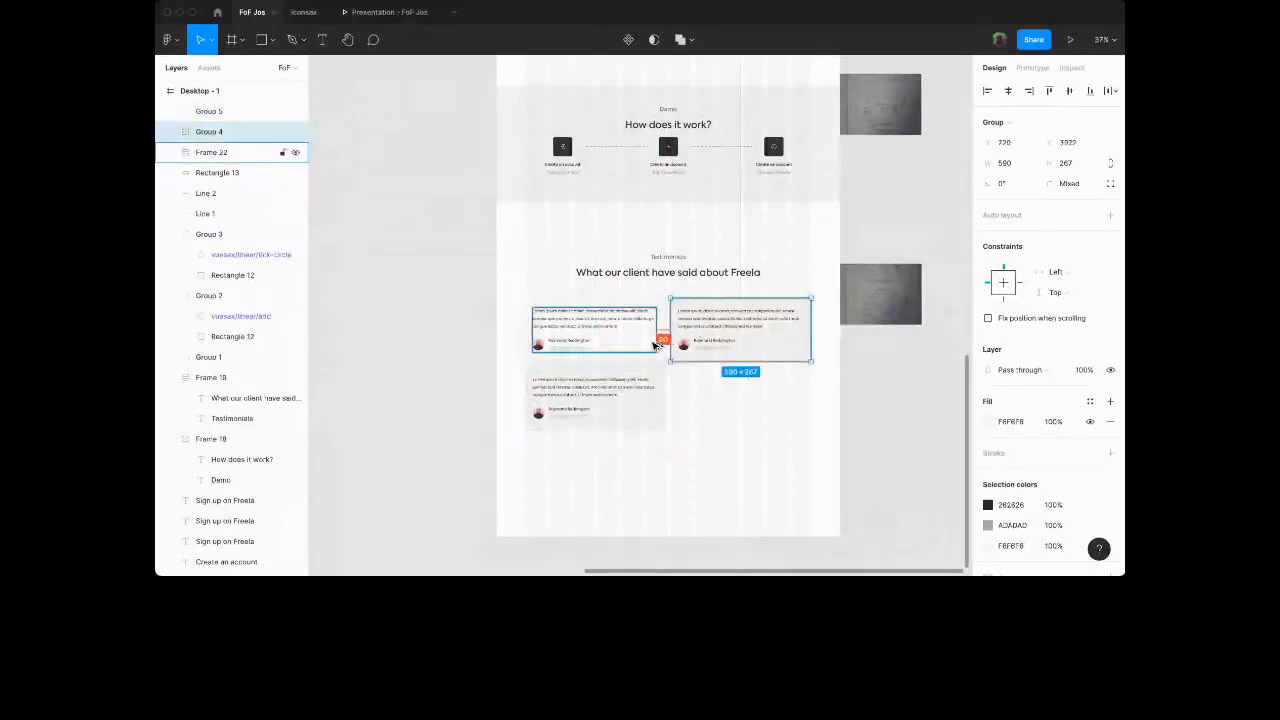
Duplicate the lower grey card to its right to complete the second row, and give the page frame a very light grey background.
{"action": "left_click", "coordinate": [618, 395]}
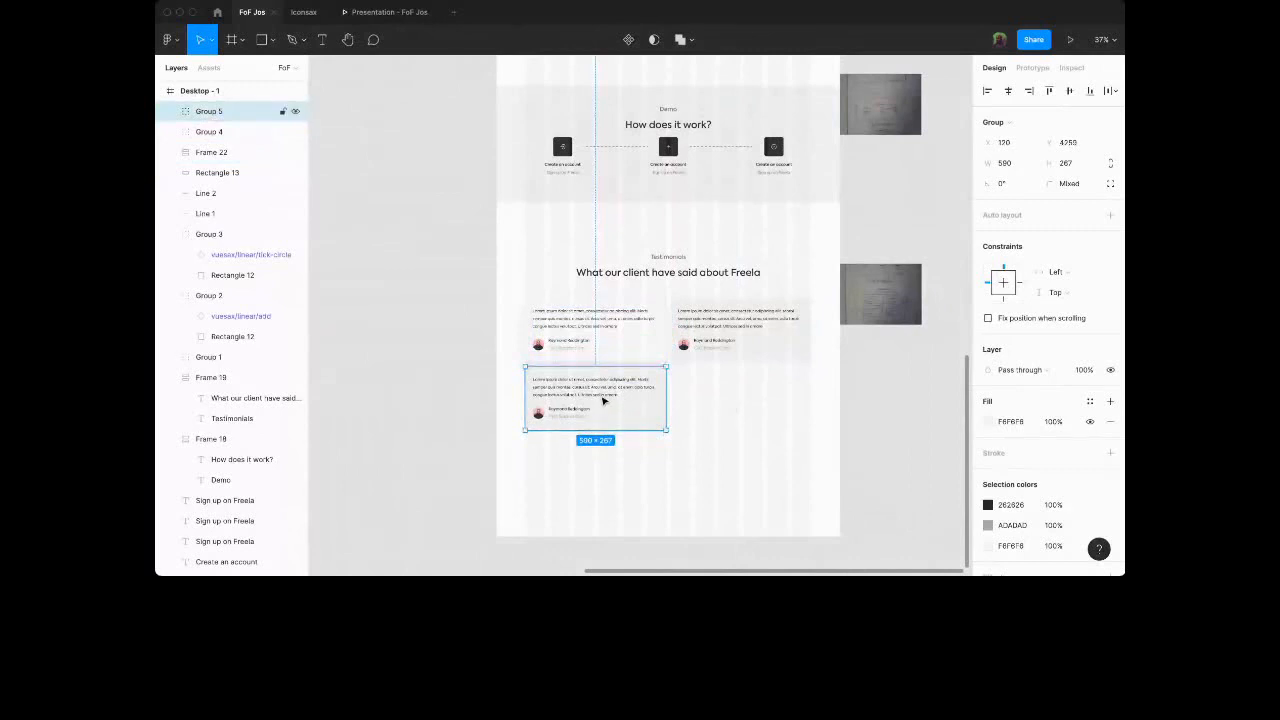
{"action": "left_click_drag", "start_coordinate": [588, 398], "coordinate": [733, 400]}
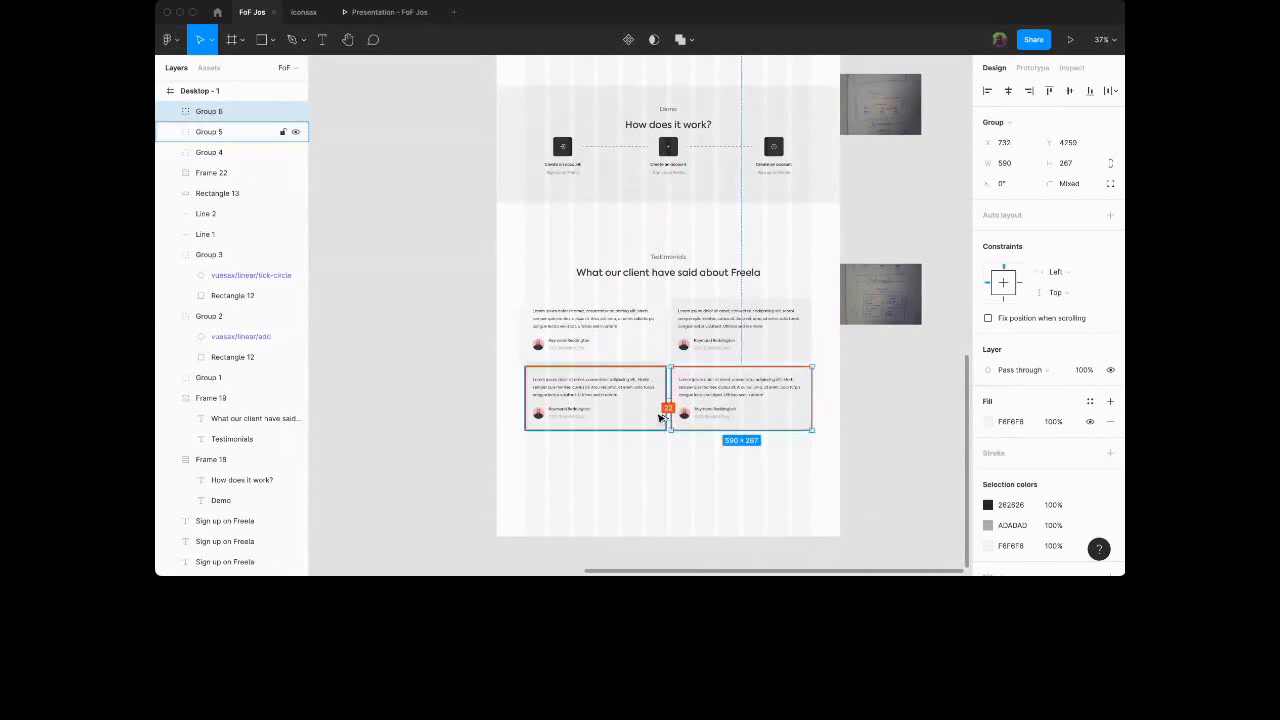
{"action": "left_click", "coordinate": [1011, 391]}
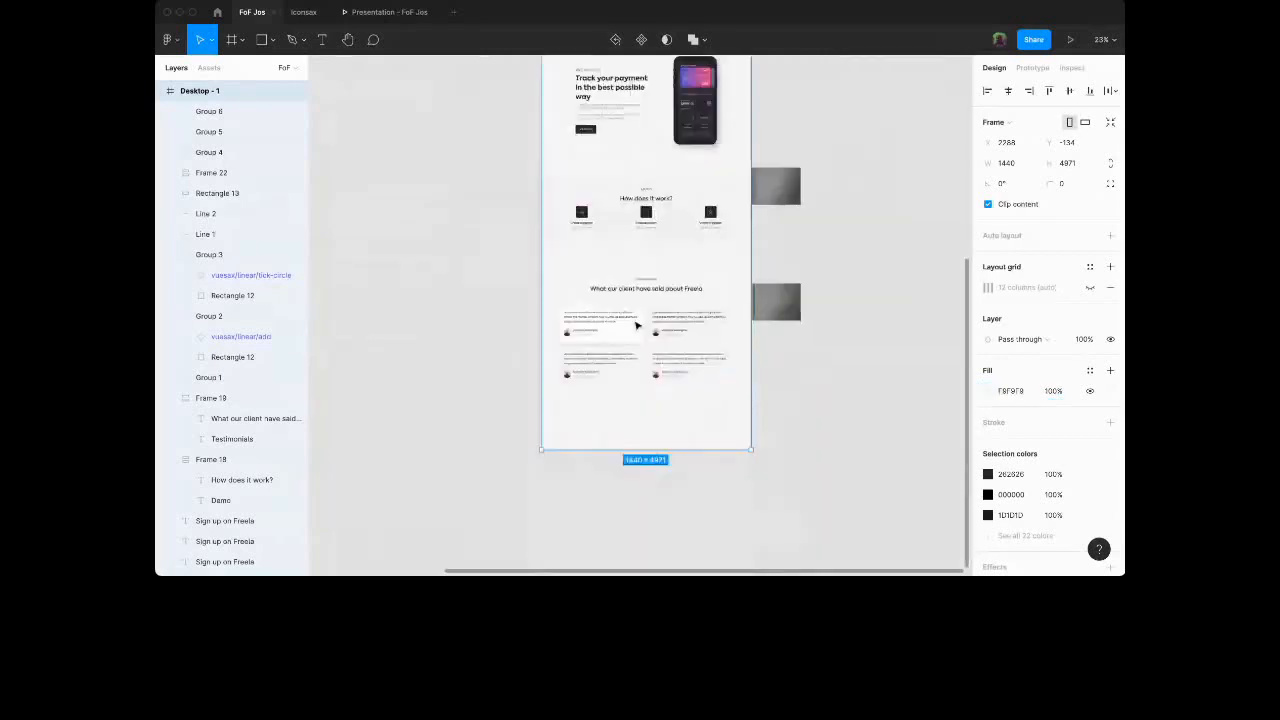
Add a new frame from the Dribbble shot preset beside the landing page.
{"action": "scroll", "coordinate": [637, 326], "scroll_direction": "down", "scroll_amount": 1}
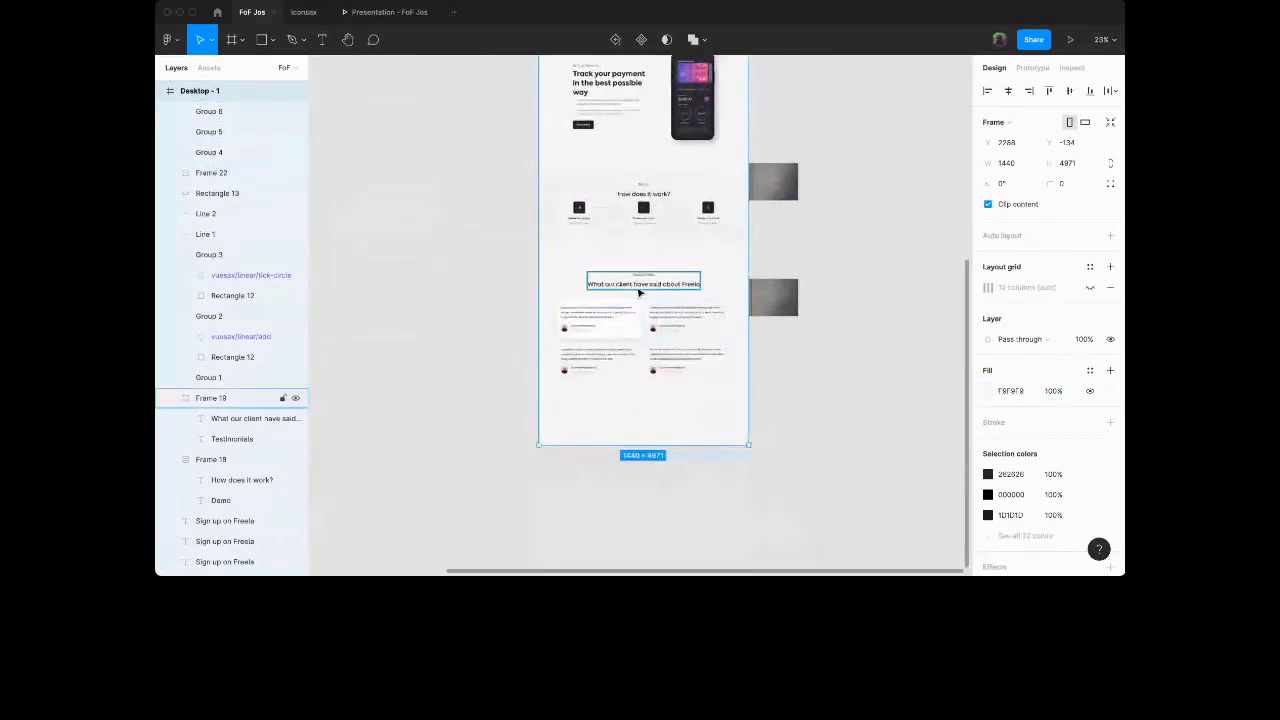
{"action": "scroll", "coordinate": [640, 292], "scroll_direction": "up", "scroll_amount": 3}
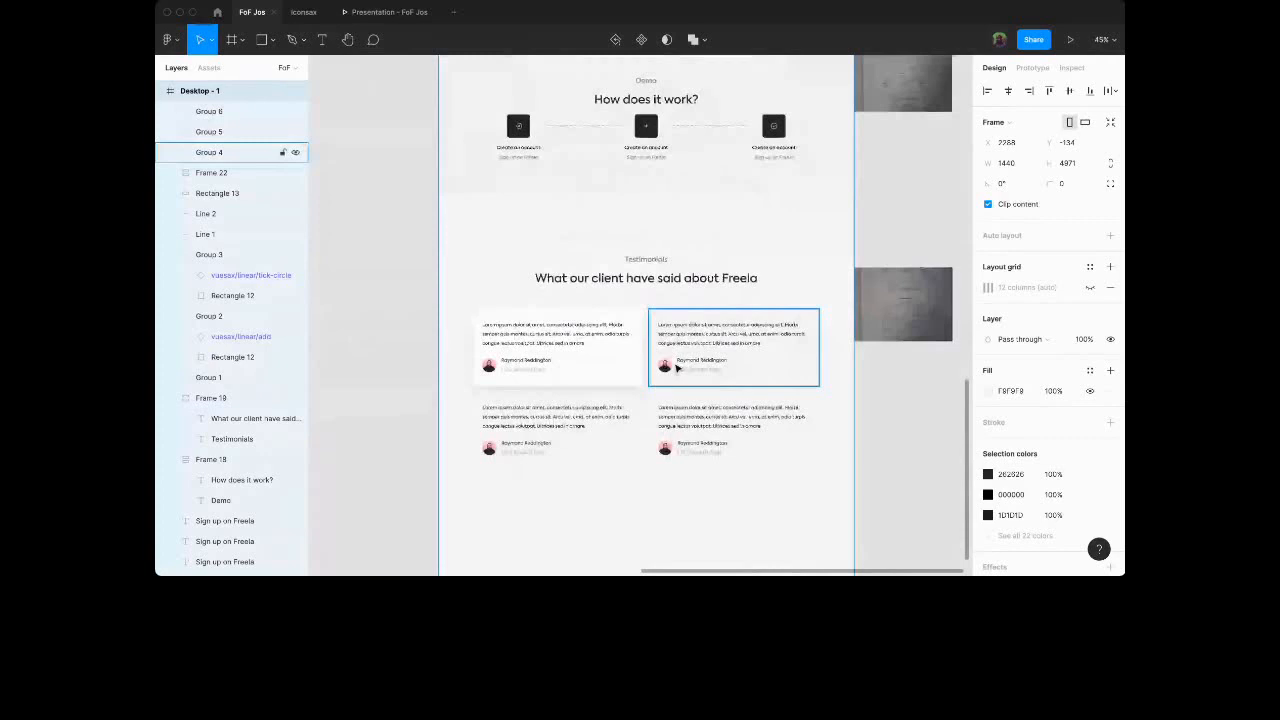
{"action": "scroll", "coordinate": [674, 380], "scroll_direction": "down", "scroll_amount": 5}
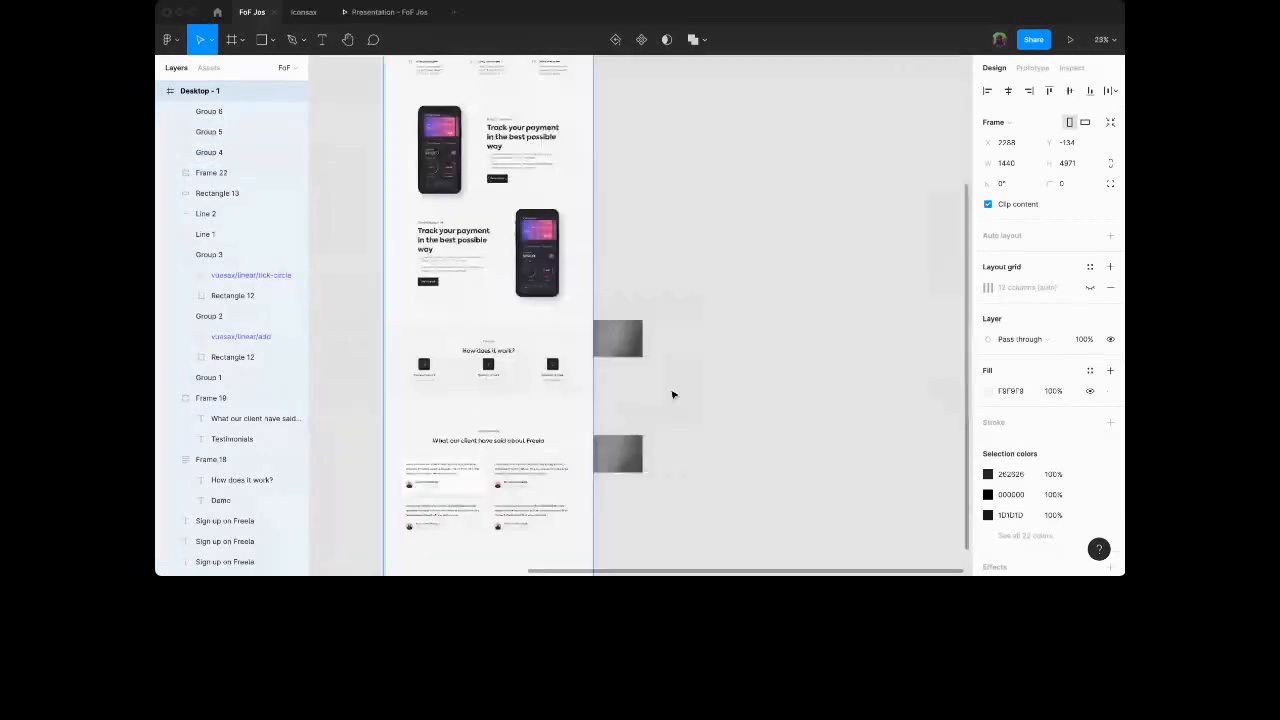
{"action": "scroll", "coordinate": [672, 394], "scroll_direction": "up", "scroll_amount": 5}
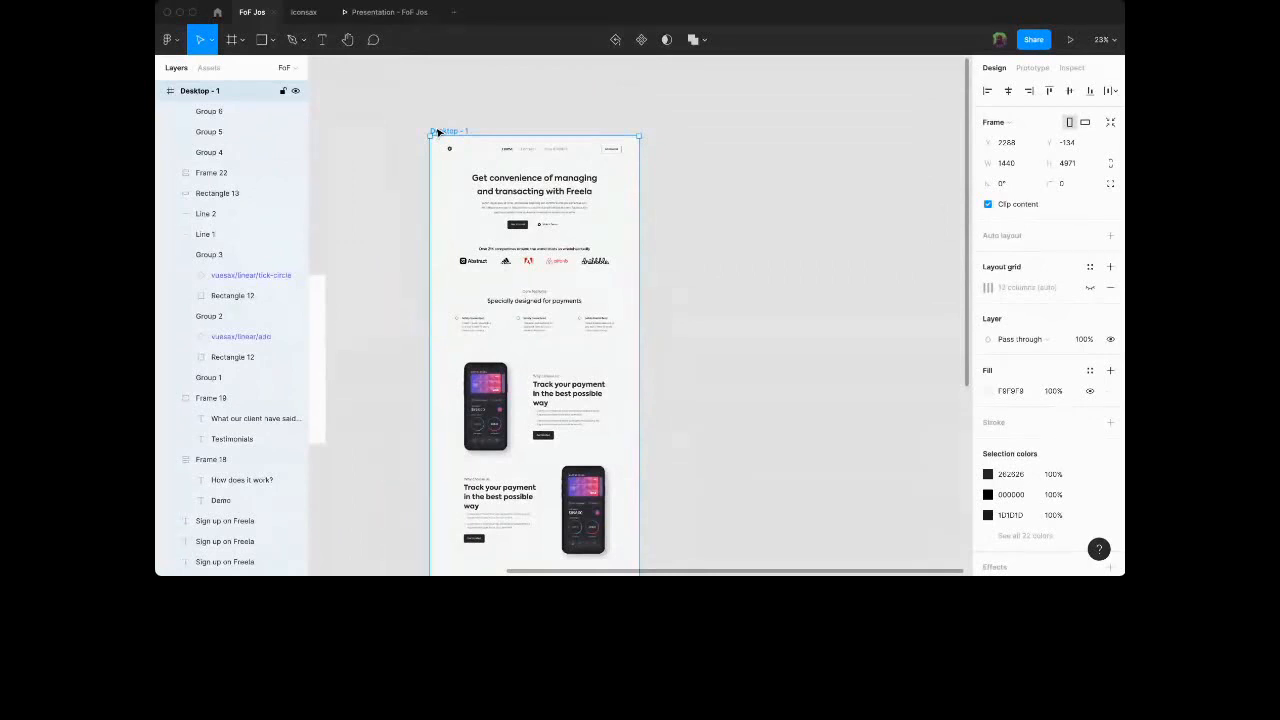
{"action": "left_click", "coordinate": [699, 215]}
{"action": "scroll", "coordinate": [699, 215], "scroll_direction": "right", "scroll_amount": 3}
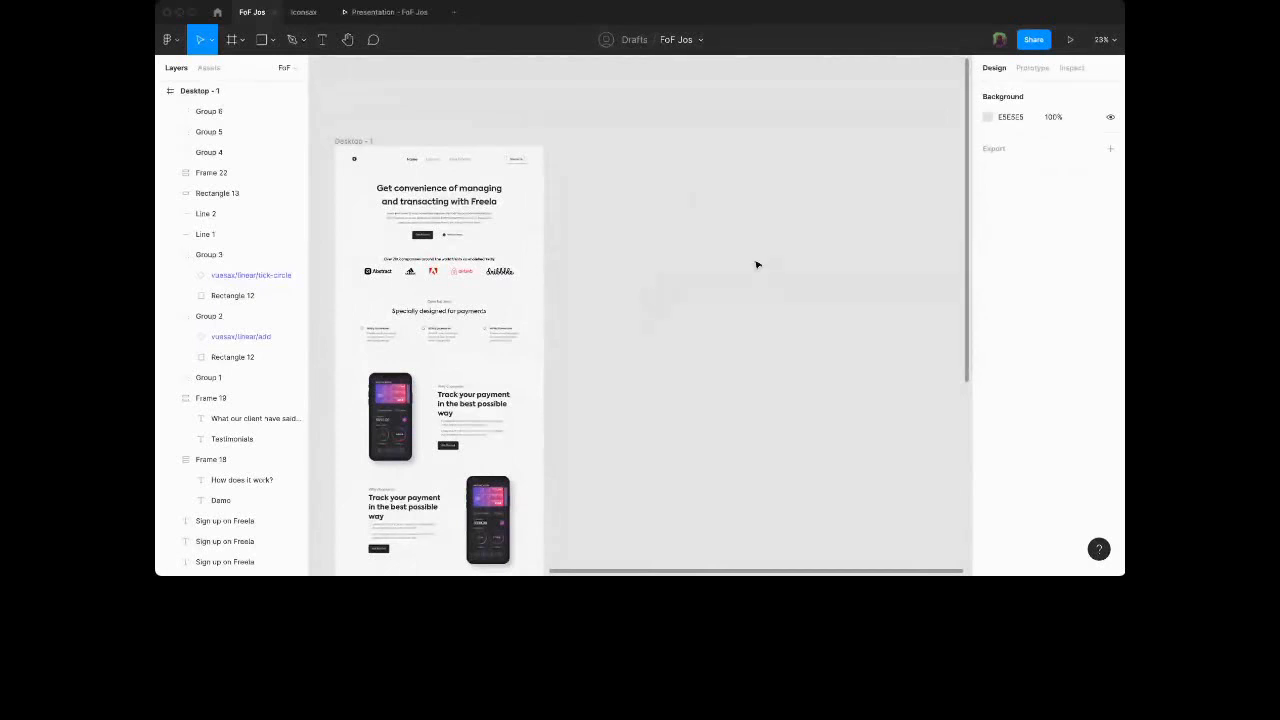
{"action": "key", "text": "f"}
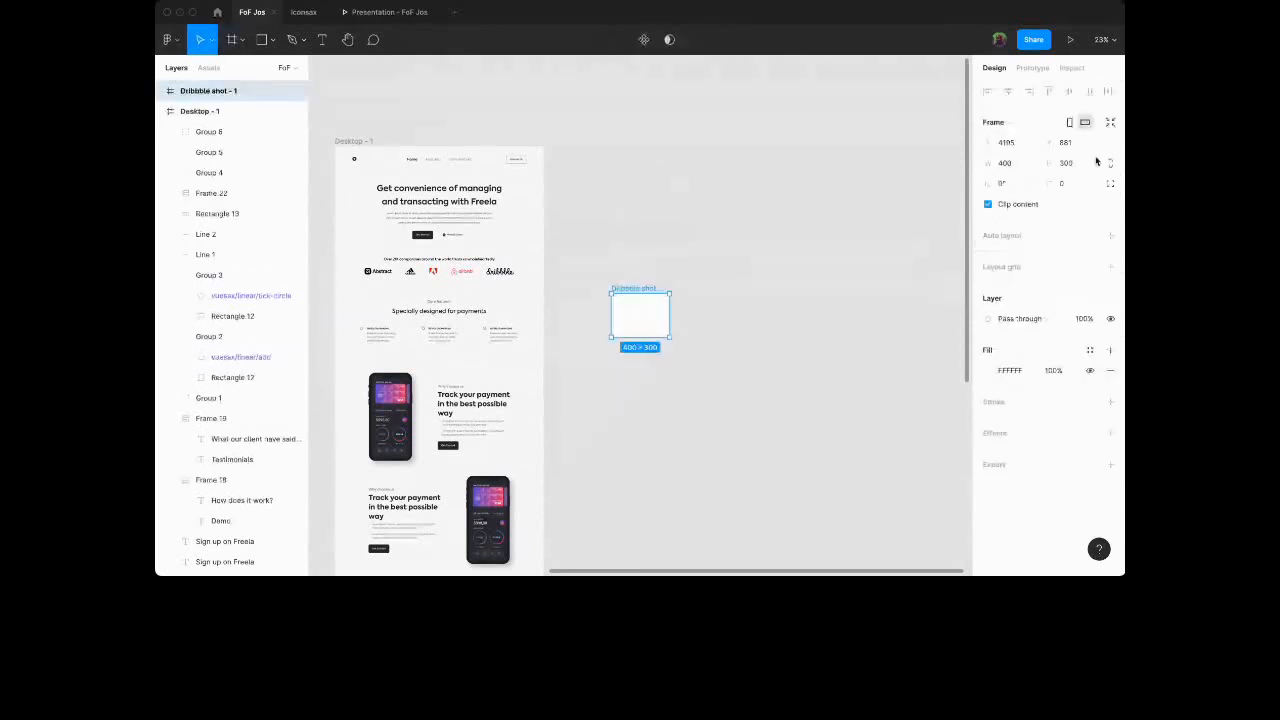
Set the Dribbble shot frame's size to 1200 × 900.
{"action": "left_click", "coordinate": [1024, 168]}
{"action": "type", "text": "1200"}
{"action": "left_click", "coordinate": [1074, 168]}
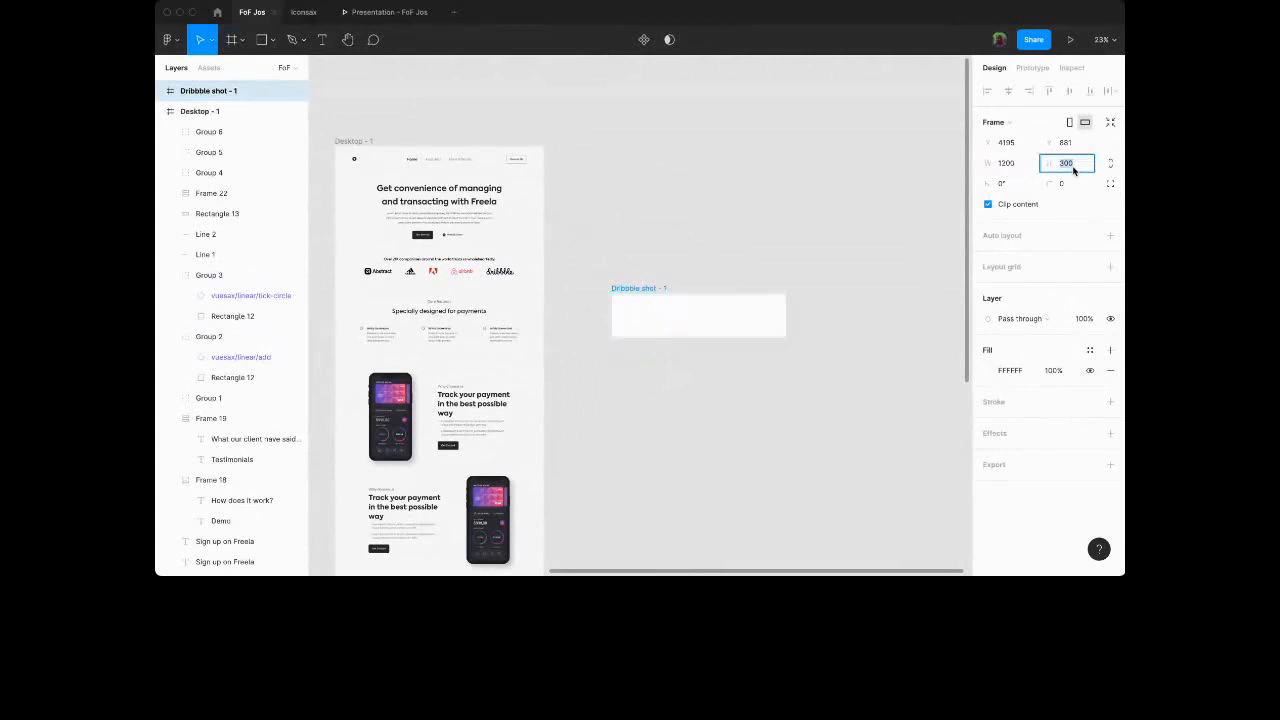
{"action": "type", "text": "3008"}
{"action": "key", "text": "Return"}
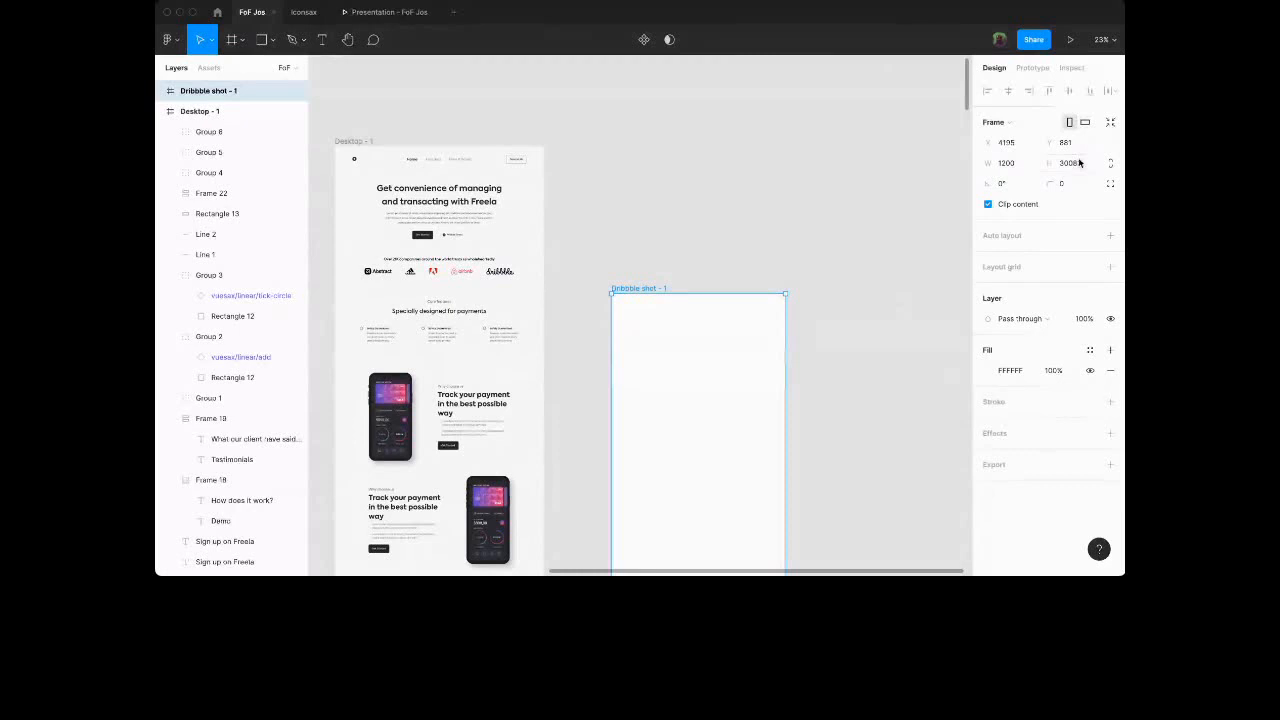
{"action": "left_click", "coordinate": [1079, 163]}
{"action": "type", "text": "900"}
{"action": "key", "text": "Return"}
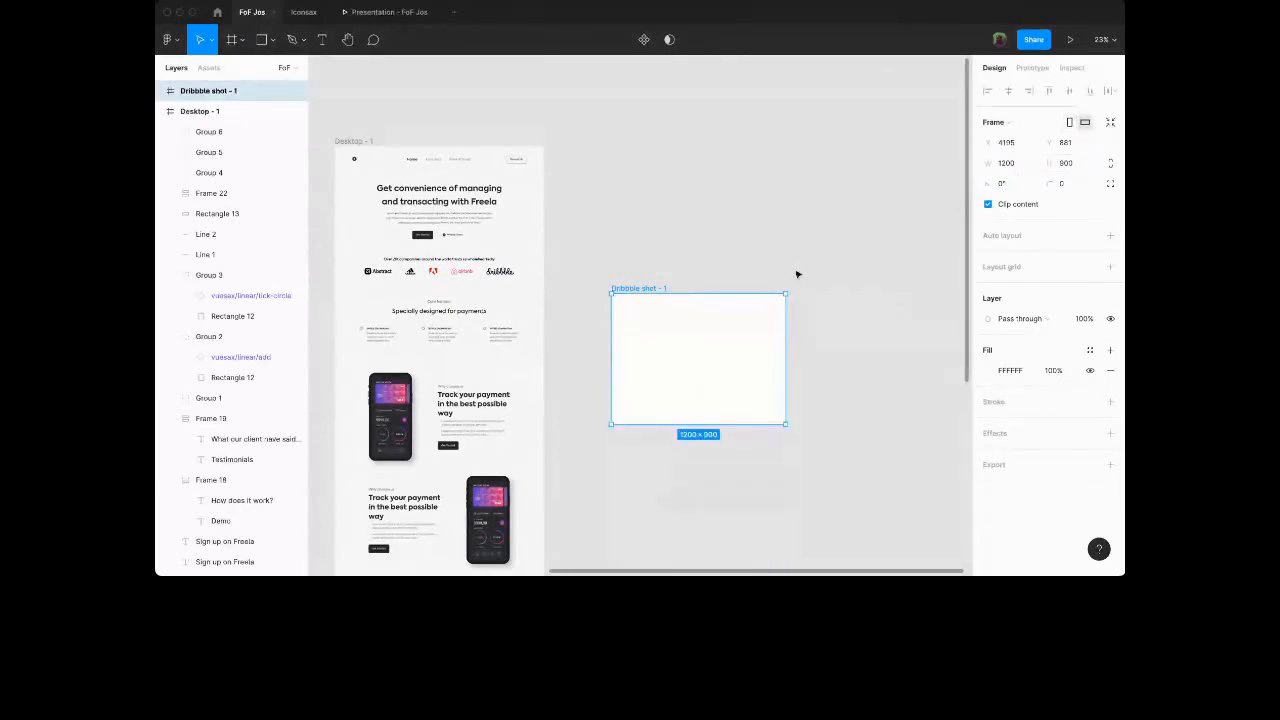
Rename the landing page frame as Freela.
{"action": "scroll", "coordinate": [815, 323], "scroll_direction": "down", "scroll_amount": 1}
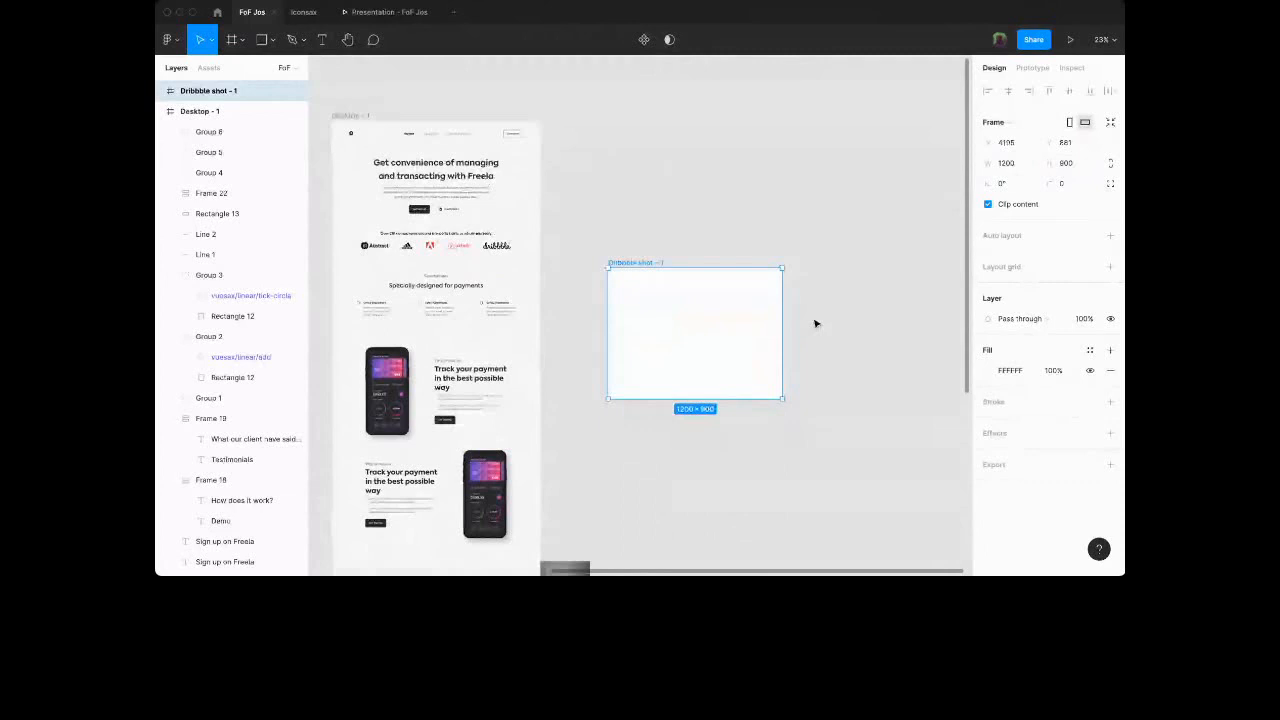
{"action": "scroll", "coordinate": [670, 309], "scroll_direction": "down", "scroll_amount": 2}
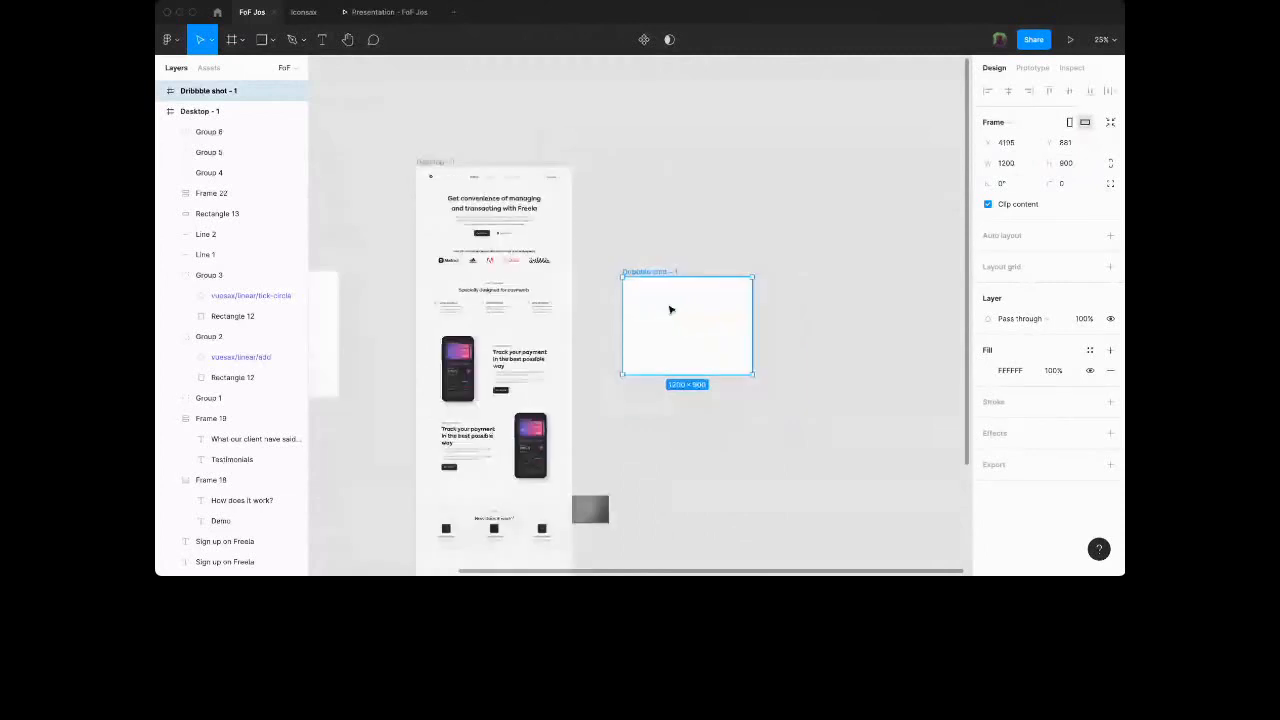
{"action": "scroll", "coordinate": [672, 310], "scroll_direction": "left", "scroll_amount": 1}
{"action": "left_click", "coordinate": [535, 191]}
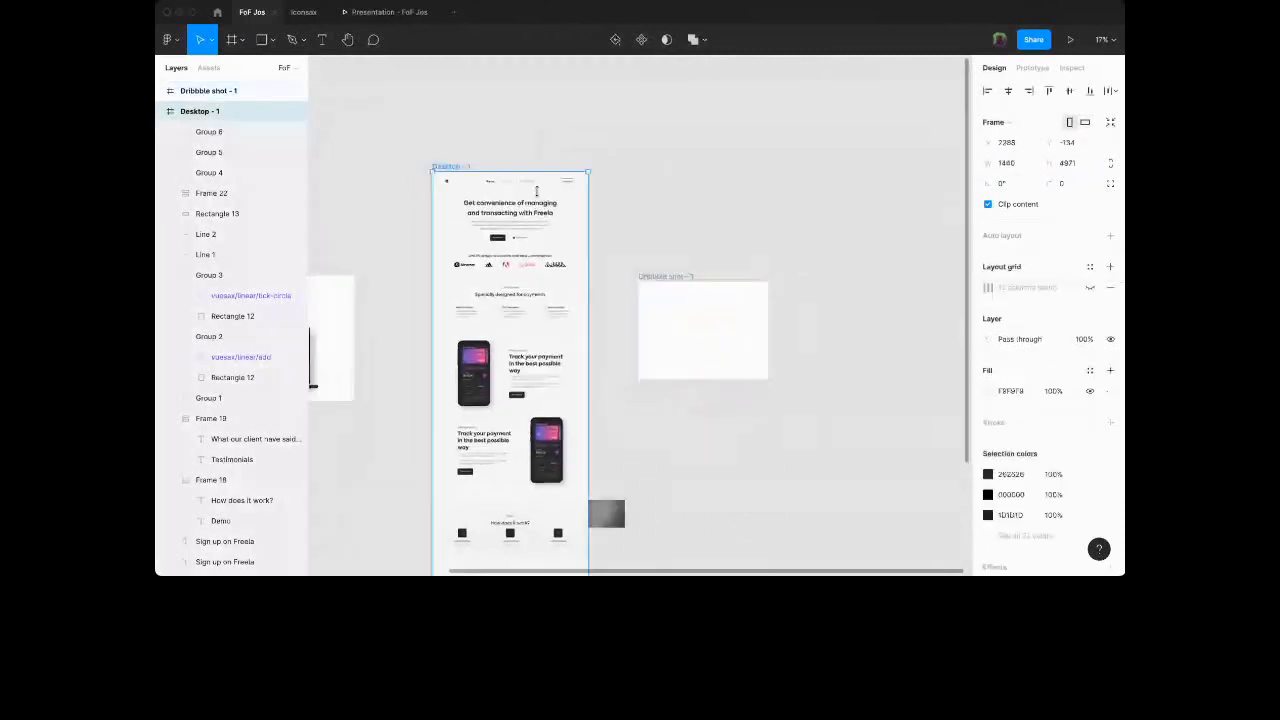
{"action": "left_click", "coordinate": [163, 113]}
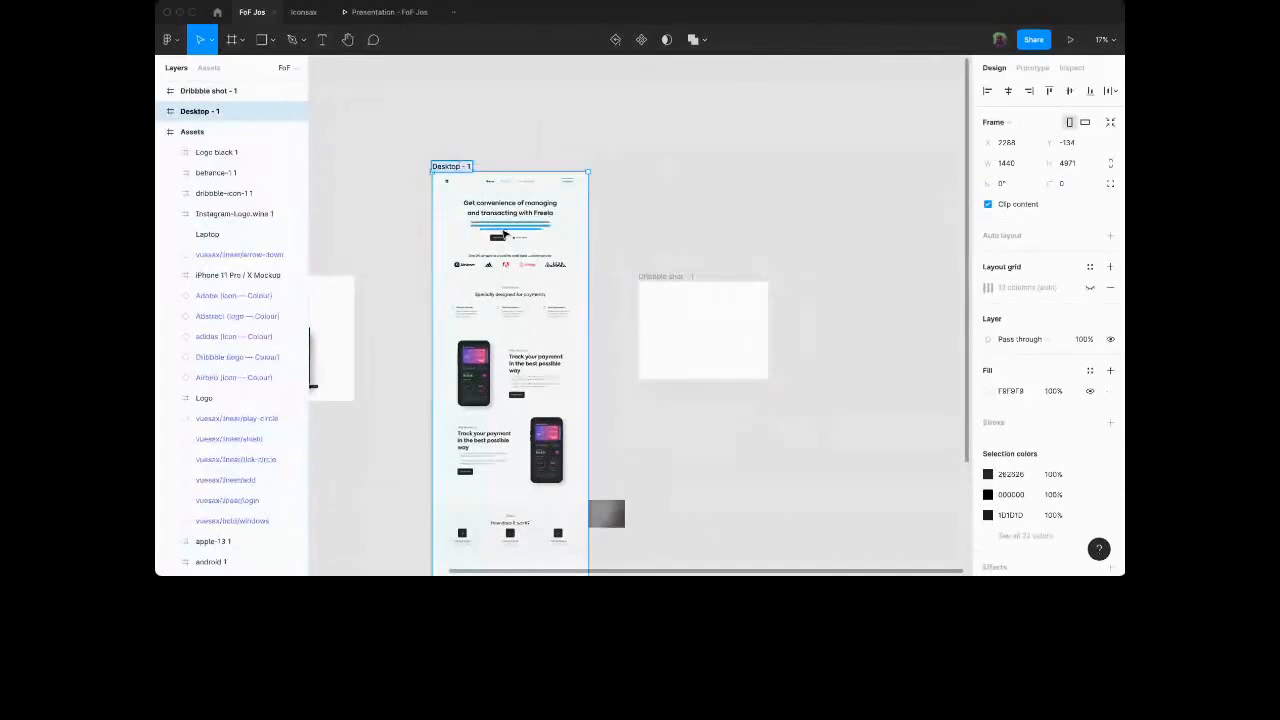
{"action": "type", "text": "Freela"}
{"action": "key", "text": "Return"}
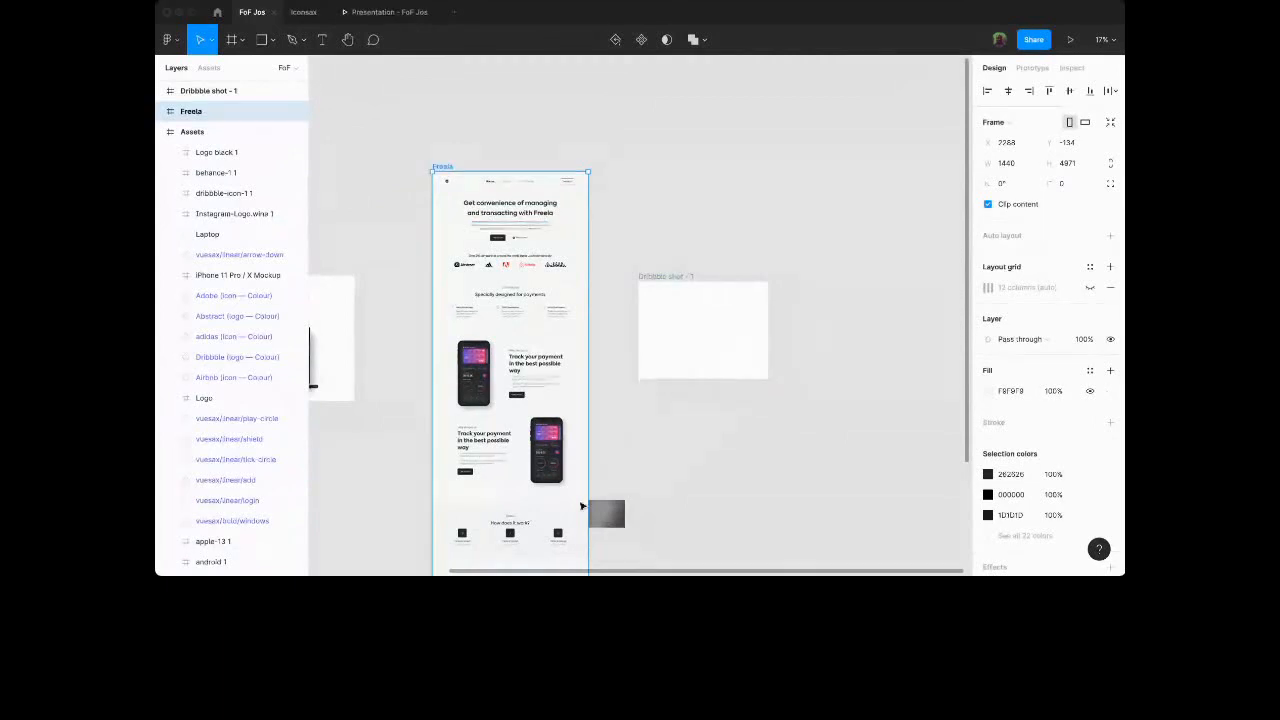
Export the Freela page frame as an image and place that image inside the Dribbble shot frame.
{"action": "scroll", "coordinate": [582, 506], "scroll_direction": "down", "scroll_amount": 1}
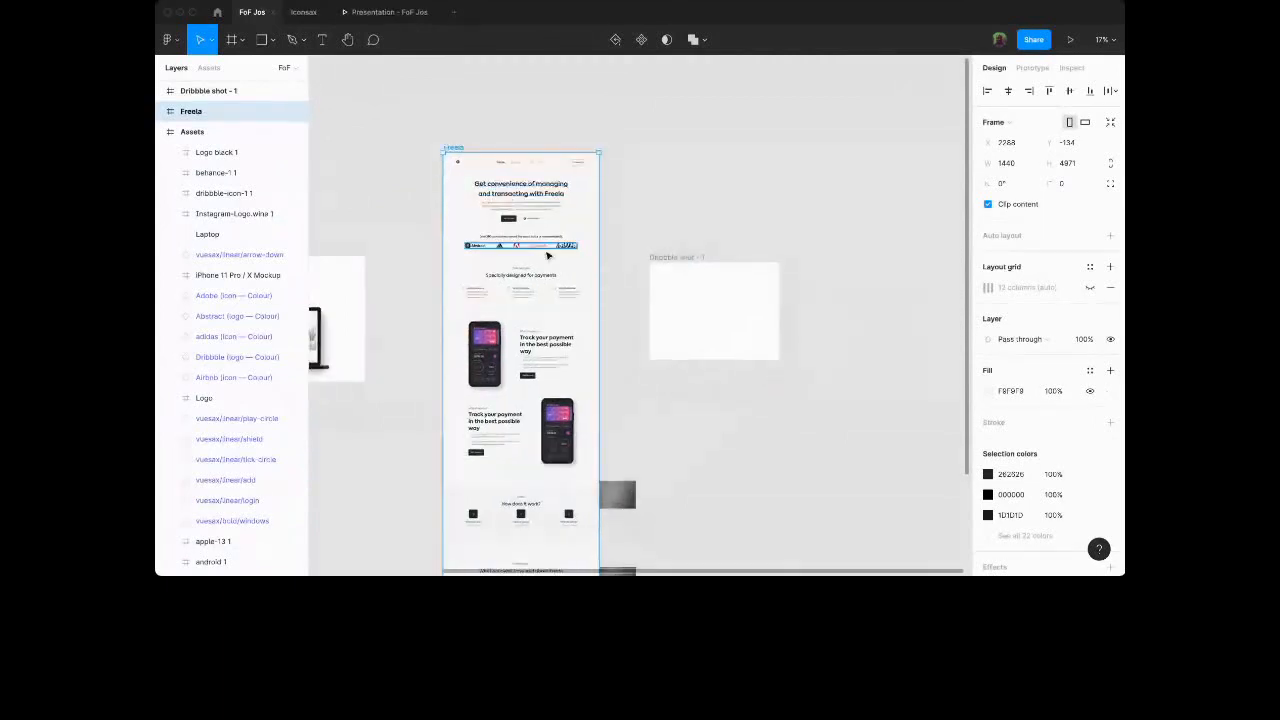
{"action": "scroll", "coordinate": [1032, 512], "scroll_direction": "down", "scroll_amount": 2}
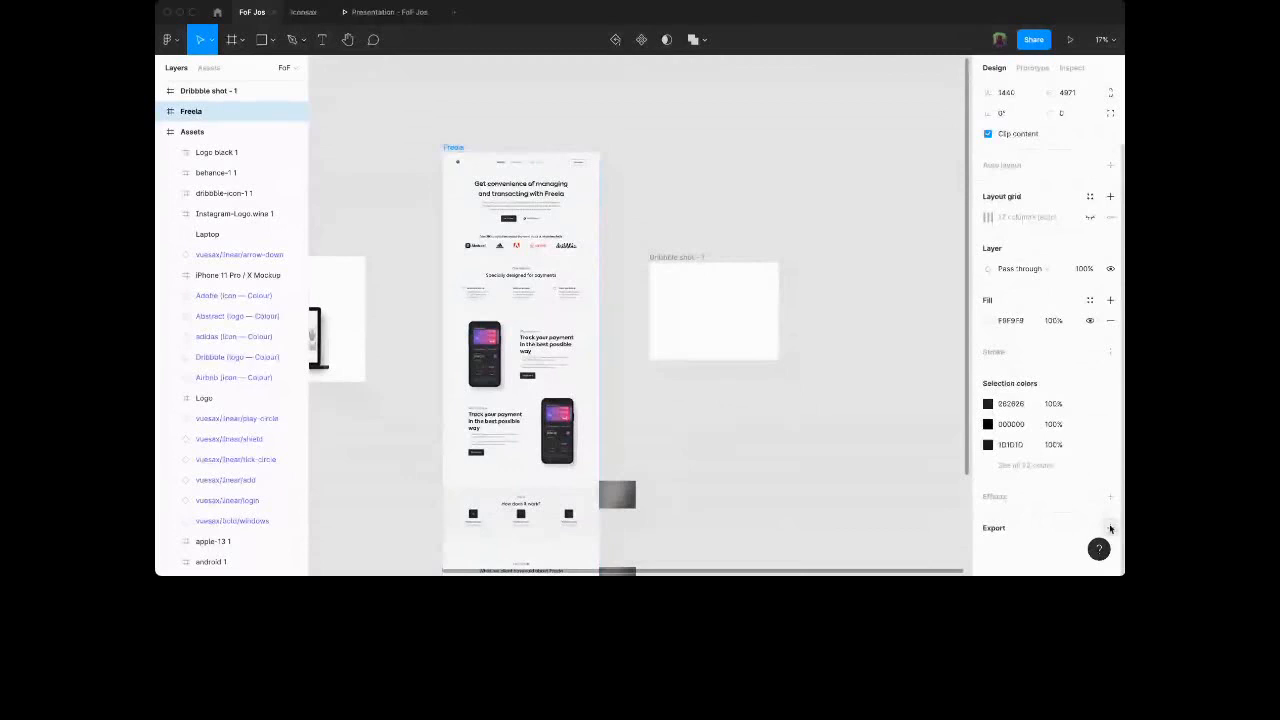
{"action": "left_click", "coordinate": [1110, 528]}
{"action": "left_click", "coordinate": [1035, 500]}
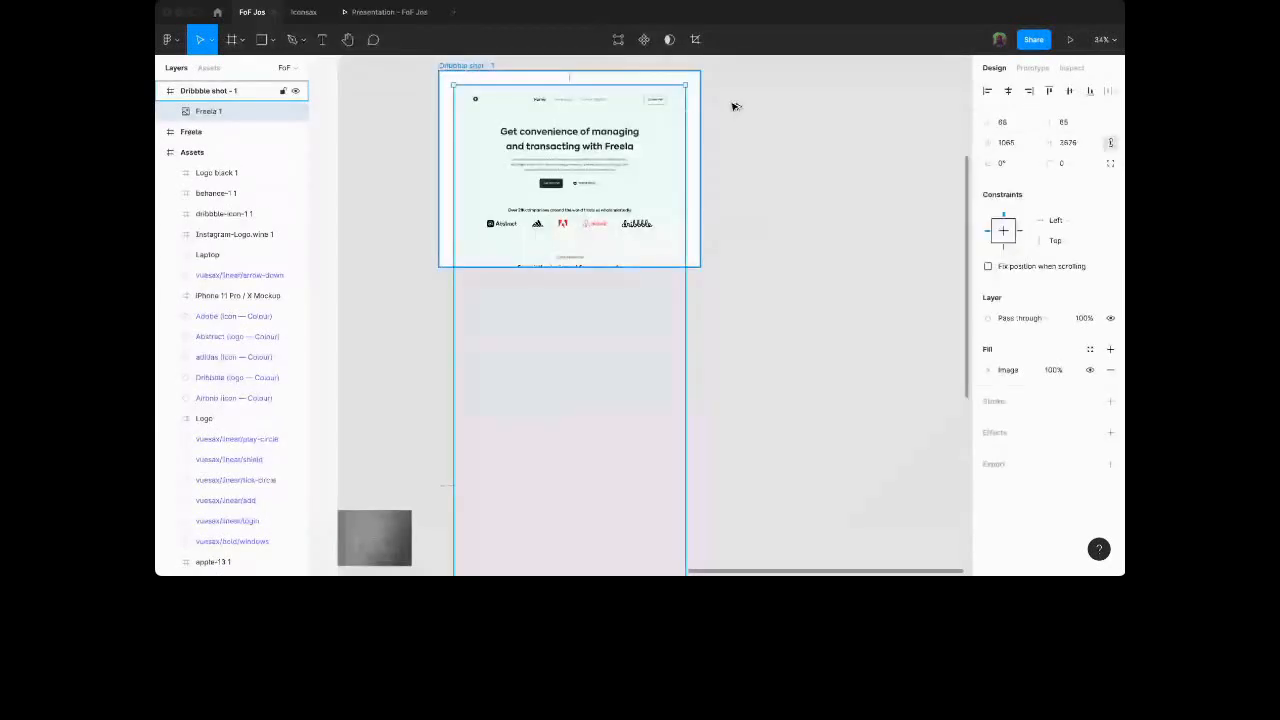
Duplicate the Dribbble shot frame to its right and scale the copy's page image down to 890 px wide near the frame's upper-left corner.
{"action": "key", "text": "super+d"}
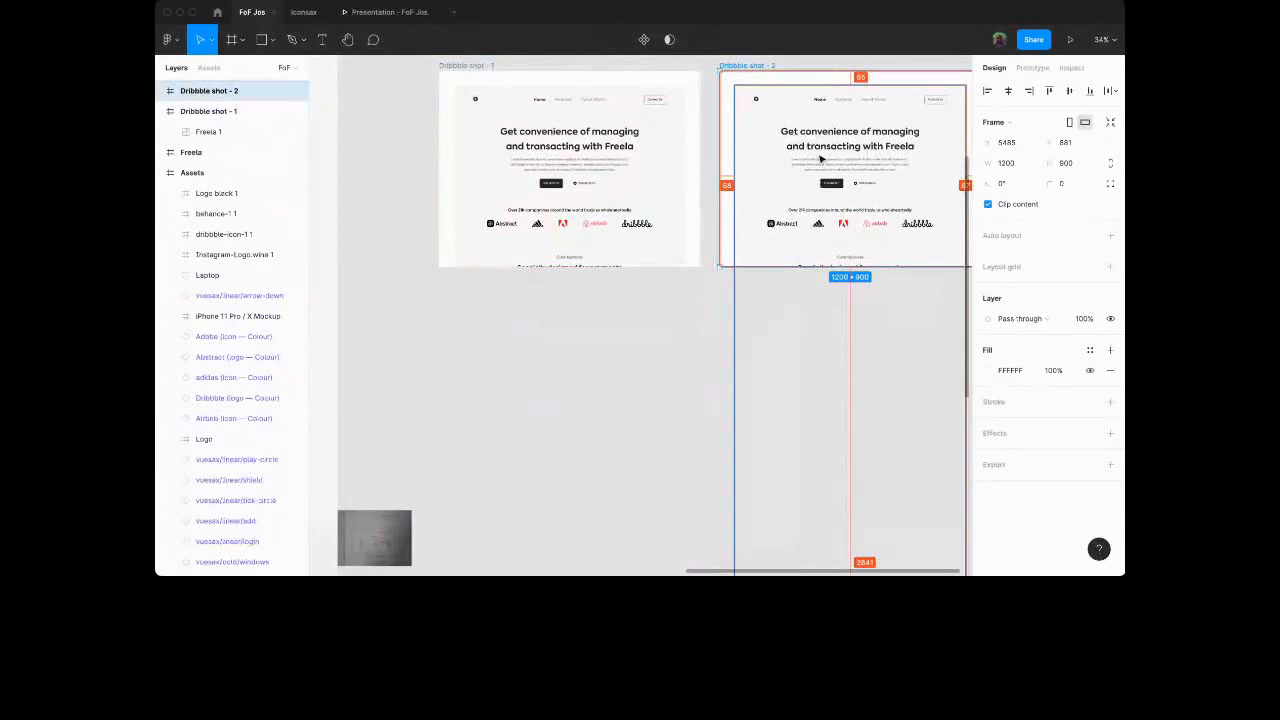
{"action": "left_click", "coordinate": [820, 158]}
{"action": "scroll", "coordinate": [823, 134], "scroll_direction": "right", "scroll_amount": 2}
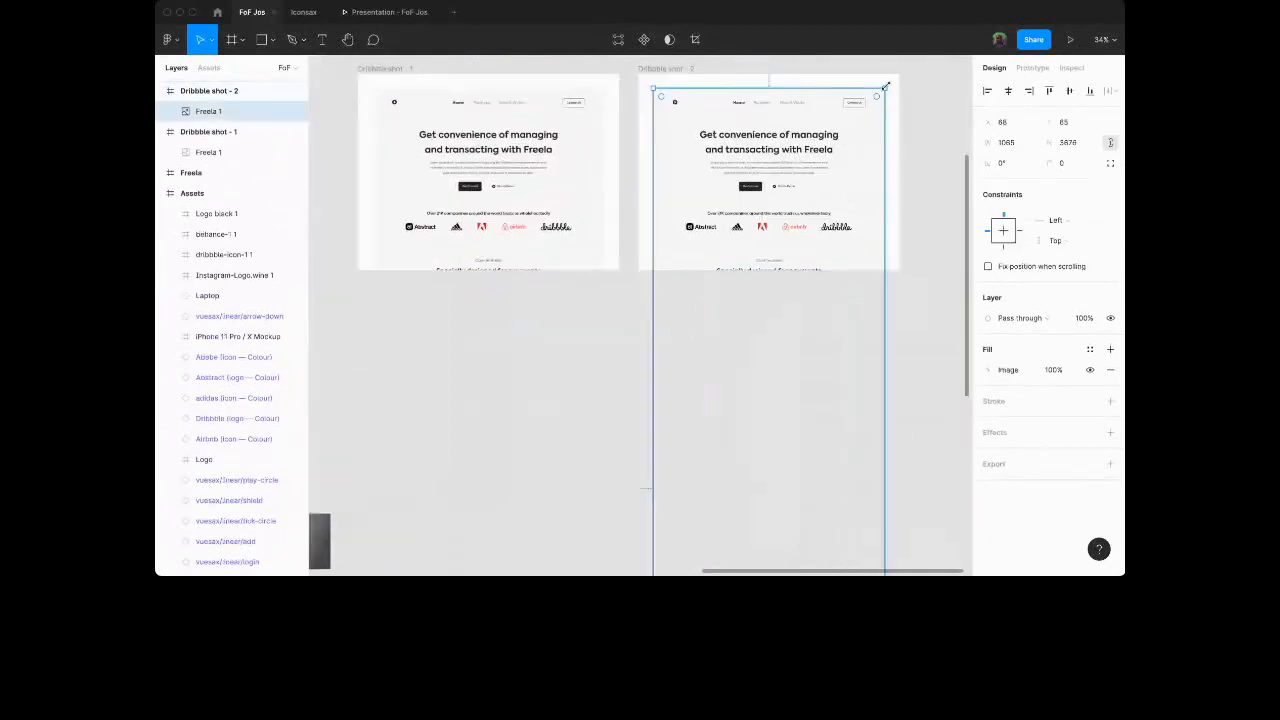
{"action": "left_click_drag", "start_coordinate": [885, 86], "coordinate": [784, 135]}
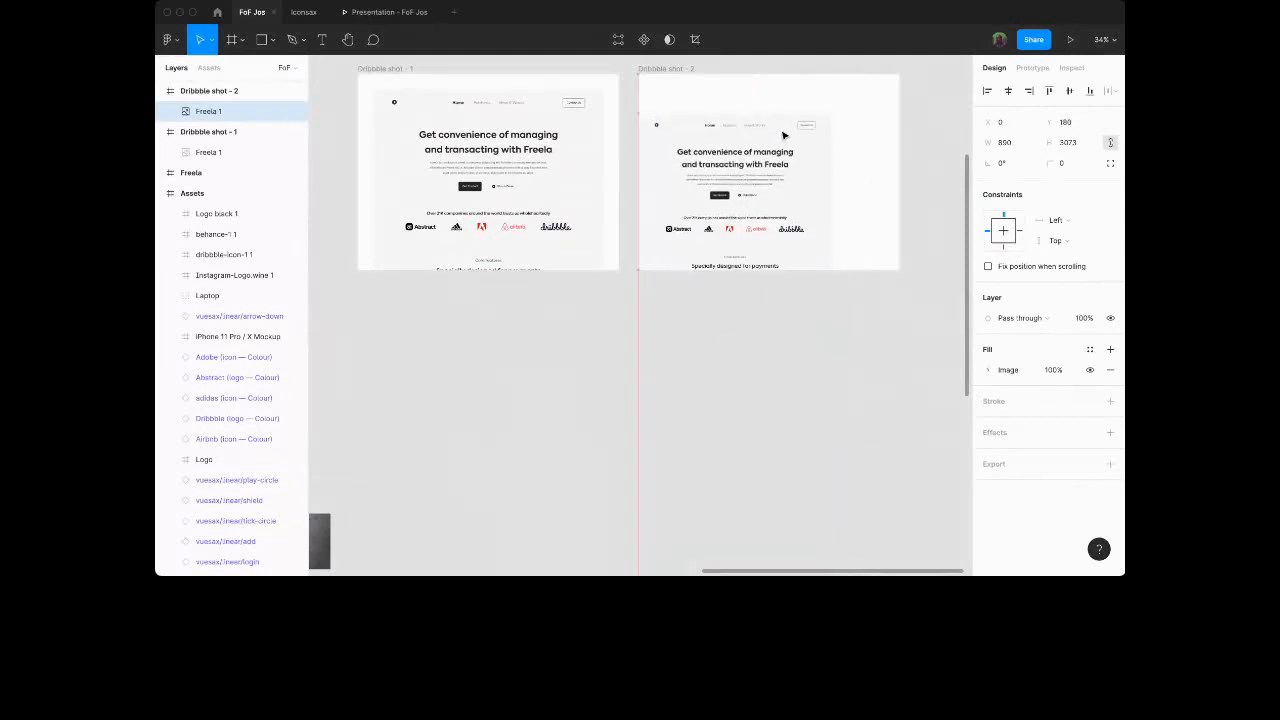
{"action": "left_click_drag", "start_coordinate": [784, 135], "coordinate": [764, 109]}
Place a duplicate of the page image at the right side of the second Dribbble shot frame, scaled down to about 284 px wide.
{"action": "left_click_drag", "start_coordinate": [679, 244], "coordinate": [846, 111]}
{"action": "scroll", "coordinate": [846, 111], "scroll_direction": "down", "scroll_amount": 5}
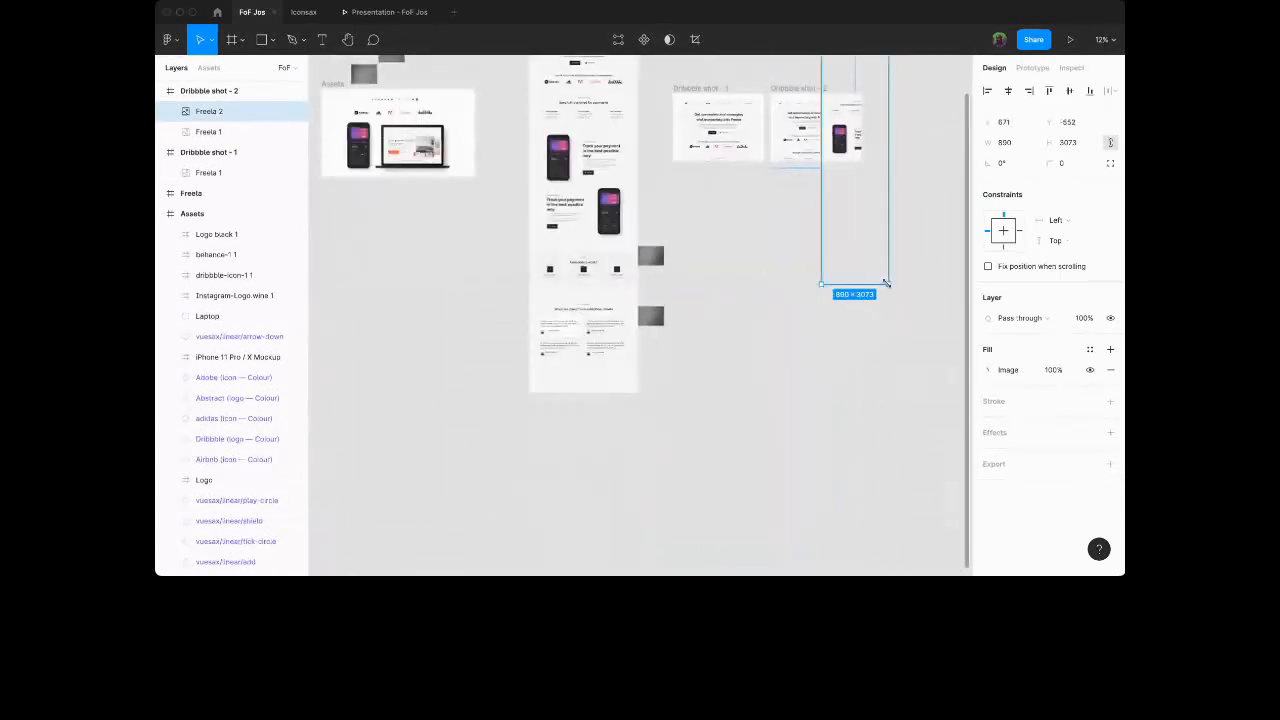
{"action": "left_click_drag", "start_coordinate": [886, 284], "coordinate": [866, 193]}
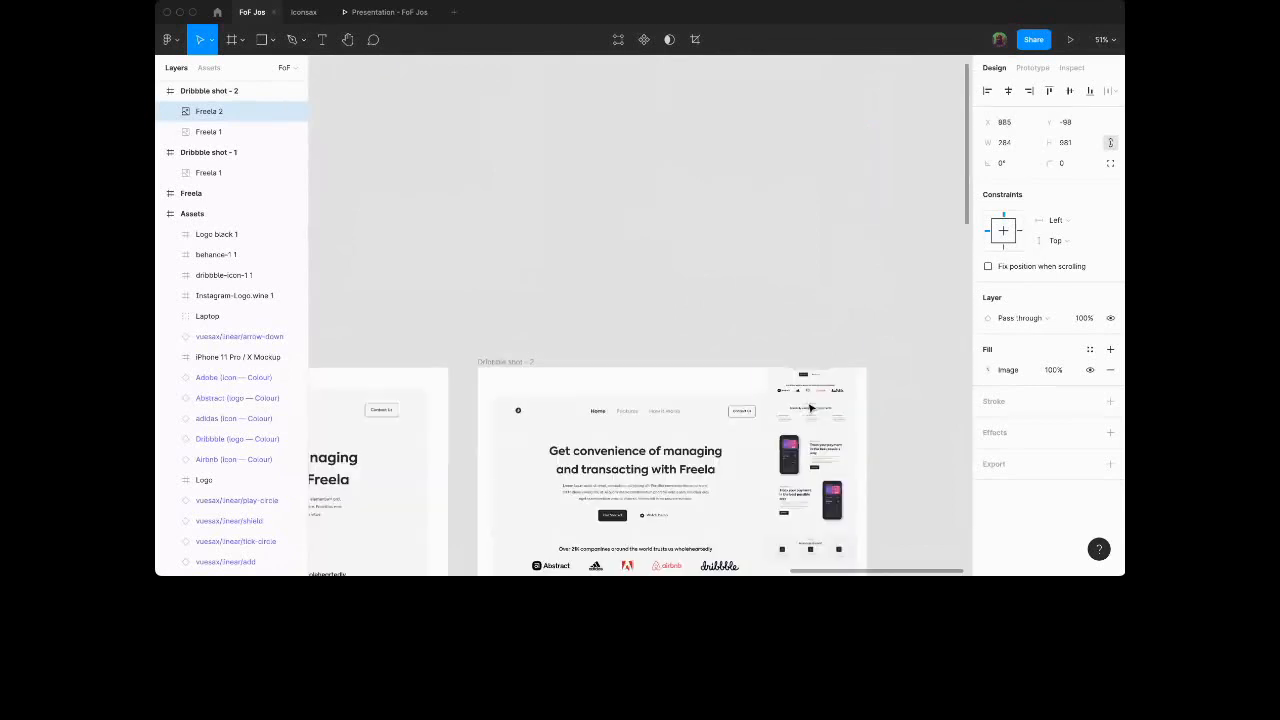
{"action": "left_click_drag", "start_coordinate": [820, 404], "coordinate": [811, 408]}
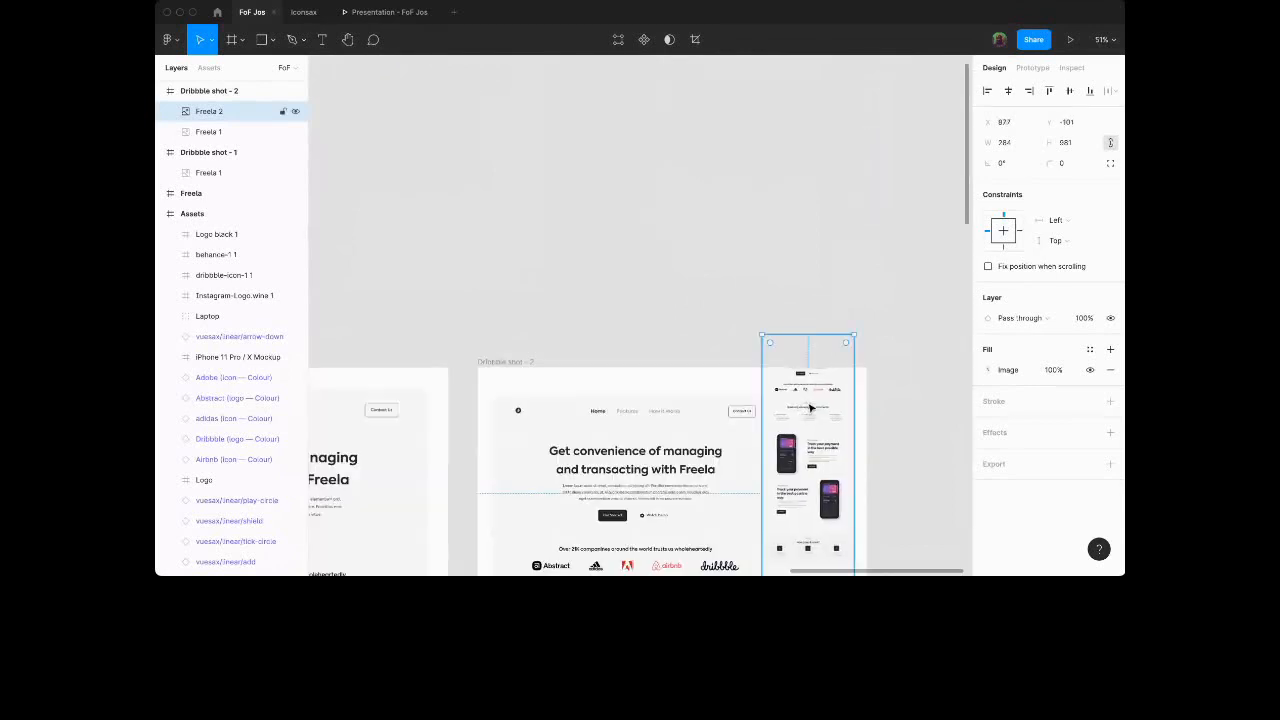
Enlarge the duplicate image to 488 px wide, flush with the frame's right edge and showing the lower page sections, and move it behind the main image.
{"action": "scroll", "coordinate": [811, 408], "scroll_direction": "down", "scroll_amount": 3}
{"action": "left_click_drag", "start_coordinate": [742, 459], "coordinate": [710, 515]}
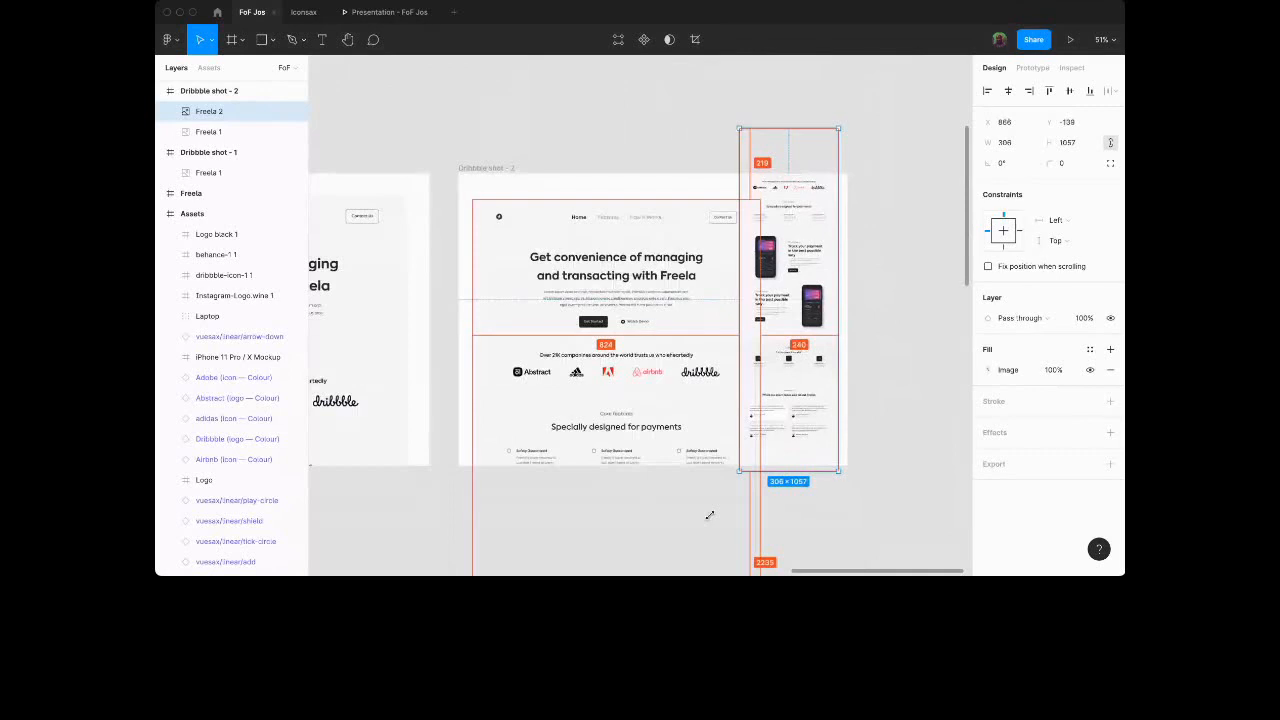
{"action": "left_click_drag", "start_coordinate": [811, 296], "coordinate": [792, 274]}
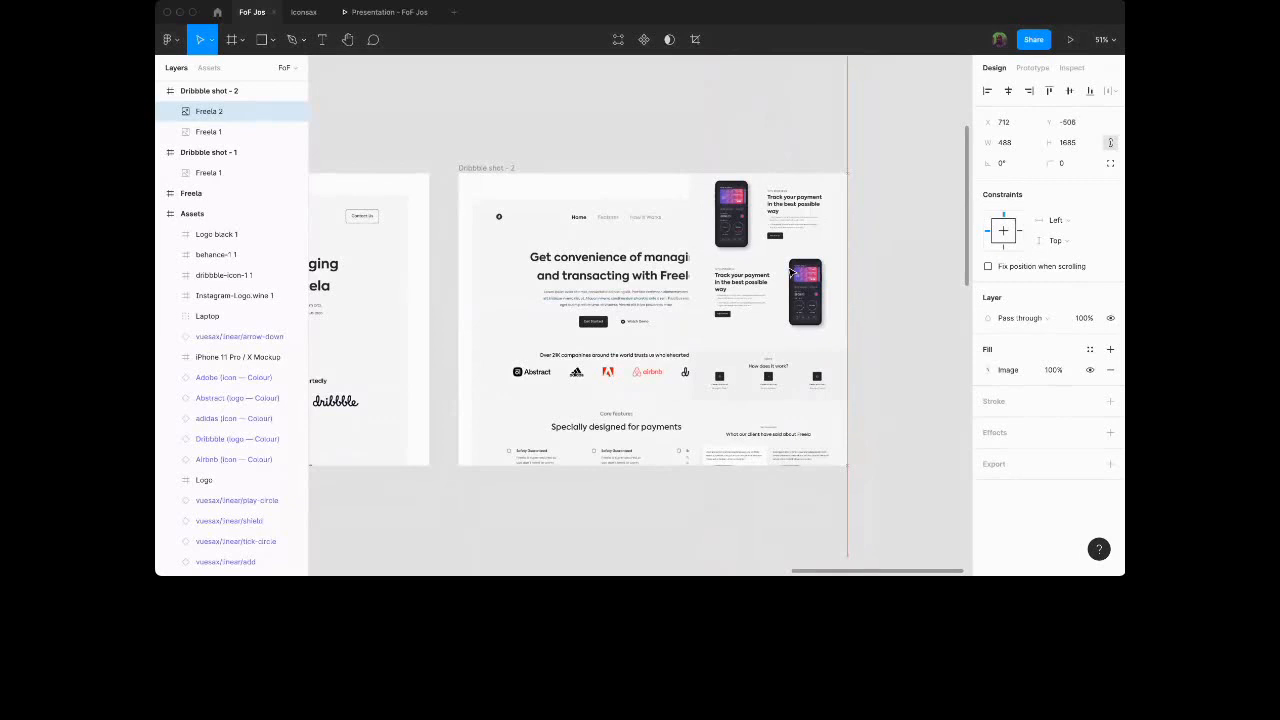
{"action": "left_click_drag", "start_coordinate": [792, 273], "coordinate": [792, 230]}
{"action": "left_click_drag", "start_coordinate": [217, 110], "coordinate": [231, 144]}
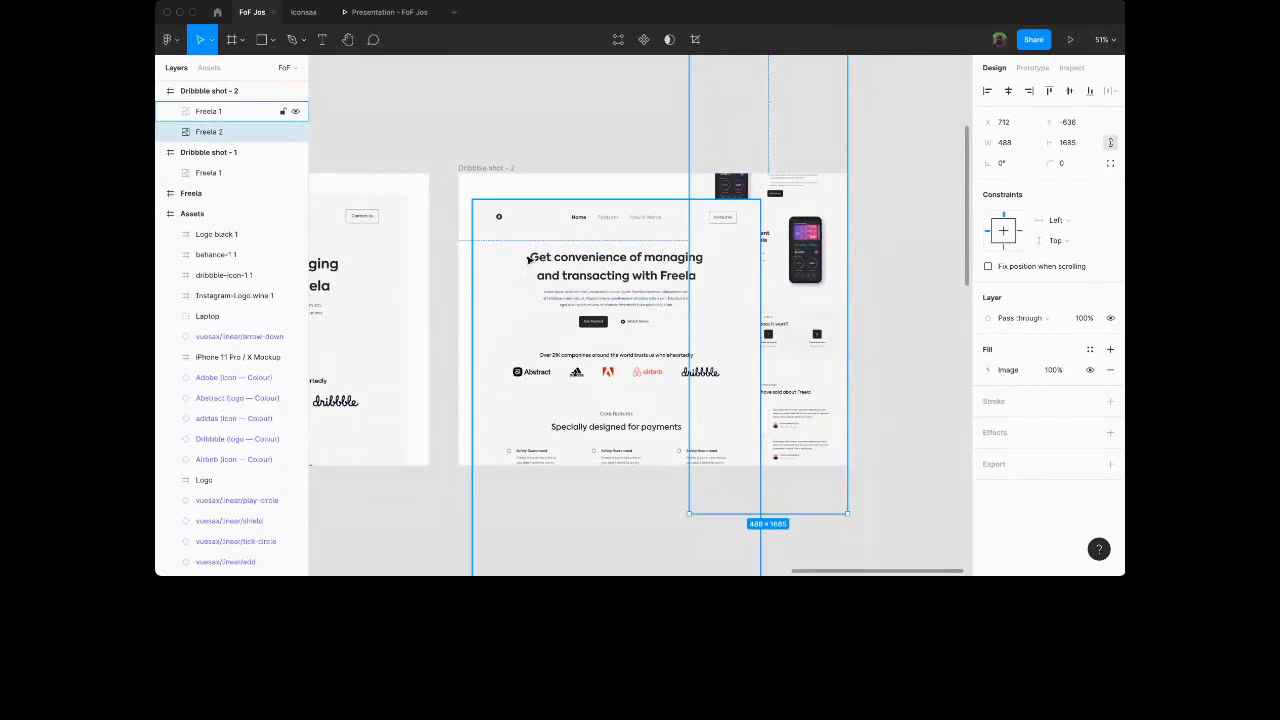
Add a drop shadow with Y offset 200 and blur 250 to the front page image in the second Dribbble shot frame.
{"action": "left_click", "coordinate": [529, 259]}
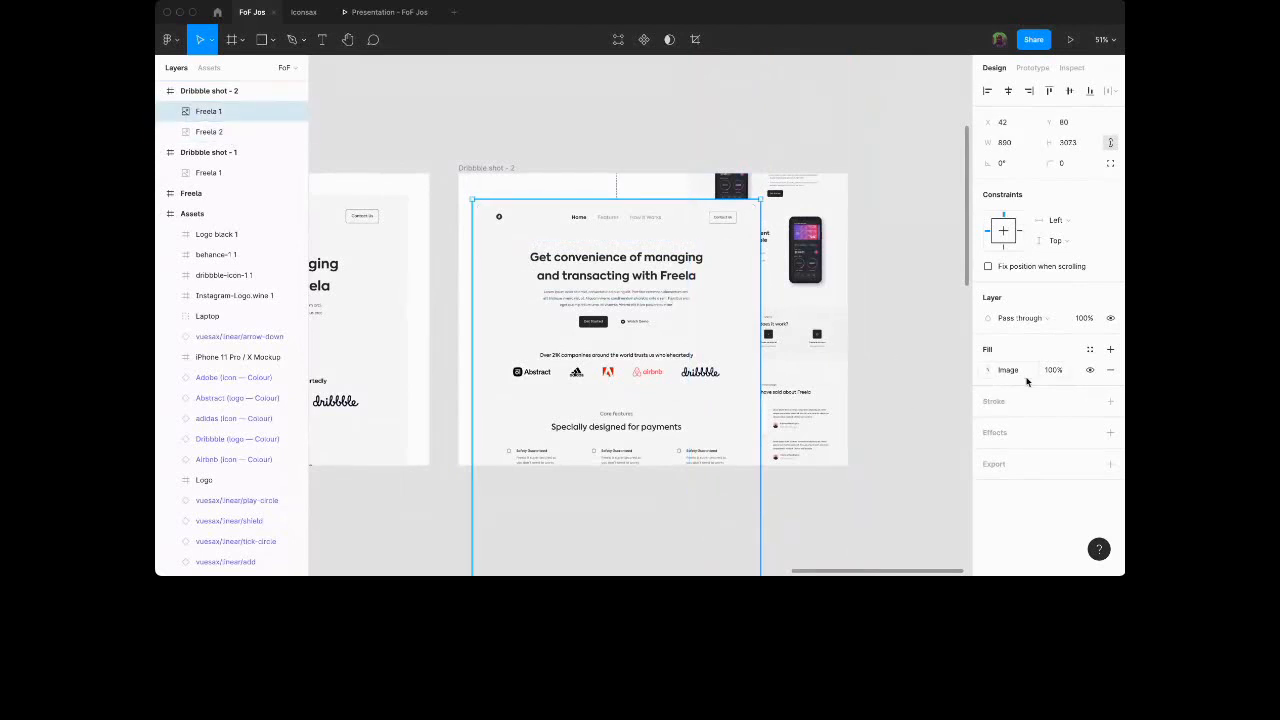
{"action": "left_click", "coordinate": [1028, 456]}
{"action": "left_click", "coordinate": [988, 453]}
{"action": "left_click", "coordinate": [988, 453]}
{"action": "left_click", "coordinate": [858, 500]}
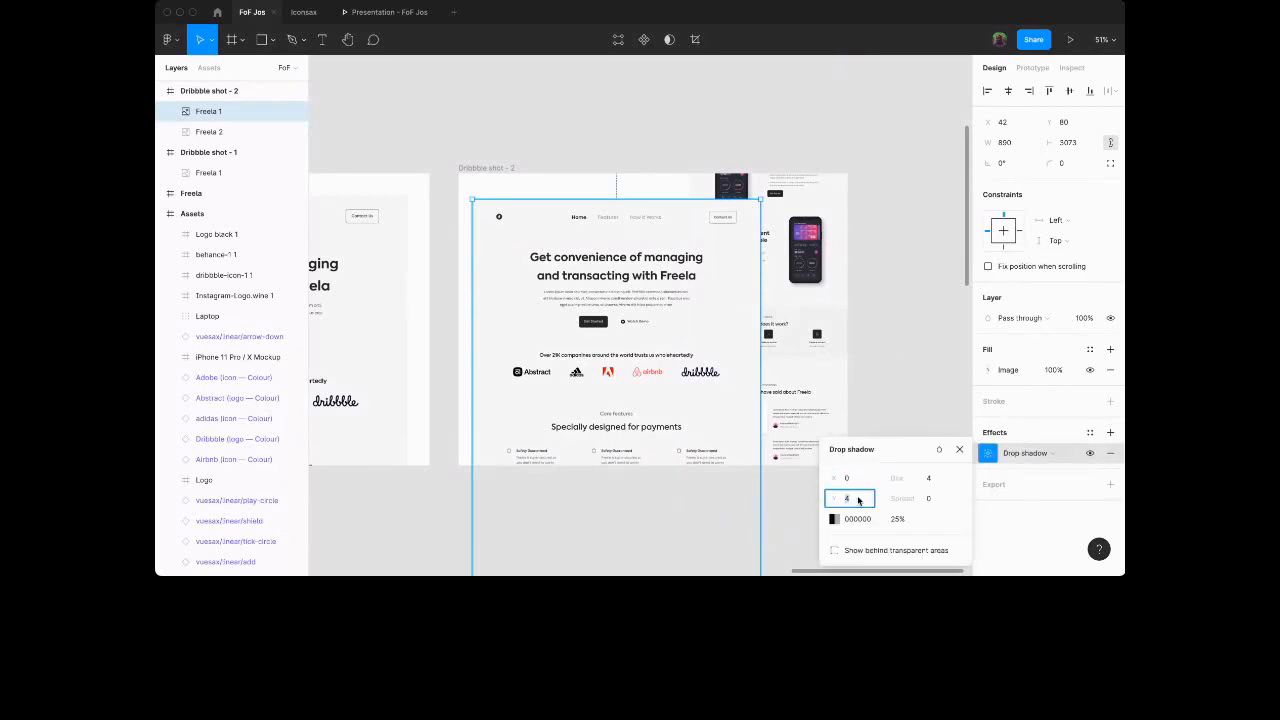
{"action": "type", "text": "200"}
{"action": "key", "text": "Tab"}
{"action": "type", "text": "250"}
{"action": "key", "text": "Return"}
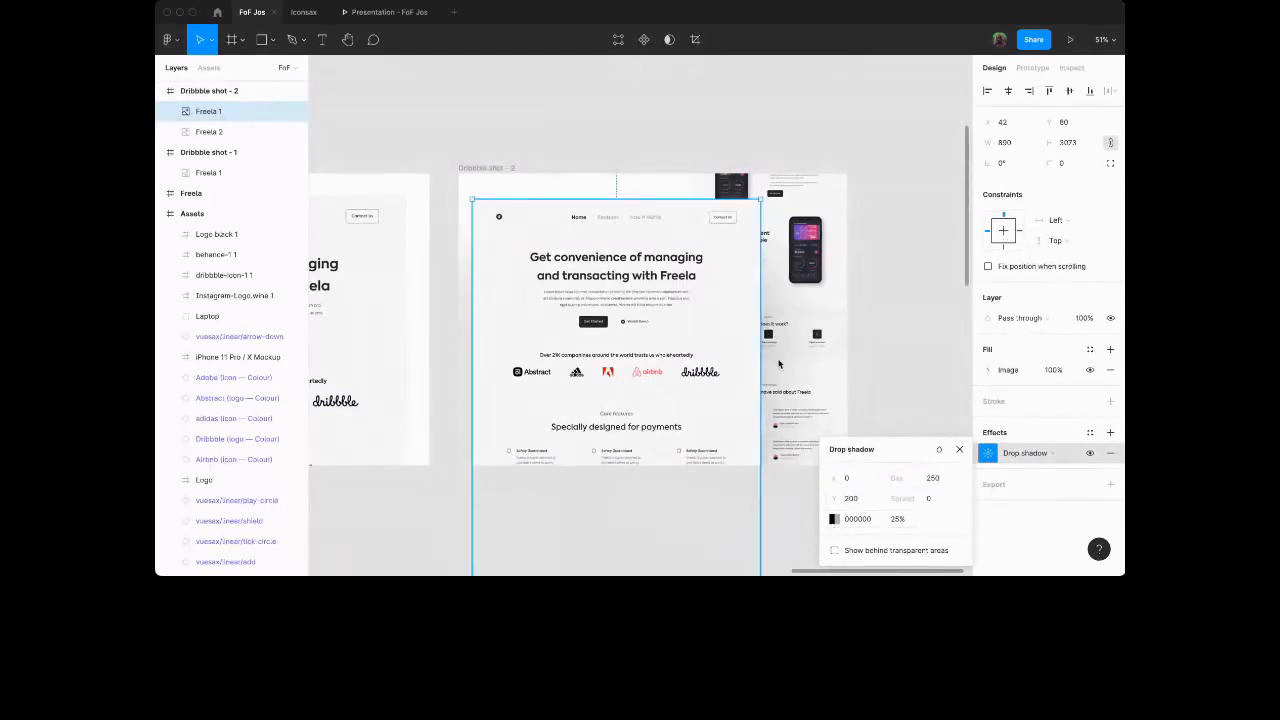
Set the drop shadow's colour to the dark grey 505050.
{"action": "left_click", "coordinate": [834, 518]}
{"action": "left_click", "coordinate": [693, 370]}
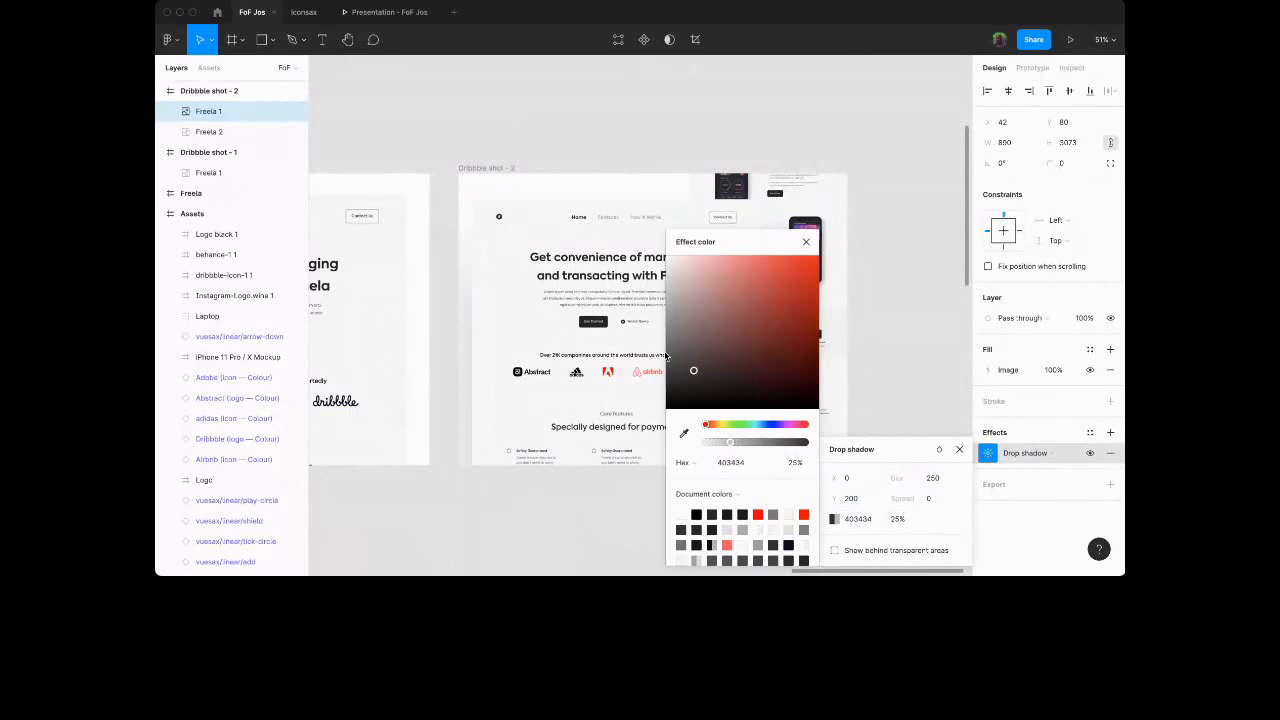
{"action": "scroll", "coordinate": [665, 356], "scroll_direction": "right", "scroll_amount": 3}
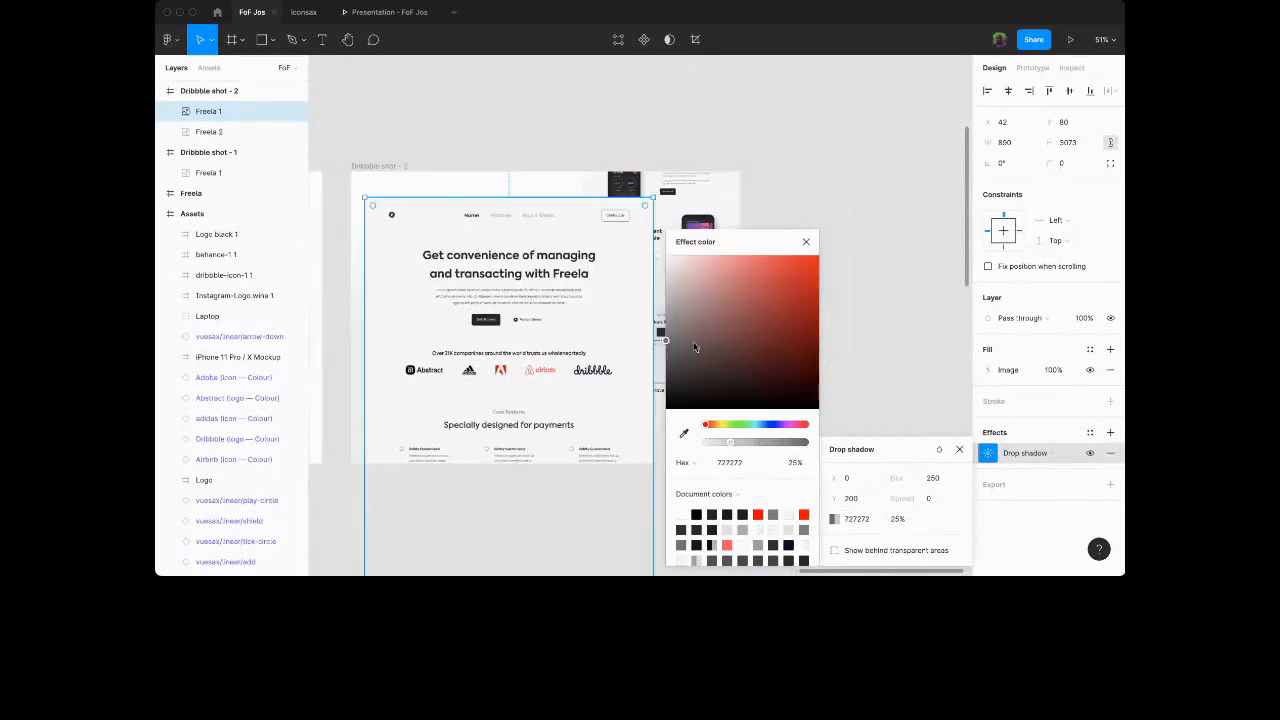
{"action": "left_click", "coordinate": [667, 349]}
{"action": "left_click_drag", "start_coordinate": [664, 354], "coordinate": [655, 367]}
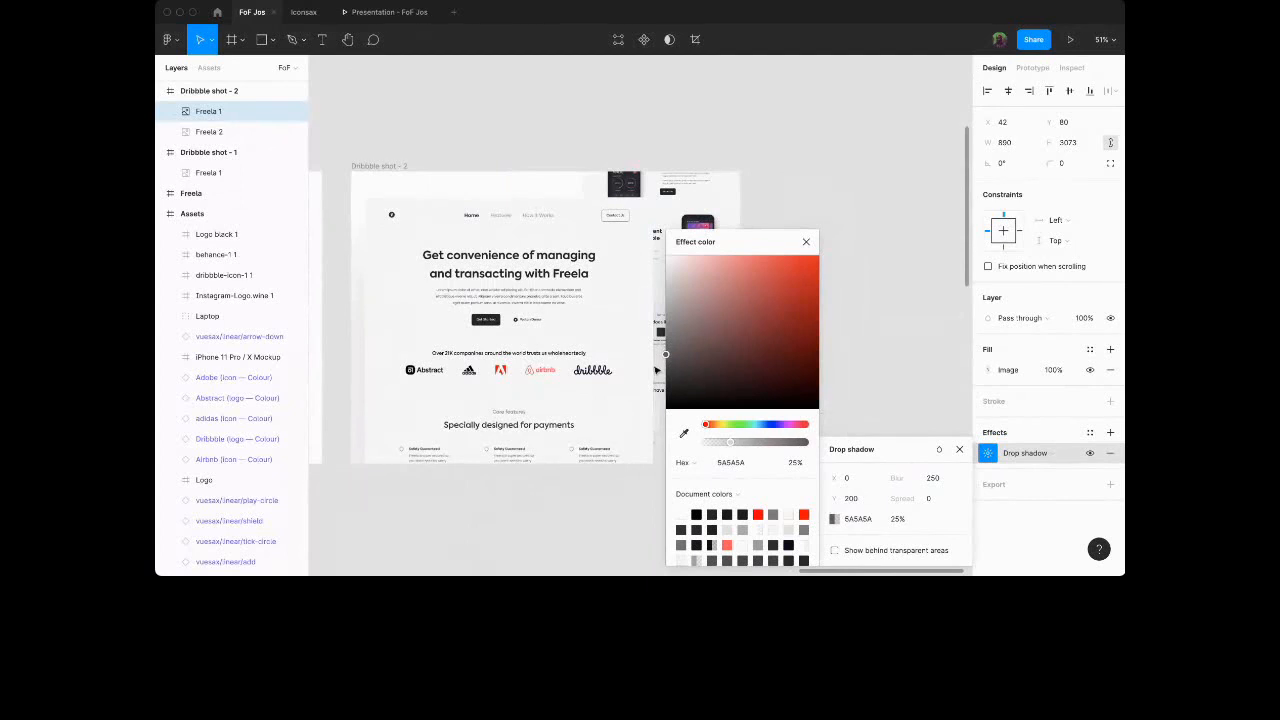
{"action": "left_click_drag", "start_coordinate": [656, 370], "coordinate": [658, 374]}
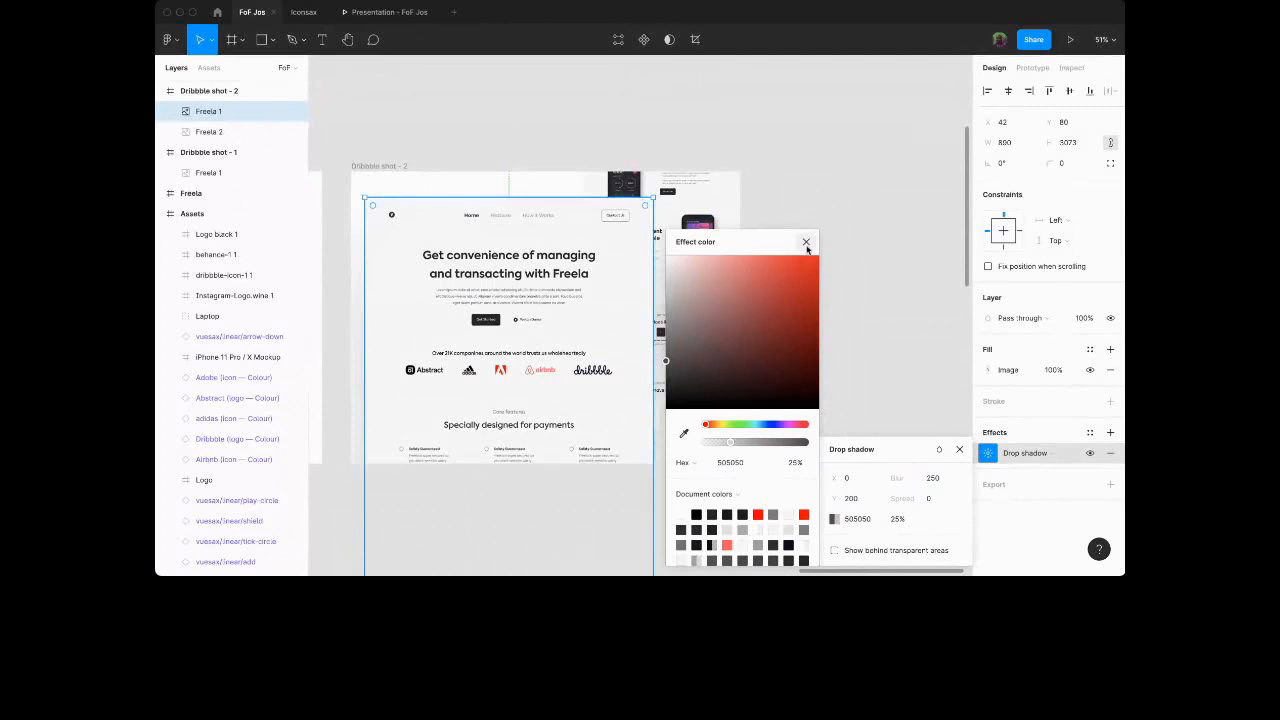
{"action": "left_click", "coordinate": [806, 242]}
{"action": "key", "text": "Escape"}
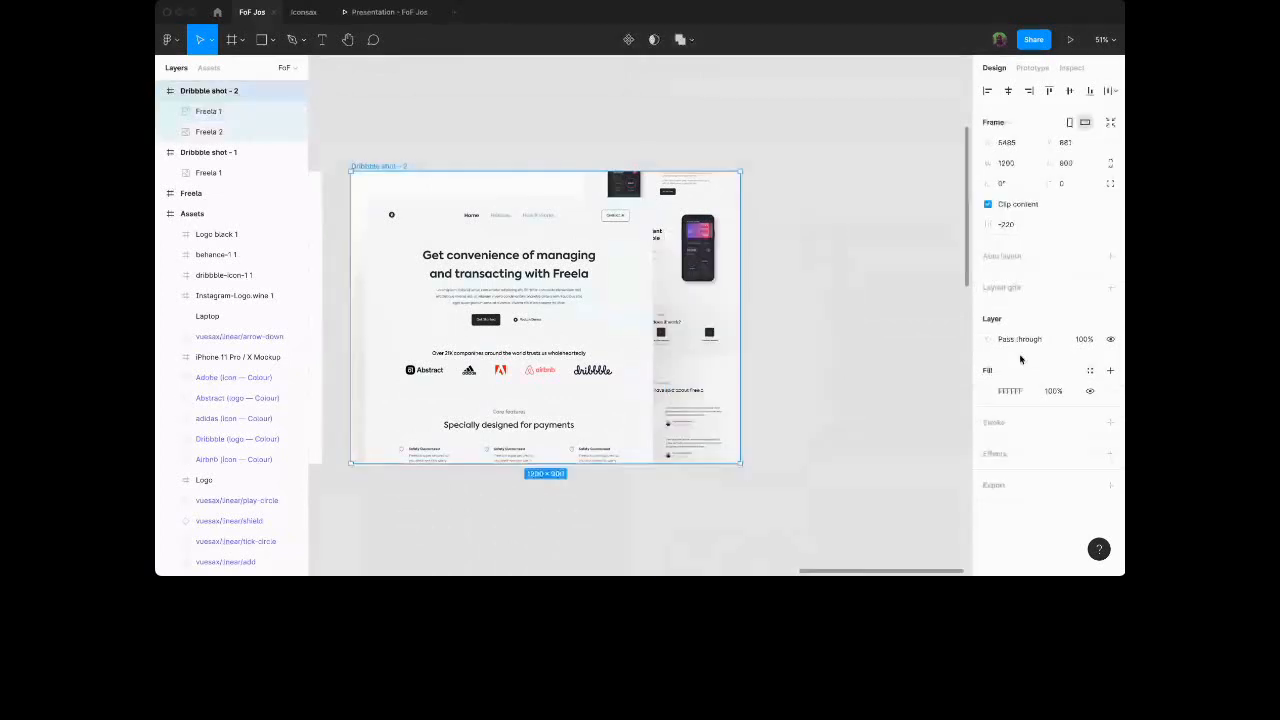
Change the second Dribbble shot frame's background fill to a light grey.
{"action": "left_click", "coordinate": [988, 391]}
{"action": "left_click_drag", "start_coordinate": [820, 298], "coordinate": [800, 284]}
{"action": "left_click", "coordinate": [959, 242]}
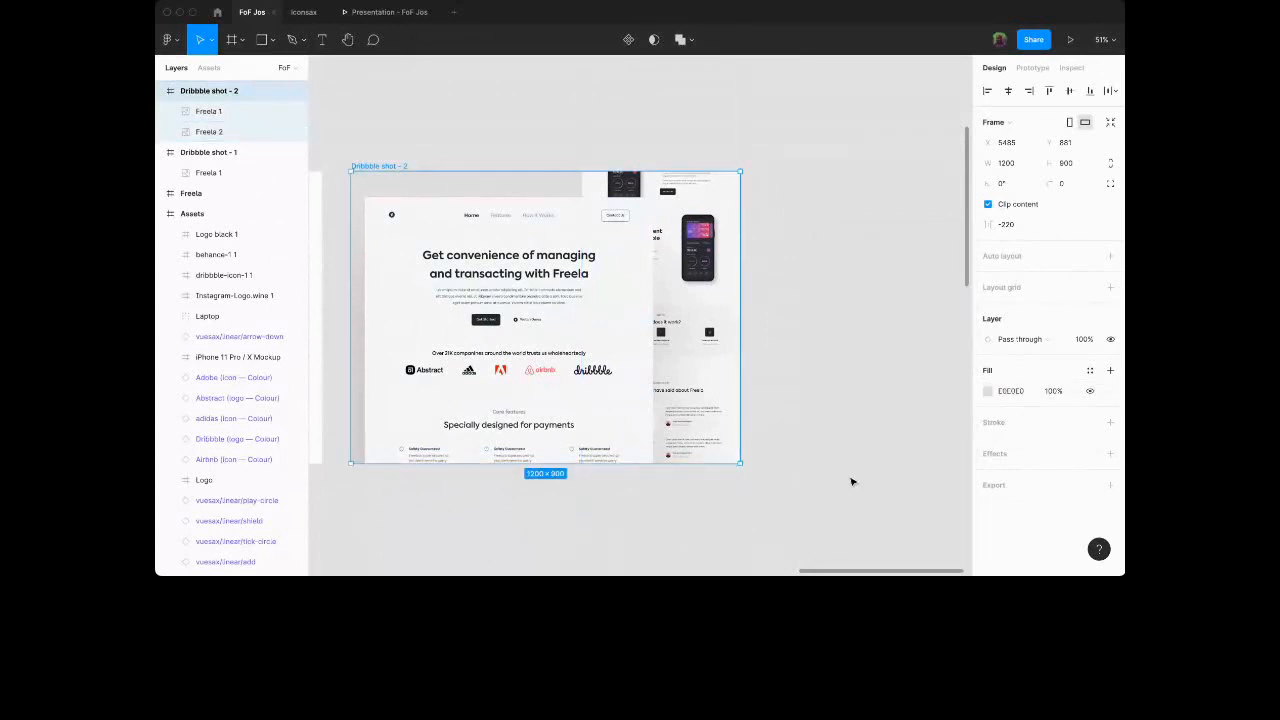
{"action": "scroll", "coordinate": [851, 482], "scroll_direction": "left", "scroll_amount": 3}
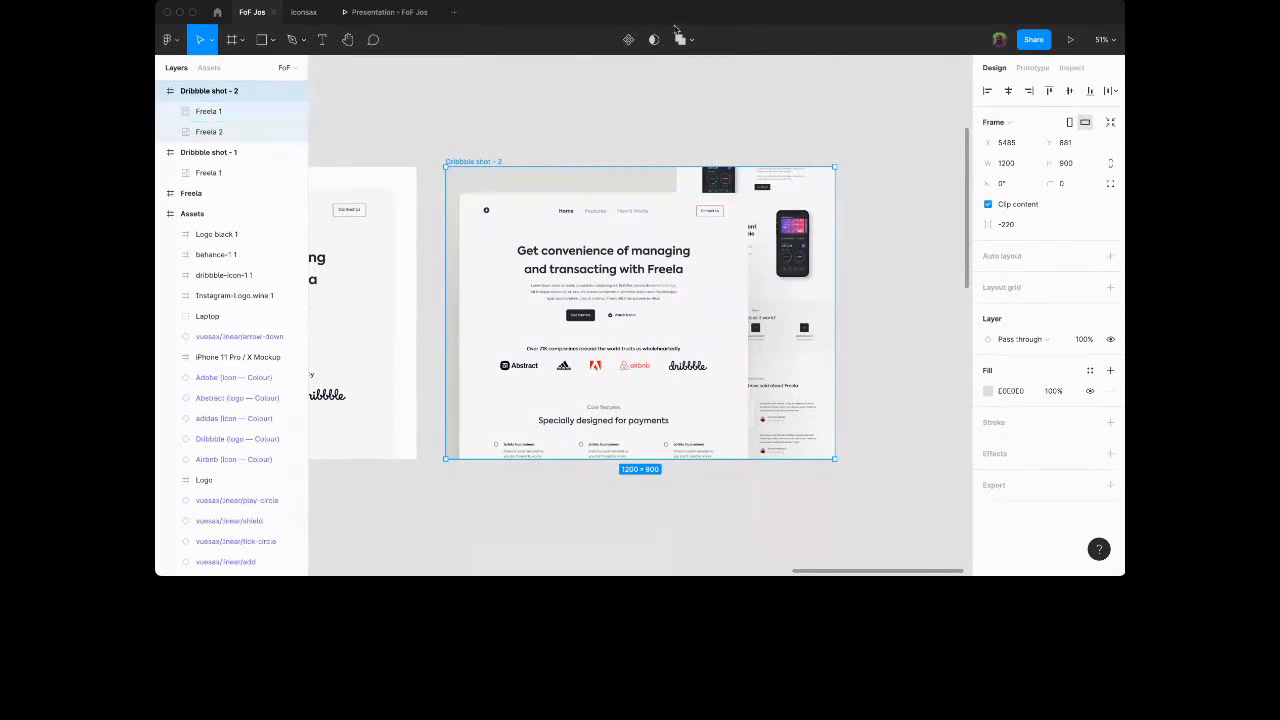
{"action": "left_click", "coordinate": [604, 119]}
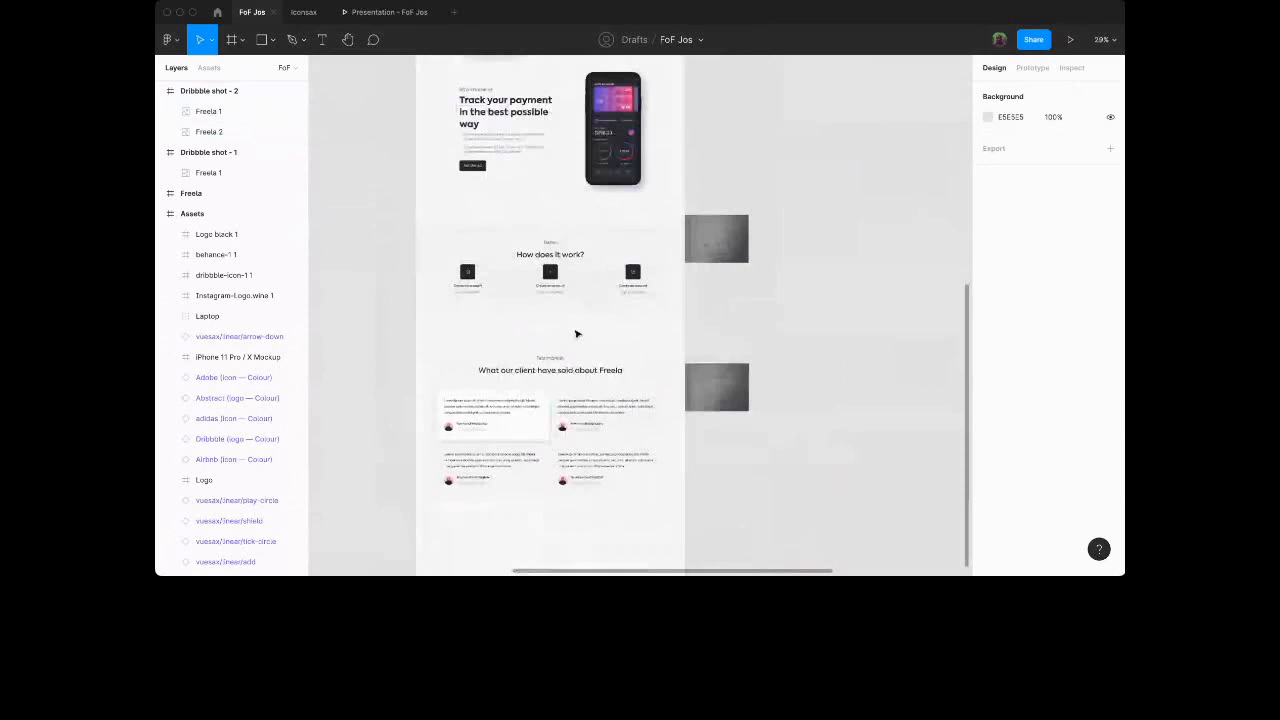
Select the page image in the first Dribbble shot frame and open the Round-all plugin for it.
{"action": "scroll", "coordinate": [576, 334], "scroll_direction": "down", "scroll_amount": 2}
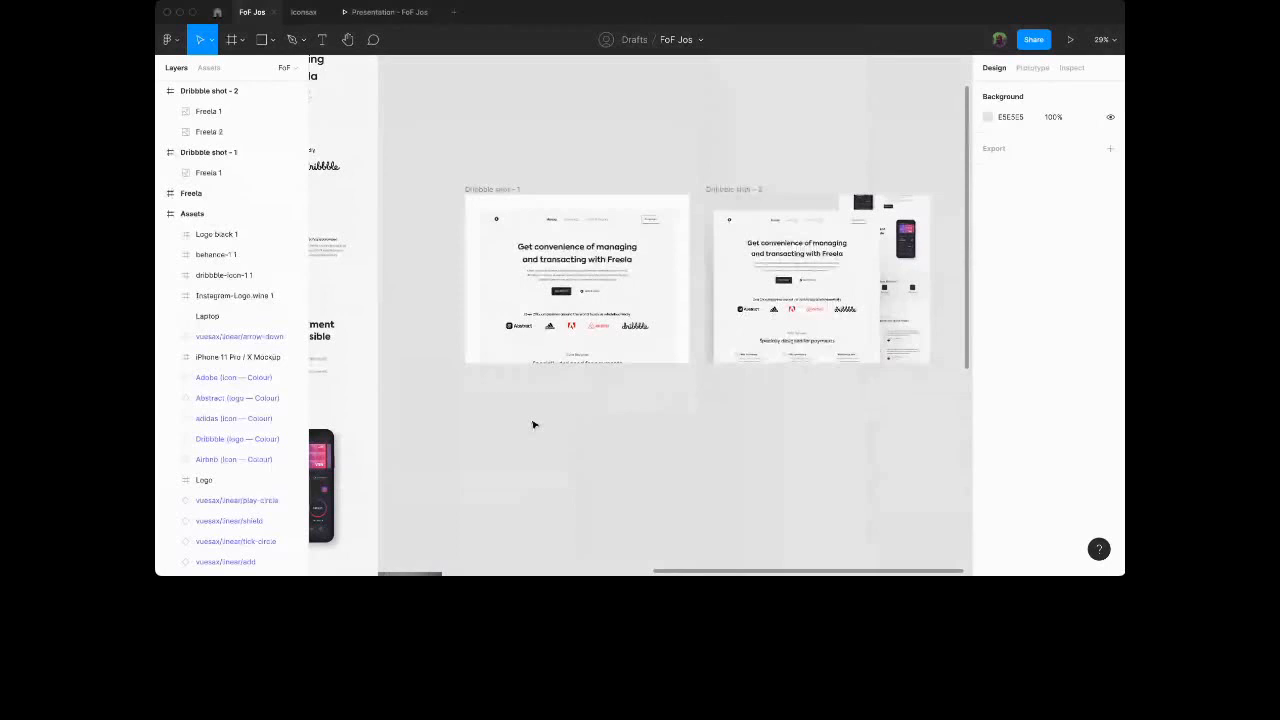
{"action": "scroll", "coordinate": [533, 425], "scroll_direction": "left", "scroll_amount": 1}
{"action": "left_click", "coordinate": [594, 274]}
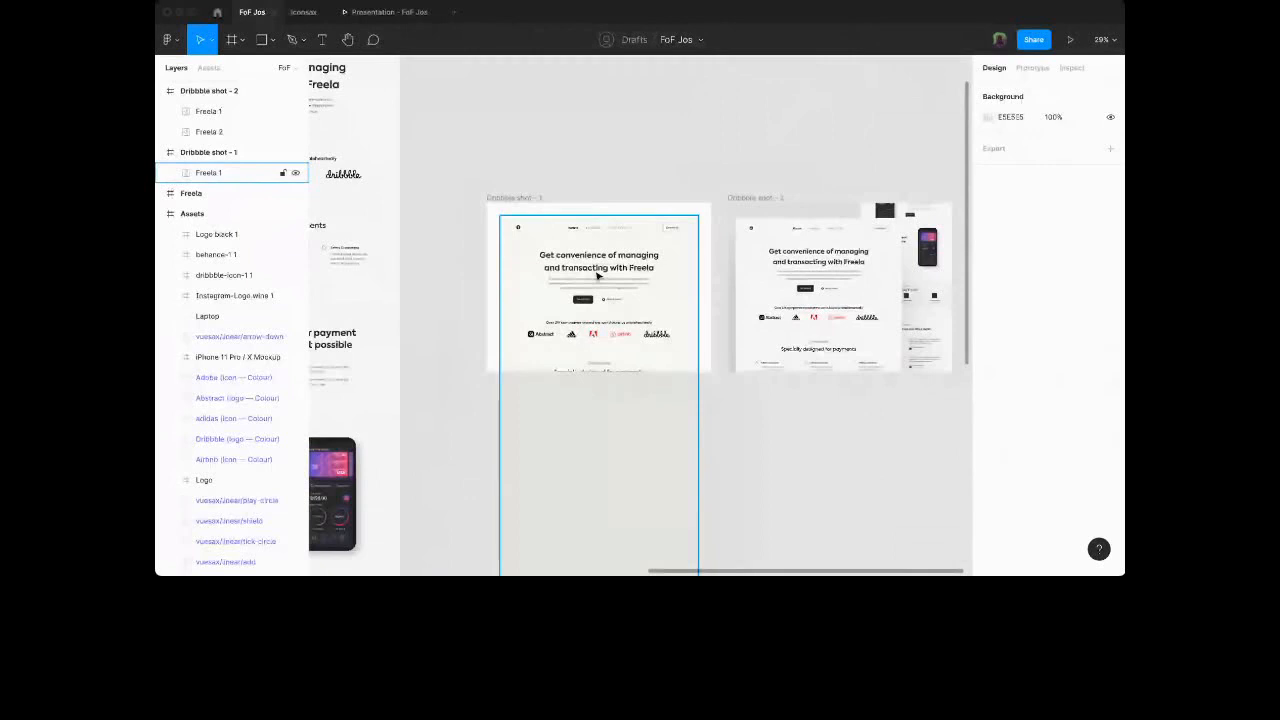
{"action": "left_click", "coordinate": [598, 276]}
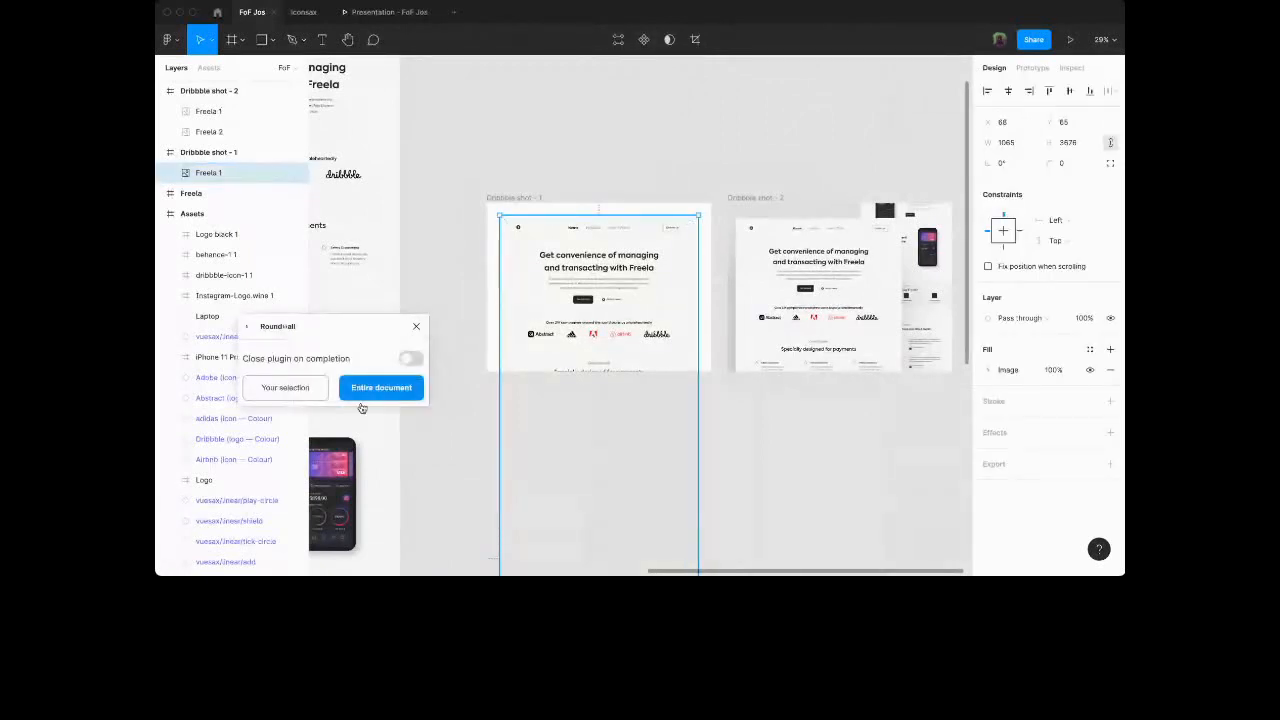